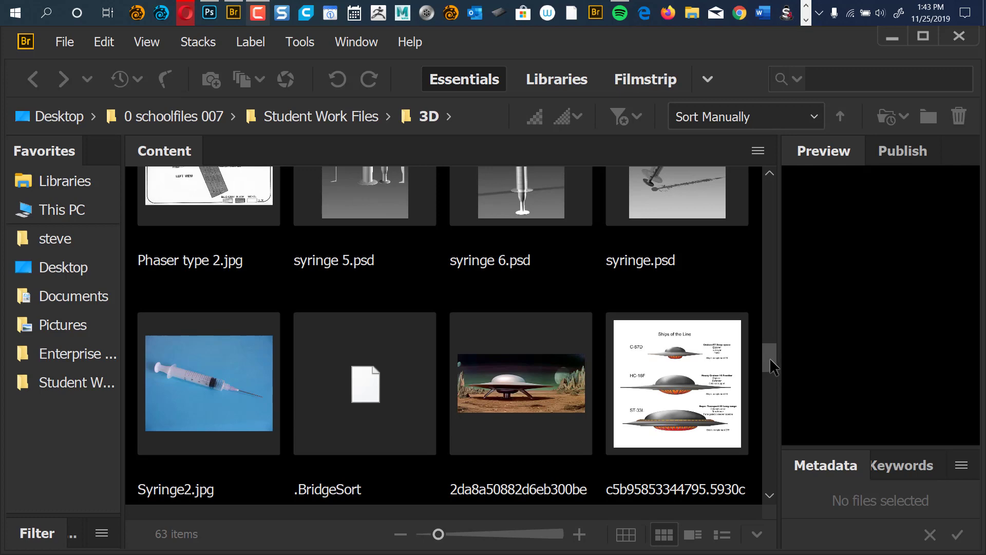
Step: Find syringe 6.psd in the 3D folder and preview it full screen
mouse_move(769, 357)
mouse_down()
mouse_move(766, 331)
mouse_move(763, 350)
mouse_up()
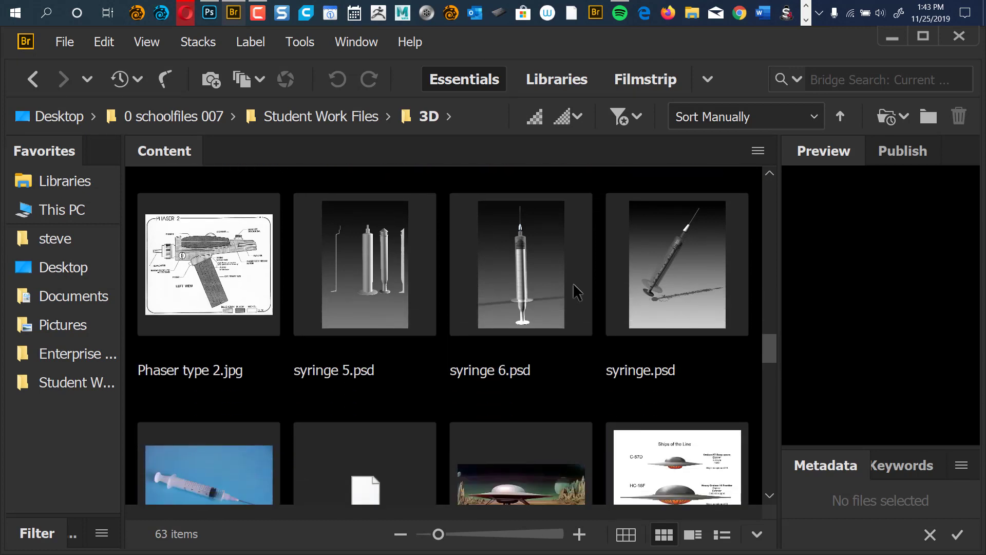
click(520, 281)
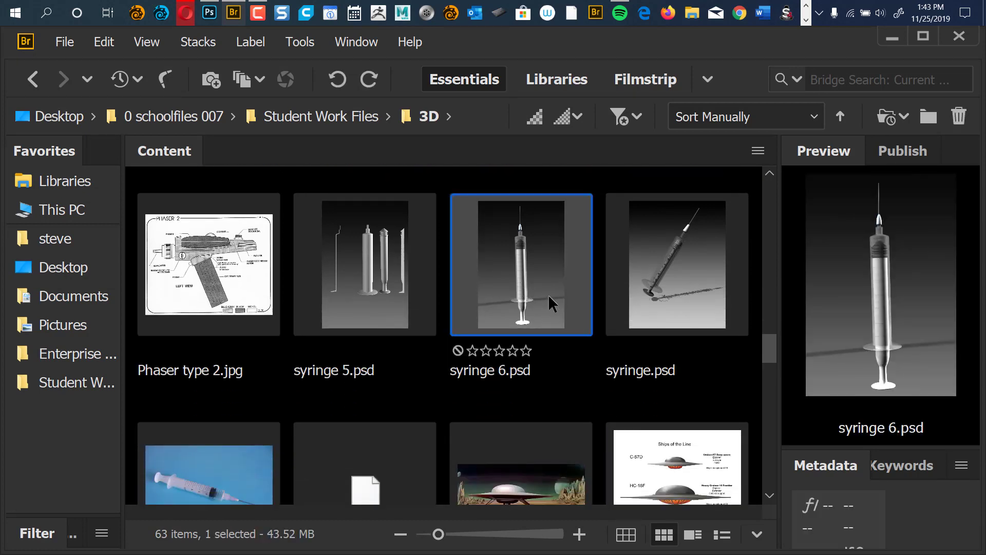
key(space)
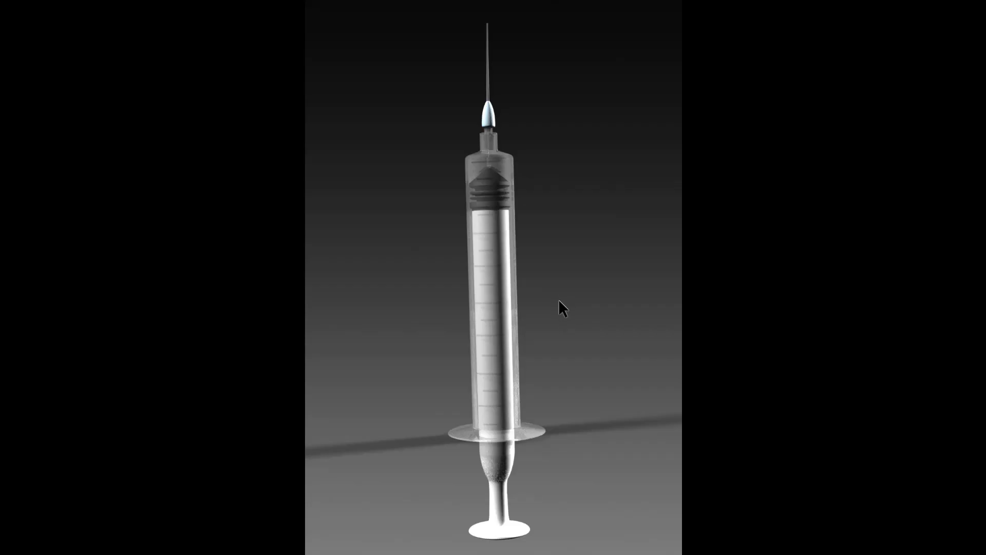
key(space)
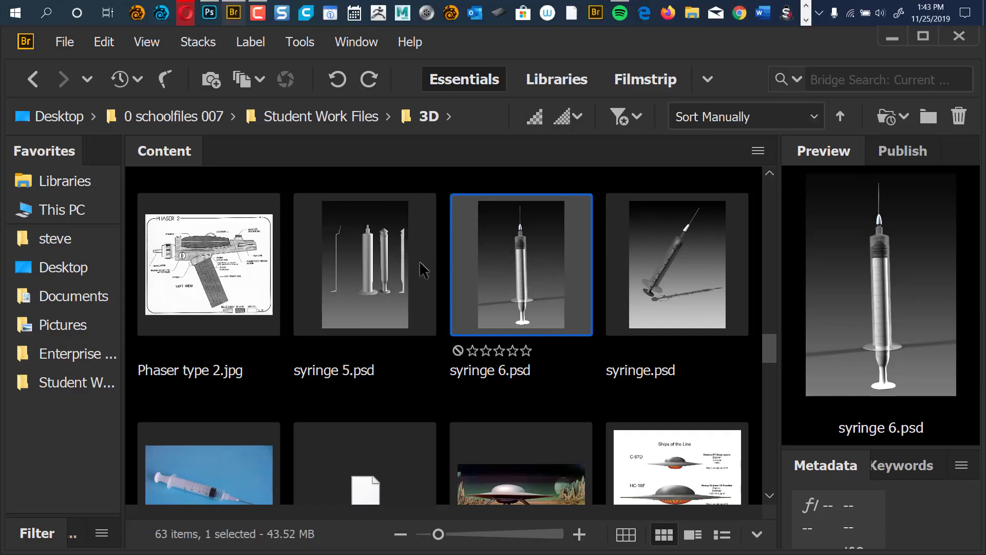
Step: Preview syringe 5.psd full screen, and open the file in Photoshop
click(380, 266)
key(space)
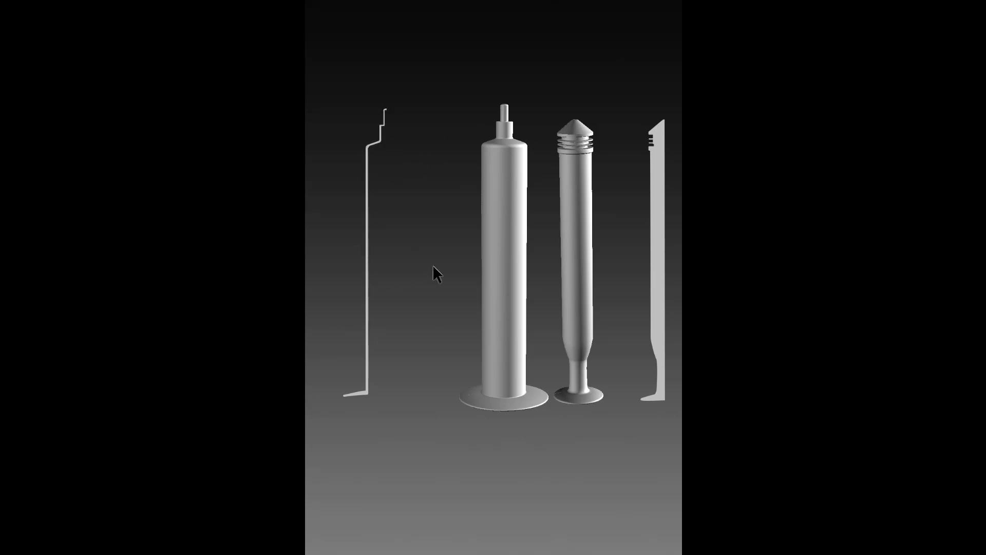
key(space)
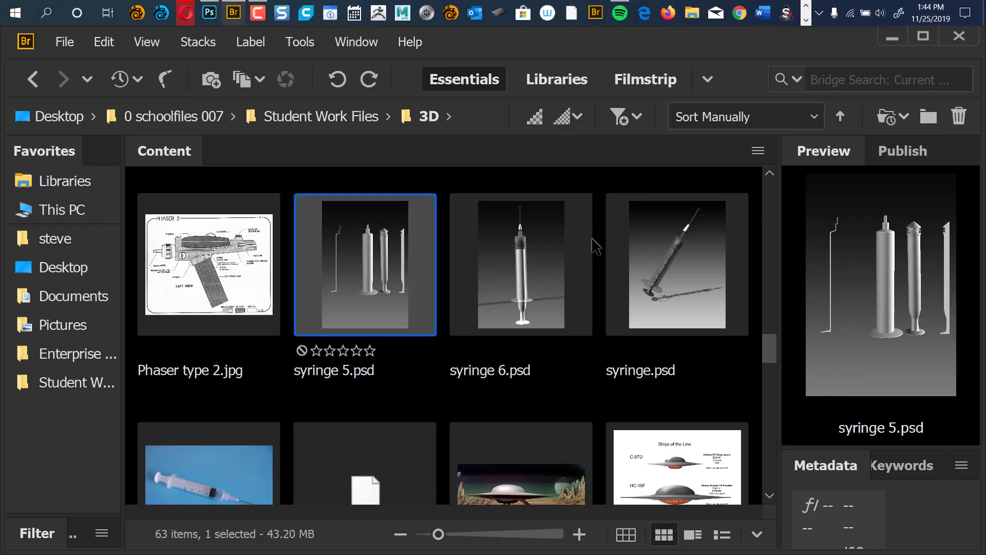
double_click(378, 270)
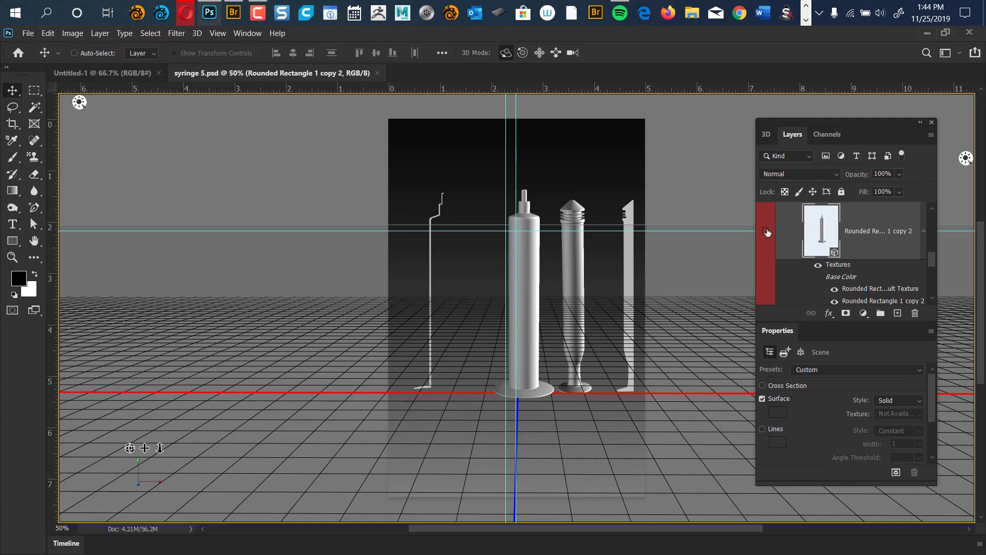
Step: Turn the Rounded Rectangle 1 copy 2 layer off and on, and enlarge the layer list to show more layers
click(765, 231)
click(765, 231)
drag(931, 320, 936, 465)
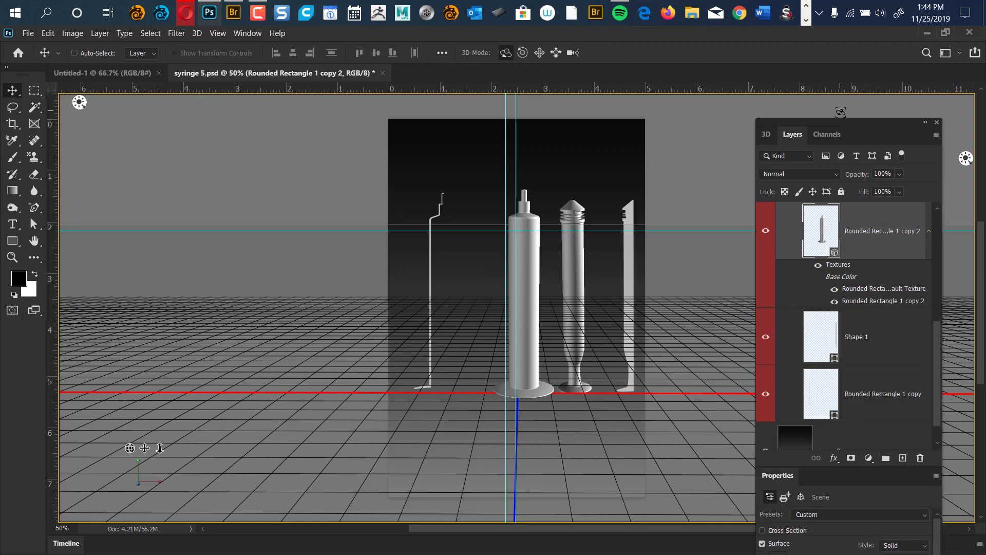
drag(846, 133, 824, 41)
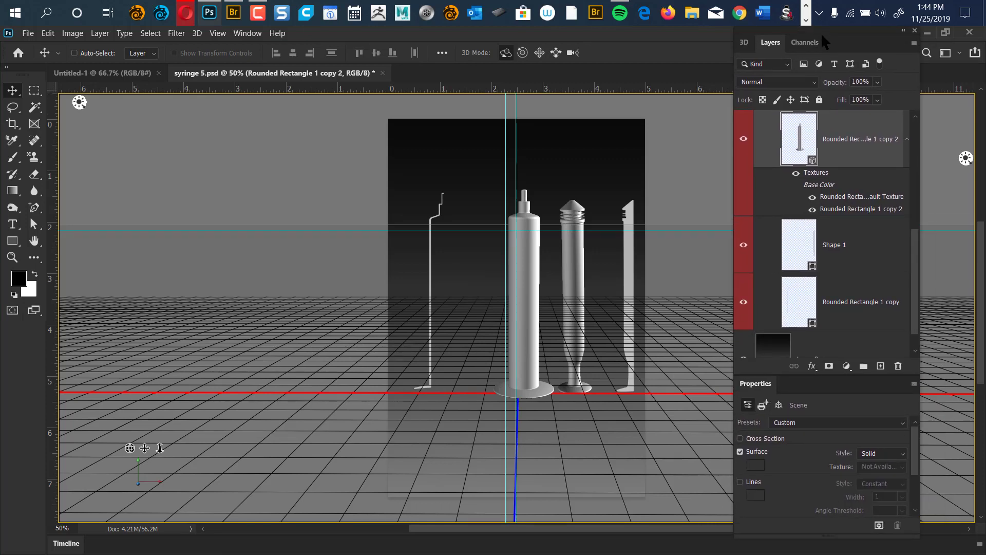
drag(916, 374, 921, 493)
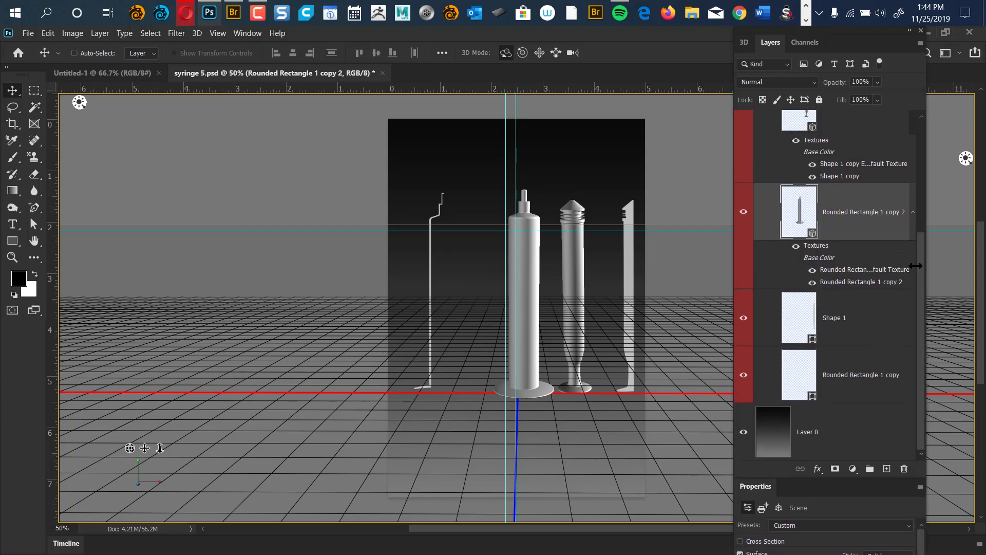
Step: Hide and reshow the Rounded Rectangle 1 copy 2 and Shape 1 copy layers in turn to identify their syringe parts
click(743, 212)
click(741, 214)
drag(925, 270, 918, 174)
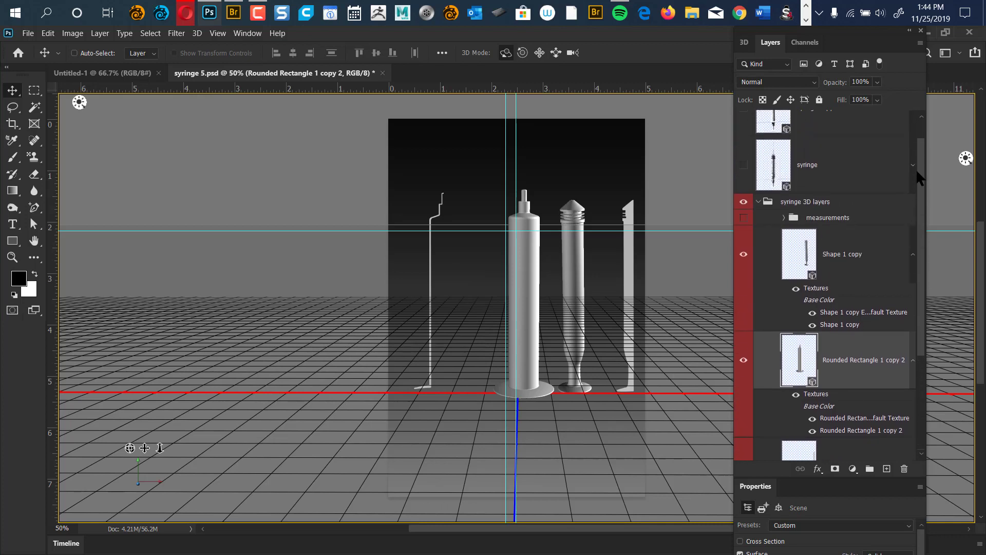
click(743, 260)
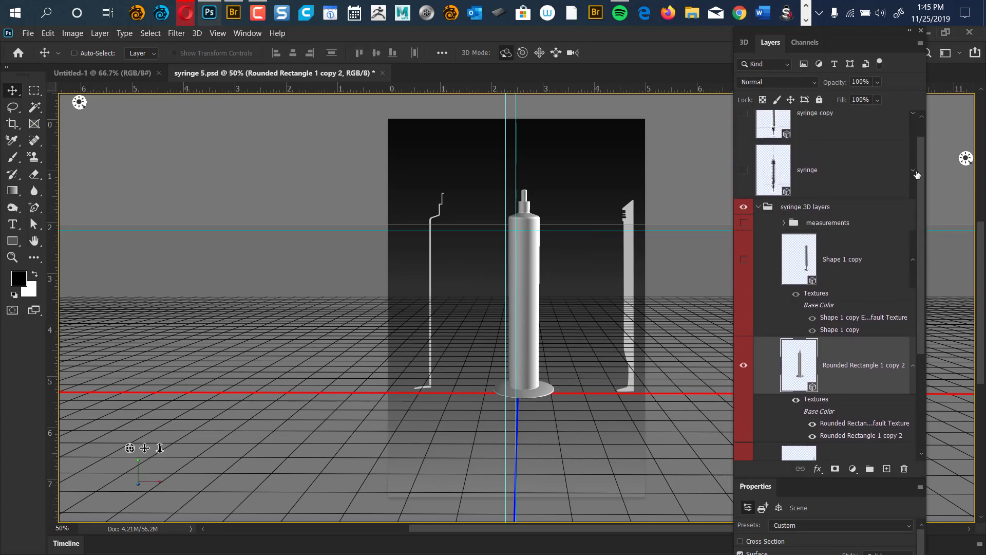
click(742, 263)
click(743, 264)
click(743, 262)
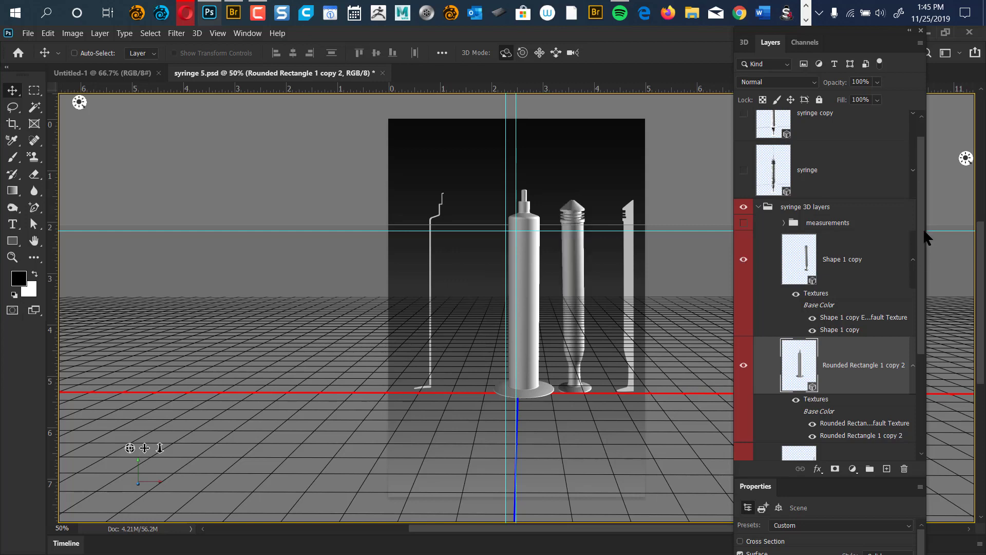
Step: Hide the syringe 3D layers group and show the syringe copy layer
scroll(925, 239, up, 1)
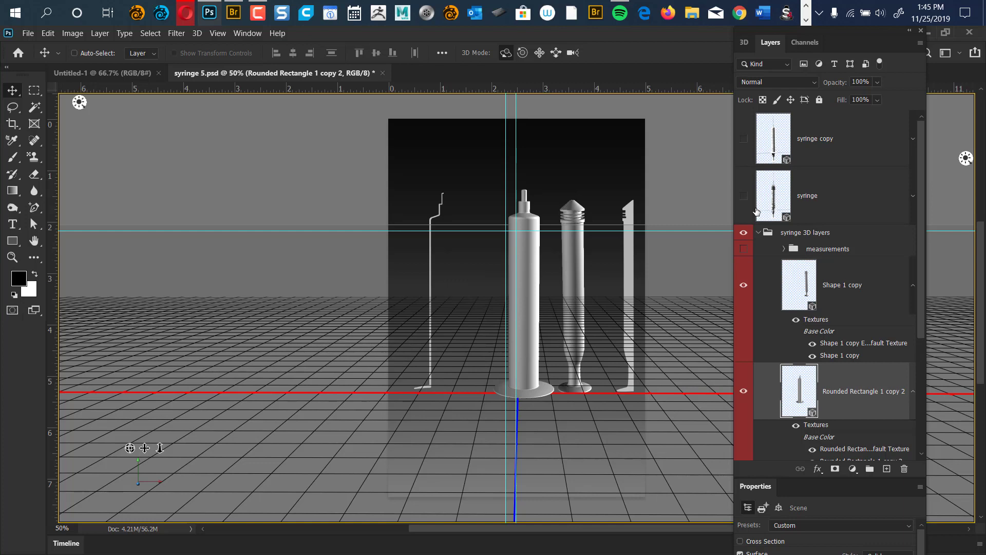
click(744, 232)
click(743, 138)
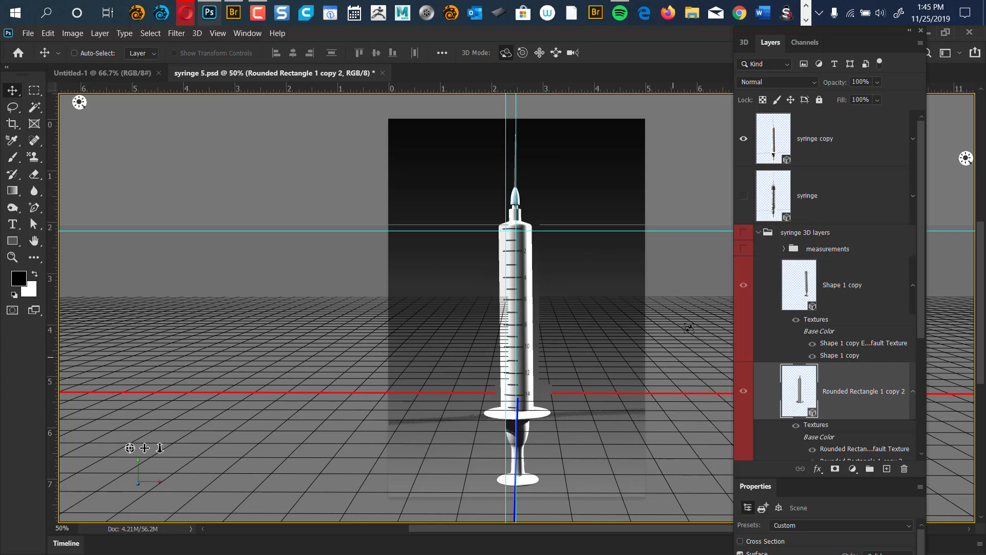
Step: Orbit the scene to an angled viewpoint through Current View, and tilt the Rounded Rectangle 1 copy 2 mesh
click(744, 45)
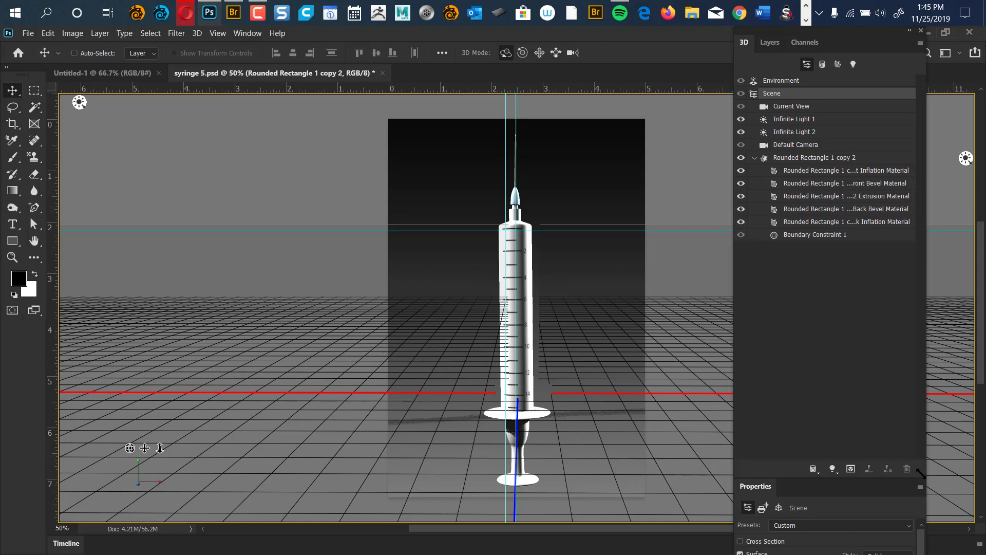
drag(921, 472, 947, 293)
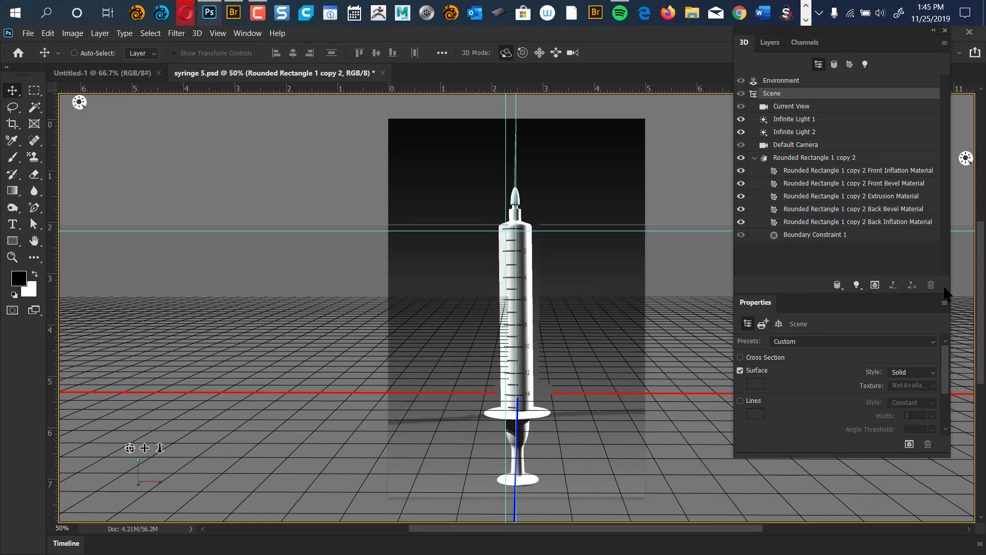
click(793, 107)
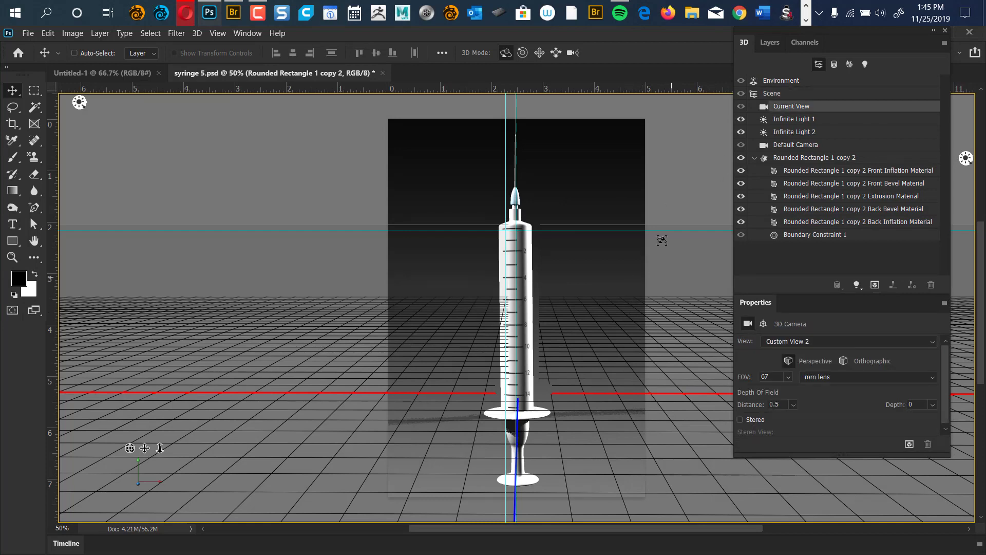
drag(675, 309, 686, 272)
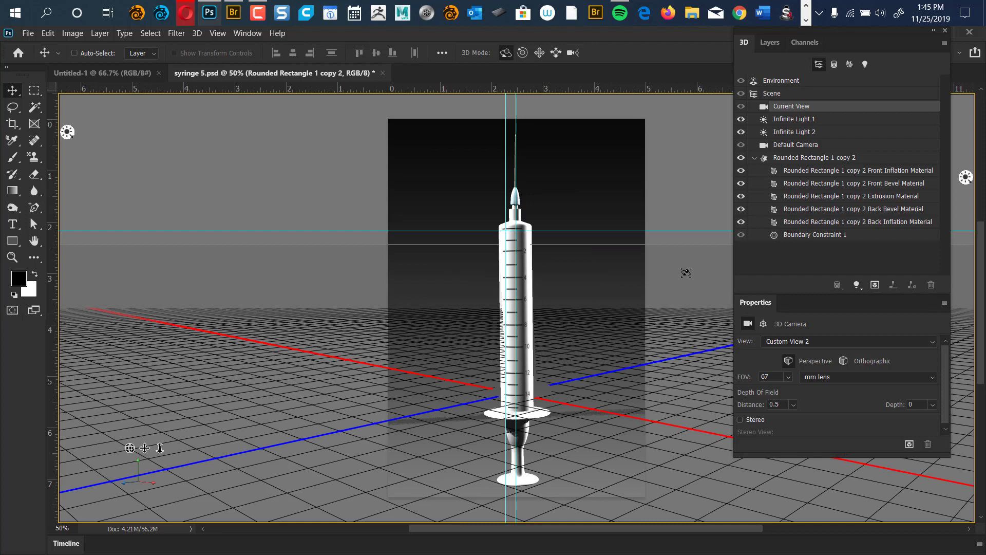
click(785, 159)
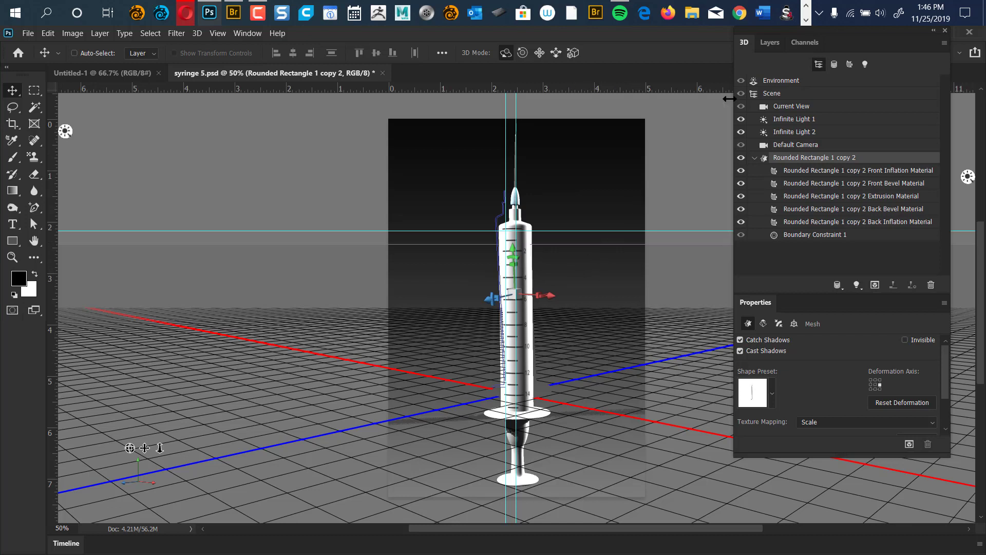
drag(400, 271, 430, 289)
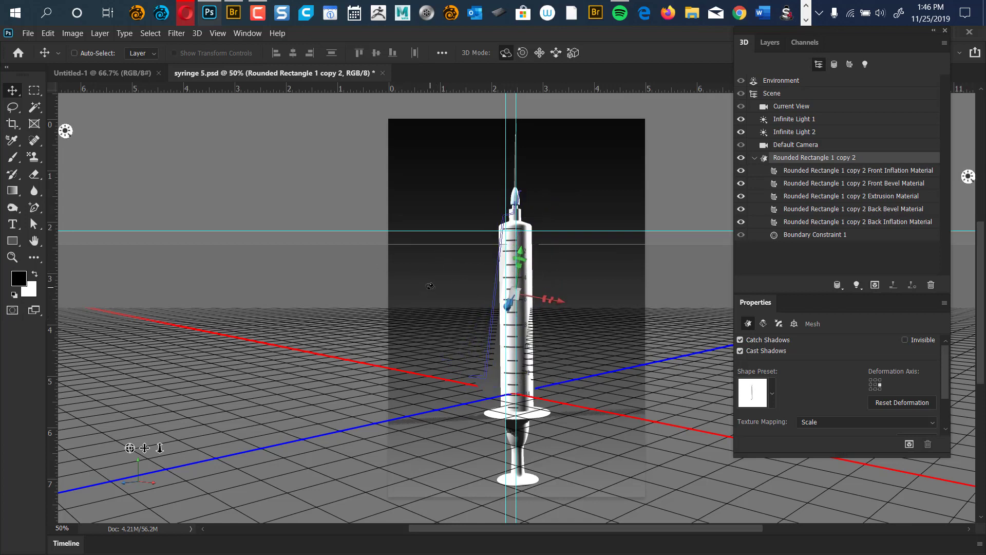
Step: Hide the syringe copy layer and make the syringe 3D layers group visible
click(775, 46)
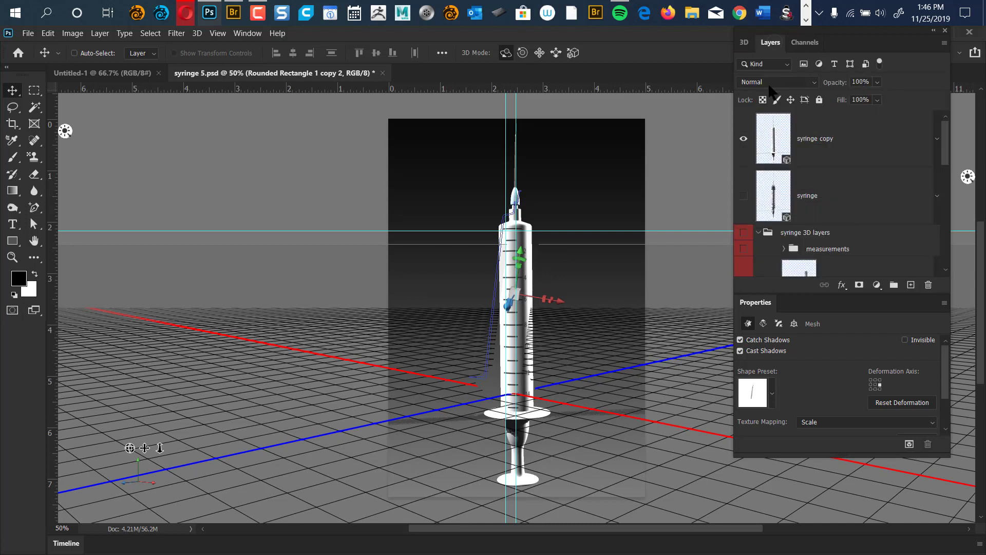
click(743, 138)
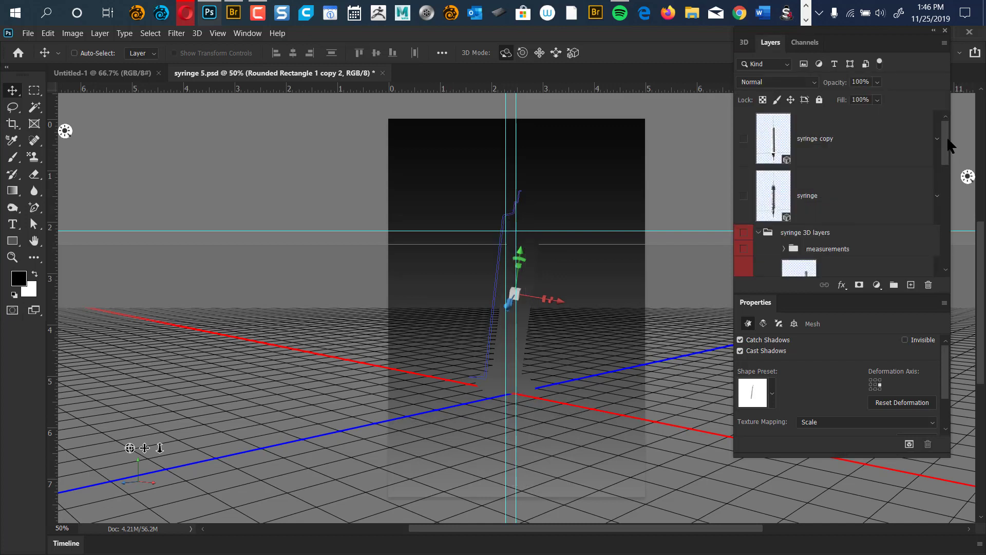
drag(948, 149, 935, 168)
scroll(935, 168, down, 5)
scroll(931, 165, up, 5)
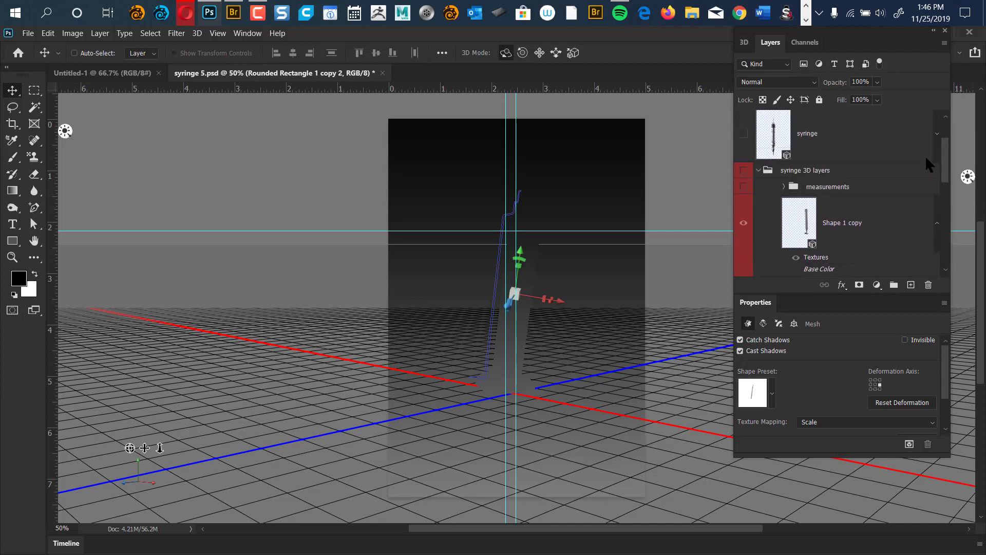
click(743, 173)
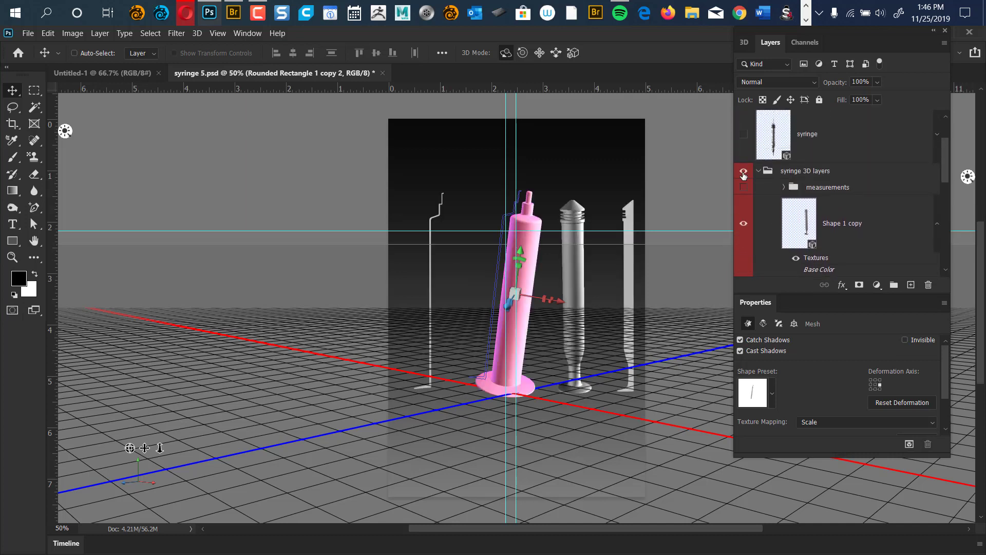
Step: Select the Shape 1 copy layer, show it alone, and orbit its Current View to a low, angled viewpoint
click(809, 231)
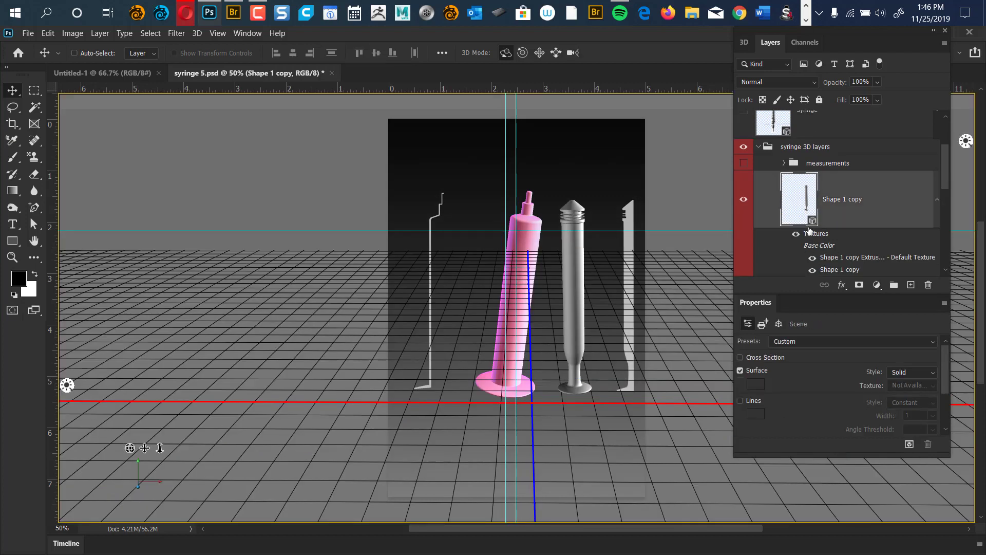
alt+click(743, 225)
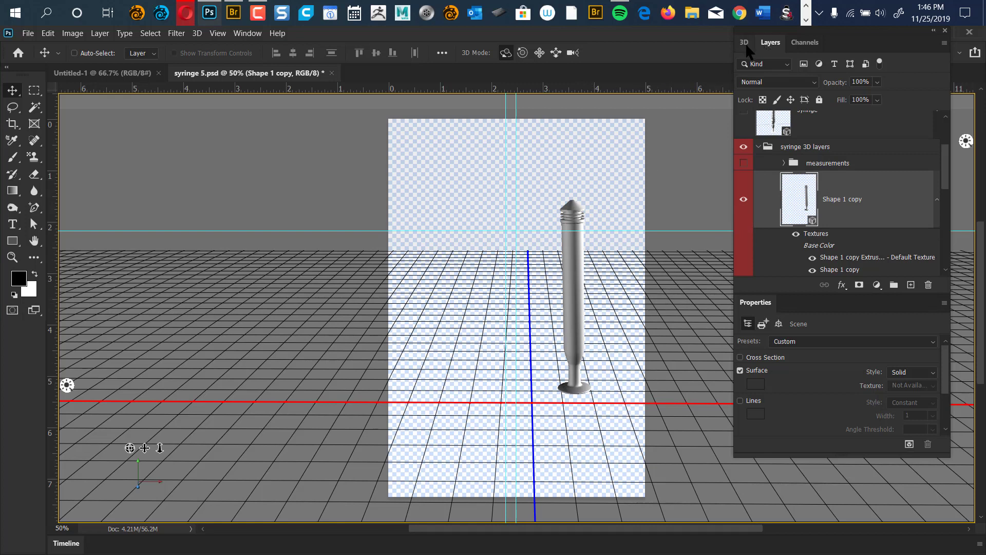
click(746, 44)
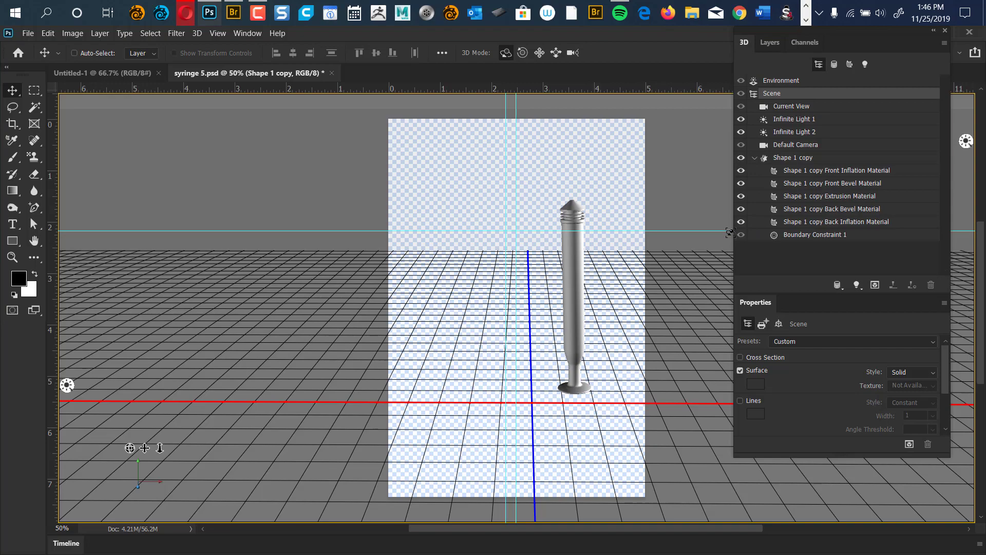
click(731, 232)
drag(657, 339, 577, 359)
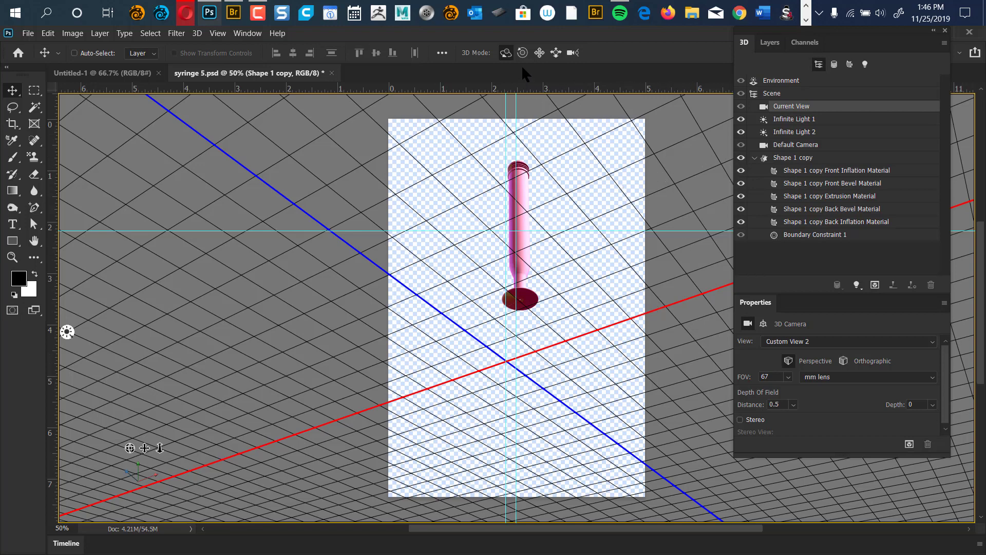
drag(632, 162, 572, 186)
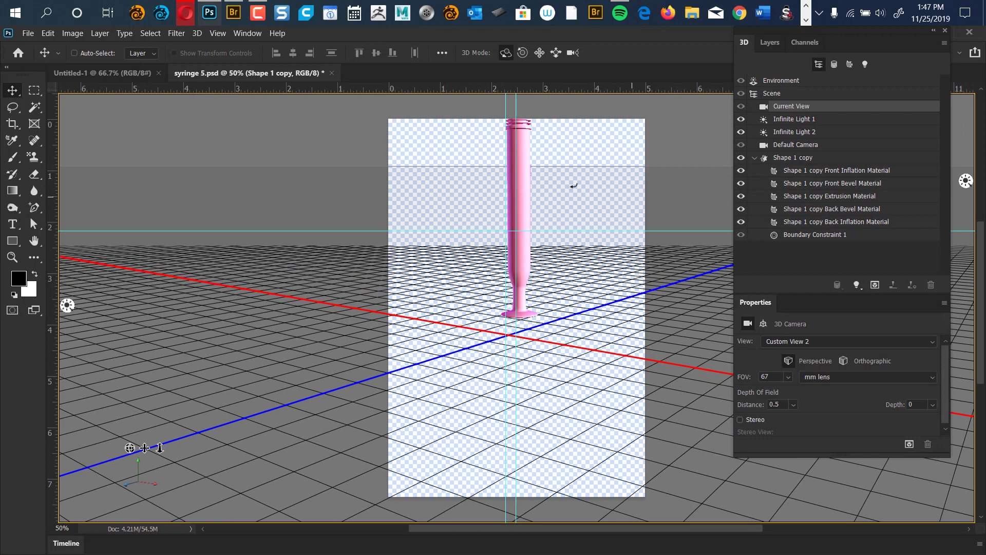
Step: Select the Shape 1 copy mesh and move it along the X axis to beyond the canvas's left edge
click(524, 196)
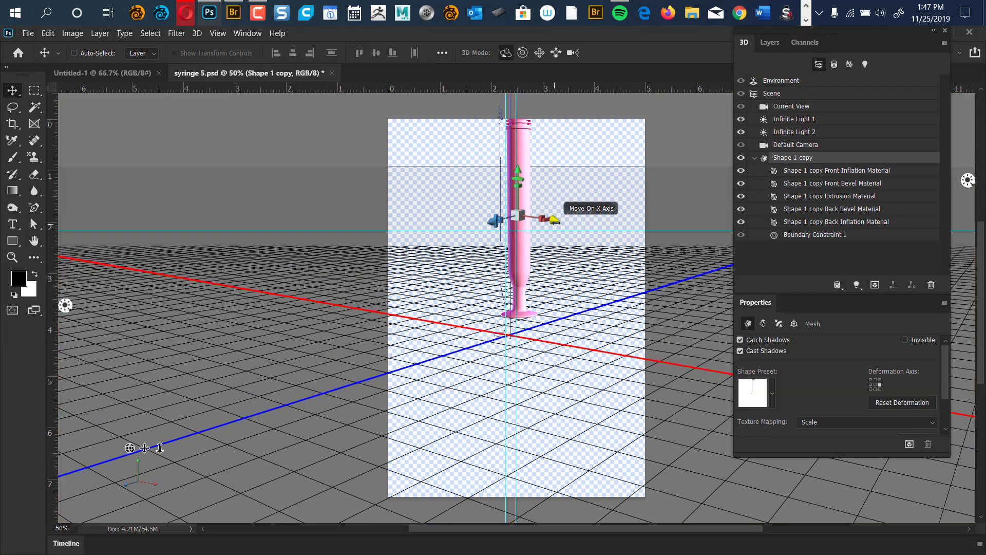
drag(547, 220, 11, 117)
key(ctrl+z)
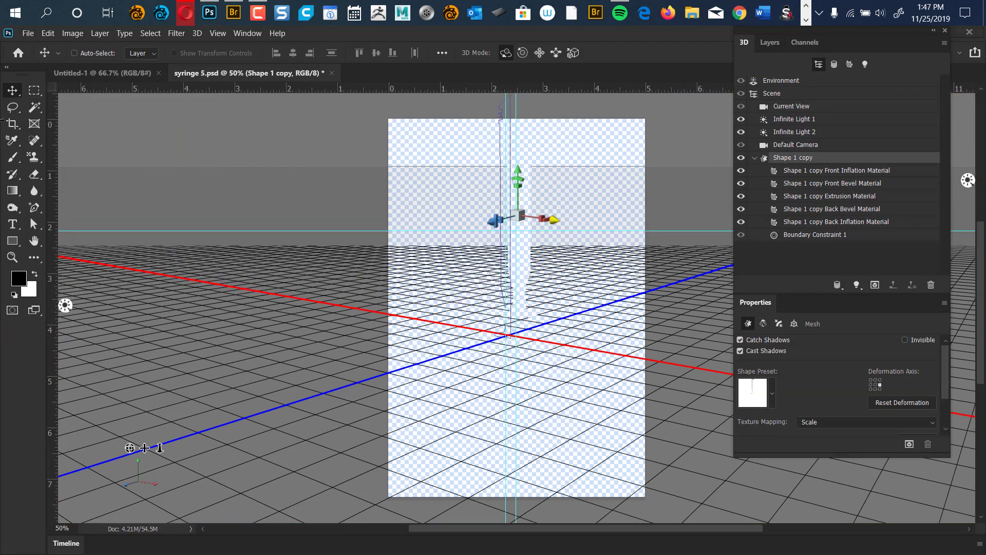
key(alt+z)
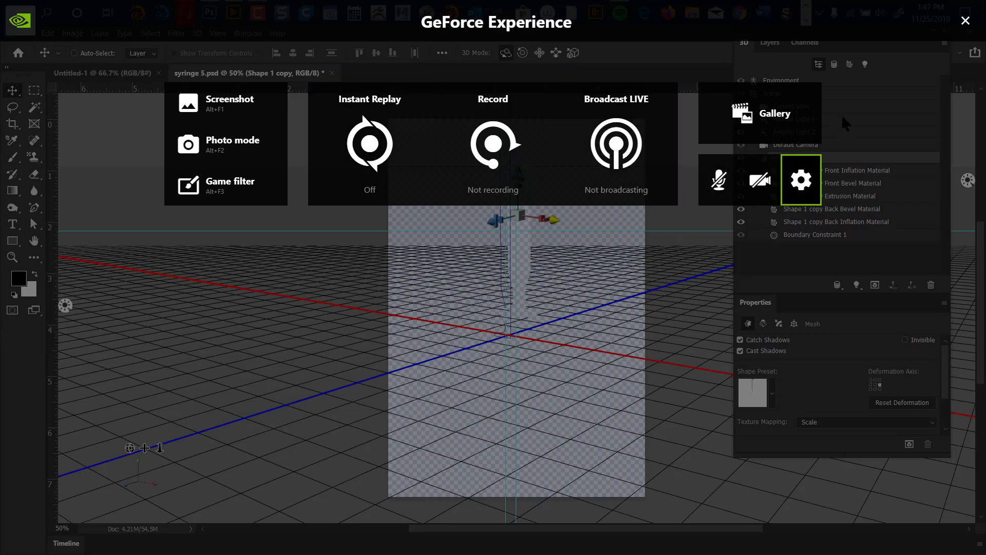
click(966, 20)
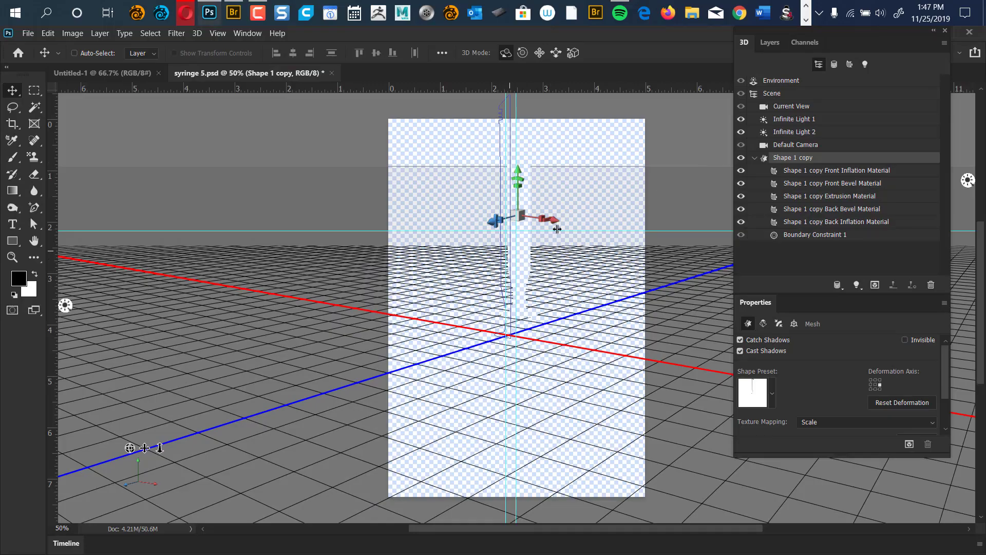
drag(554, 220, 169, 207)
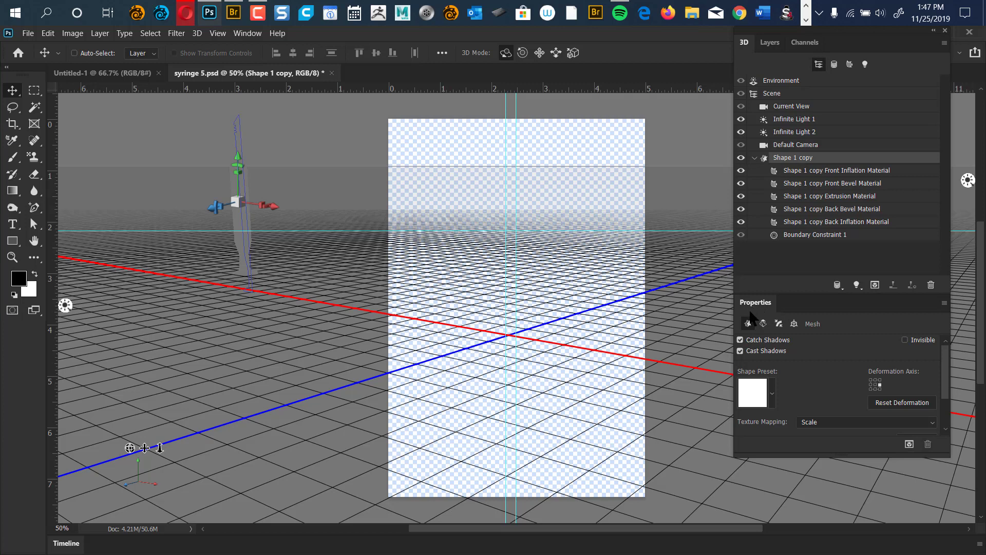
Step: Reset the Shape 1 copy mesh's X, Y and Z position coordinates to 0
click(796, 327)
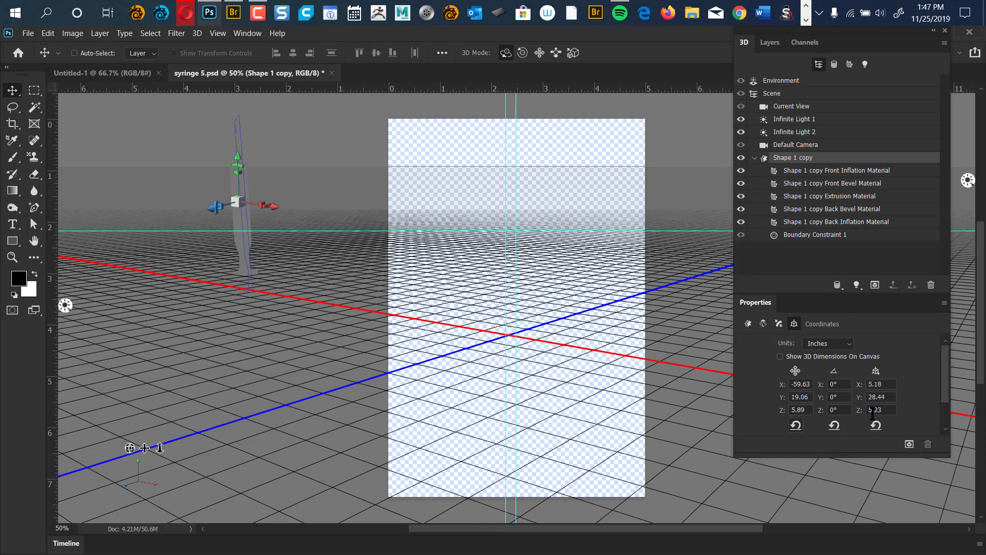
click(796, 425)
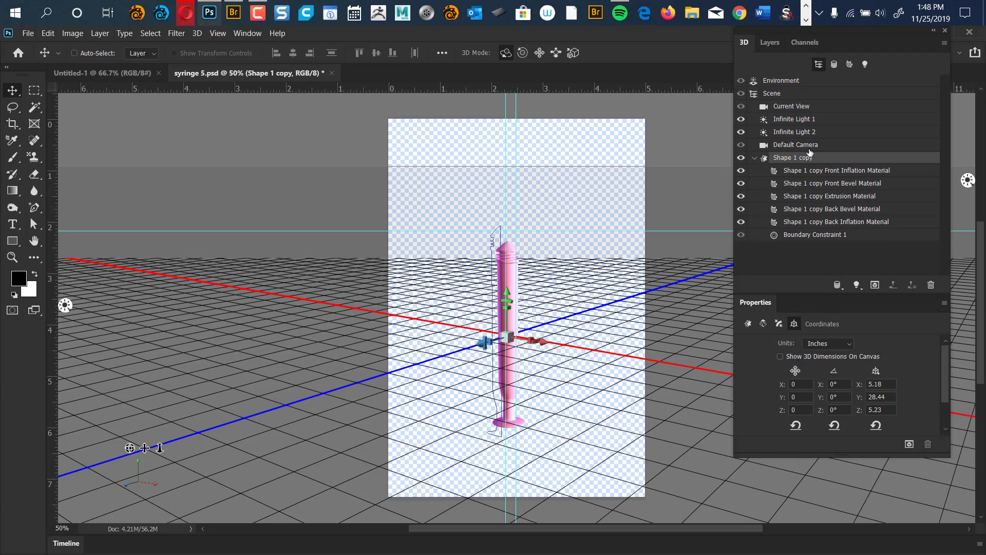
Step: Inspect the coordinates of Current View and Infinite Light 1, switch the scene to Default Camera, and collapse the Shape 1 copy mesh
click(792, 106)
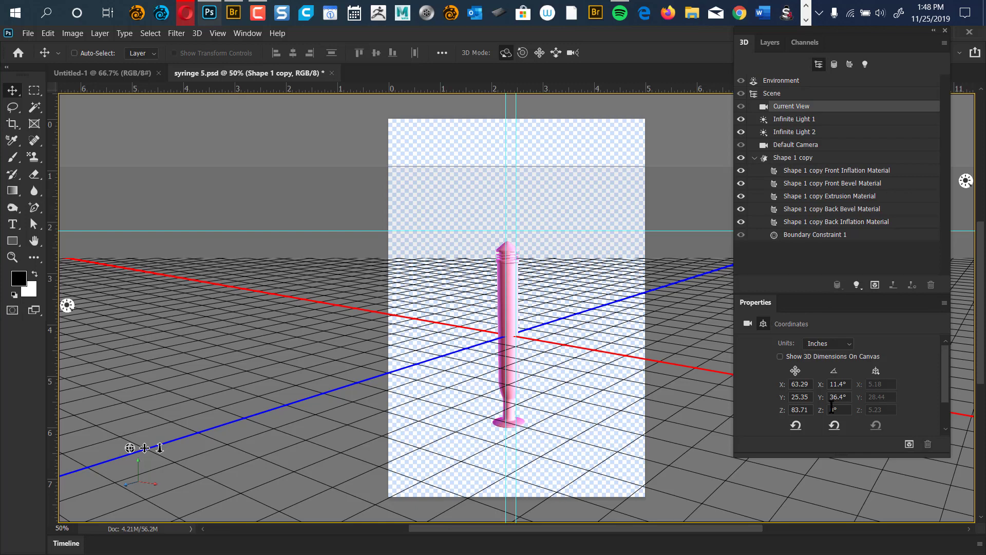
click(784, 121)
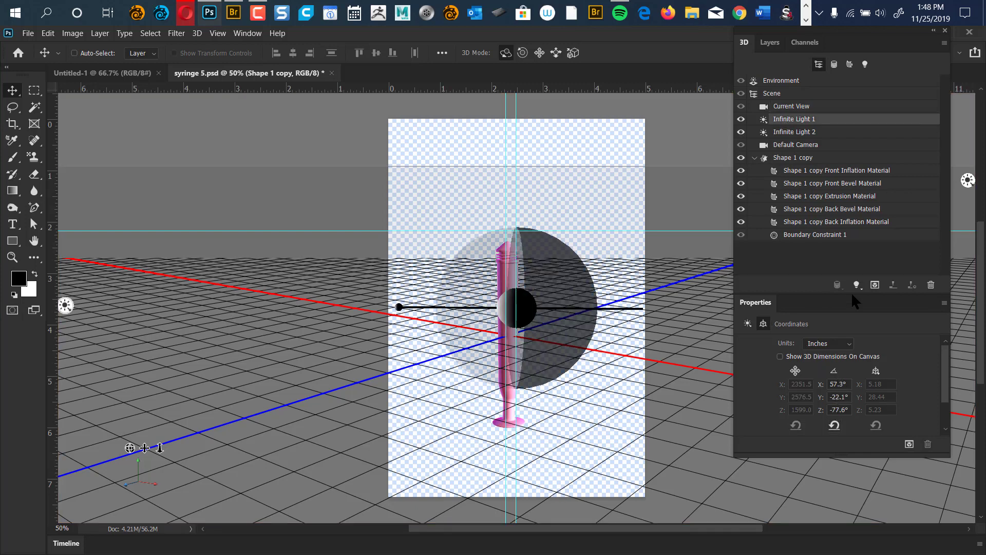
click(795, 144)
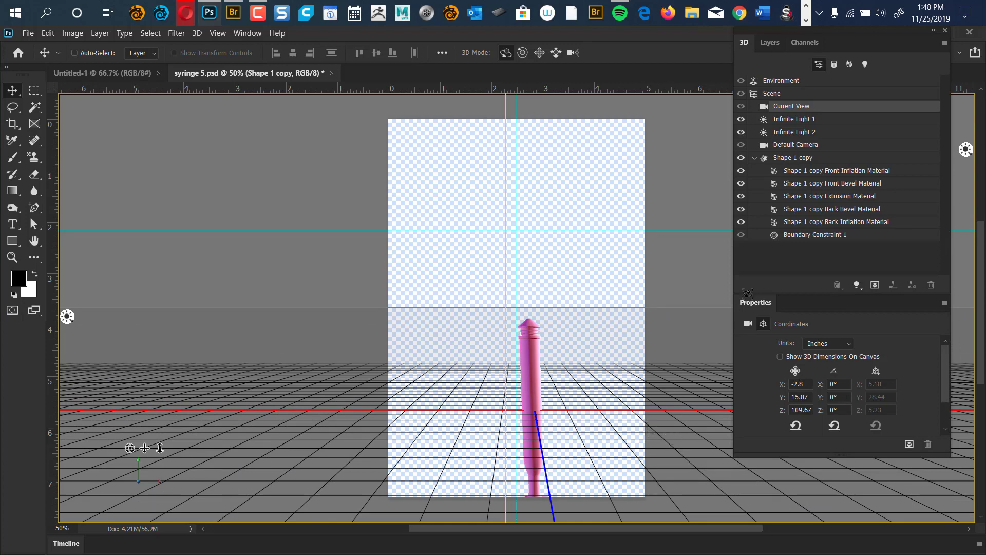
click(755, 158)
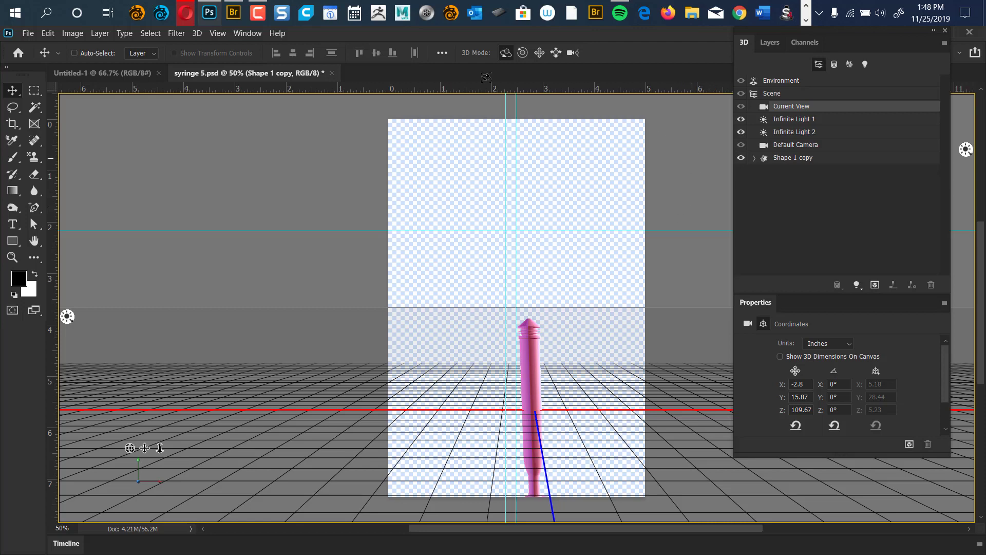
Step: Switch to Bridge, select the flying saucer image 2da8a50882d6eb300bea95f83fc7947a.jpg in the 3D folder, and preview it full screen
click(232, 14)
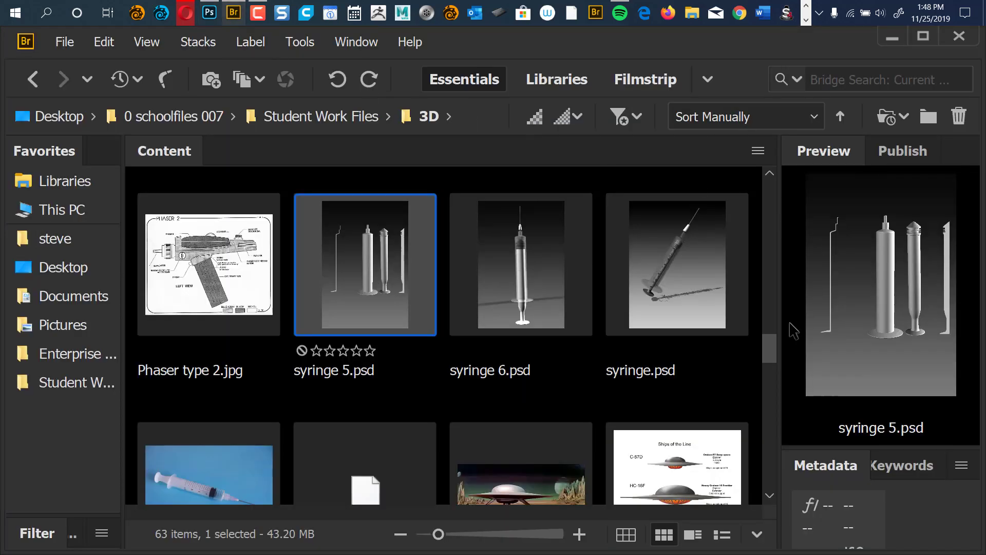
drag(768, 355, 766, 377)
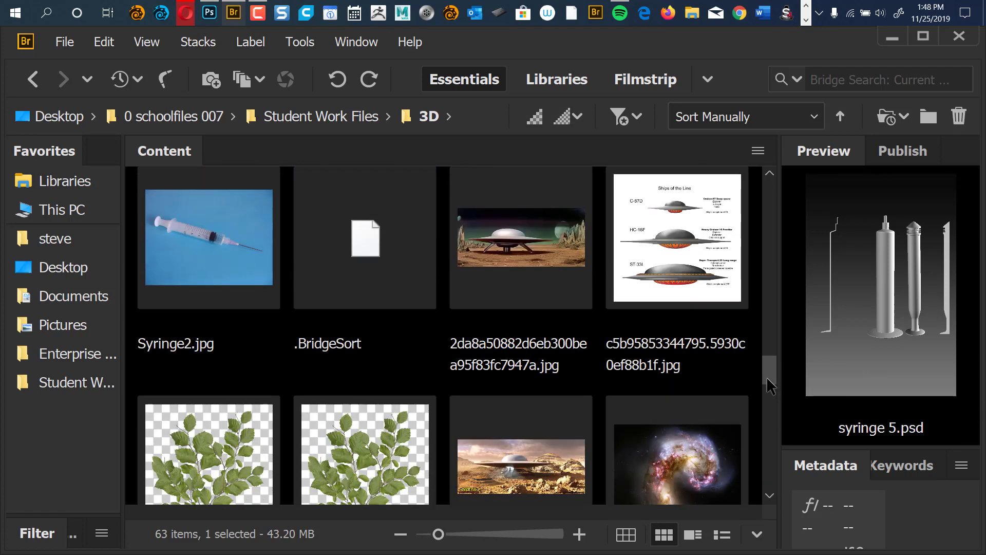
click(560, 279)
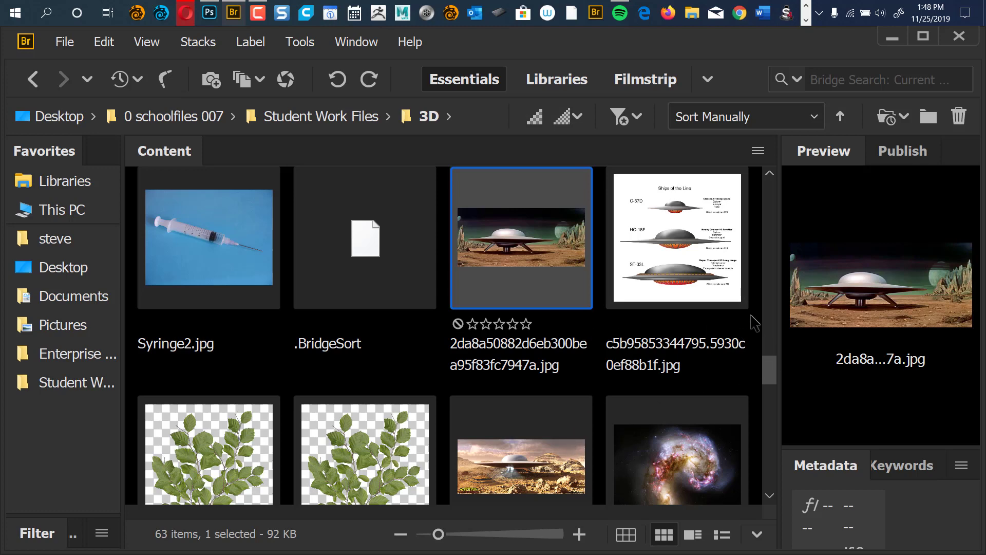
mouse_move(766, 365)
mouse_down()
mouse_move(765, 385)
mouse_move(760, 365)
mouse_up()
key(space)
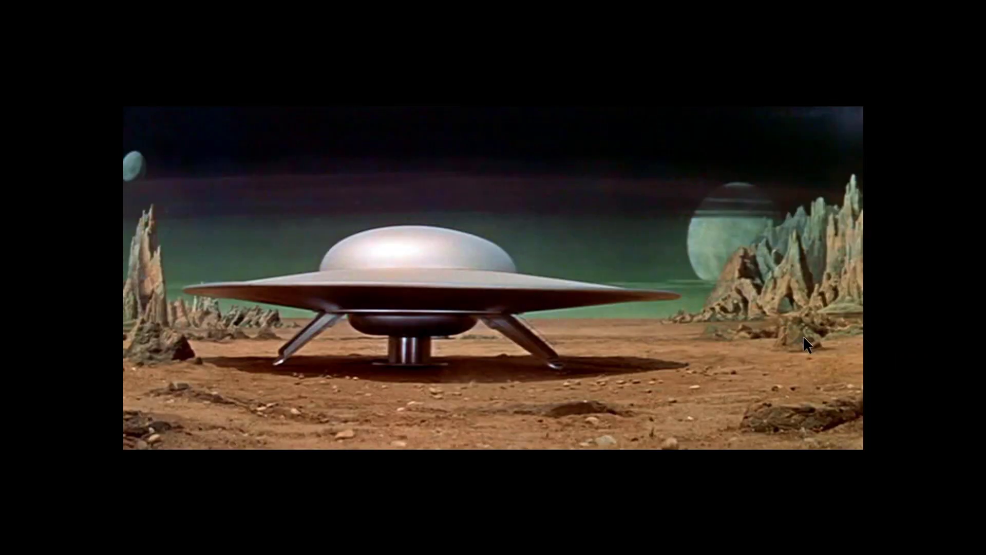
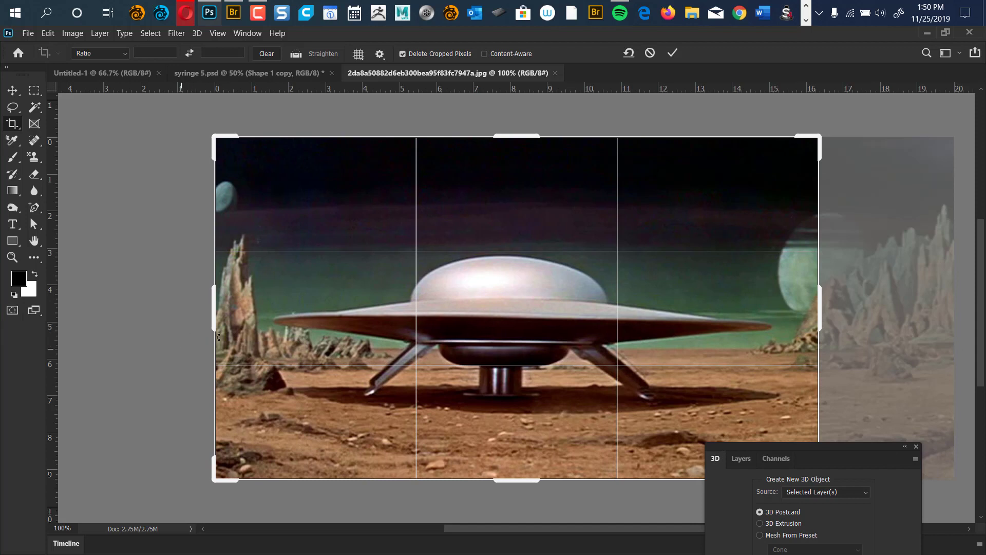
Step: Try to crop the flying saucer image inward on both sides
drag(215, 307, 230, 309)
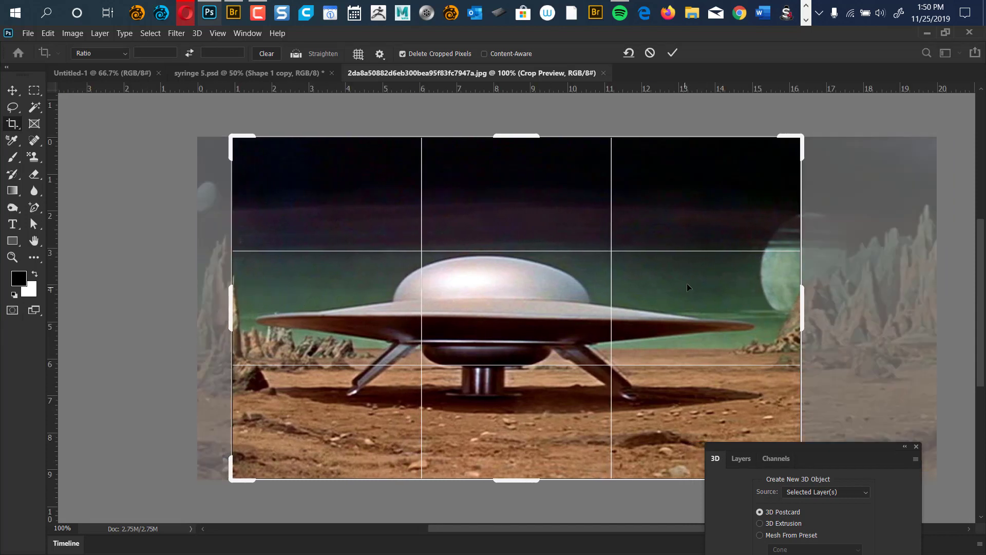
key(Return)
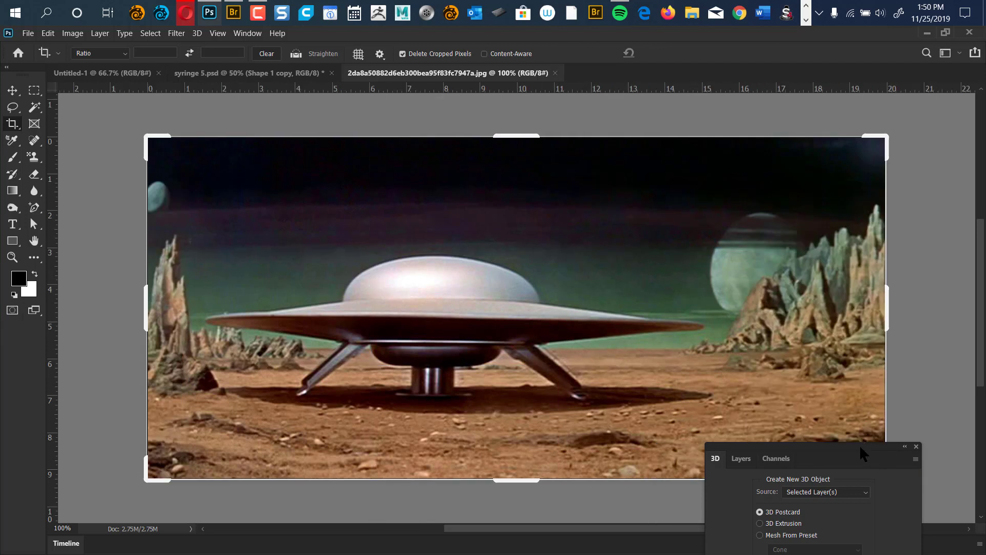
Step: Duplicate the Background layer and convert the duplicate, Layer 1, to a smart object
drag(861, 449, 904, 91)
click(786, 105)
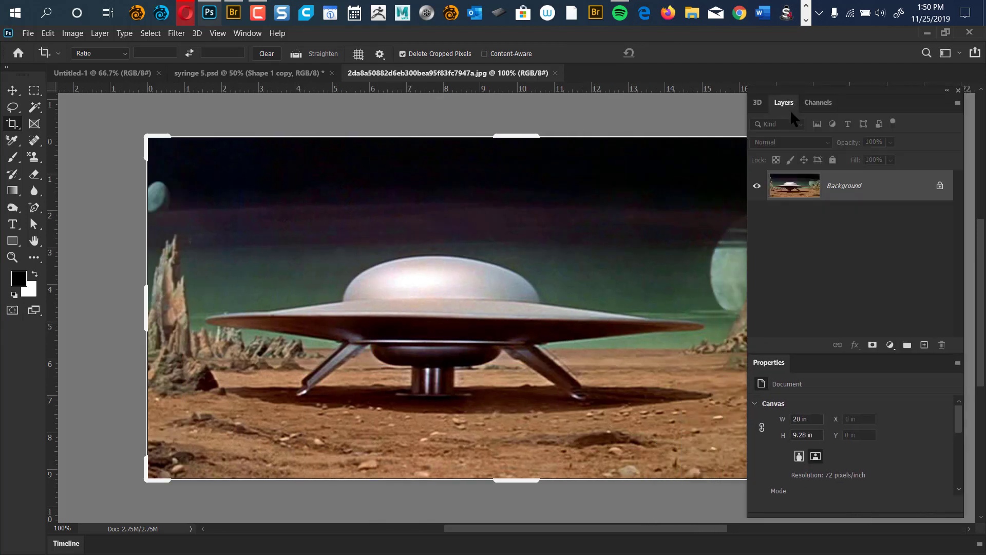
key(ctrl+j)
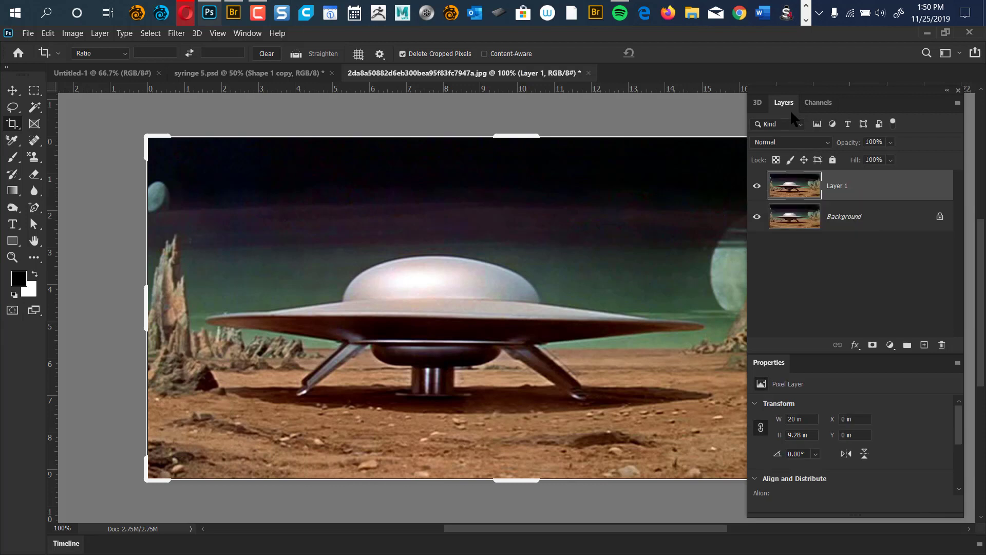
right_click(898, 185)
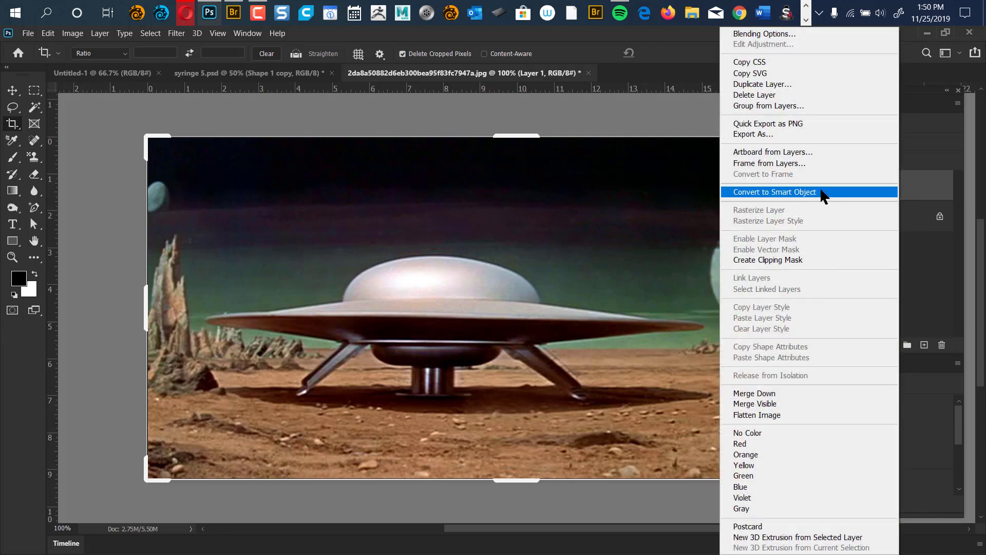
click(821, 193)
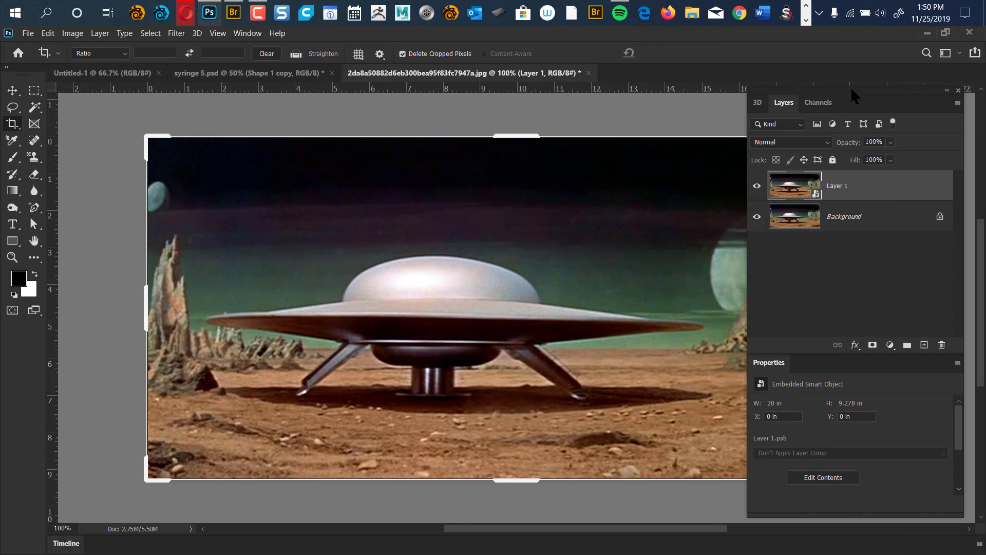
Step: Crop the image inward on both sides to about 15 in wide, keeping the whole saucer in the frame
drag(850, 87, 865, 454)
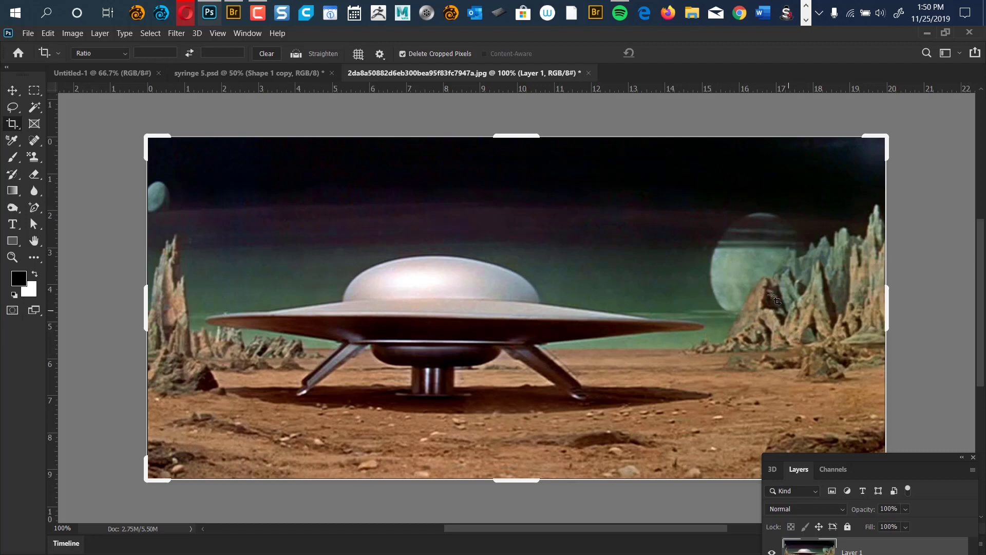
drag(888, 322, 810, 308)
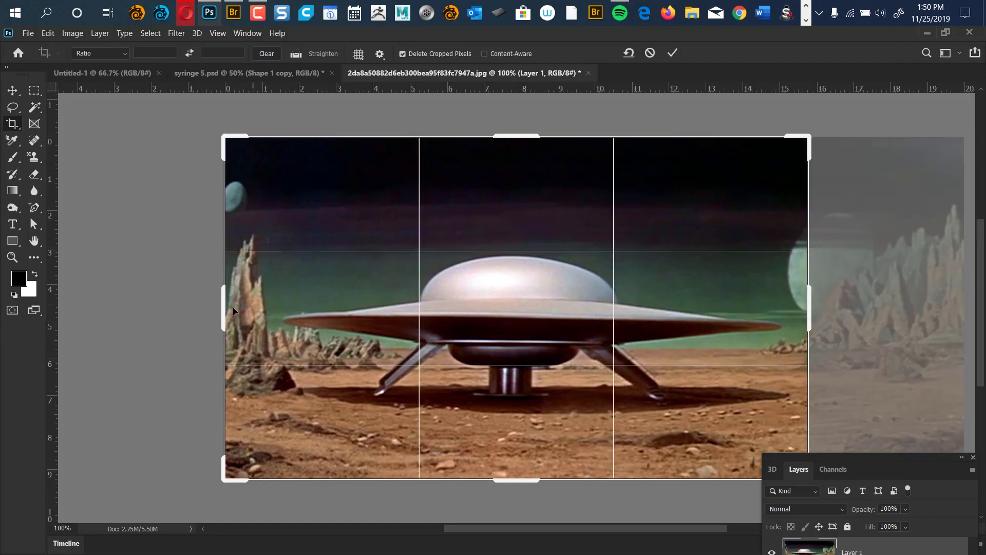
drag(226, 311, 241, 318)
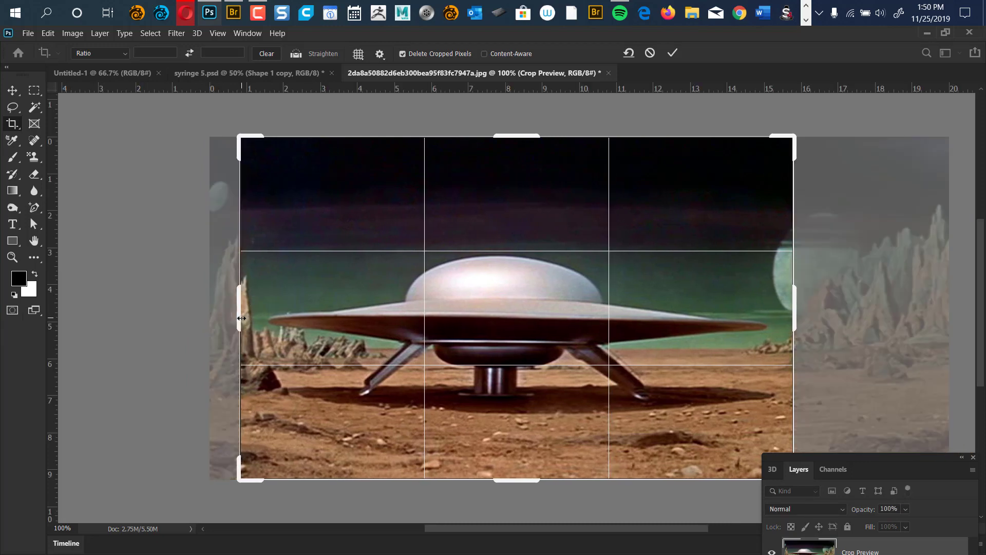
key(Return)
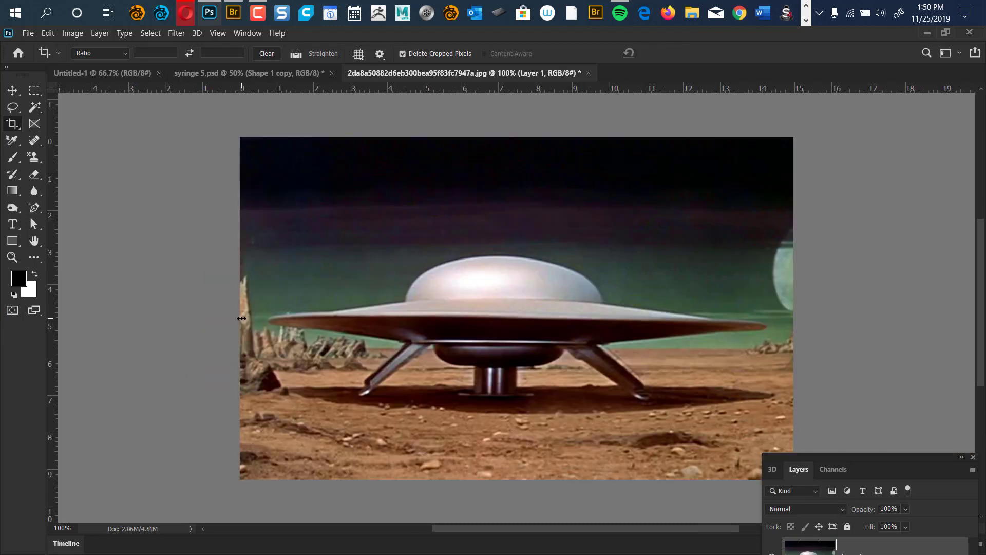
Step: Place a vertical guide at about 7 in through the centre of the saucer and activate the Hand tool
drag(880, 457, 917, 276)
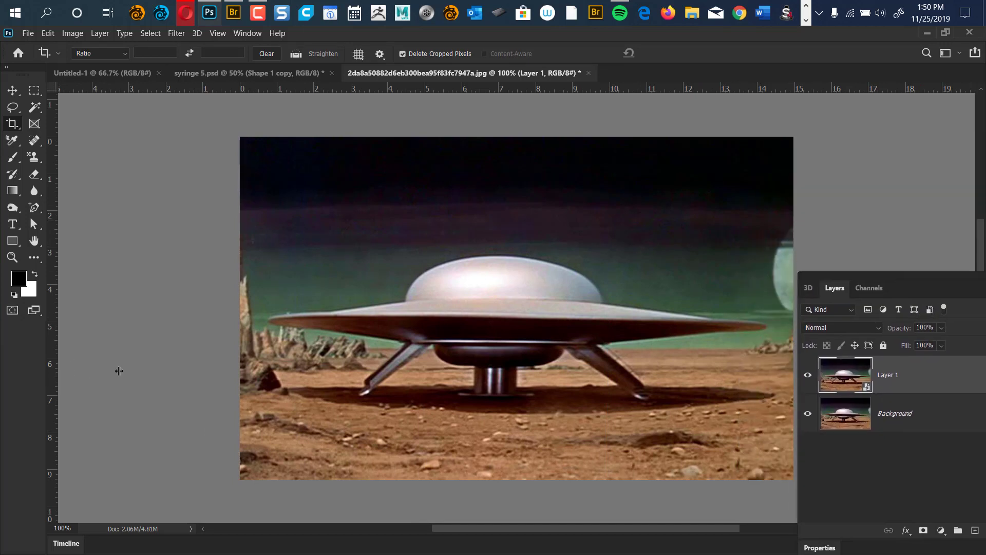
drag(119, 370, 498, 360)
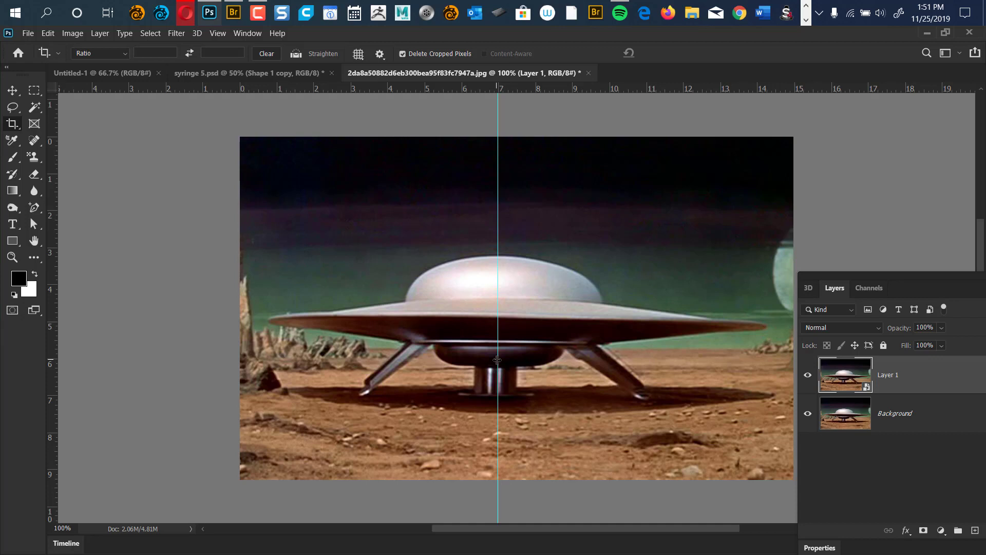
key(h)
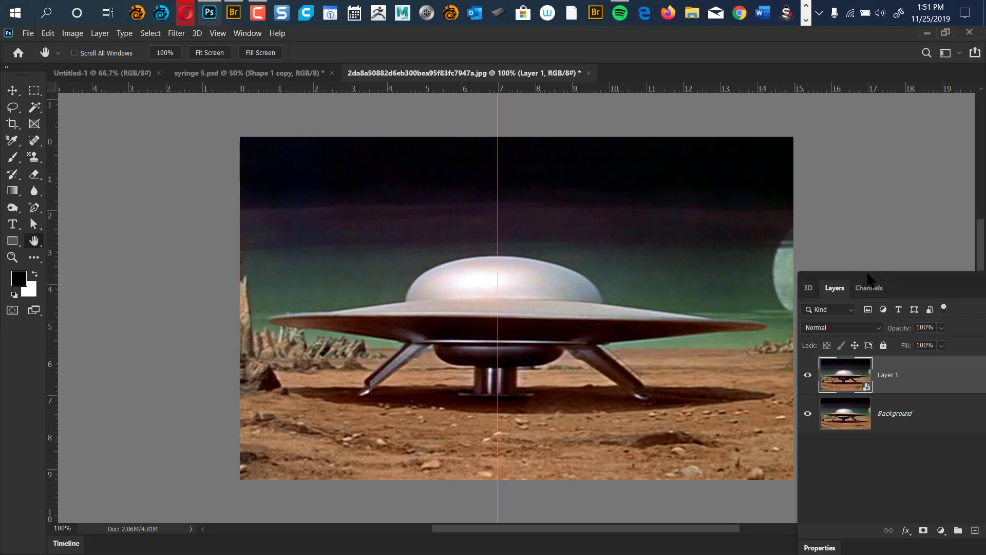
Step: Apply a Camera Raw Filter to Layer 1 with Shadows at +98 and Saturation at -100
drag(868, 275, 826, 125)
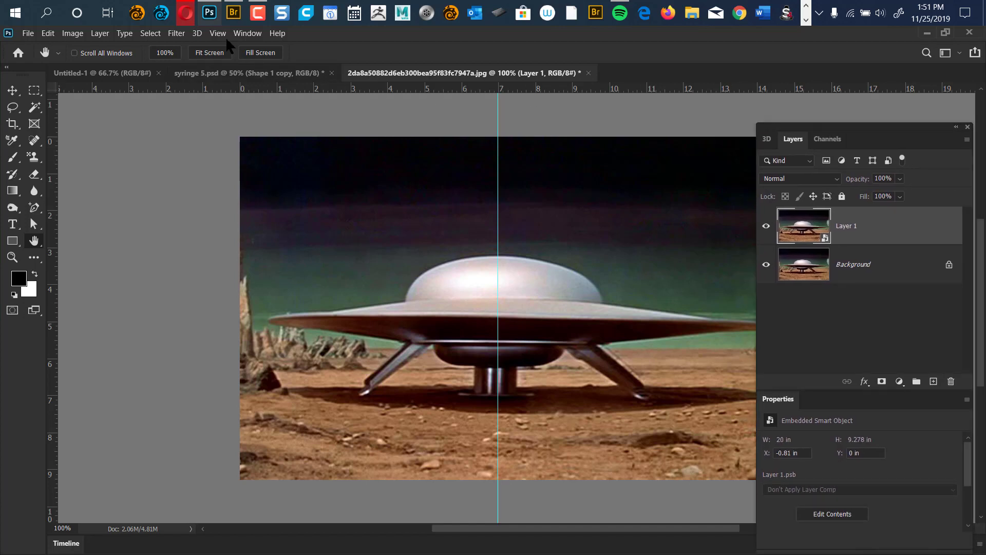
click(175, 34)
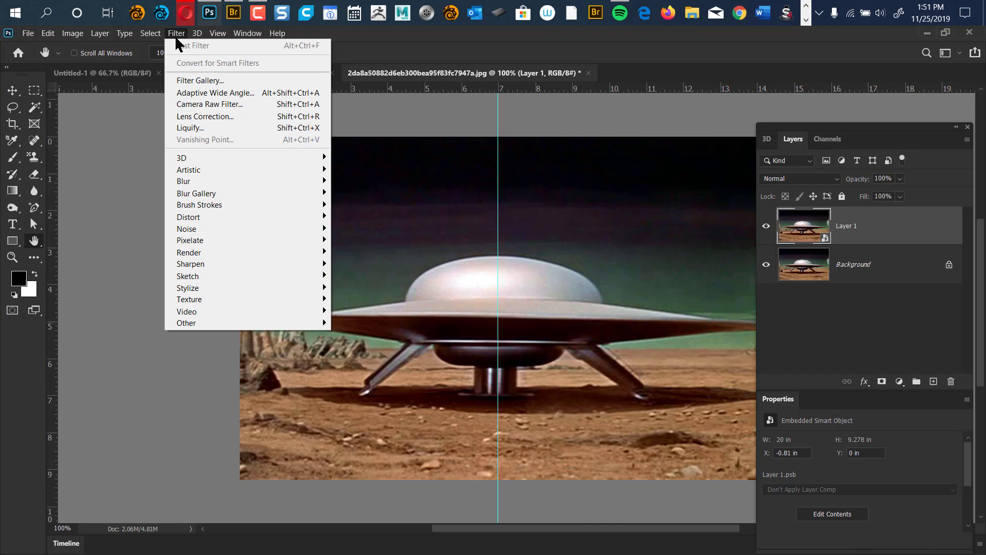
click(227, 109)
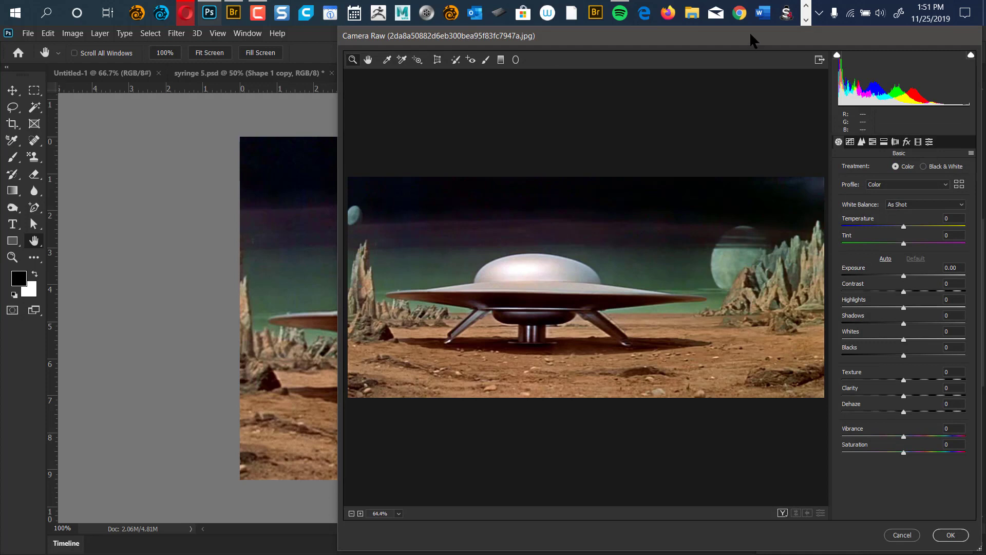
drag(751, 34, 606, 40)
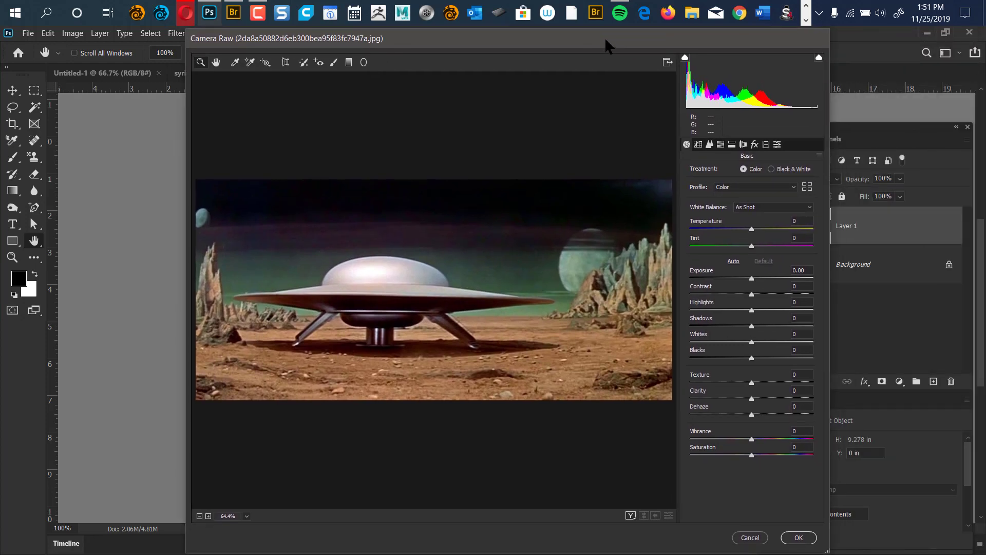
drag(752, 326, 838, 337)
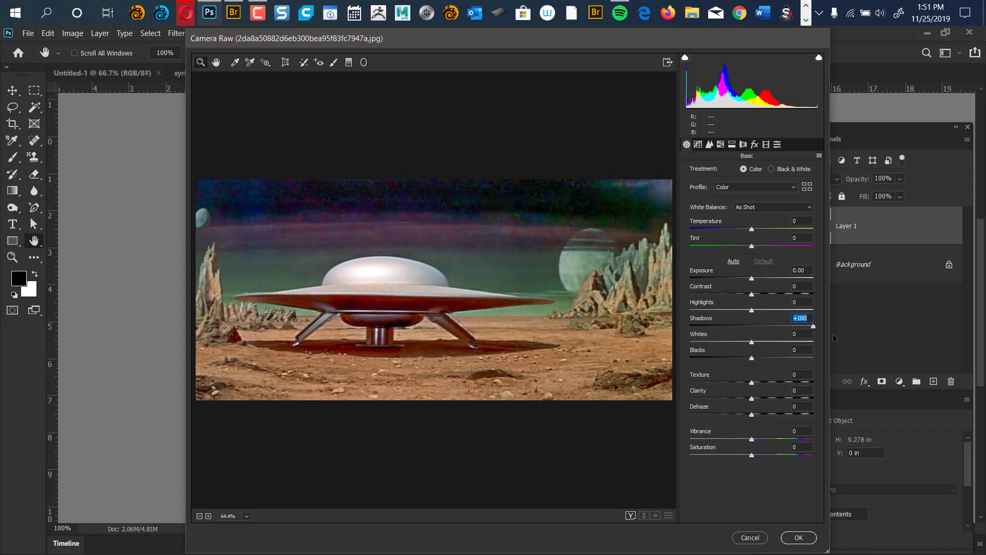
drag(814, 335, 811, 337)
drag(752, 454, 622, 455)
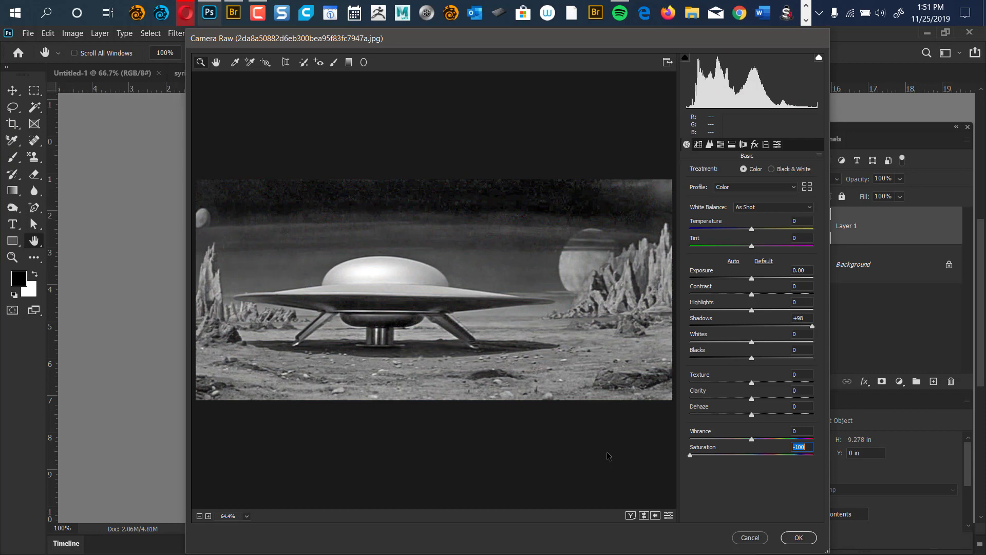
click(799, 537)
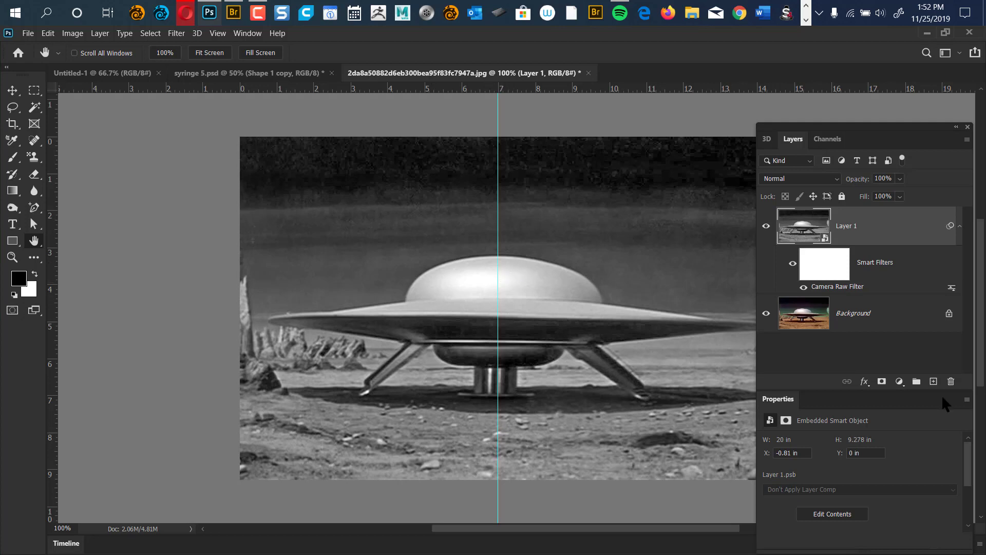
Step: Add a new layer and outline the left half of the dome up to the guide with a red (ff0000) brush at 100% opacity
click(934, 381)
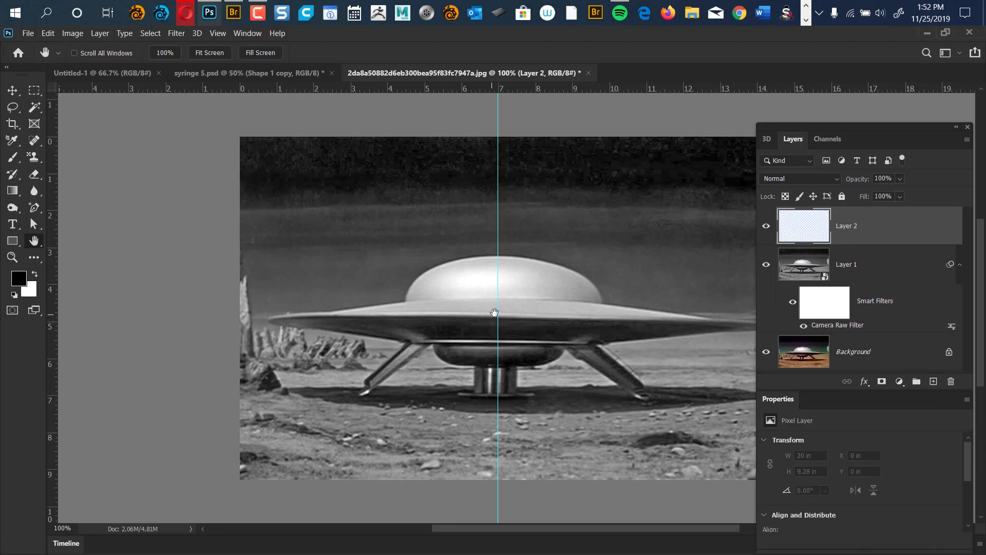
key(b)
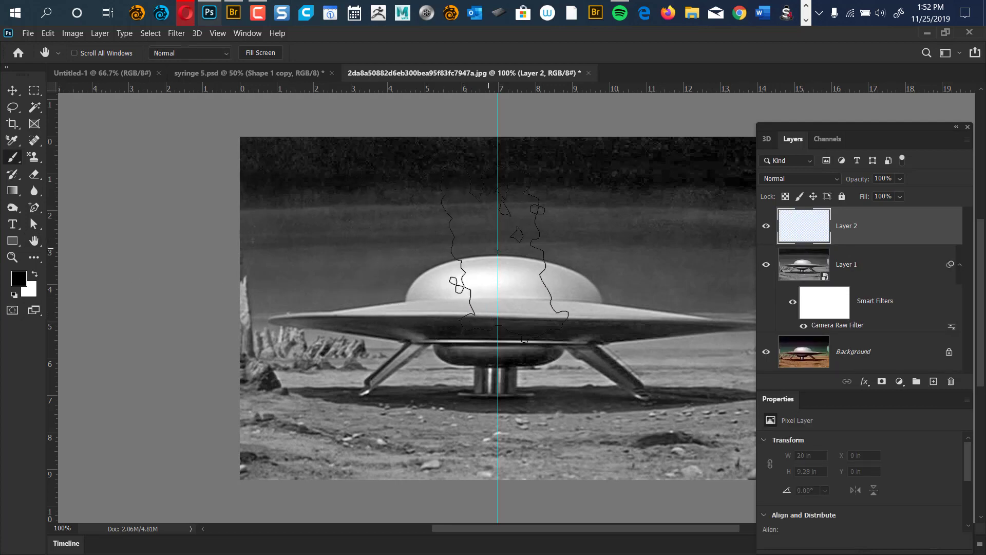
mouse_move(497, 253)
mouse_down()
mouse_move(247, 258)
mouse_move(276, 261)
mouse_move(245, 269)
mouse_up()
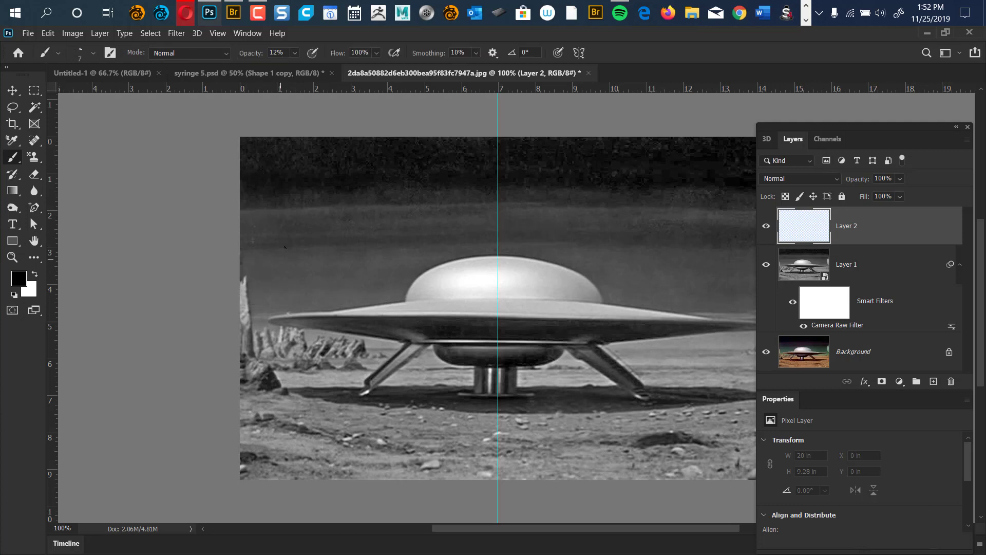
click(19, 278)
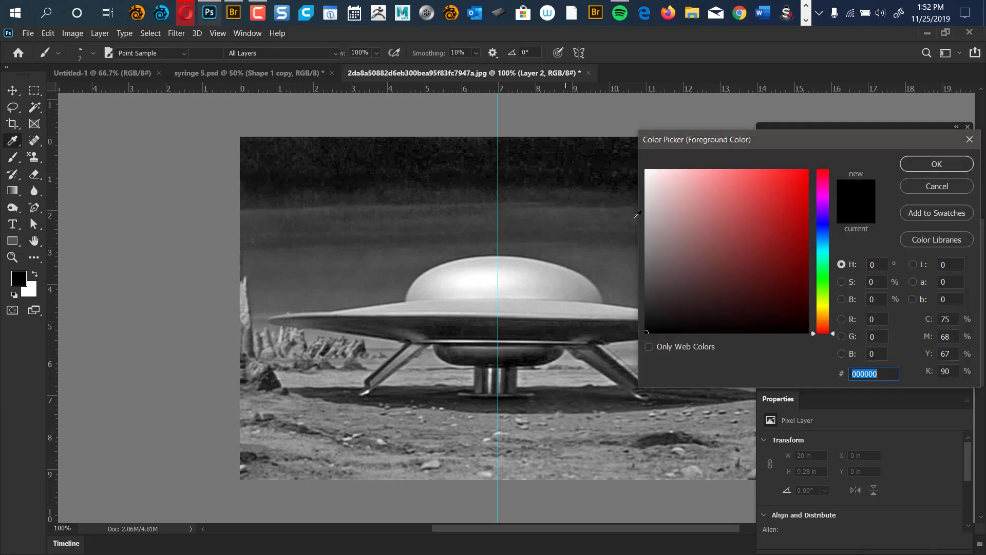
text(ff0000)
click(929, 164)
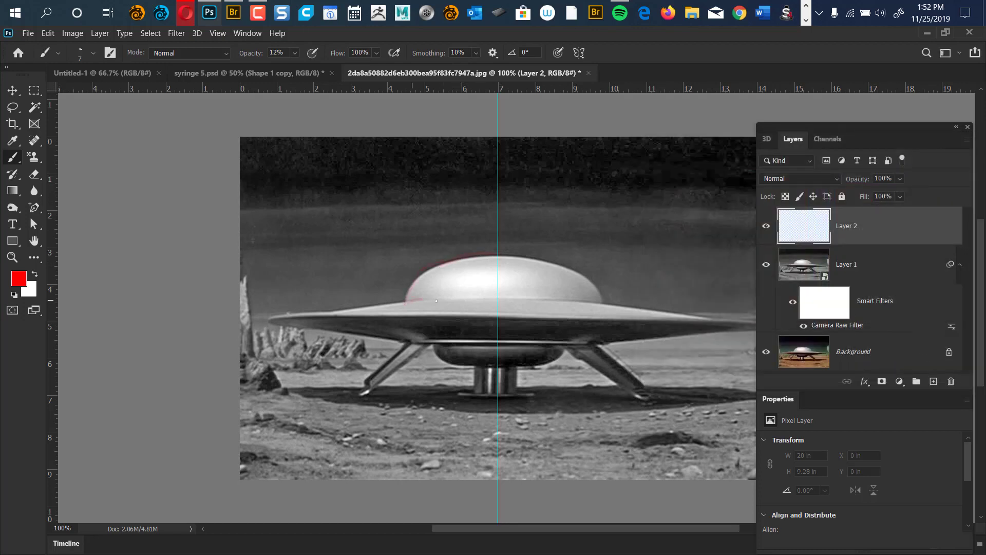
mouse_move(437, 301)
mouse_down()
mouse_move(487, 300)
mouse_move(421, 296)
mouse_move(509, 306)
mouse_up()
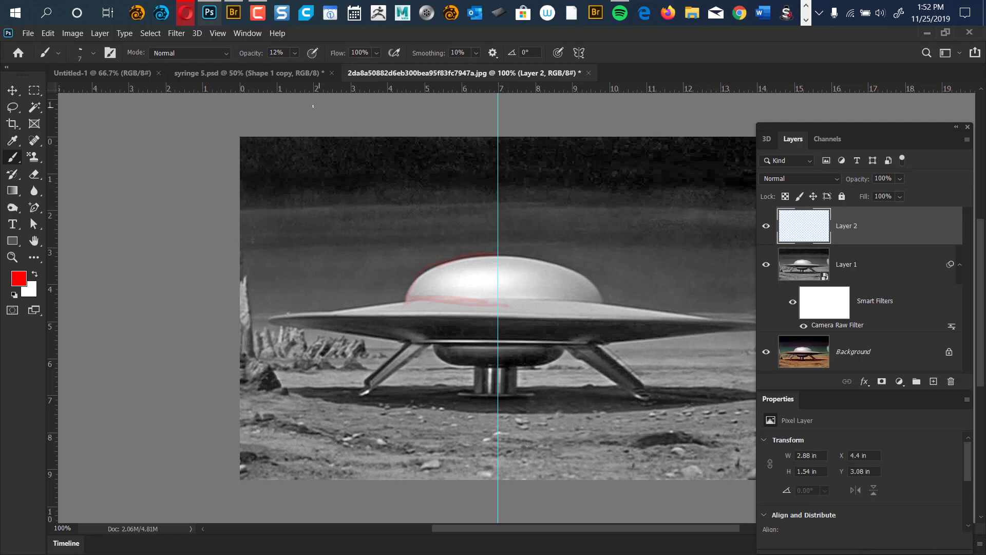
key(0)
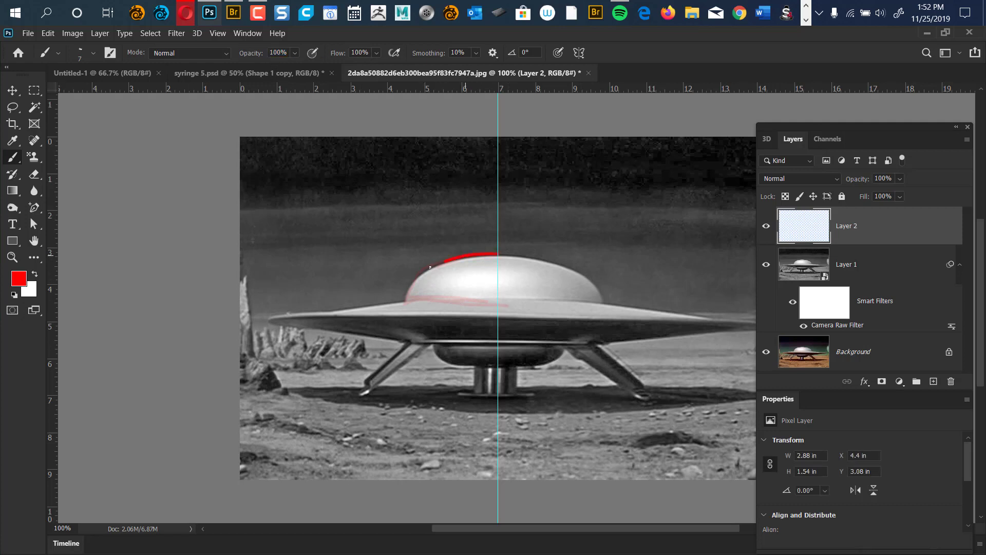
drag(436, 304, 501, 299)
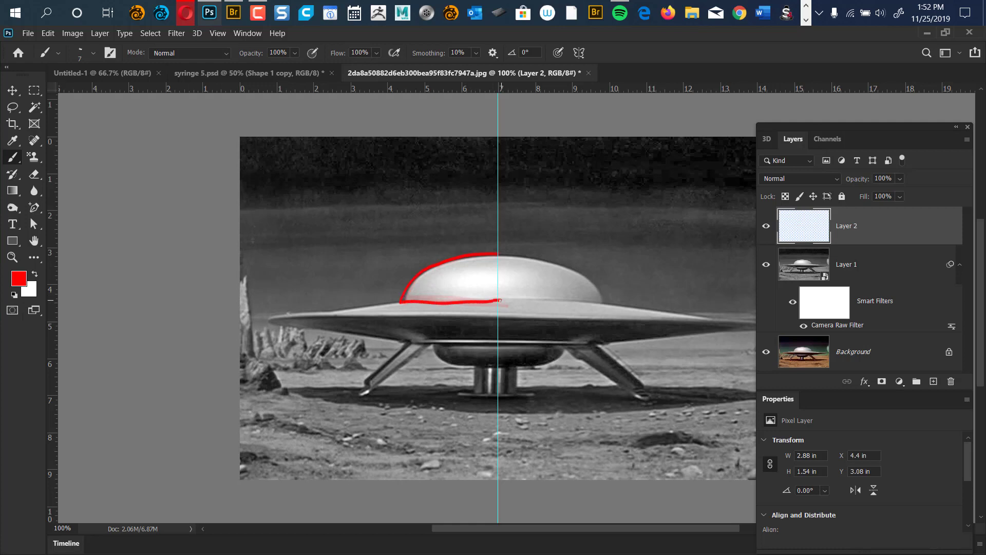
drag(501, 251, 494, 313)
Step: Outline the left half of the saucer's wide disc up to the guide with a bright green (00ff18) brush
click(19, 279)
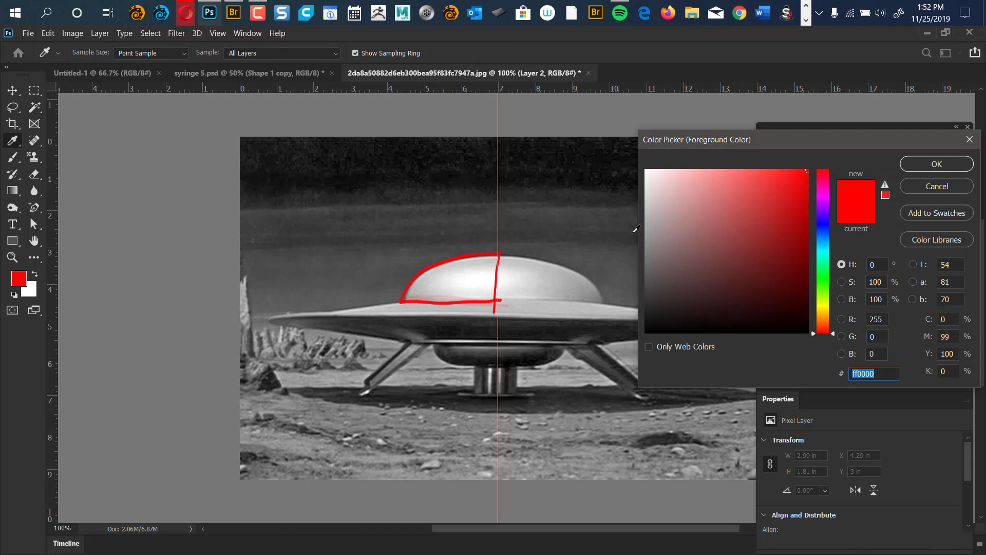
click(824, 278)
click(936, 164)
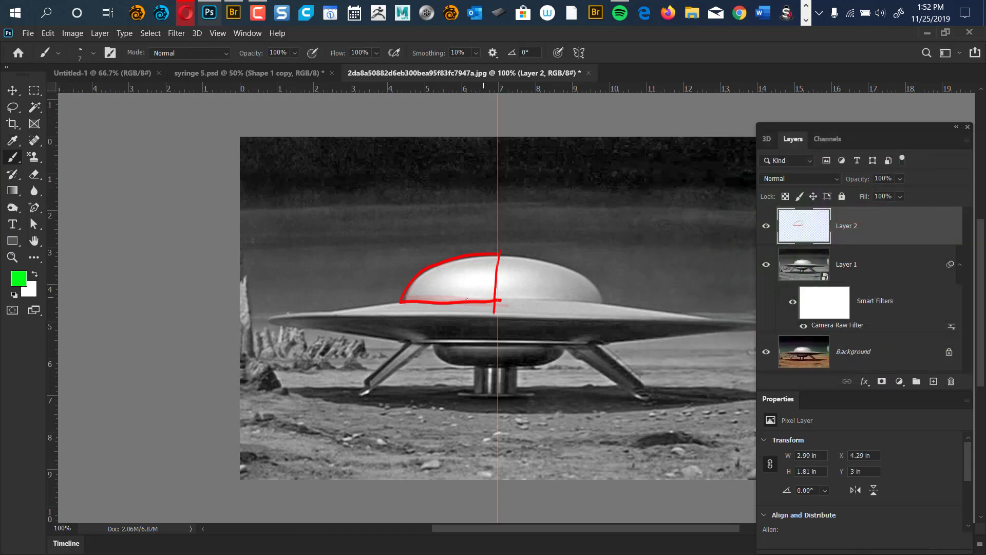
mouse_move(469, 301)
mouse_down()
mouse_move(258, 315)
mouse_move(260, 325)
mouse_move(383, 341)
mouse_move(502, 344)
mouse_up()
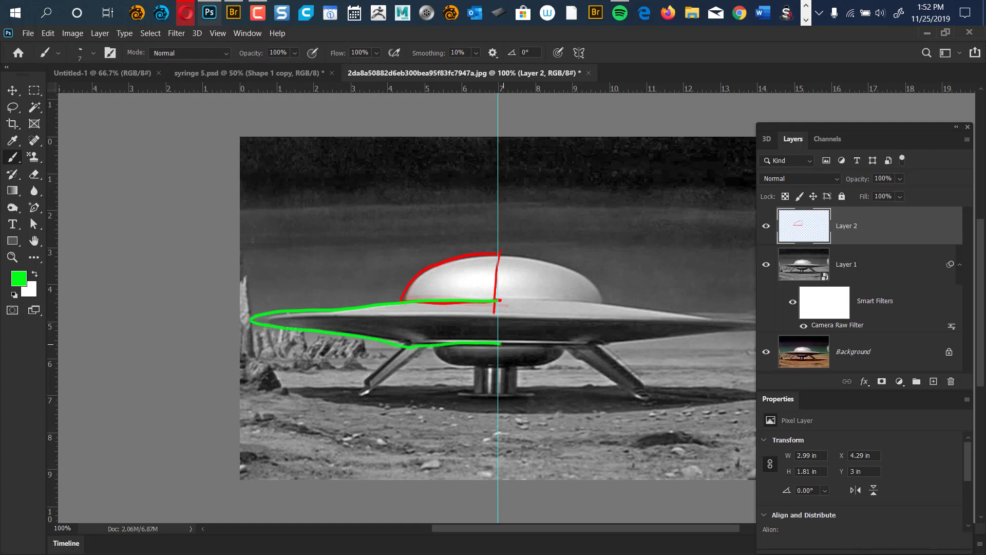
drag(499, 300, 497, 350)
Step: Outline the left half of the rounded bulge beneath the disc up to the guide with a yellow brush
click(19, 278)
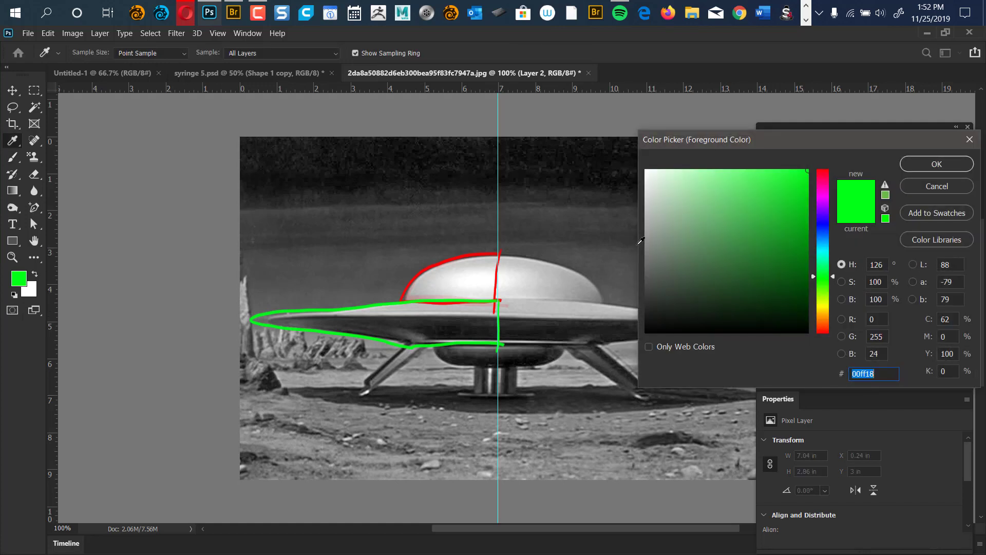
click(822, 308)
click(934, 164)
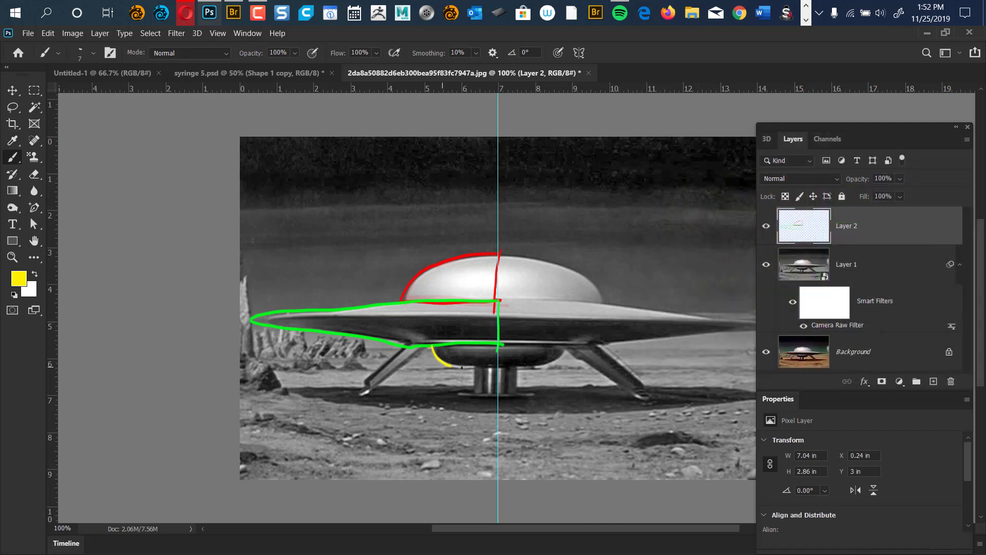
mouse_move(462, 367)
mouse_down()
mouse_move(499, 372)
mouse_move(501, 352)
mouse_move(484, 342)
mouse_move(429, 346)
mouse_up()
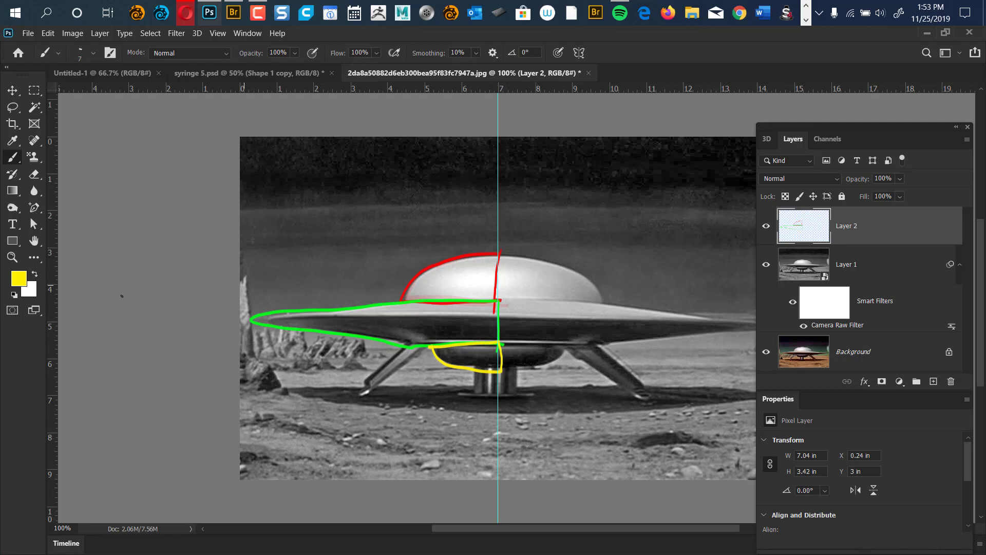
Step: Outline the left half of the central column and its foot with a magenta (e400ff) brush
key(i)
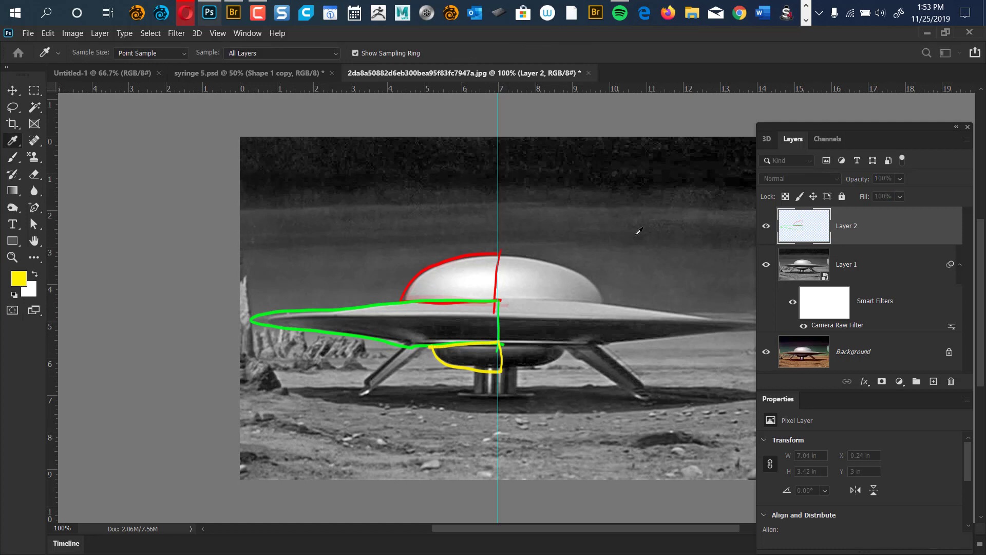
click(19, 278)
text(ff00ff)
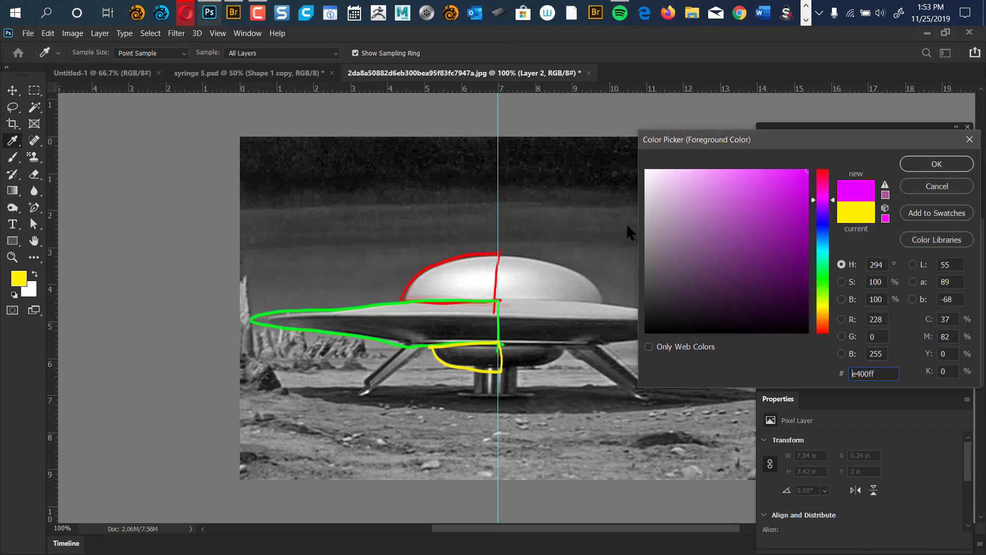
click(936, 164)
key(b)
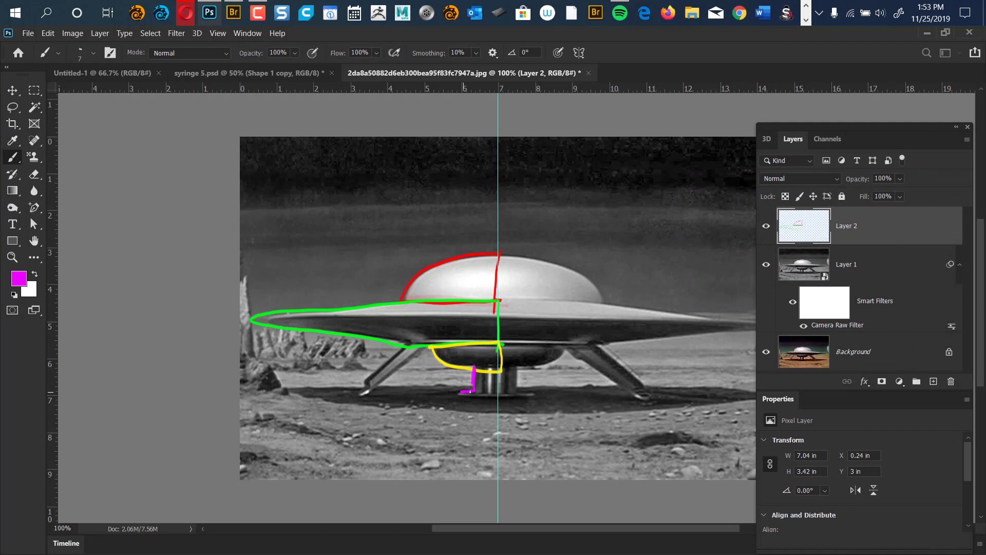
mouse_move(471, 396)
mouse_down()
mouse_move(501, 397)
mouse_move(475, 369)
mouse_move(499, 370)
mouse_up()
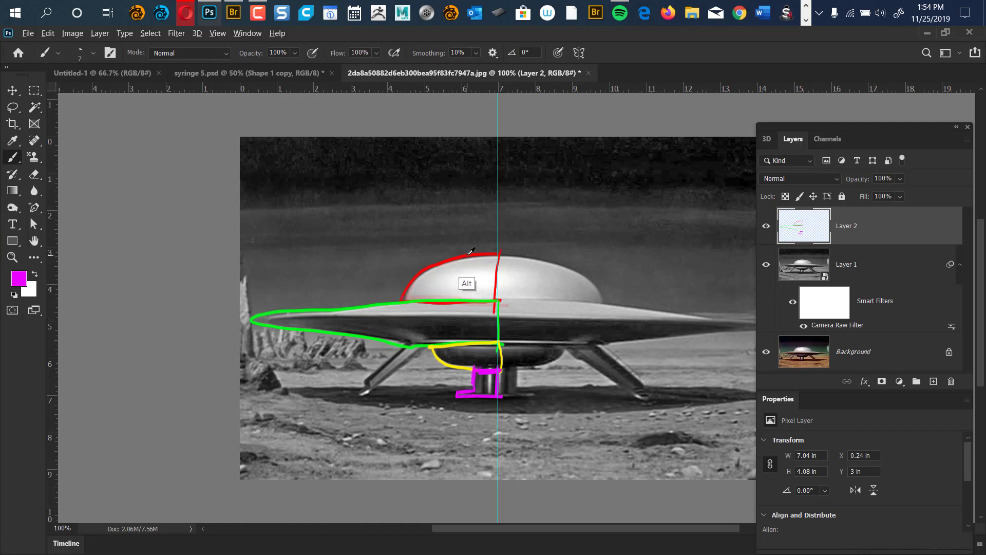
Step: Sample the red of the dome outline and hatch the dome's left half with slanted strokes
alt+shift+right_click(469, 283)
mouse_move(431, 300)
mouse_down()
mouse_move(443, 266)
mouse_move(462, 259)
mouse_up()
mouse_move(470, 294)
mouse_down()
mouse_move(483, 257)
mouse_move(480, 303)
mouse_up()
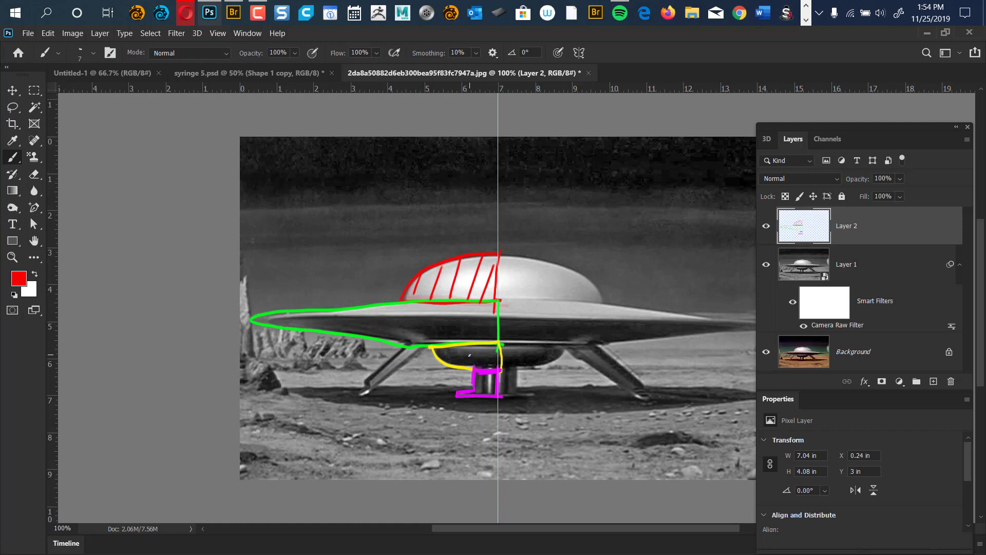
Step: Select Layer 1, hide the coloured outlines on Layer 2 and activate the Pen tool
key(alt+bracketleft)
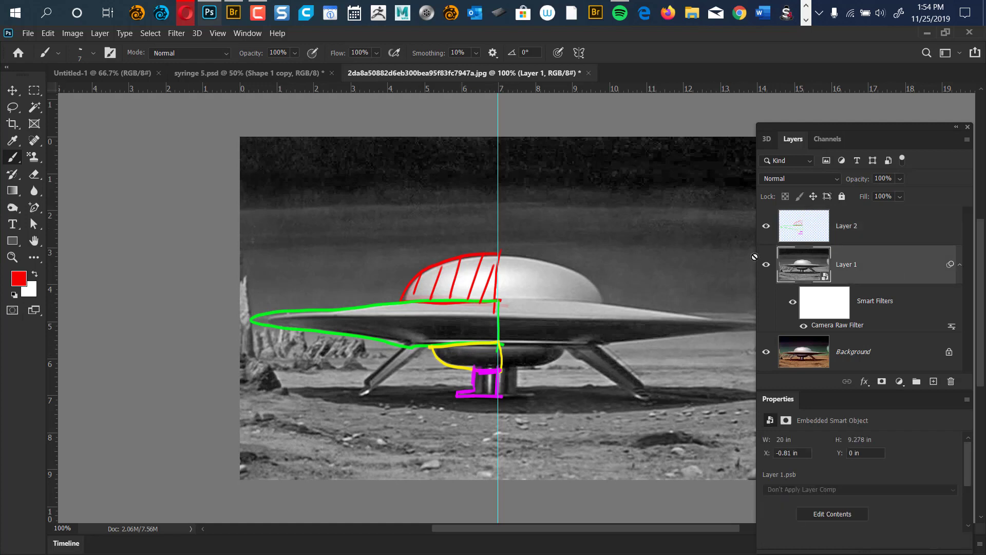
click(766, 226)
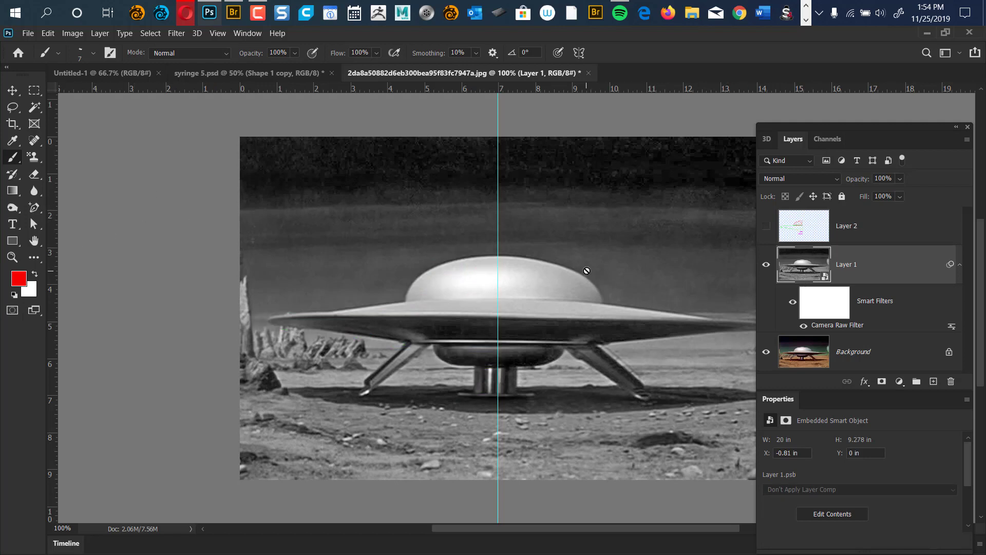
key(p)
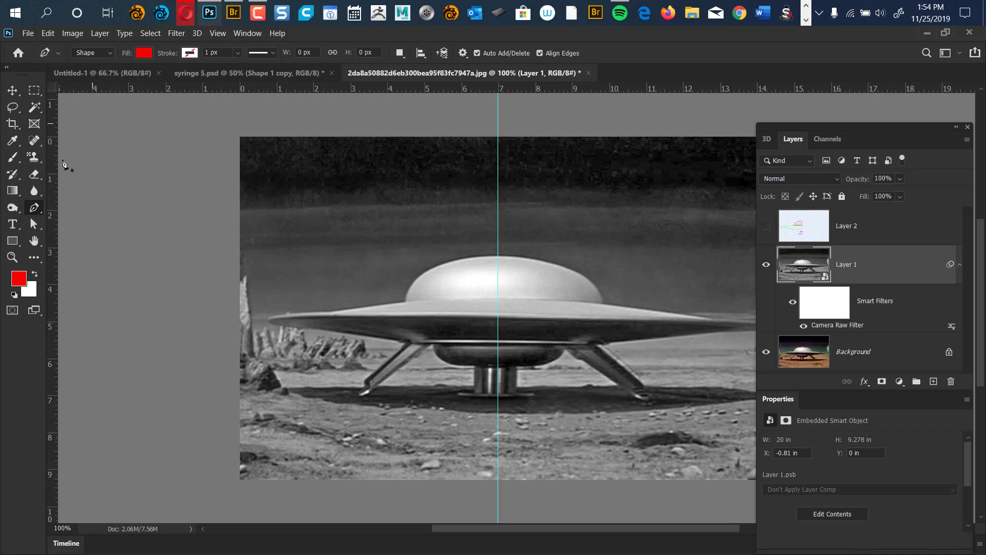
click(767, 229)
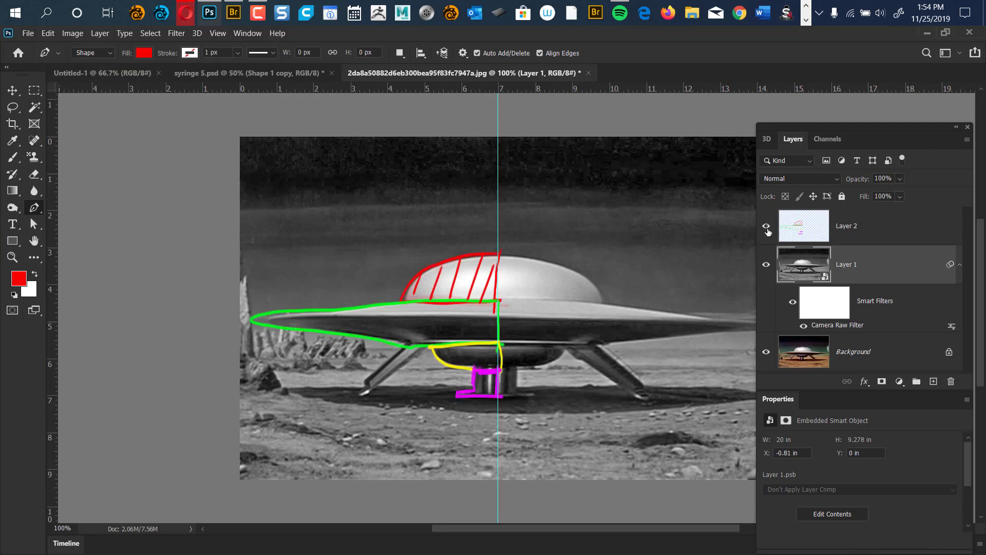
click(766, 226)
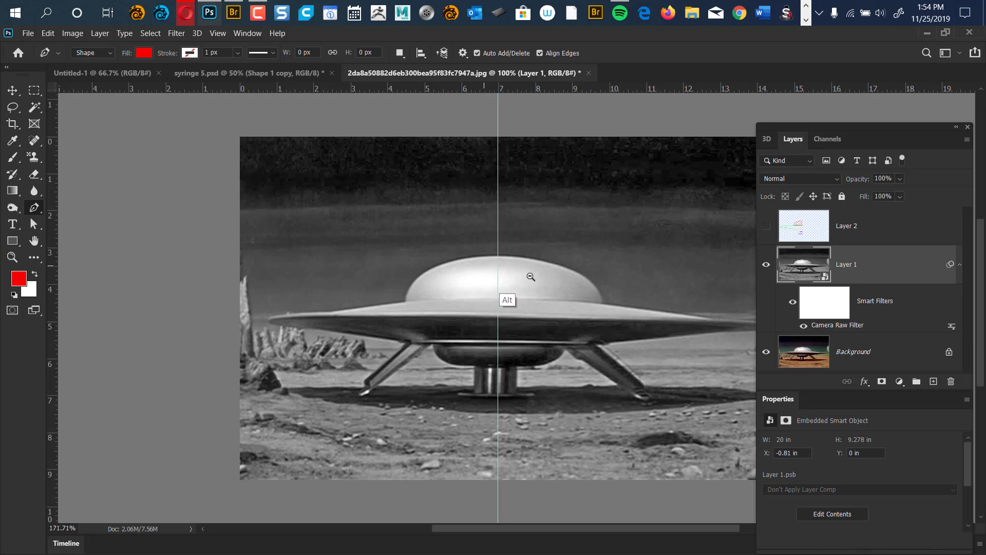
Step: Draw a Pen shape from the dome's base up the guide to its top, curving to the left base edge, about 178 by 89 px
scroll(485, 270, up, 8)
scroll(547, 277, down, 4)
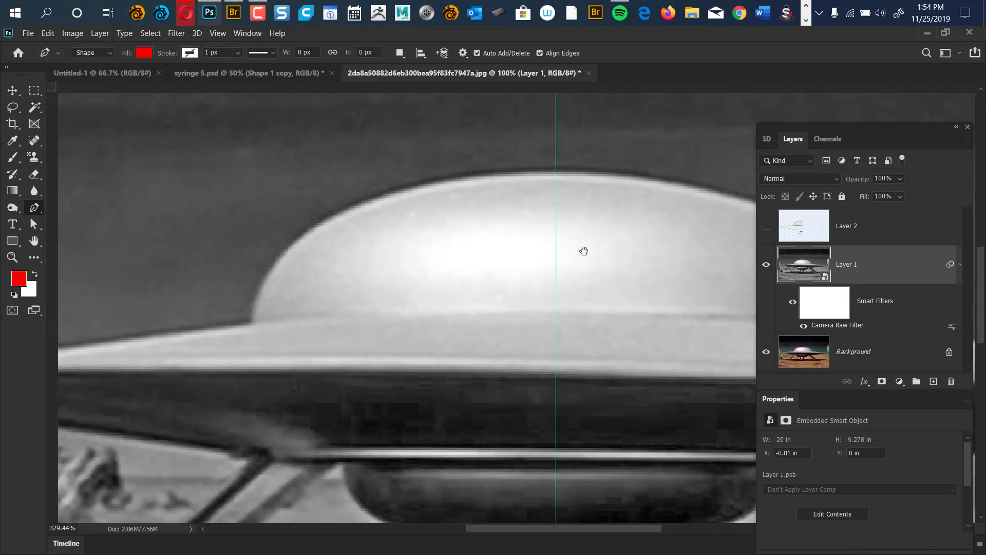
drag(583, 249, 590, 263)
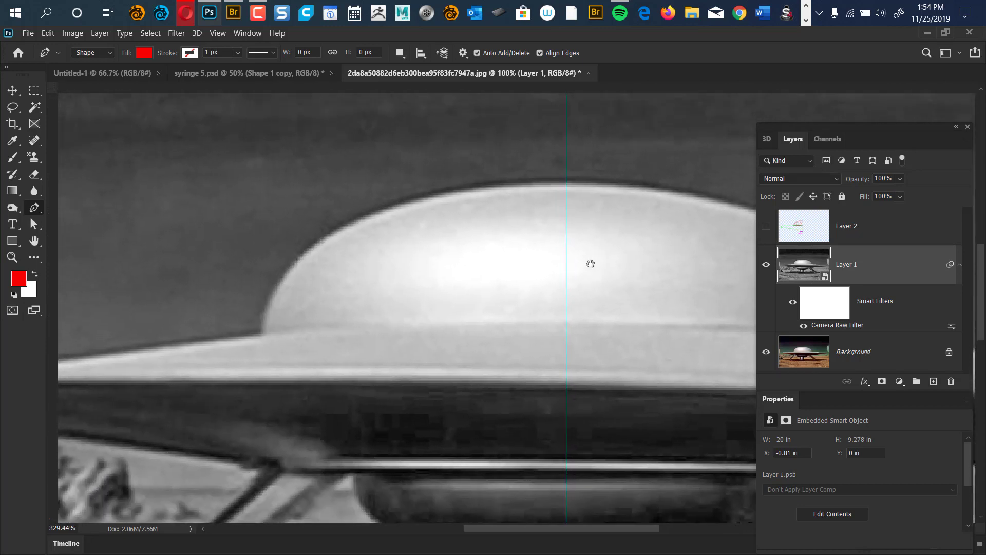
click(564, 324)
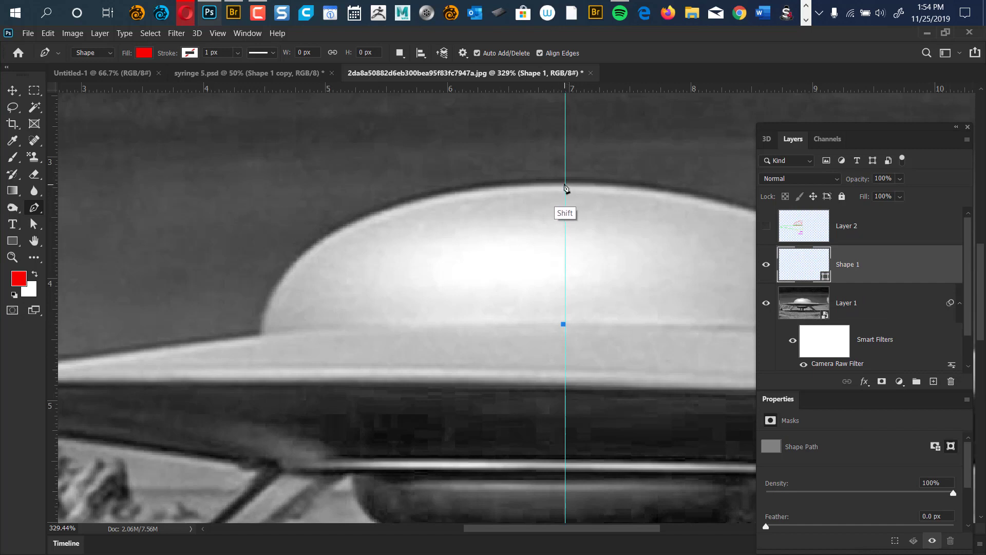
shift+click(564, 184)
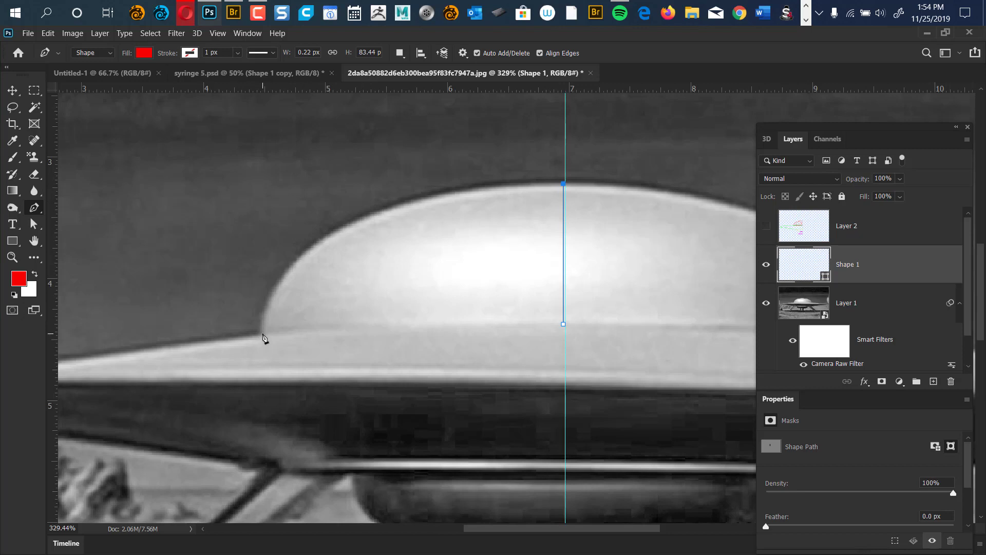
drag(262, 334, 251, 488)
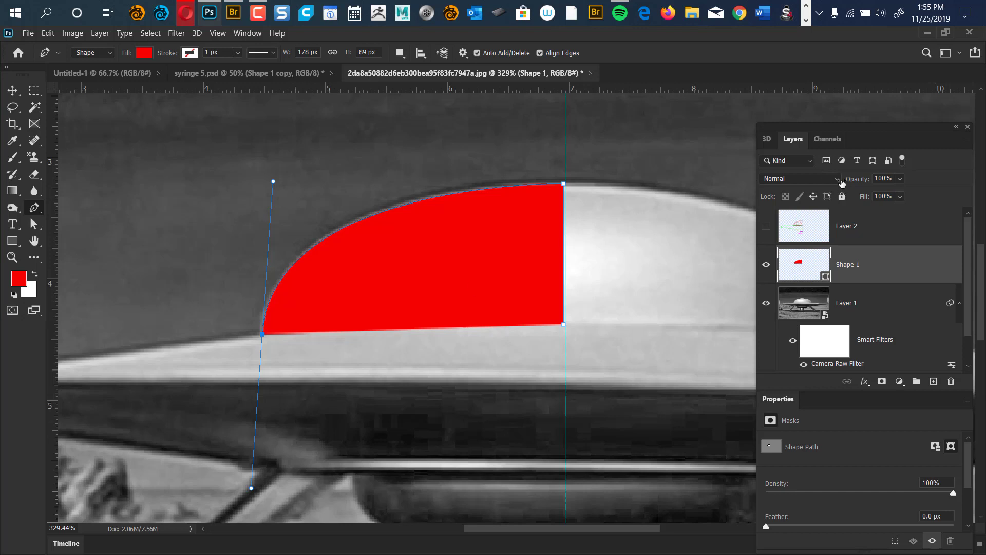
Step: Lower Shape 1's opacity to 41% and close its path at the starting anchor on the guide
key(6)
key(9)
drag(836, 182, 821, 183)
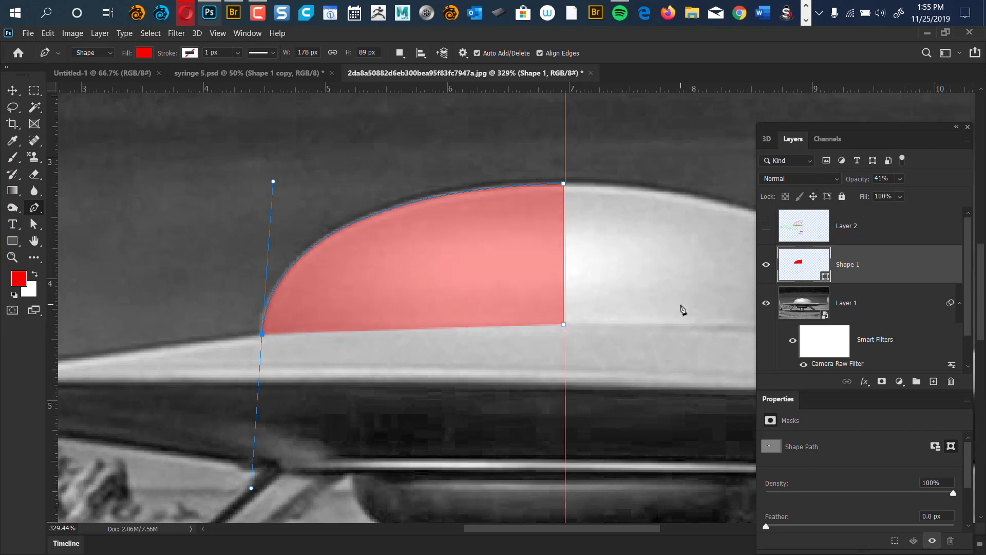
key(shift)
click(564, 325)
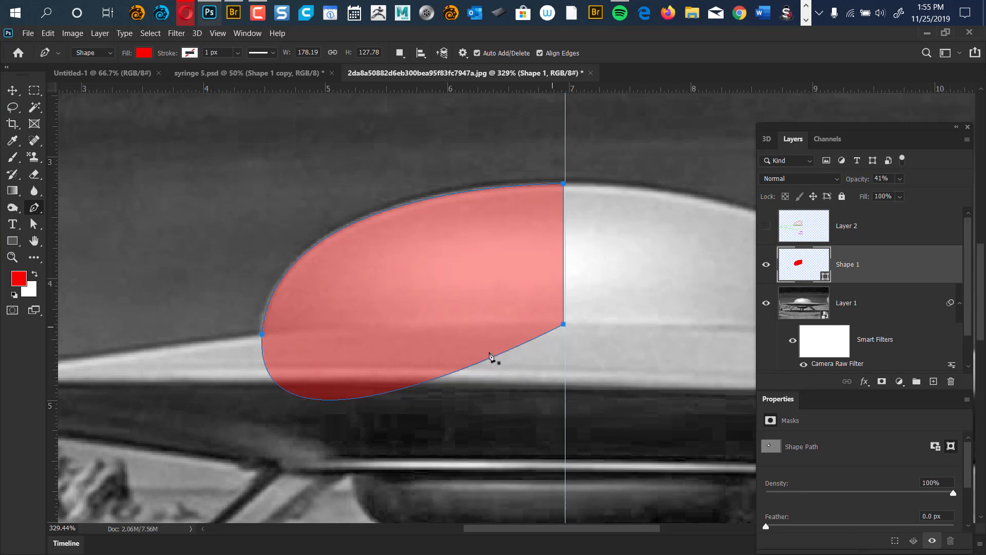
key(alt)
key(alt)
key(alt)
key(alt)
key(ctrl)
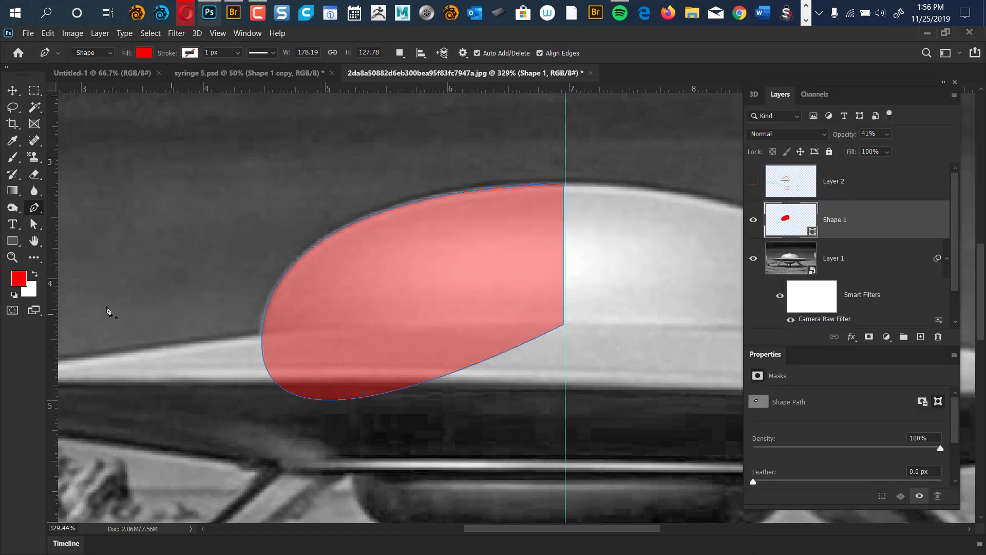
Step: Convert the anchor at the dome's left base edge to a corner point with the Convert Point tool
right_click(35, 208)
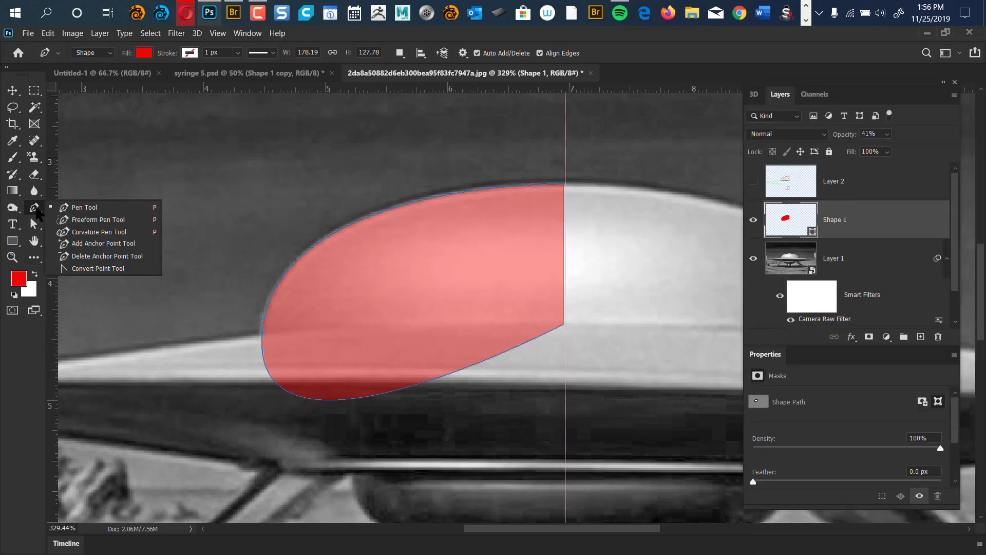
click(98, 268)
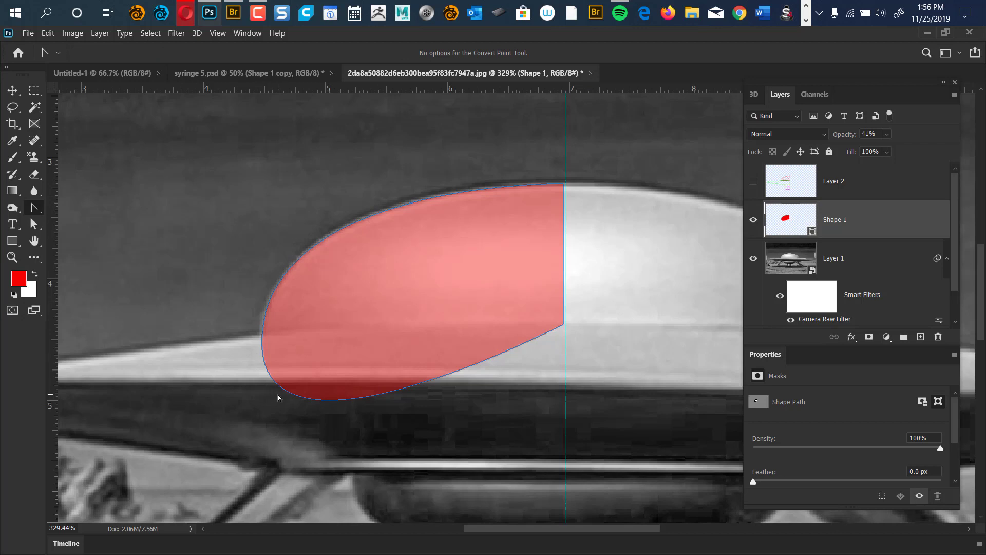
click(279, 389)
click(262, 335)
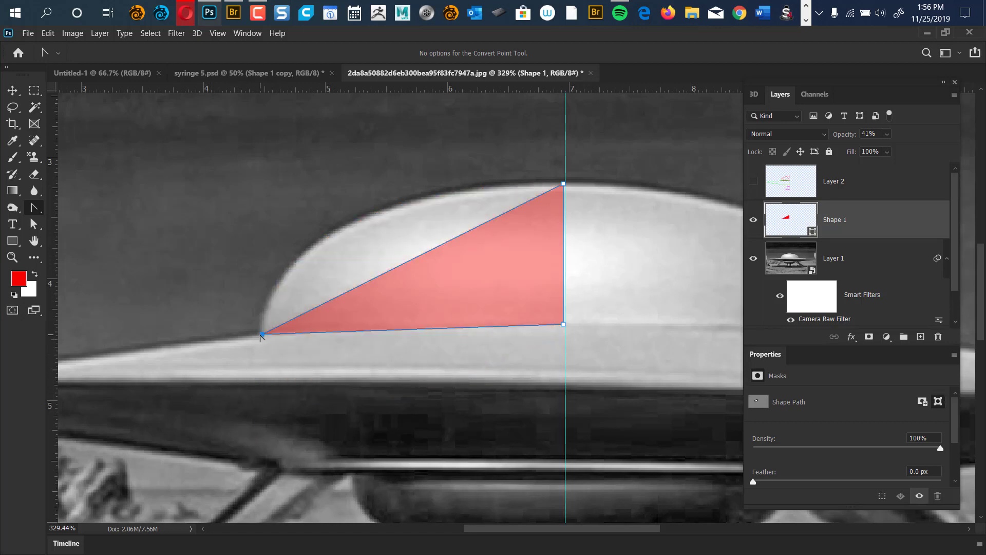
Step: Pull curve handles from the dome's left base anchor to follow its outline, and align the lower handle so the base edge is straight
drag(262, 334, 282, 169)
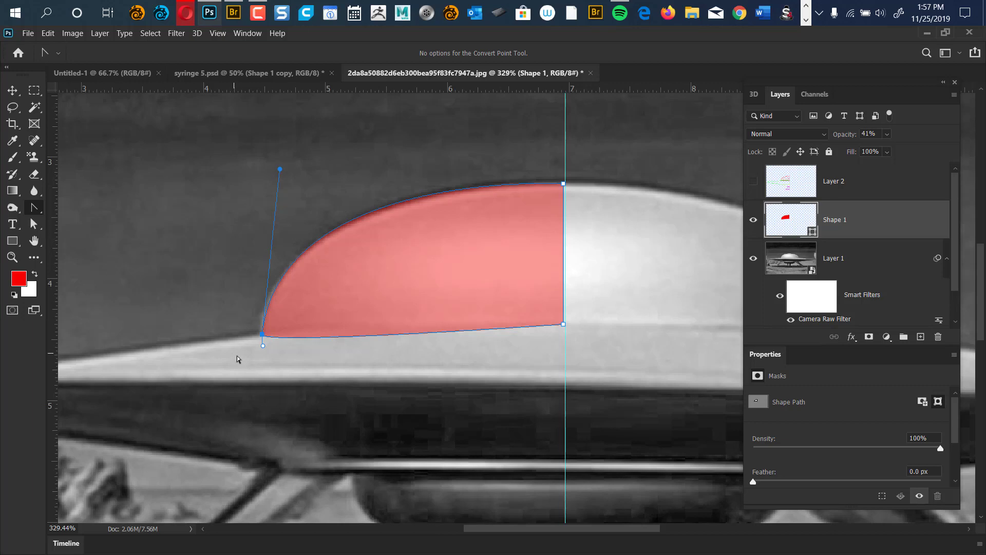
click(266, 348)
drag(34, 224, 82, 245)
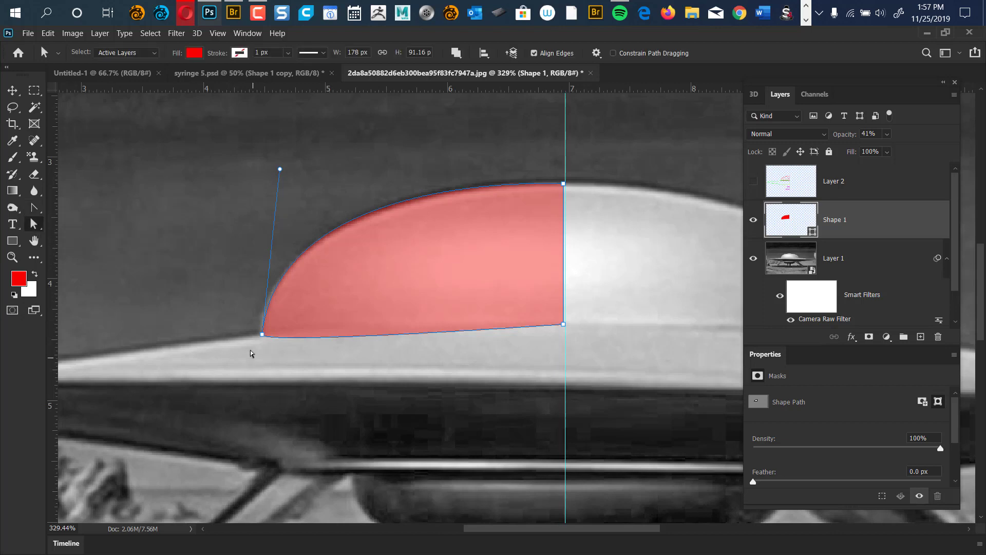
click(262, 335)
drag(263, 347, 281, 337)
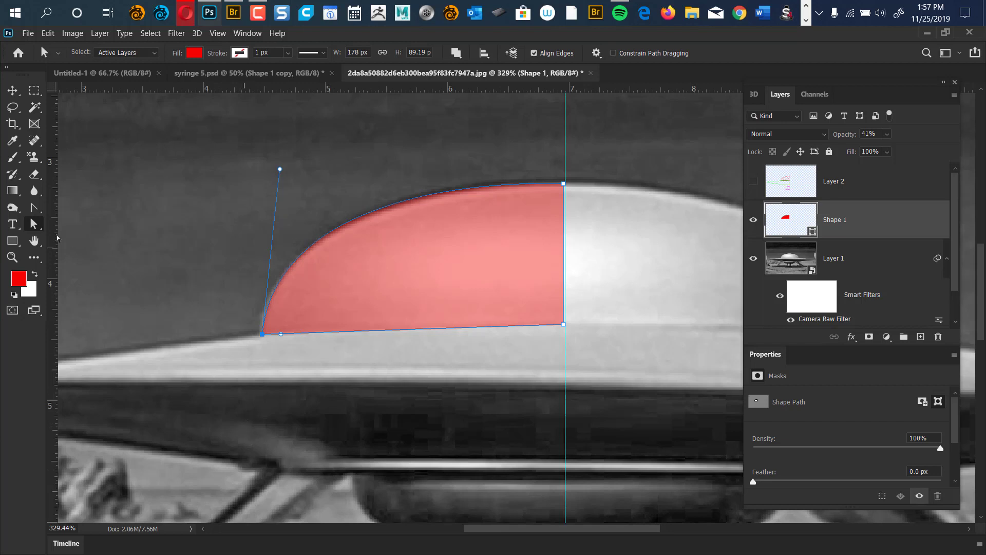
Step: Select both base anchors of the dome shape with the Direct Selection tool and nudge them down 5 px
right_click(45, 218)
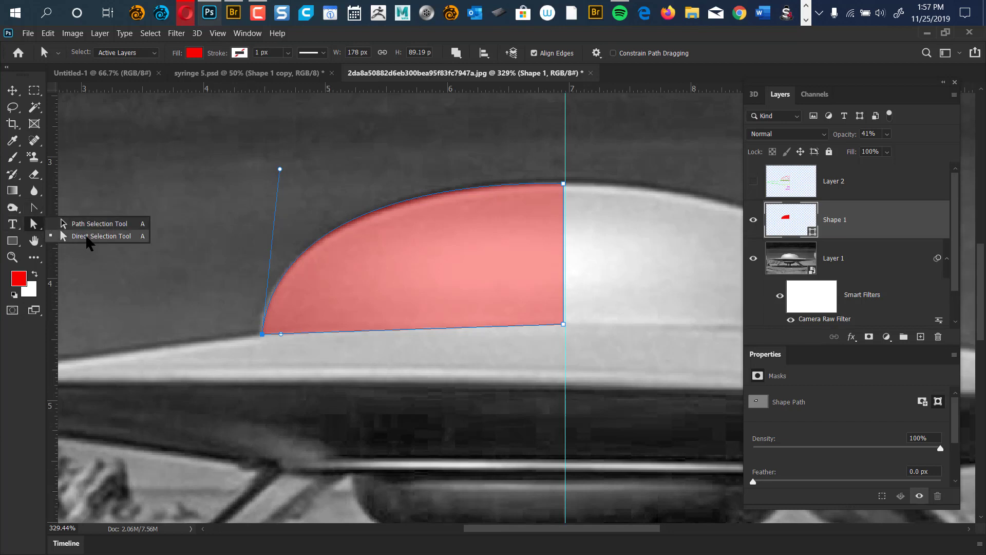
click(89, 239)
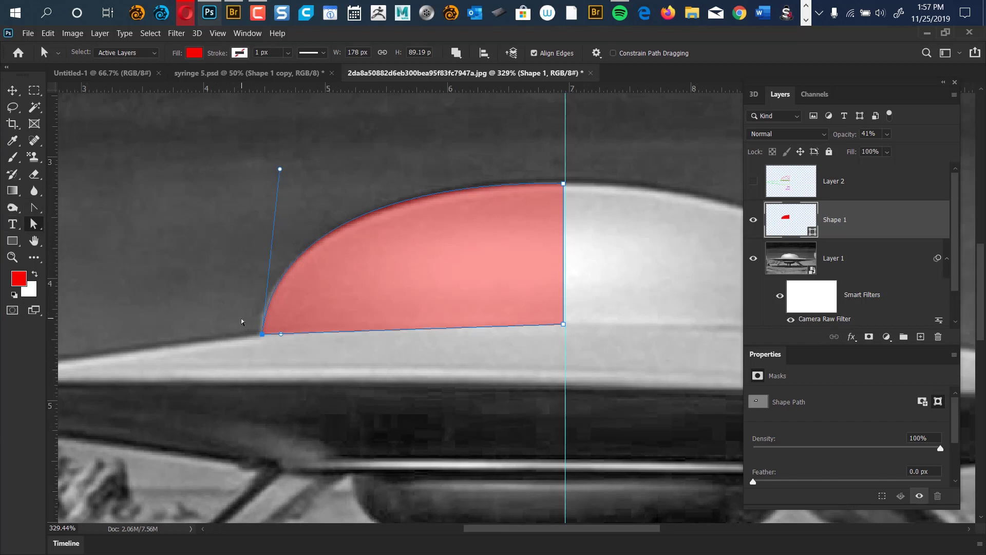
drag(241, 322, 616, 389)
key(Down)
key(Down)
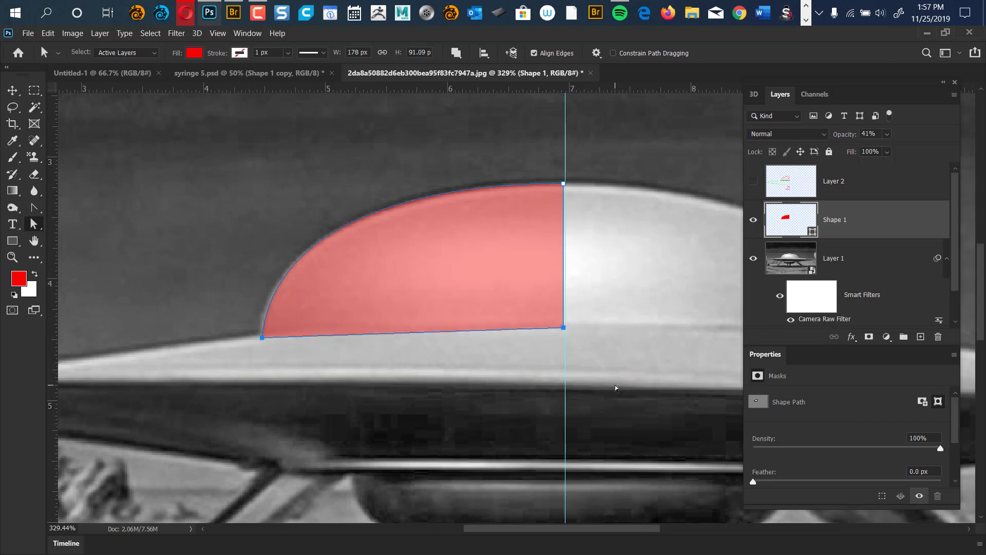
key(Down)
key(Down)
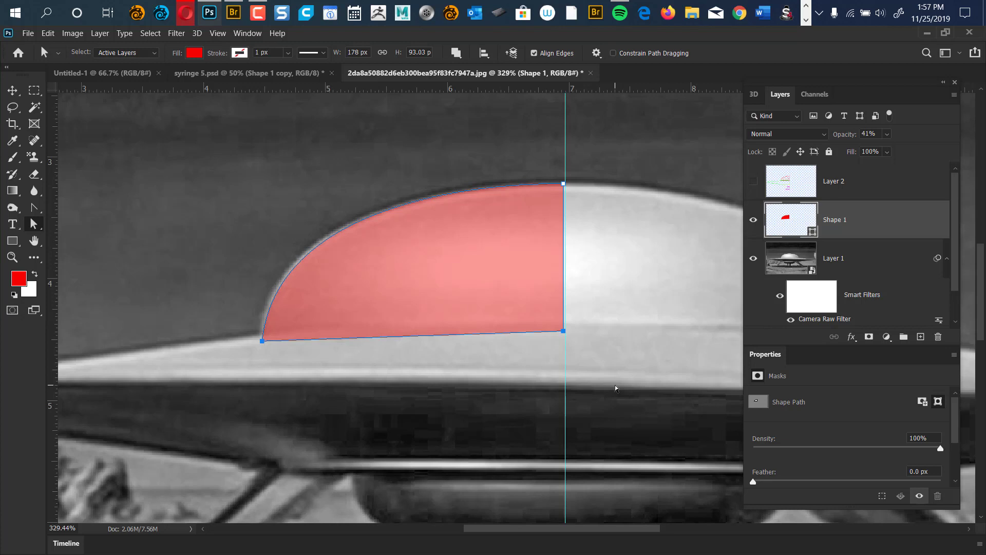
key(Down)
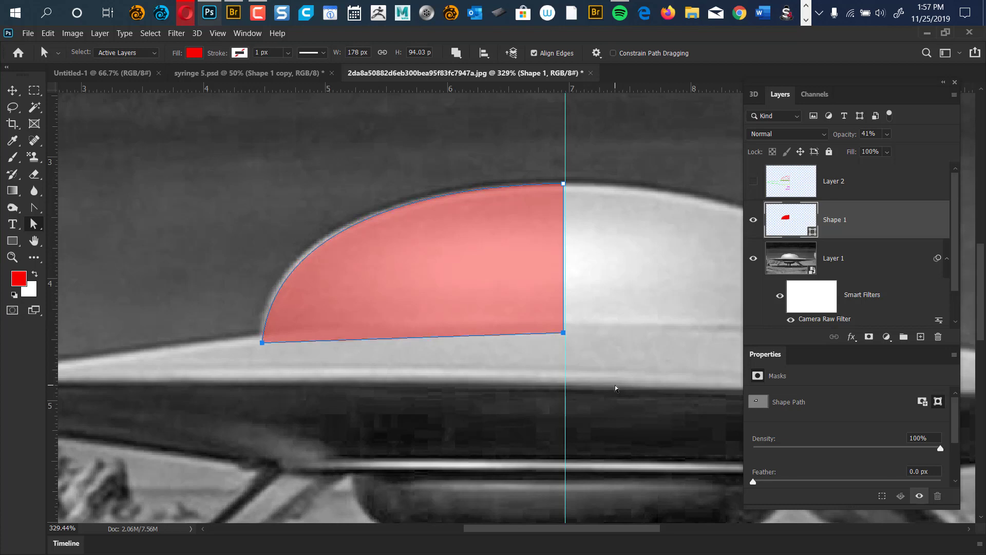
Step: Adjust the upper handle of the dome's left base anchor to nearly vertical and hide Shape 1
click(262, 343)
mouse_move(281, 179)
mouse_down()
mouse_move(278, 162)
mouse_move(276, 178)
mouse_move(266, 174)
mouse_up()
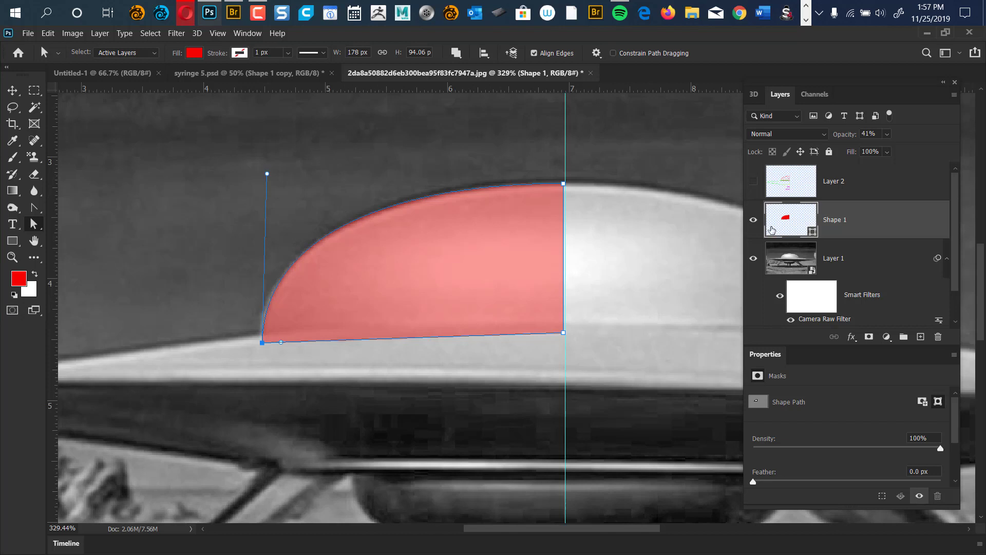
click(753, 219)
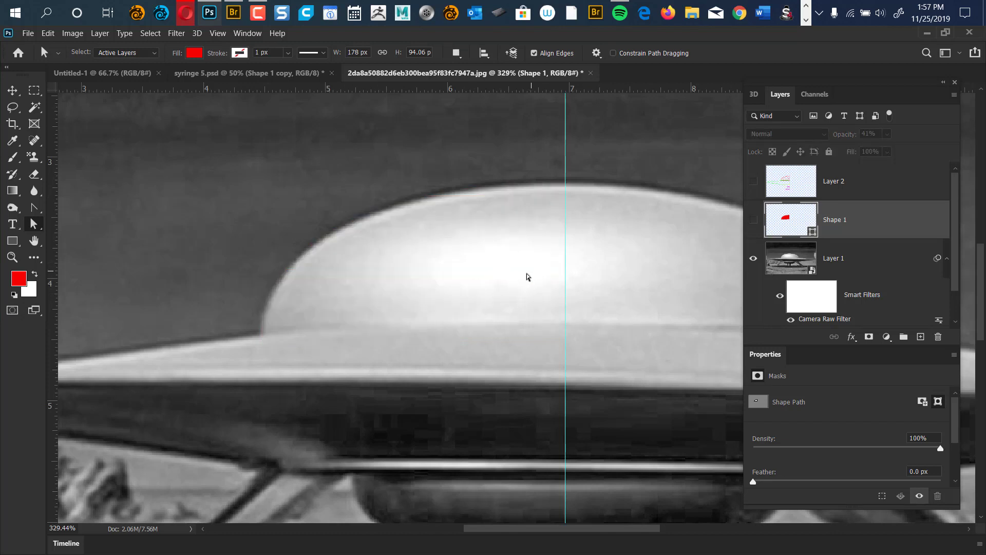
Step: Start a second Pen shape on the guide above the dome's base, curving along the disc's upper edge near its left tip, about 414 by 40 px
scroll(522, 298, down, 3)
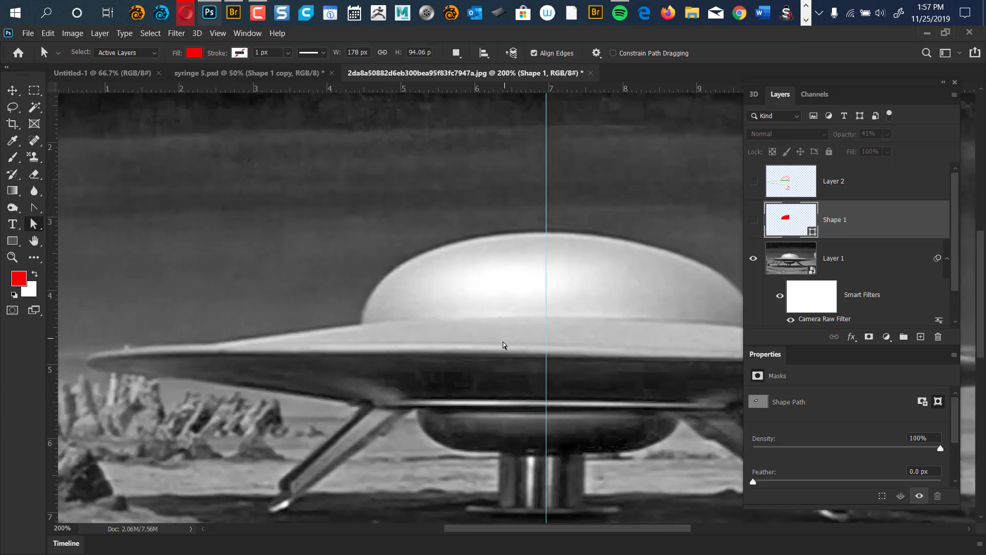
drag(493, 348, 563, 280)
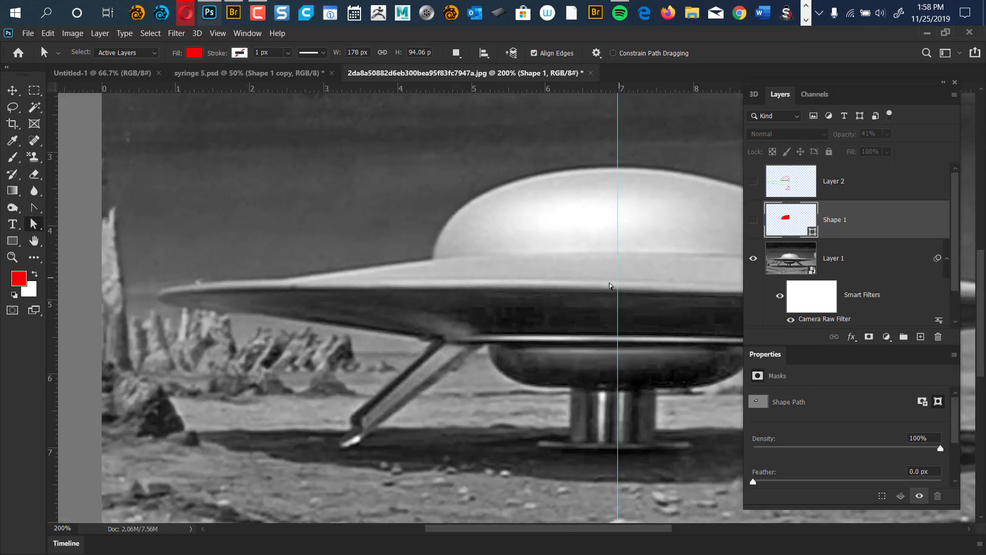
key(p)
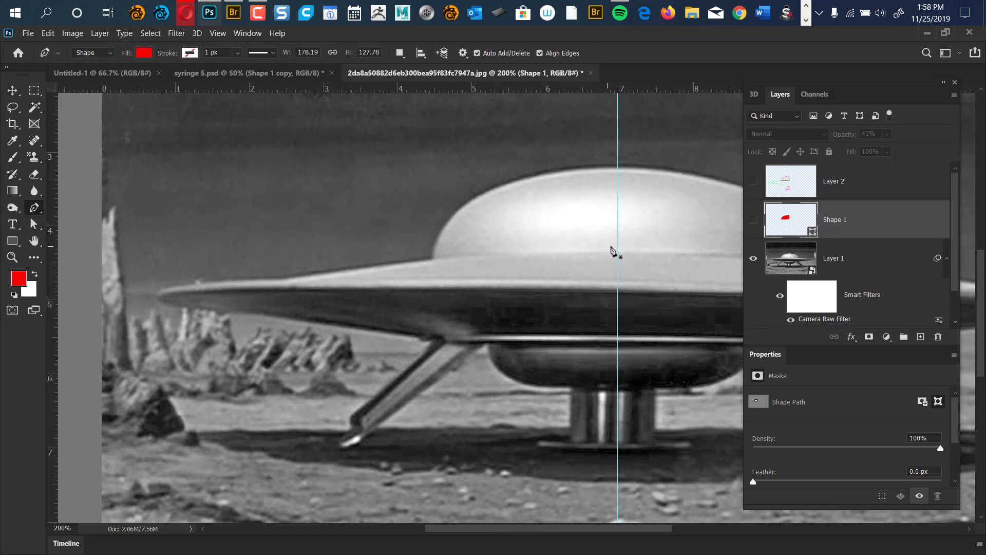
click(618, 246)
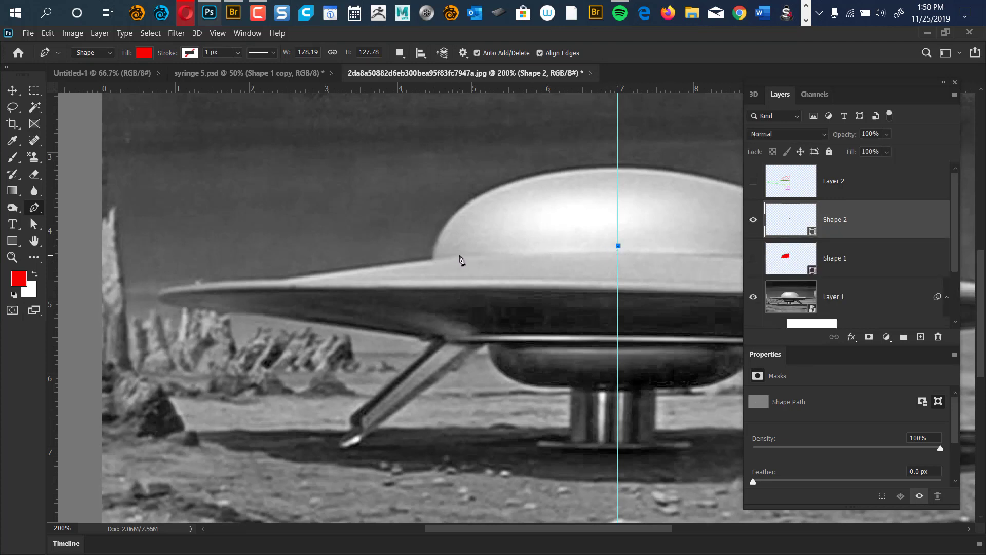
drag(457, 255, 422, 261)
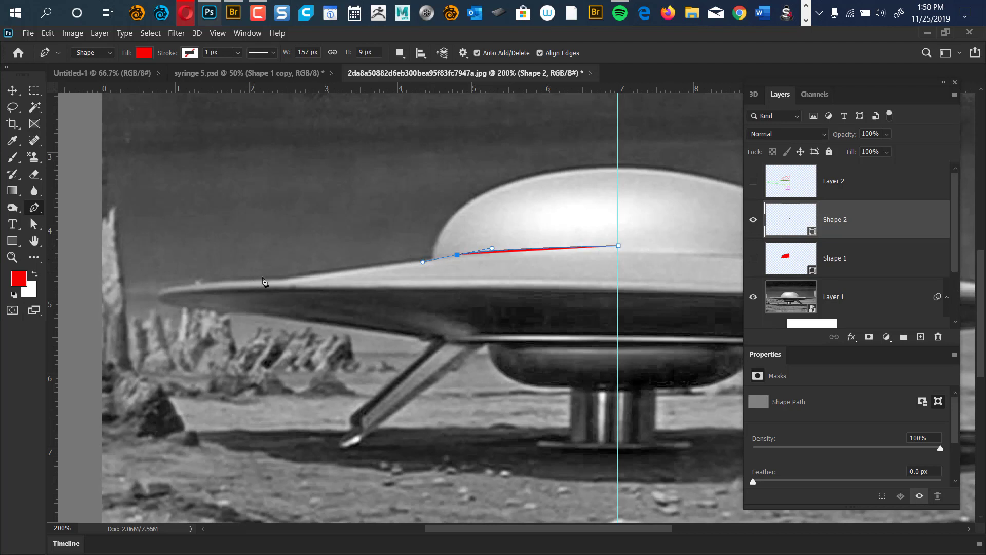
drag(193, 288, 129, 288)
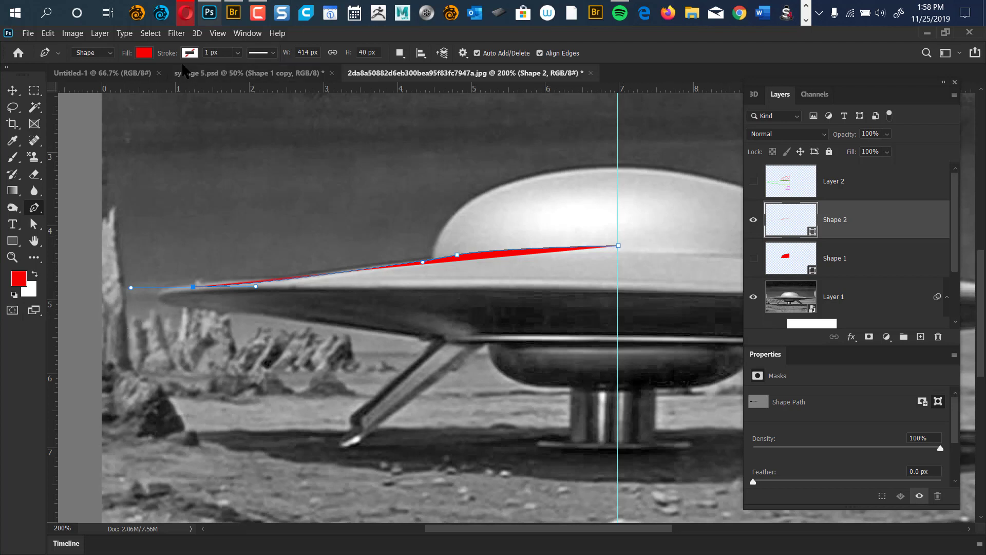
Step: Change Shape 2's fill to the recently used bright green
click(144, 53)
click(97, 120)
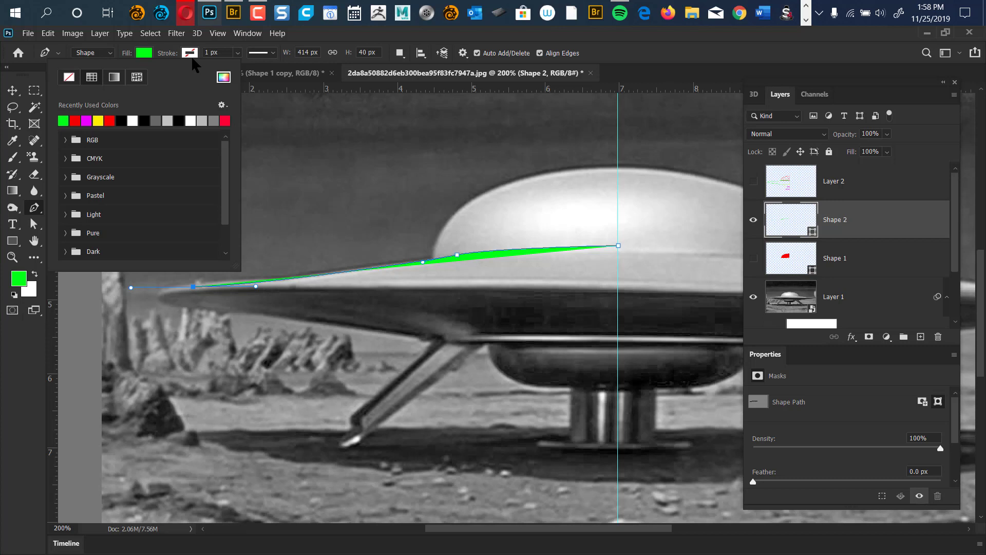
click(519, 67)
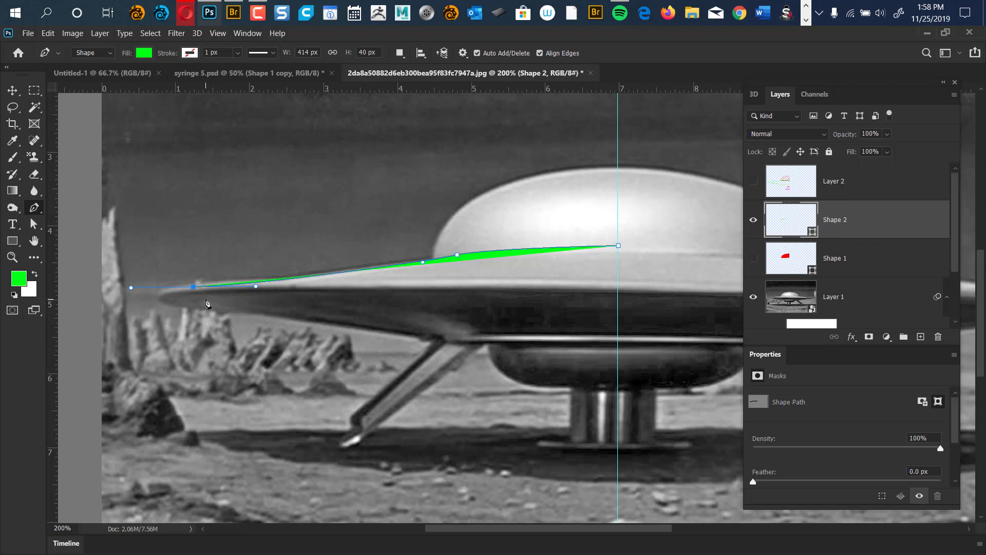
Step: Move Shape 2's end anchor out to the disc's left tip, about 438 by 42 px overall, and remove its outgoing handle
key(ctrl)
drag(193, 288, 168, 289)
key(ctrl+plus)
key(ctrl+plus)
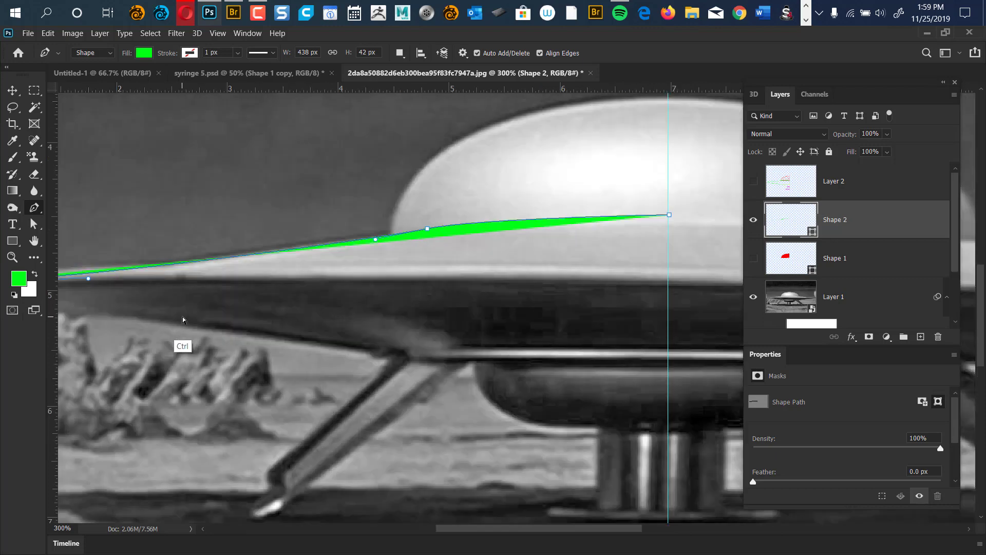
drag(308, 312, 341, 282)
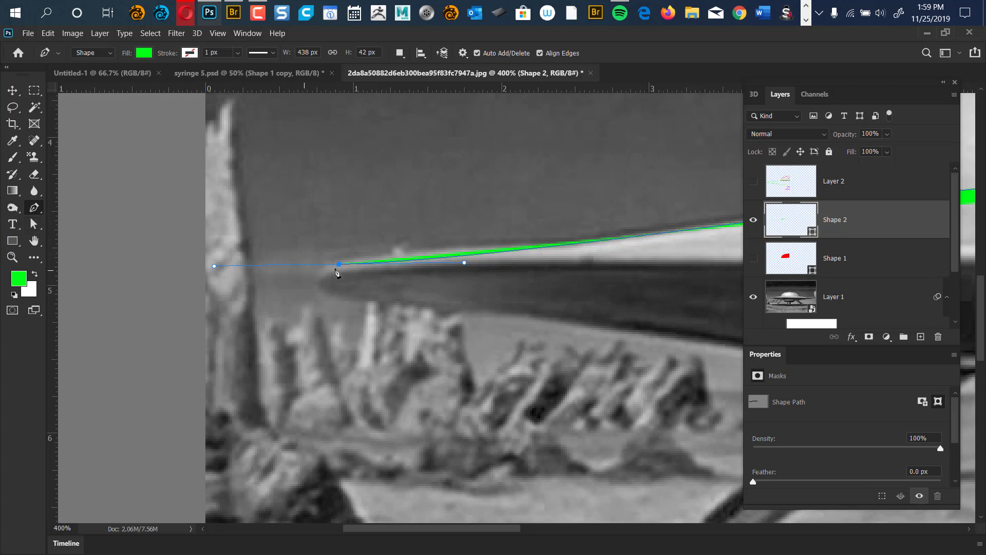
key(alt)
alt+click(339, 265)
click(339, 280)
drag(398, 279, 373, 282)
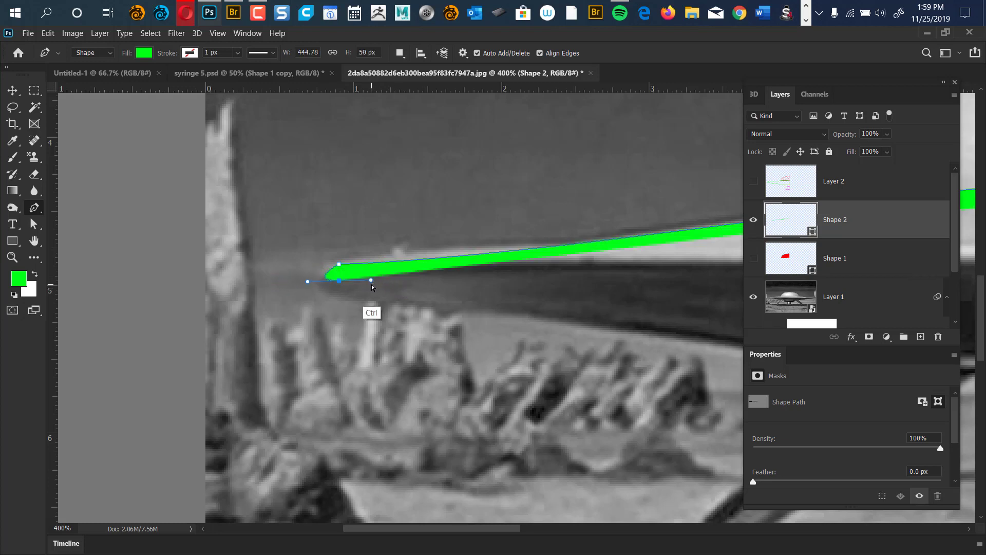
key(ctrl+z)
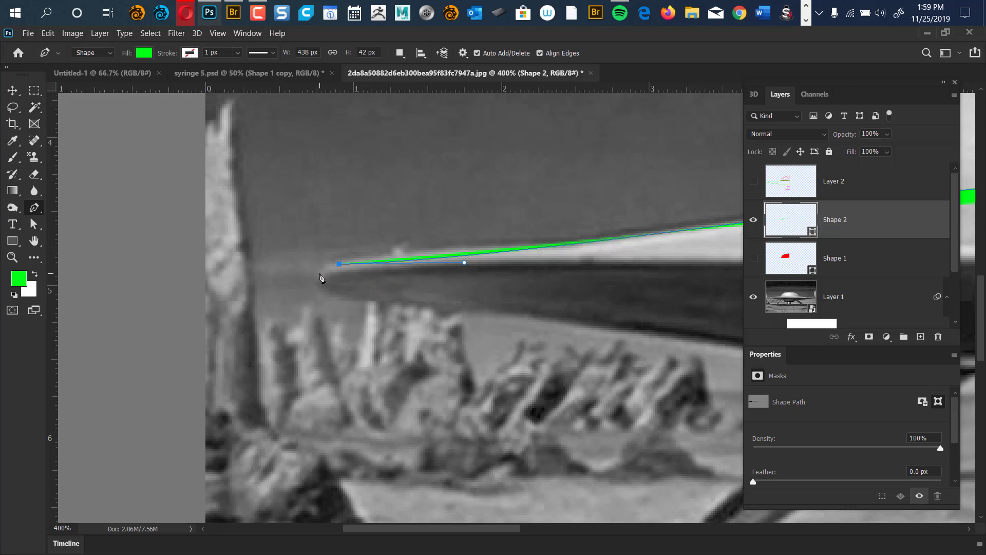
Step: Round the disc's left rim with two curved anchors, bringing Shape 2 to about 447 by 53 px
click(320, 273)
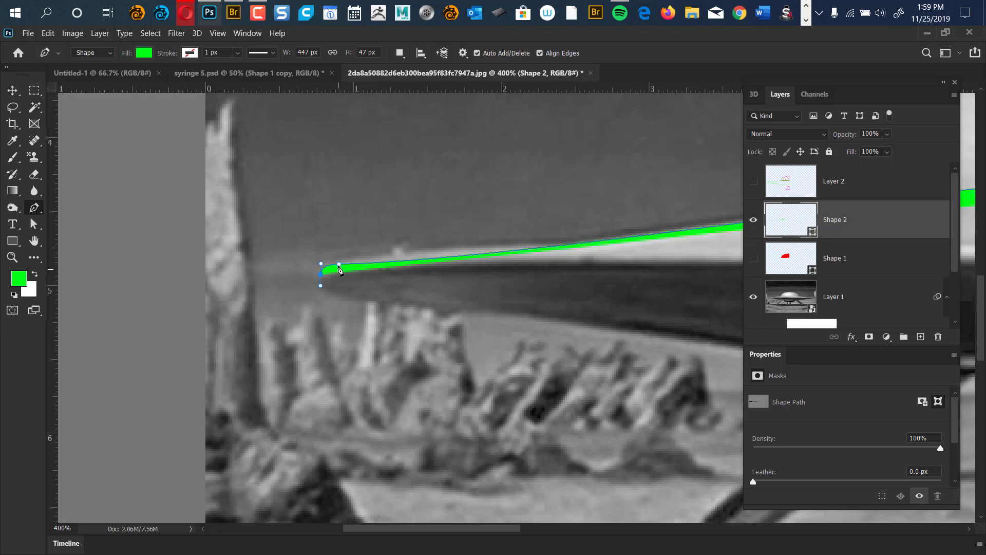
click(337, 286)
drag(337, 289, 342, 289)
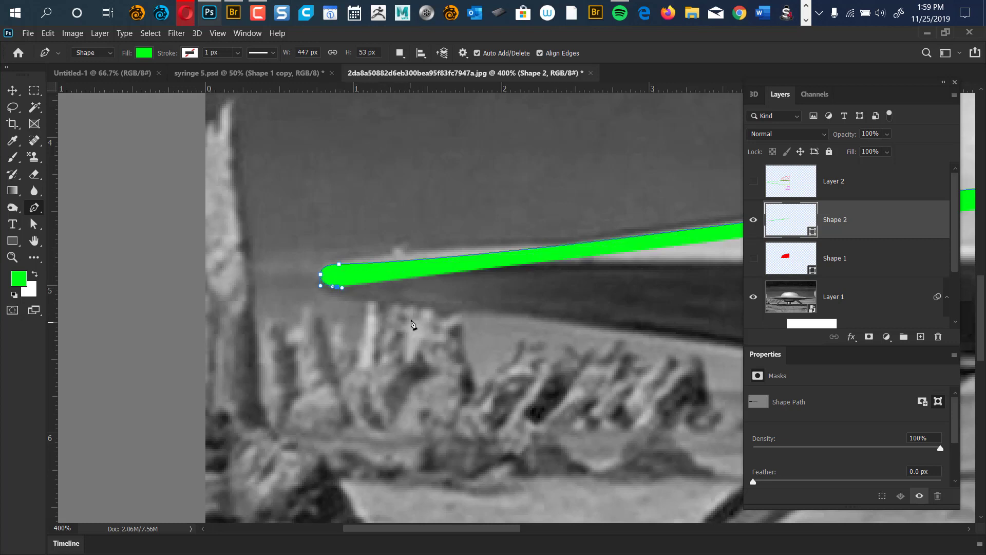
Step: Extend Shape 2 along the disc's underside with a curved anchor near the left leg's top, about 447 by 86 px overall
key(ctrl)
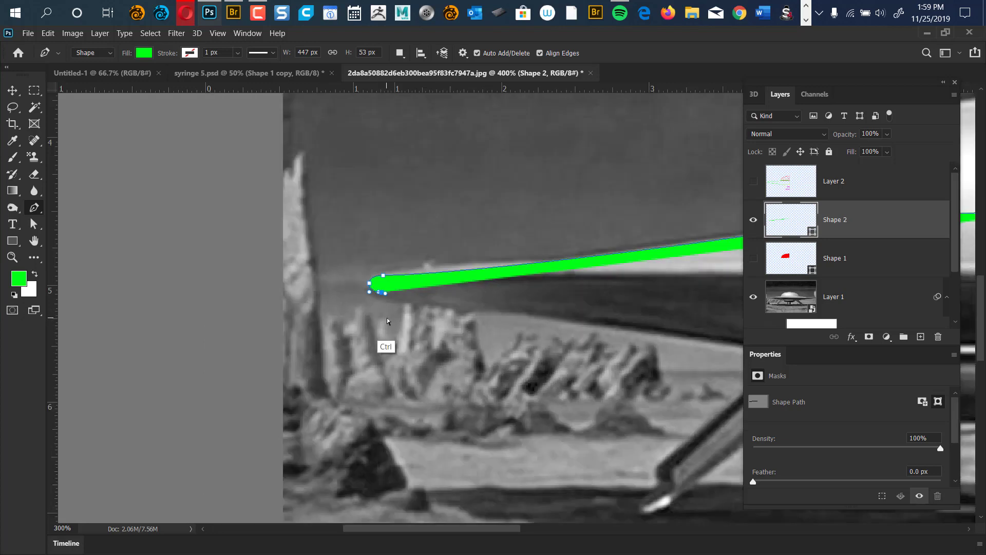
key(ctrl+1)
drag(453, 333, 362, 315)
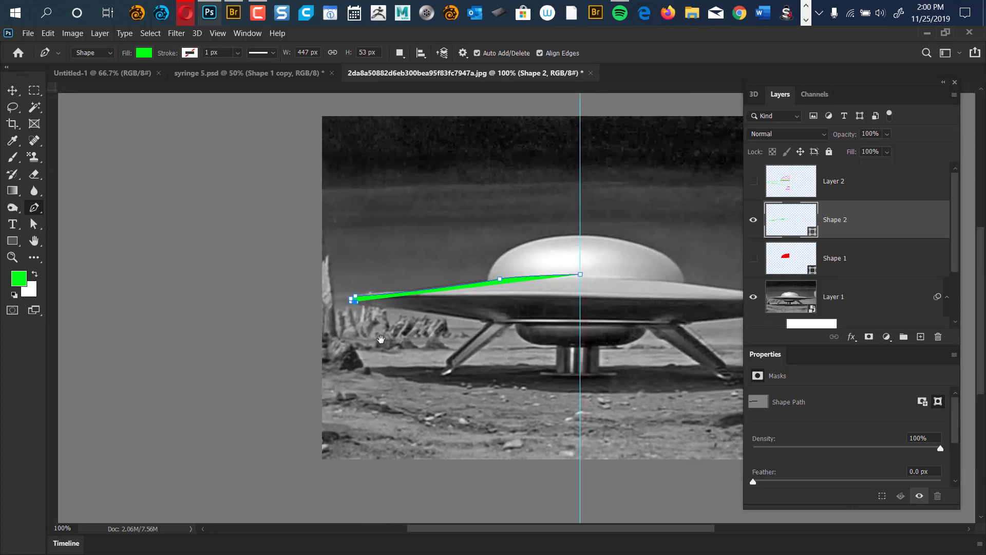
key(ctrl+r)
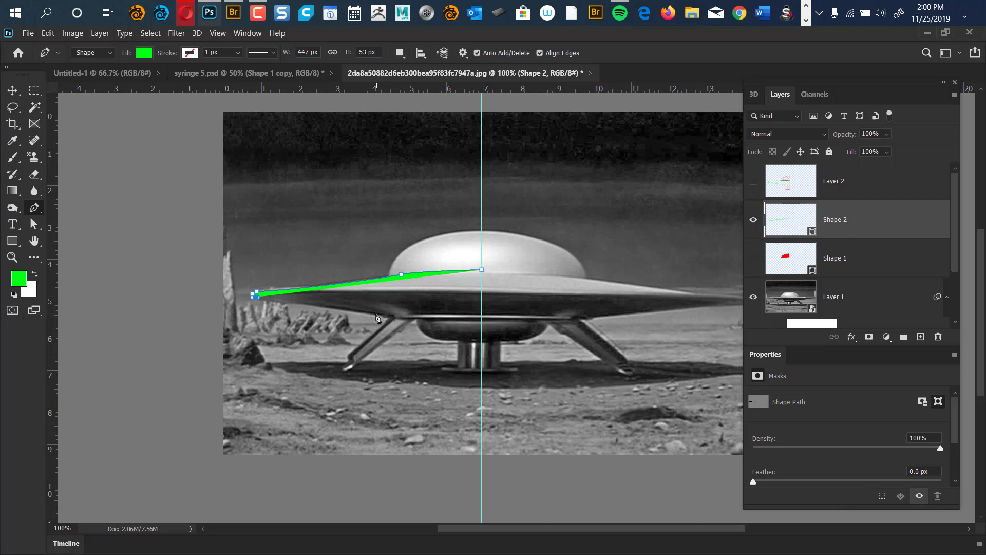
drag(375, 314, 400, 319)
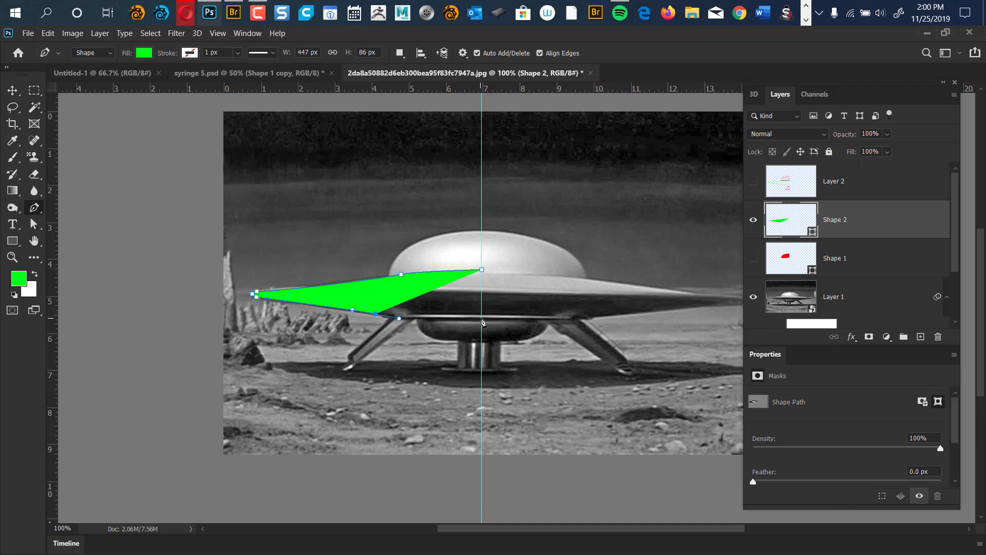
drag(480, 317, 488, 313)
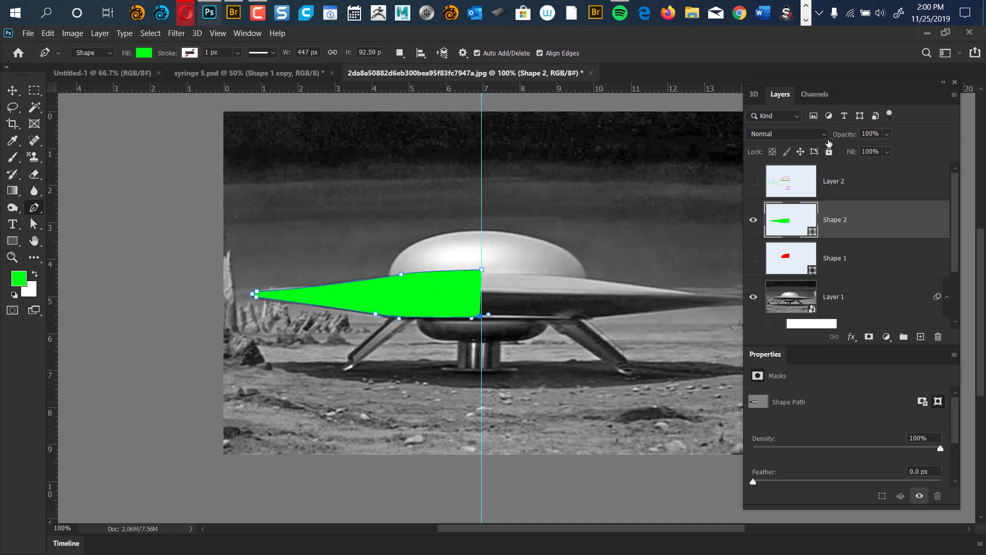
drag(836, 137, 804, 138)
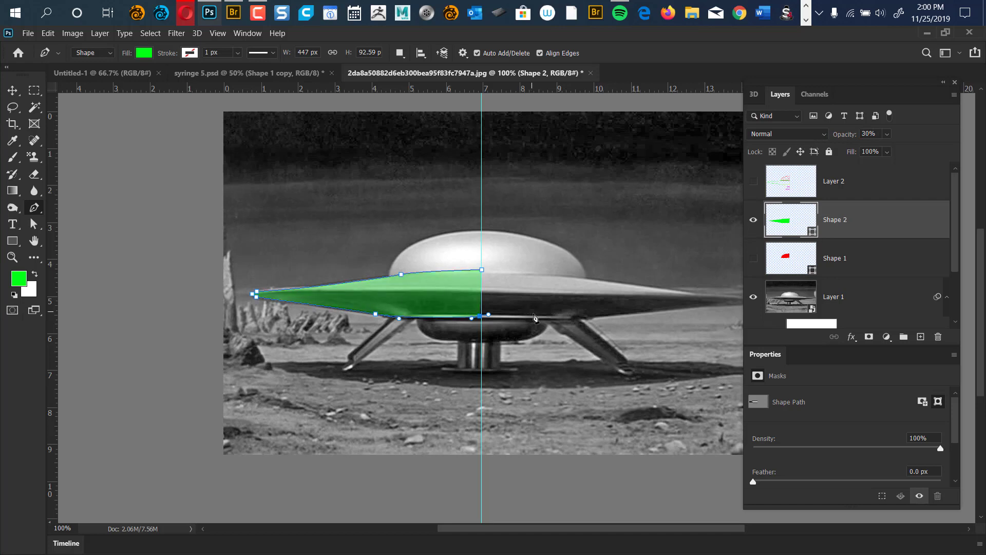
scroll(540, 337, up, 2)
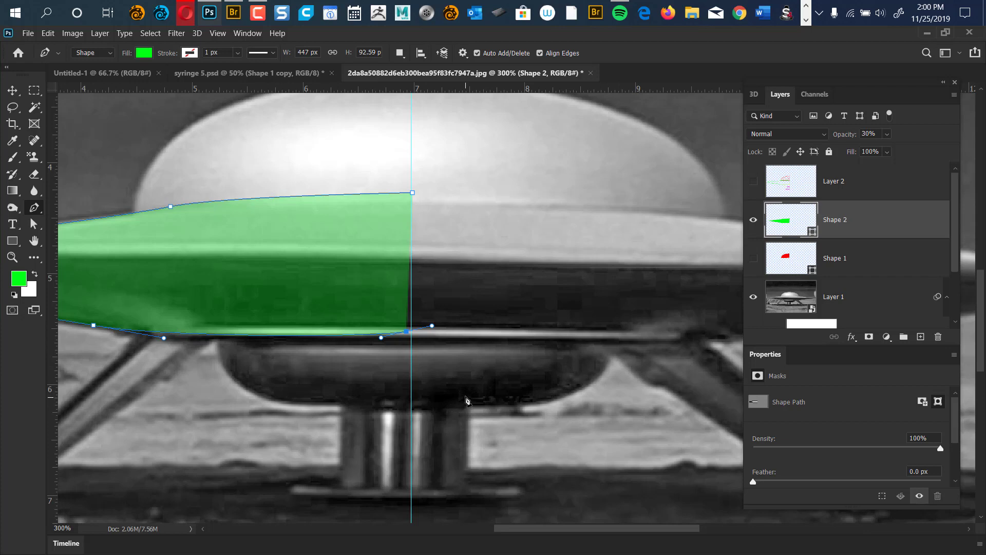
key(ctrl+z)
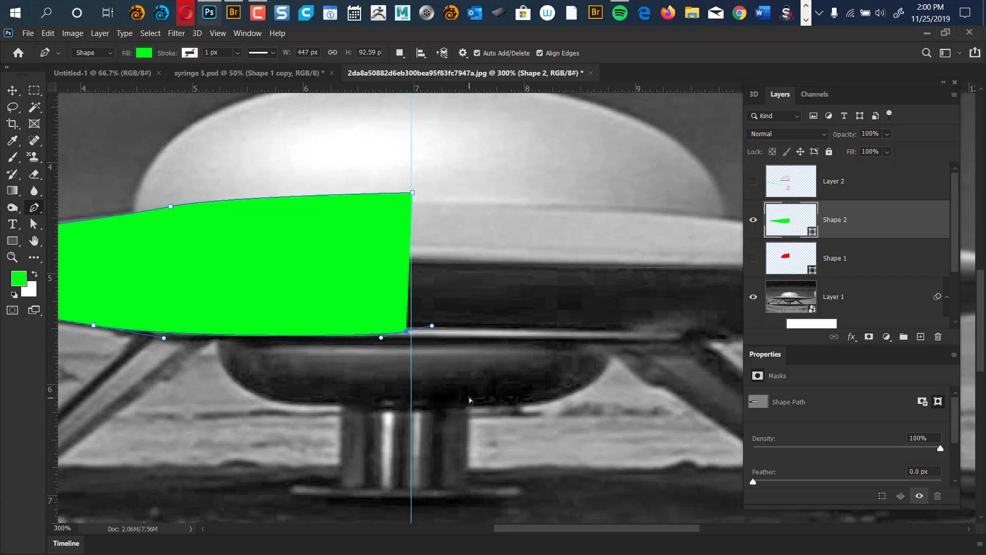
key(ctrl+z)
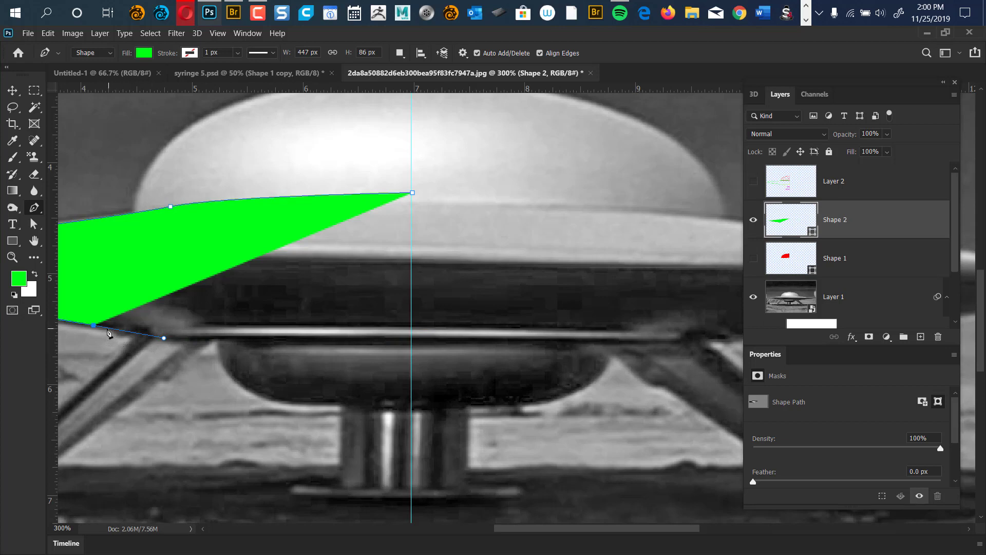
Step: Shift the underside anchor right to the top of the left leg, about 89 px overall height, and lower Shape 2's opacity to 35%
drag(96, 330, 146, 335)
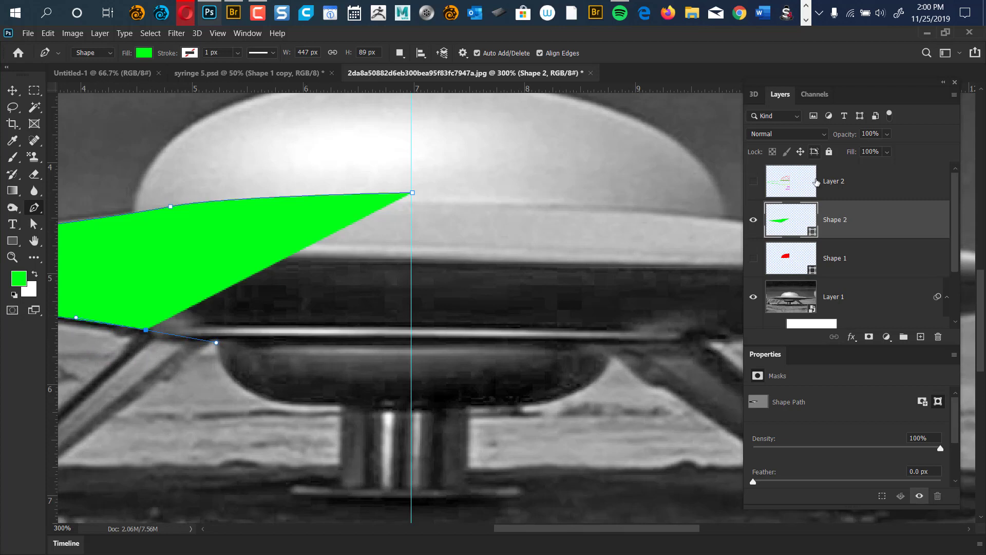
drag(835, 135, 808, 140)
drag(807, 139, 775, 147)
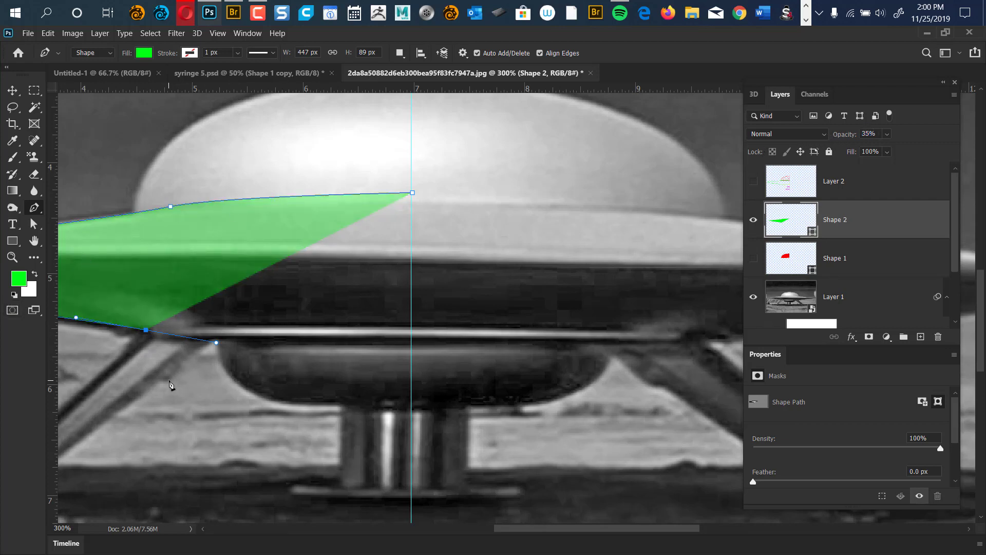
Step: Remove the underside anchor's outgoing handle, curve a short corner down, run Shape 2 straight to the guide and close it, about 447 by 95 px
key(ctrl+plus)
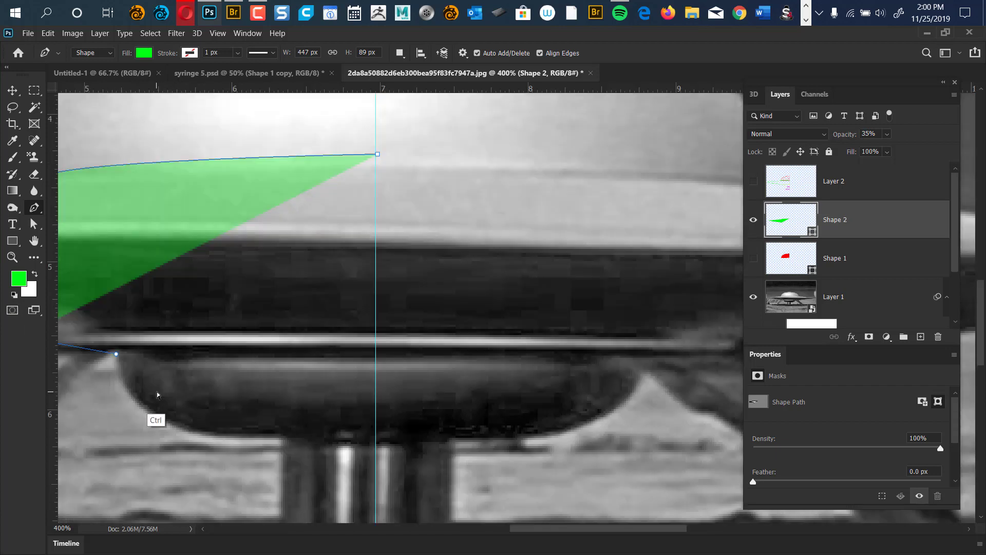
drag(182, 364, 465, 316)
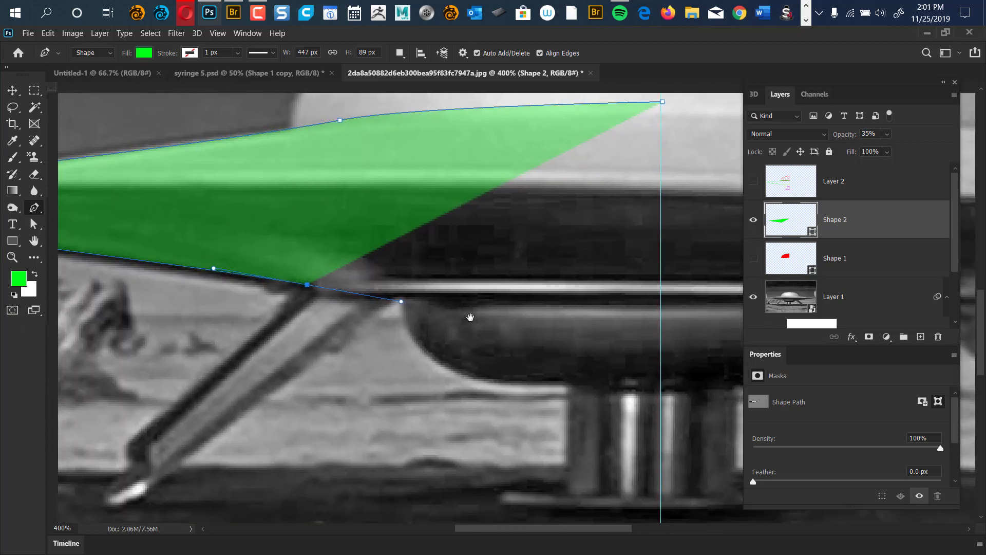
alt+click(306, 289)
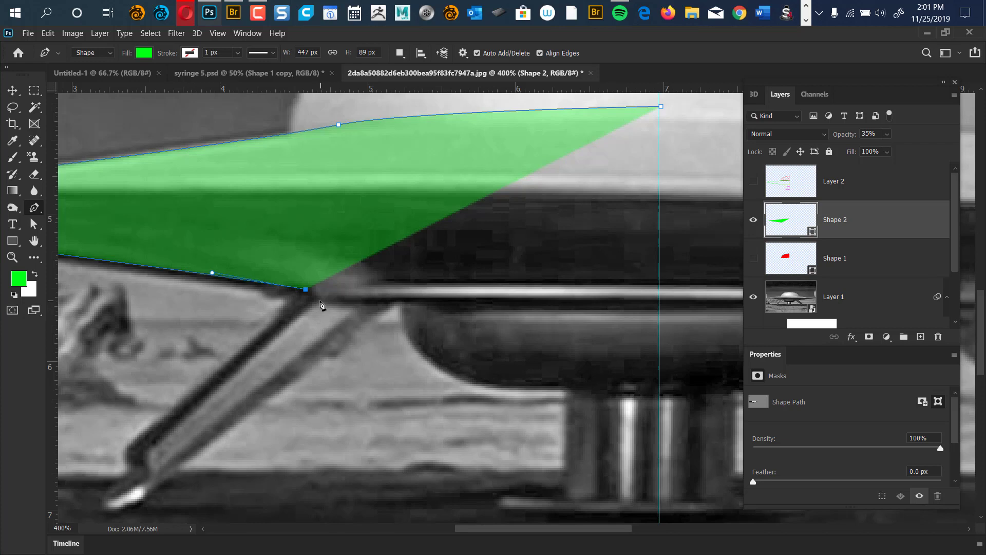
drag(320, 301, 339, 303)
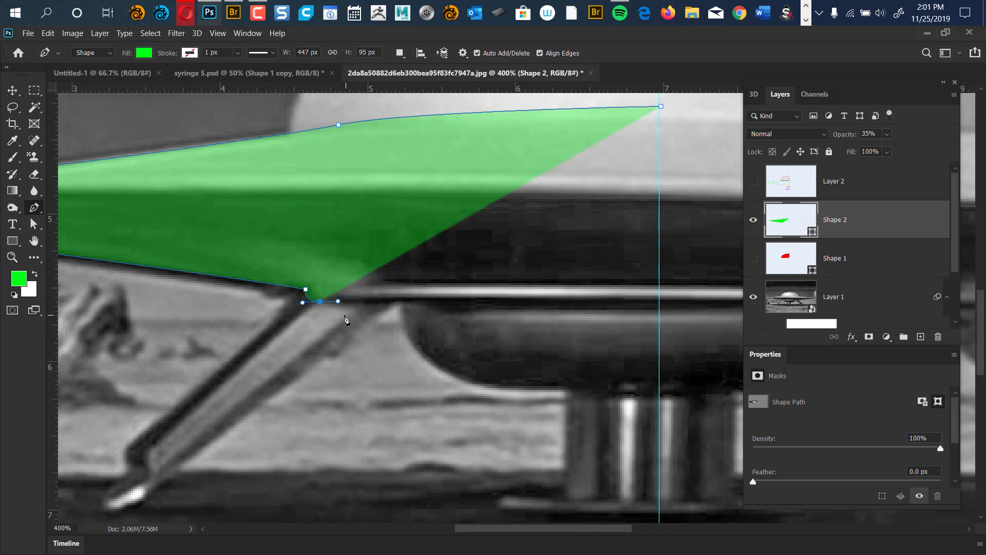
shift+click(659, 302)
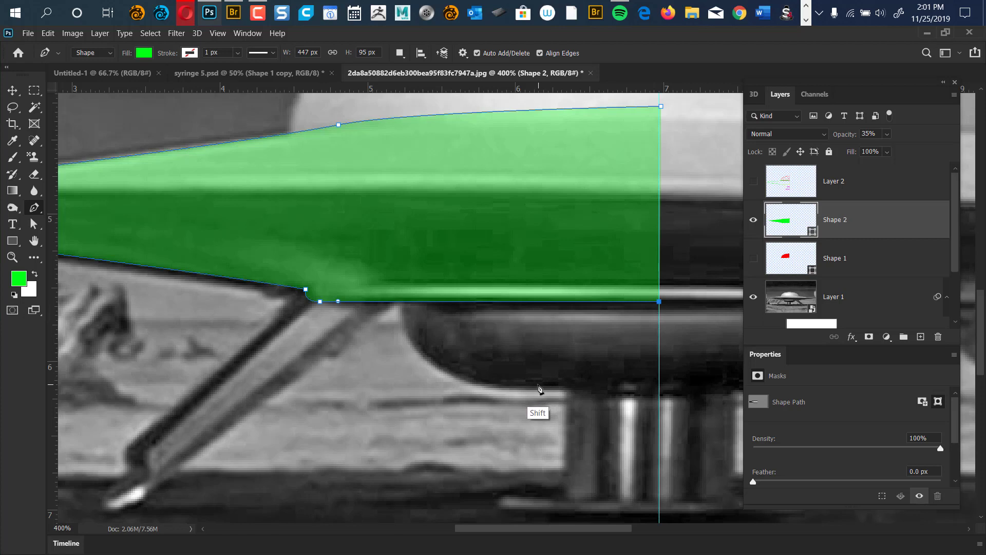
click(661, 106)
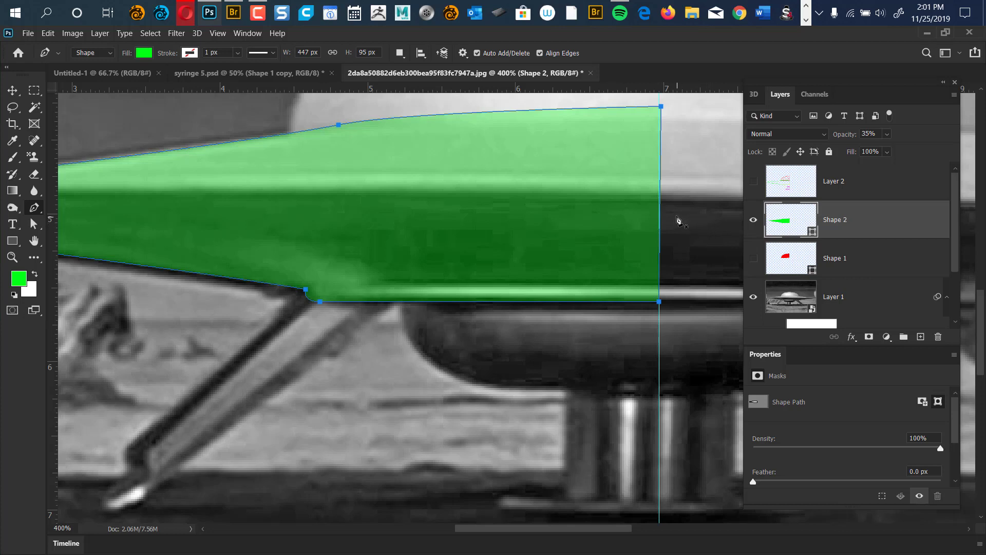
Step: Save the document in the 3D folder as a layered Photoshop file named C57D with Maximize Compatibility on
key(ctrl+shift)
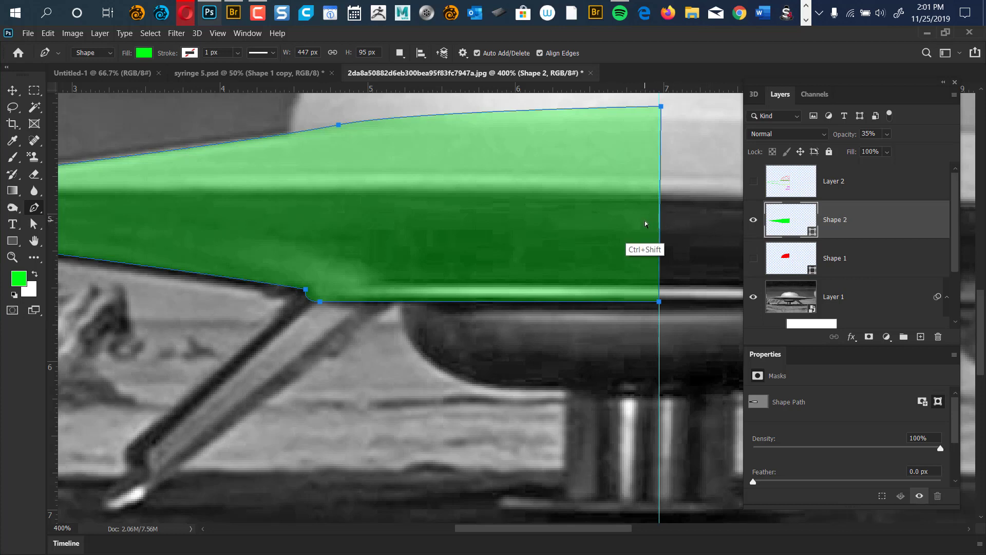
key(ctrl+shift+s)
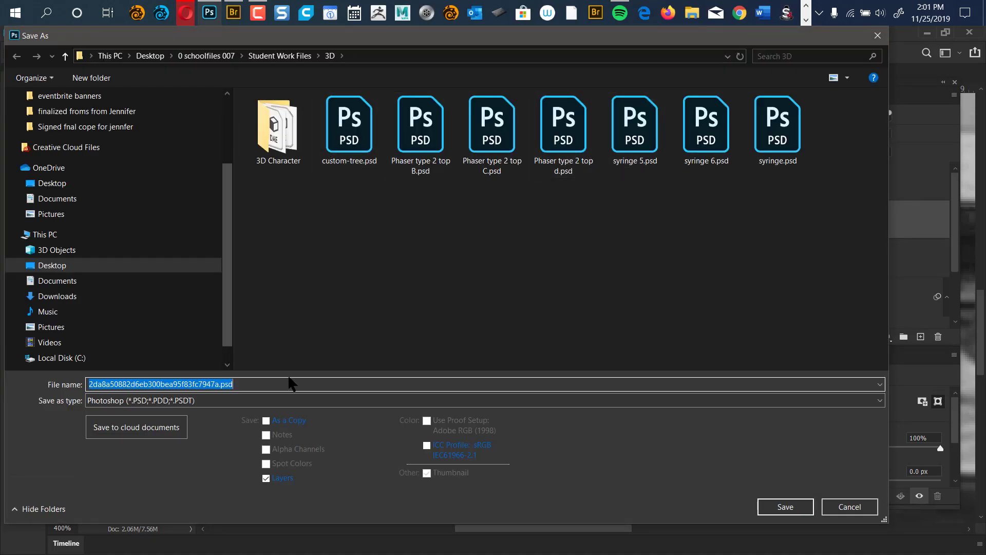
text(C57)
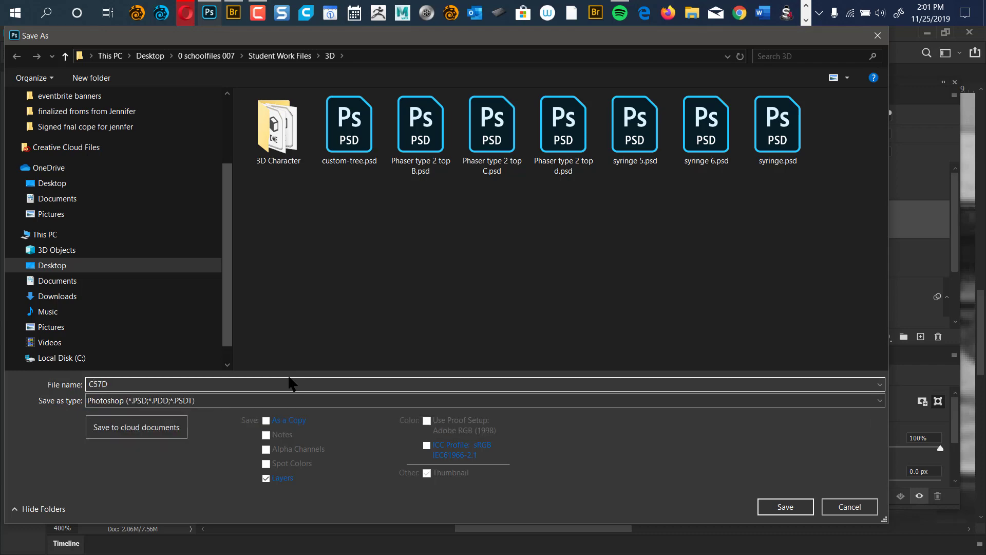
text(D)
click(786, 506)
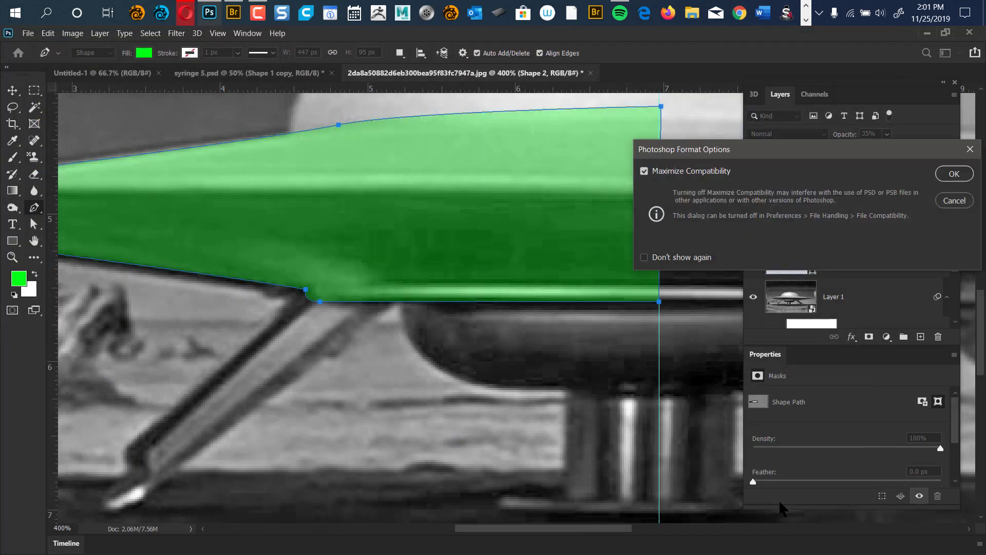
key(Return)
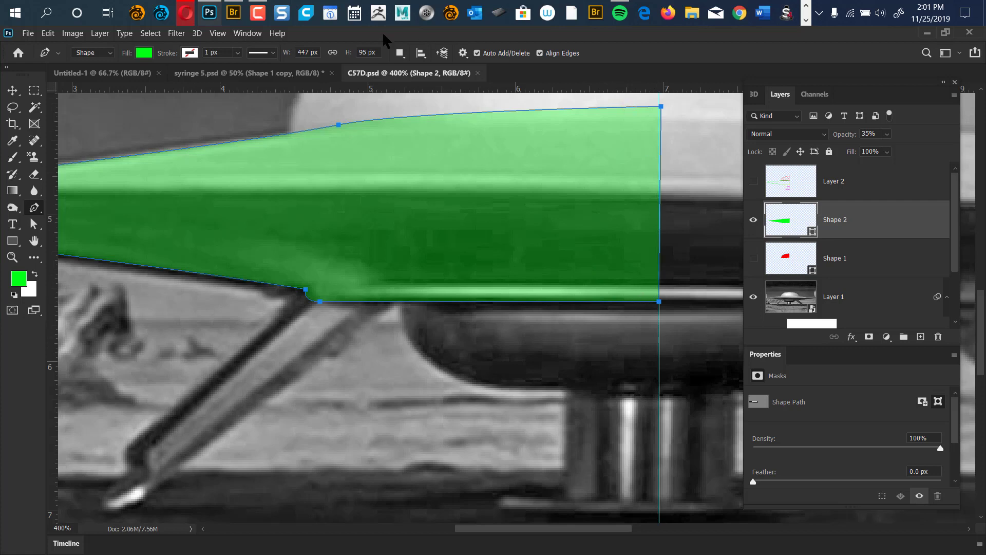
Step: Switch to the Opera browser and run a Google image search for "captain of the C57D" in a new tab
click(184, 13)
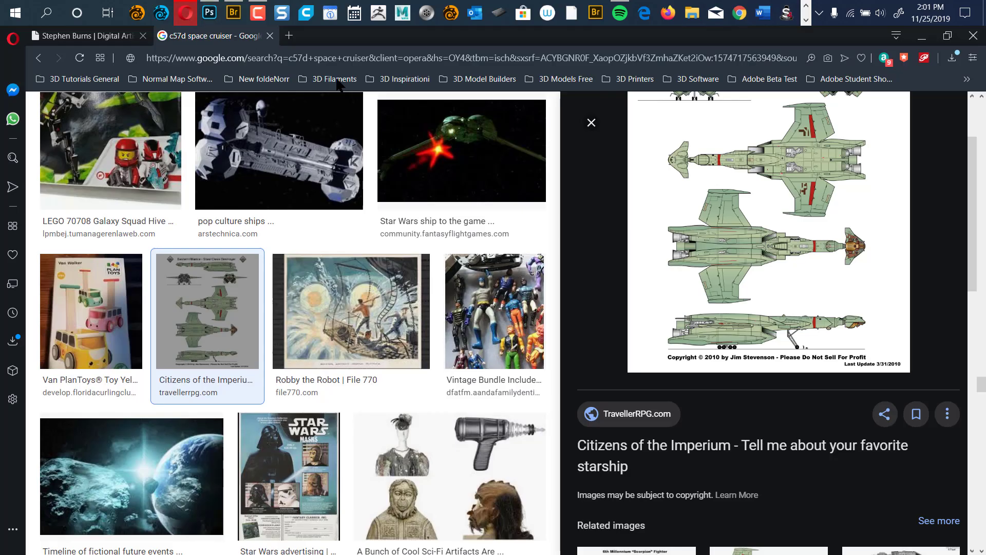
key(ctrl+t)
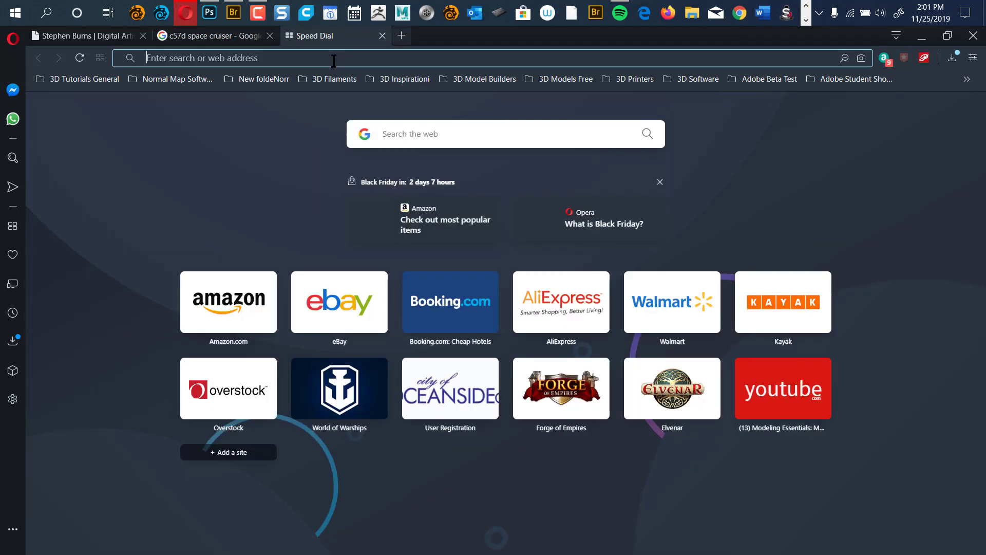
text(cap)
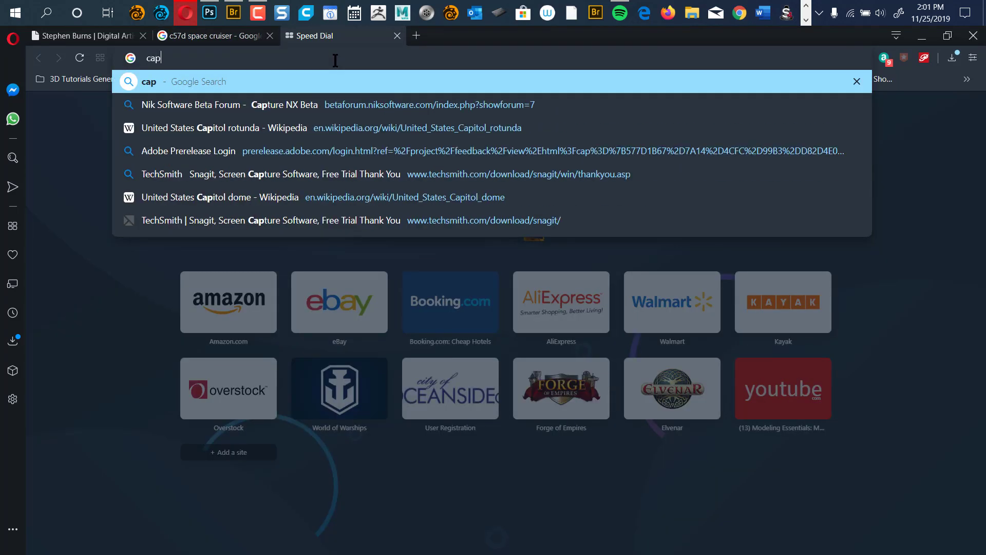
text(tain of t)
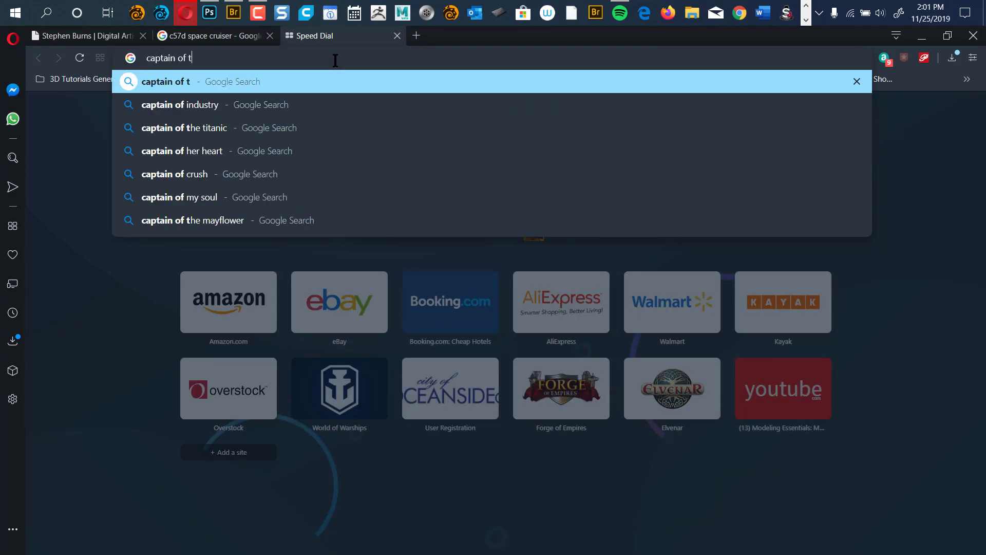
text(he C5)
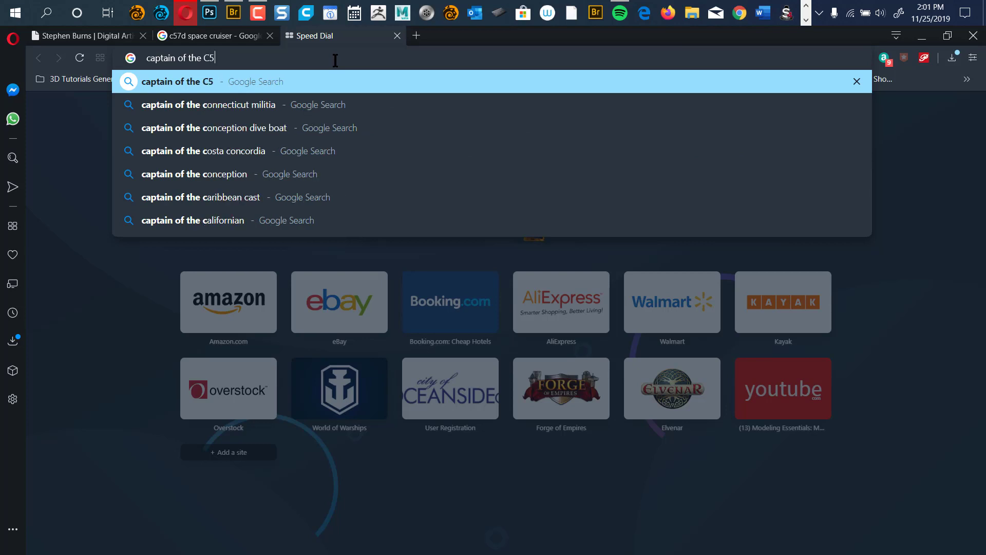
text(7)
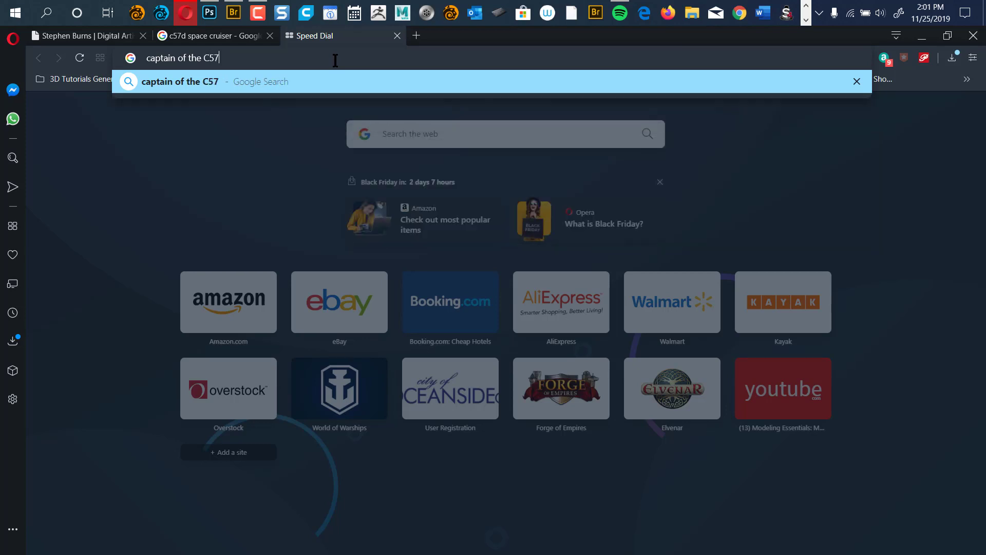
text(D)
key(Return)
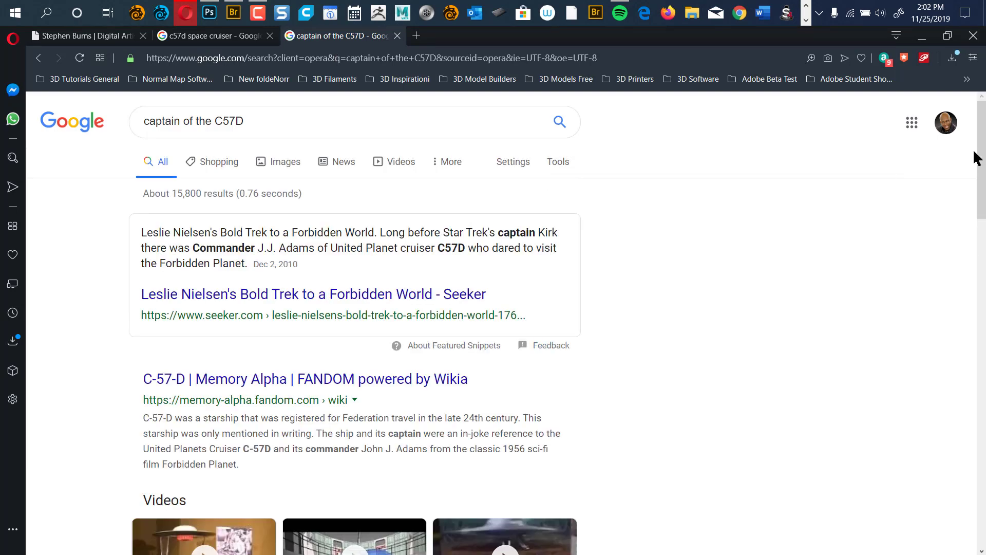
click(282, 168)
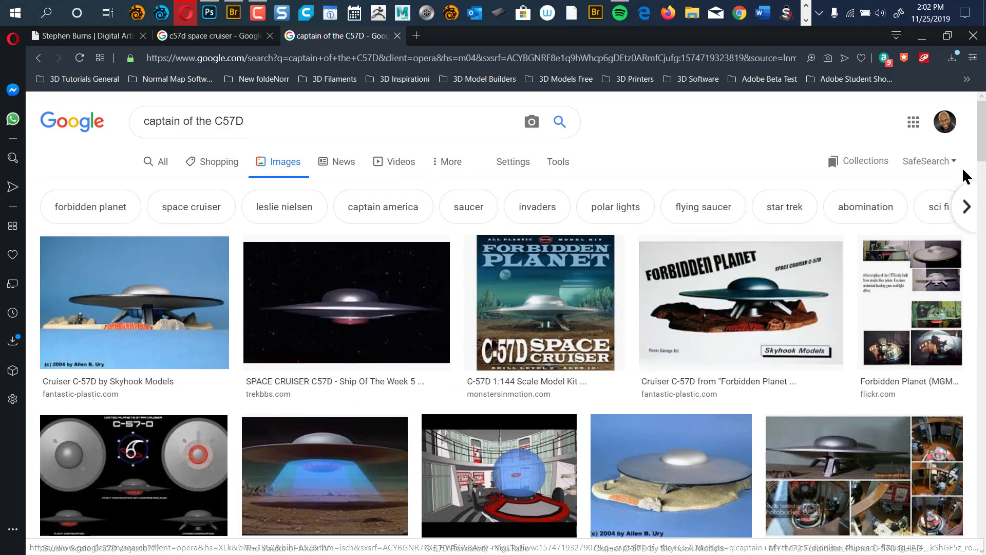
Step: Look through the image results and preview the black-and-white Captain portrait and the Siems Production still of the robot
scroll(966, 216, down, 10)
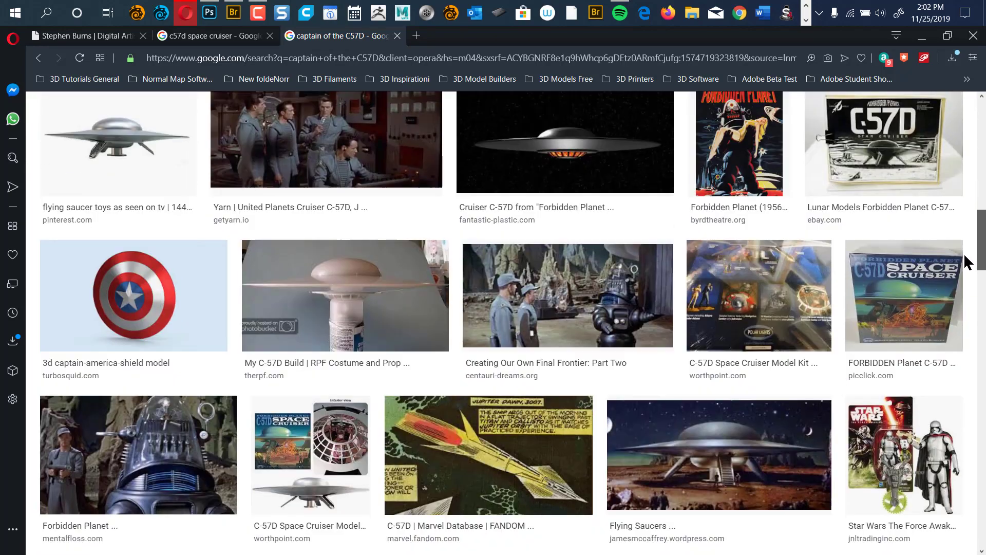
scroll(964, 264, down, 4)
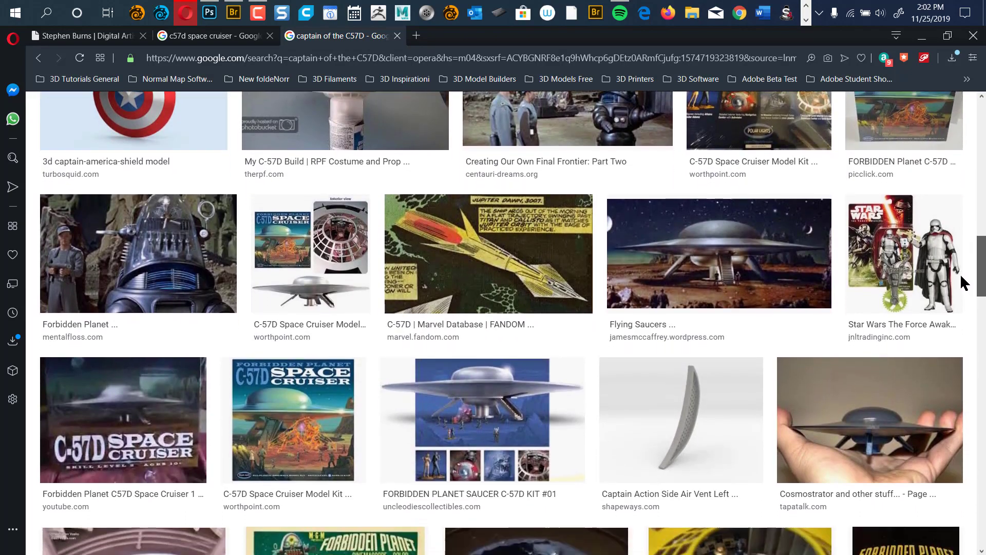
scroll(956, 308, down, 18)
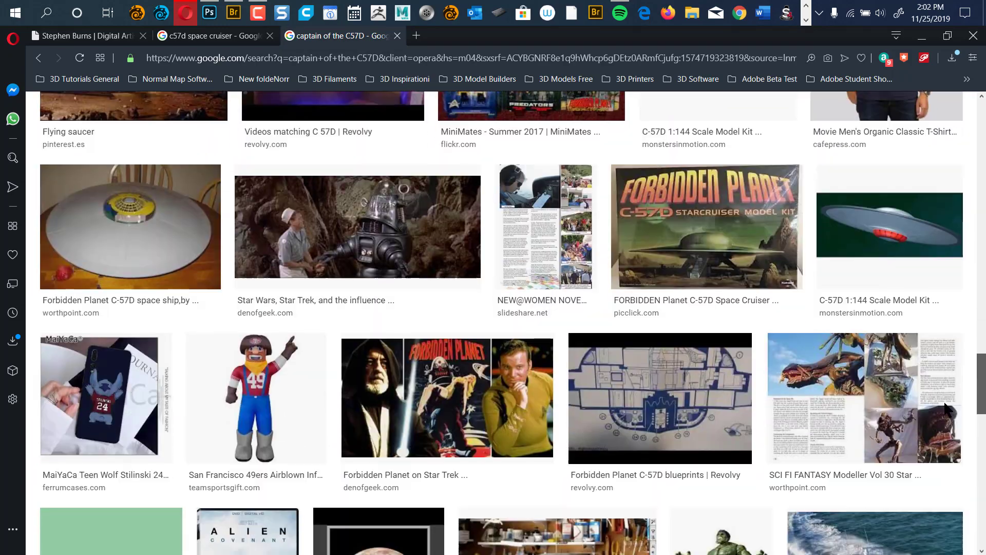
scroll(948, 409, down, 12)
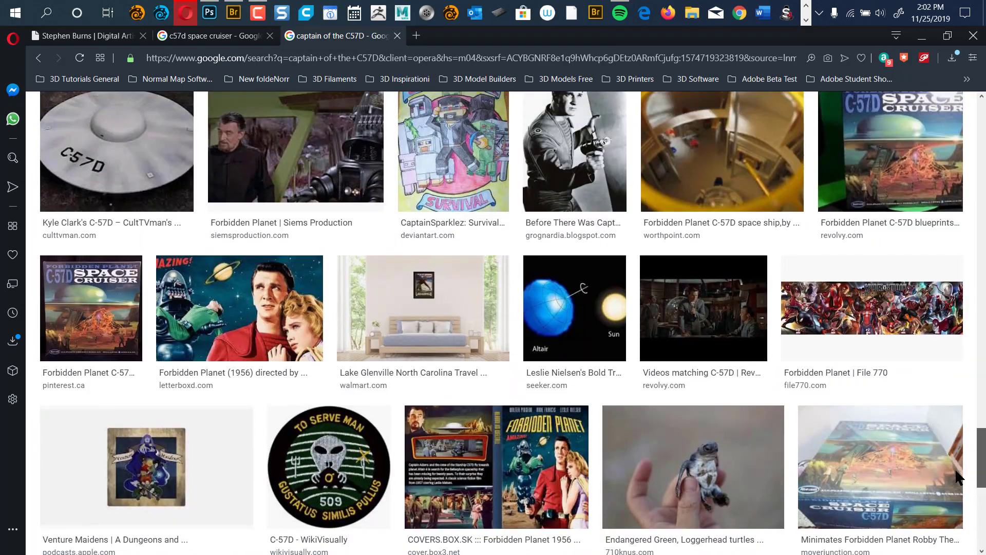
scroll(956, 476, up, 4)
click(584, 337)
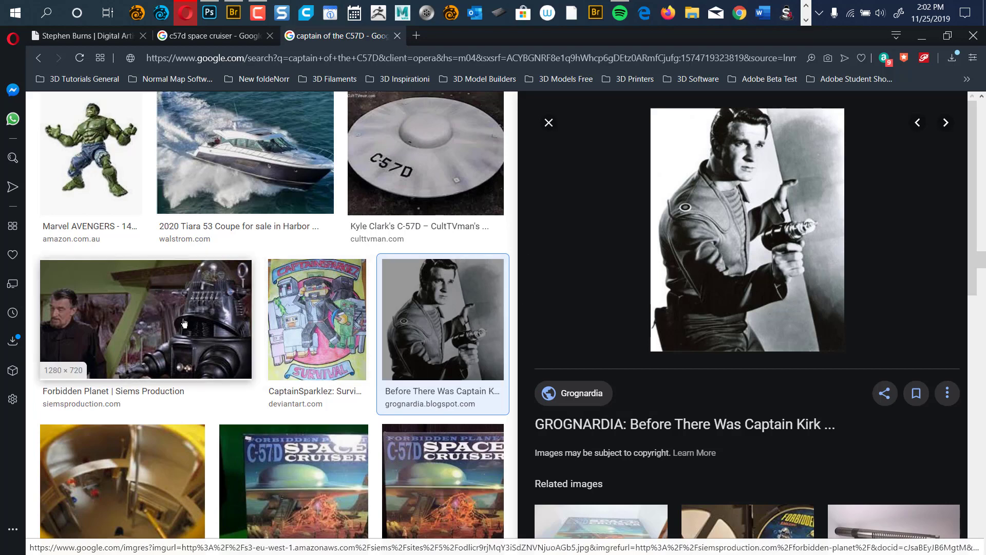
click(197, 330)
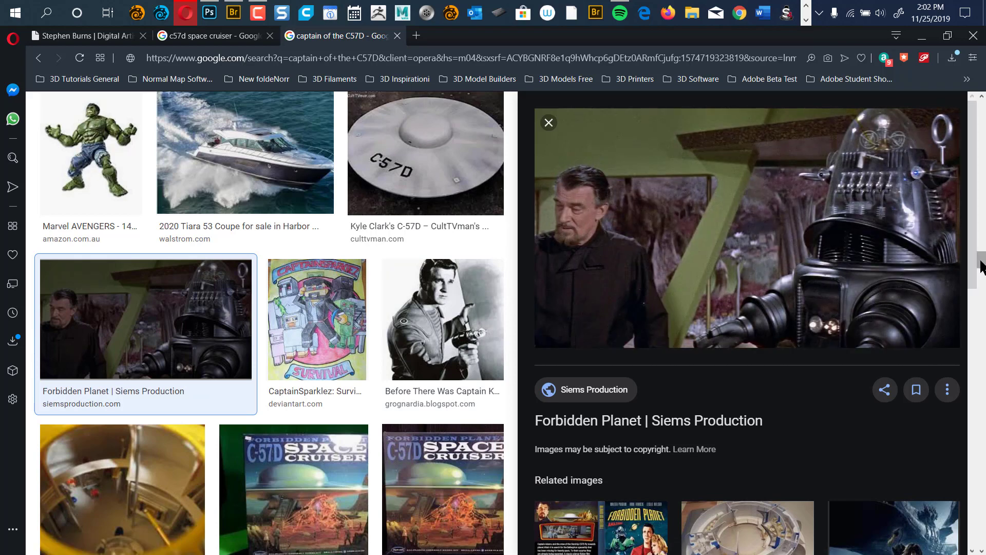
Step: Preview the C-57D Space Cruiser kit box and the crew interior still, browse further results, and return to Photoshop
click(341, 476)
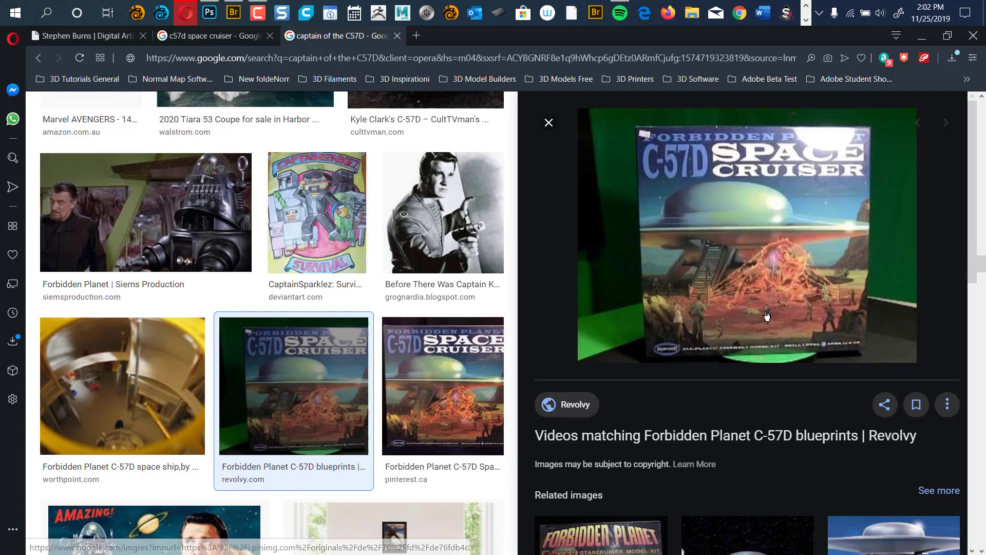
scroll(983, 285, down, 3)
scroll(982, 285, down, 10)
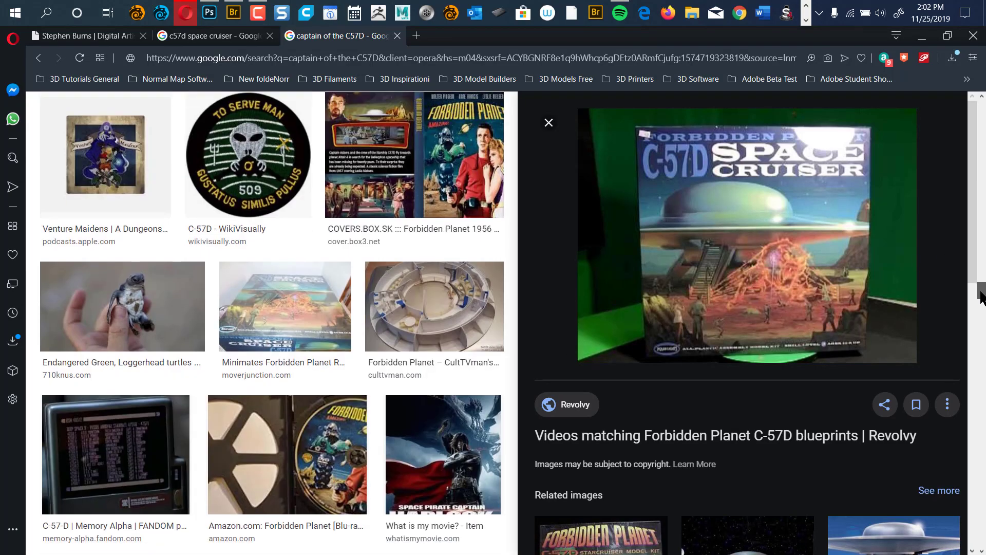
scroll(980, 303, down, 8)
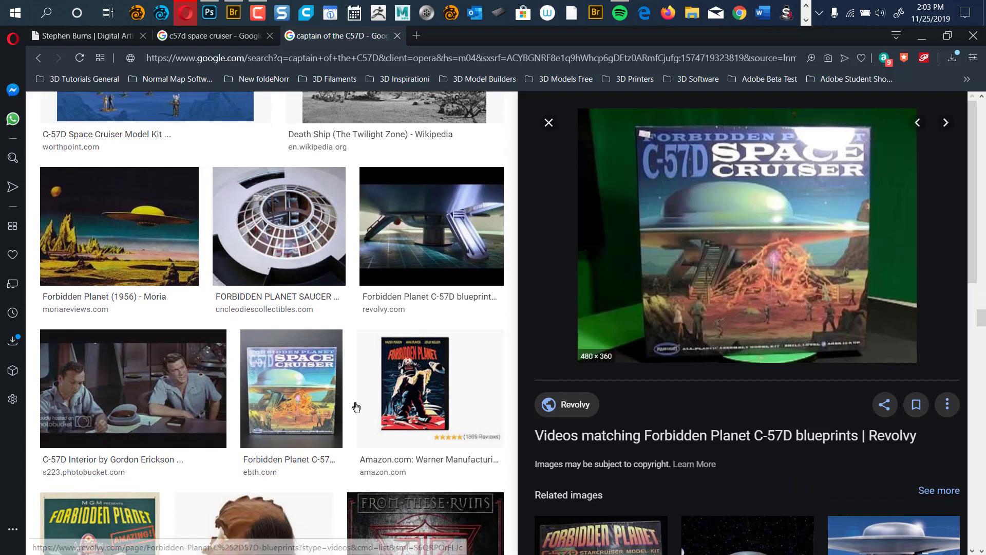
click(173, 400)
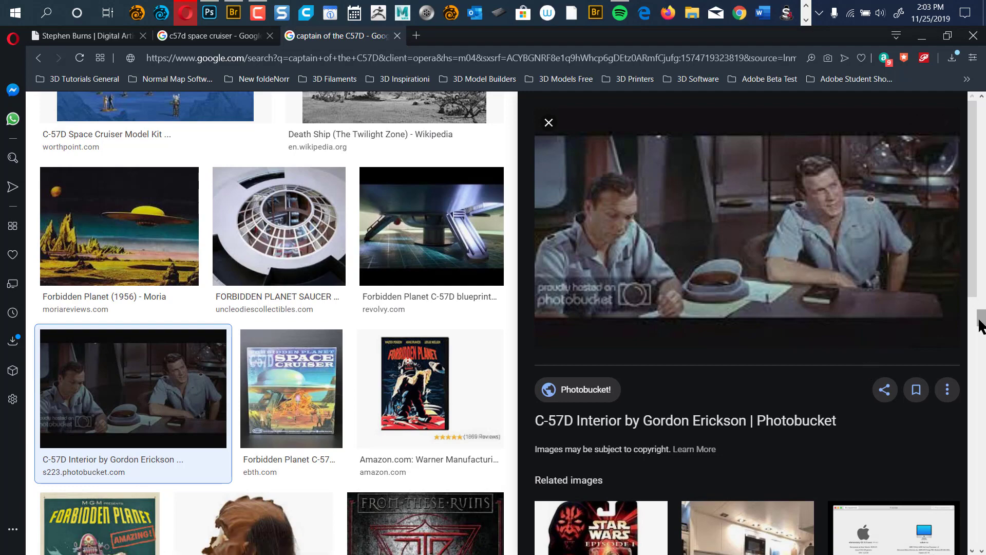
drag(980, 319, 978, 352)
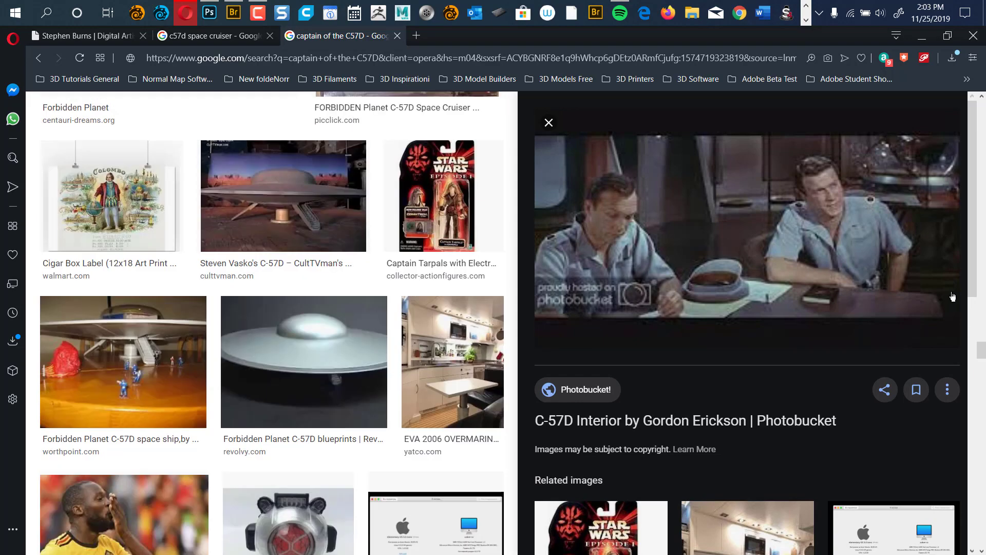
click(921, 38)
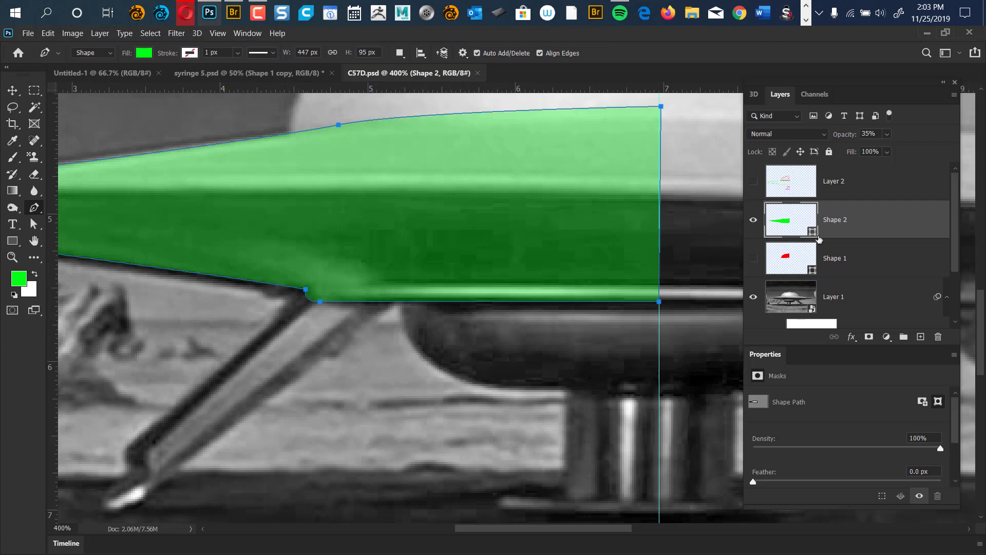
Step: Hide Shape 2, start a new Pen shape on the centre guide at the disc's underside, and set its fill to yellow
click(753, 219)
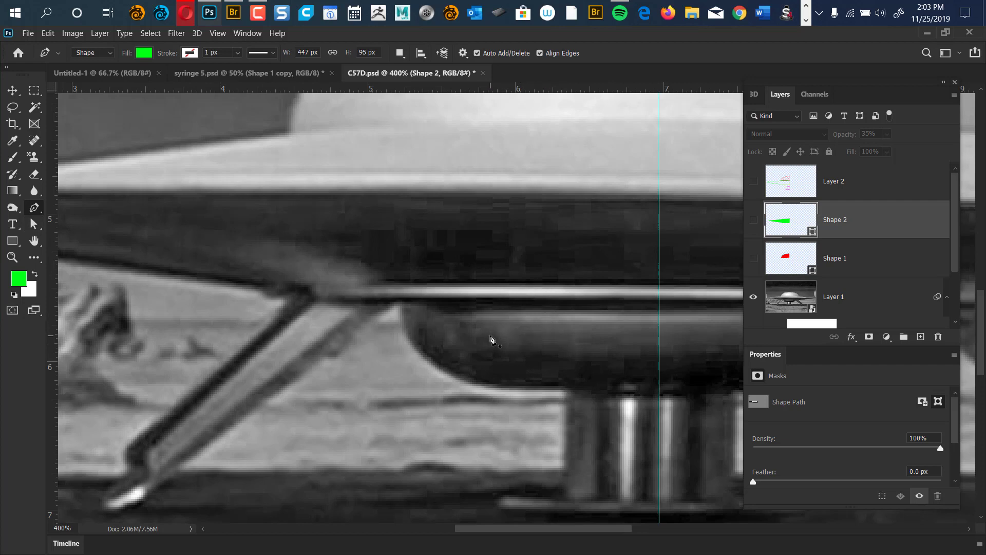
drag(546, 337, 416, 346)
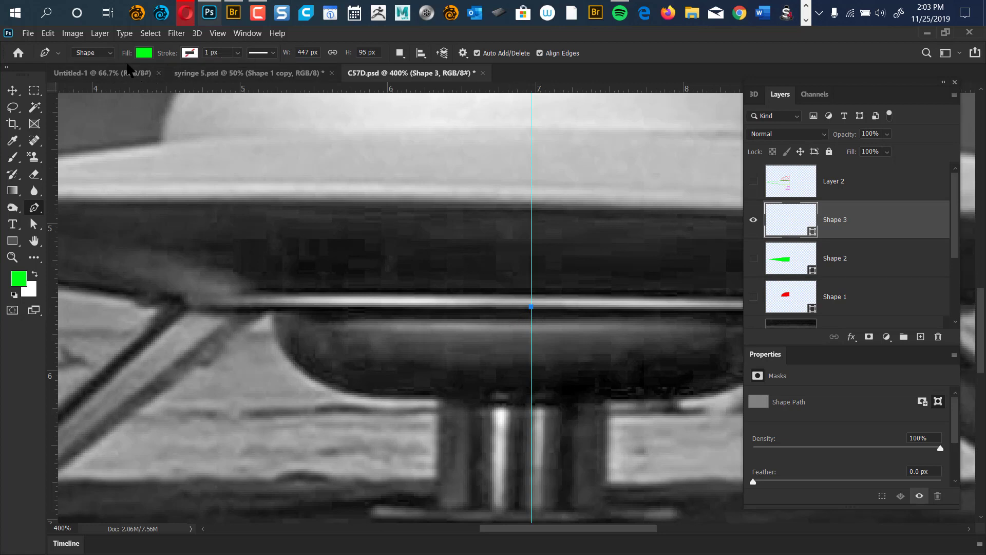
click(137, 49)
click(98, 120)
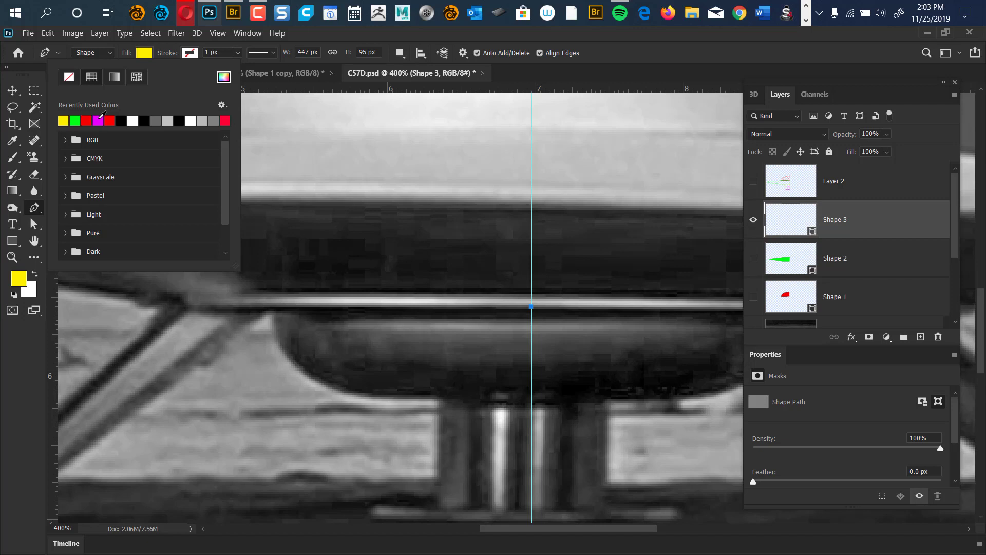
click(551, 60)
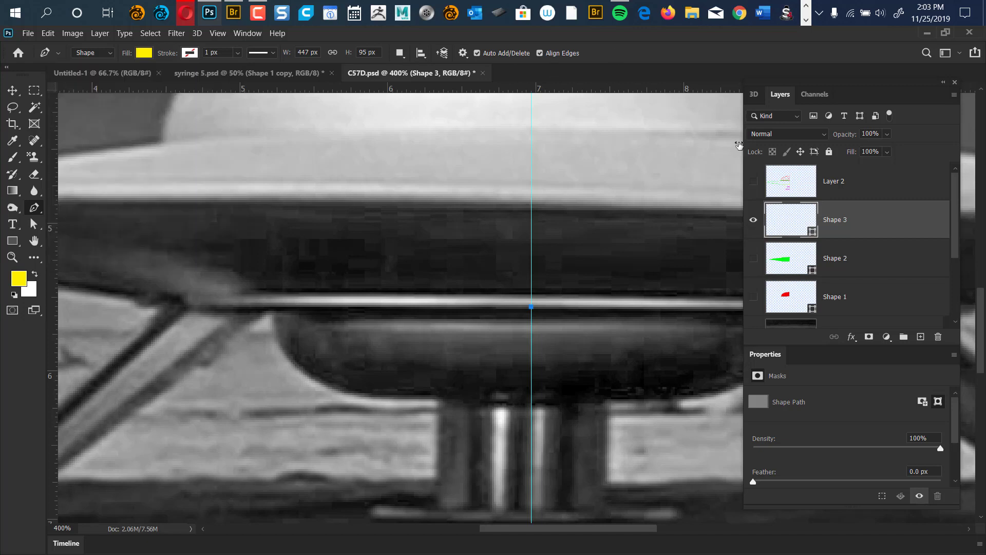
Step: Lower the new shape's opacity to 45% and trace the left half of the bottom dome, closing it along the centre guide
key(5)
key(3)
key(shift)
shift+click(272, 313)
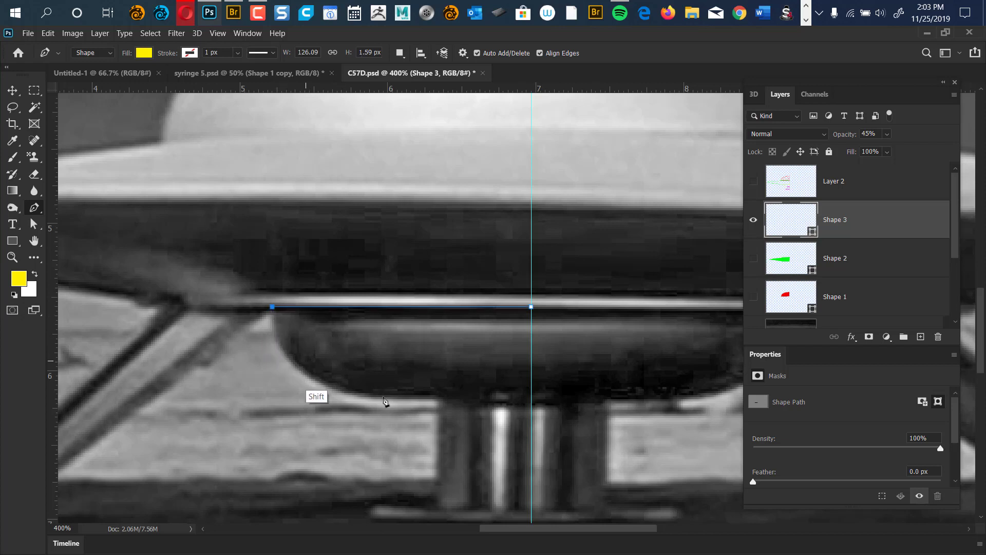
drag(364, 396, 468, 397)
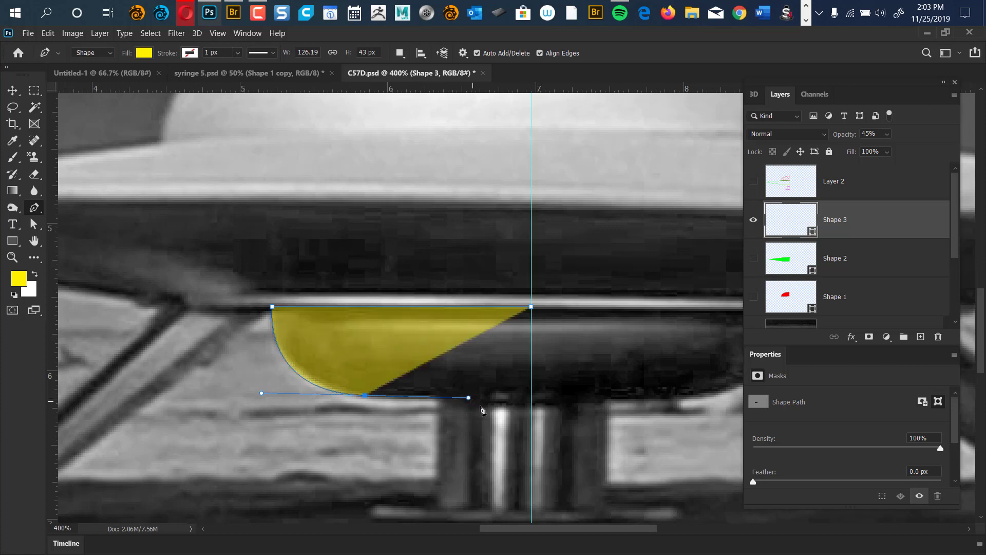
shift+click(532, 397)
shift+click(531, 307)
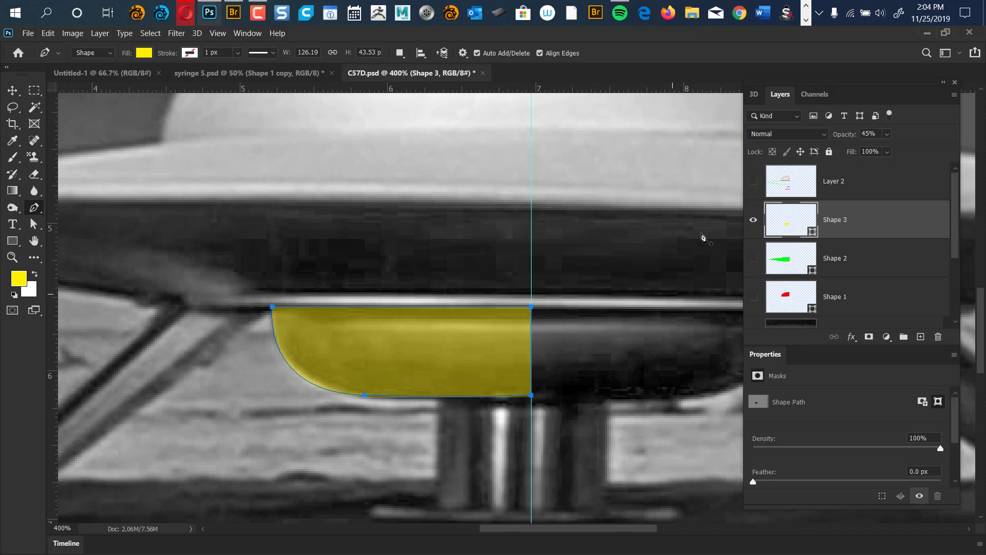
Step: Rename layer Shape 2 as "body", Shape 1 as "topo dome" and Shape 3 as "bottom dome"
double_click(841, 259)
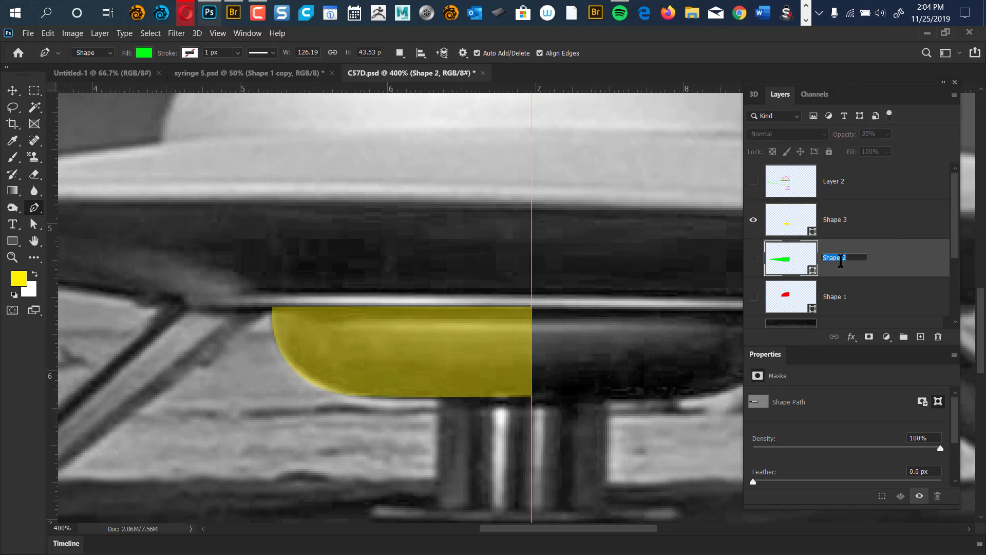
text(body)
key(Return)
click(846, 303)
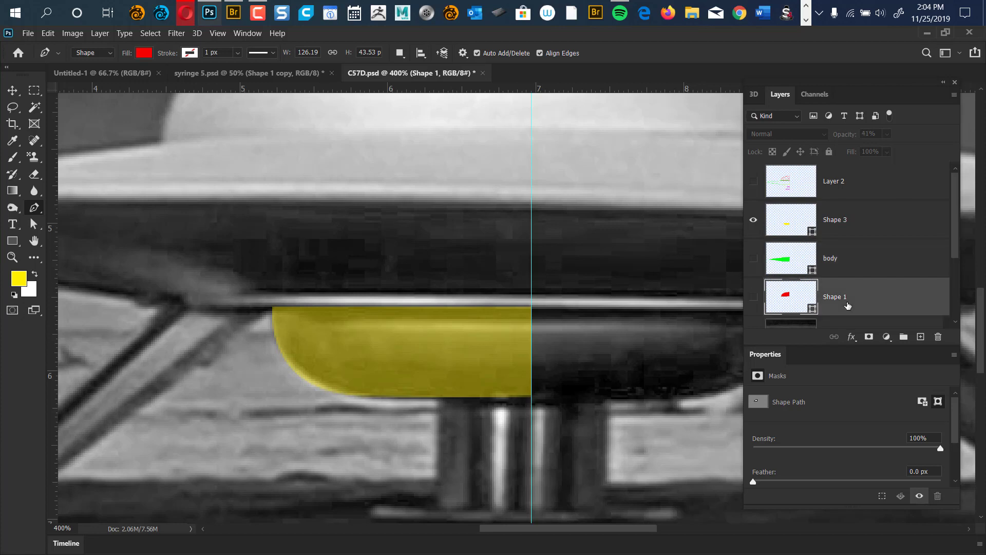
double_click(841, 304)
text(topo dome)
click(851, 228)
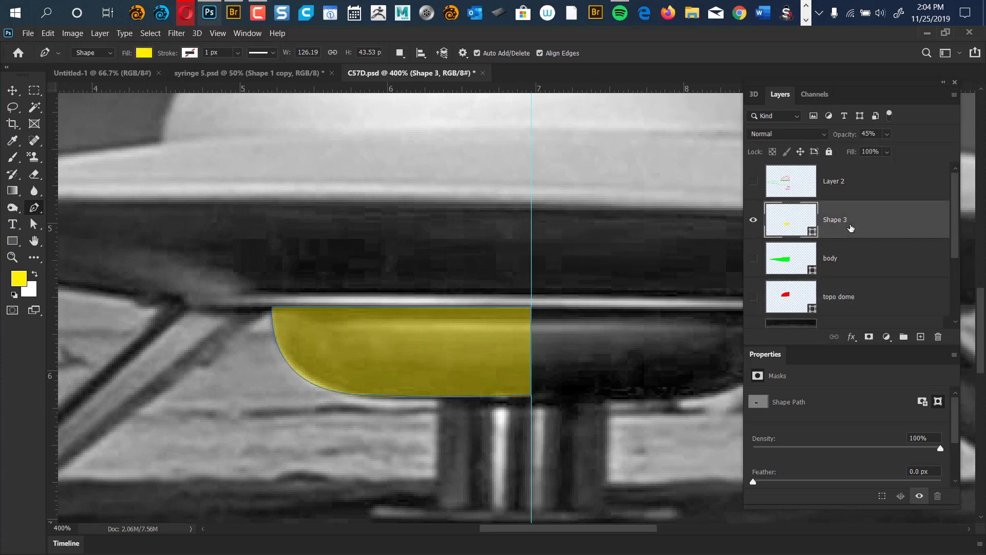
double_click(847, 222)
text(bottom dome)
key(Return)
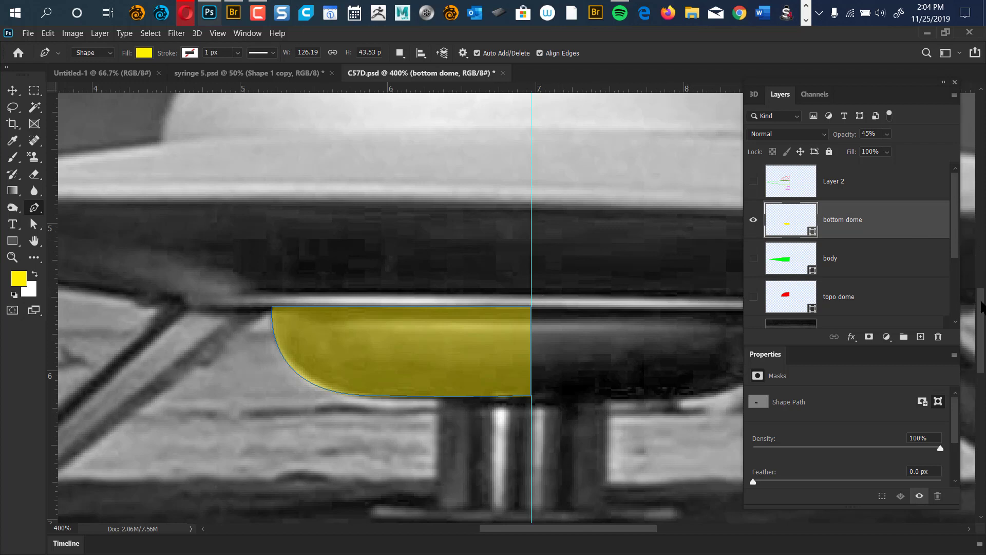
Step: Hide the bottom dome layer and set both the foreground colour and the shape fill to magenta
scroll(663, 261, down, 5)
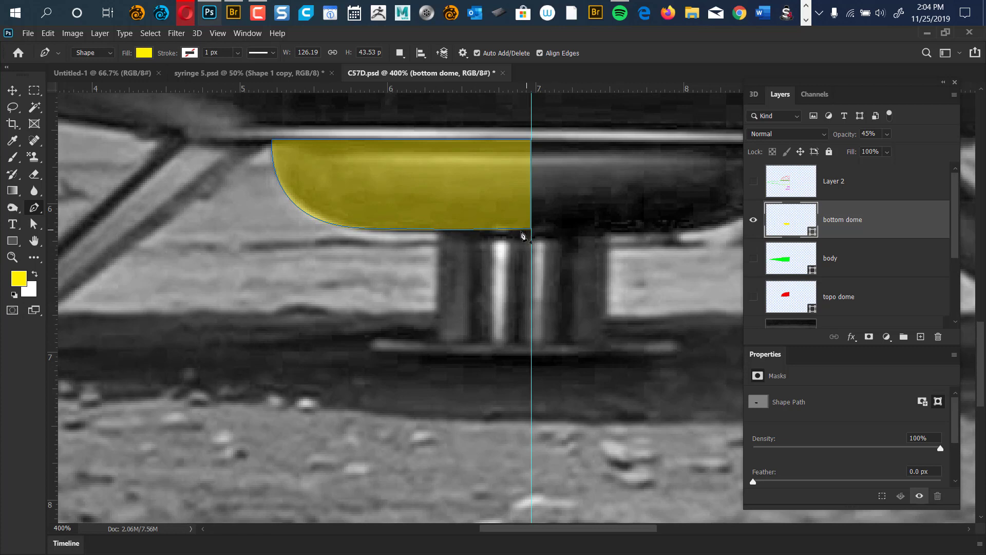
click(753, 220)
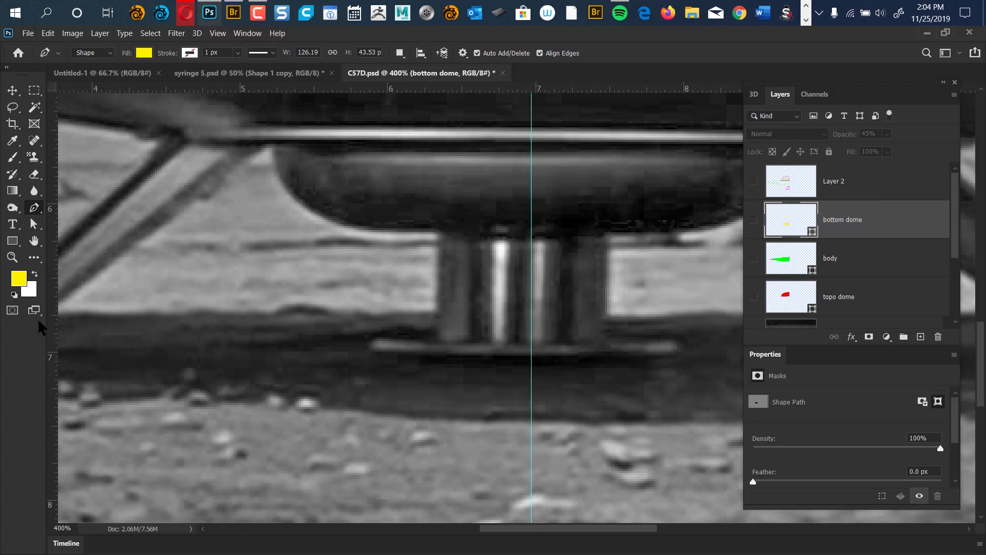
click(19, 278)
click(818, 197)
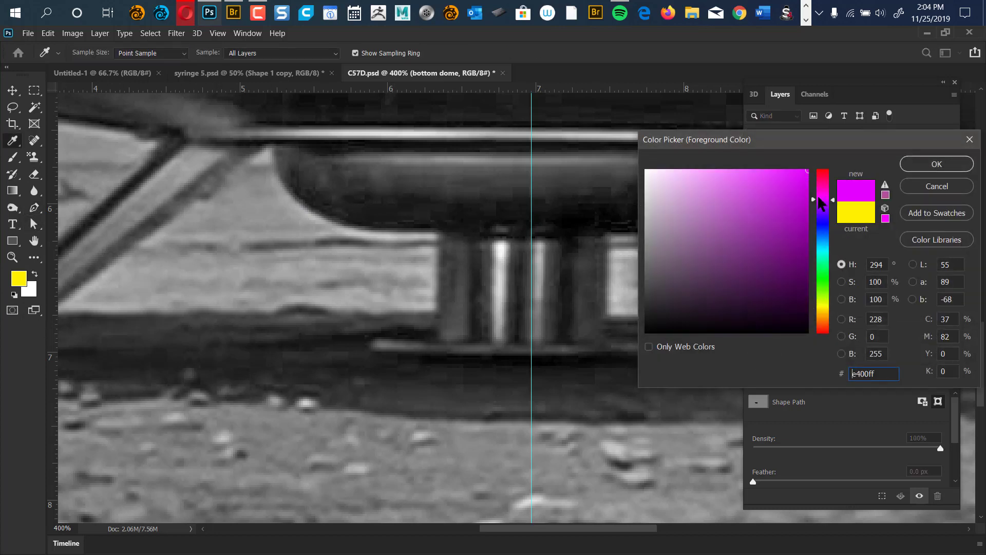
click(930, 164)
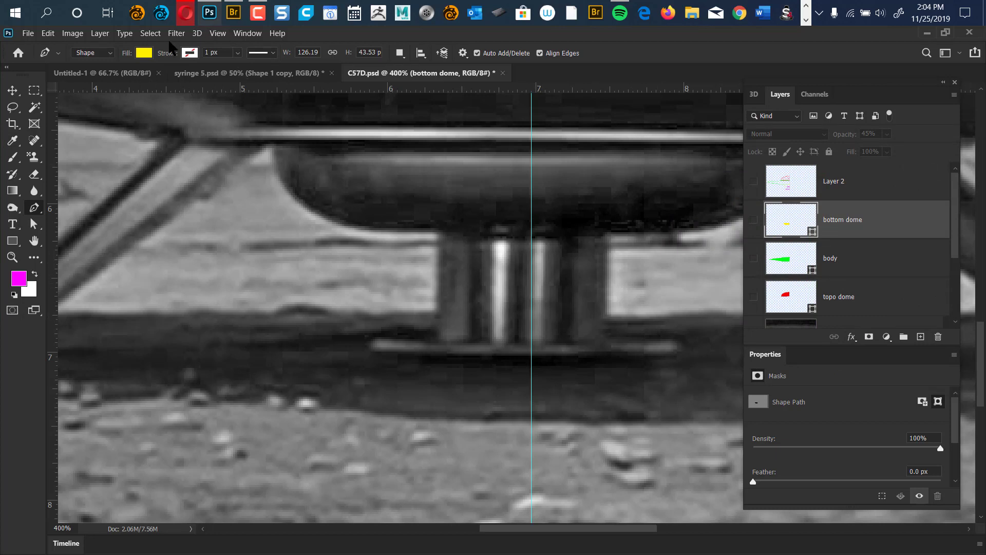
click(143, 55)
click(63, 121)
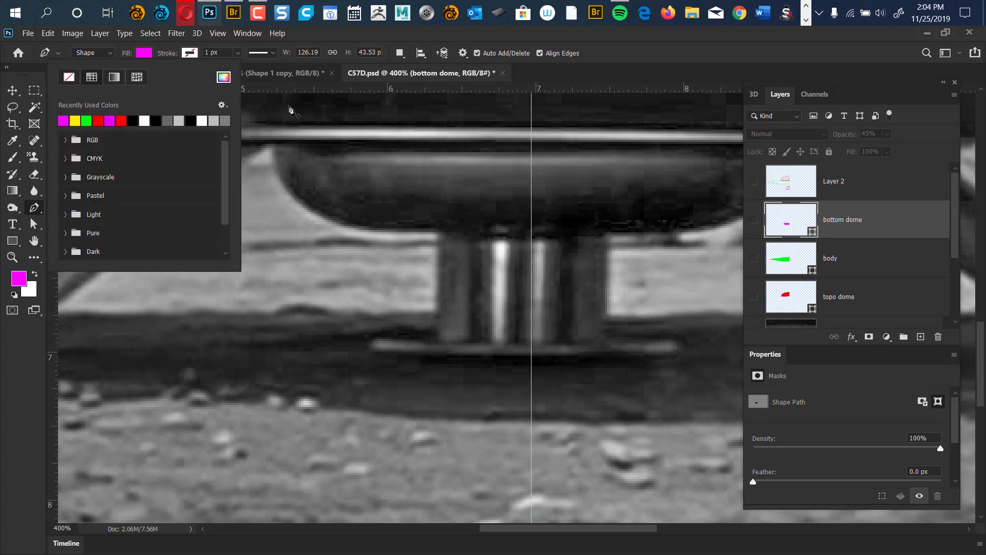
key(Return)
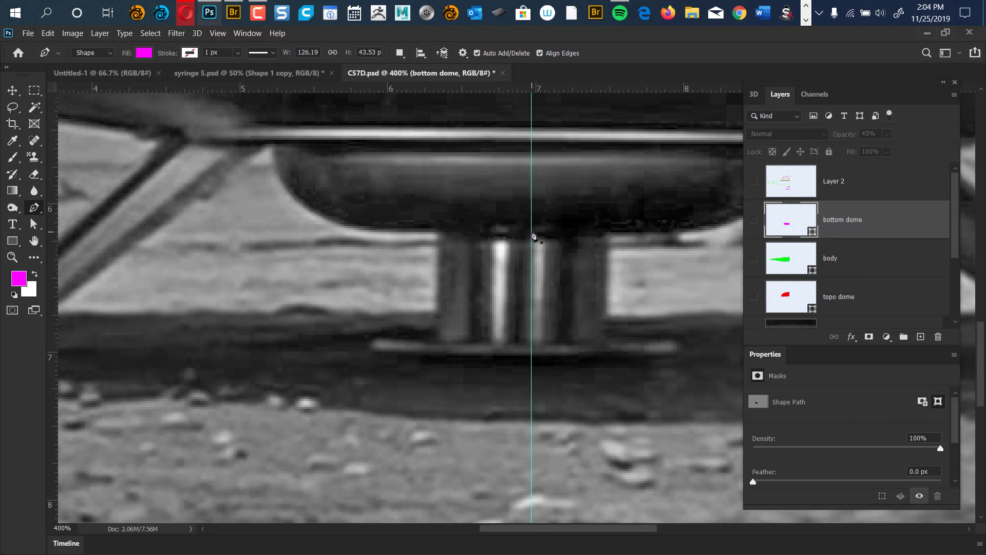
Step: Start a Pen shape on the centre guide under the bottom dome, tracing the central column's left side and its foot's rounded end
click(531, 225)
shift+click(438, 224)
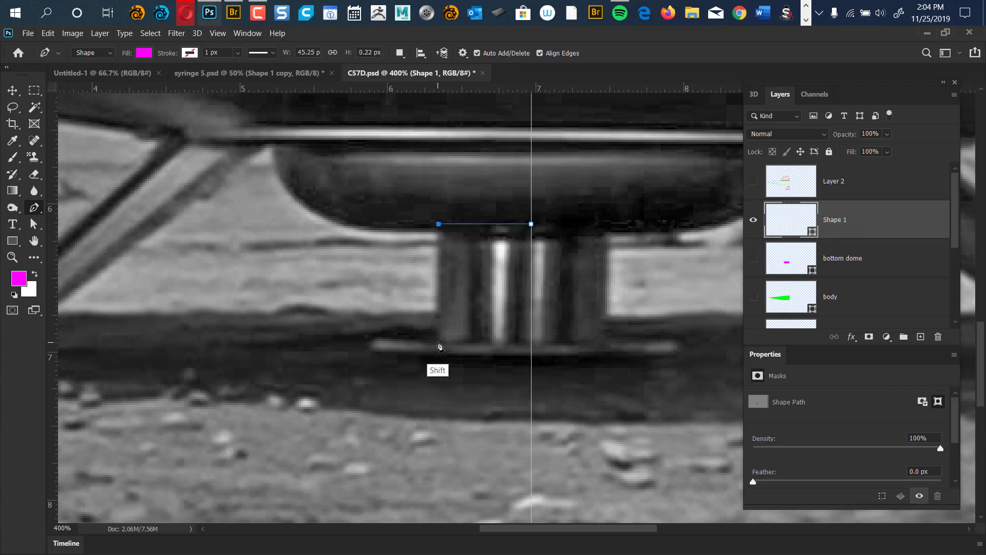
shift+click(438, 341)
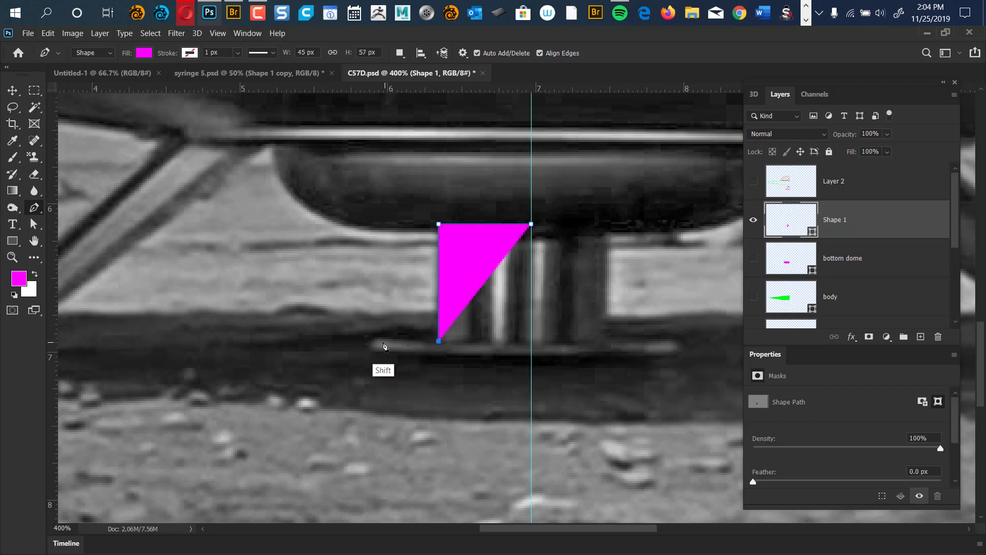
shift+click(379, 340)
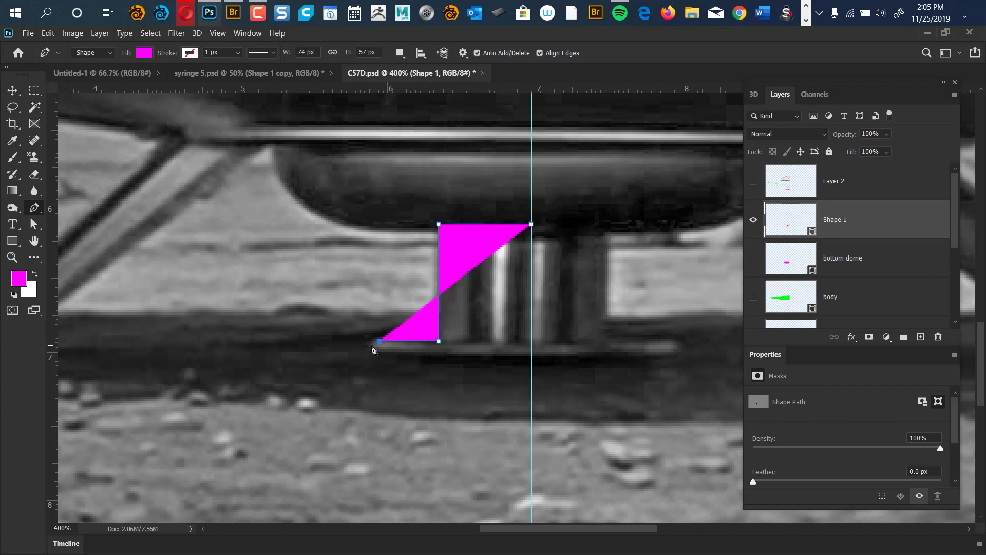
click(372, 346)
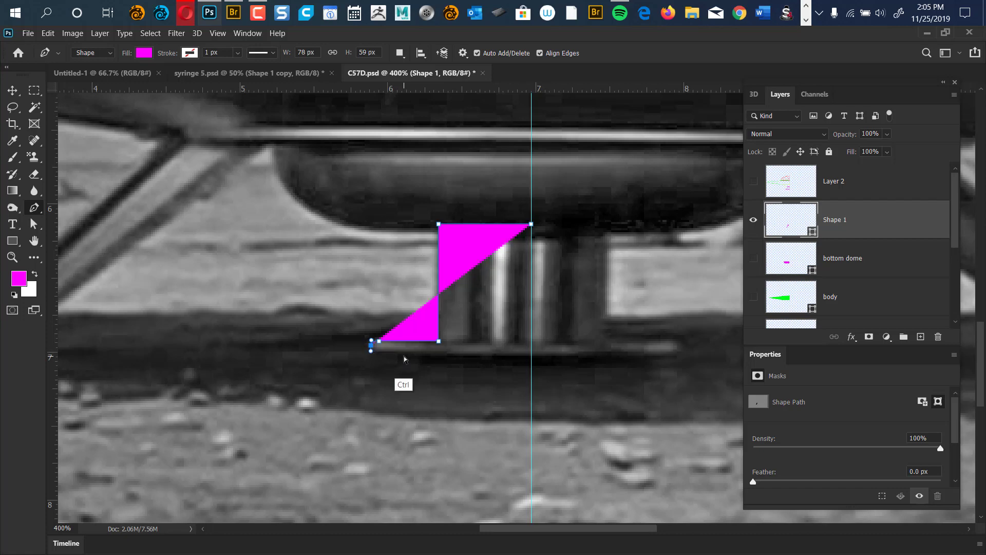
key(ctrl+plus)
key(ctrl+plus)
key(ctrl+plus)
key(ctrl+plus)
key(ctrl+plus)
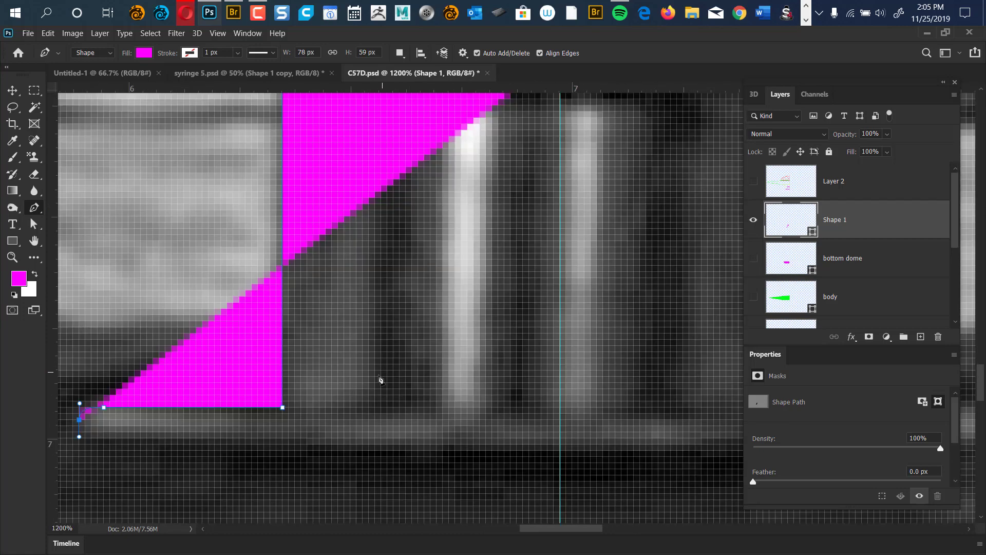
drag(104, 439, 115, 439)
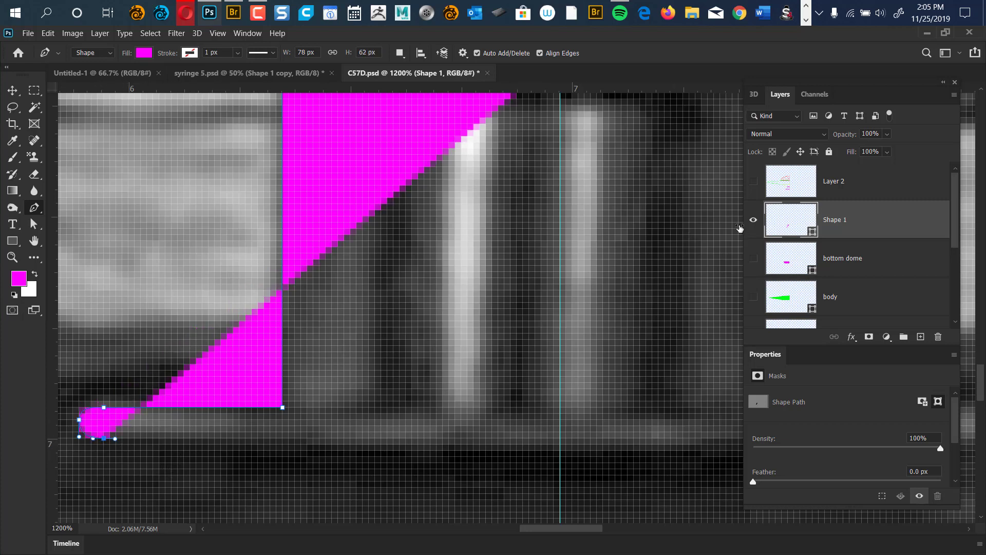
Step: Set the column shape's opacity to 46% and close its path along the foot's underside and the centre guide
key(5)
key(7)
key(4)
key(5)
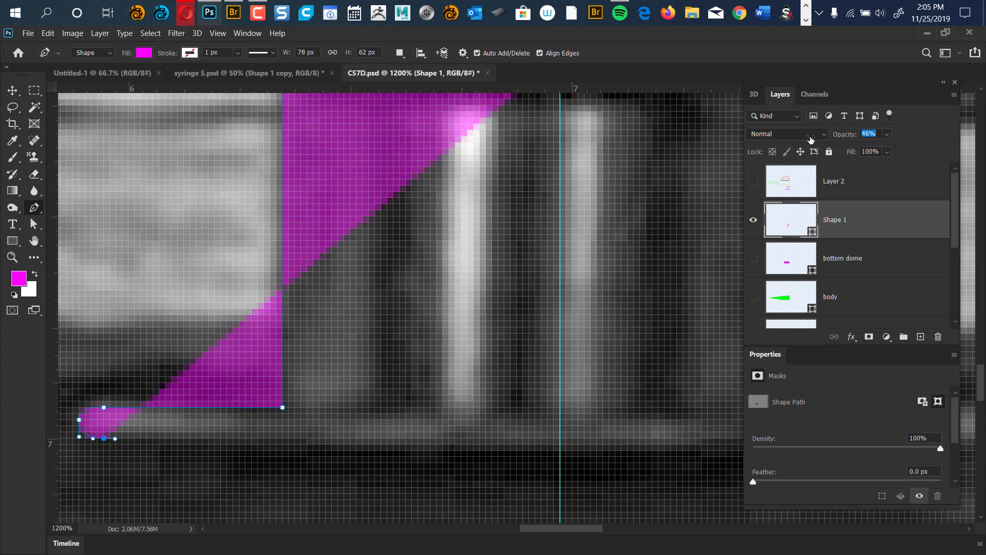
key(shift)
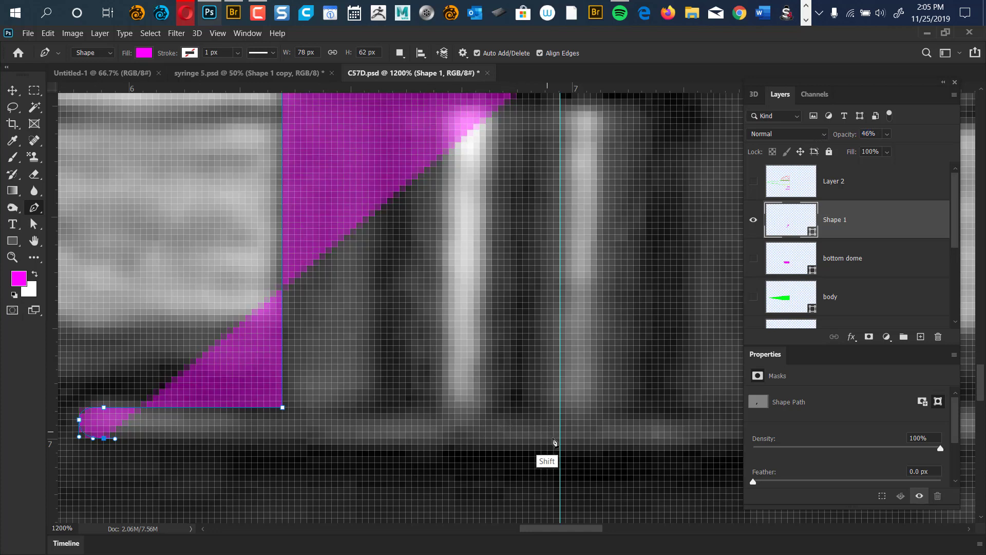
shift+click(560, 439)
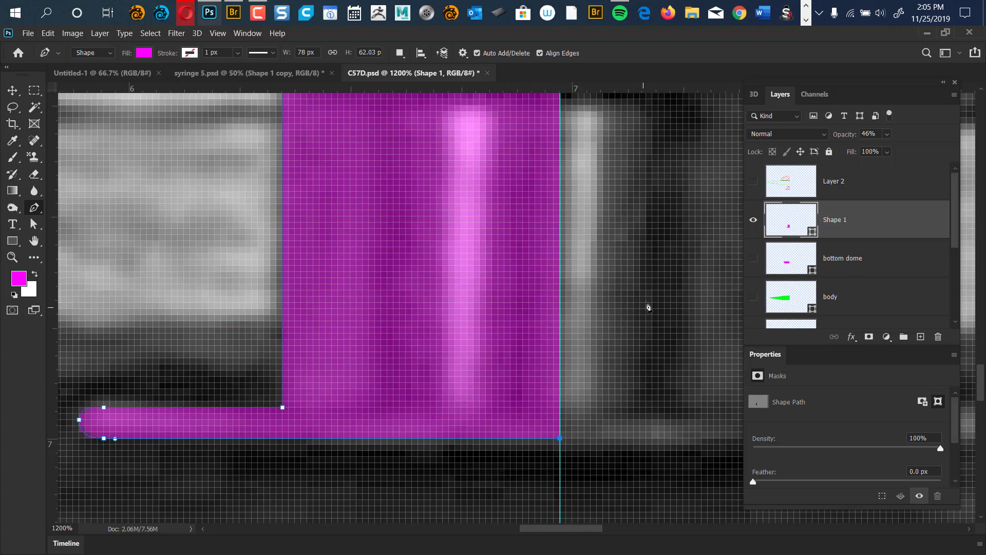
key(ctrl+minus)
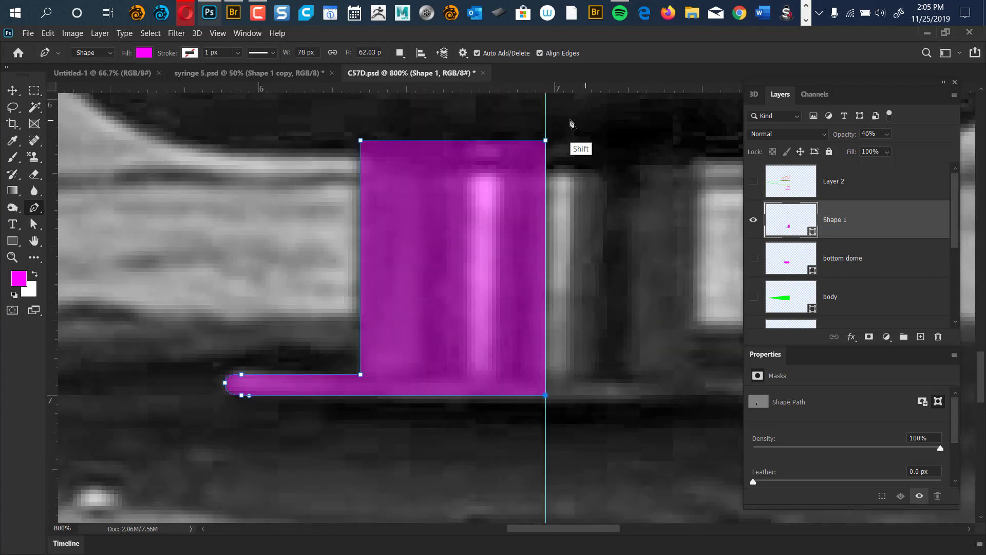
shift+click(546, 141)
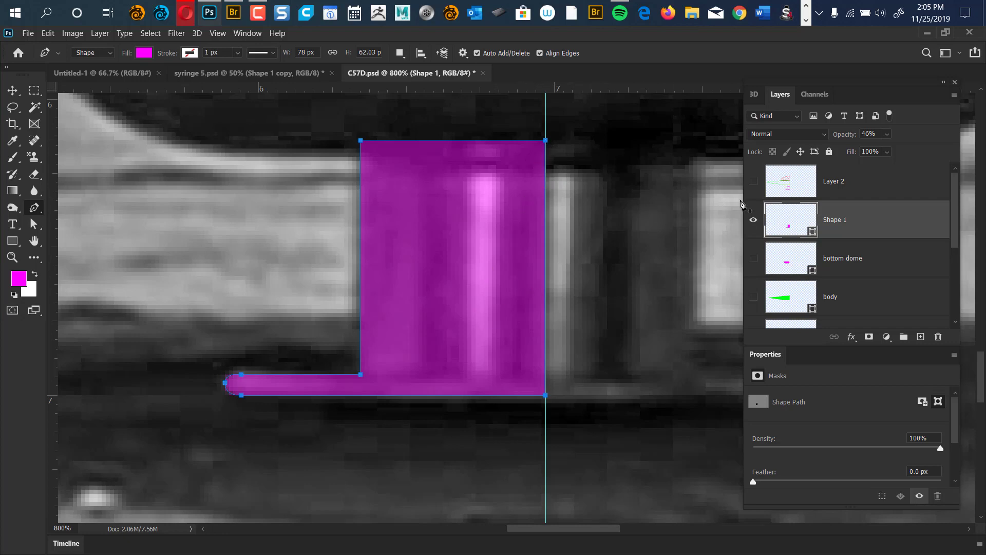
Step: Rename the new column shape's layer as "landing gear"
double_click(835, 220)
key(BackSpace)
text(landing gear)
key(Return)
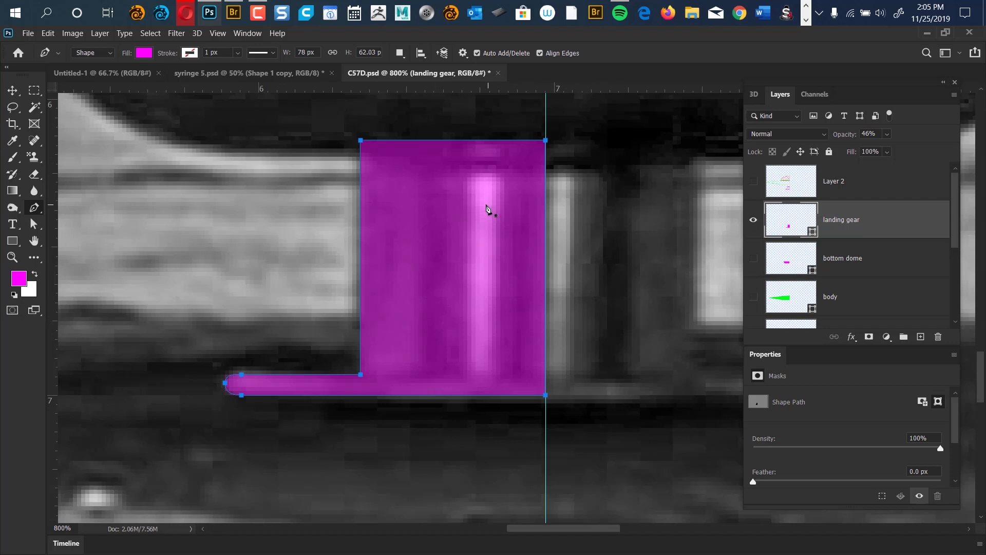
Step: Show the bottom dome, body and topo dome layers together with the landing gear, keeping the Layer 2 sketch hidden
key(ctrl+0)
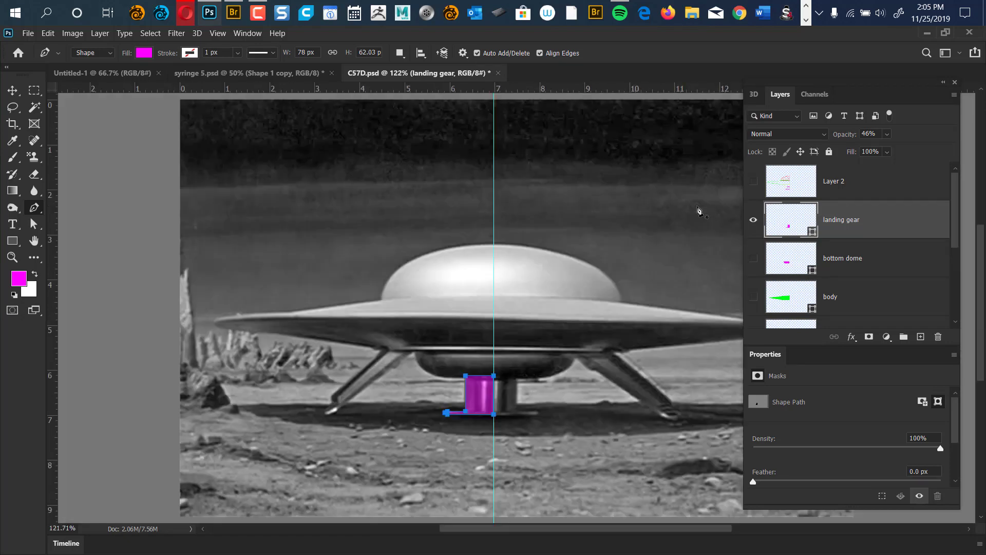
click(754, 181)
click(753, 258)
click(754, 296)
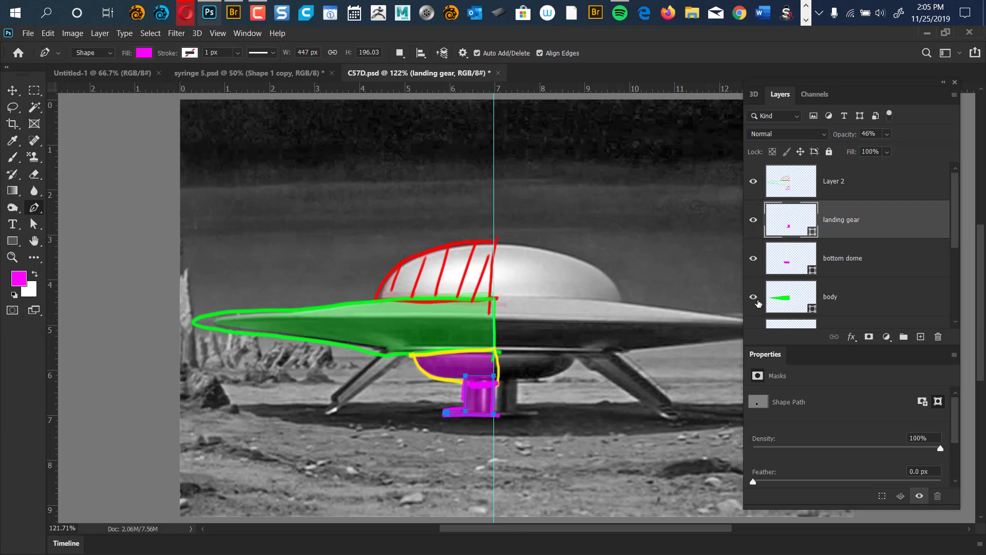
click(754, 181)
scroll(944, 262, down, 3)
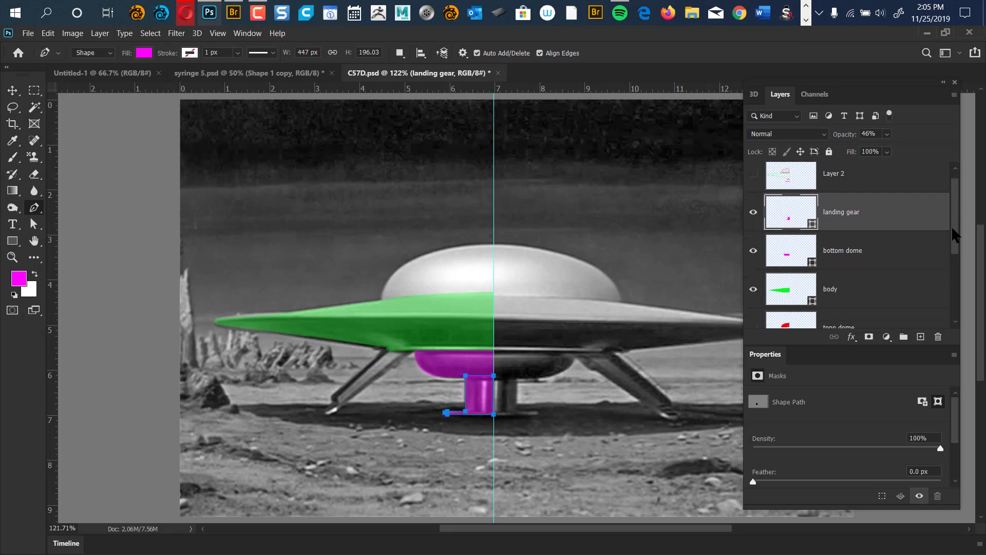
click(754, 232)
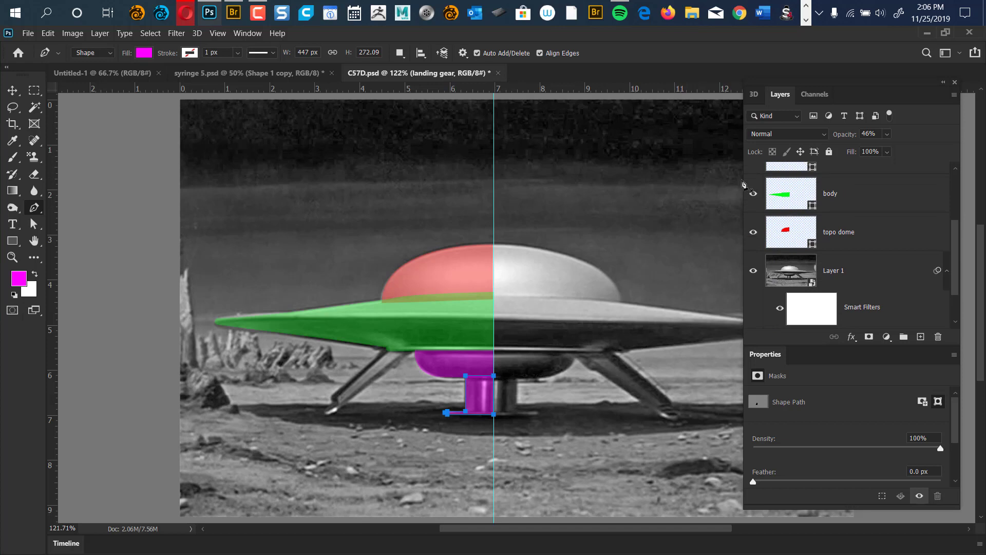
Step: Duplicate the four shape layers from landing gear through topo dome
scroll(945, 206, up, 3)
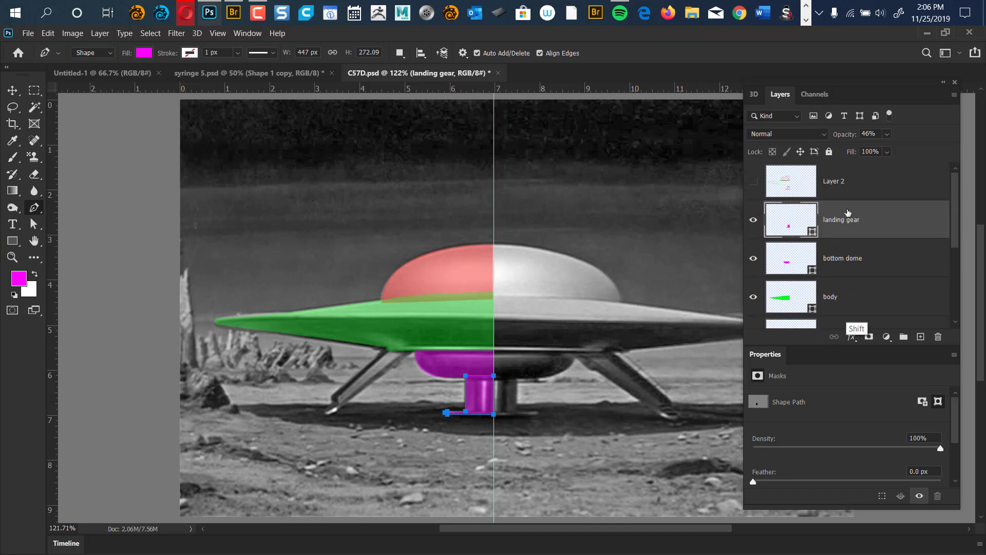
scroll(948, 247, down, 3)
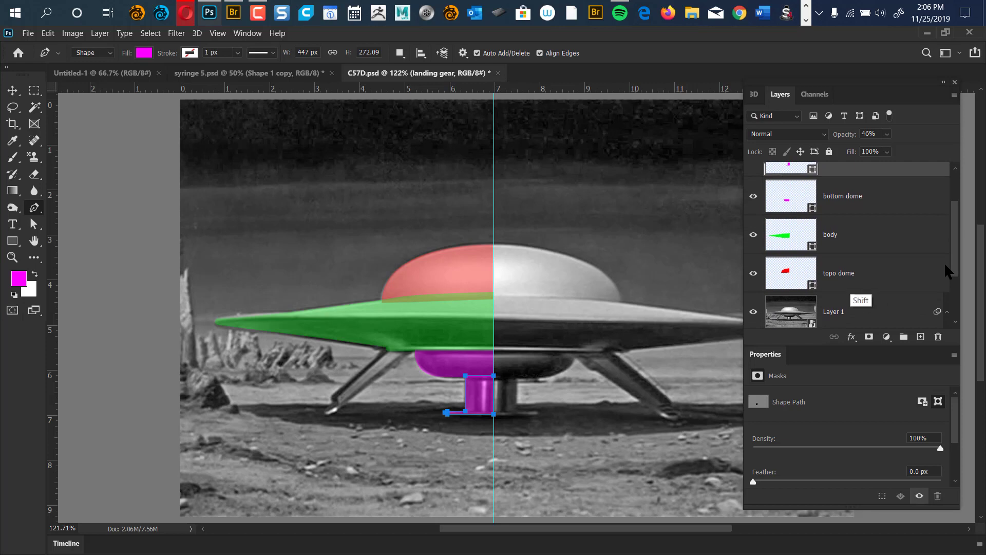
shift+click(854, 286)
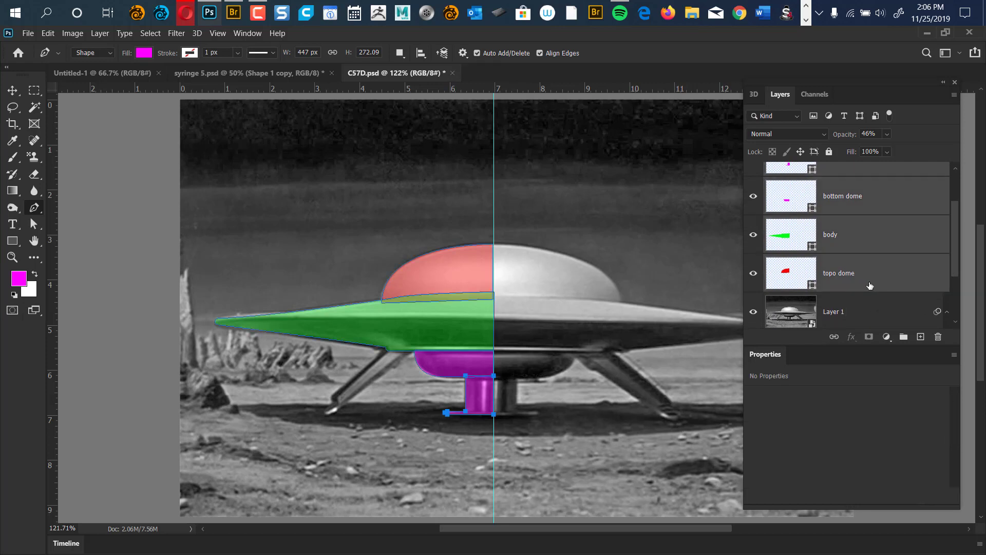
key(ctrl+j)
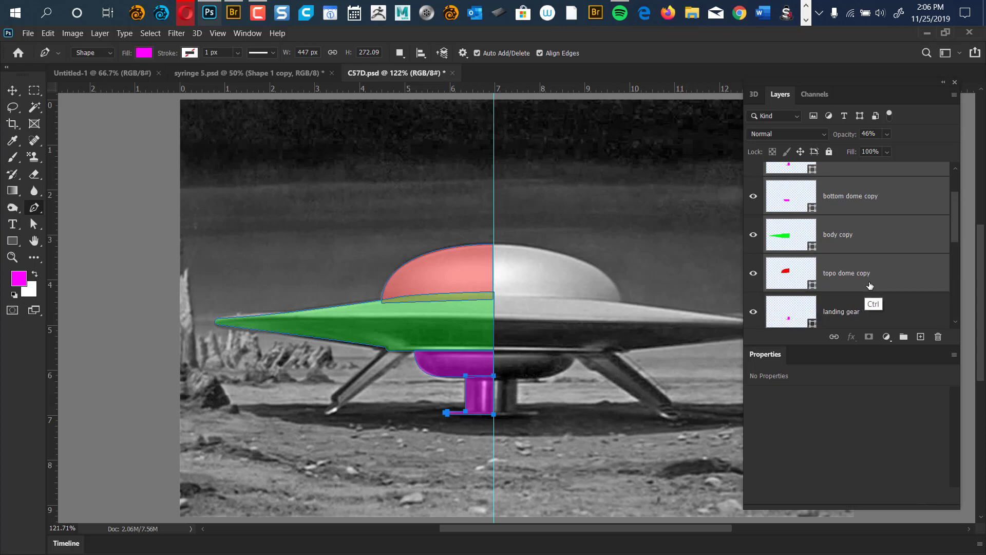
Step: Group the four original shape layers, from landing gear to topo dome, leaving their copies outside the group
drag(957, 214, 950, 267)
key(alt+bracketleft)
shift+click(874, 280)
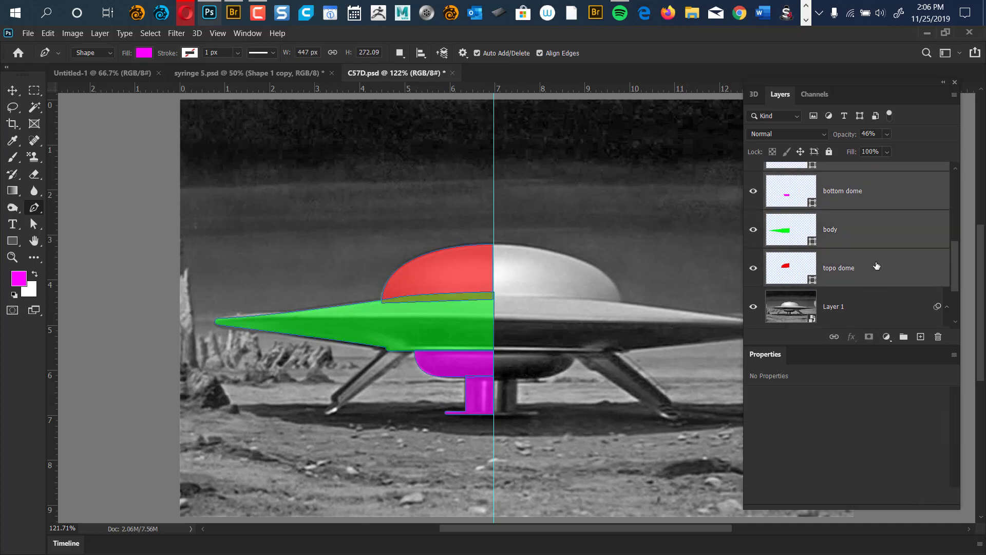
key(ctrl+g)
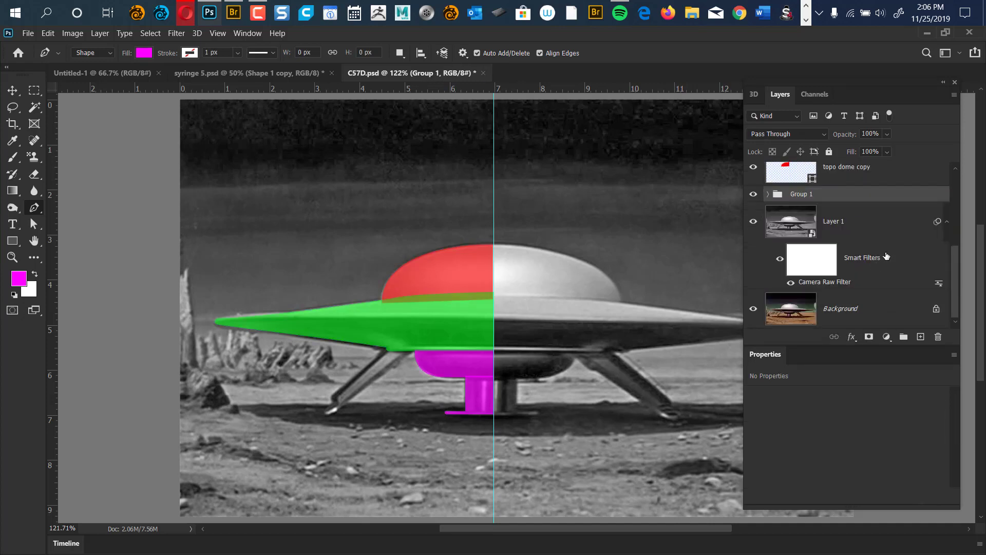
Step: Rename the group of original shape layers as "original vectors" and hide it
double_click(801, 195)
text(original vectors)
key(Return)
click(753, 194)
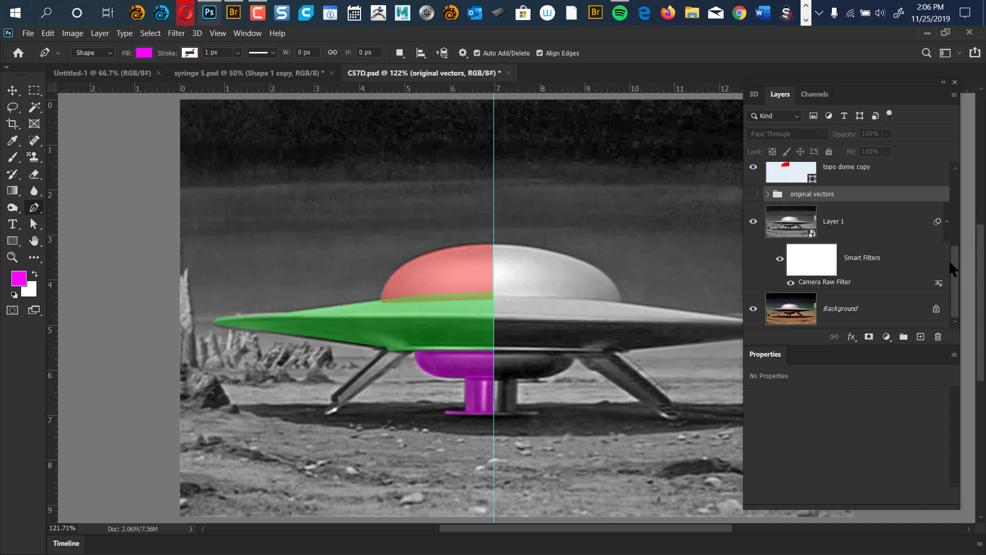
Step: Create a 3D Extrusion from the body copy layer
drag(953, 276, 949, 220)
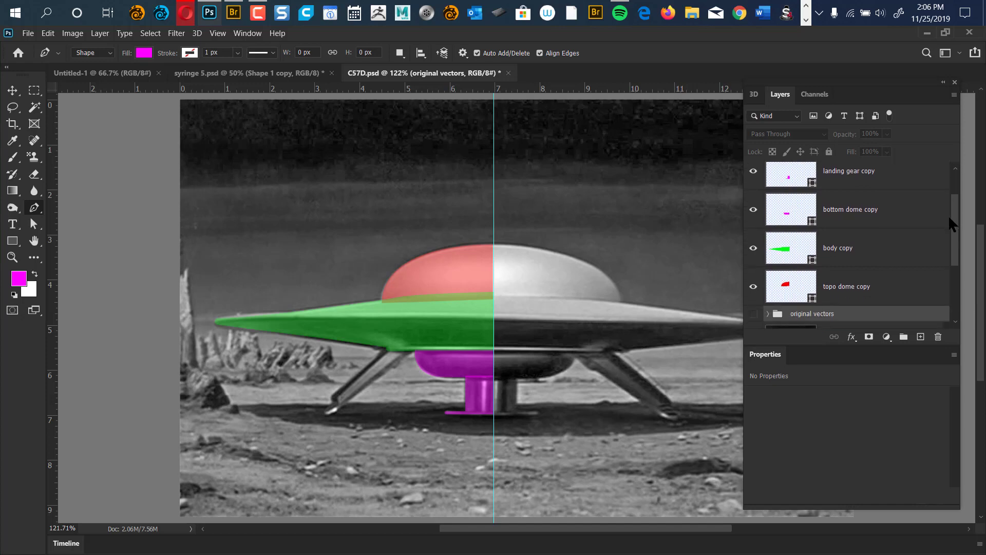
click(884, 248)
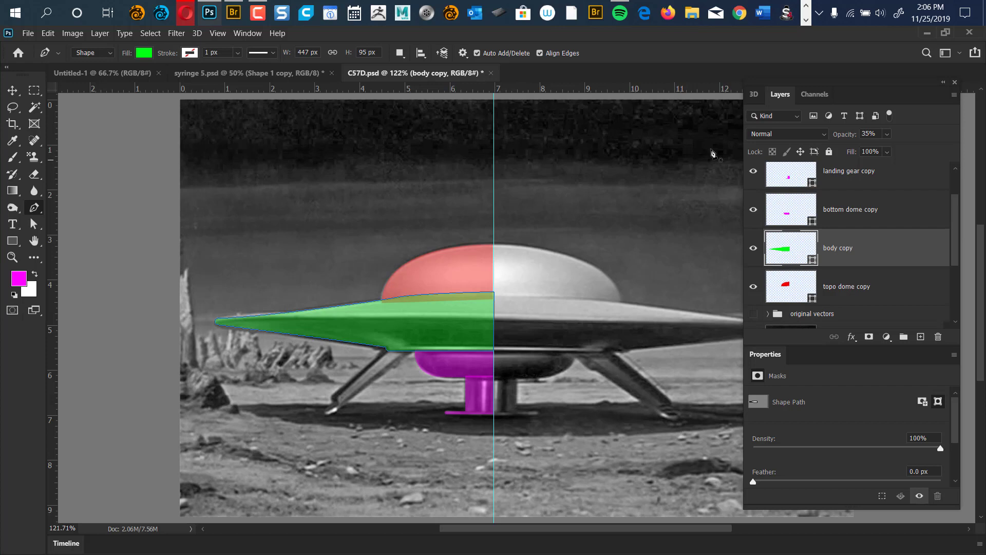
click(754, 94)
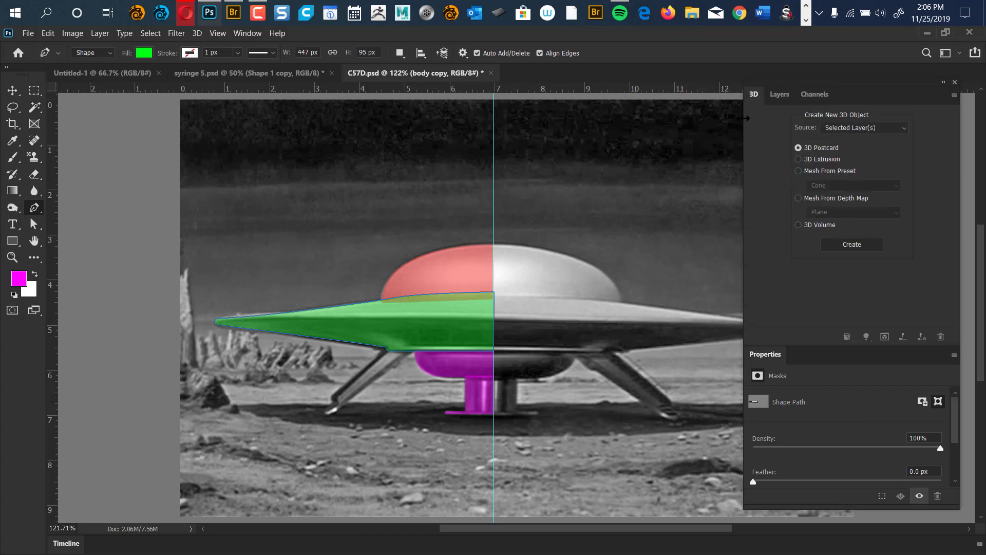
click(799, 160)
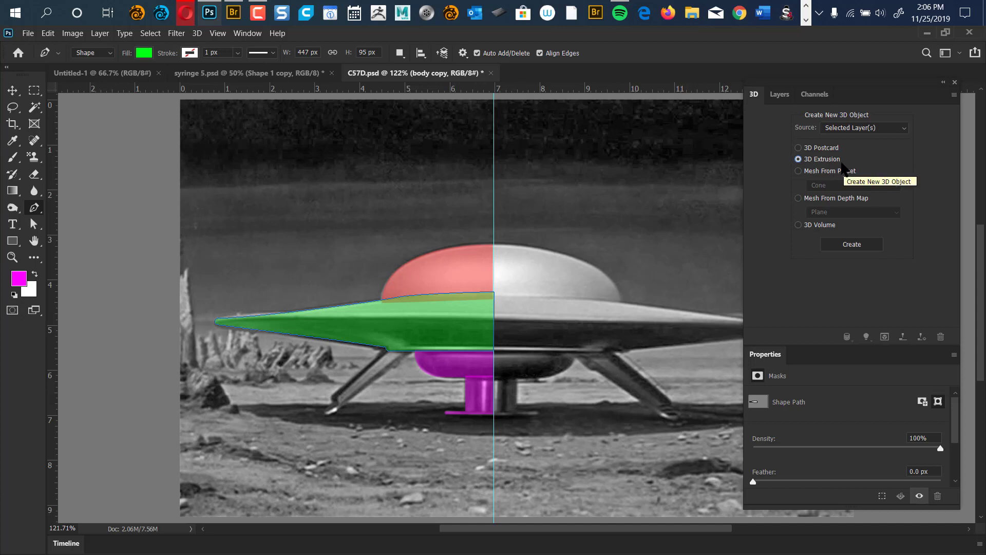
click(856, 246)
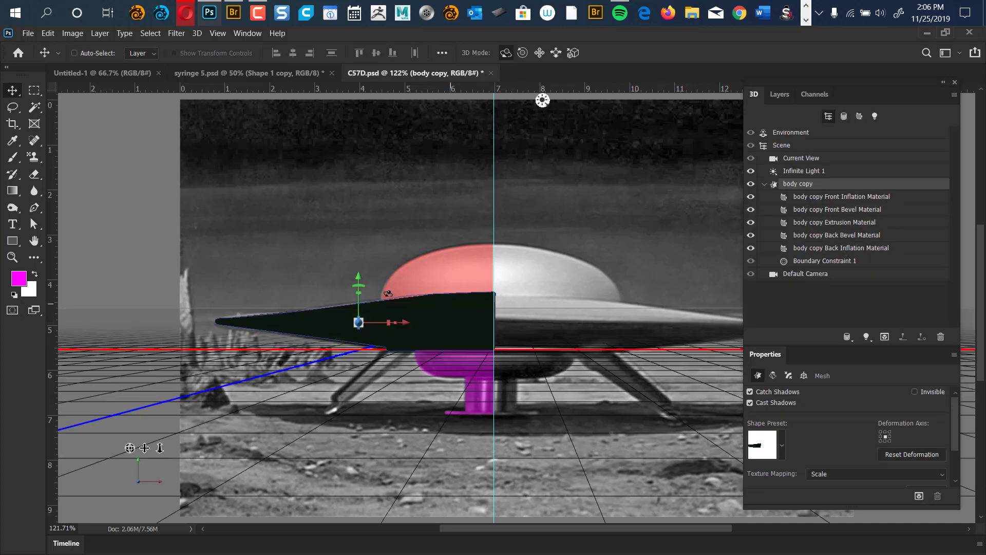
mouse_move(438, 237)
mouse_down()
mouse_move(415, 385)
mouse_move(442, 254)
mouse_up()
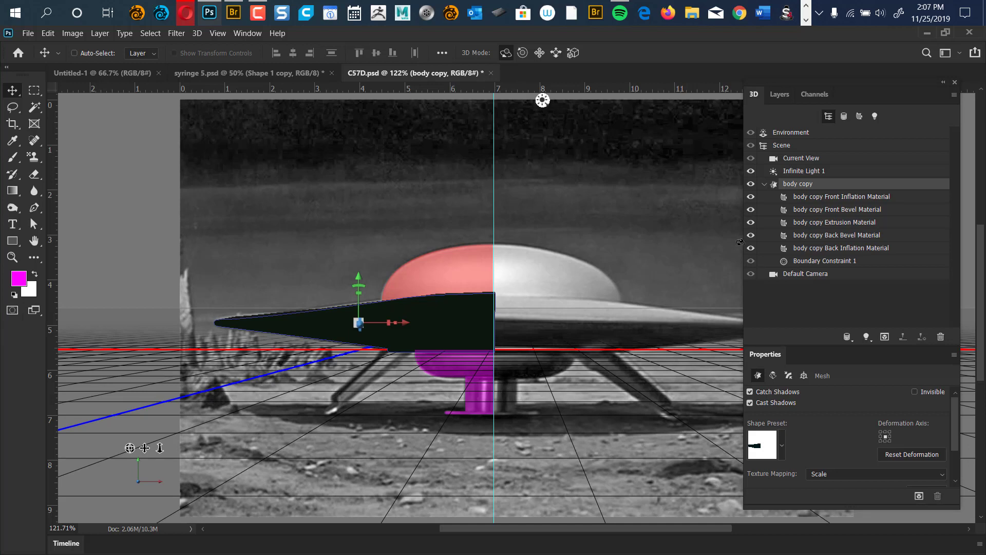
Step: Apply the full-revolve shape preset to the body copy mesh so the half profile spins around the centre guide
drag(954, 341, 954, 284)
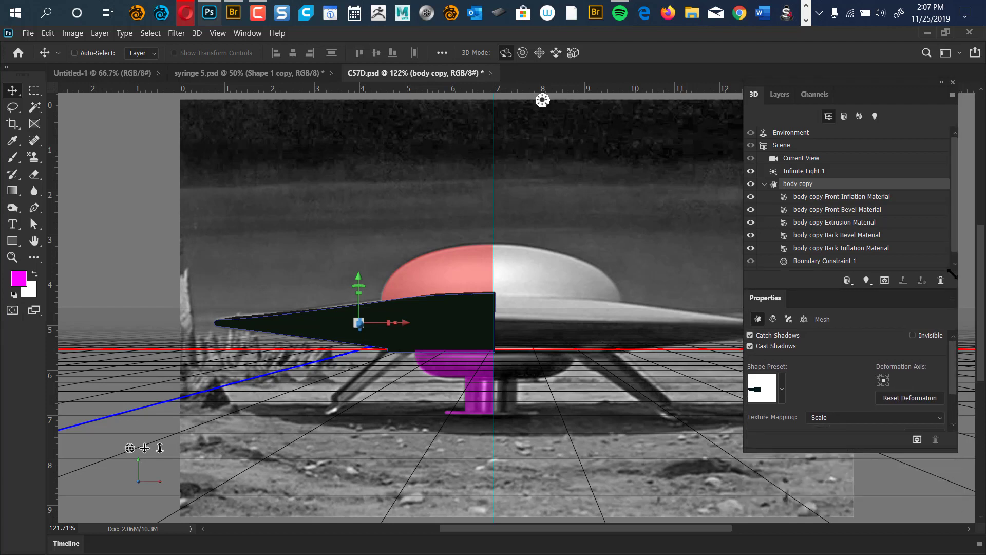
drag(954, 454, 951, 518)
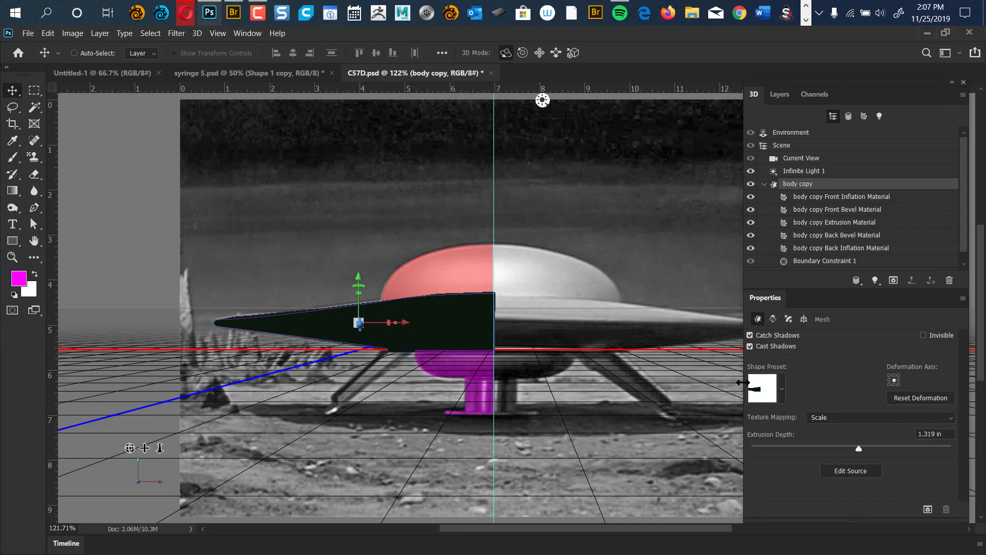
click(782, 390)
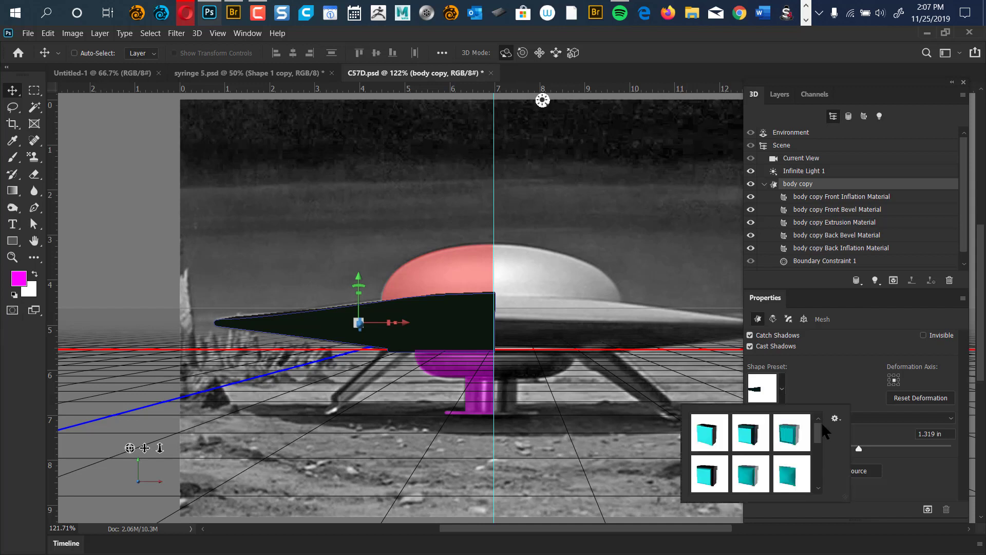
drag(819, 430, 811, 482)
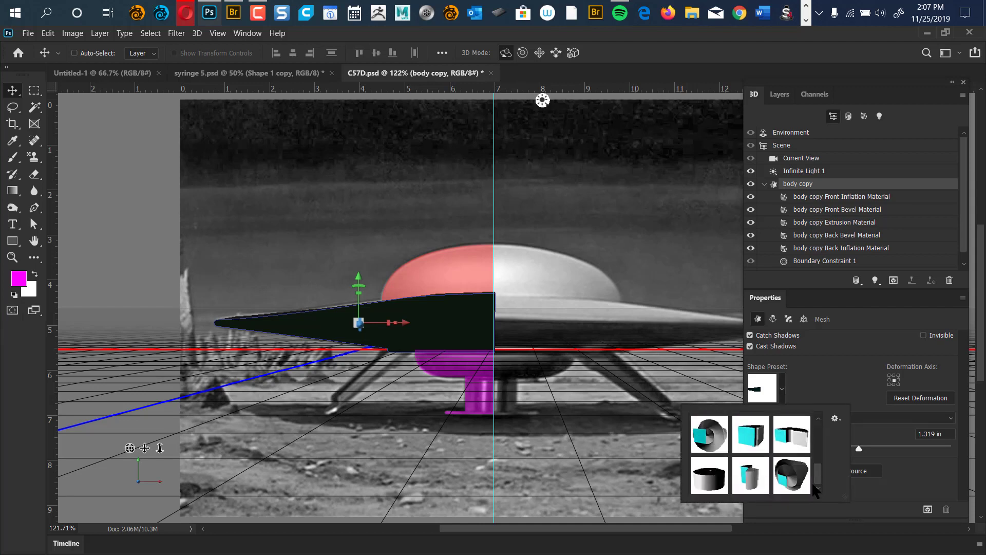
click(706, 474)
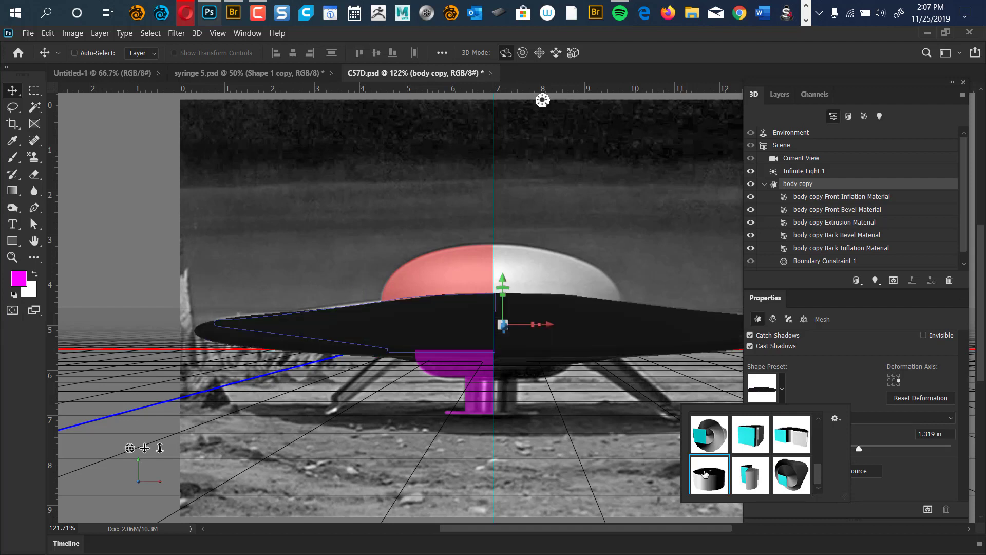
click(684, 260)
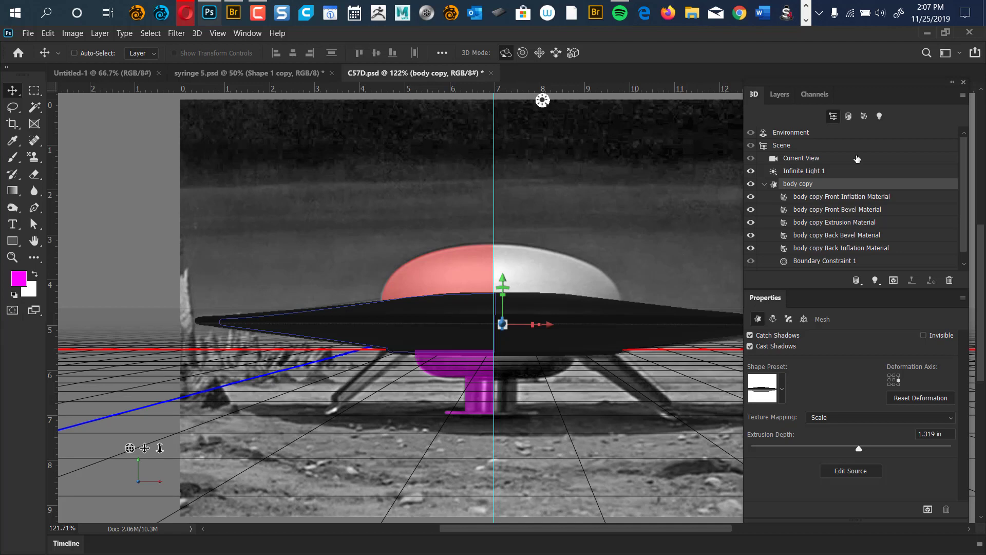
Step: Aim Infinite Light 1 from the upper left of the saucer, checking the body copy's Extrusion Material
click(853, 170)
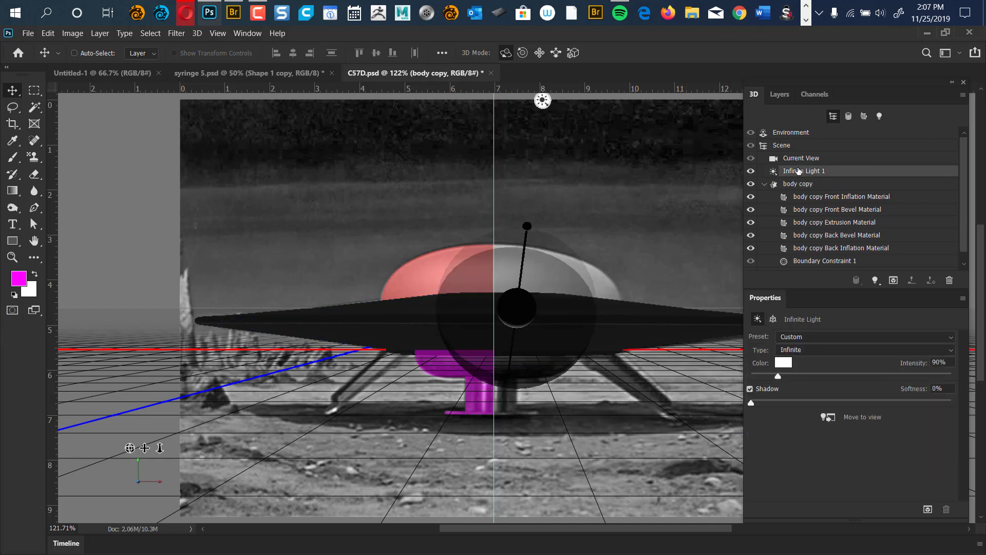
drag(548, 250, 449, 219)
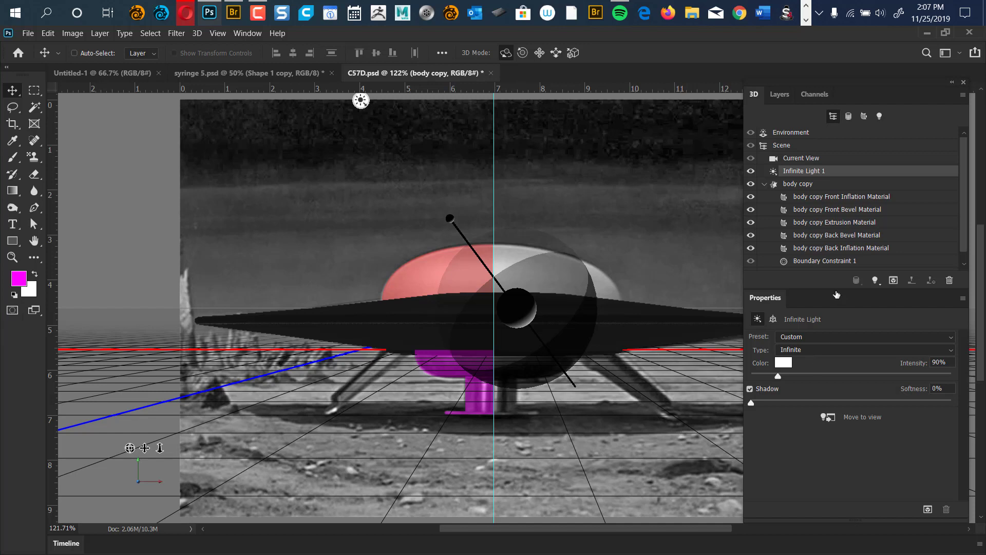
click(845, 224)
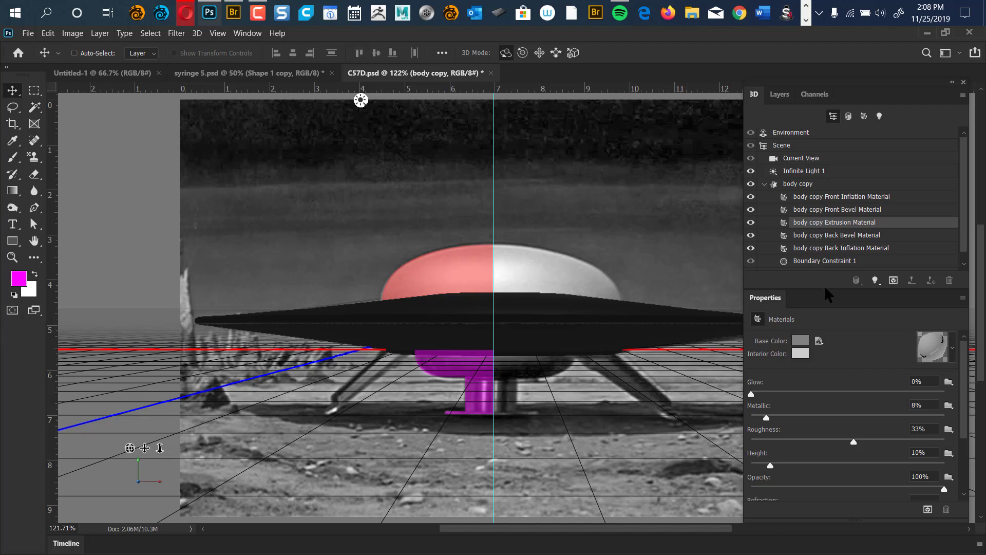
Step: Set the environment's IBL intensity to 223%, trying 327% first
click(780, 133)
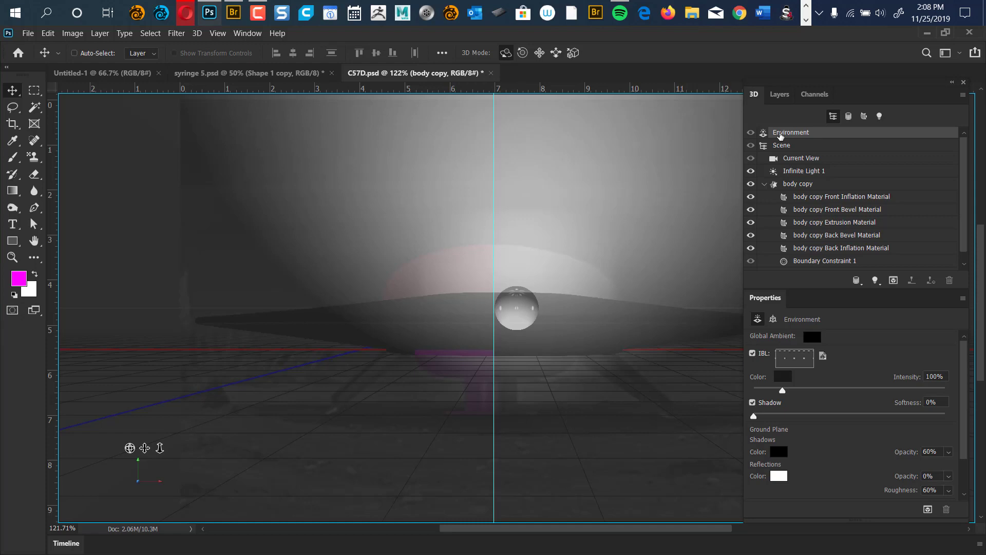
click(817, 222)
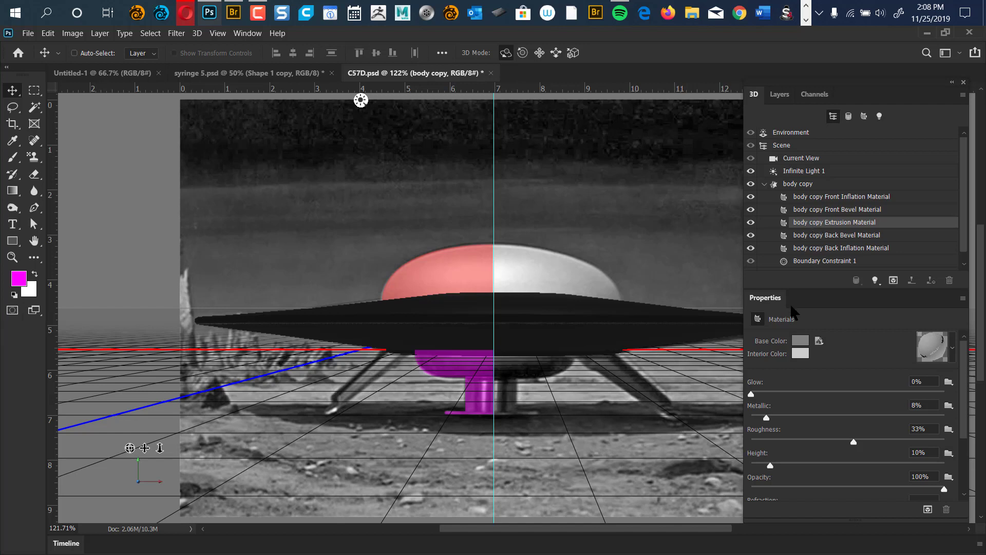
click(835, 287)
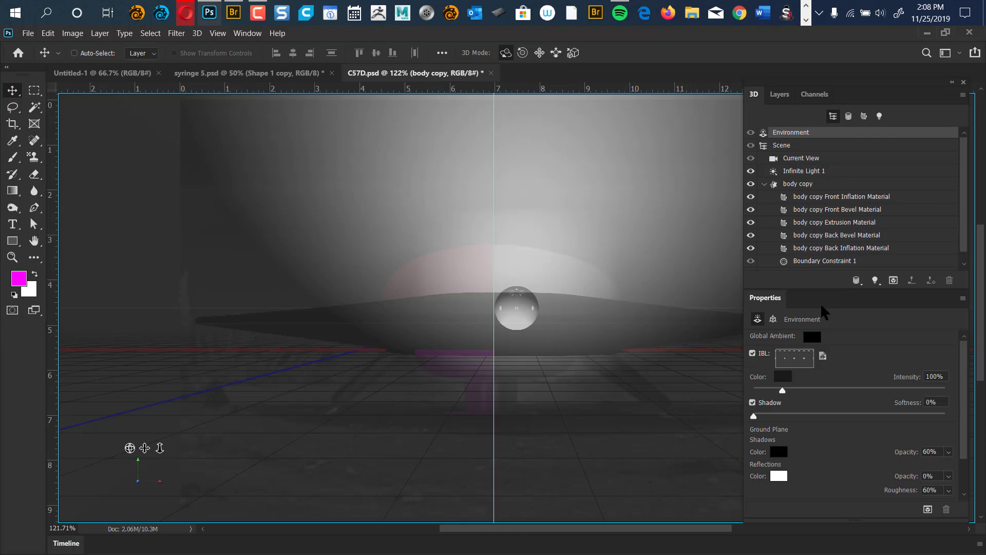
drag(782, 390, 831, 391)
click(804, 185)
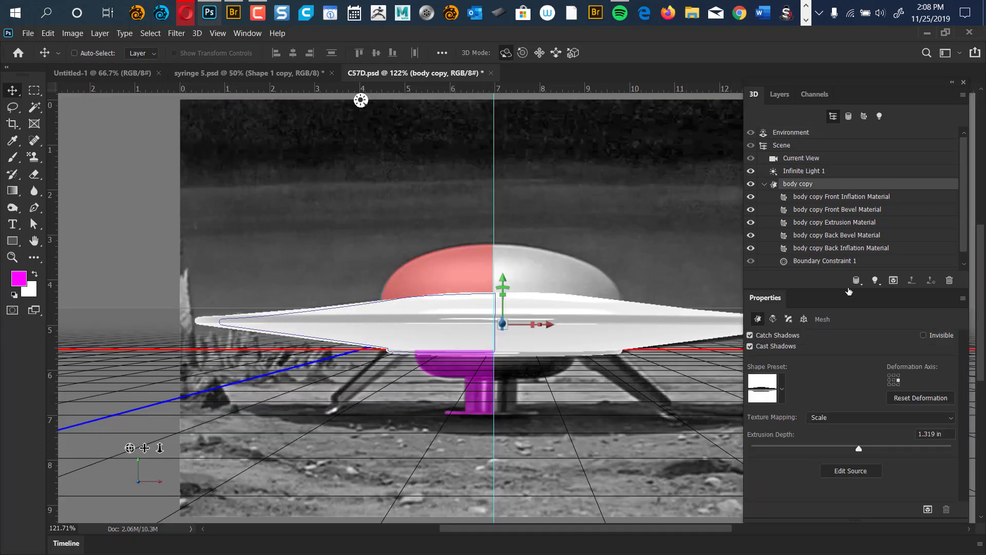
click(794, 133)
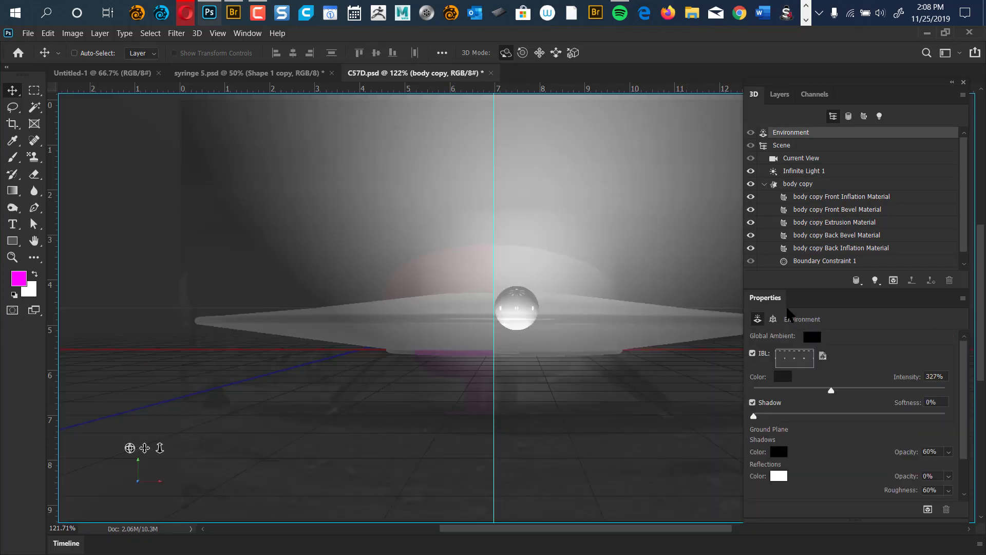
drag(831, 391, 809, 396)
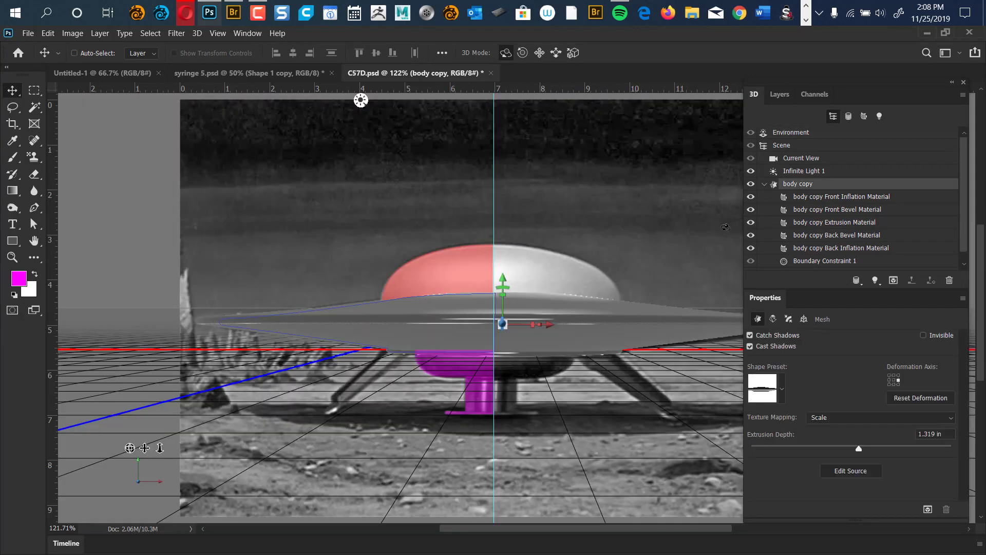
Step: Select the revolved body mesh on the canvas and rotate it slightly in the 3D scene
click(603, 324)
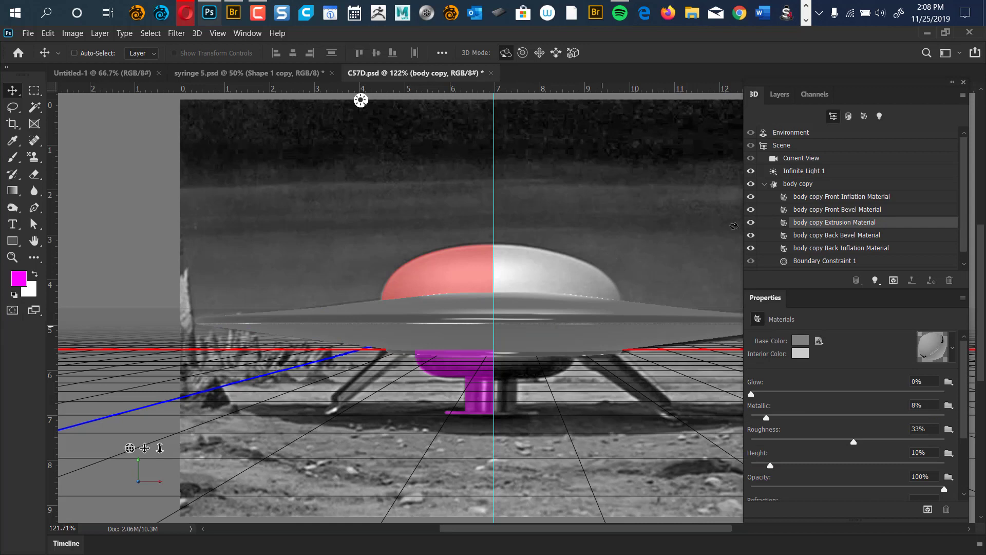
click(801, 186)
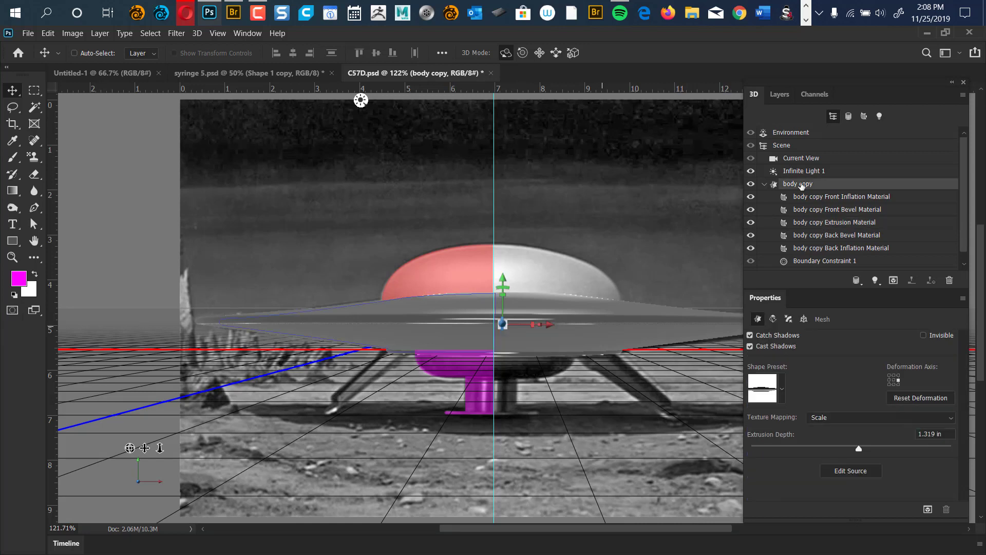
click(836, 226)
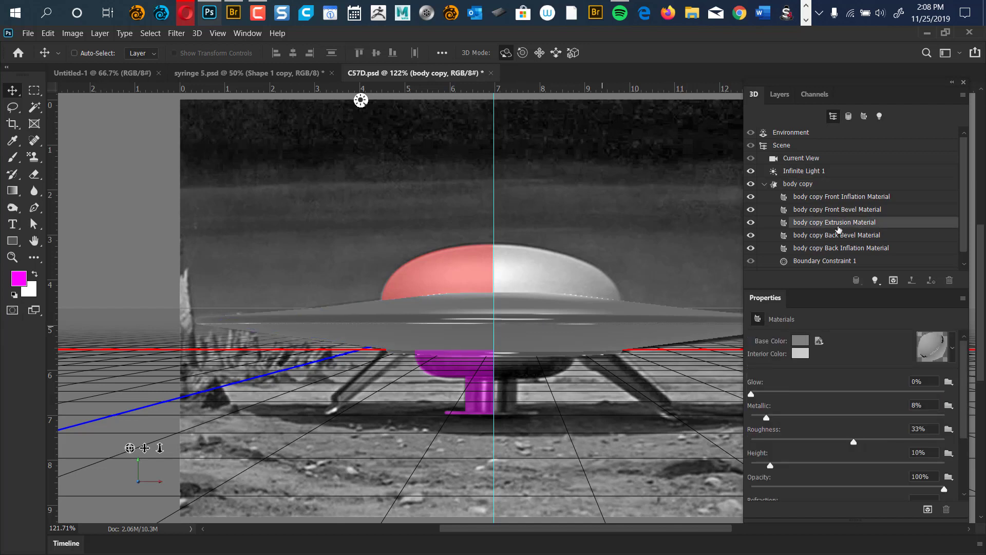
click(622, 269)
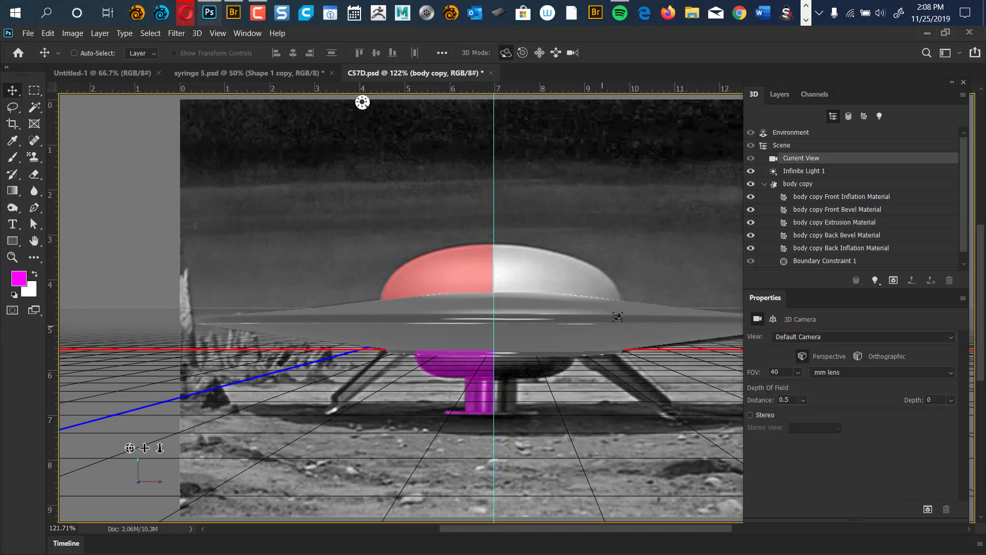
click(615, 319)
drag(615, 319, 648, 250)
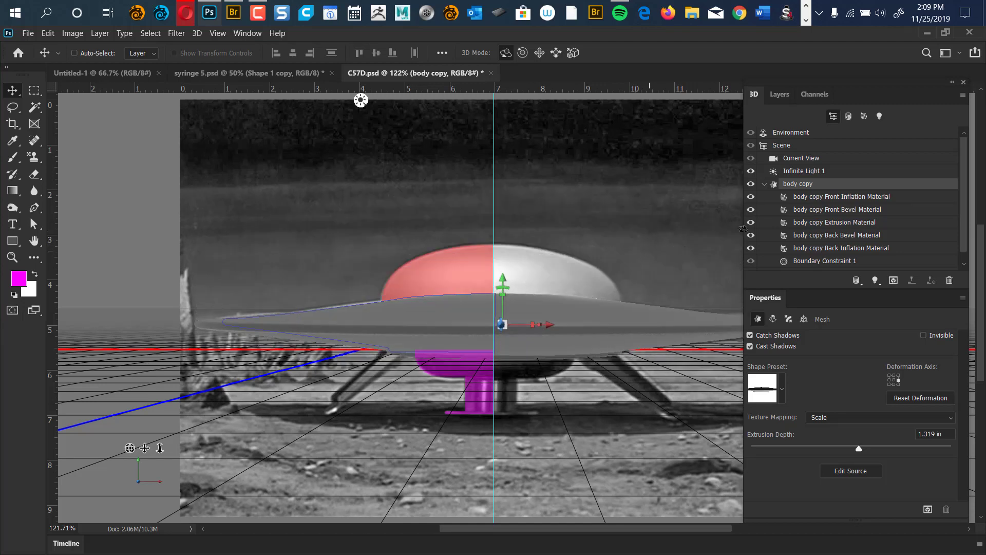
Step: Turn off the environment's image-based light (IBL)
click(796, 132)
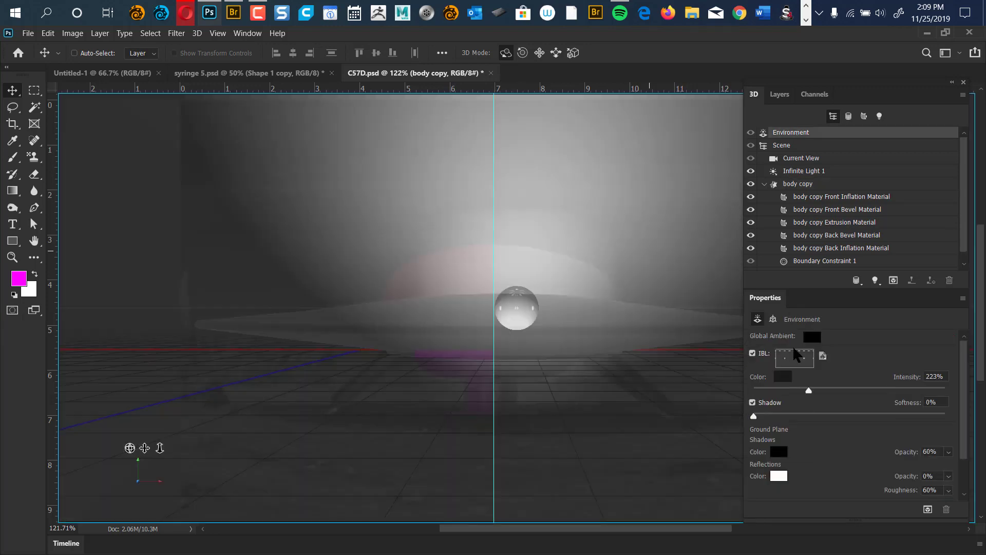
click(753, 354)
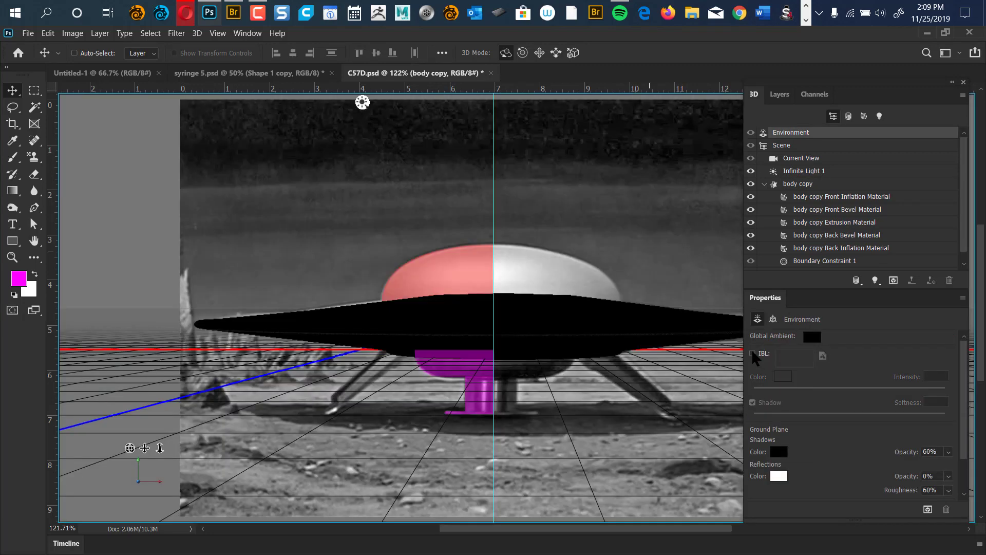
Step: Swing Infinite Light 1 further toward the saucer's left side and set its intensity to 233%
click(802, 173)
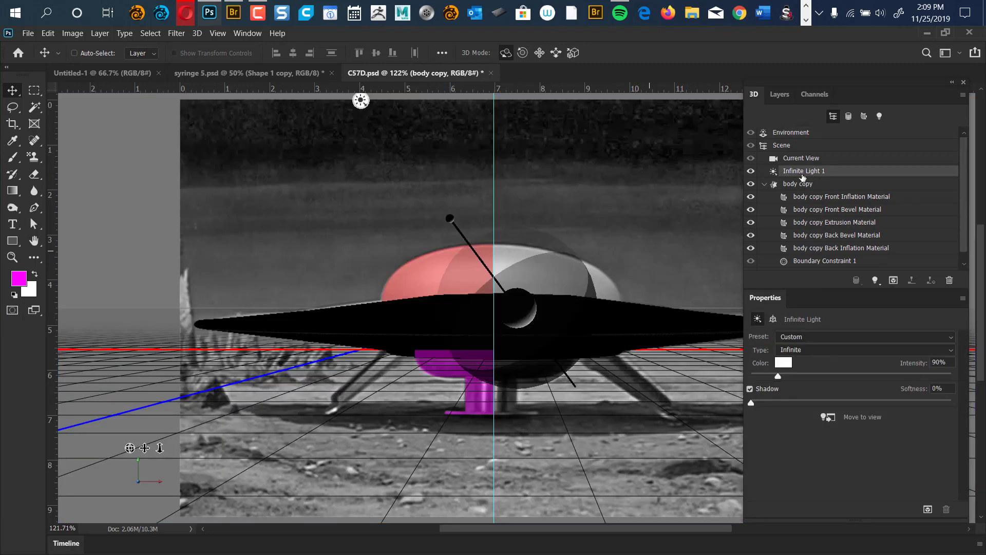
mouse_move(485, 242)
mouse_down()
mouse_move(562, 358)
mouse_move(514, 241)
mouse_move(432, 221)
mouse_move(438, 232)
mouse_up()
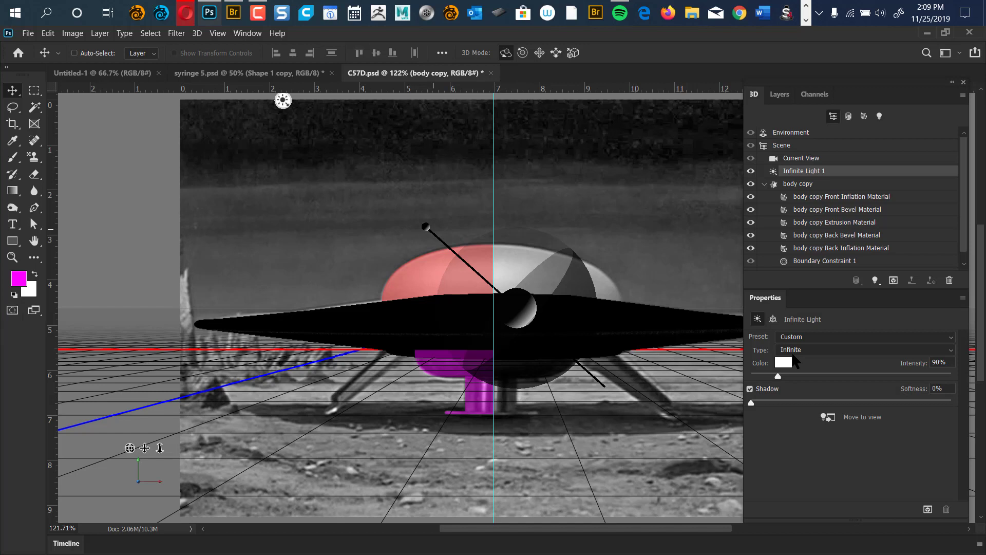
drag(779, 376, 814, 382)
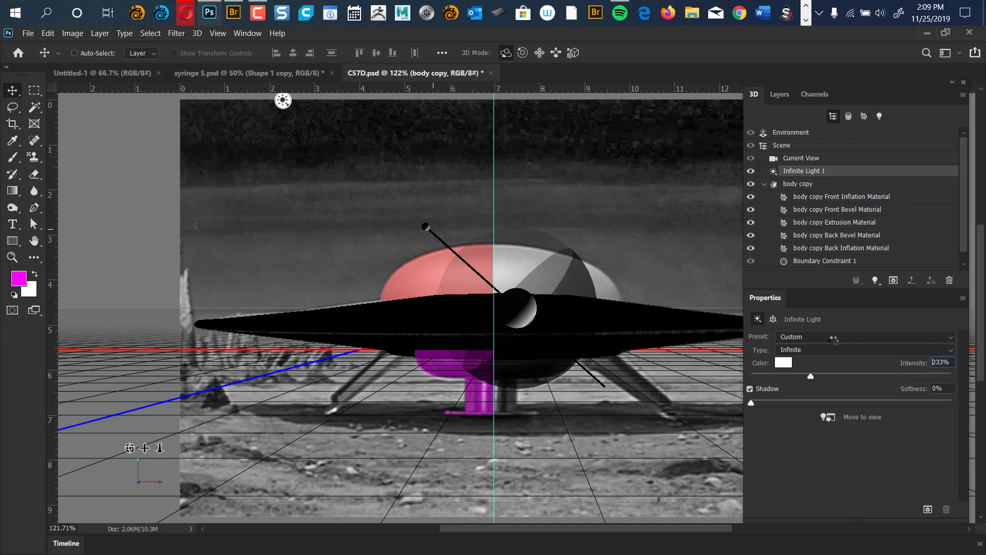
Step: Review the body copy's Extrusion Material properties, from base colour down to refraction
click(835, 222)
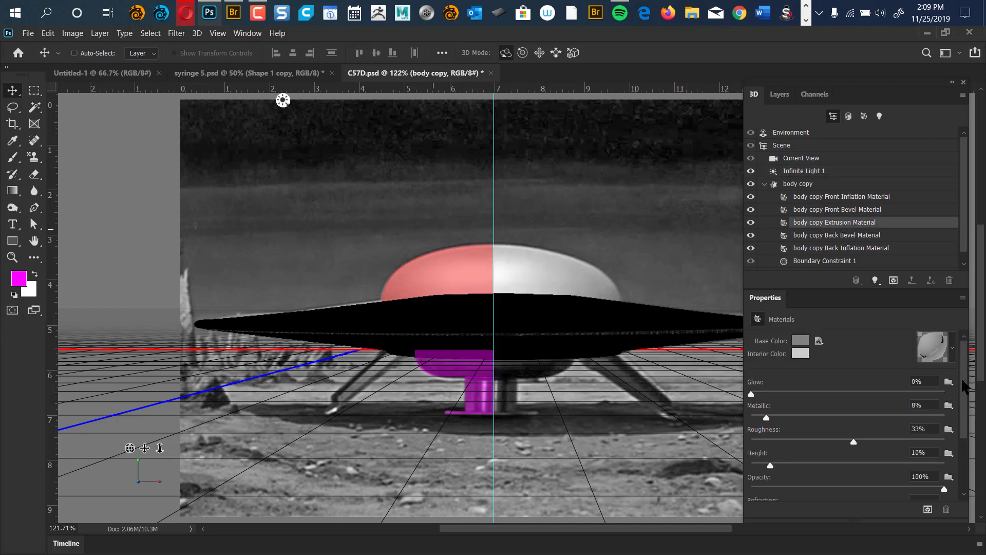
scroll(961, 405, down, 3)
drag(962, 410, 971, 375)
scroll(962, 398, down, 2)
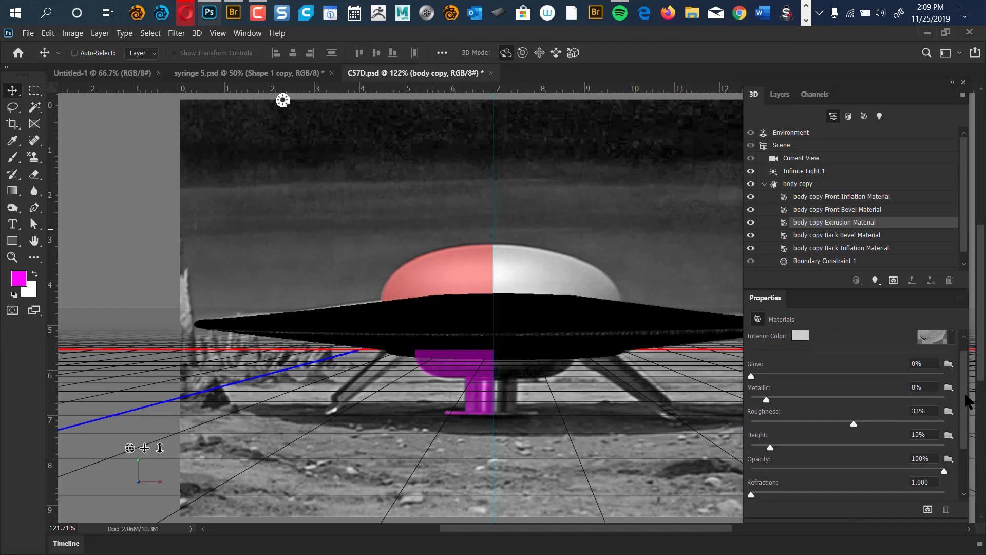
drag(963, 399, 964, 393)
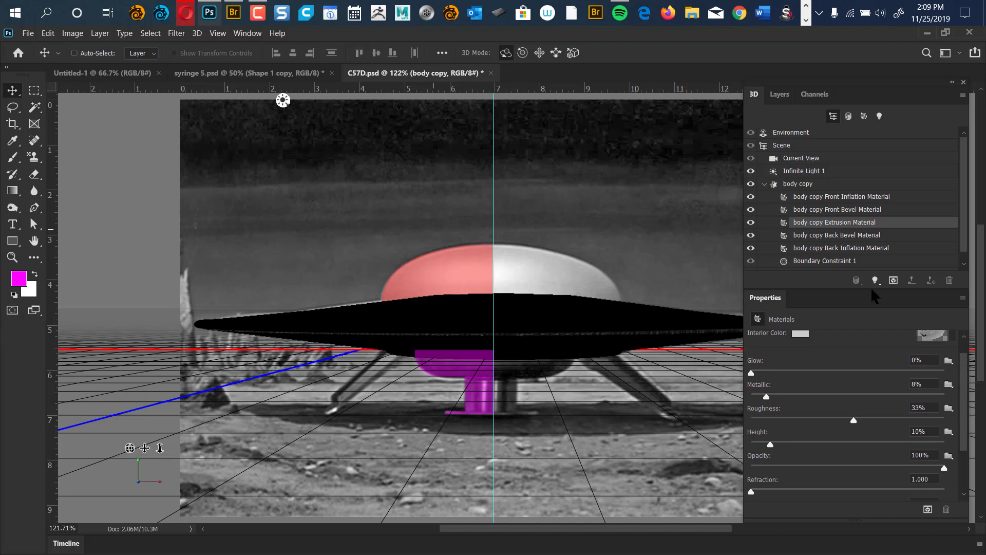
Step: Change the base colour of the body copy's Extrusion Material to a light neutral grey
click(843, 198)
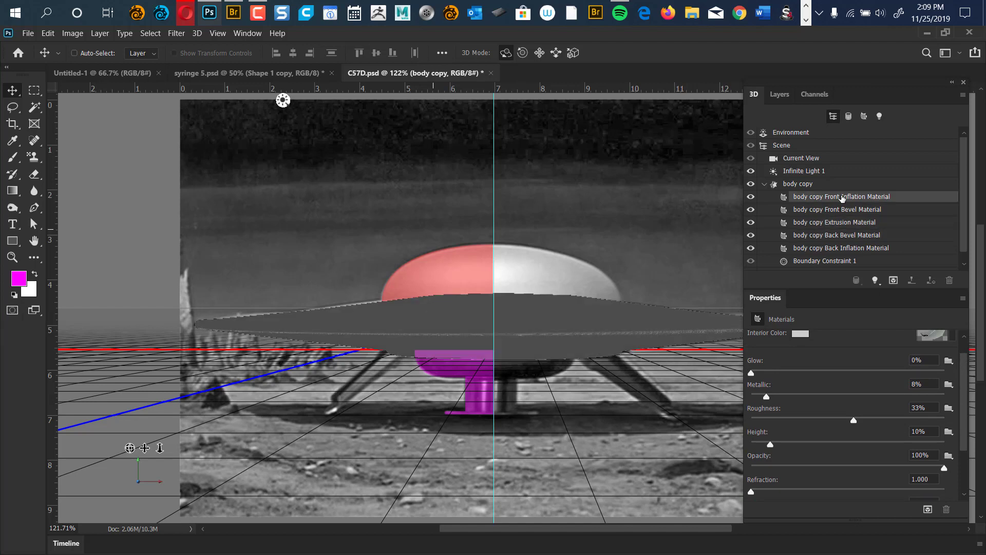
click(842, 197)
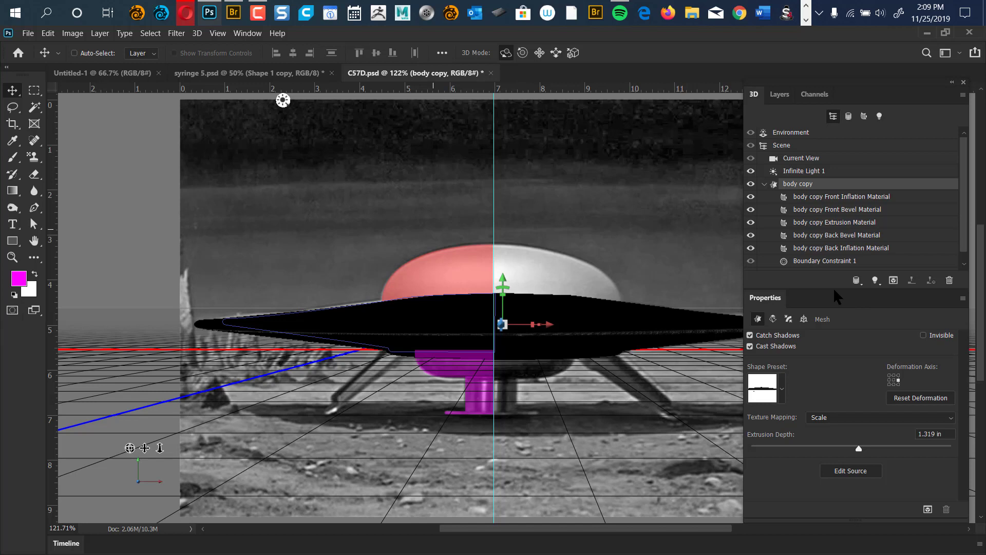
click(855, 223)
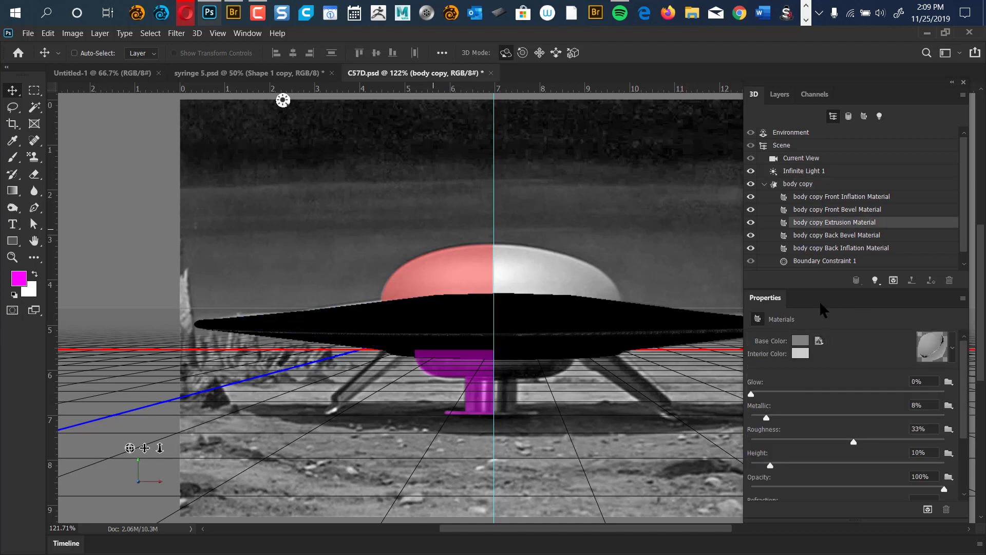
click(800, 340)
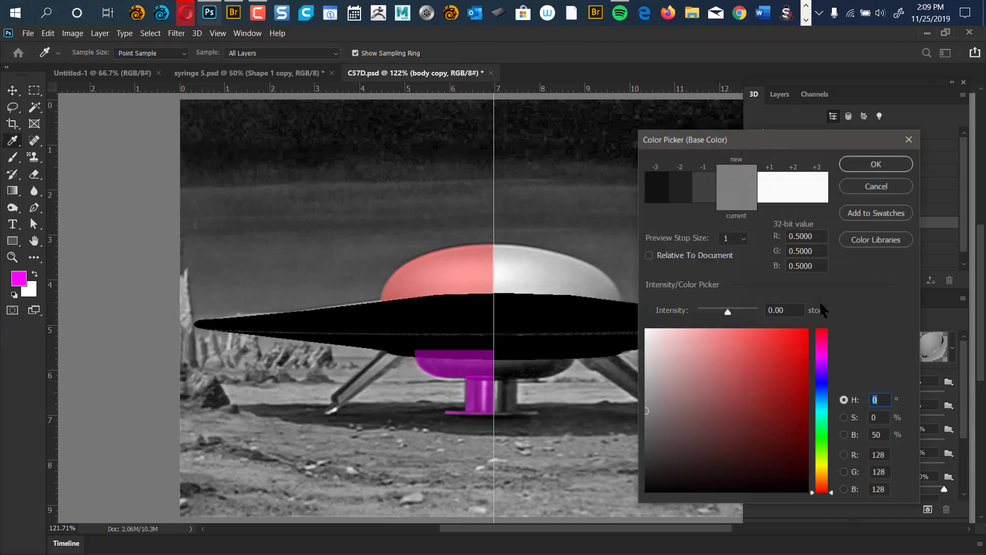
drag(771, 147, 754, 132)
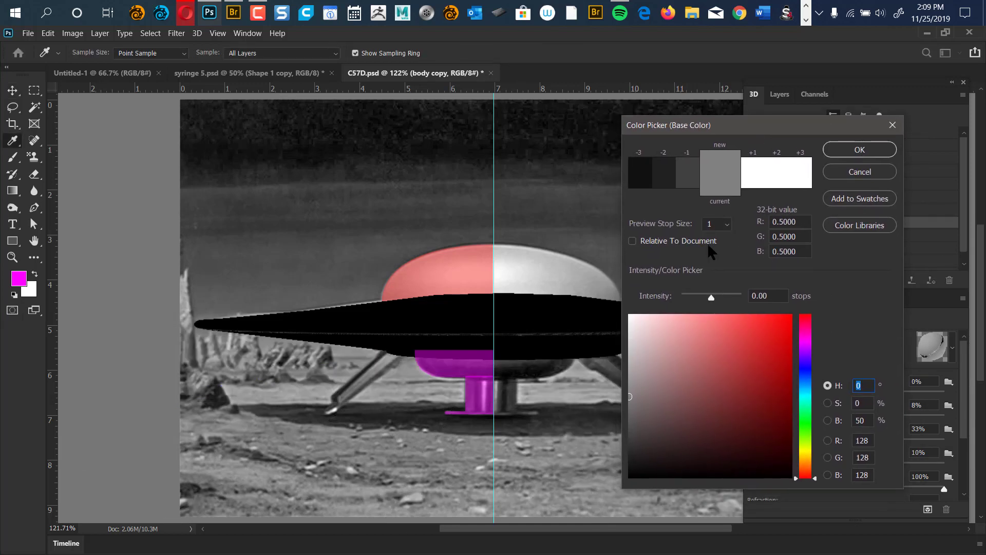
drag(685, 330, 750, 339)
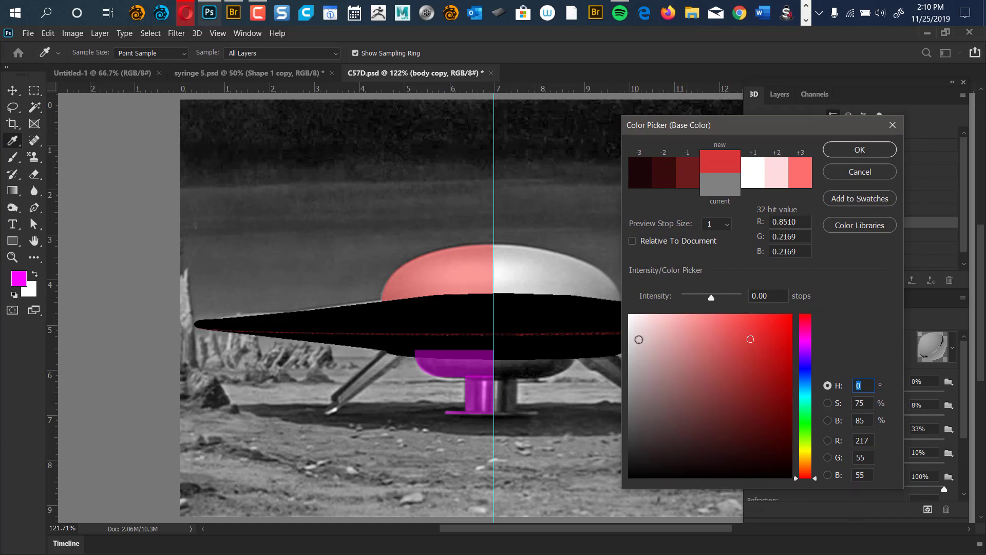
mouse_move(639, 338)
mouse_down()
mouse_move(641, 324)
mouse_move(629, 337)
mouse_up()
click(844, 156)
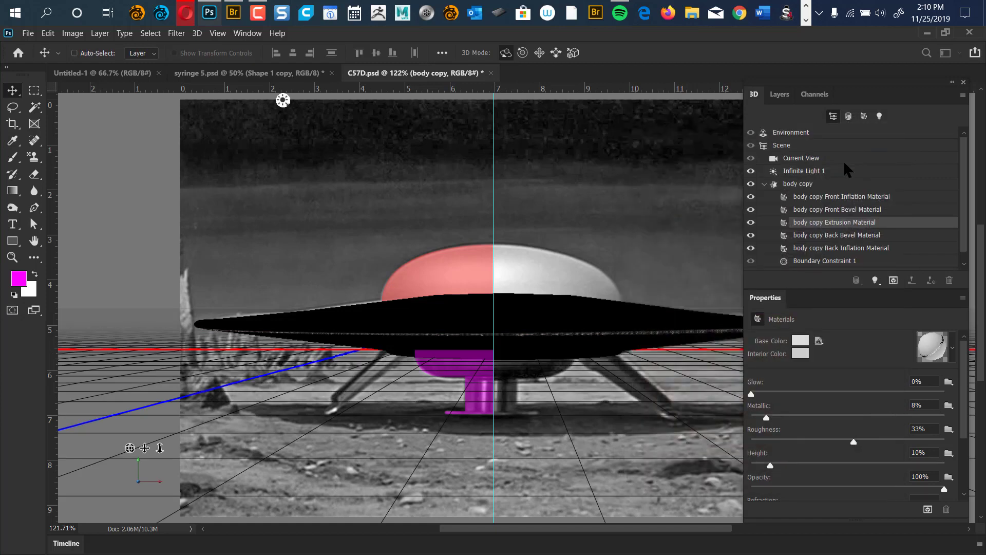
Step: Turn the environment's image-based light (IBL) back on and reselect the body copy mesh
click(791, 132)
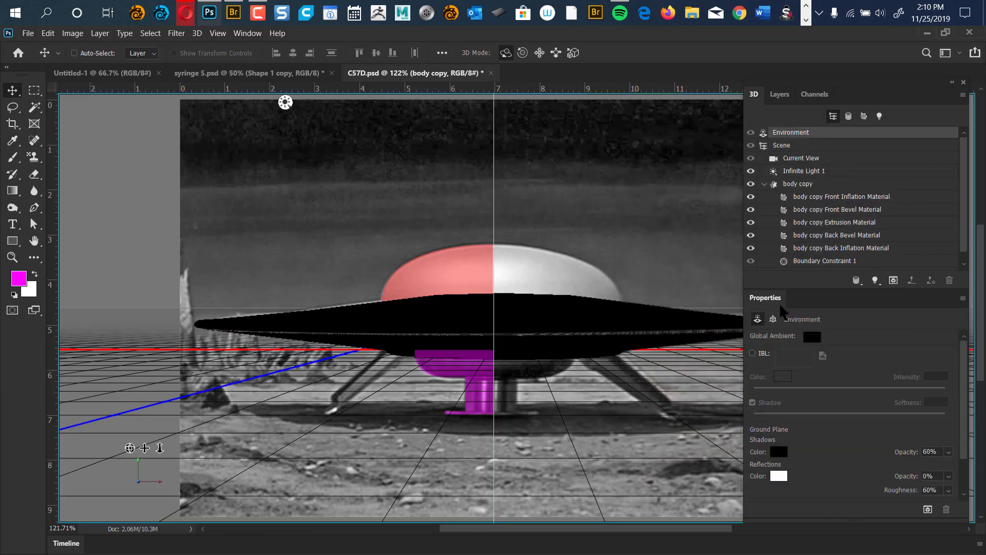
click(752, 353)
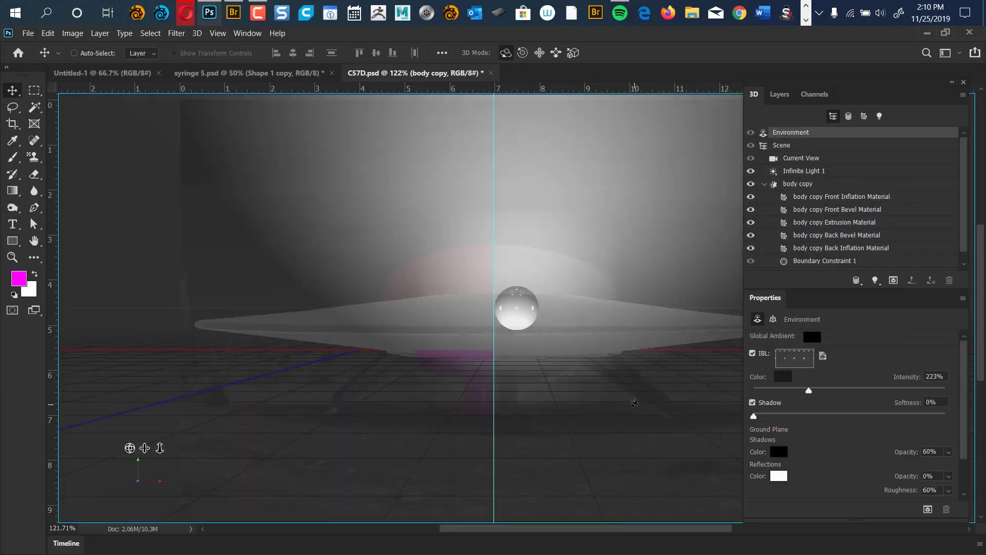
click(724, 328)
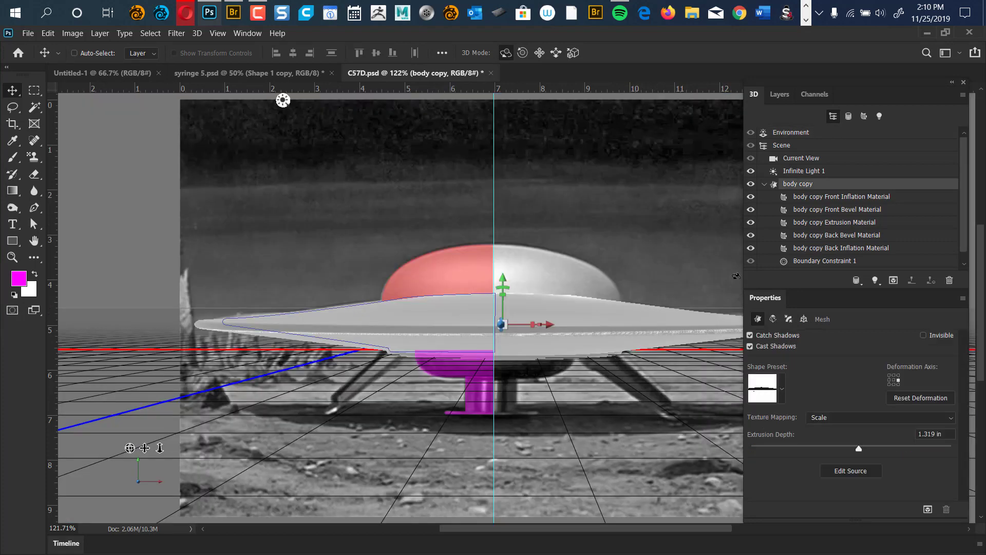
Step: Recheck the body copy's Extrusion Material and rotate the body mesh slightly in the 3D scene
click(852, 224)
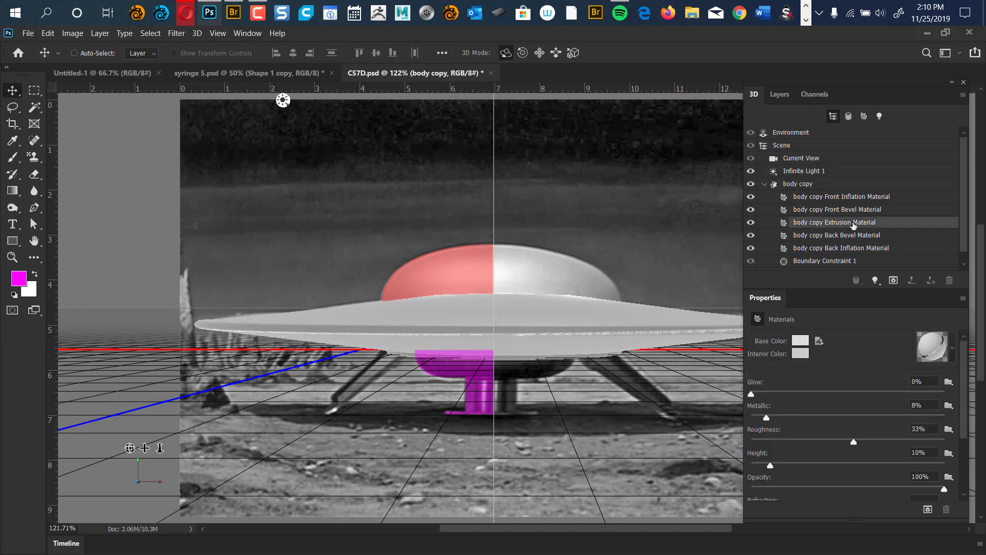
scroll(963, 241, down, 1)
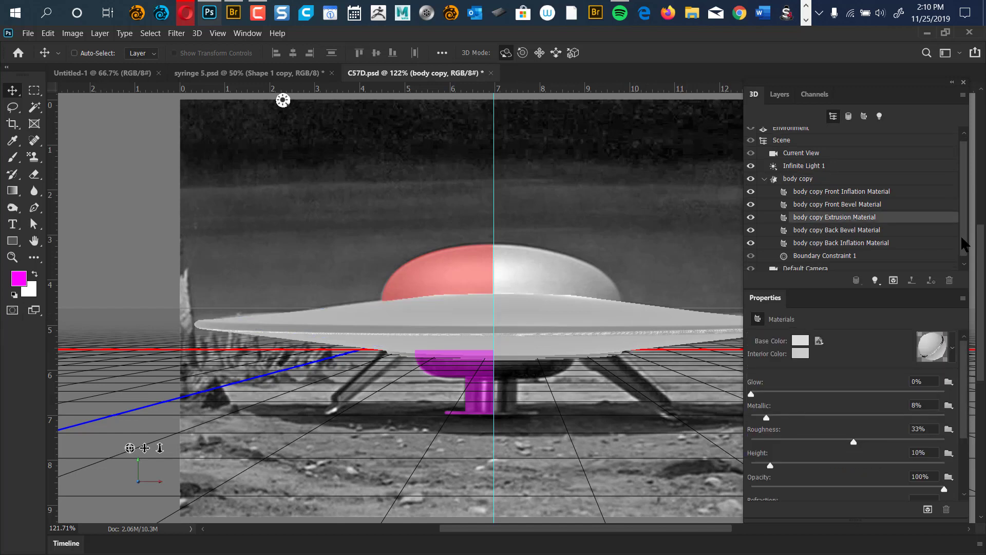
scroll(962, 244, up, 1)
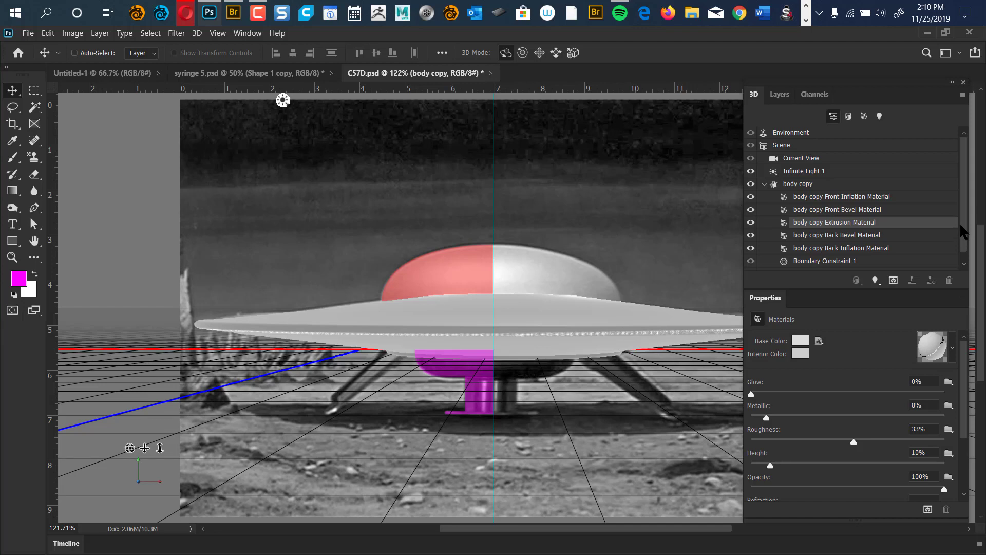
click(646, 303)
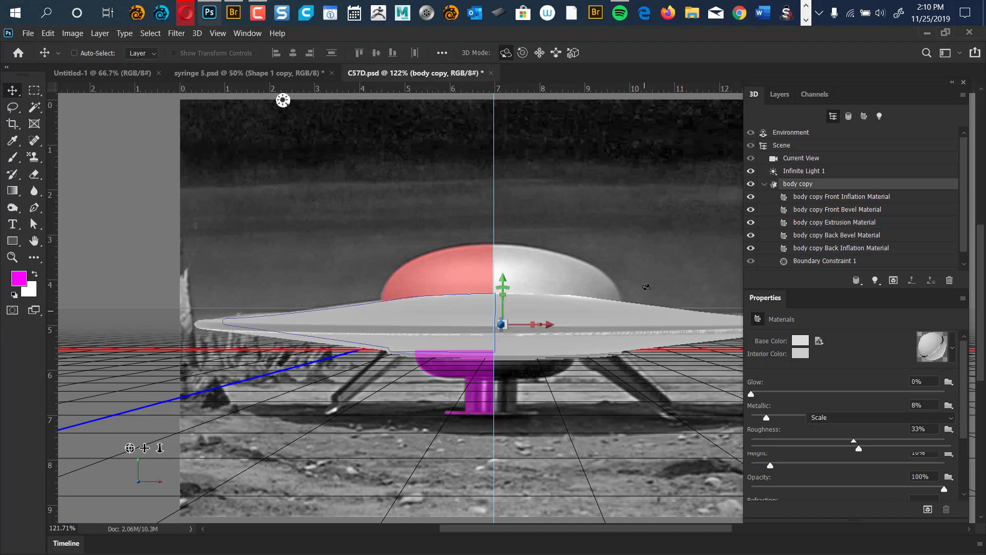
drag(646, 262, 738, 222)
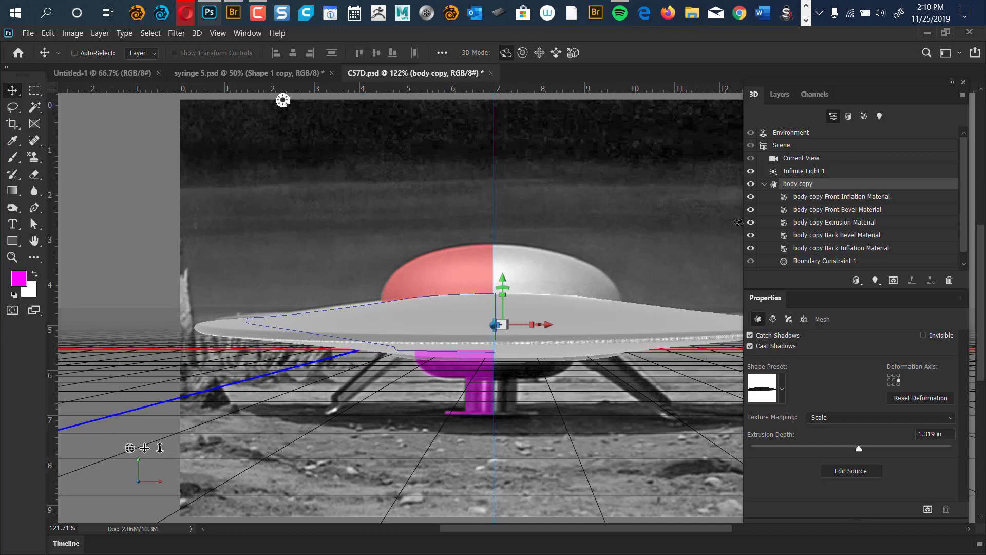
Step: Set the environment's IBL intensity to 175% and rotate the body mesh to judge its shading
click(738, 222)
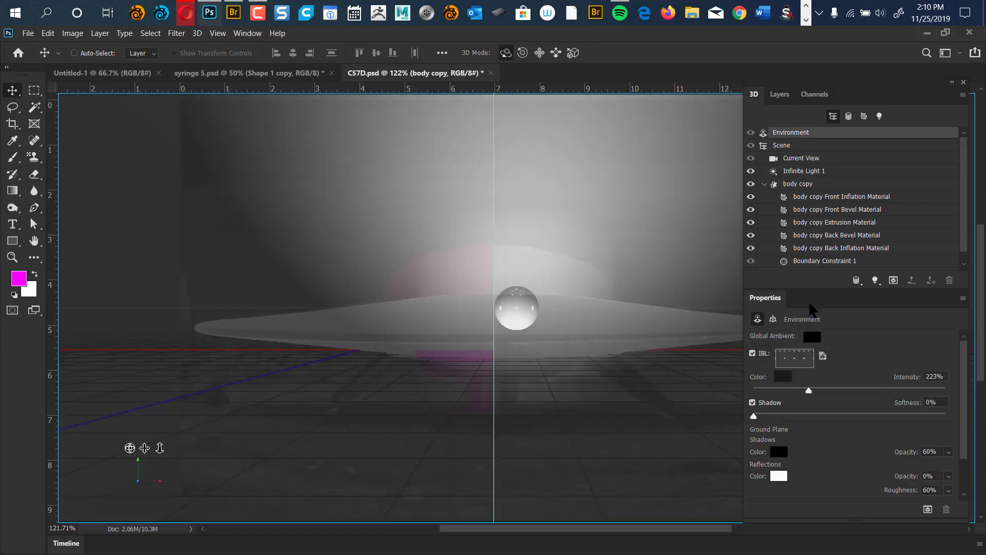
drag(808, 391, 798, 394)
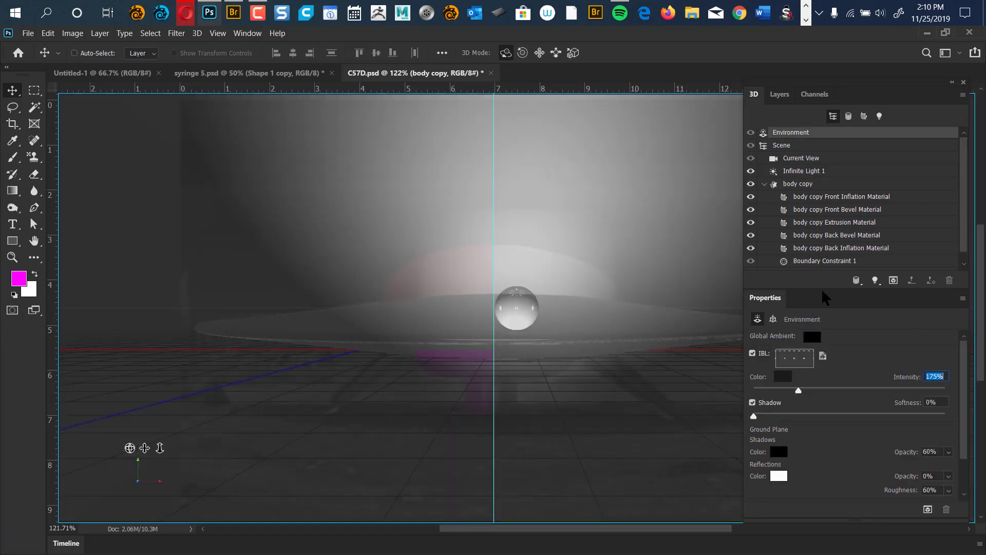
click(699, 329)
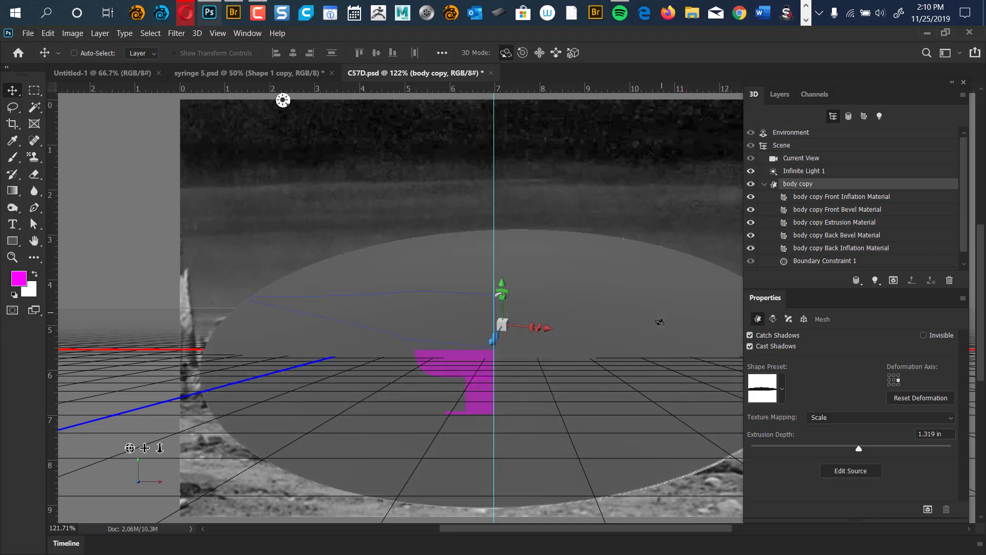
drag(650, 315, 497, 265)
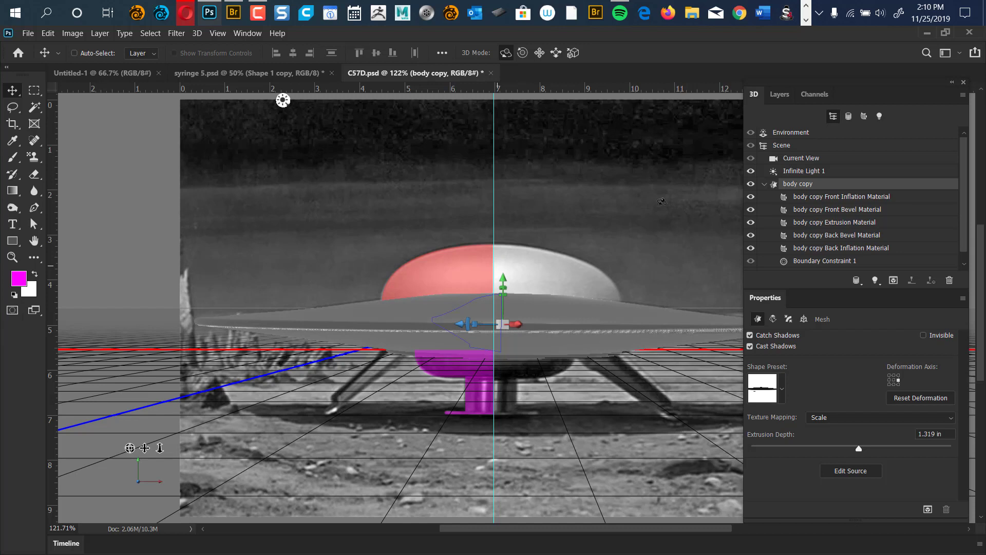
Step: Compare the 3D body with the photo by toggling its visibility, leaving the body copy layer hidden
click(764, 184)
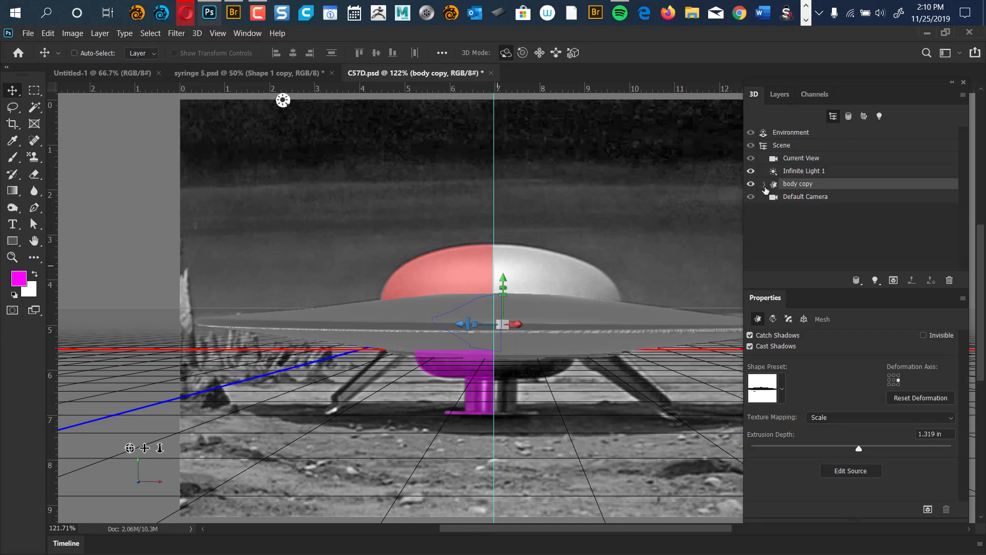
click(780, 94)
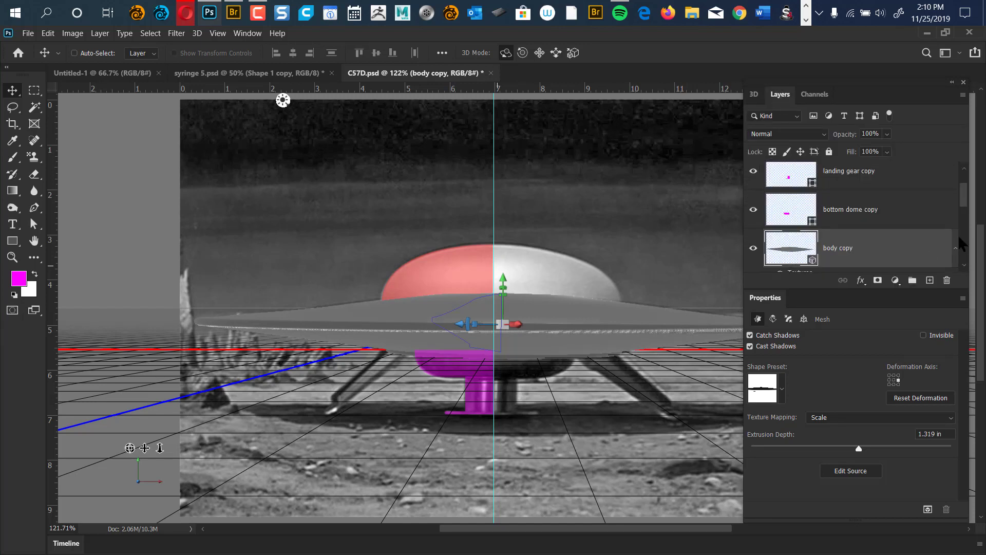
click(753, 249)
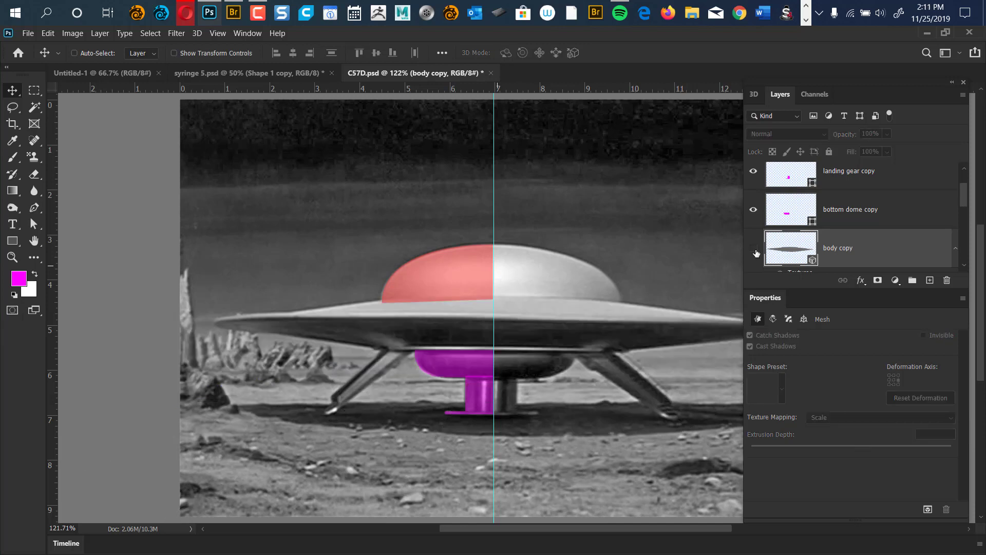
click(753, 248)
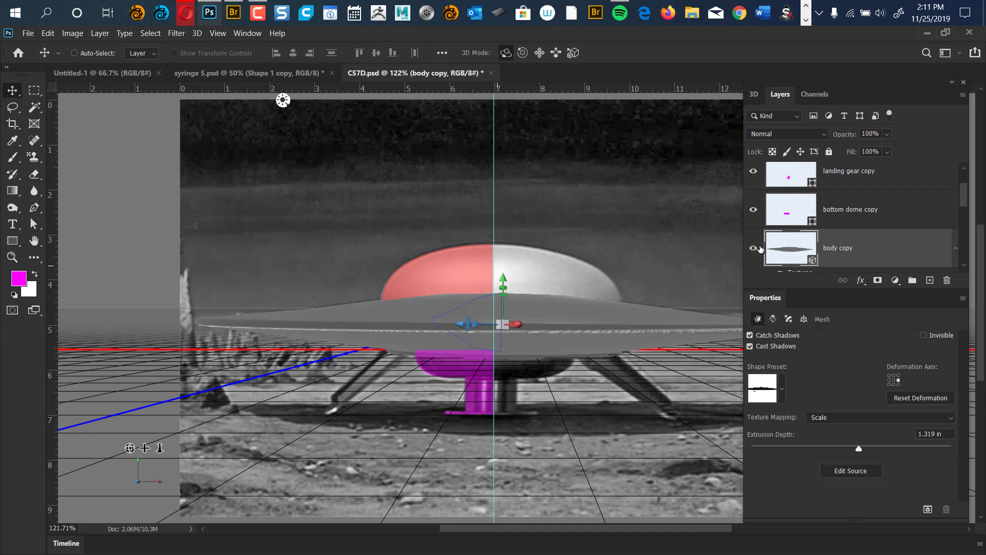
click(754, 248)
Step: Create a 3D Extrusion from the landing gear copy layer and apply the full-revolve shape preset to it
drag(964, 187, 966, 174)
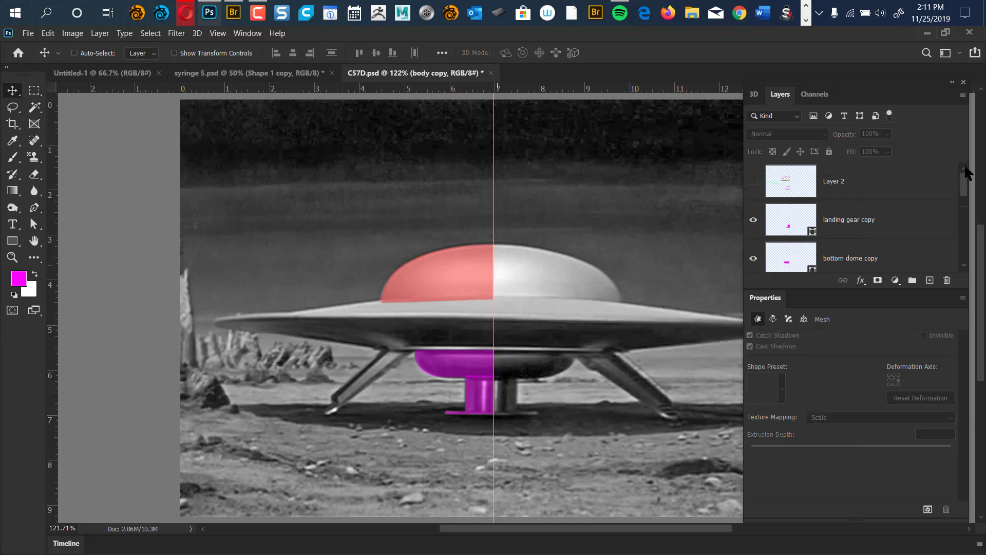
click(866, 226)
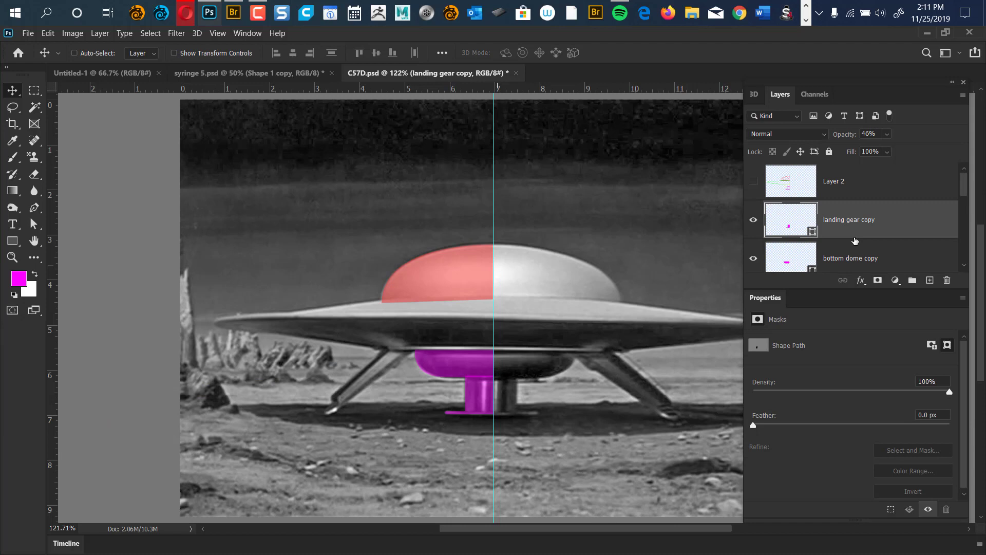
mouse_move(964, 194)
mouse_down()
mouse_move(962, 211)
mouse_move(960, 191)
mouse_up()
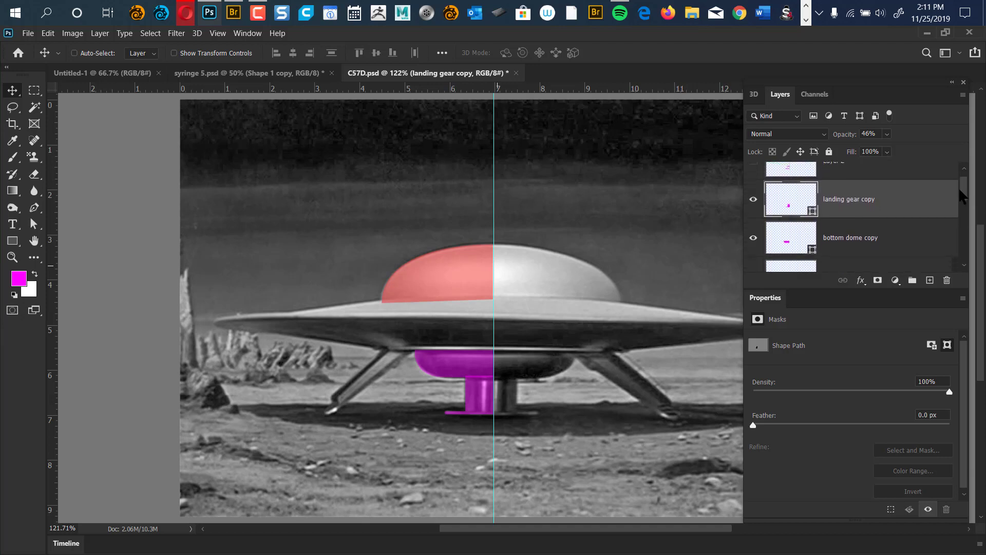
click(754, 95)
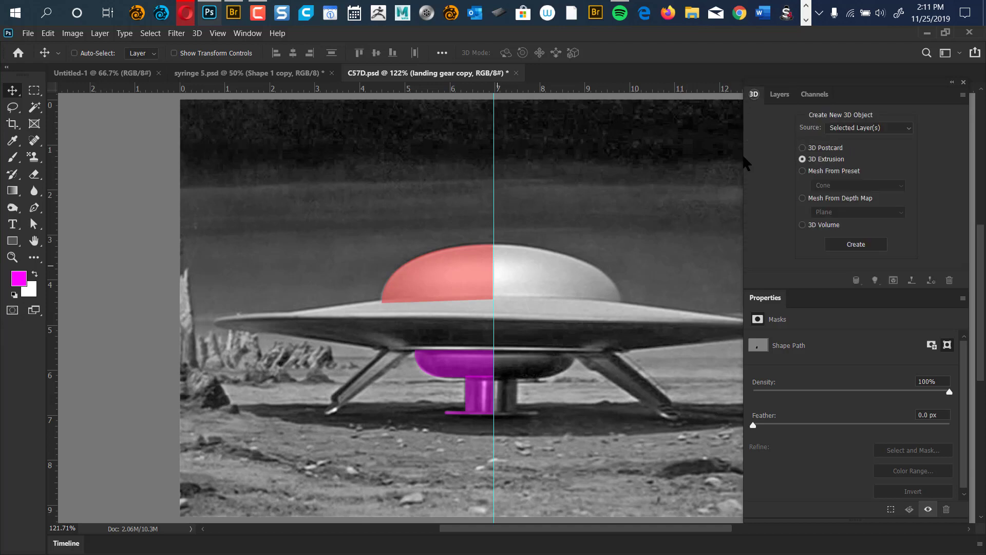
click(856, 244)
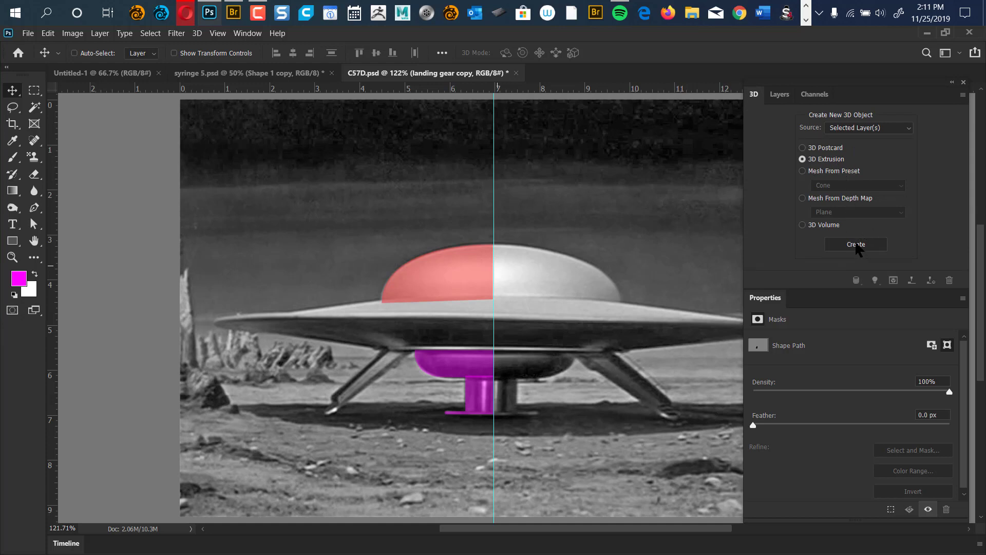
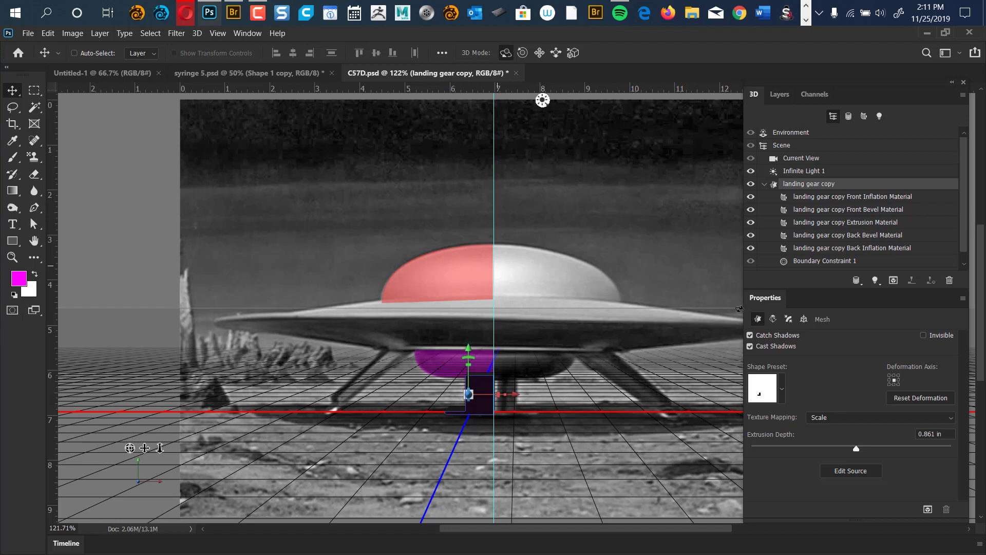
click(782, 389)
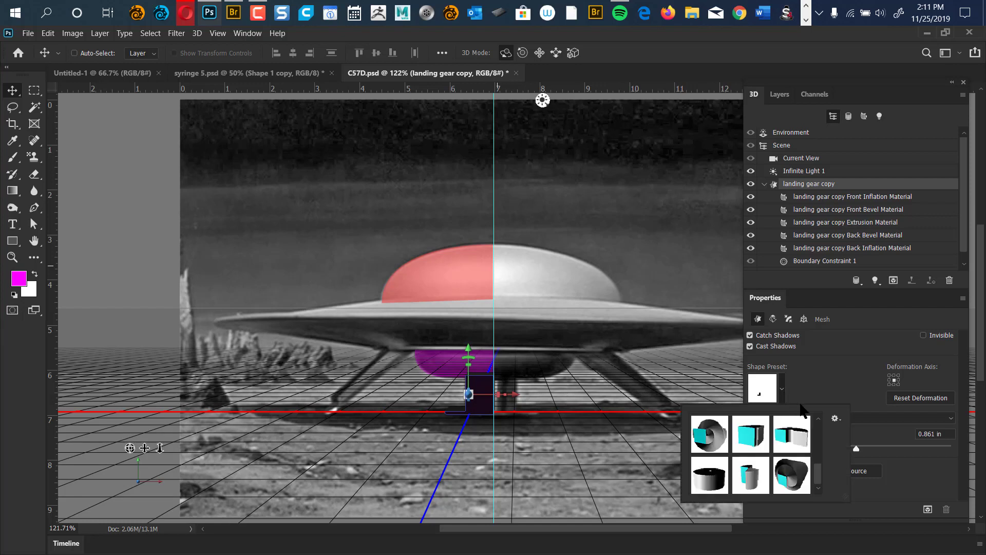
click(709, 475)
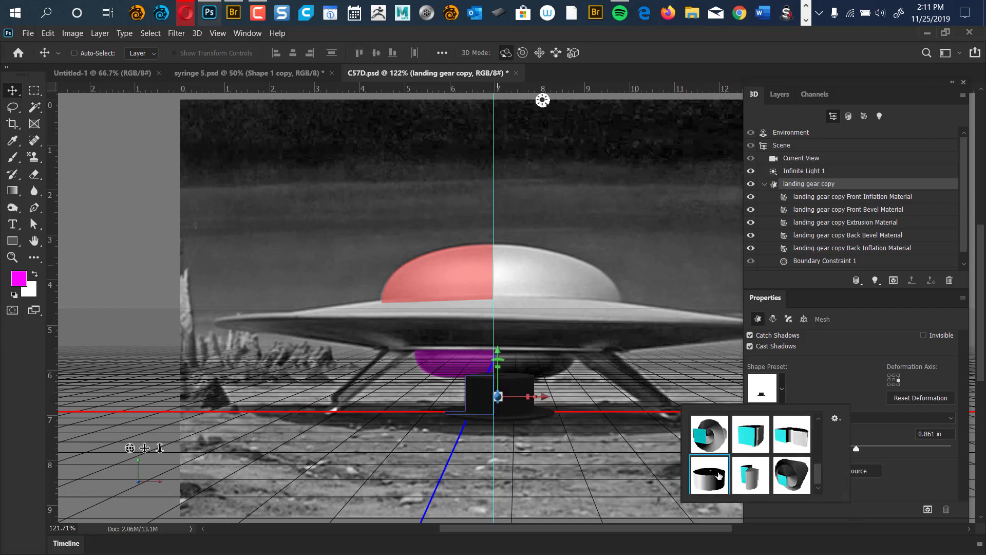
Step: Set the landing gear scene's IBL intensity to 231% and tilt the landing gear mesh slightly
click(825, 290)
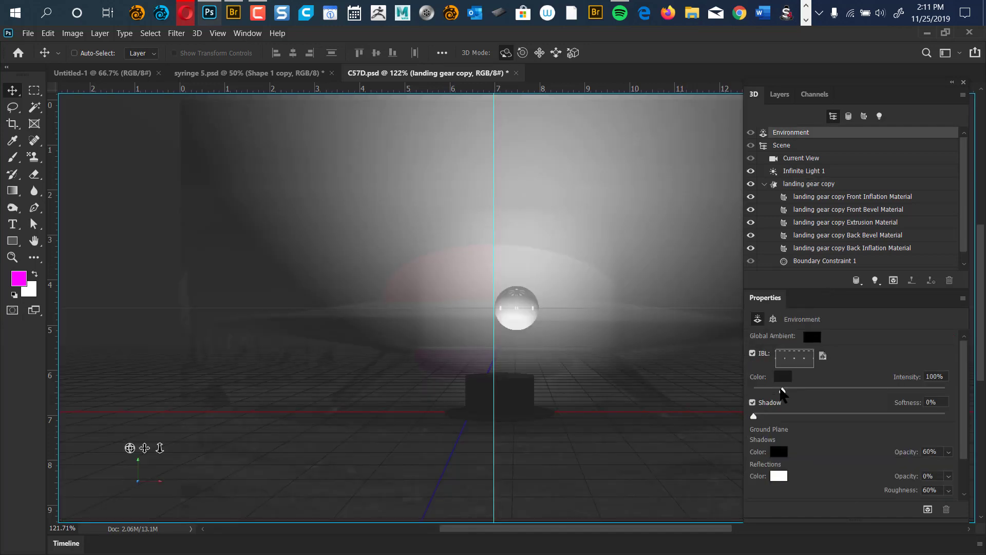
drag(781, 389, 811, 390)
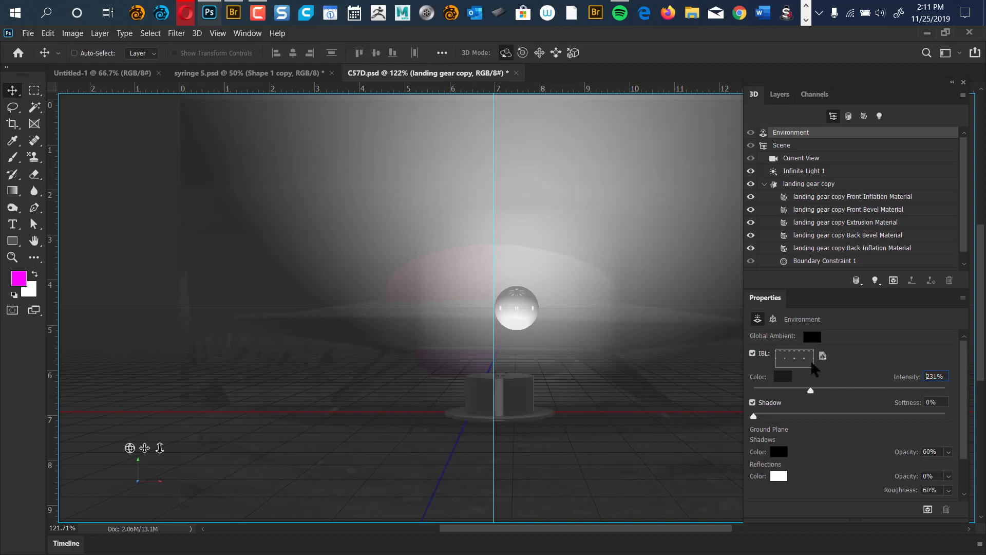
click(821, 184)
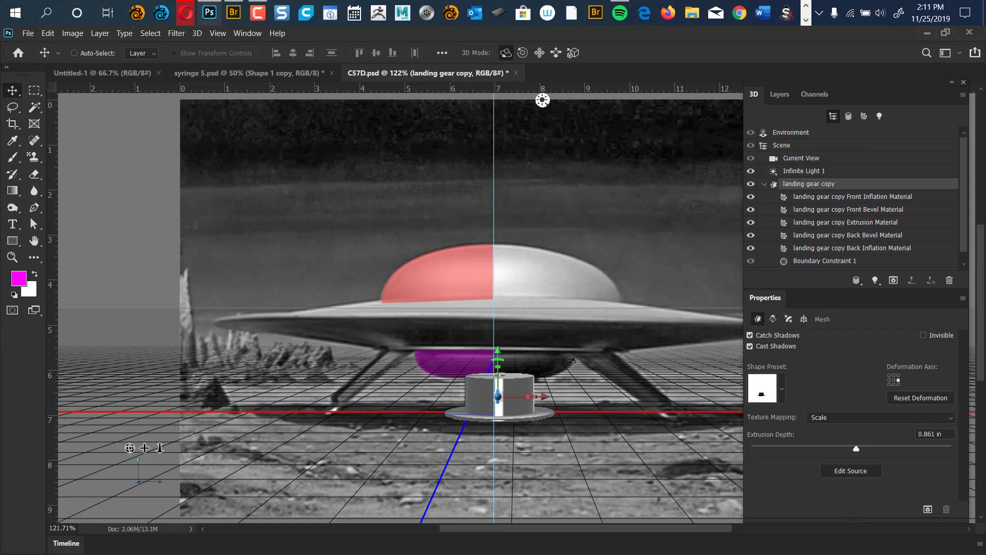
mouse_move(551, 445)
mouse_down()
mouse_move(546, 435)
mouse_move(542, 451)
mouse_move(544, 434)
mouse_up()
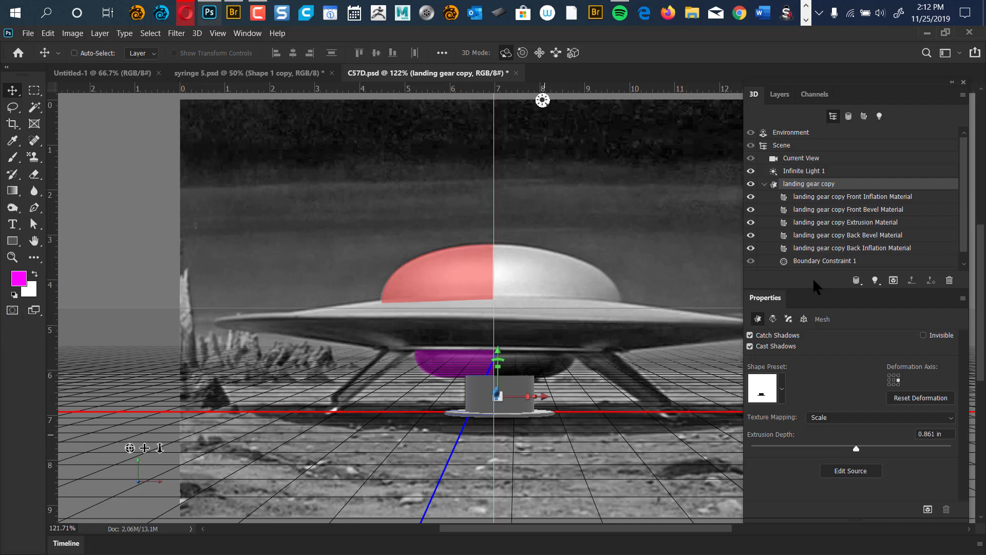
Step: Select the landing gear copy Extrusion Material and look through its material settings from base color to translucency
click(839, 222)
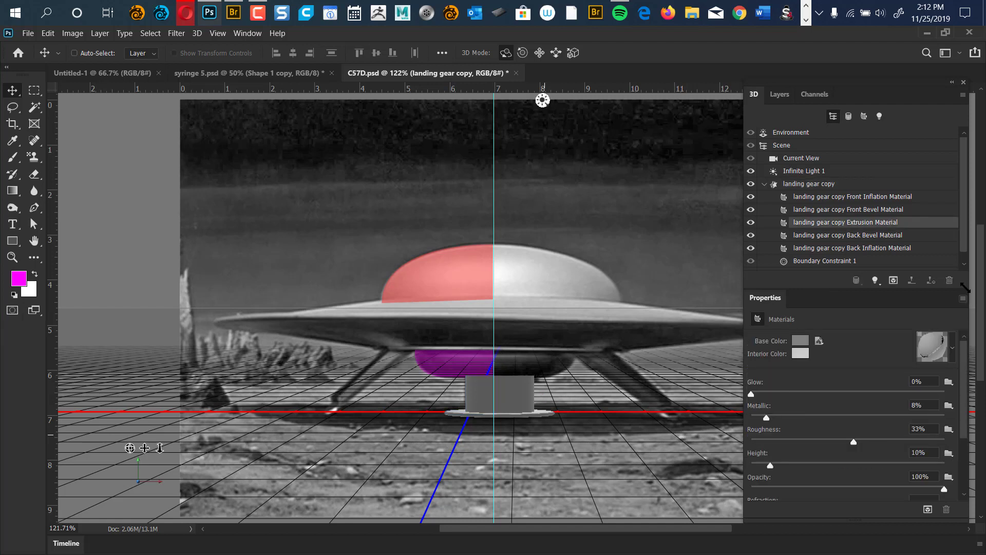
scroll(962, 390, down, 3)
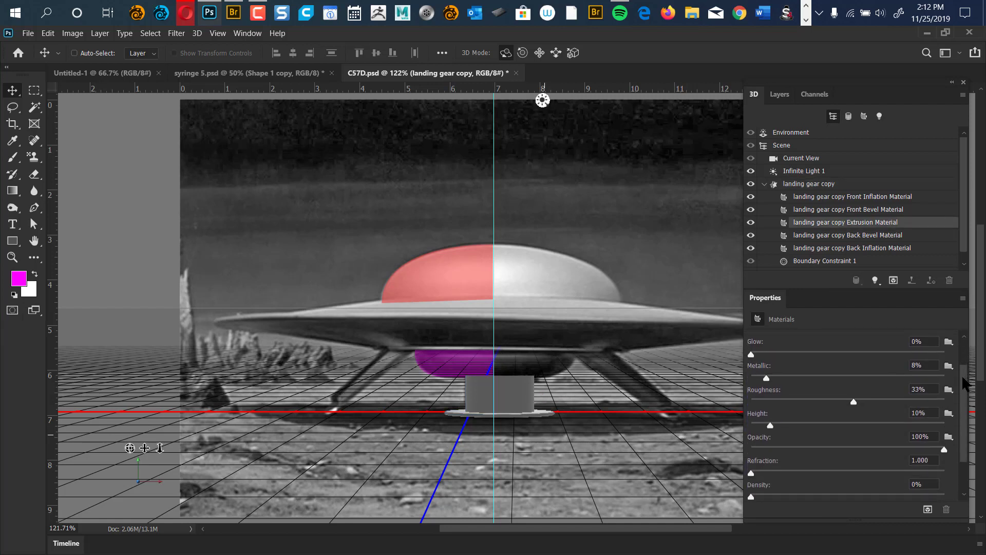
scroll(962, 390, down, 2)
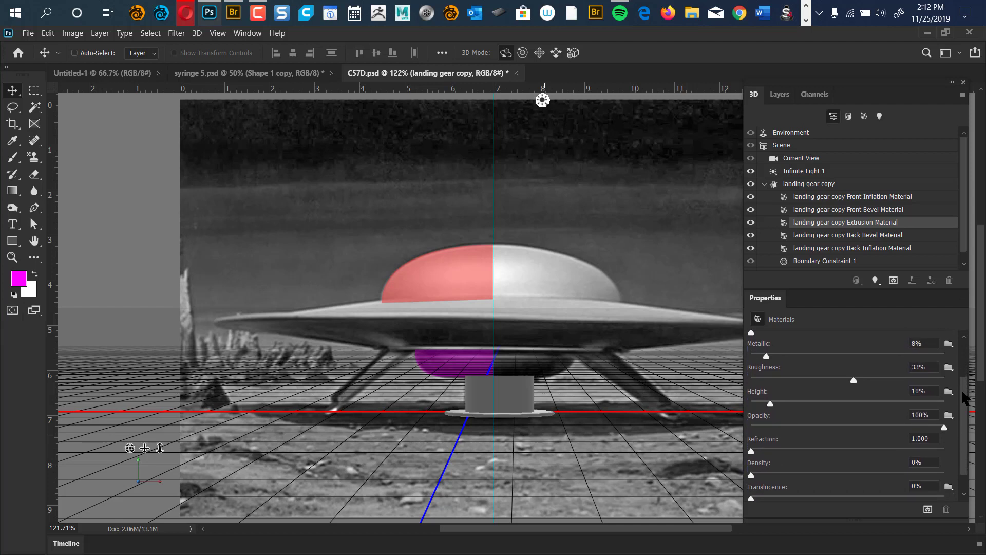
scroll(963, 388, up, 3)
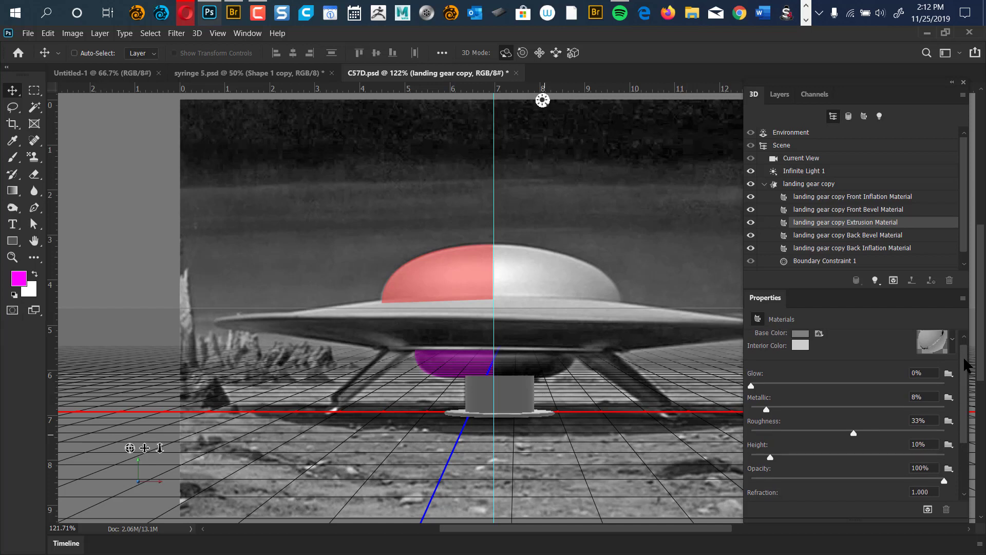
drag(965, 363, 966, 352)
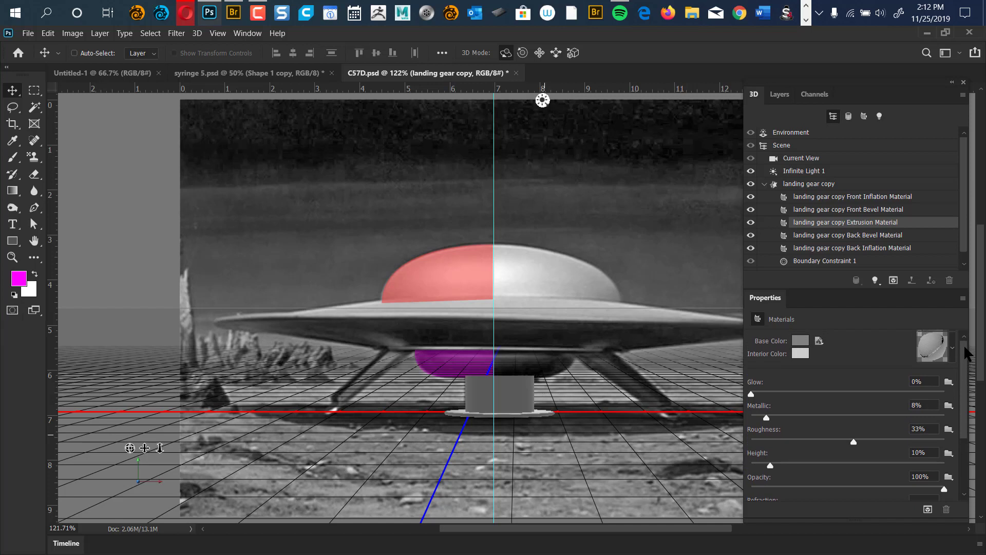
Step: Open the extrusion material's base color texture to examine its UV layout, and close the texture document without editing it
click(820, 341)
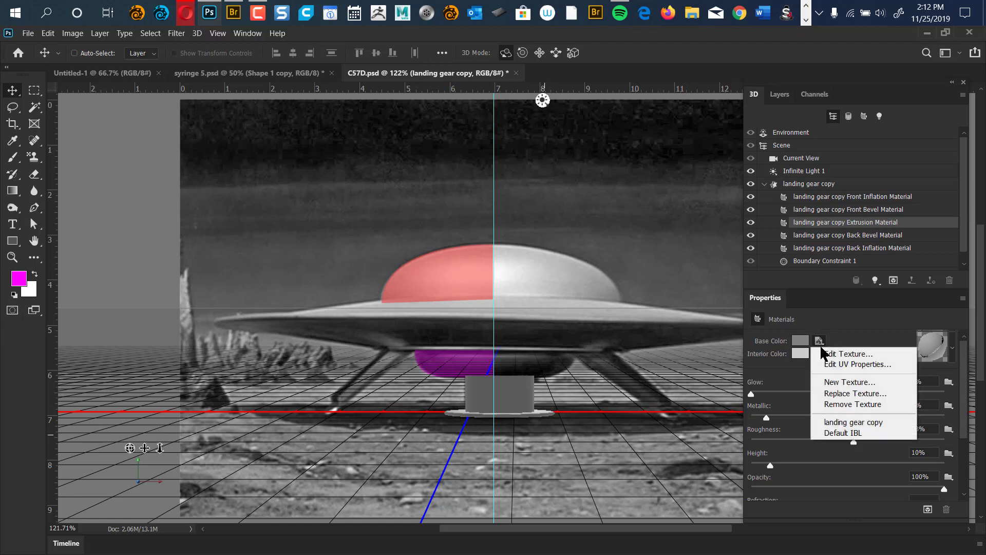
click(847, 340)
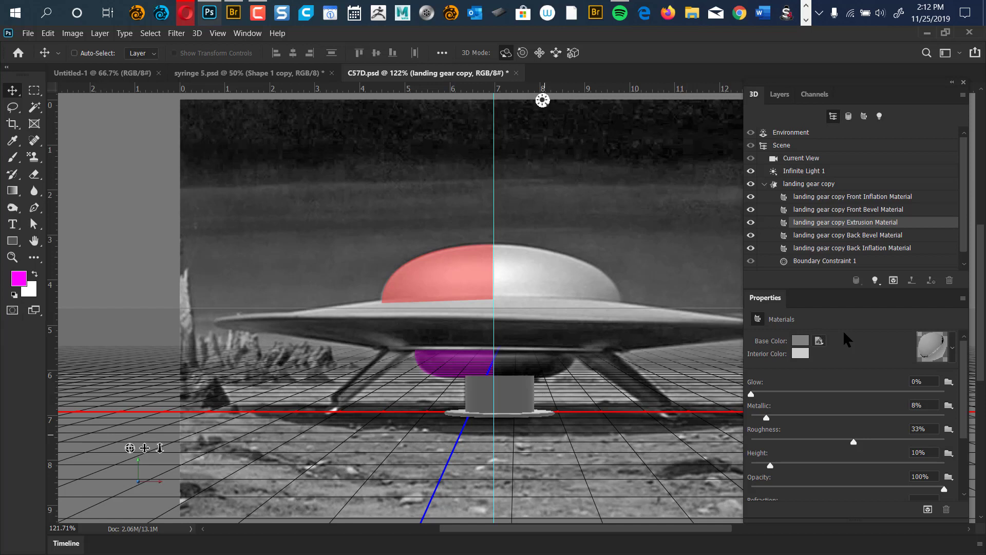
click(820, 341)
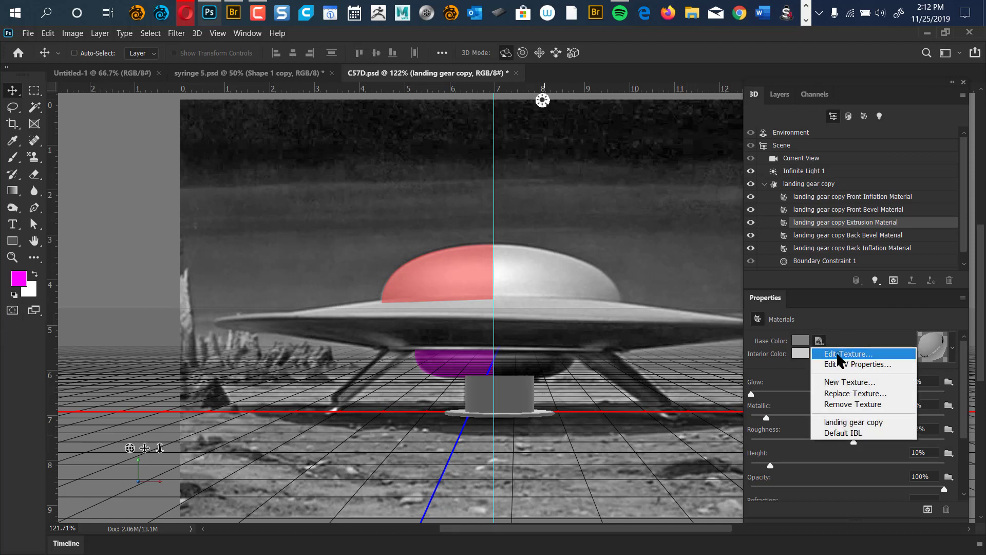
click(838, 354)
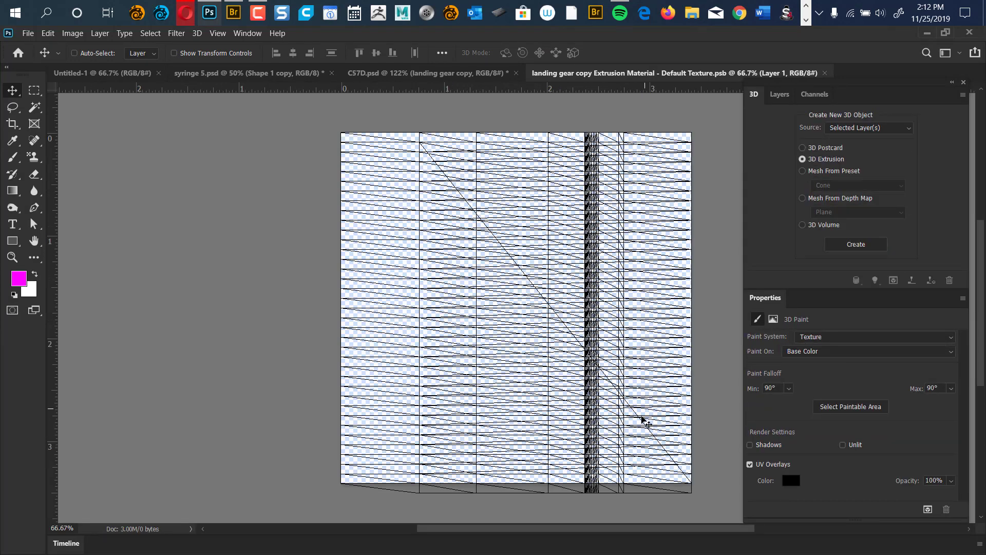
click(825, 73)
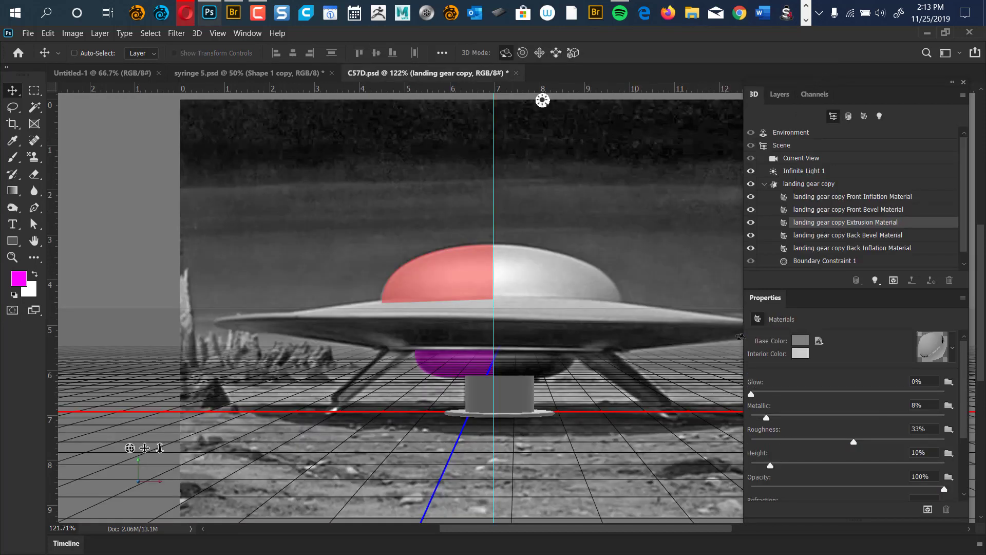
Step: Remove the base color texture from the landing gear copy Extrusion Material and check the remaining material settings
click(820, 340)
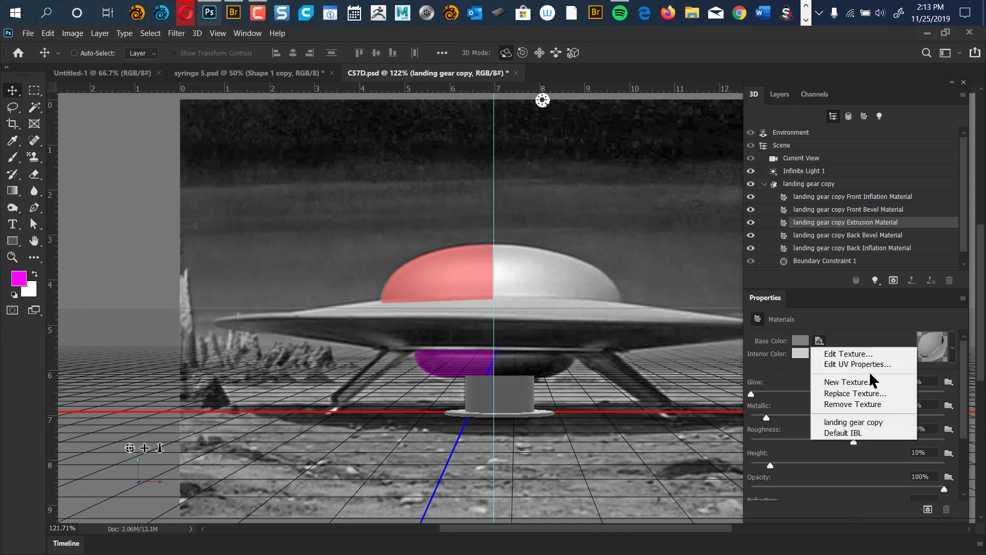
click(868, 406)
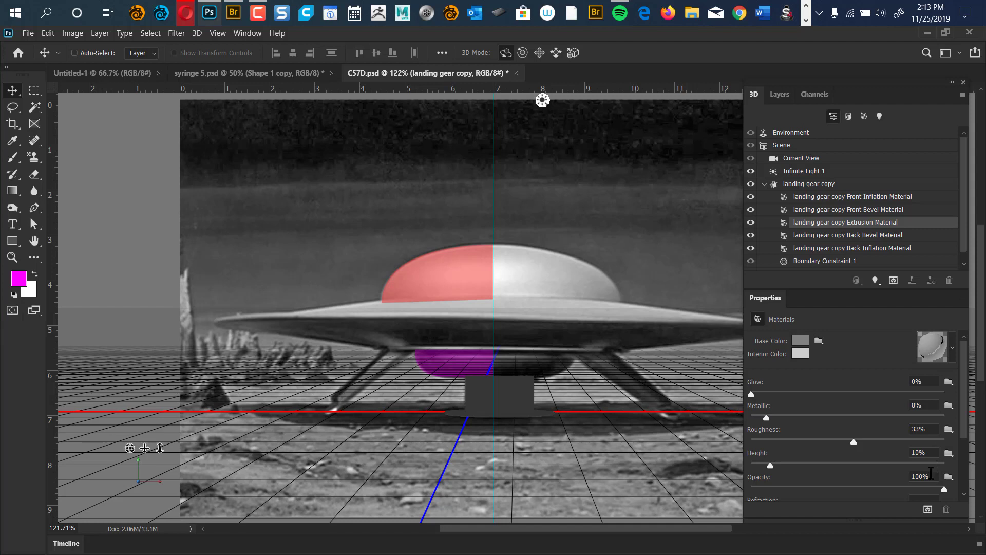
scroll(961, 432, down, 2)
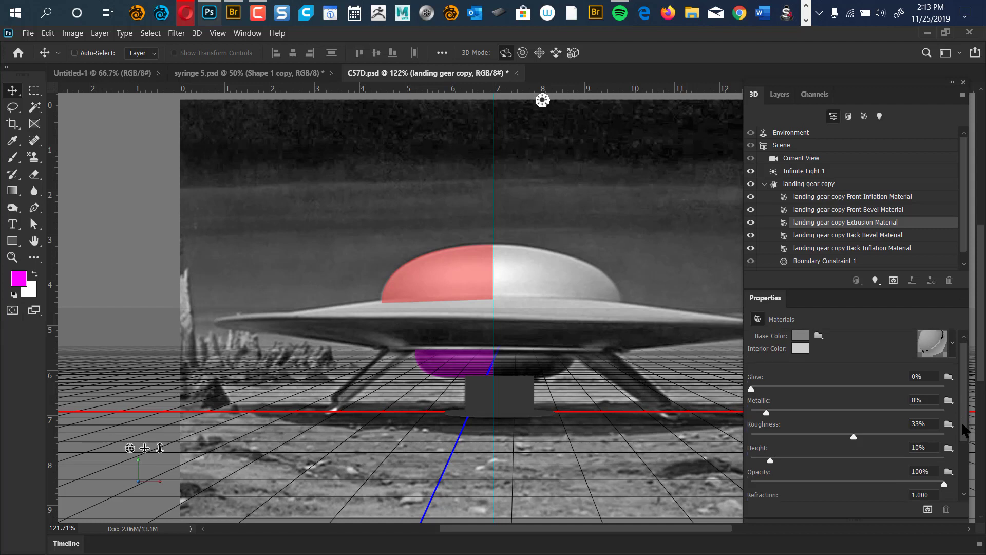
scroll(960, 431, down, 2)
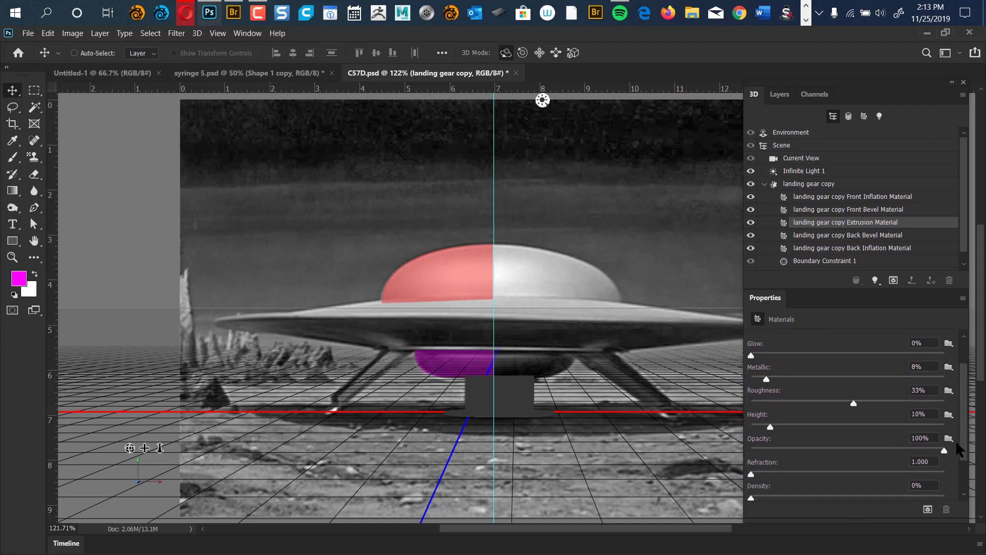
Step: Set the Height value of the landing gear copy's extrusion material to 6%
scroll(953, 444, down, 3)
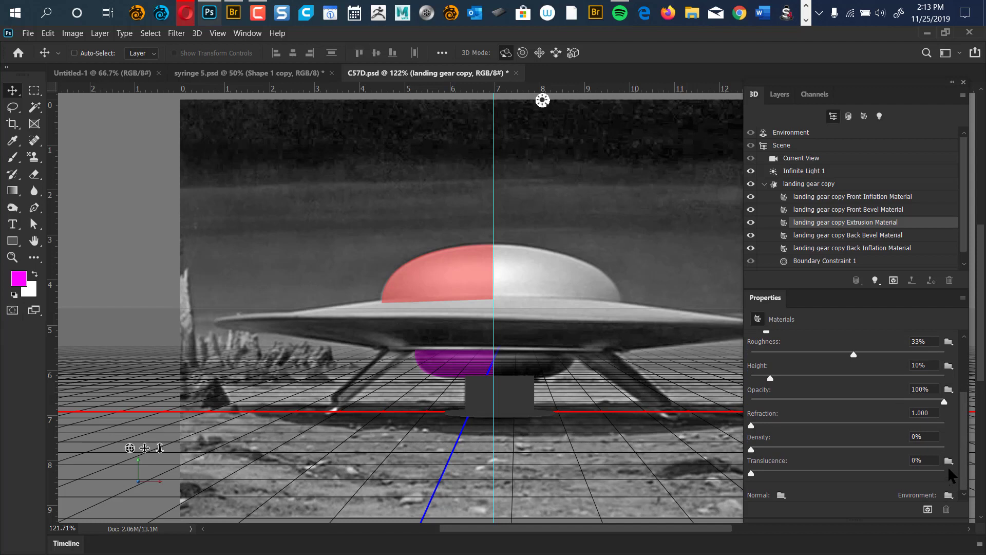
scroll(948, 469, up, 1)
scroll(911, 446, down, 1)
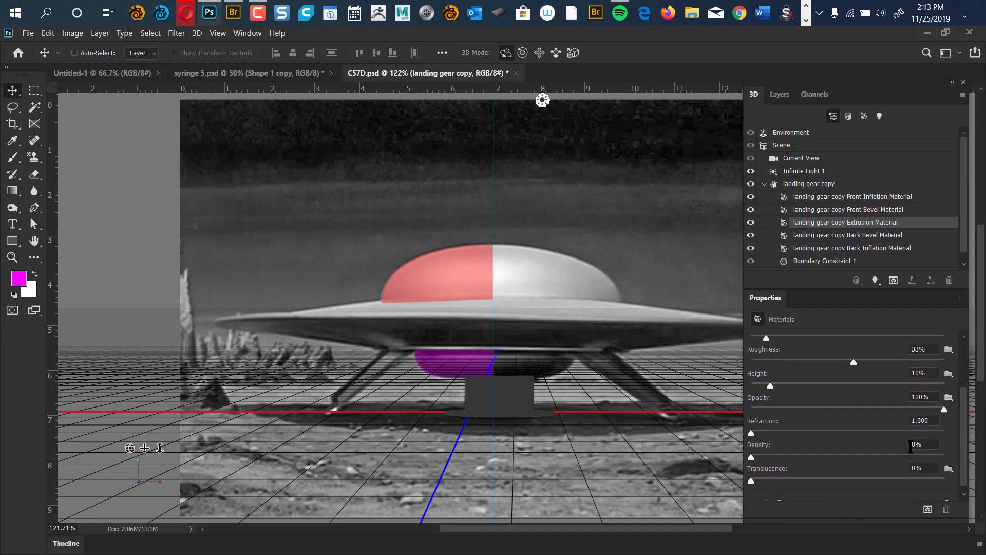
drag(751, 456, 717, 464)
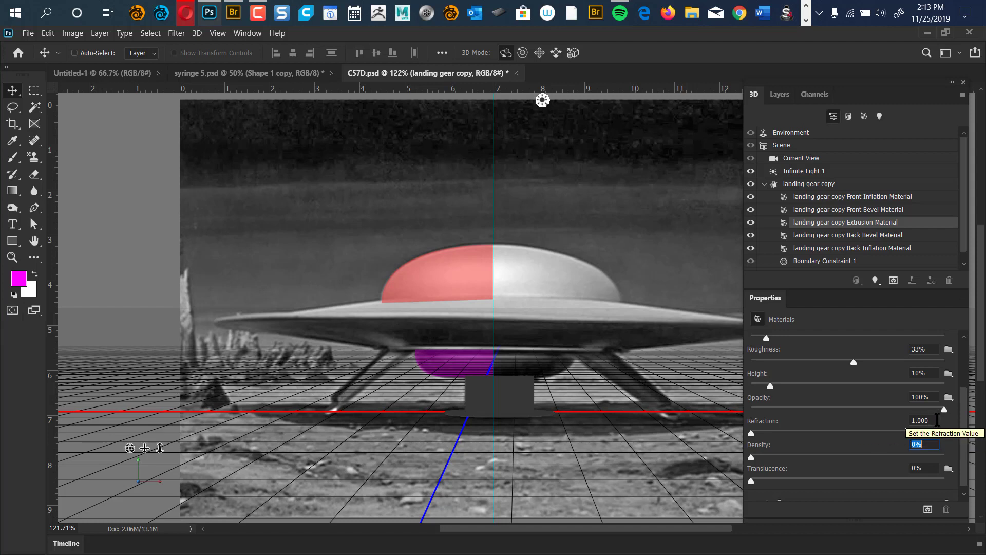
drag(944, 410, 966, 419)
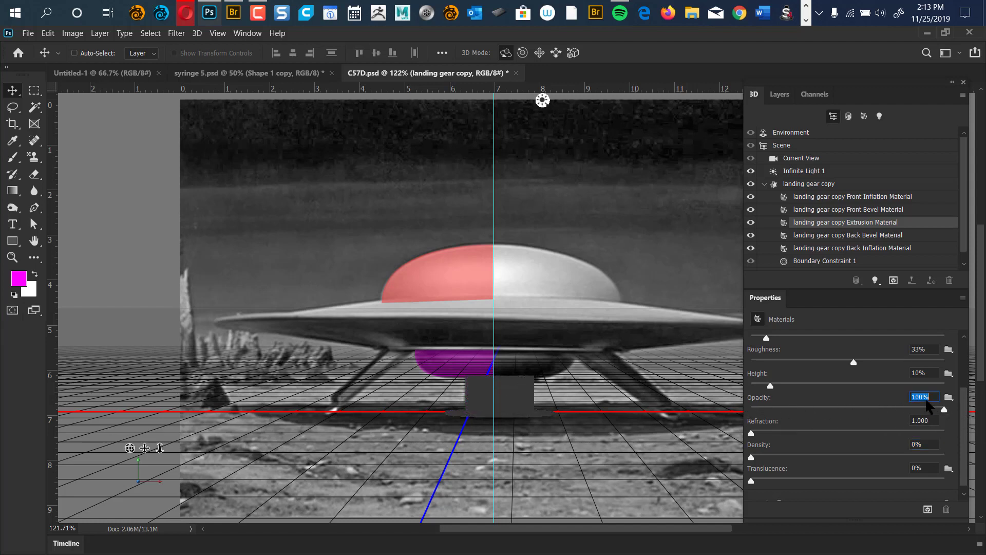
key(shift+Tab)
mouse_move(772, 385)
mouse_down()
mouse_move(833, 386)
mouse_move(763, 386)
mouse_up()
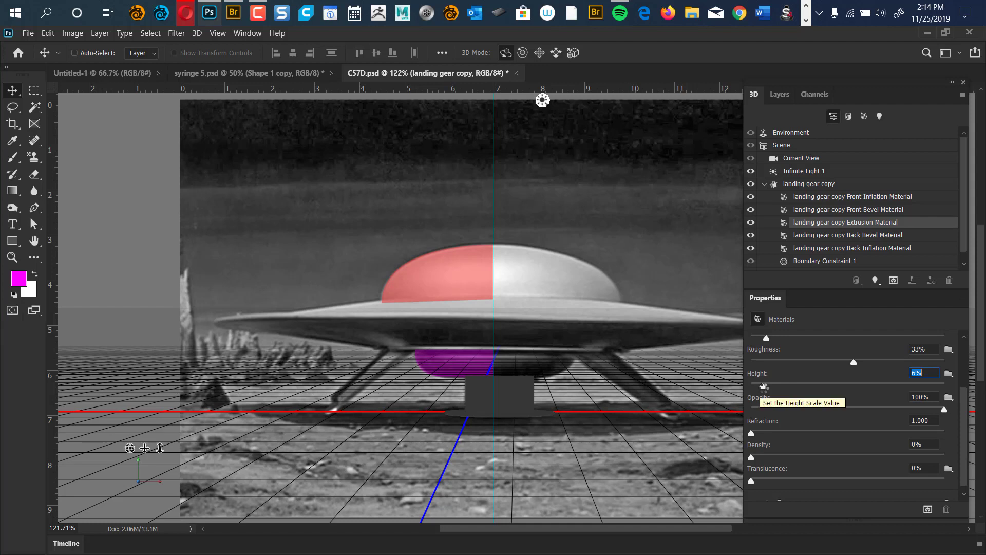
scroll(964, 406, up, 3)
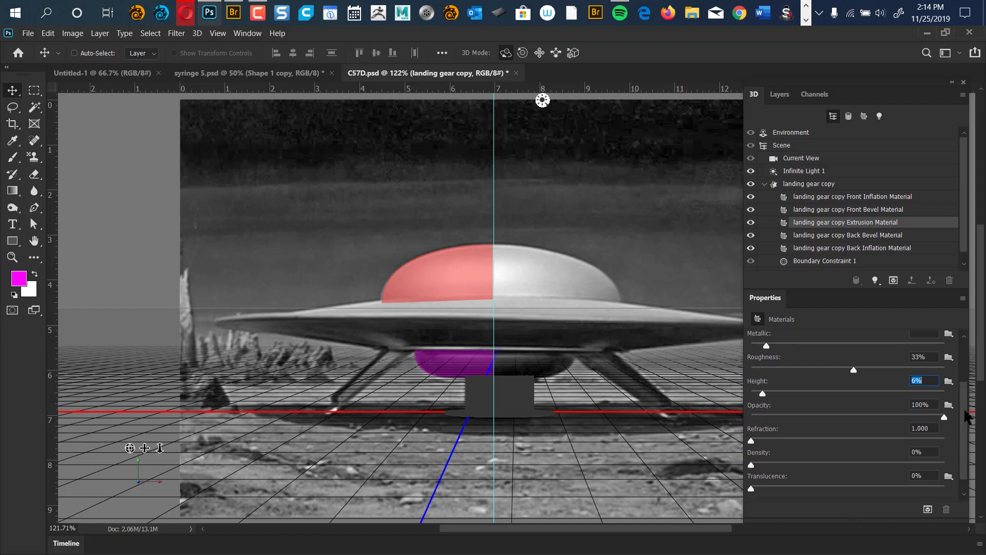
scroll(965, 406, up, 4)
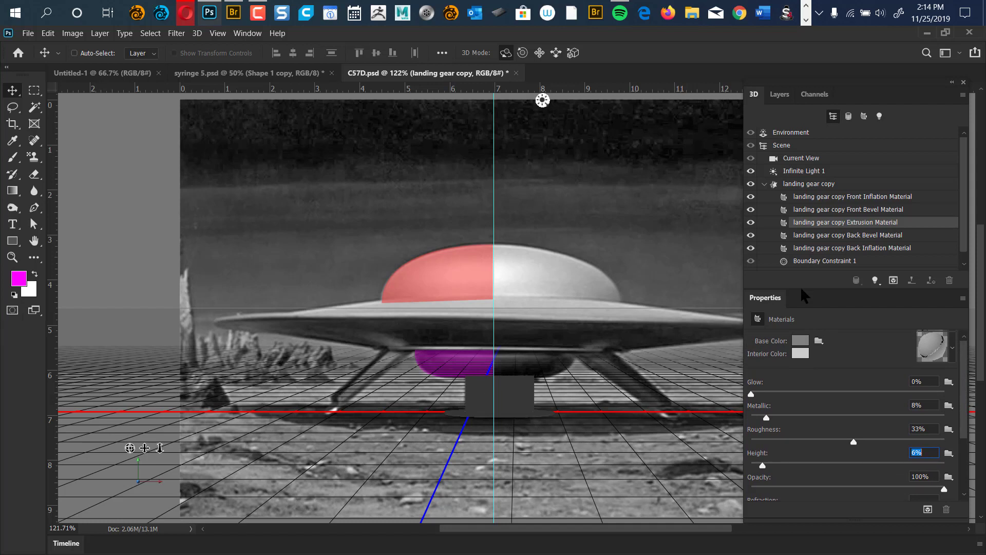
Step: Create a 3D extrusion from the bottom dome copy layer
click(764, 184)
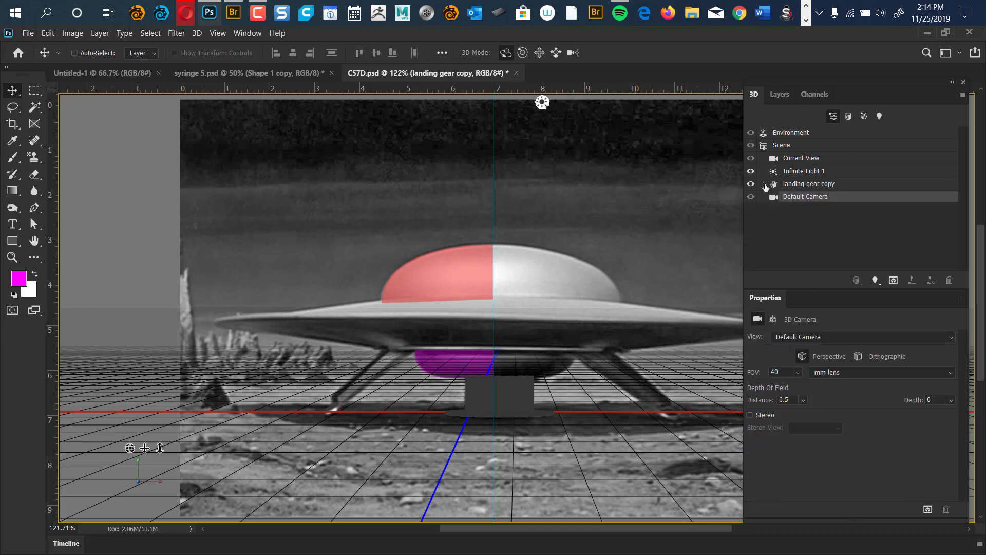
click(782, 98)
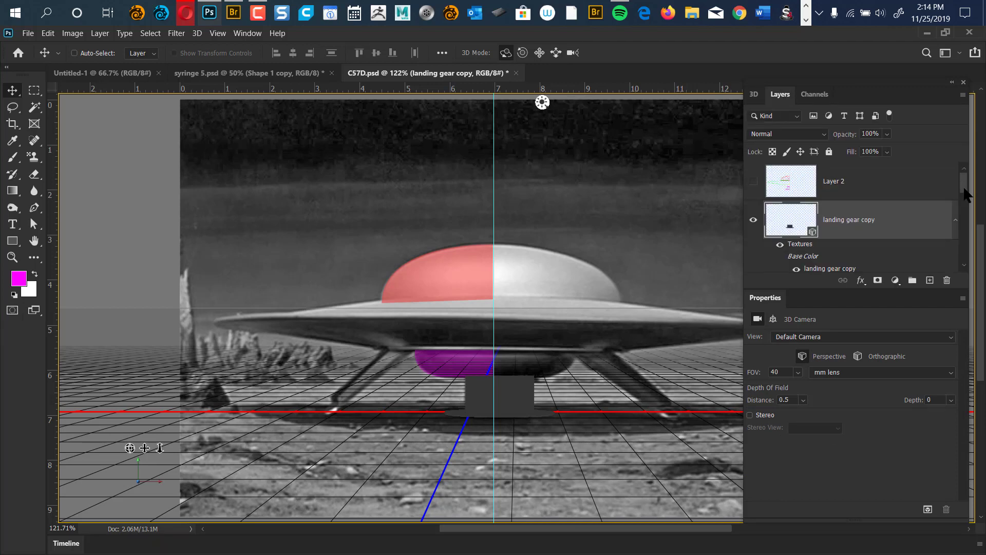
scroll(960, 195, down, 4)
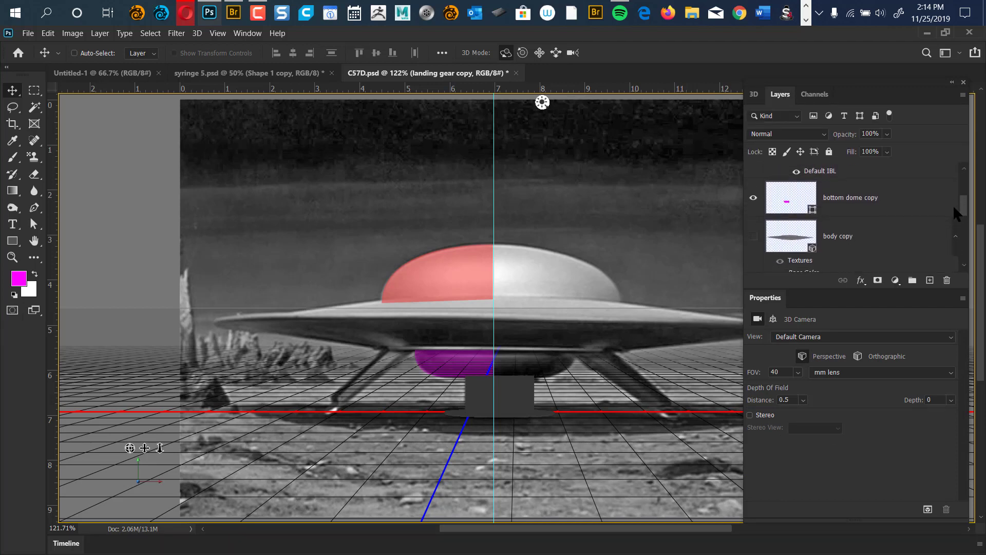
click(866, 198)
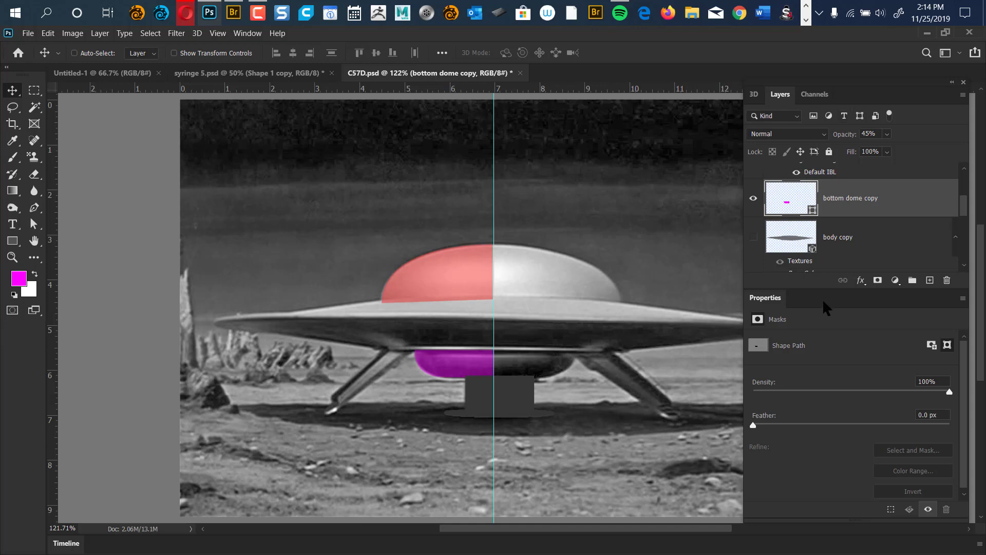
click(752, 100)
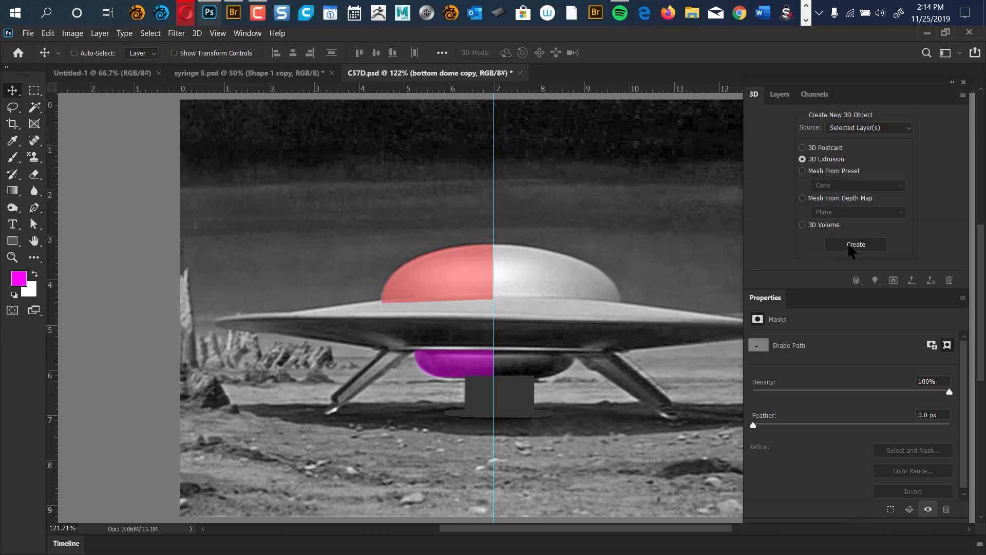
click(854, 246)
Step: Apply the full-revolve lathe shape preset to the bottom dome copy mesh and hide its layer
click(781, 392)
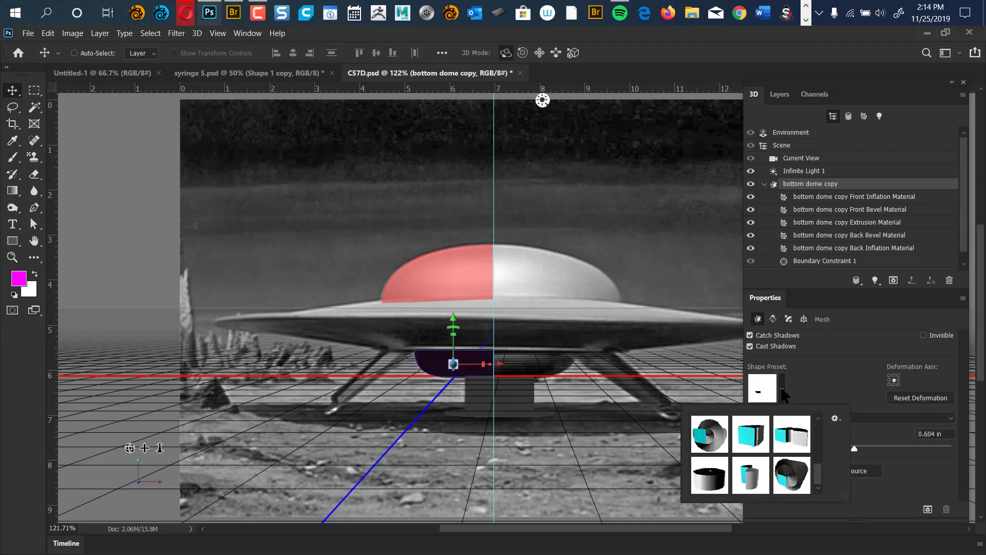
click(708, 482)
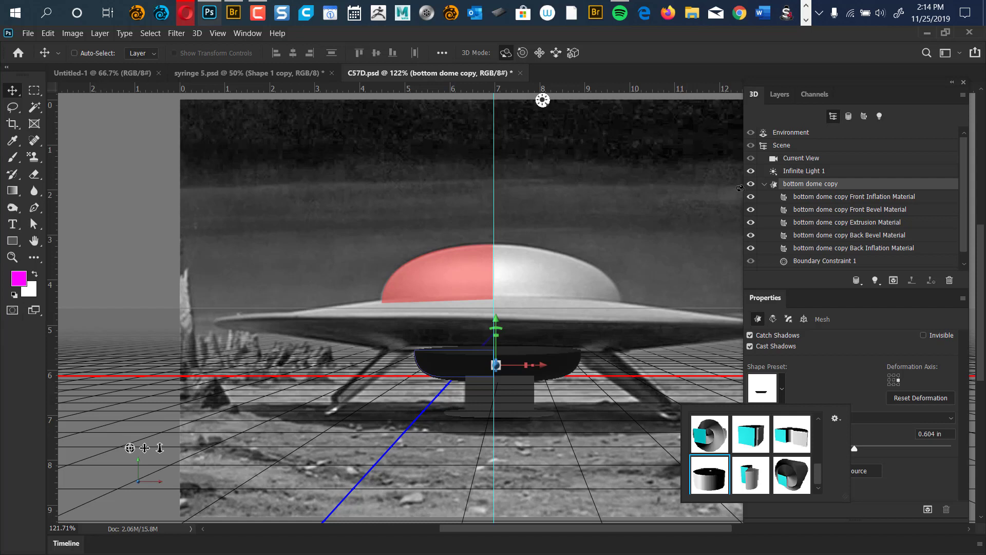
click(765, 184)
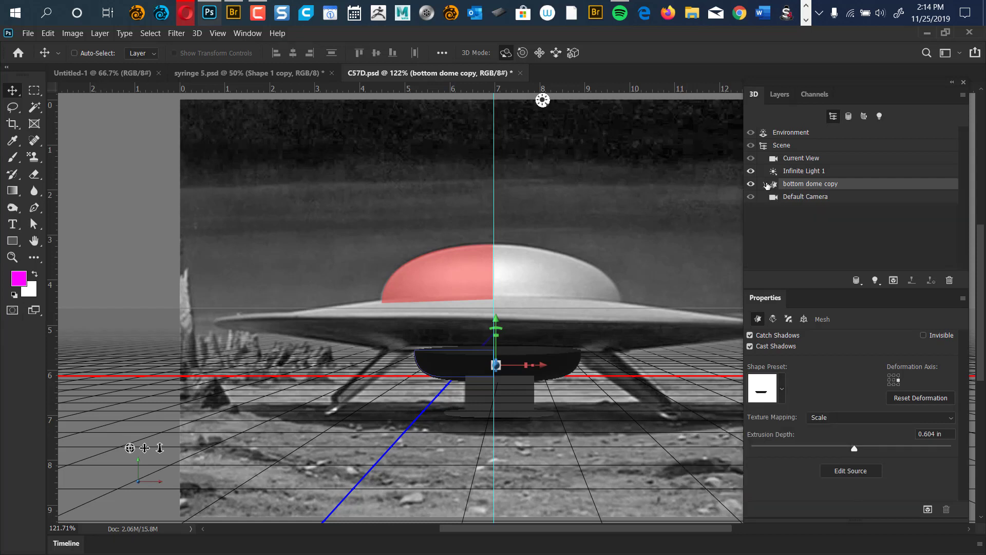
click(785, 99)
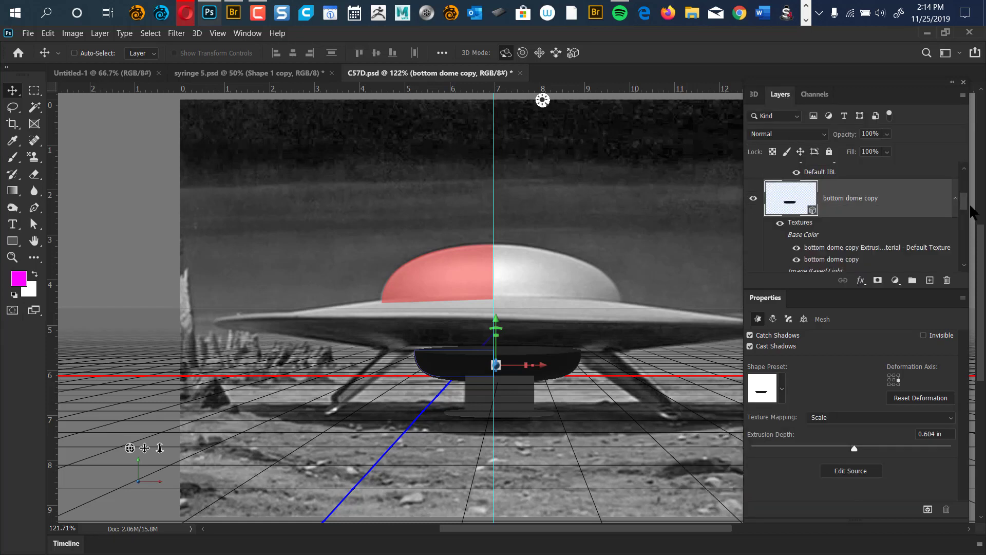
click(753, 198)
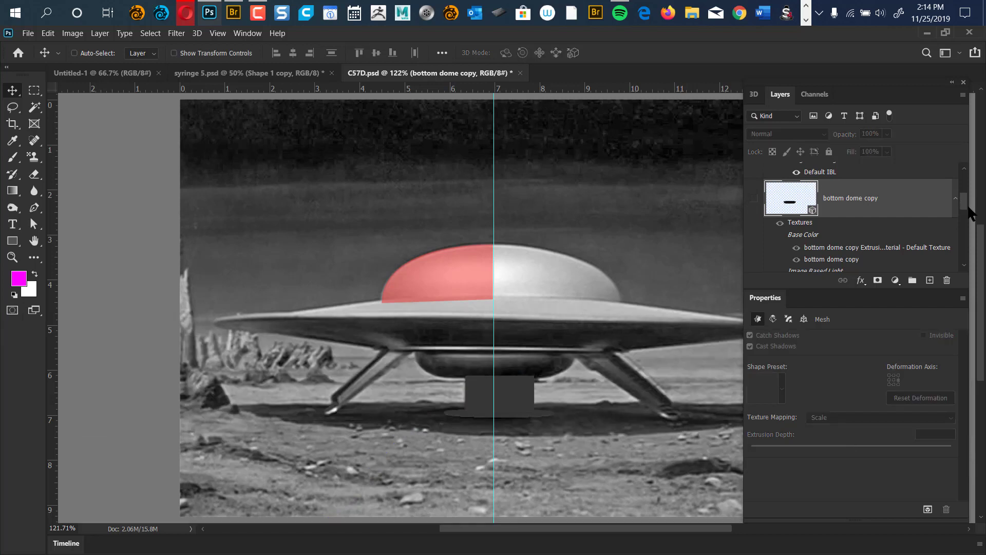
Step: Create a 3D extrusion from the topo dome copy layer and apply the full-revolve lathe shape preset
drag(966, 205, 942, 233)
click(942, 233)
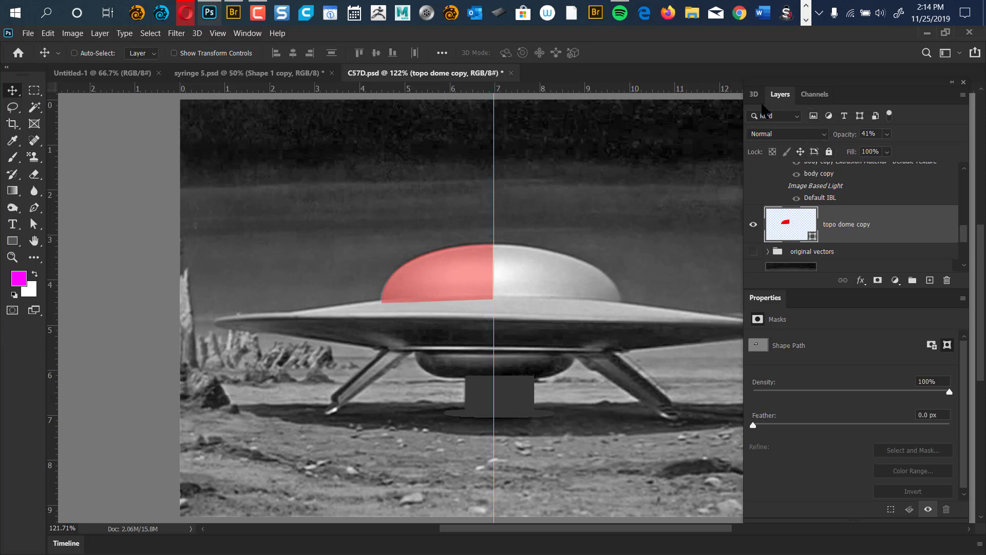
click(755, 96)
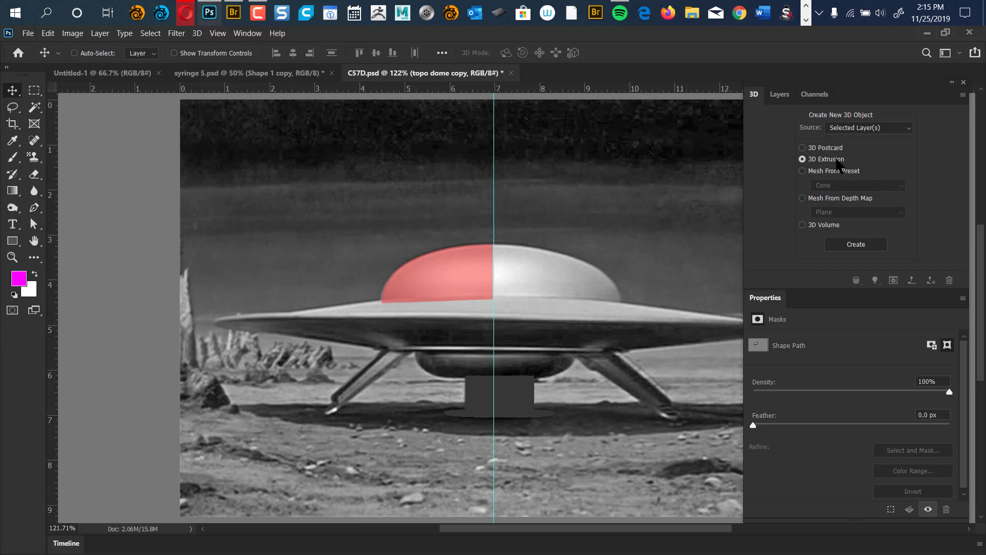
click(856, 245)
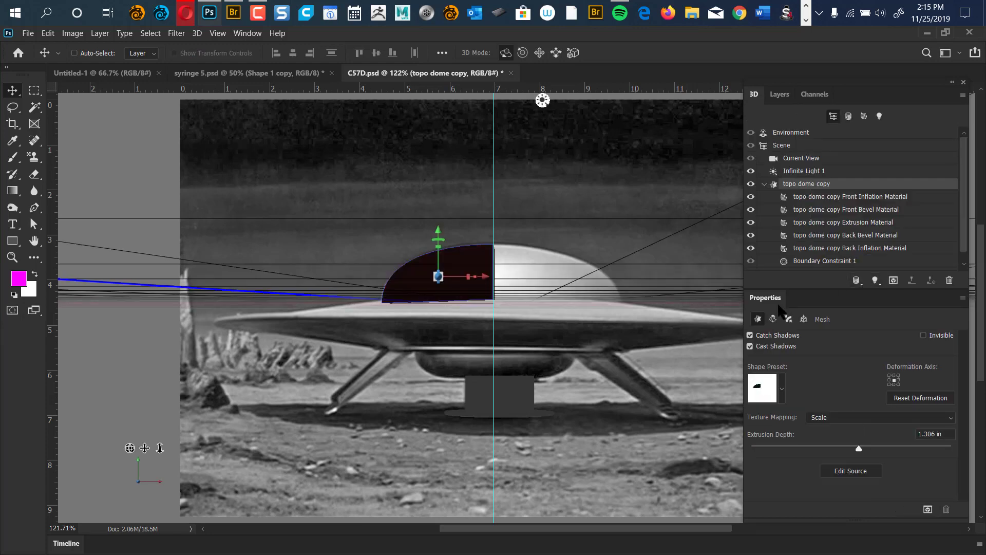
click(782, 389)
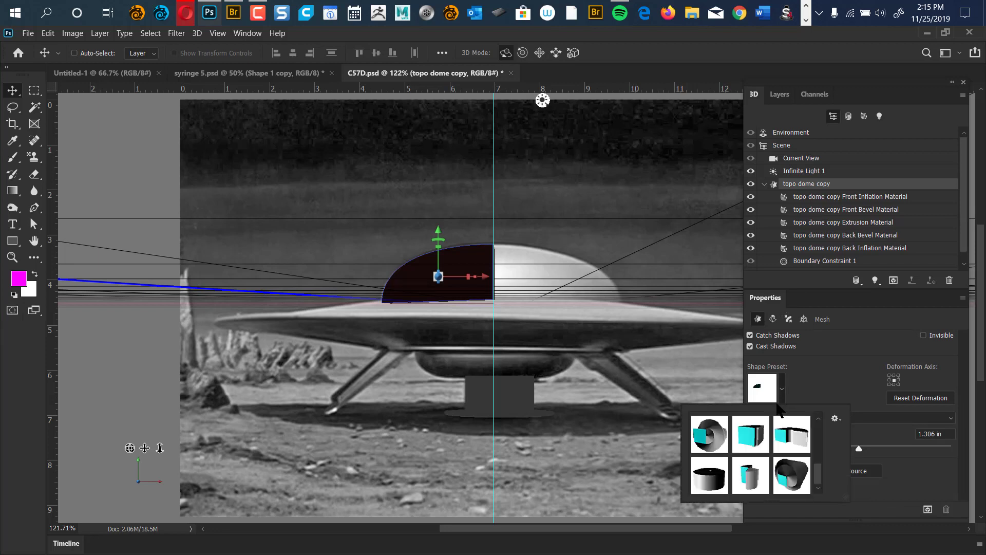
click(712, 481)
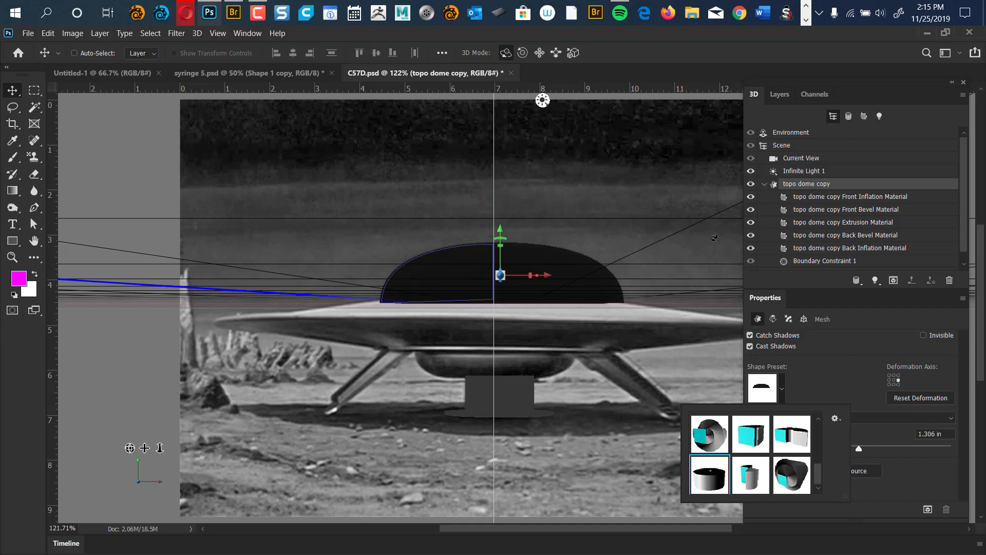
Step: Set the environment's IBL intensity to 265% for the topo dome and select its extrusion material
click(789, 132)
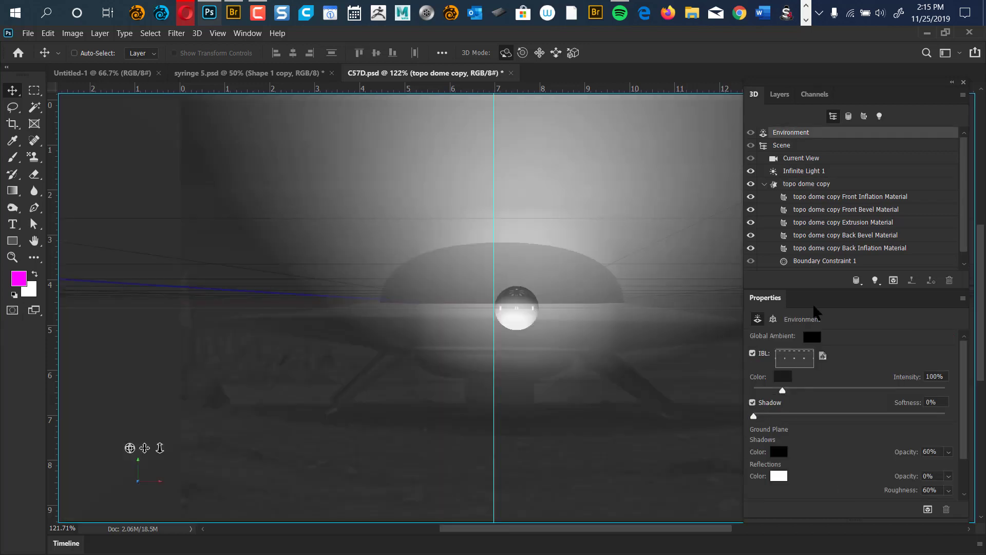
drag(782, 390, 818, 392)
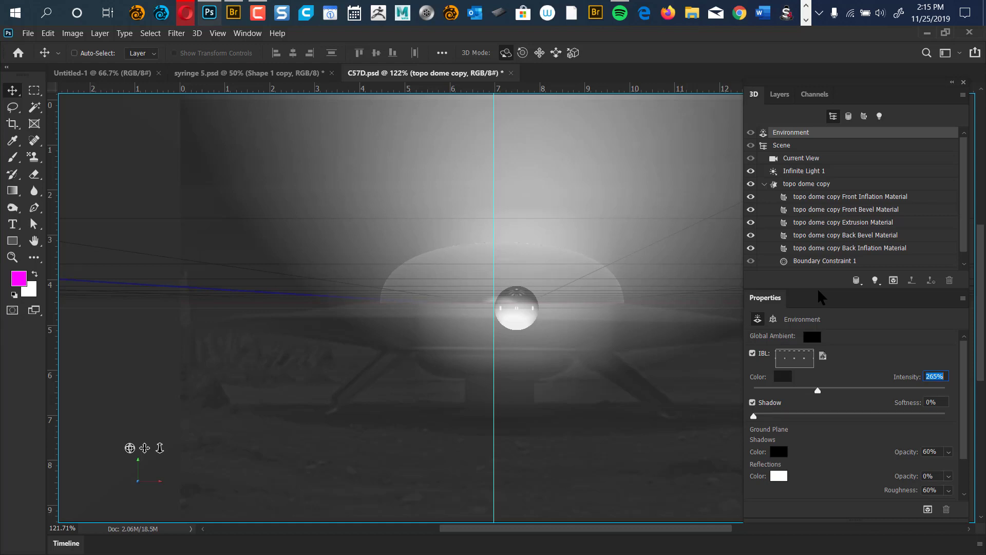
click(817, 222)
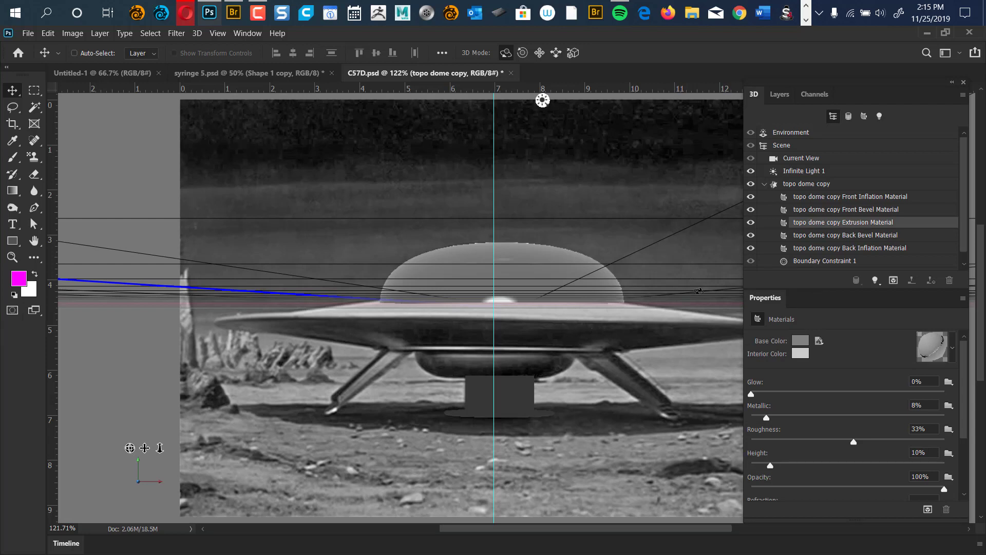
Step: Collapse the texture lists of the 3D layers and enlarge the layer list to show all four saucer part layers
click(780, 95)
drag(961, 233, 945, 253)
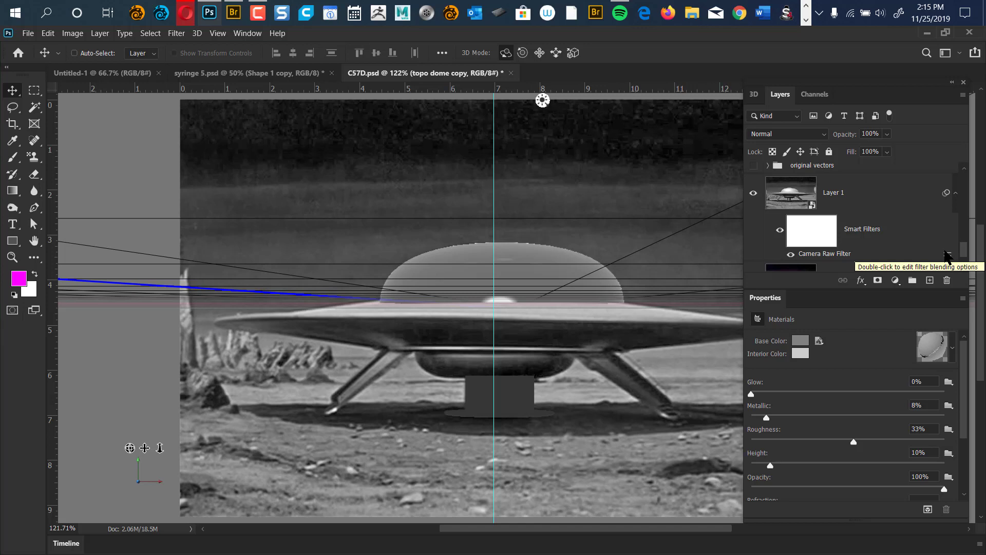
scroll(945, 246, up, 5)
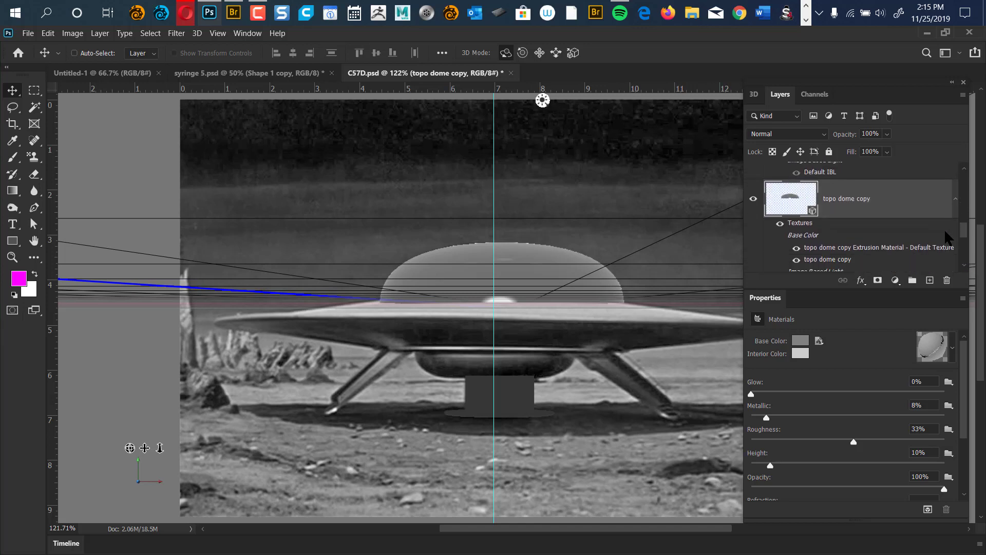
mouse_move(965, 221)
mouse_down()
mouse_move(966, 248)
mouse_move(964, 199)
mouse_move(964, 222)
mouse_up()
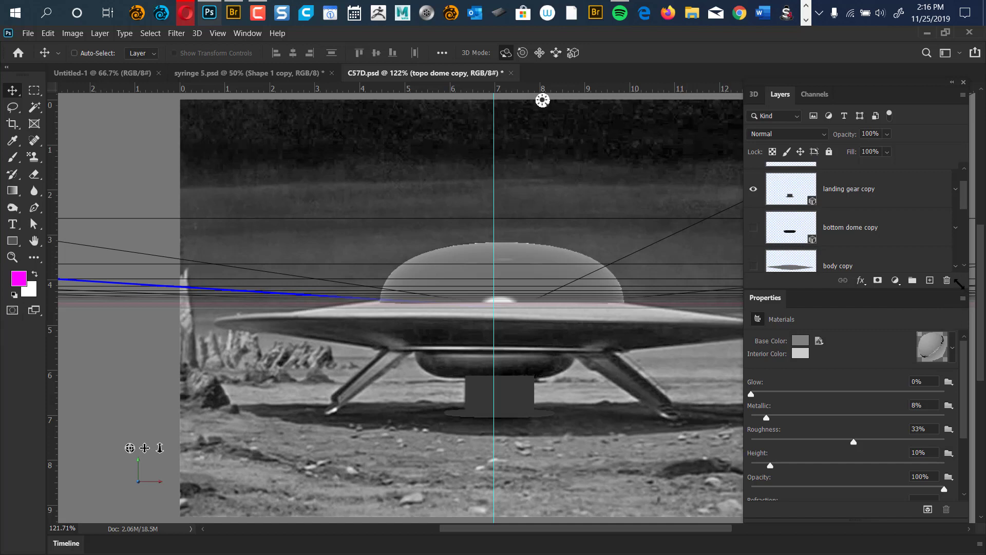
drag(960, 282, 958, 338)
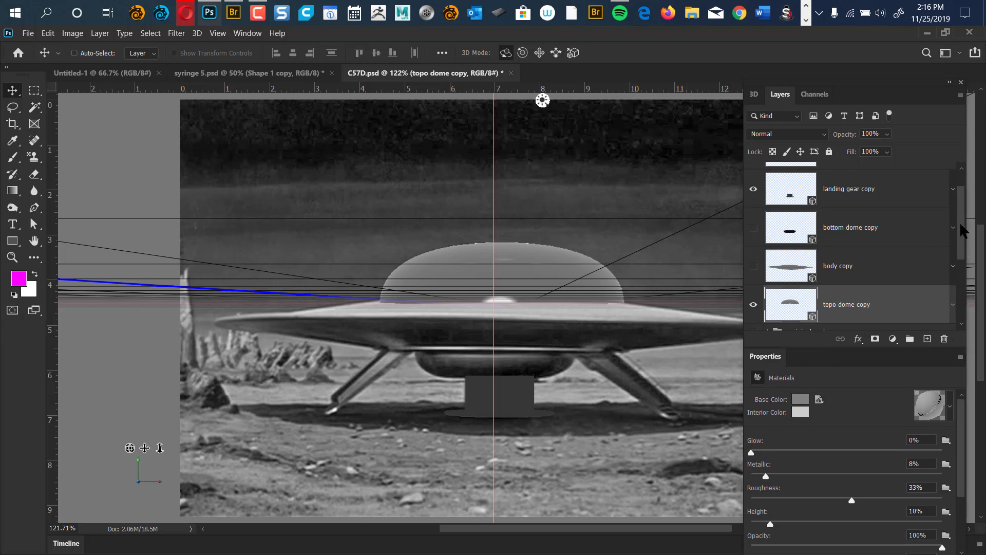
scroll(957, 229, up, 1)
scroll(957, 231, down, 1)
scroll(957, 232, down, 1)
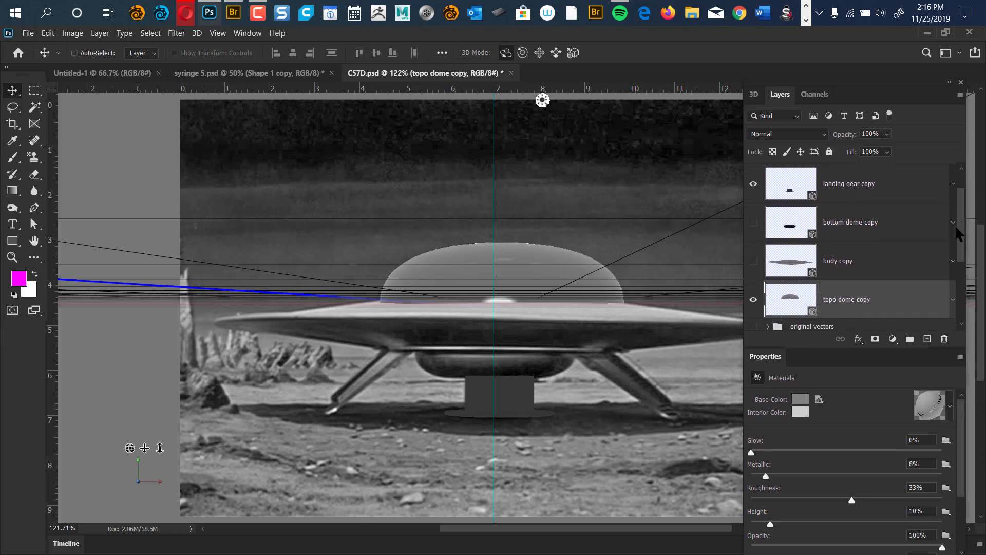
scroll(954, 225, down, 1)
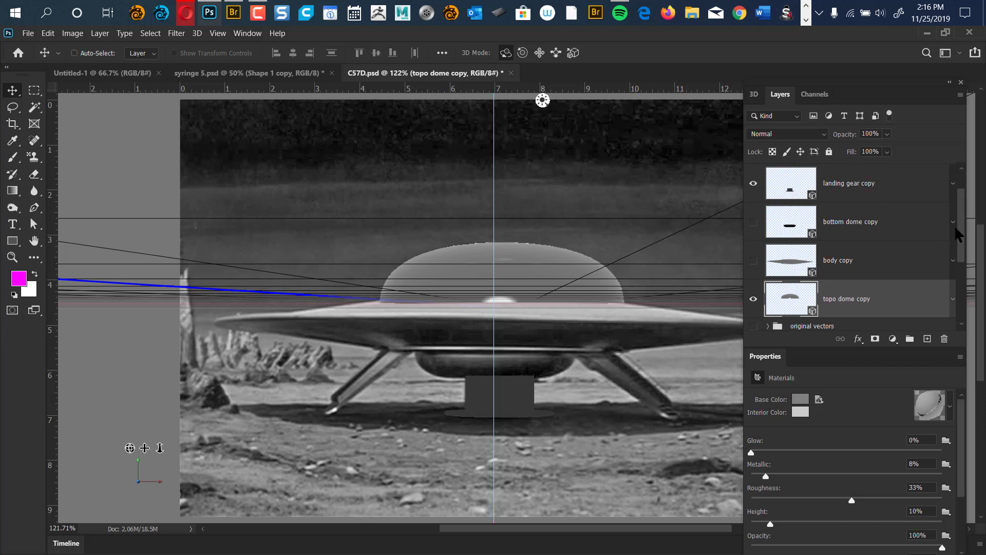
Step: Reorder the 3D layers from top to bottom as topo dome copy, body copy, bottom dome copy, landing gear copy, and select landing gear copy
click(888, 191)
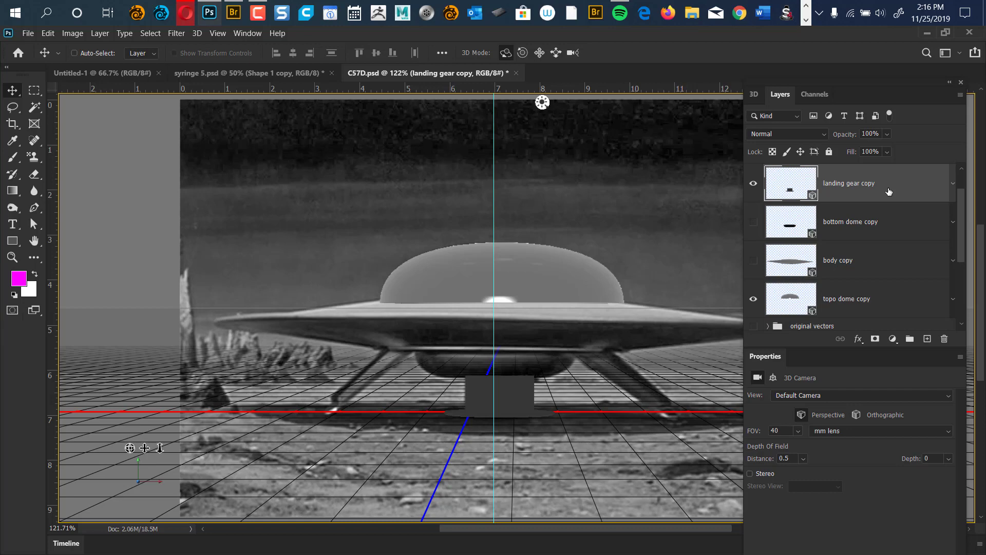
drag(822, 300, 847, 176)
drag(843, 299, 847, 202)
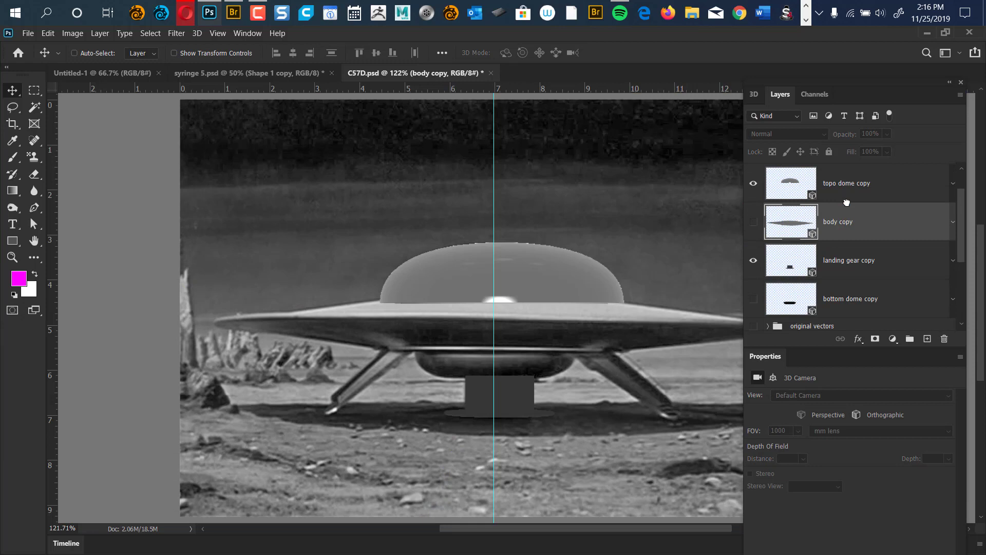
drag(843, 298, 852, 239)
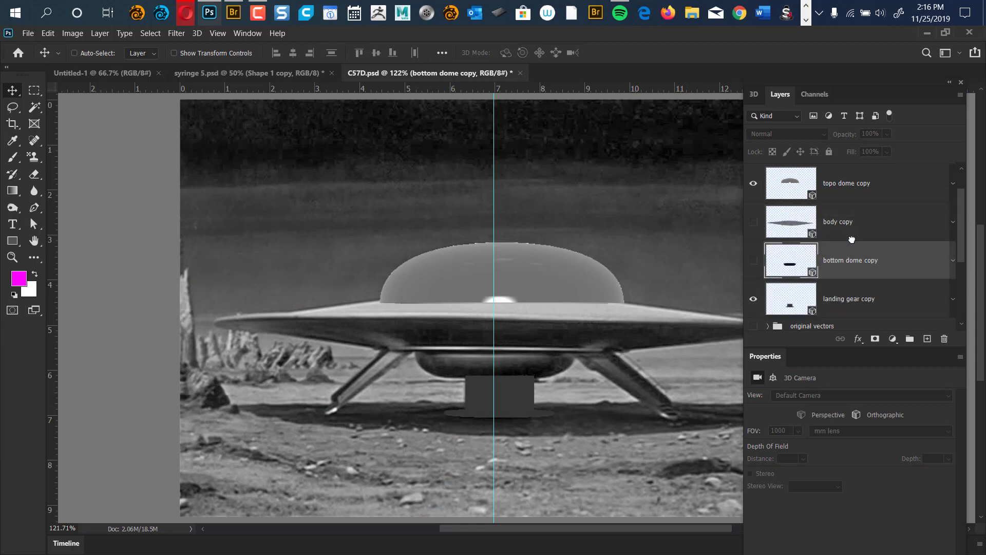
click(851, 307)
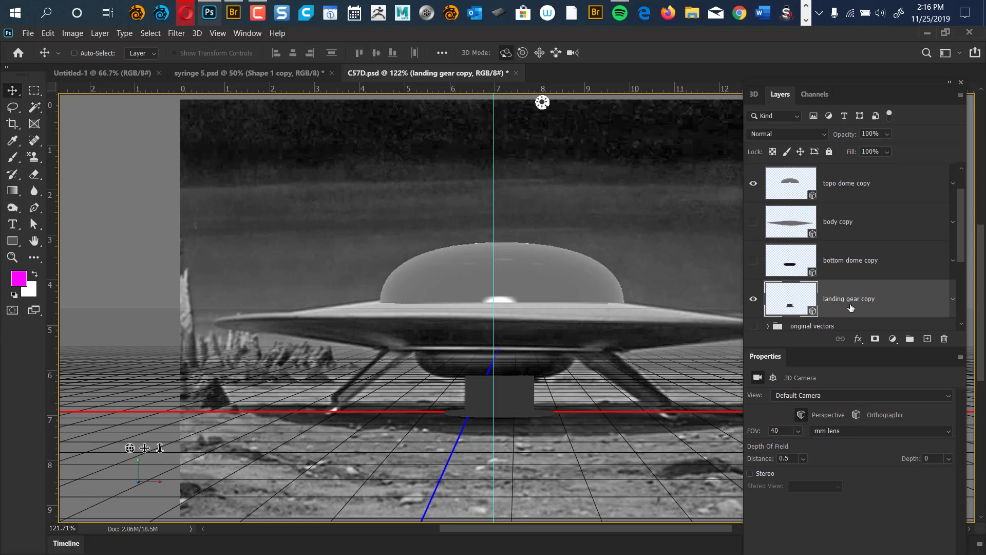
Step: Select the 3D layers from topo dome copy through landing gear copy and merge them into one 3D layer
click(853, 188)
drag(960, 212, 959, 234)
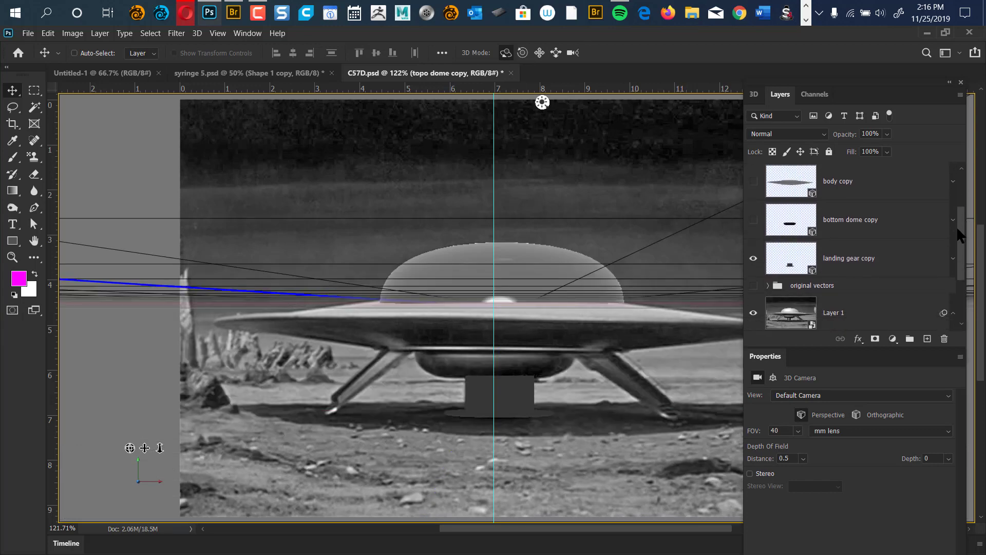
shift+click(891, 258)
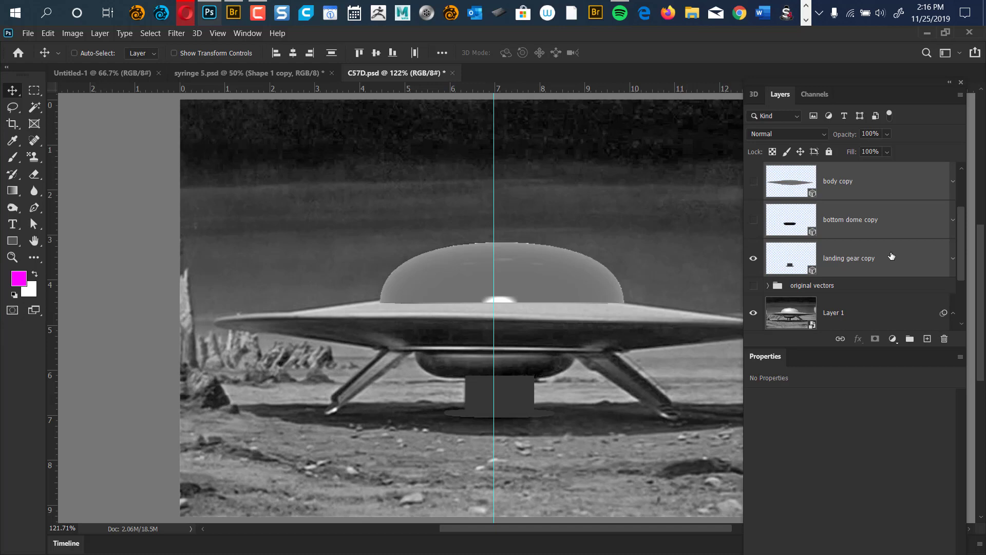
click(198, 34)
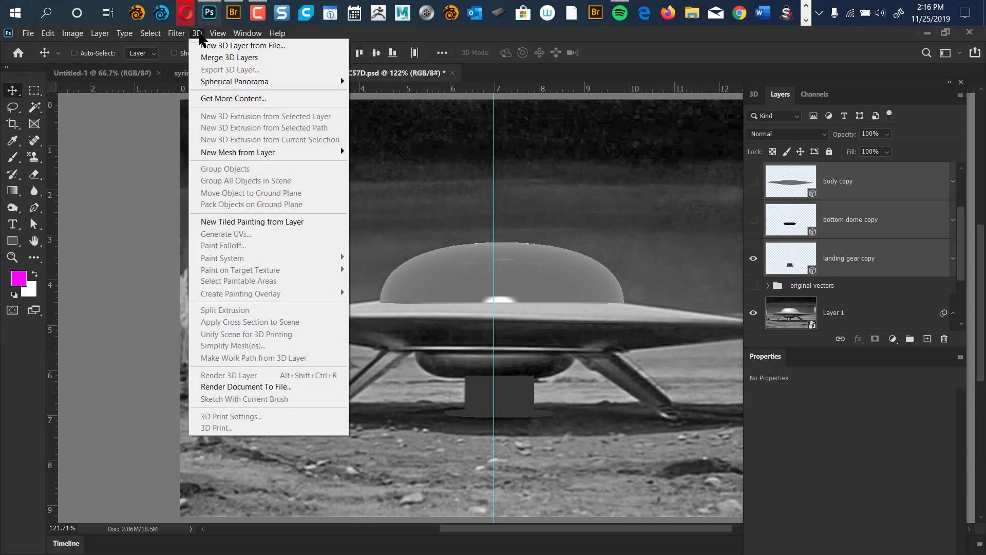
click(199, 34)
click(198, 34)
click(233, 56)
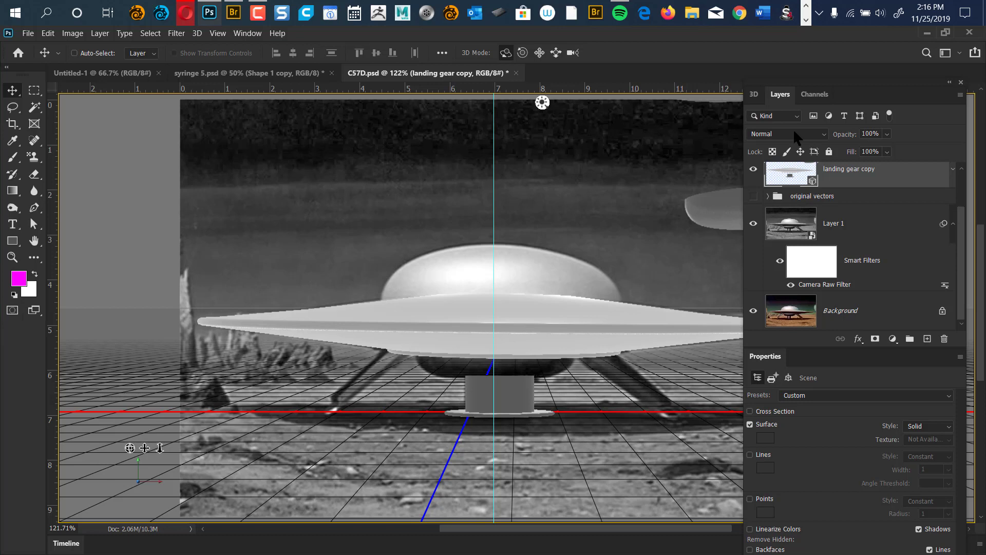
Step: Switch to full-screen mode with the menu bar and reposition the canvas to show the whole saucer image
drag(857, 90, 840, 103)
key(f)
key(alt+f)
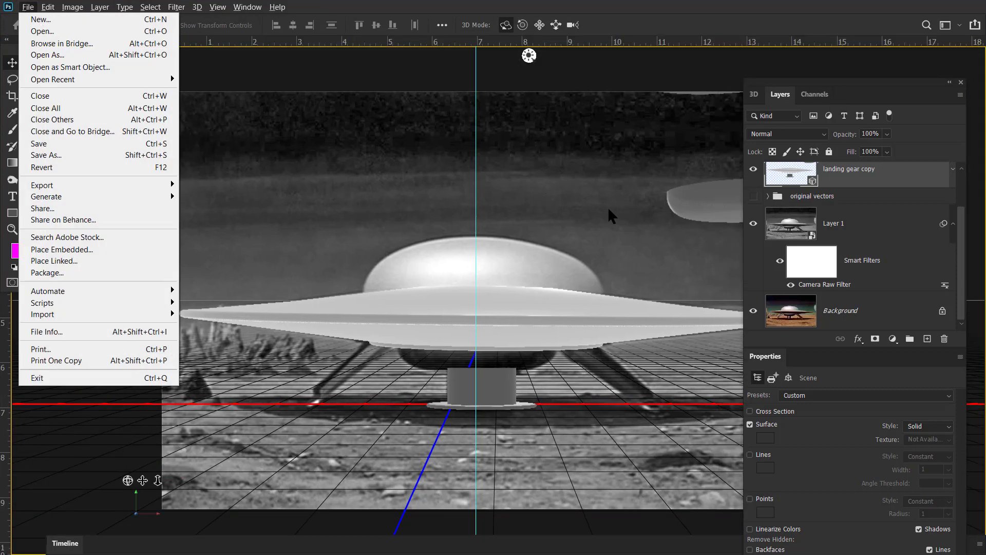
key(Escape)
key(space)
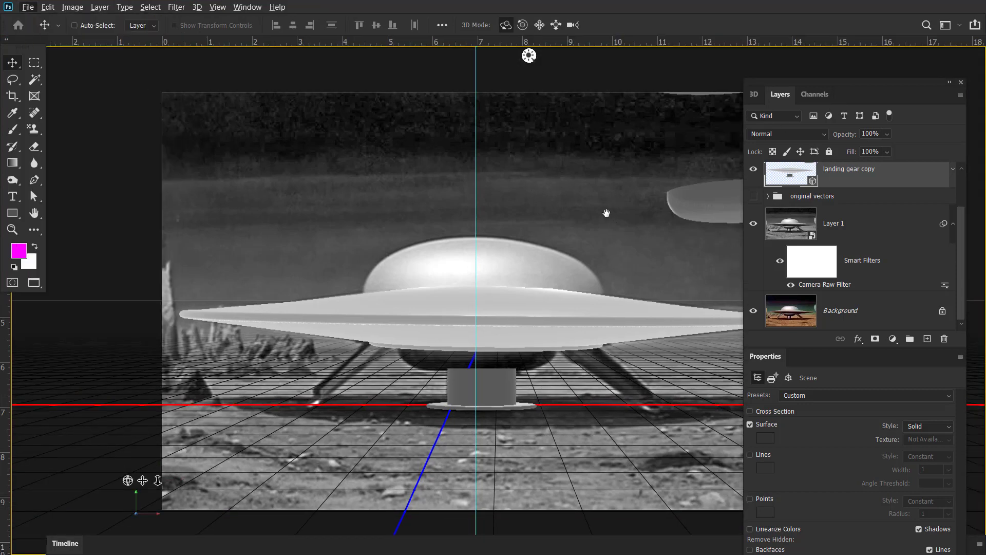
drag(612, 216, 428, 229)
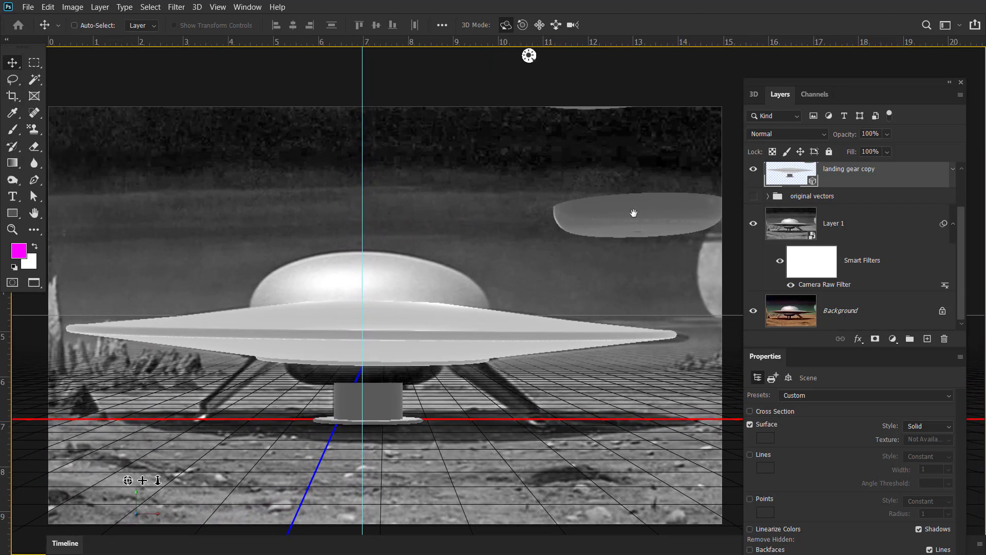
Step: Select the displaced bottom dome mesh, show the merged layer's 3D scene list, and collapse the topo dome copy materials
click(633, 213)
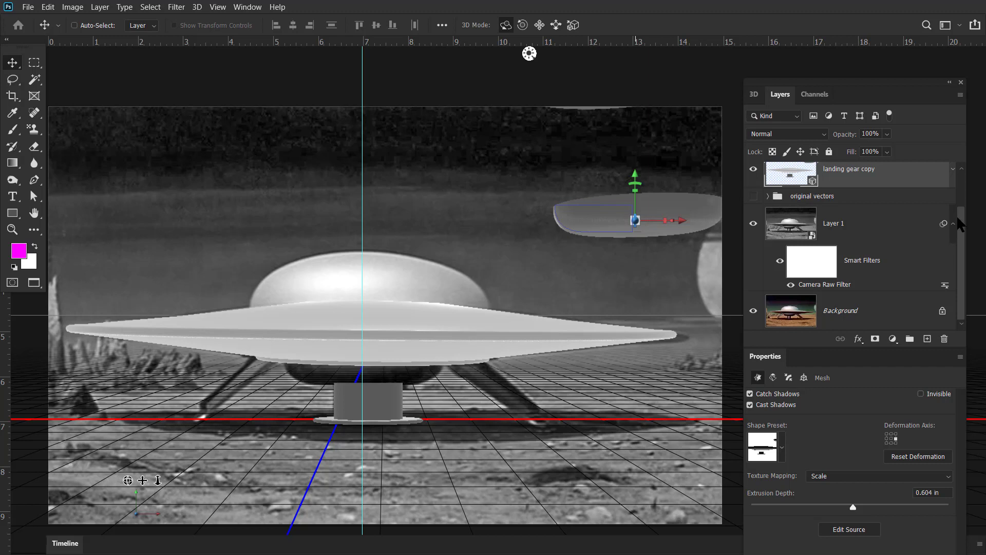
drag(962, 221, 960, 165)
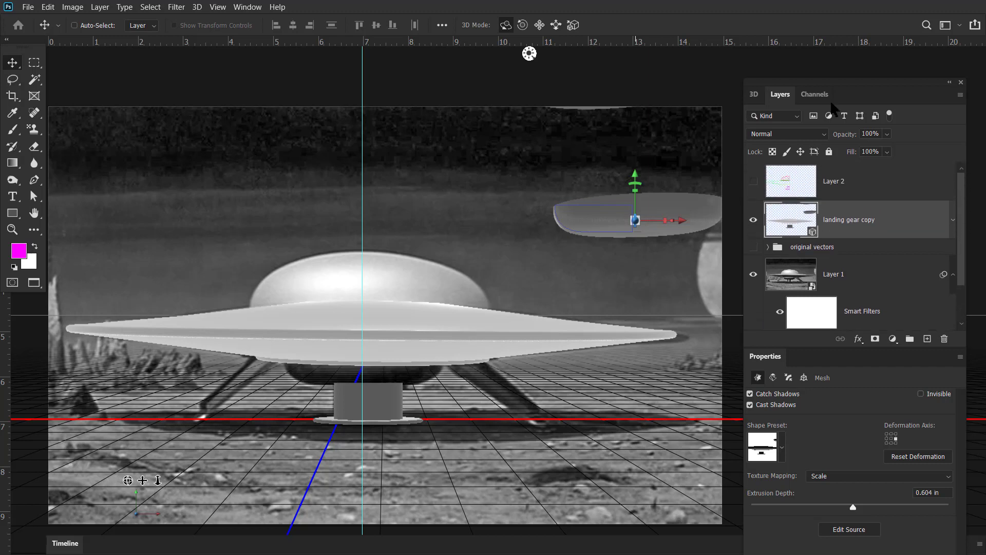
click(754, 95)
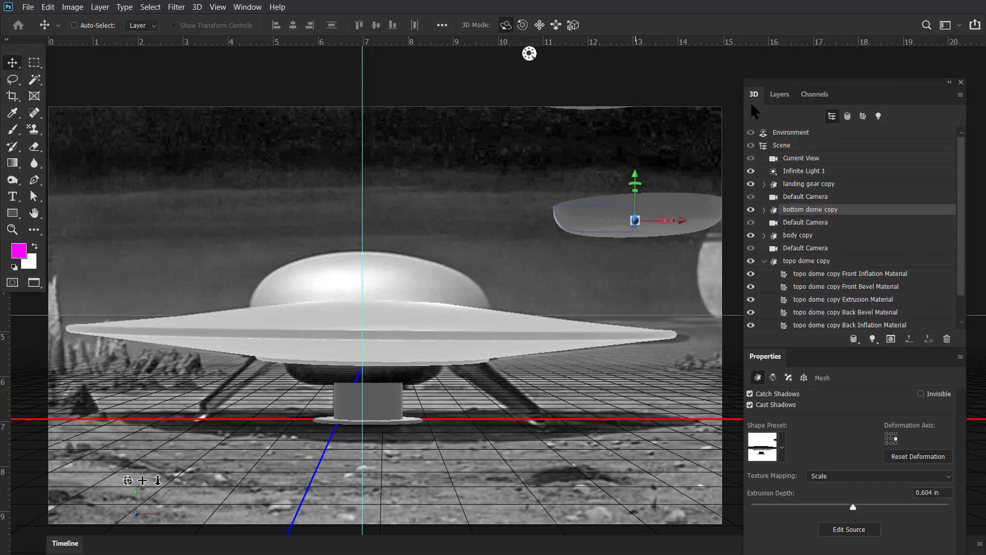
click(765, 262)
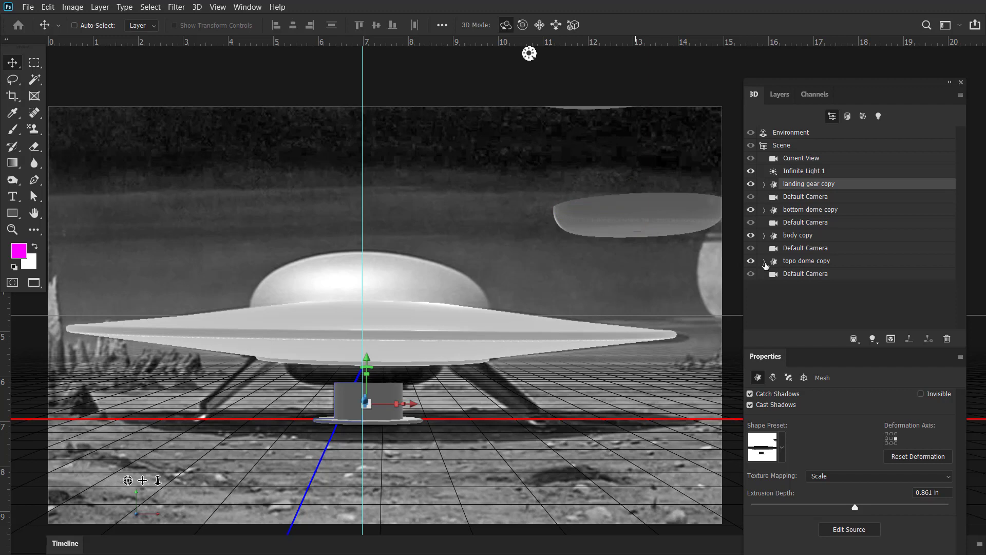
Step: Examine where each saucer mesh sits in the merged scene, along with its default camera, current view and infinite light
click(800, 210)
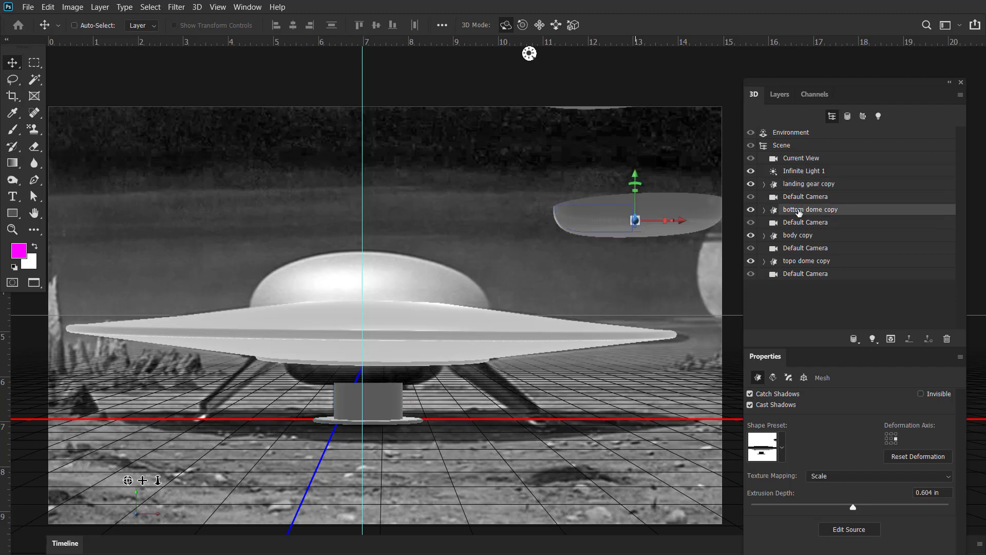
click(799, 236)
click(797, 262)
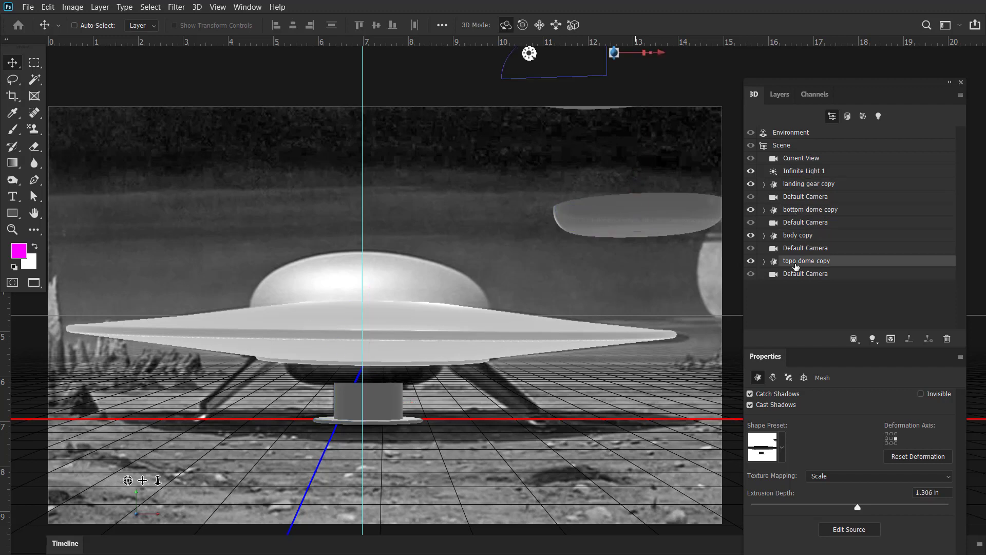
click(804, 236)
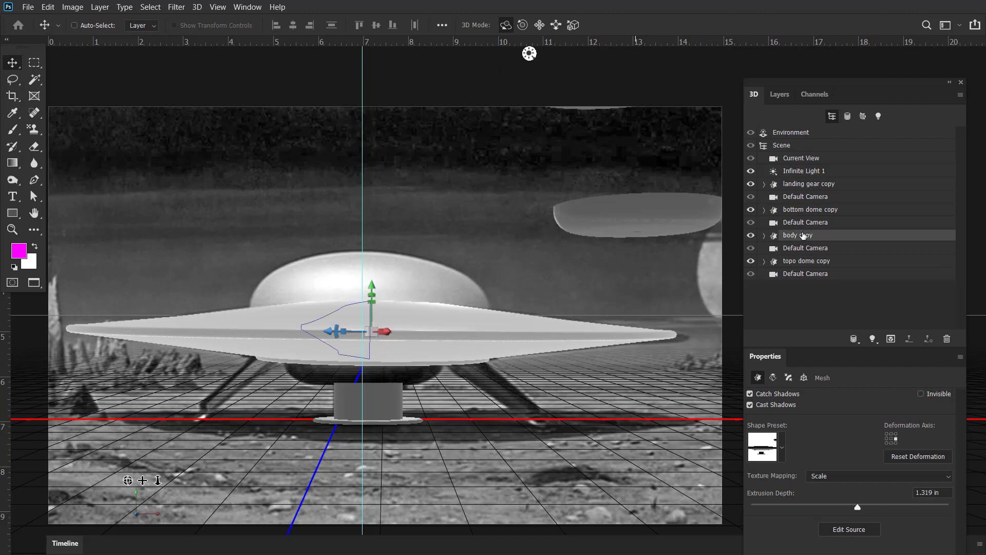
click(804, 210)
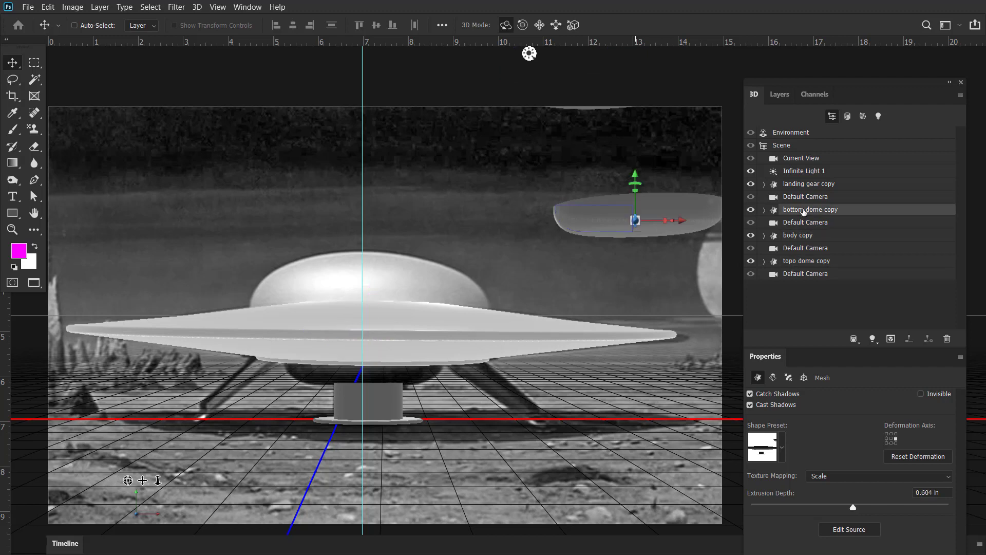
click(804, 185)
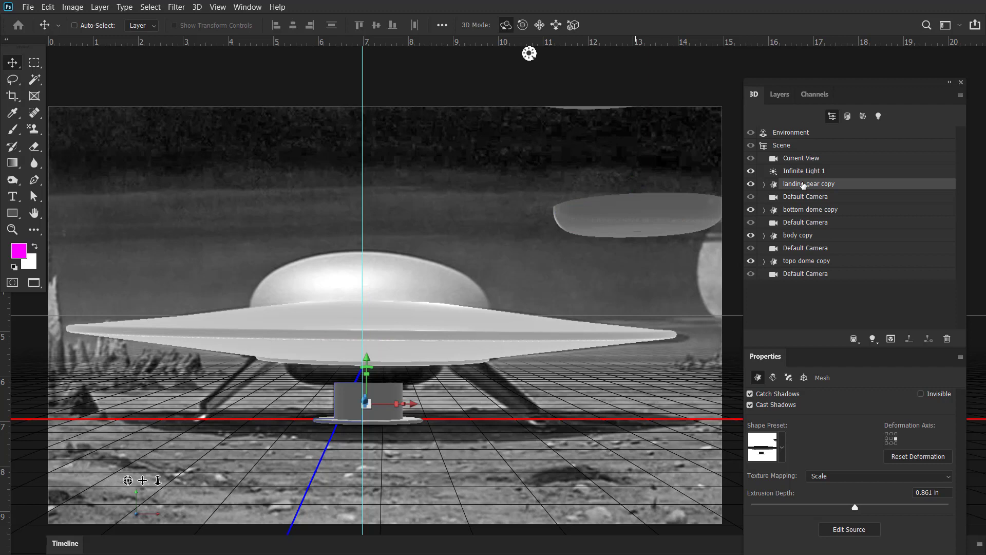
click(804, 261)
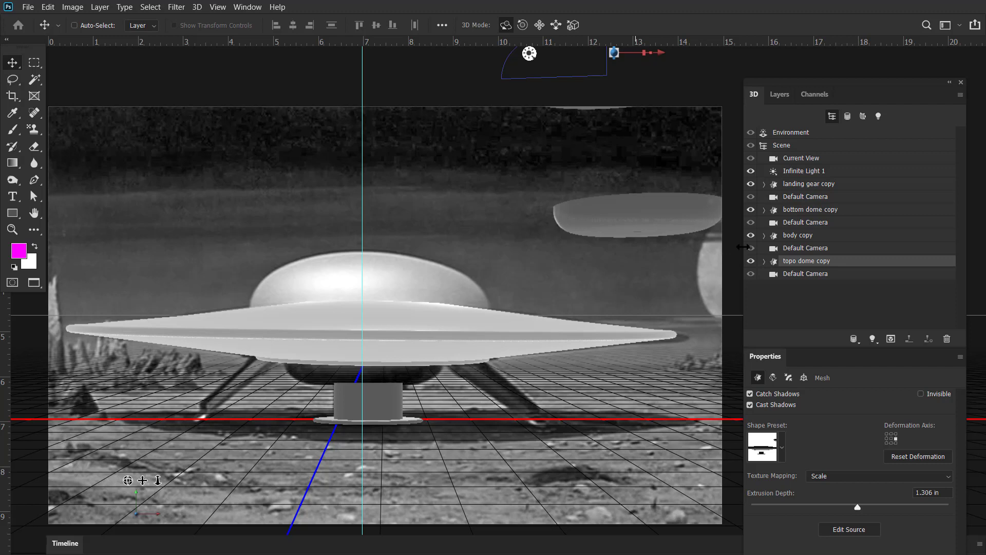
click(802, 210)
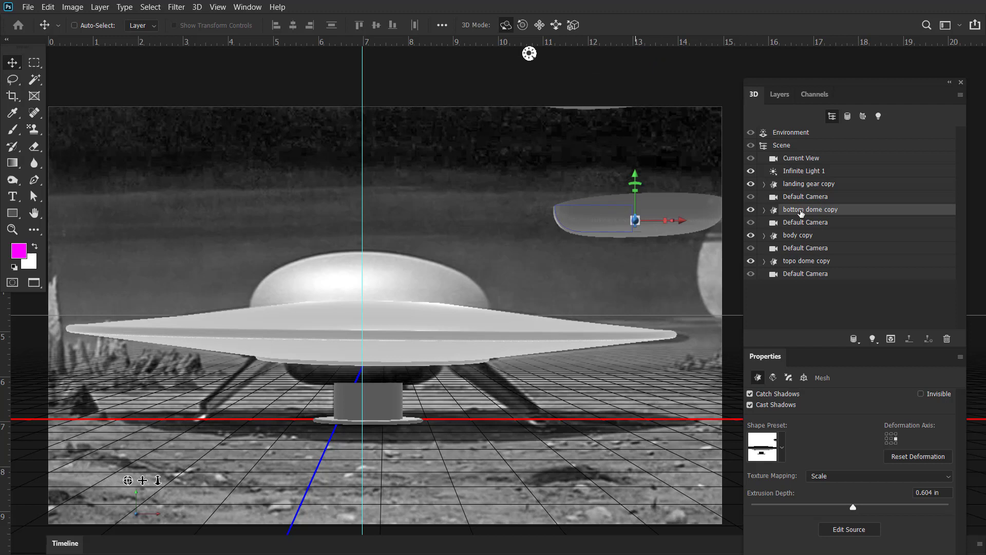
click(804, 261)
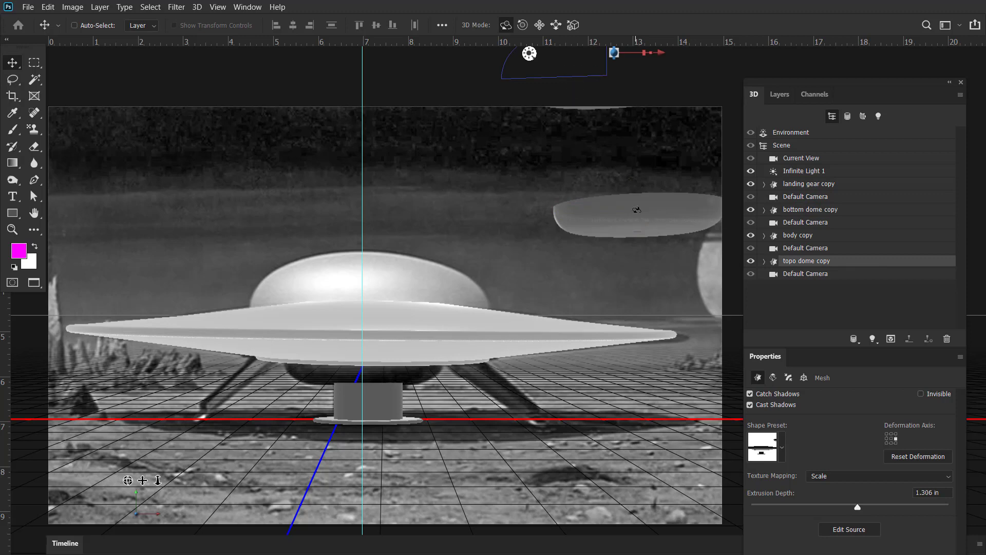
drag(639, 189, 711, 156)
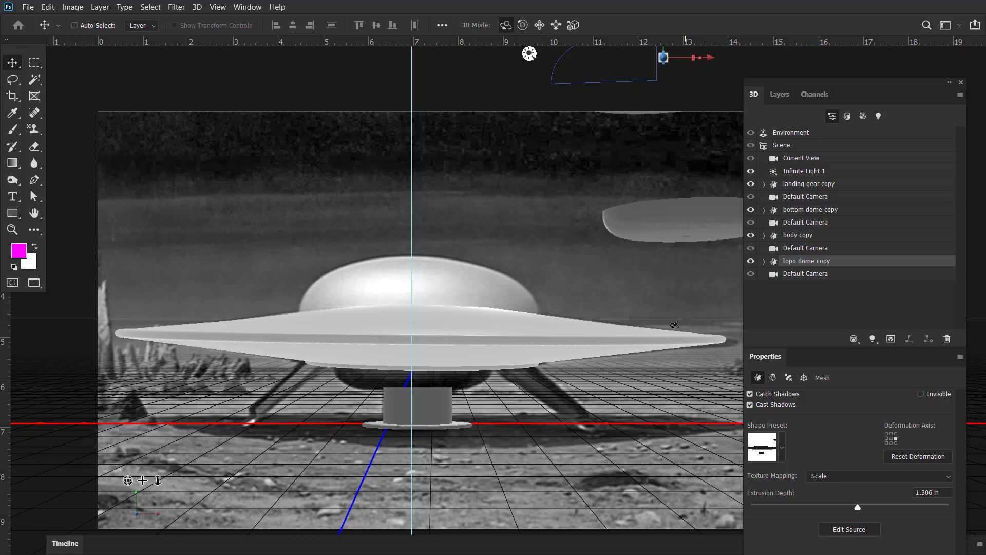
click(599, 317)
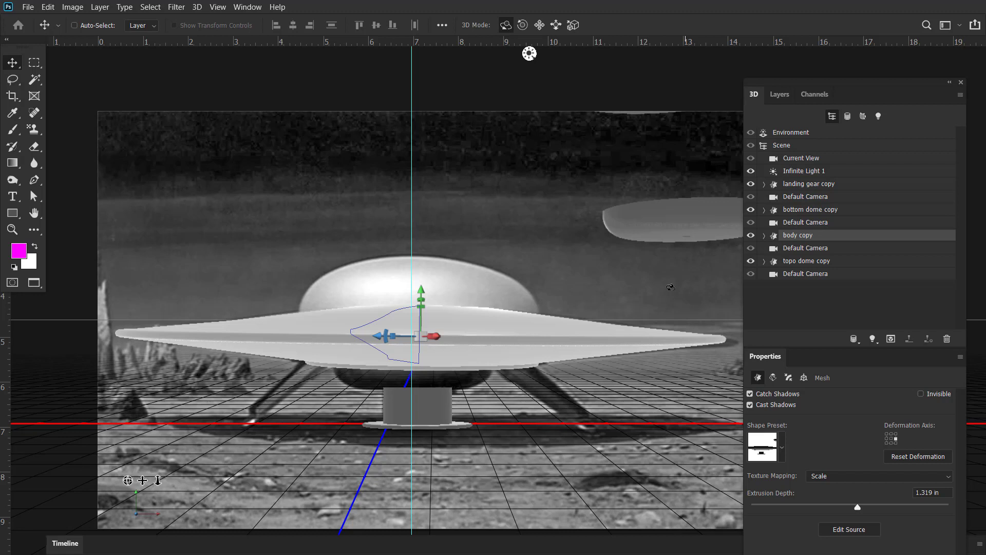
click(806, 196)
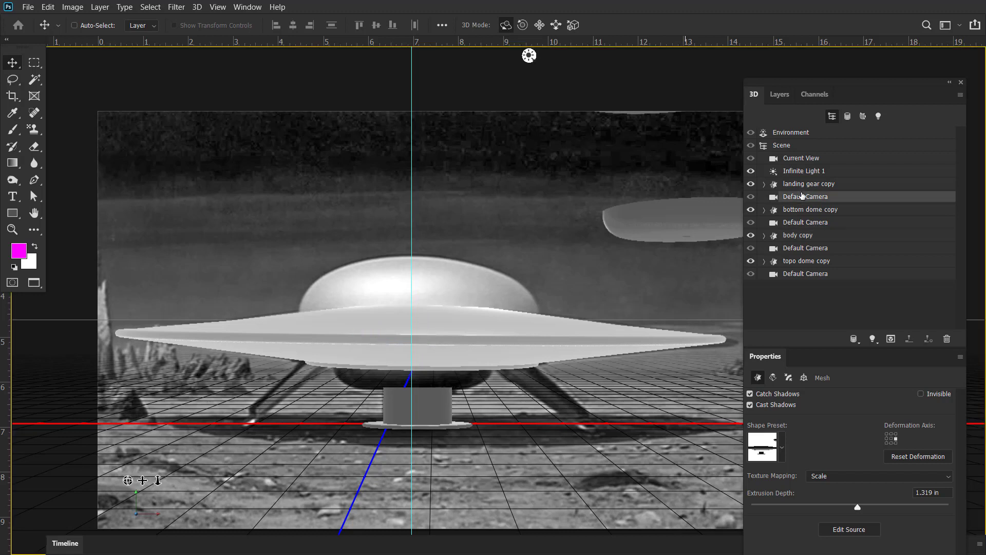
click(801, 159)
click(803, 172)
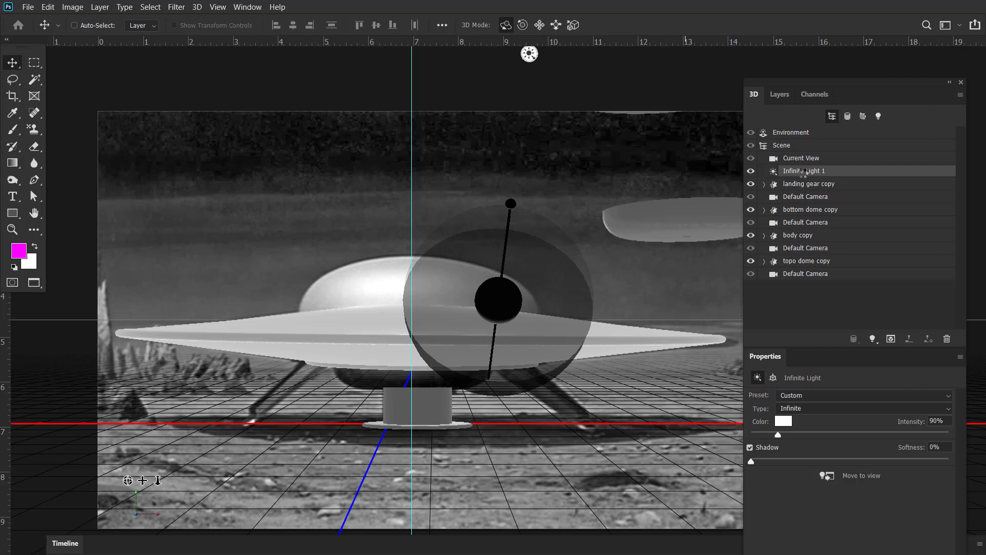
Step: Group all objects in the 3D scene and rename the group C57D
click(805, 184)
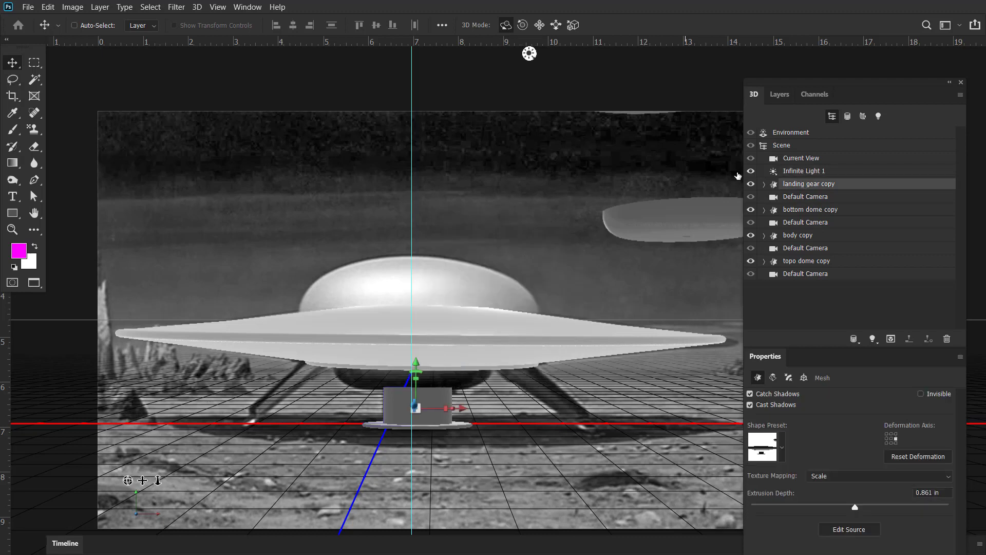
click(197, 7)
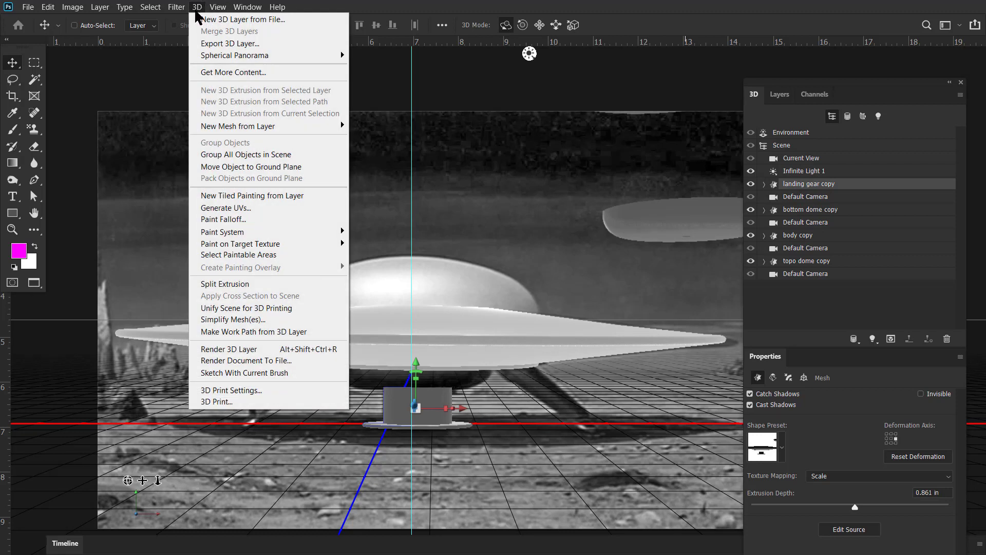
click(266, 155)
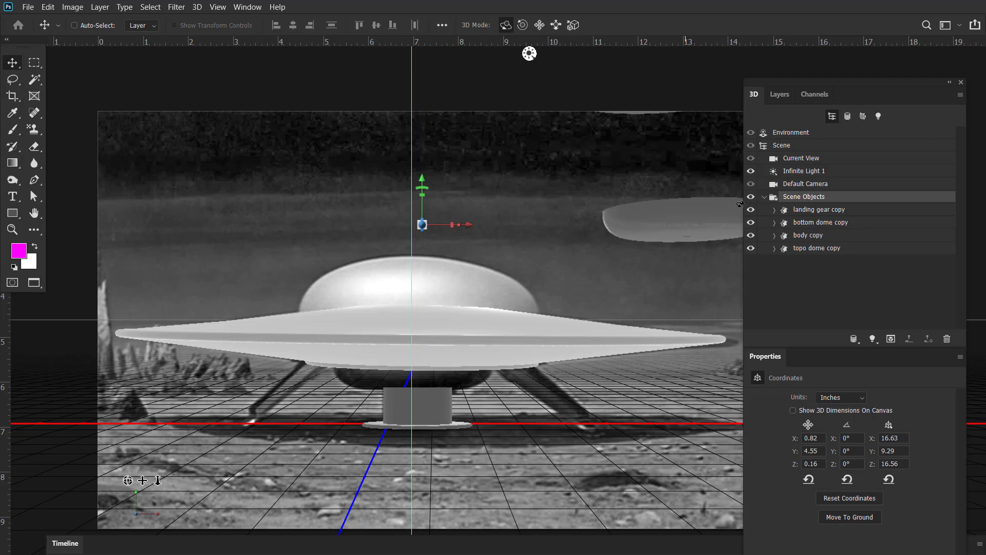
double_click(804, 199)
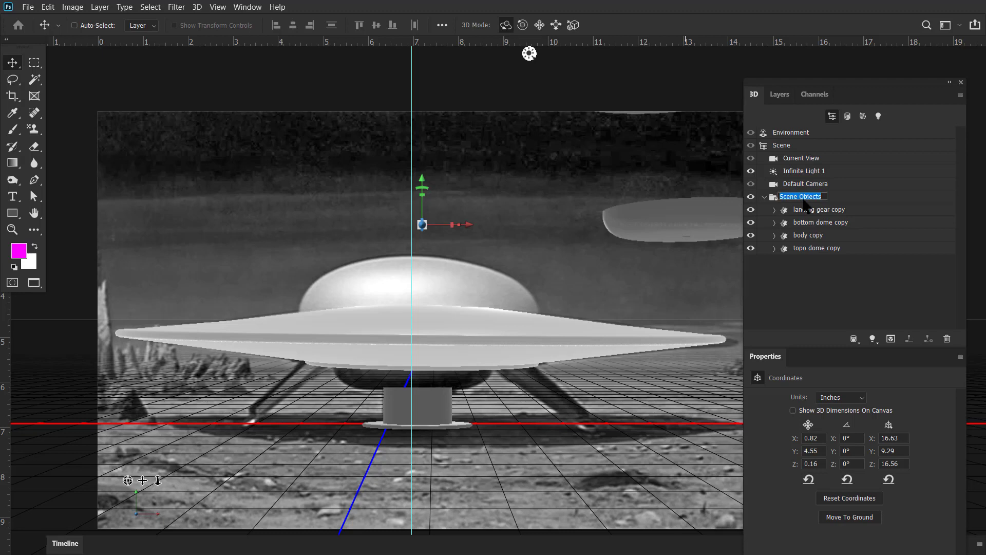
text(C57D)
key(Return)
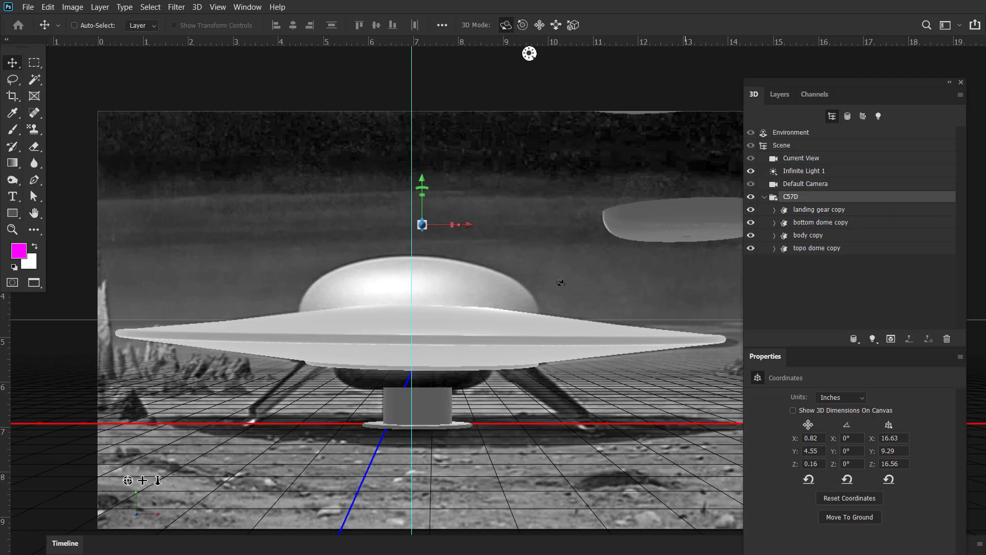
Step: Rotate the C57D group to about 2.2° X and -6.8° Y, and reset the landing gear, bottom dome and body copies' positions to 0
drag(559, 290, 522, 333)
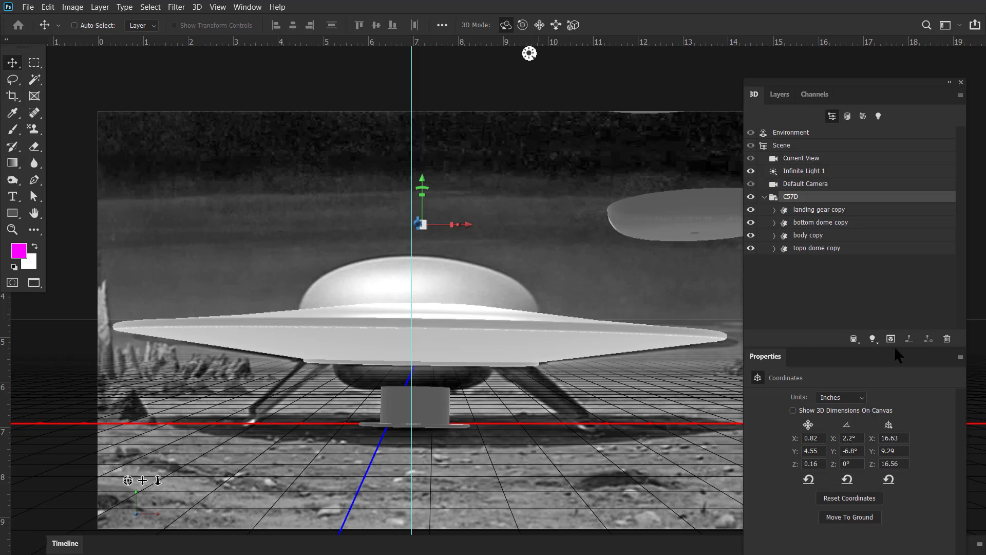
click(831, 210)
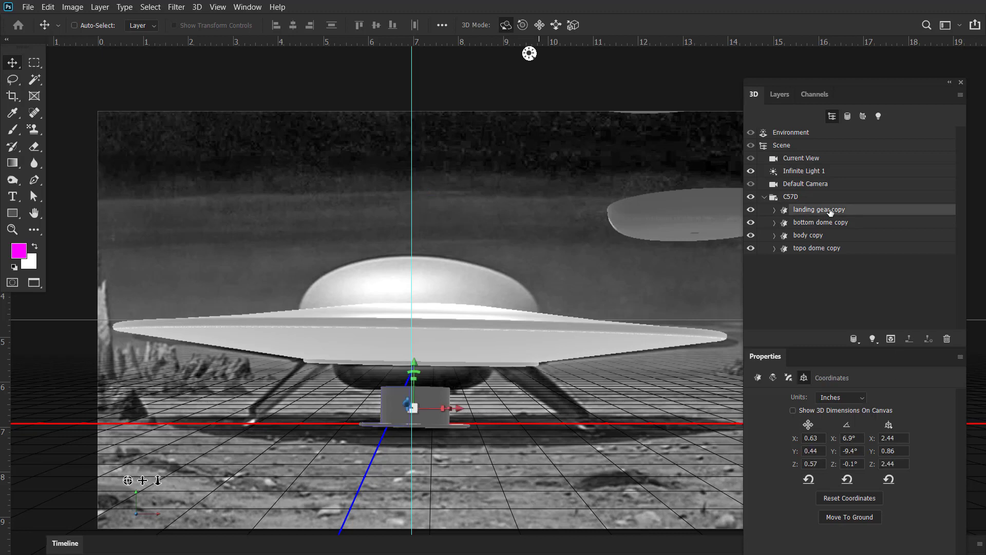
click(817, 496)
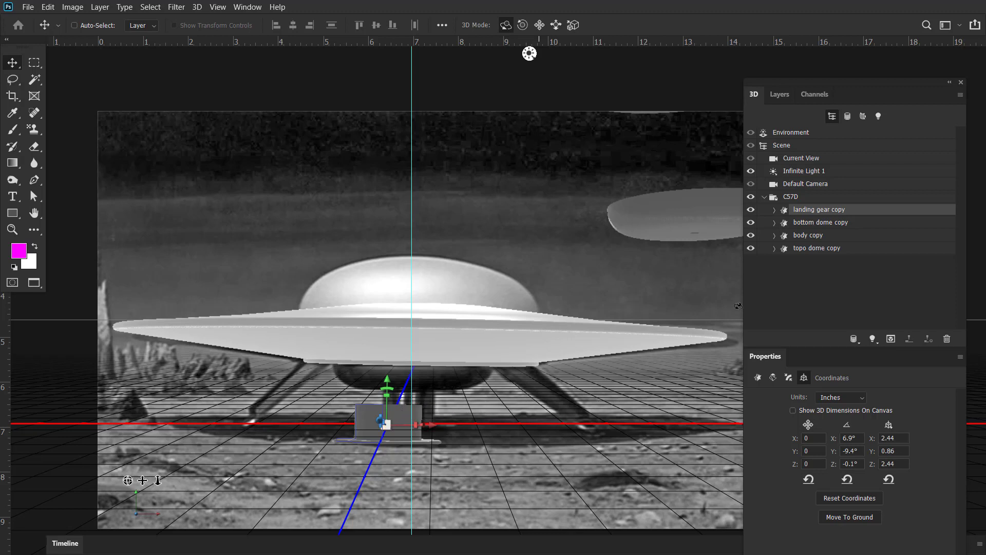
click(831, 225)
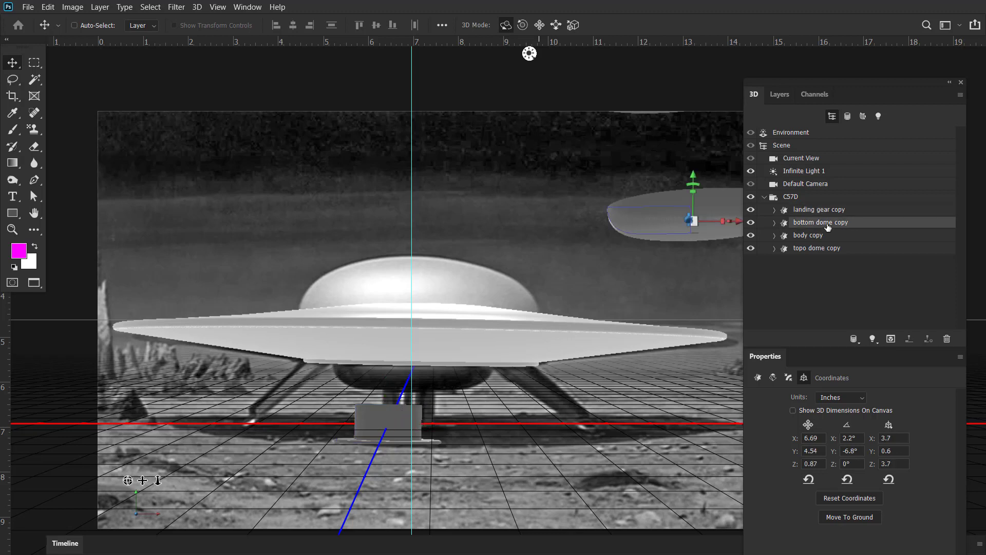
click(809, 479)
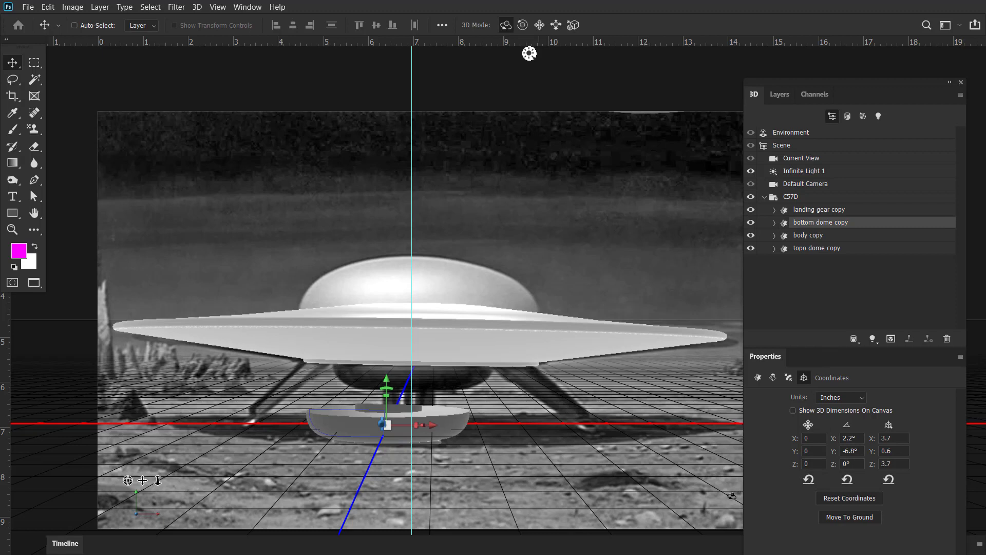
click(811, 235)
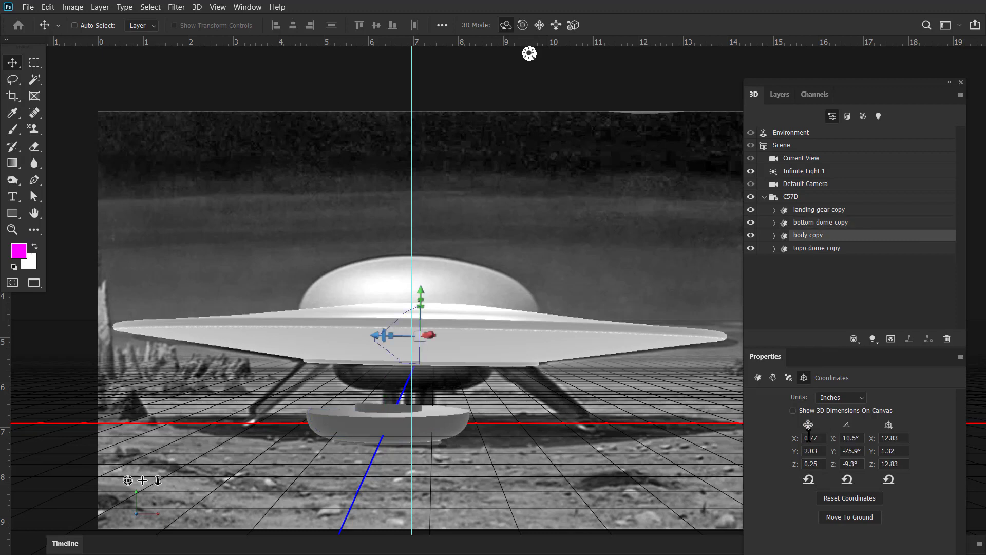
click(809, 479)
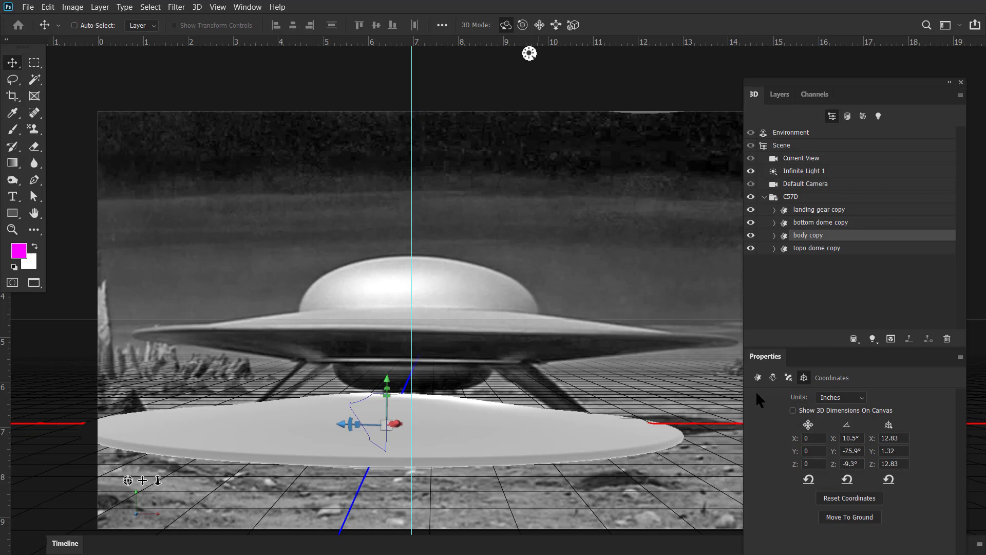
Step: Reset the topo dome copy's position and rotation to 0 on all axes
key(Down)
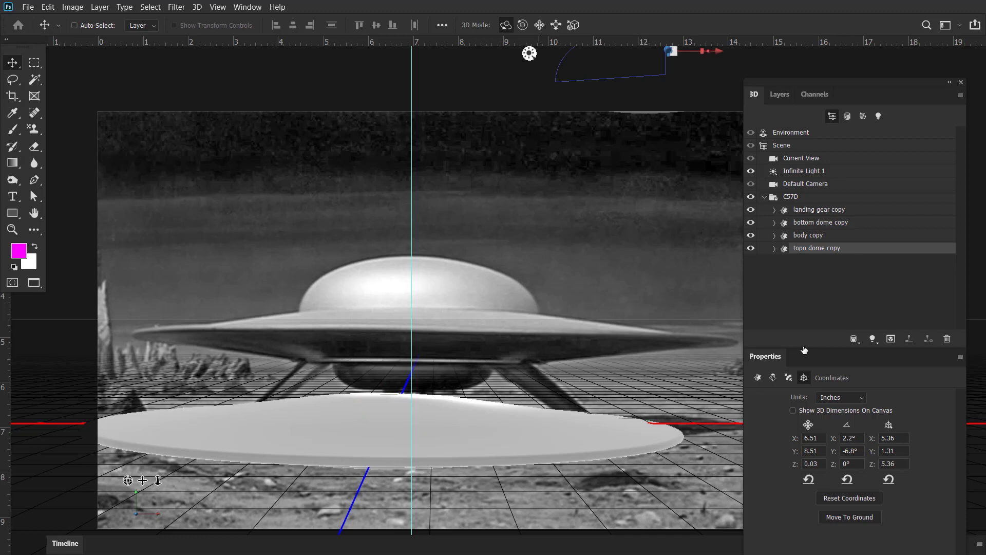
click(809, 480)
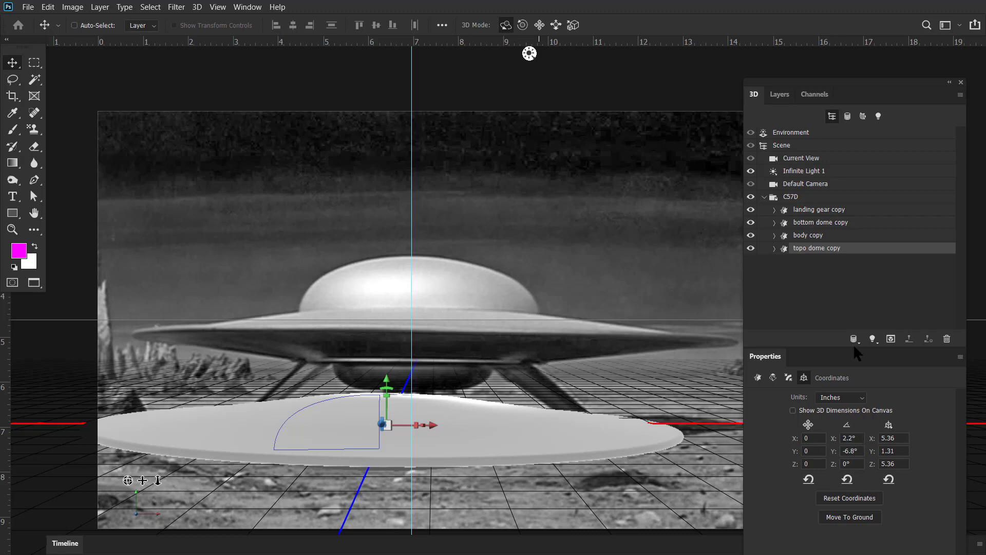
click(847, 478)
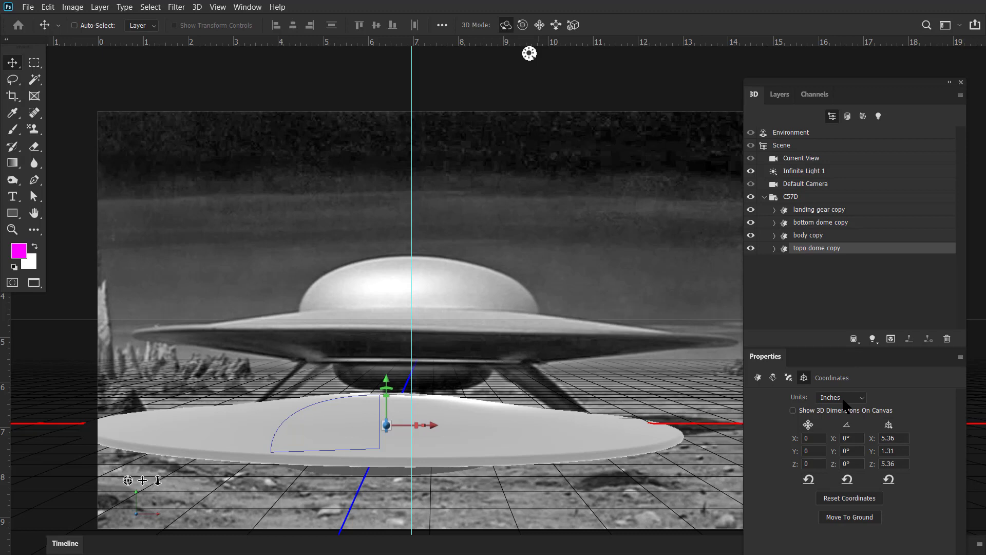
Step: Reset the rotation of the body, bottom dome and landing gear copies to 0° on all axes
click(824, 236)
click(847, 478)
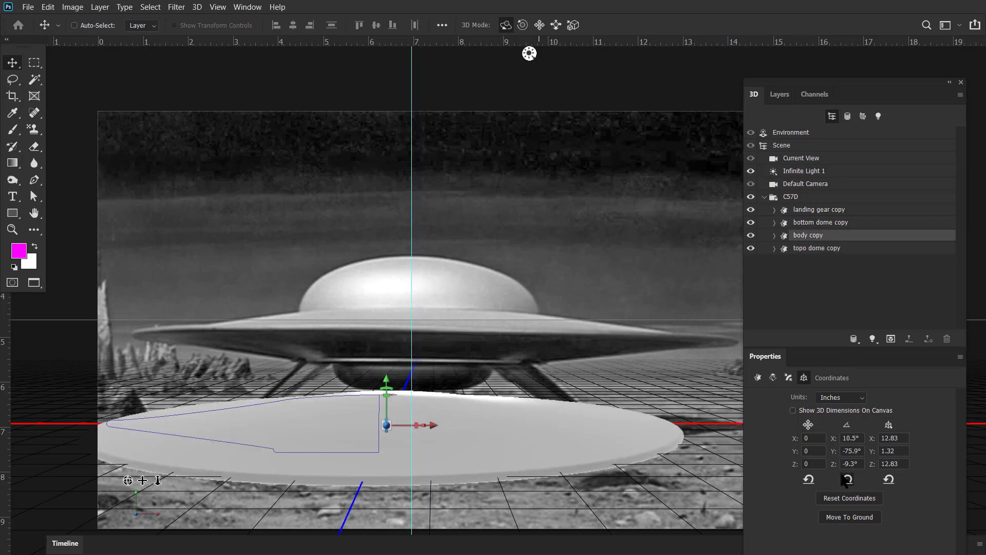
click(808, 225)
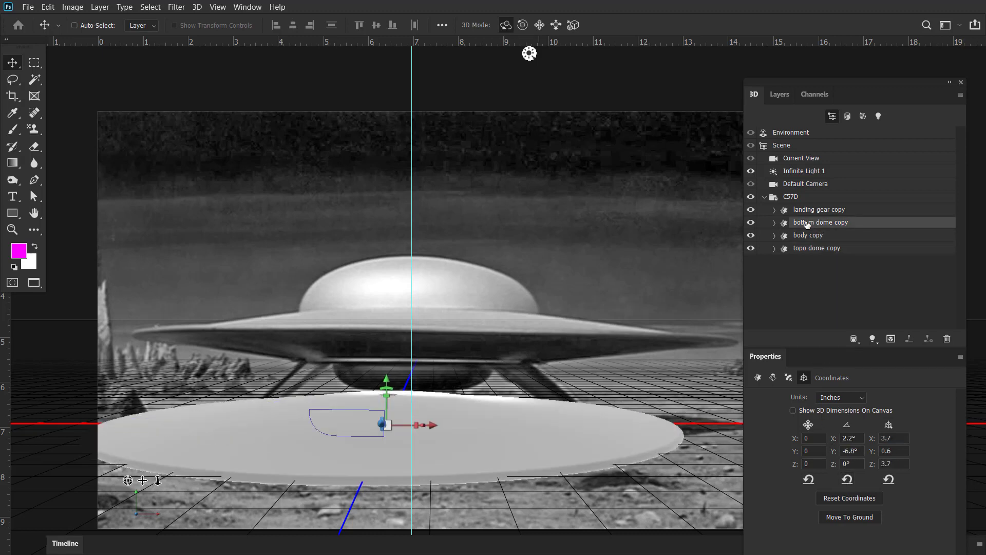
click(848, 479)
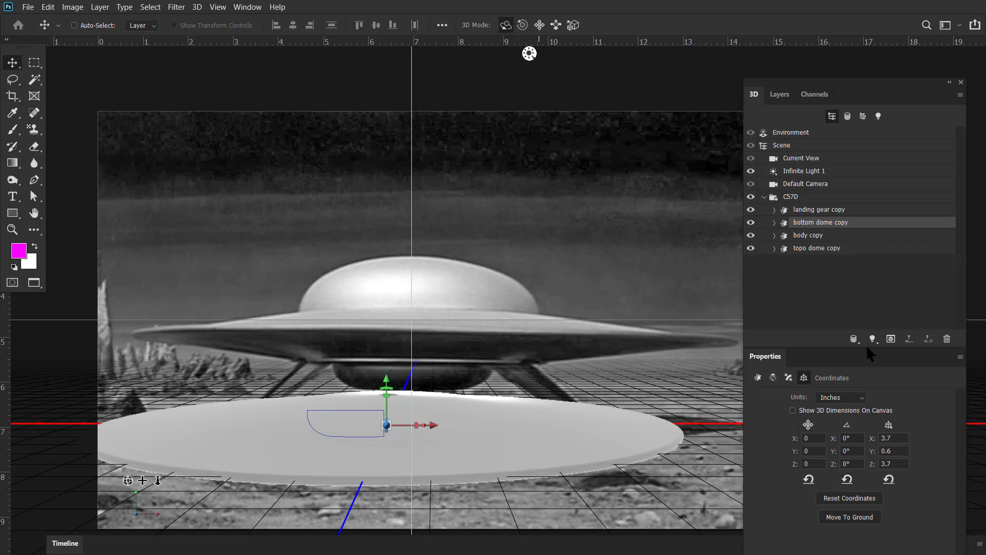
key(Up)
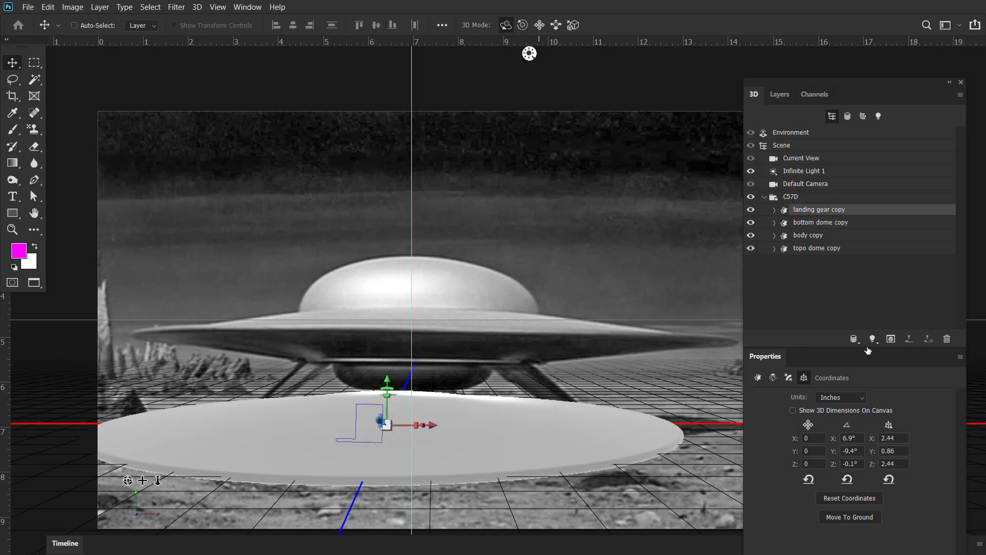
click(847, 479)
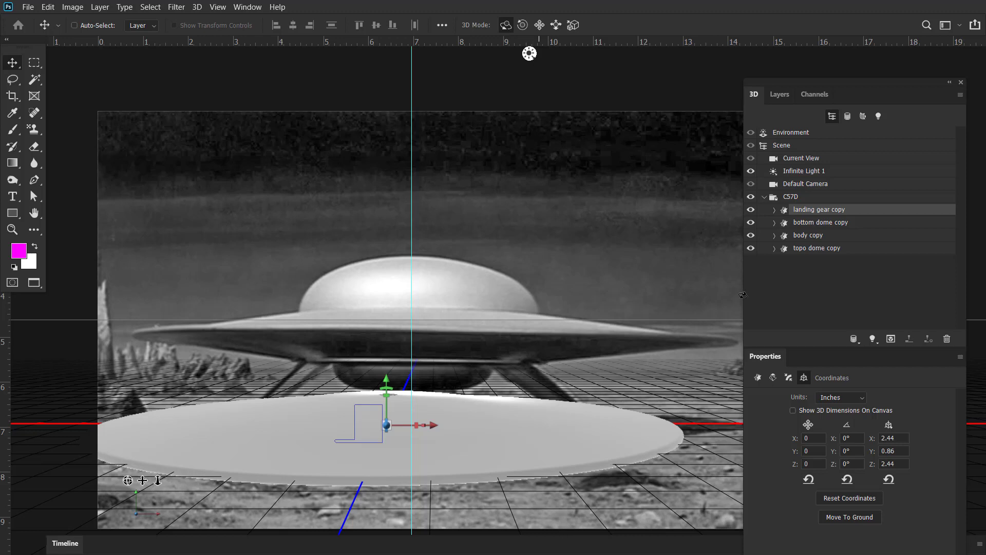
Step: Raise the body copy to about 2.07 in and the topo dome copy to about 3.12 in on the Y axis
click(809, 238)
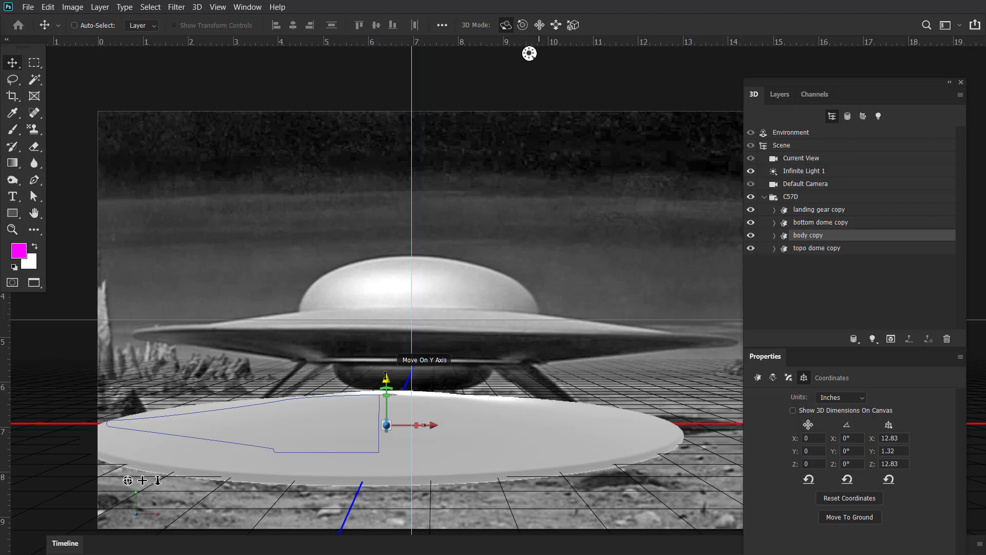
drag(385, 377, 415, 331)
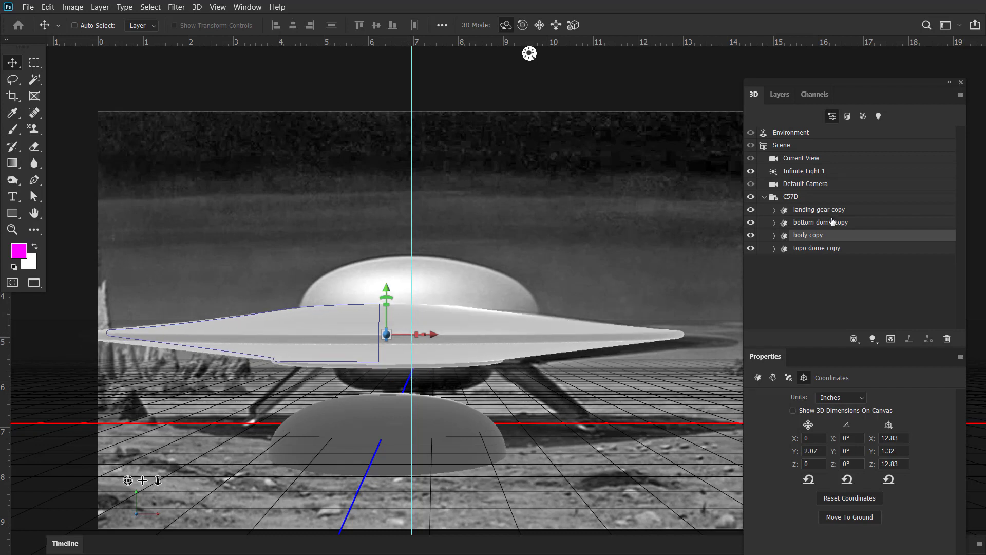
click(820, 249)
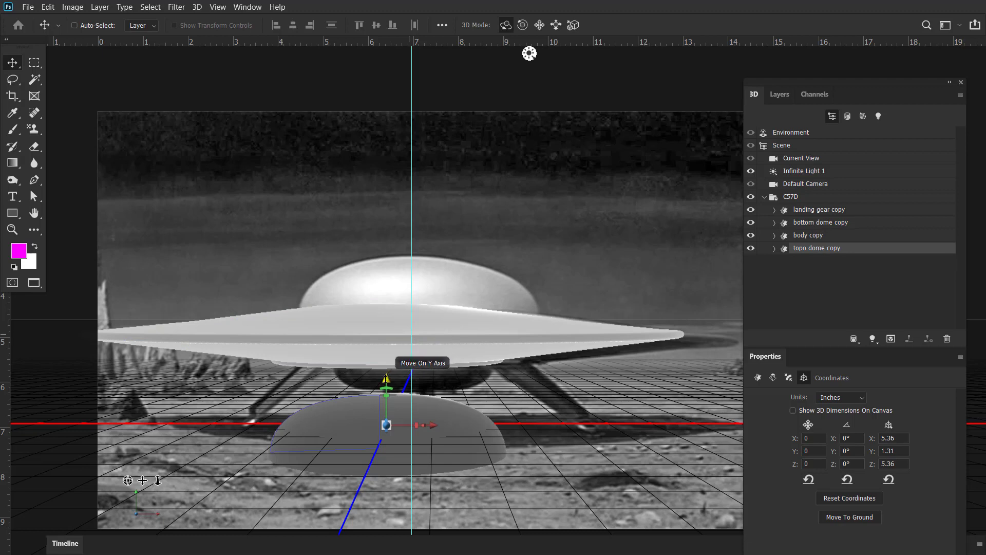
drag(387, 378, 407, 309)
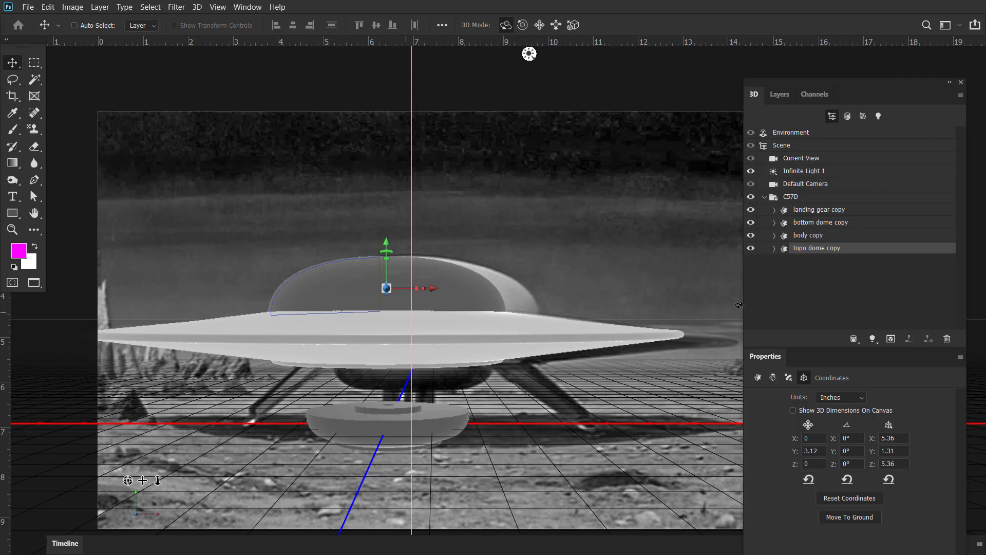
Step: Raise the bottom dome copy to about 1.14 in and the landing gear copy to about 0.48 in on the Y axis
click(818, 222)
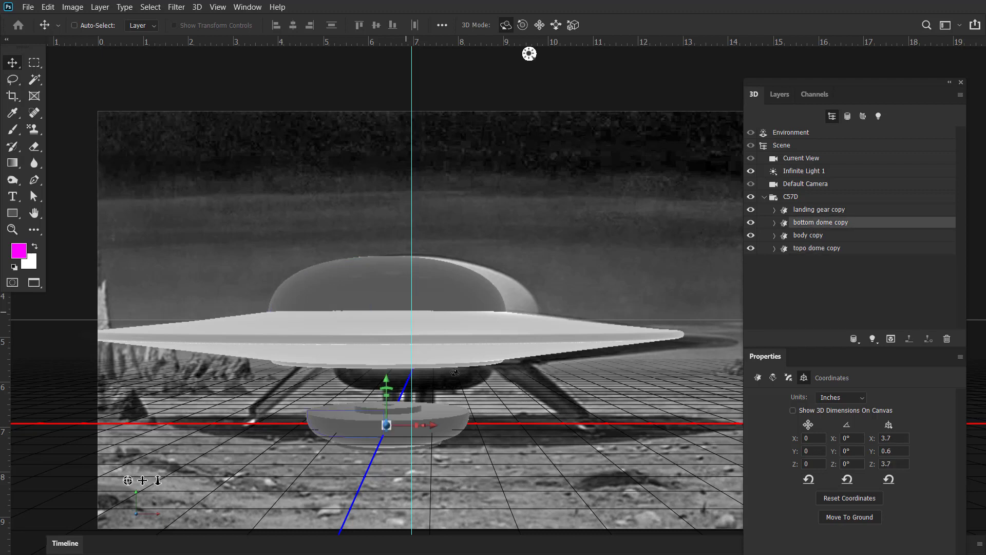
drag(389, 381, 389, 352)
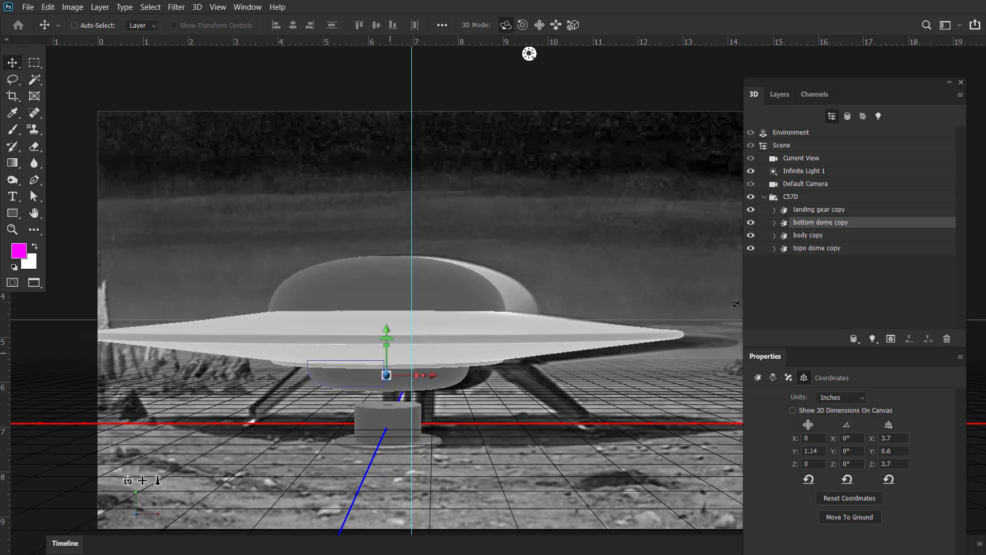
click(822, 209)
drag(387, 384, 386, 367)
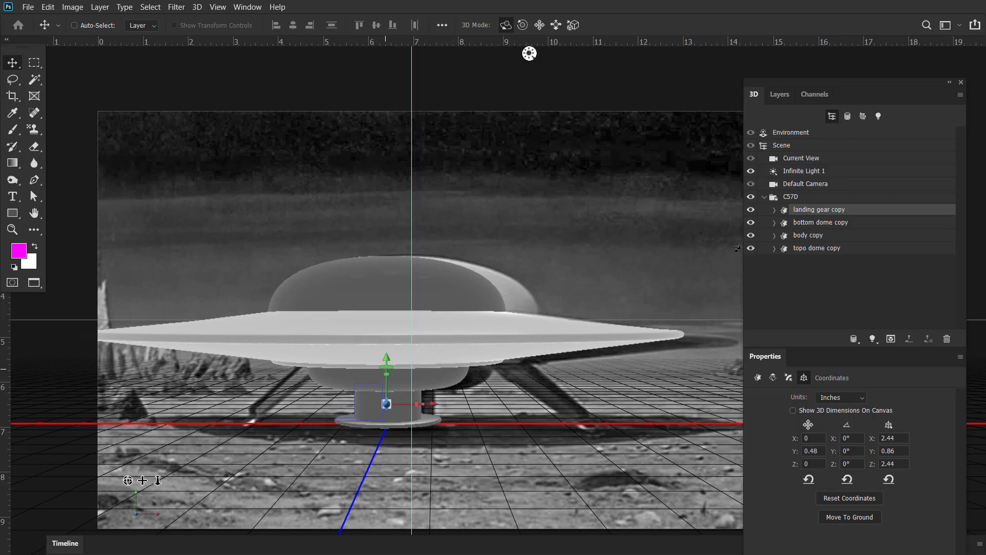
Step: Rotate the C57D group to about -65.2° X, -1° Y and 12.4° Z to inspect the saucer from above
click(802, 198)
click(764, 197)
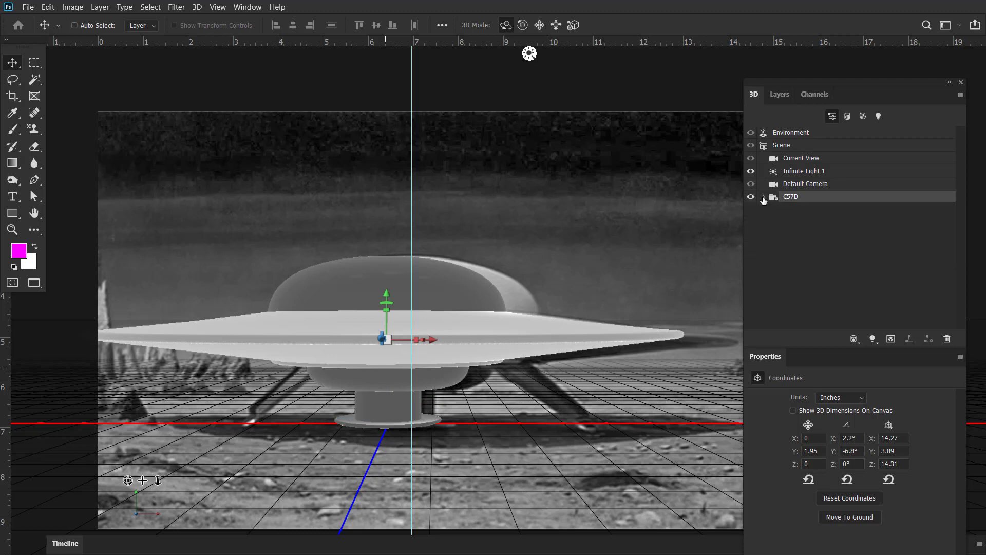
click(764, 198)
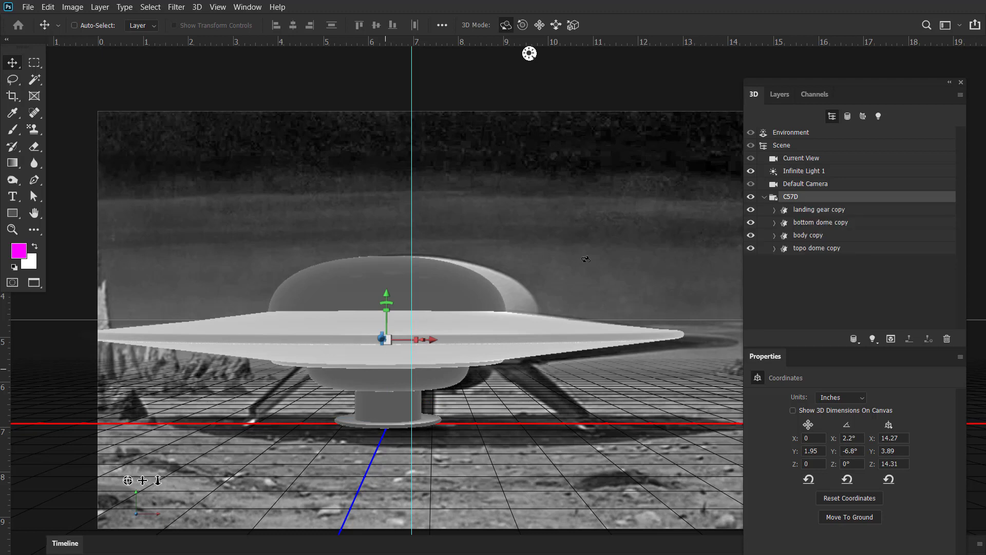
drag(606, 265, 591, 245)
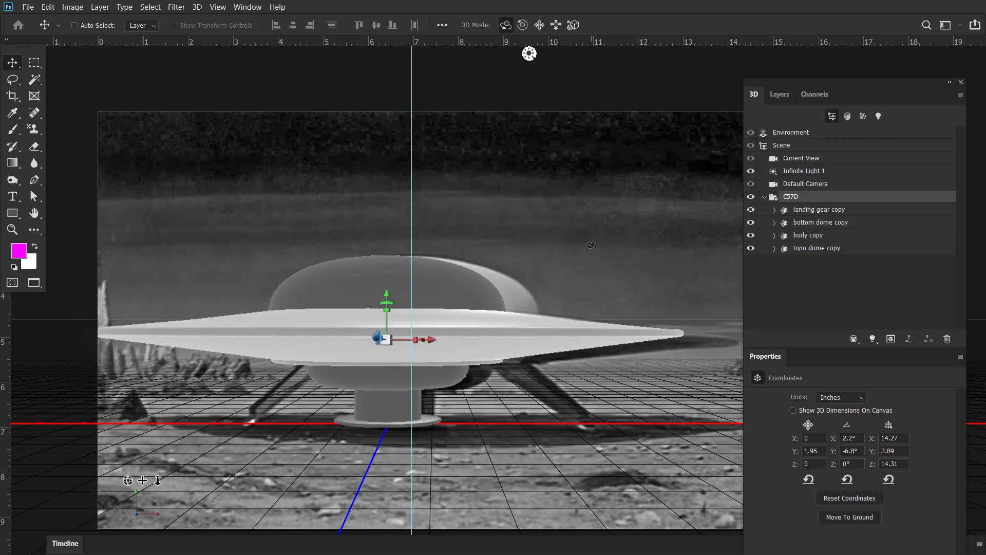
drag(591, 245, 389, 328)
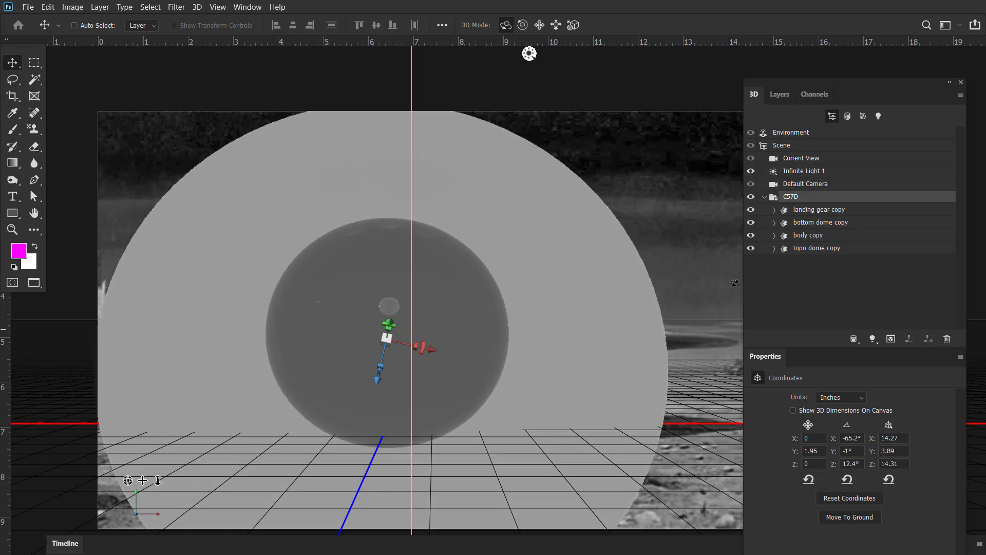
Step: Set the topo dome copy's extrusion depth to 0 in
click(811, 249)
click(775, 248)
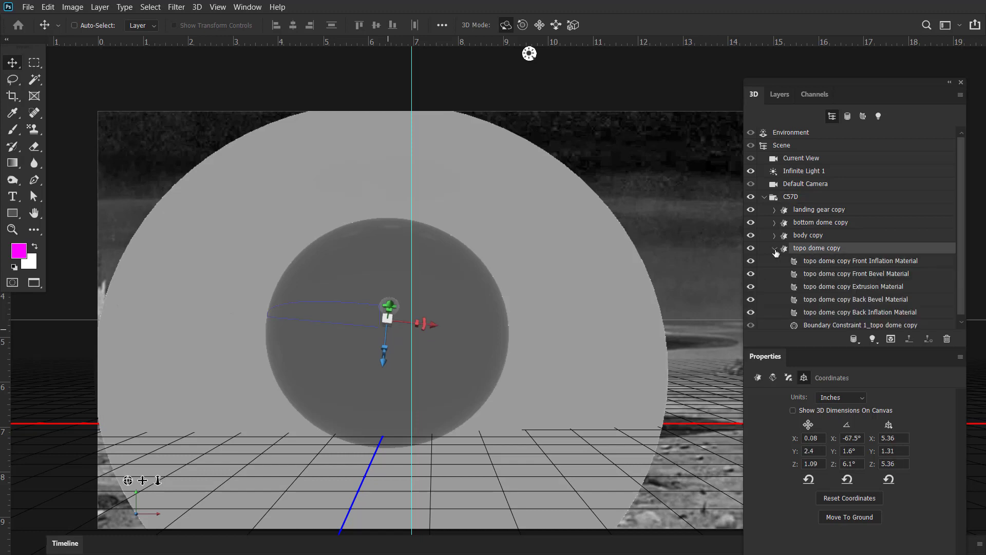
click(877, 287)
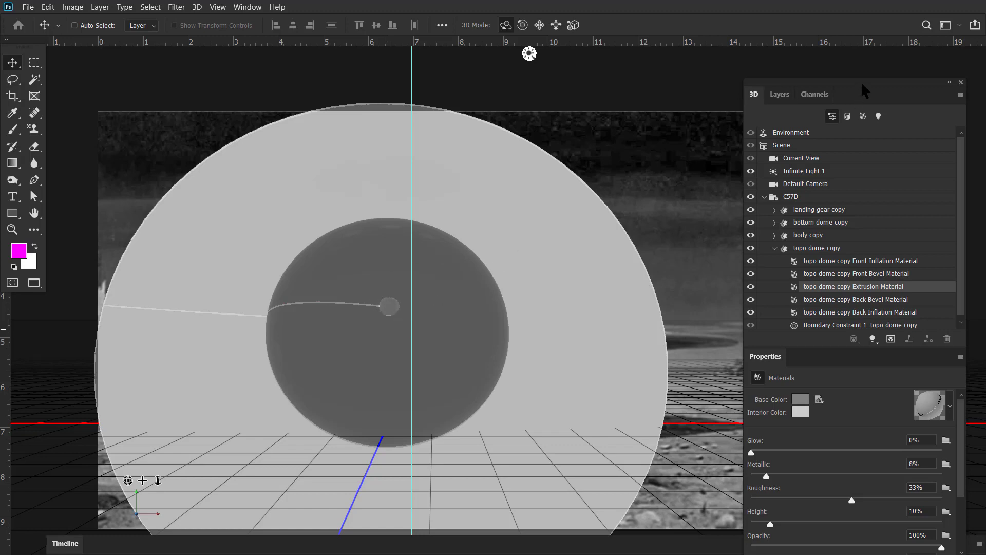
drag(861, 81, 832, 17)
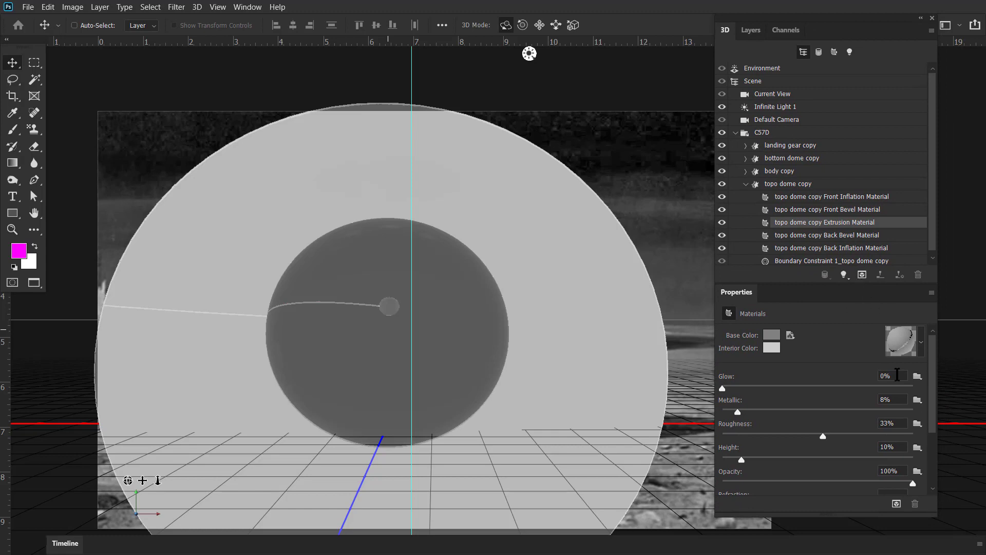
click(788, 184)
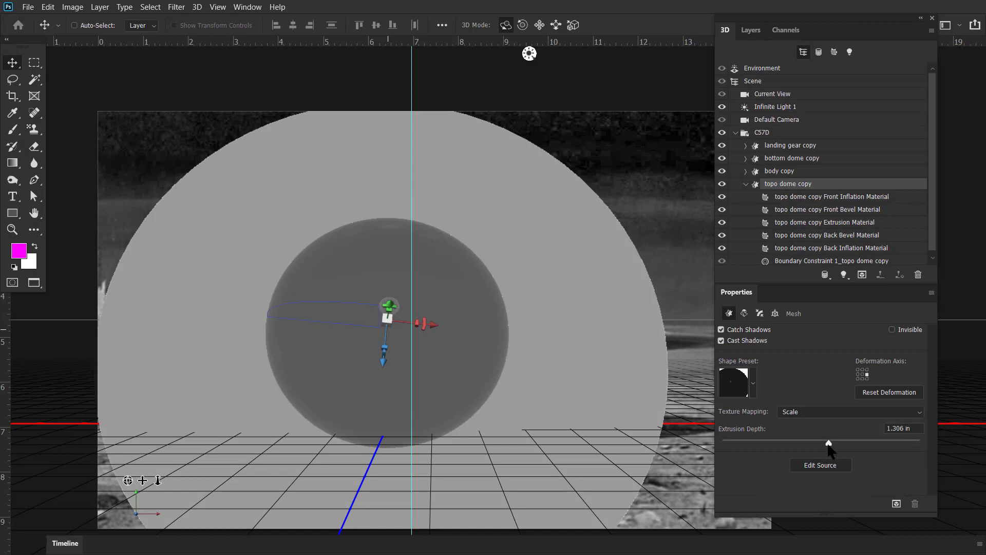
mouse_move(829, 444)
mouse_down()
mouse_move(894, 444)
mouse_move(821, 450)
mouse_move(838, 447)
mouse_up()
drag(915, 431, 874, 432)
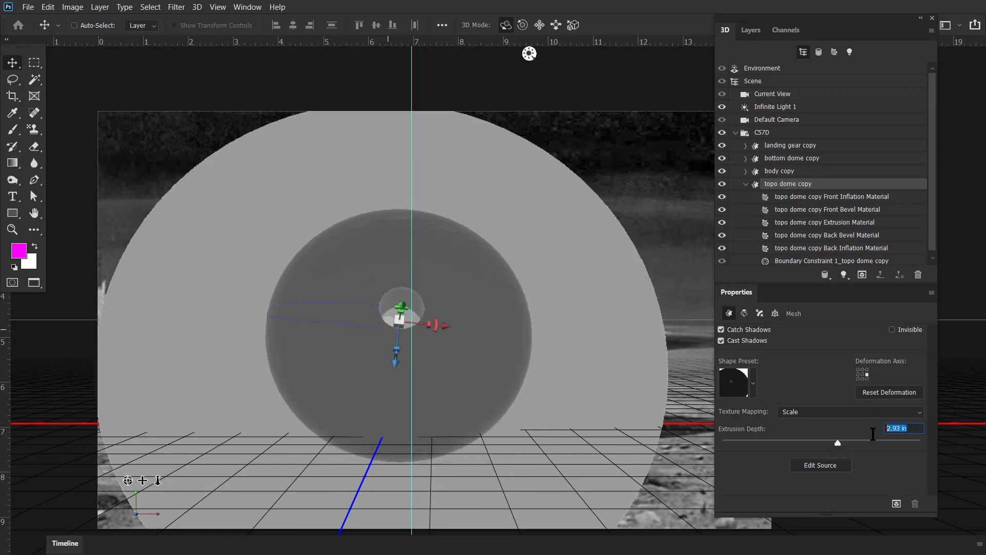
text(0)
key(Return)
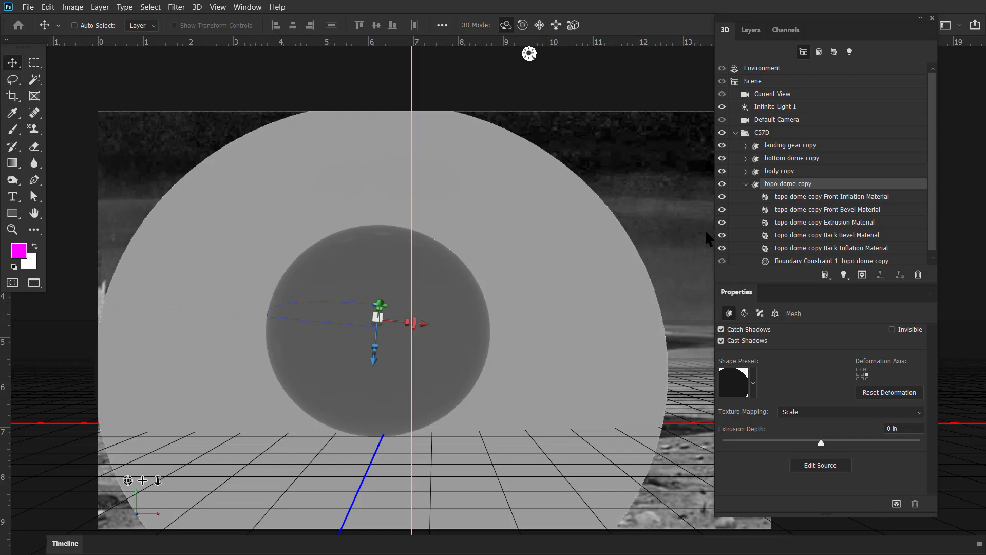
Step: Rotate the C57D group to show the saucer's underside and set the landing gear copy's extrusion depth to 0 in
click(788, 134)
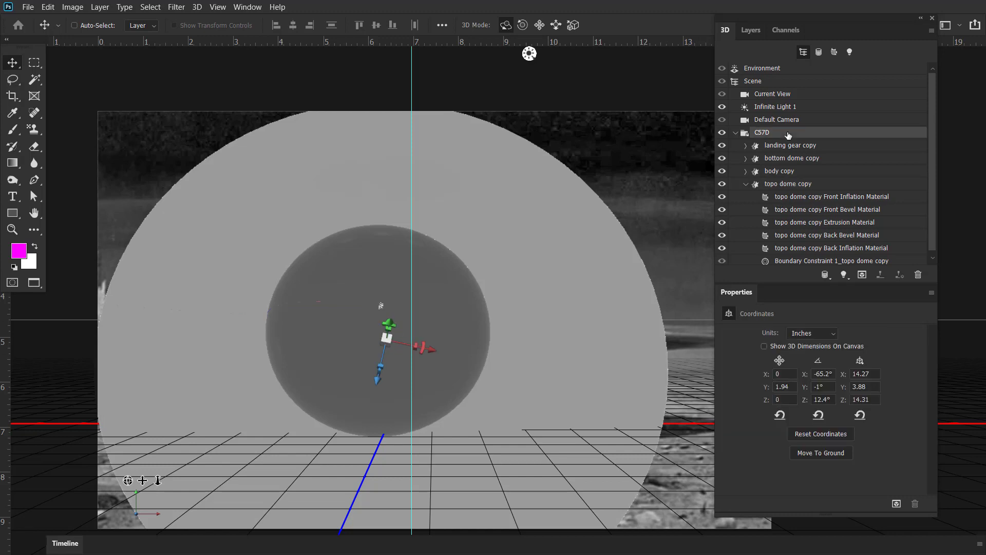
drag(634, 432, 712, 161)
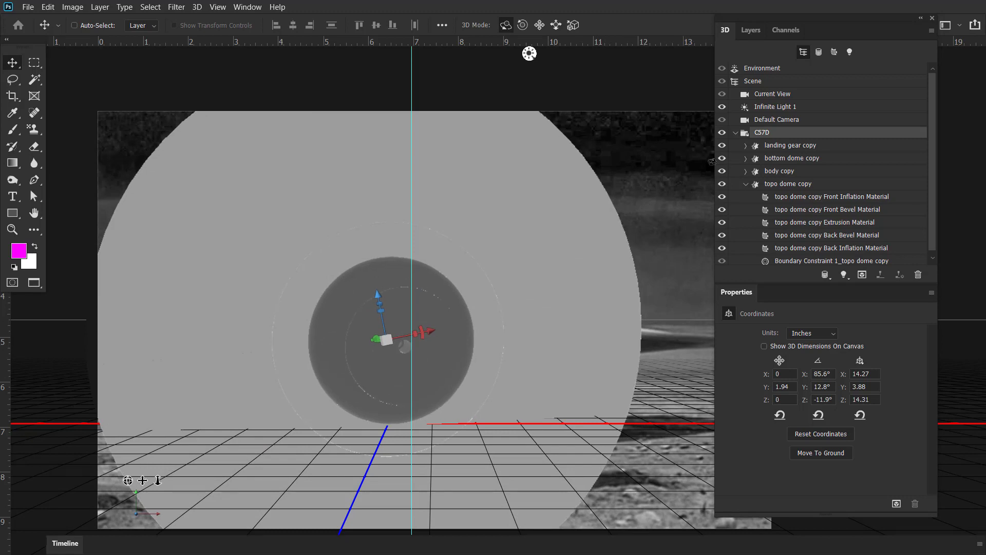
click(804, 149)
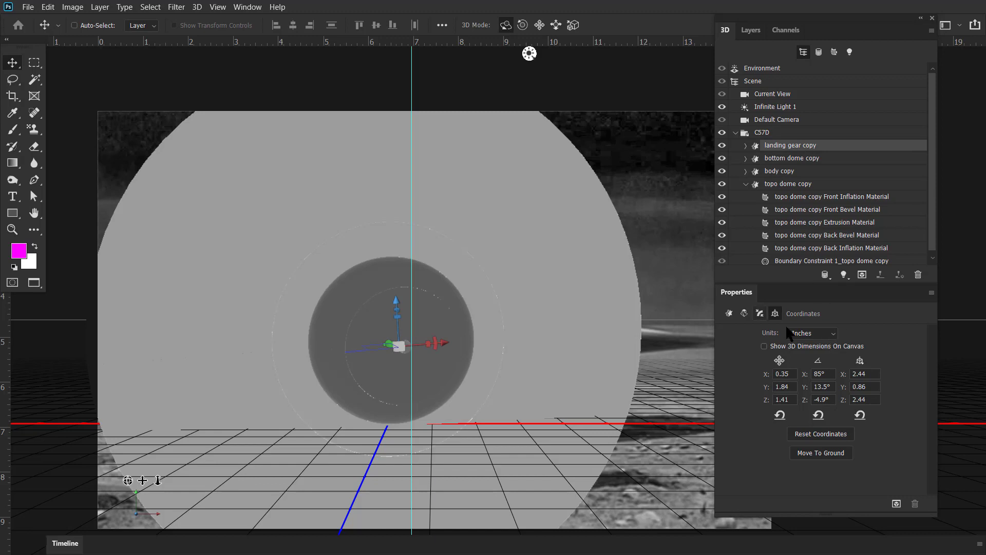
click(729, 313)
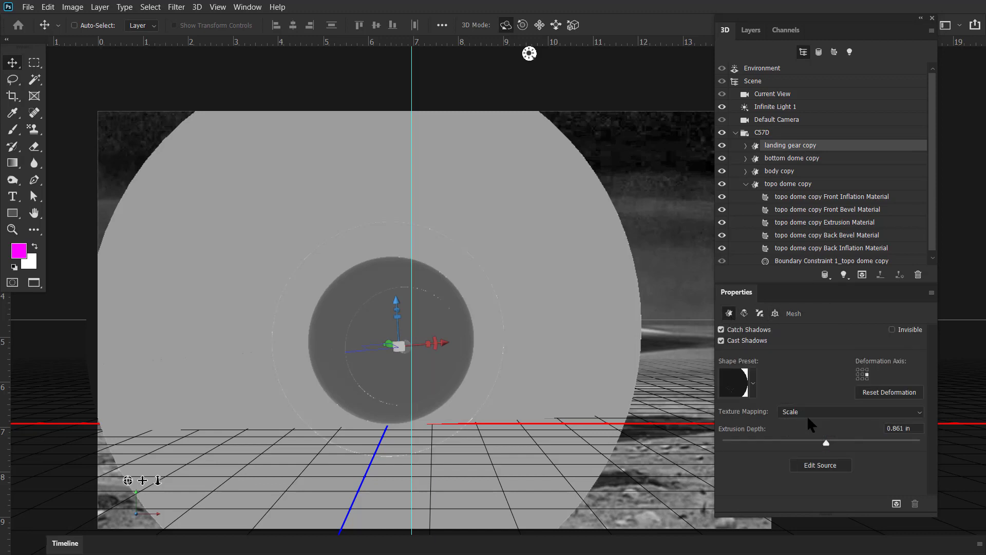
click(916, 429)
text(0)
key(Return)
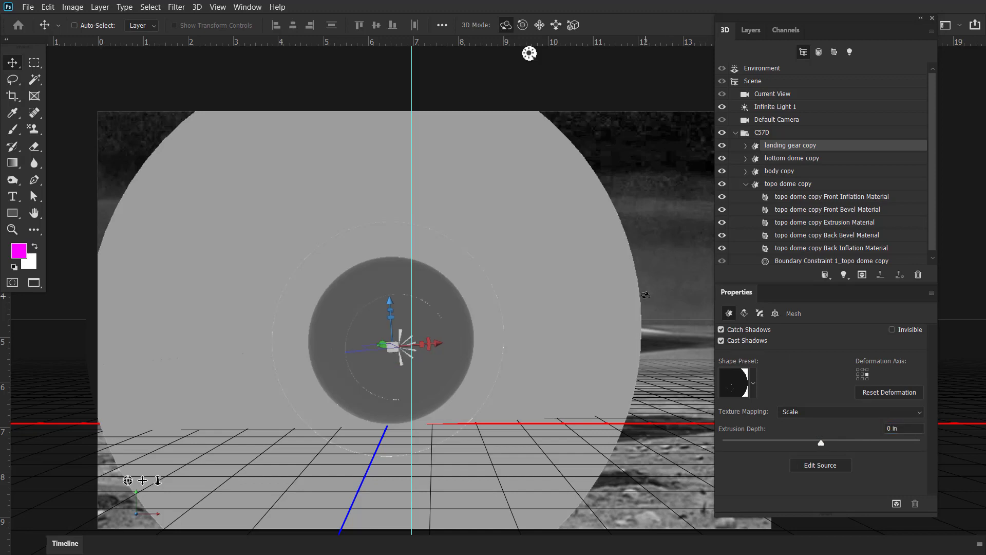
Step: Rotate the C57D group back to a nearly side-on view of the saucer
click(713, 267)
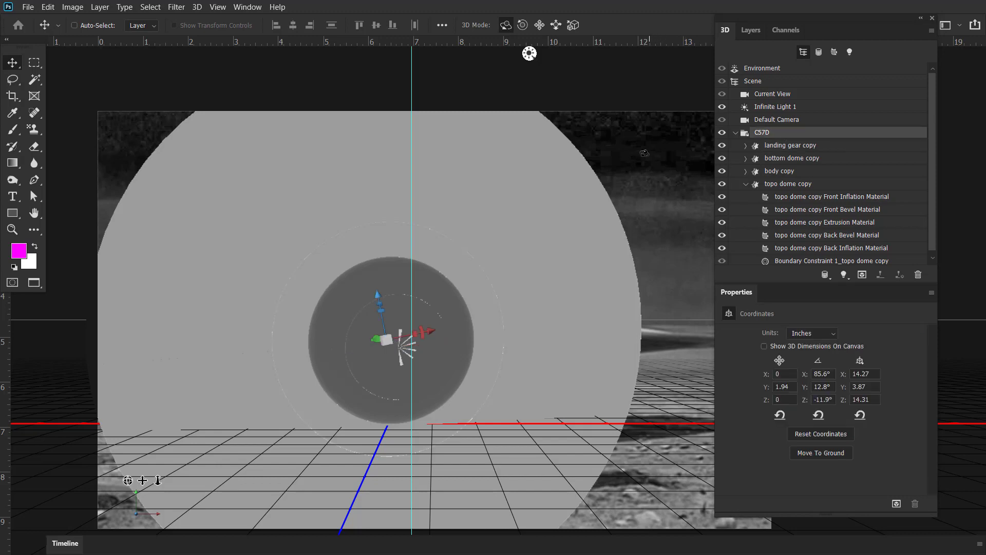
drag(646, 153, 498, 346)
drag(191, 472, 706, 241)
Step: Set the body copy's extrusion depth to 0 in
click(780, 172)
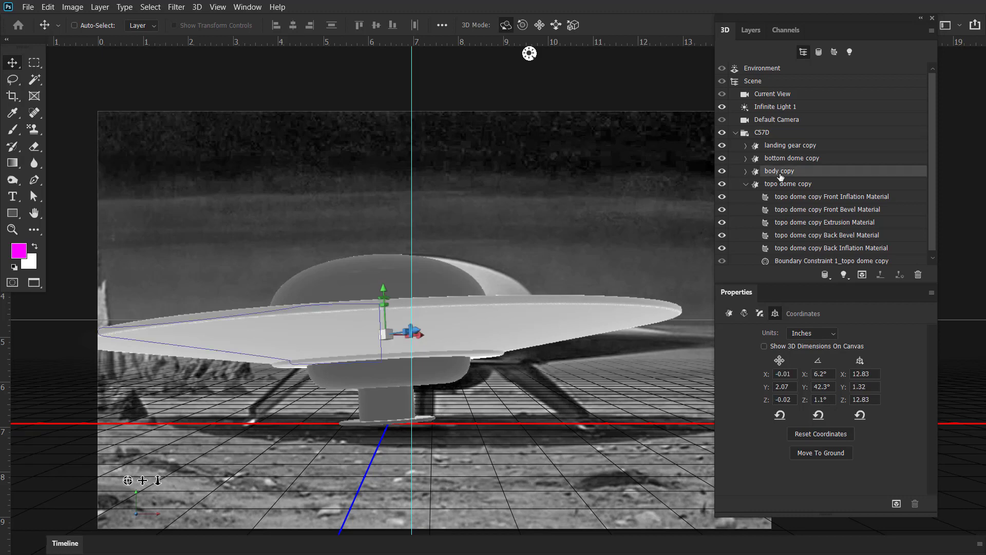
click(746, 172)
click(747, 172)
click(729, 313)
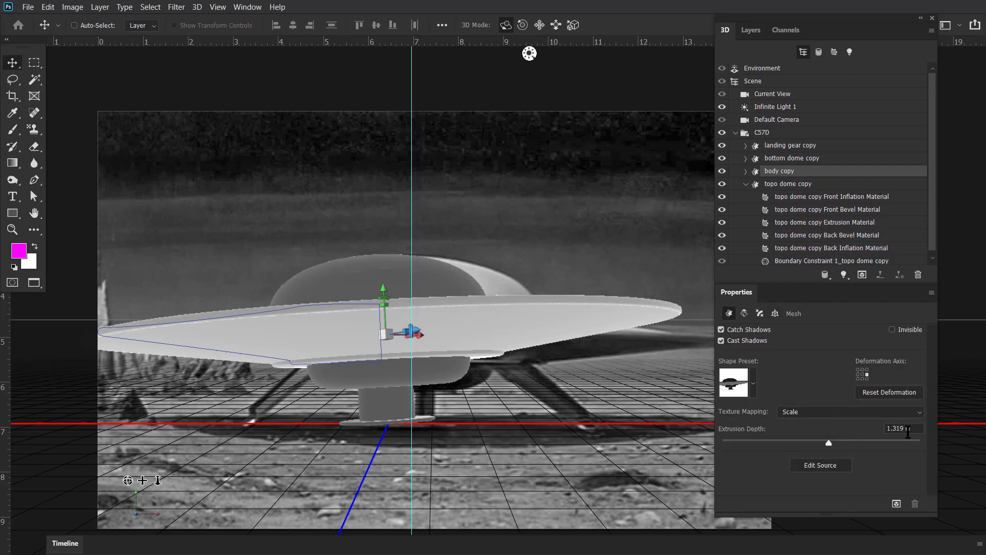
drag(908, 432, 874, 429)
text(0)
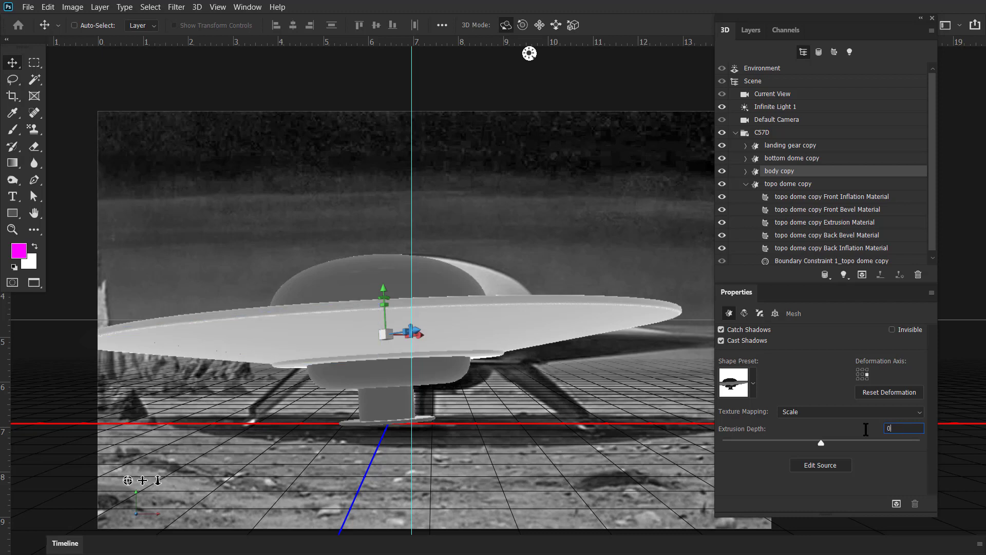
key(Return)
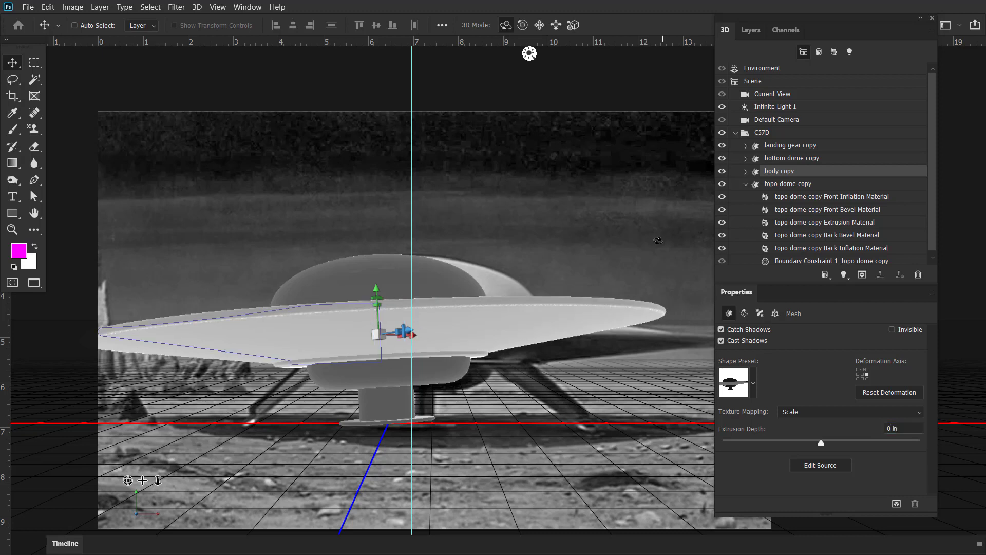
Step: Select the C57D group and rotate it through several angles to examine the saucer from above and from the side
click(780, 137)
drag(583, 306, 606, 223)
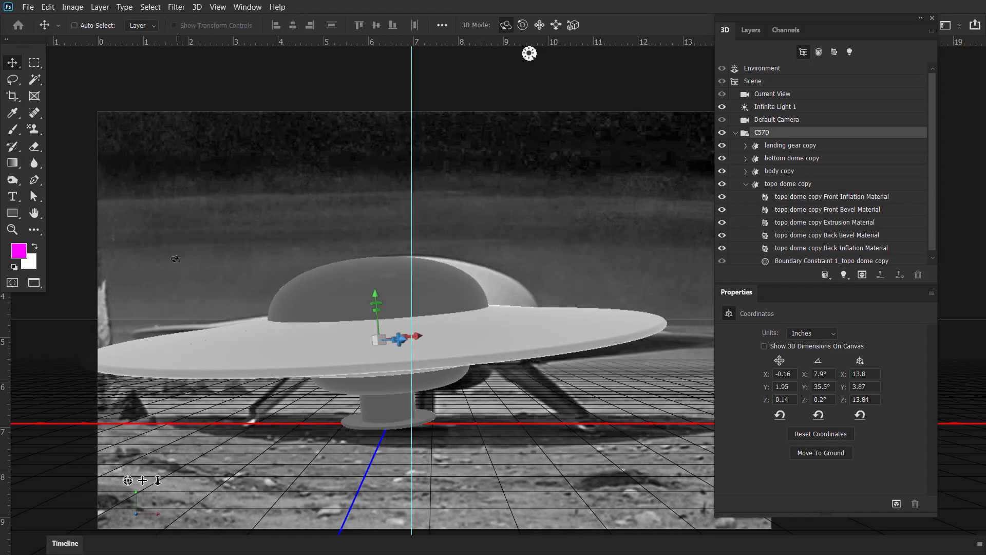
drag(176, 258, 234, 235)
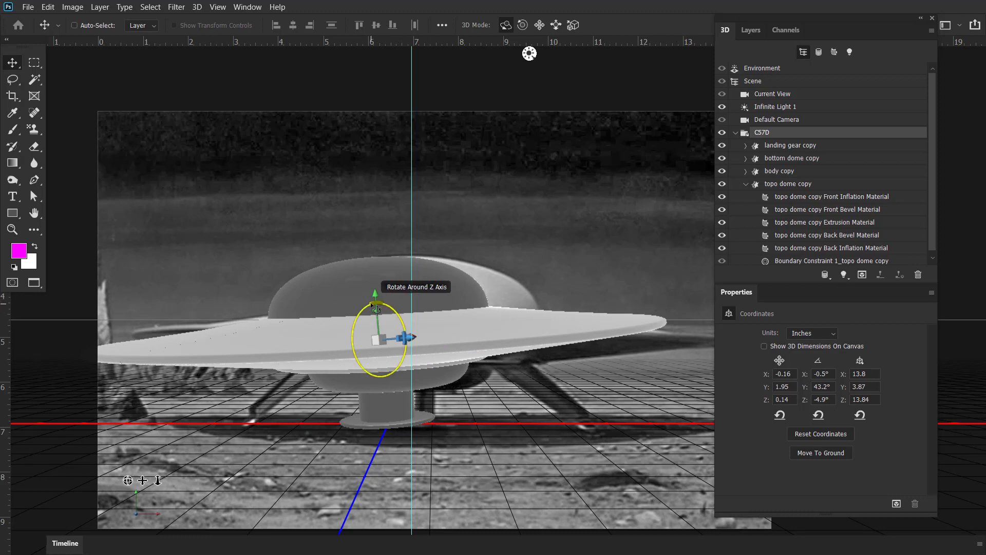
drag(371, 303, 396, 300)
drag(391, 300, 398, 334)
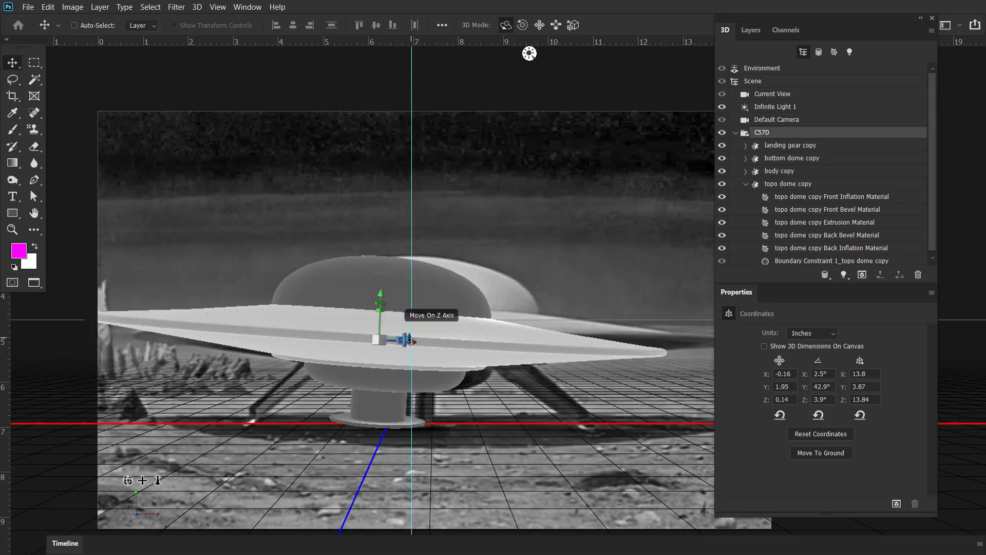
drag(573, 296, 535, 307)
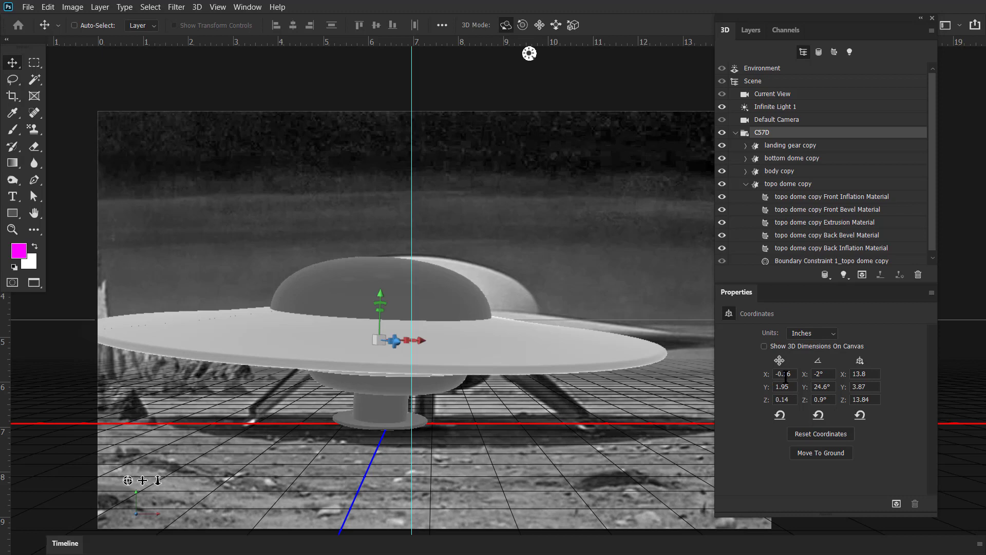
Step: Reset the C57D group's position and rotation, collapse the group, and raise it to a Y position of about 1.93 in
click(780, 415)
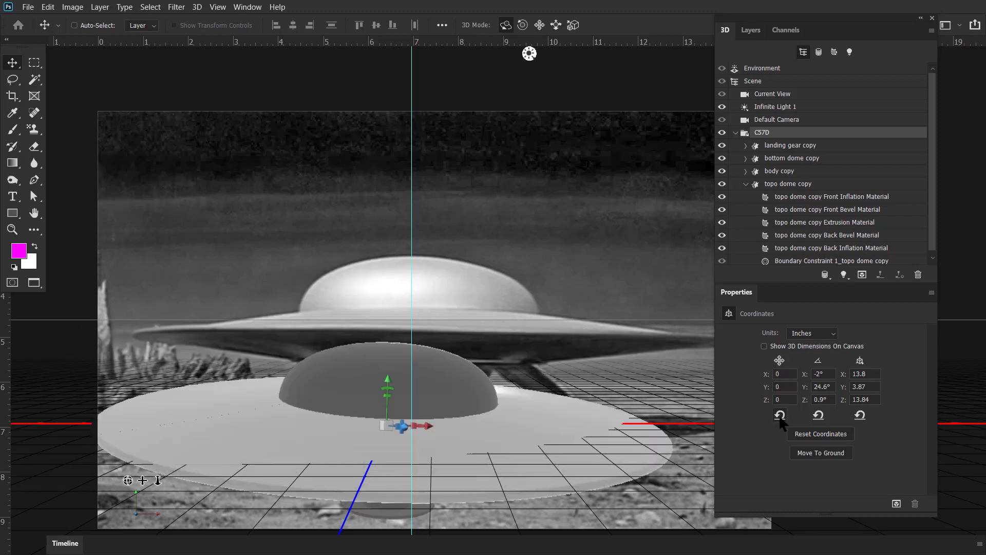
click(819, 415)
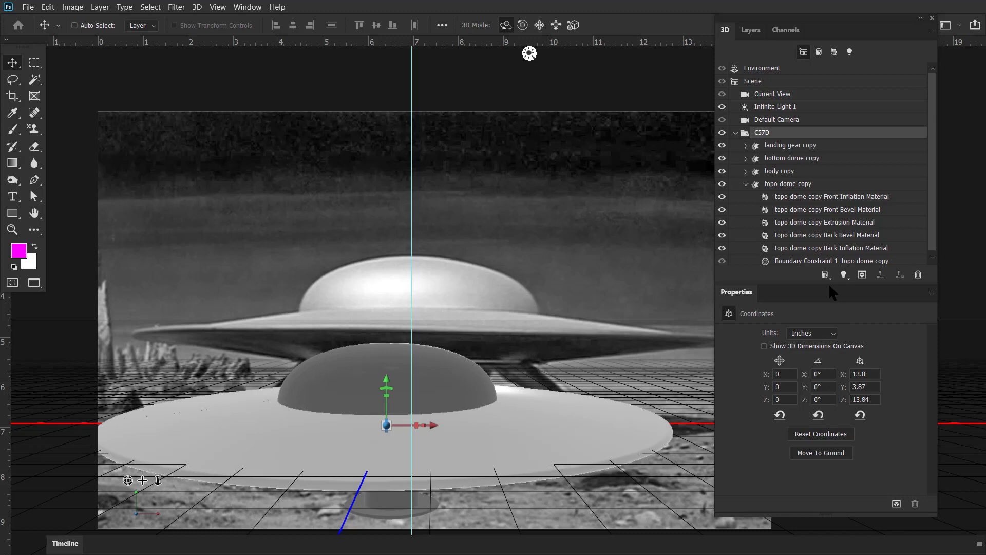
click(735, 135)
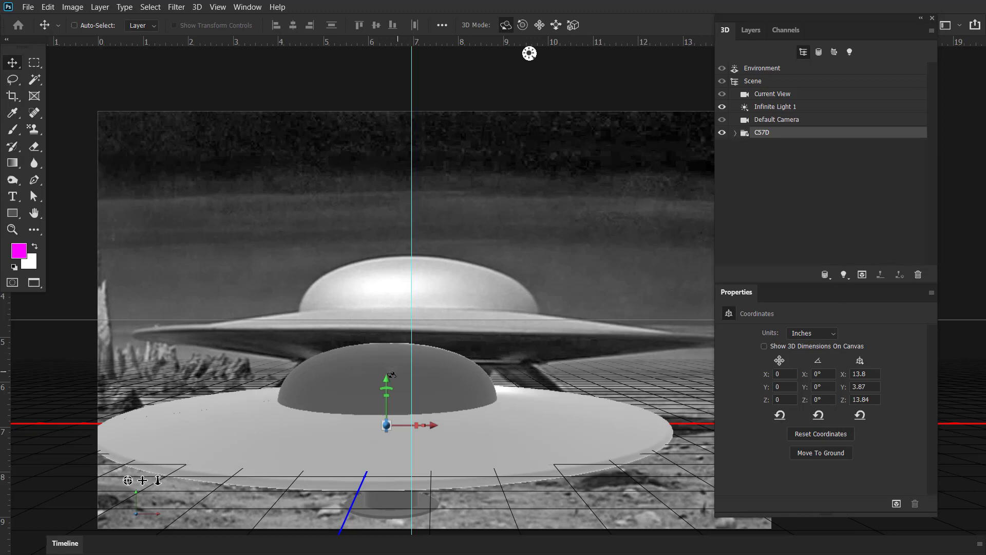
drag(386, 378, 401, 355)
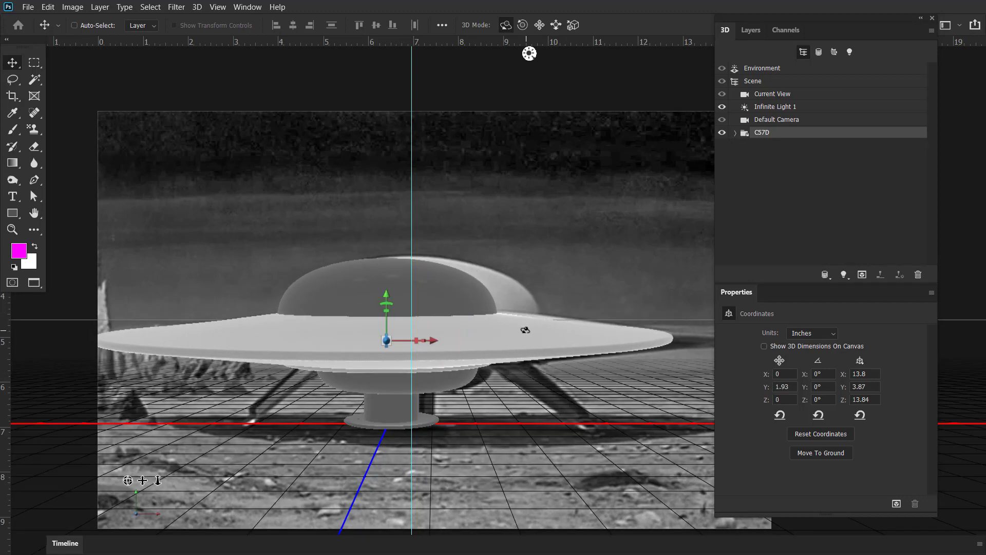
Step: Rotate Infinite Light 1 to shine from the saucer's upper left and set the environment's IBL intensity to 93%
click(766, 108)
drag(509, 256, 269, 250)
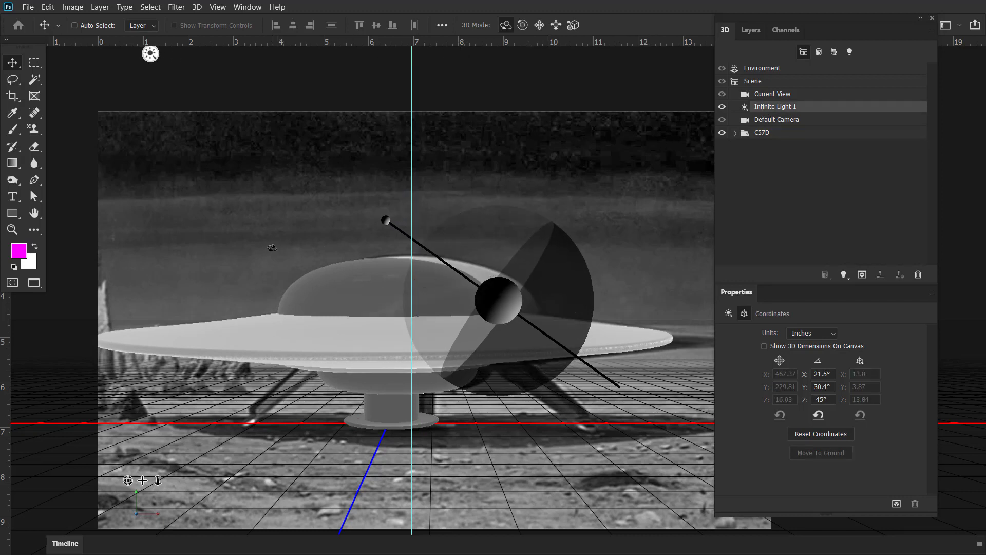
click(766, 70)
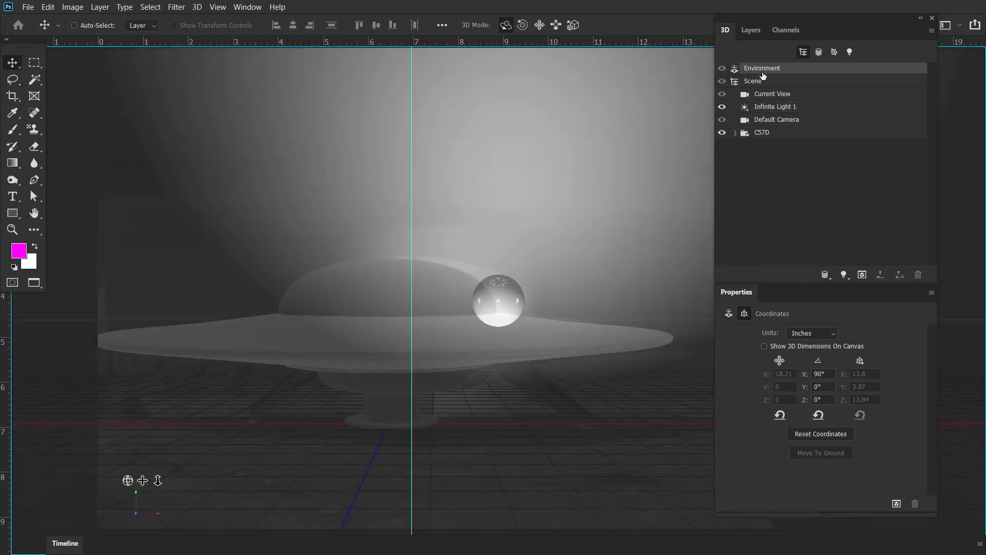
click(729, 314)
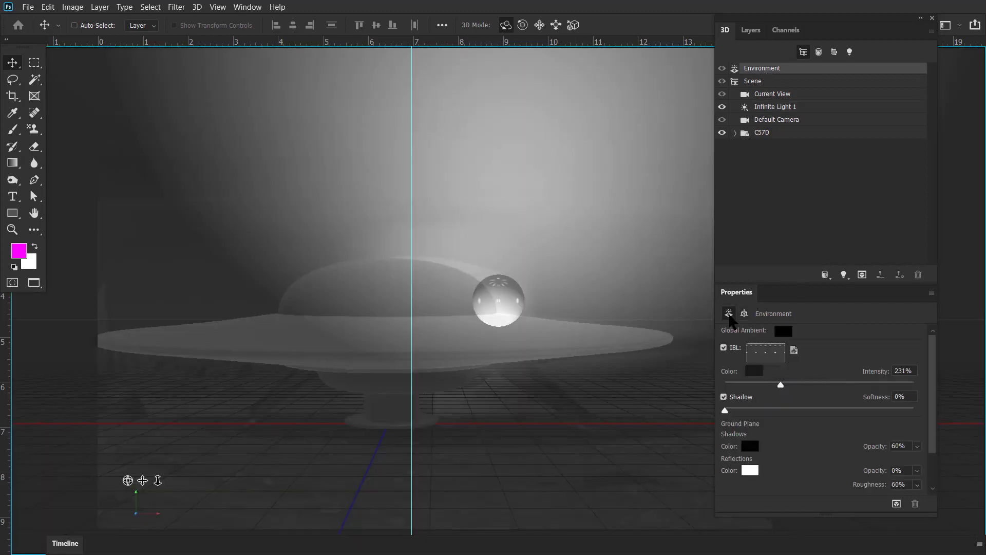
drag(781, 384, 751, 388)
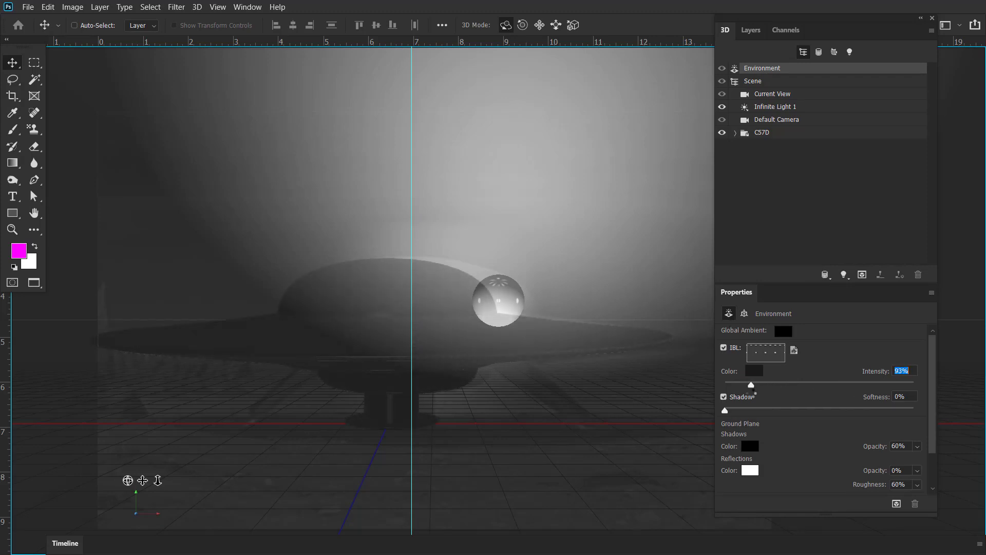
Step: Set Infinite Light 1's intensity to 452% and adjust its direction to about X 62.2°, Y 23.2°, Z -57.9°
click(768, 108)
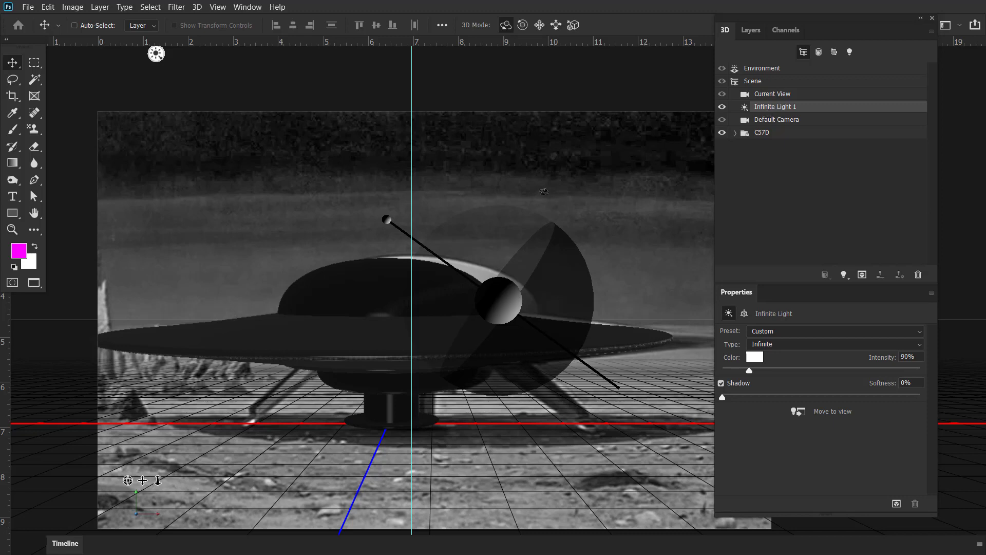
mouse_move(404, 235)
mouse_down()
mouse_move(392, 204)
mouse_move(437, 193)
mouse_move(468, 132)
mouse_move(509, 277)
mouse_move(530, 424)
mouse_move(525, 375)
mouse_move(427, 391)
mouse_move(470, 271)
mouse_move(579, 344)
mouse_up()
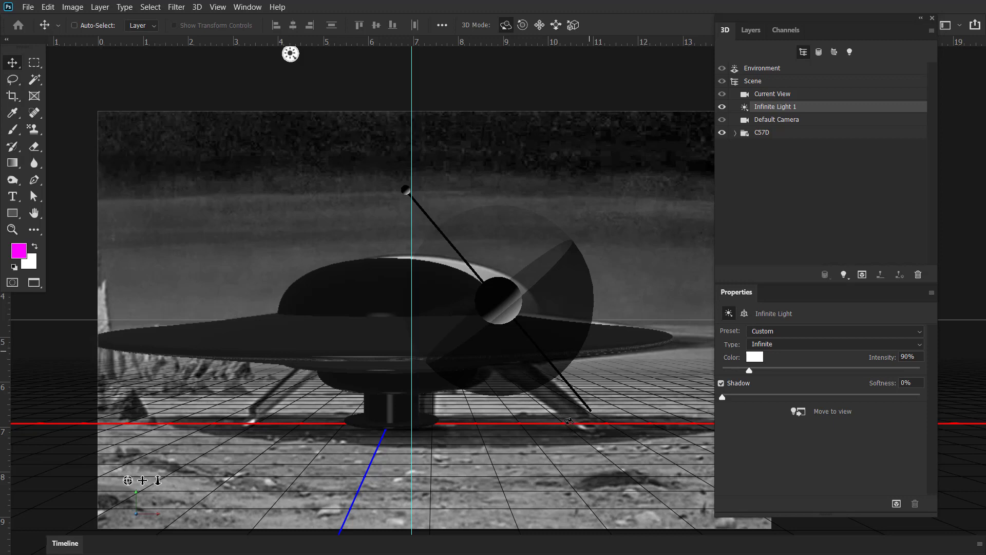
drag(749, 370, 830, 382)
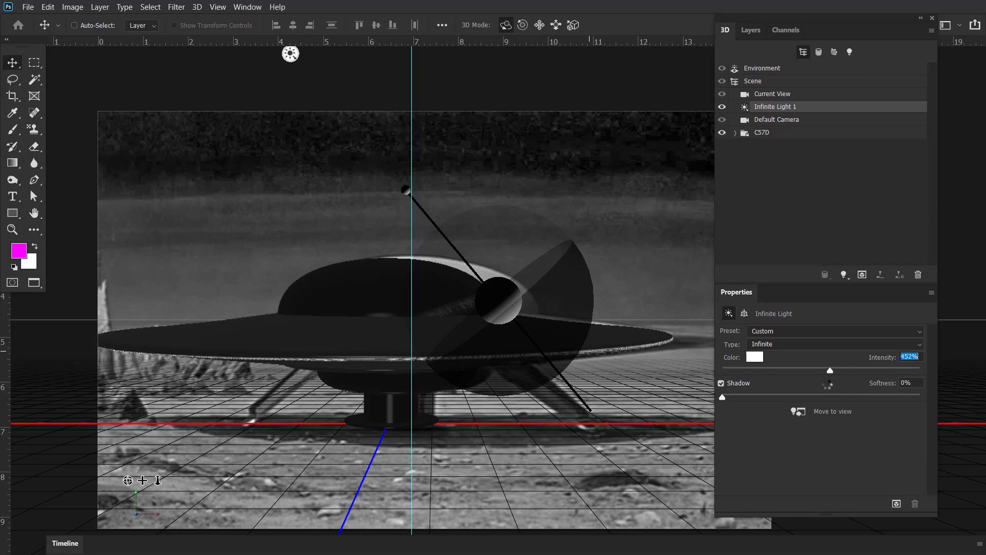
drag(485, 278, 254, 301)
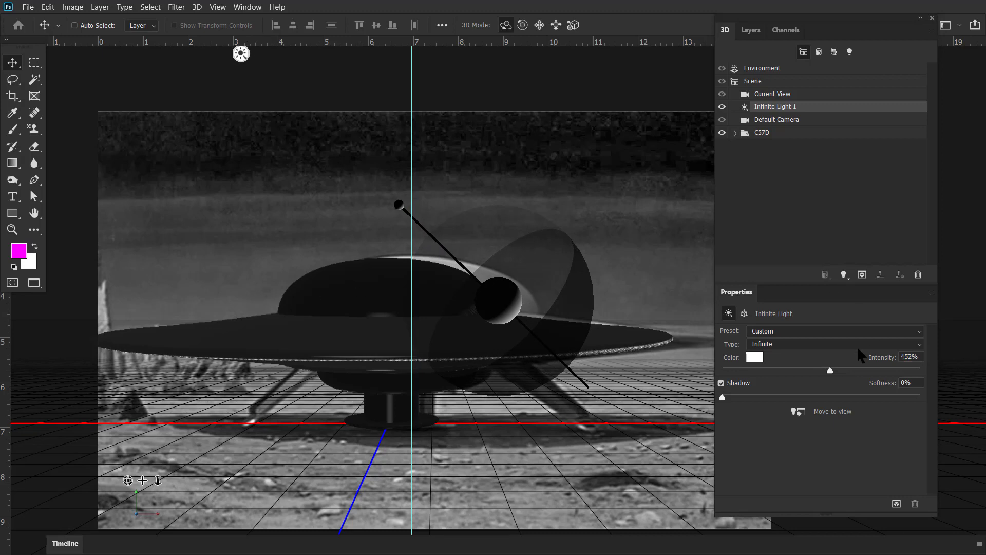
Step: Reset Infinite Light 1's rotation and re-aim it to about X 37.5°, Y -72.9°, Z 17°
click(744, 313)
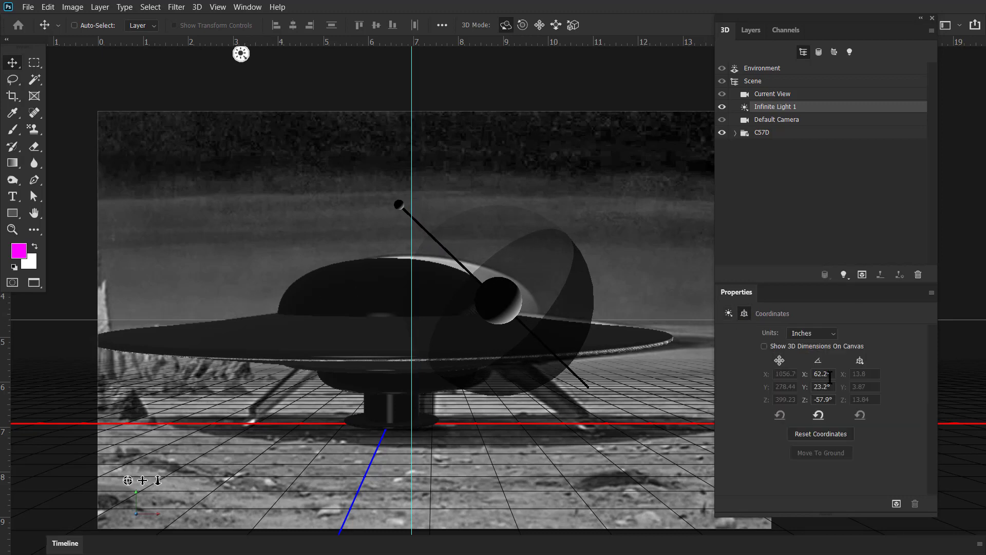
click(819, 414)
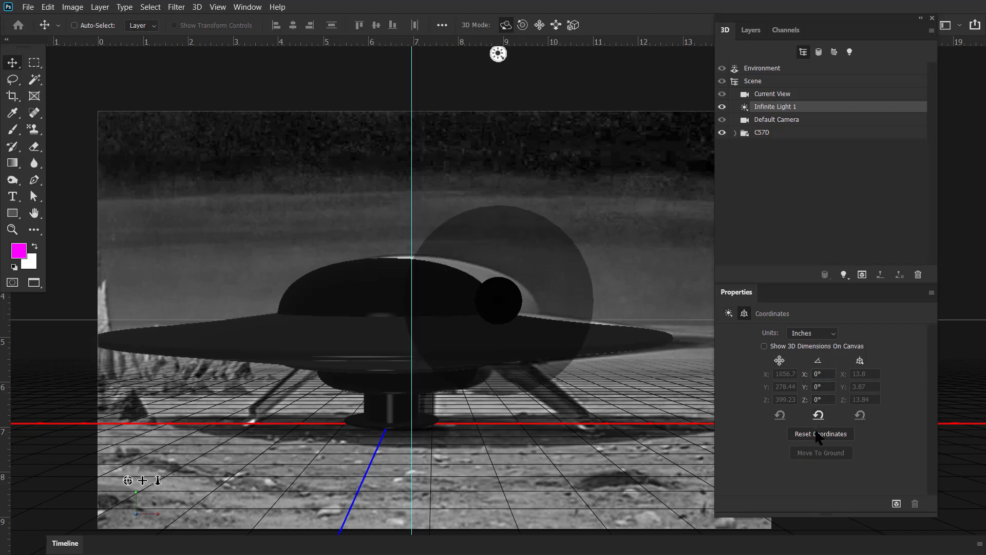
mouse_move(526, 298)
mouse_down()
mouse_move(498, 275)
mouse_move(520, 257)
mouse_move(450, 194)
mouse_move(368, 217)
mouse_up()
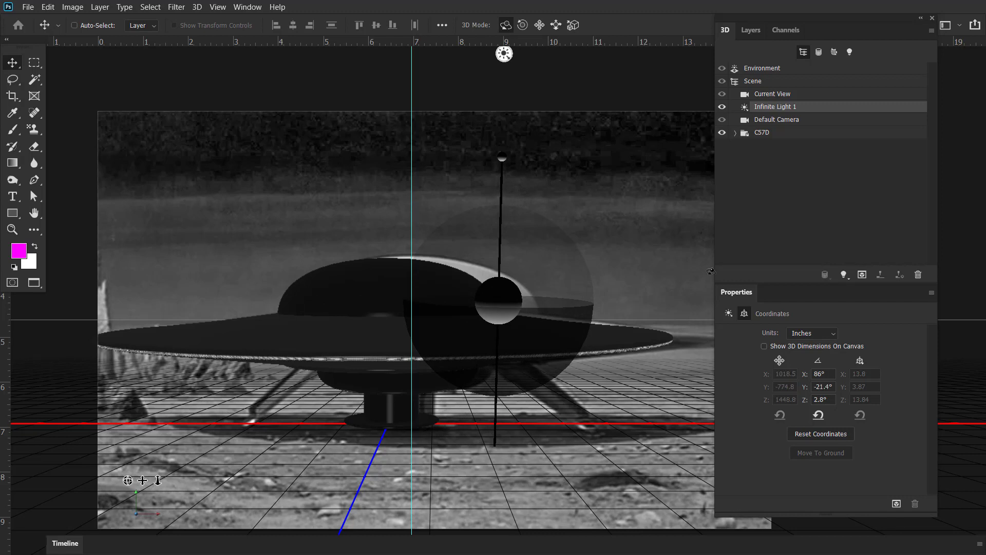
click(728, 313)
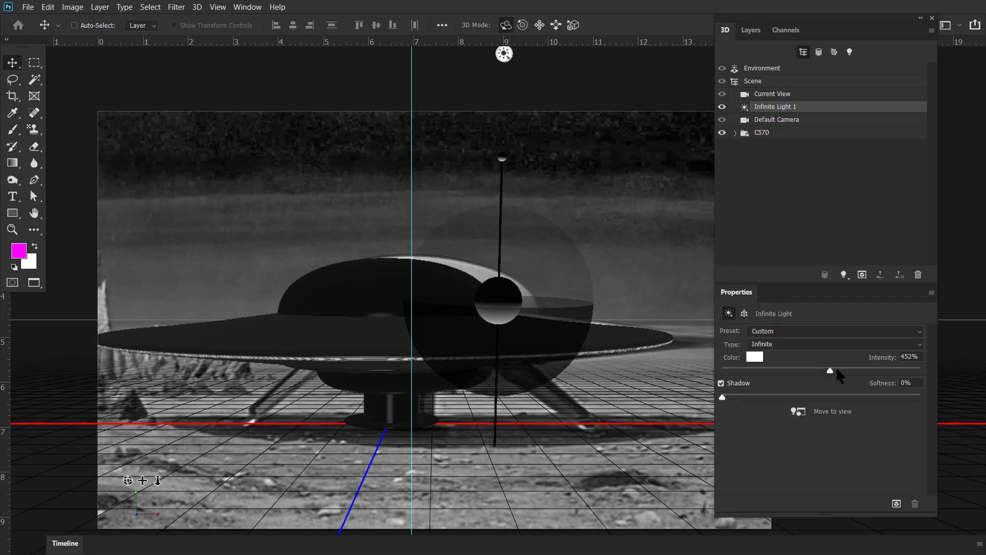
click(723, 397)
mouse_move(526, 222)
mouse_down()
mouse_move(349, 219)
mouse_move(436, 249)
mouse_move(366, 307)
mouse_up()
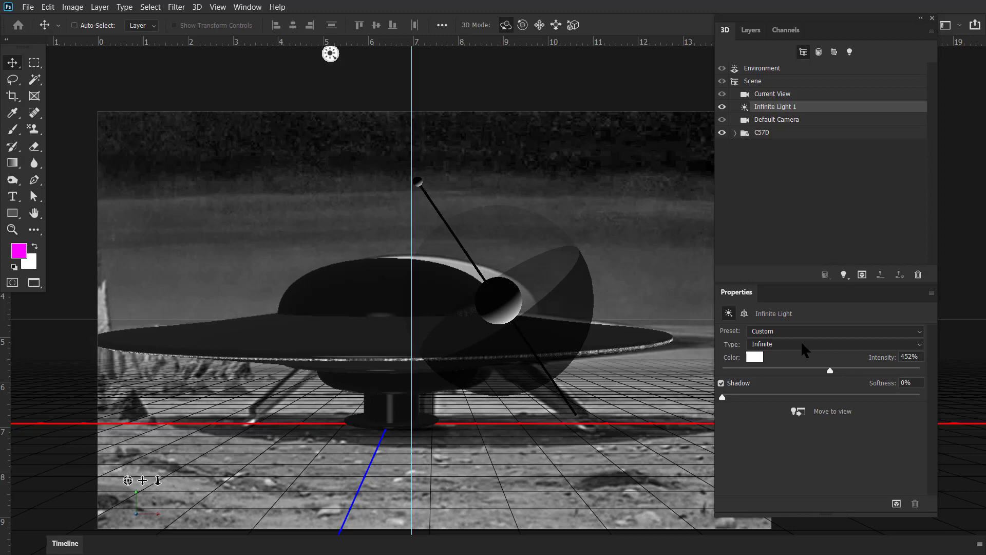
Step: Fine-tune Infinite Light 1's direction to about X 178.9°, Y -64.4°, Z -119.9° so light reaches the dome's front
click(745, 313)
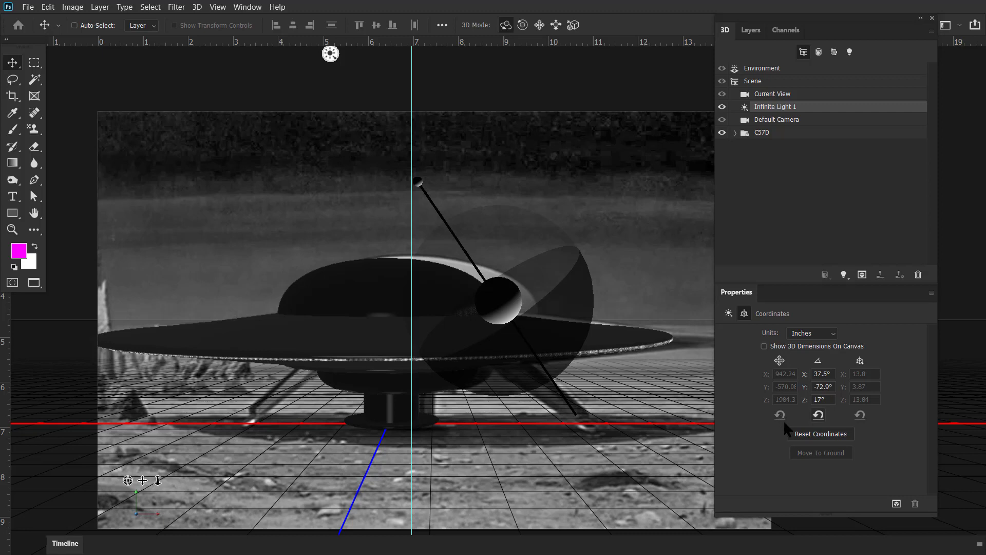
drag(512, 289, 517, 293)
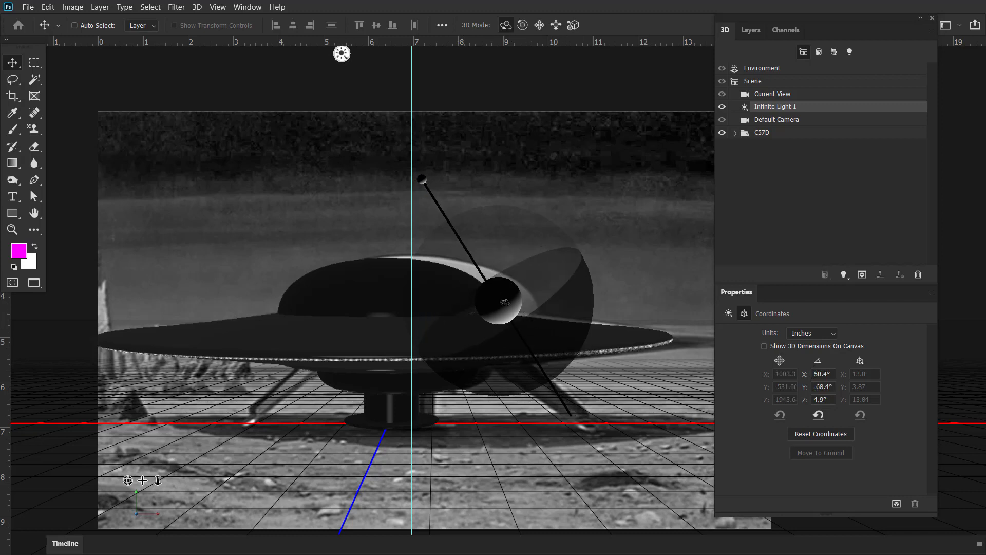
drag(520, 264, 498, 264)
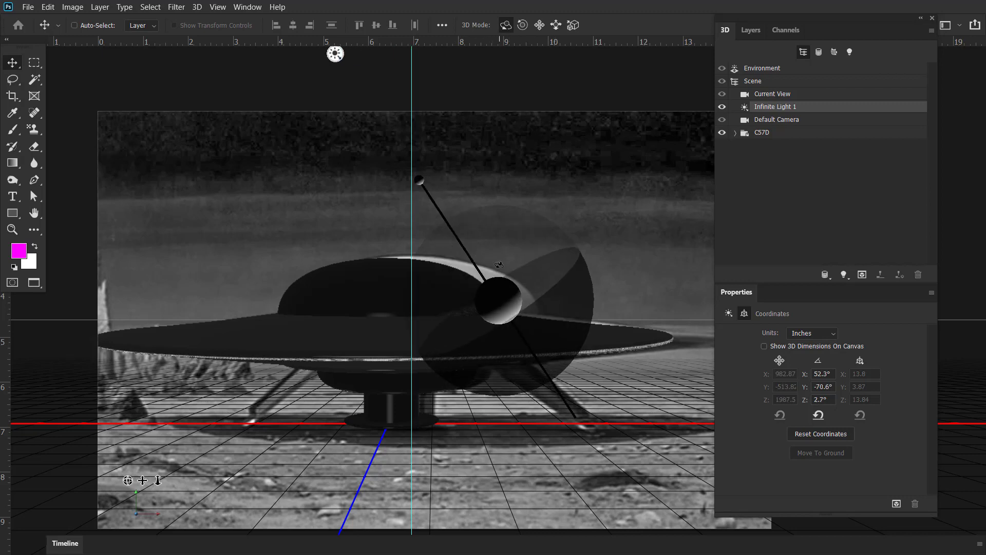
drag(474, 226, 531, 229)
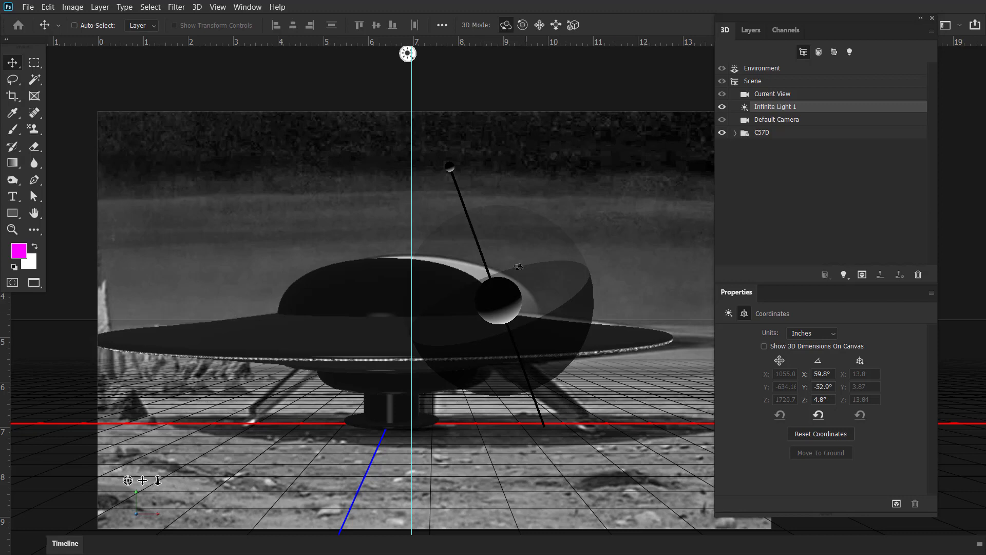
mouse_move(519, 266)
mouse_down()
mouse_move(508, 259)
mouse_move(519, 277)
mouse_move(365, 202)
mouse_move(512, 444)
mouse_up()
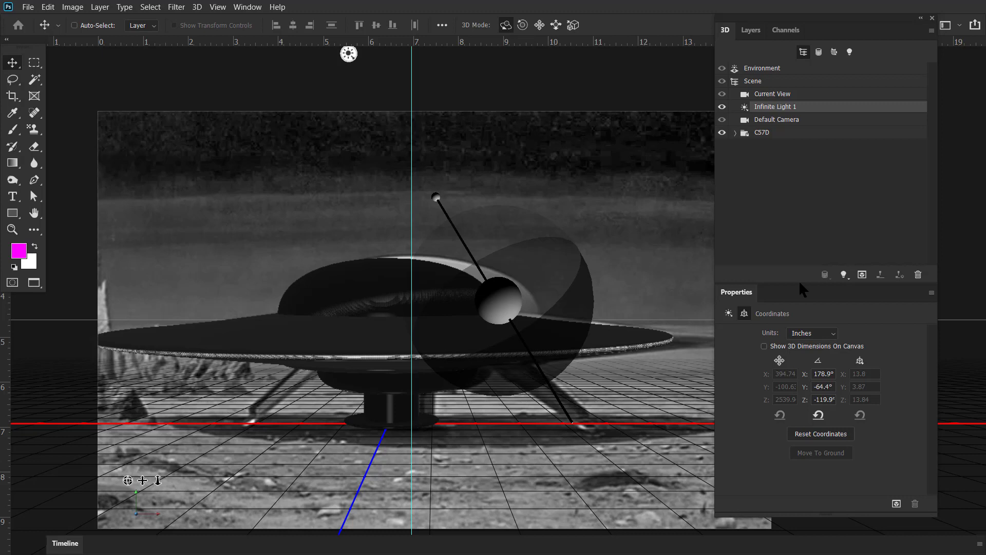
Step: Set the environment's IBL intensity to 187% and select the Scene
click(762, 69)
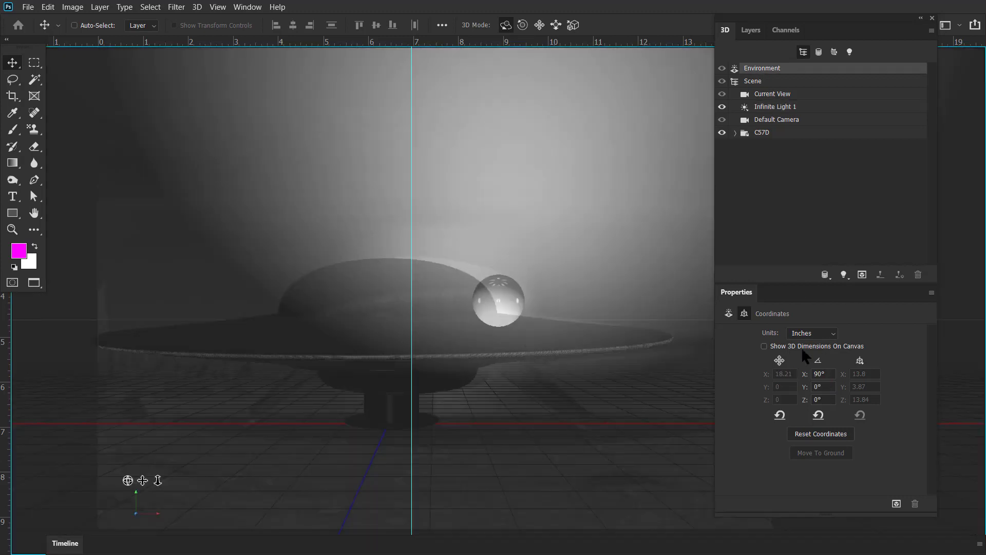
click(729, 314)
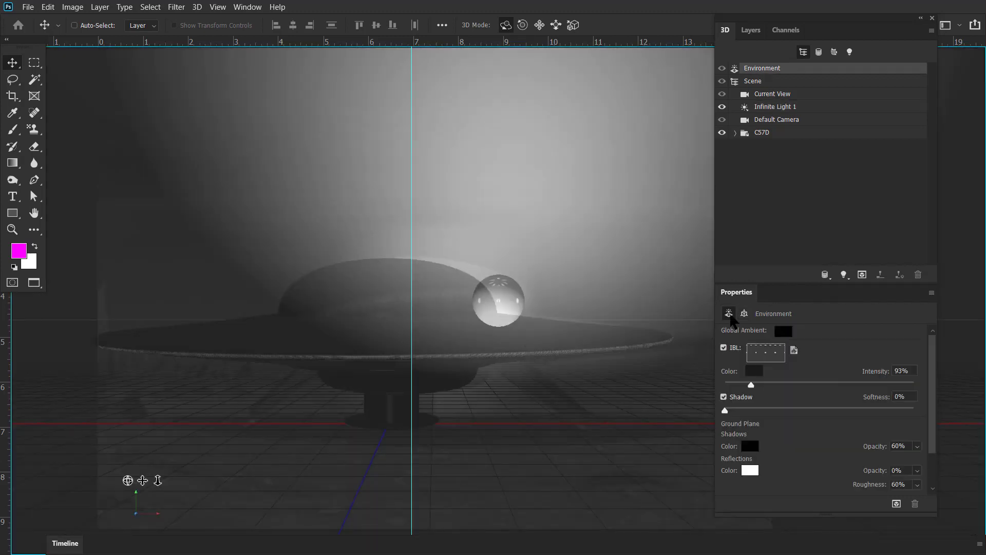
drag(751, 384, 772, 386)
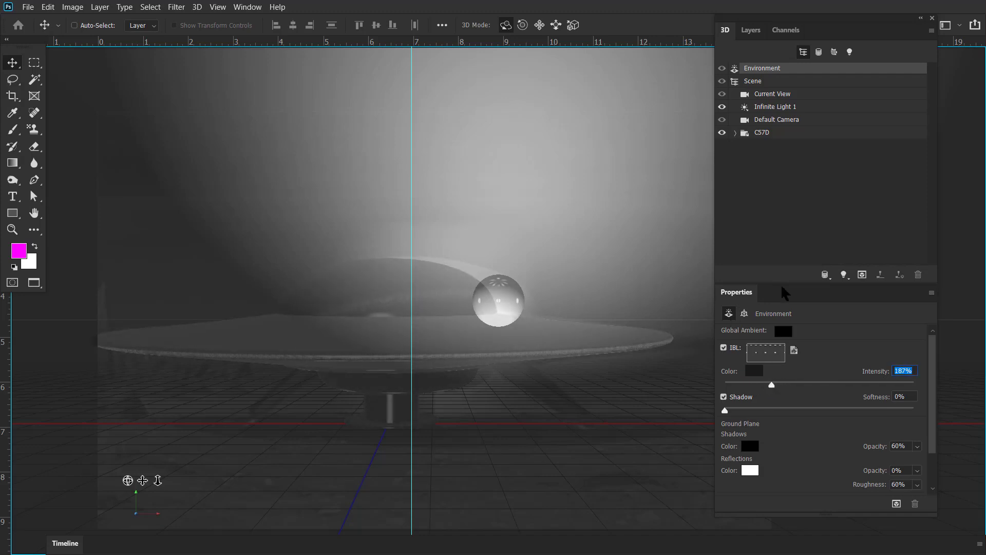
click(754, 81)
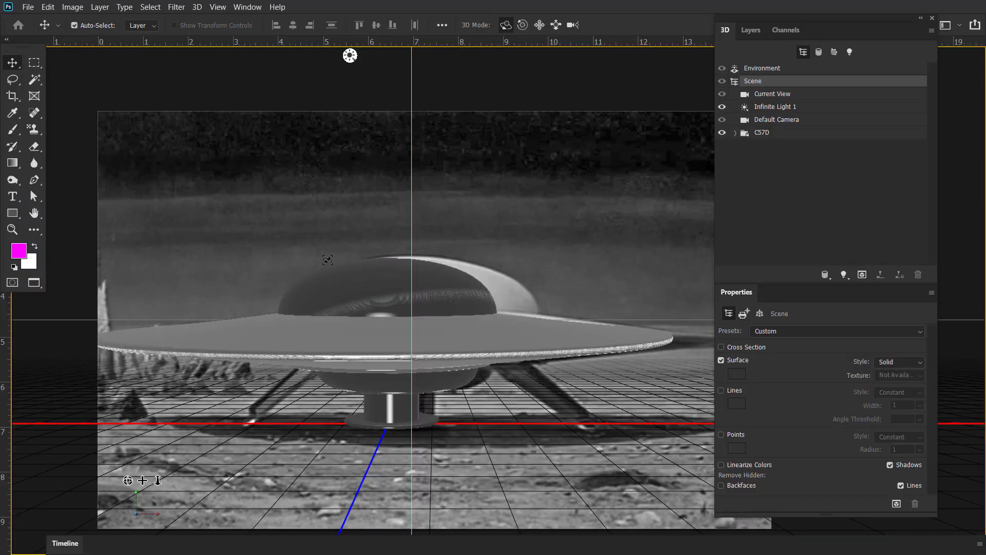
Step: Switch to Bridge, find the galaxy image HTB18RUiXdfvK1RjSspfq6zzXFXaQ.jpg in the 3D folder, and open it in Photoshop
key(alt+Tab)
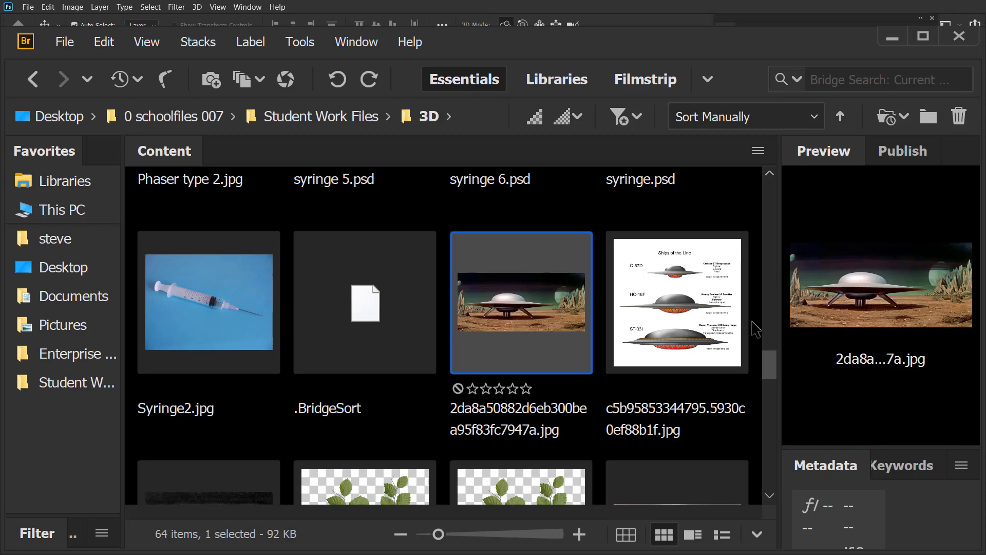
drag(773, 360, 775, 395)
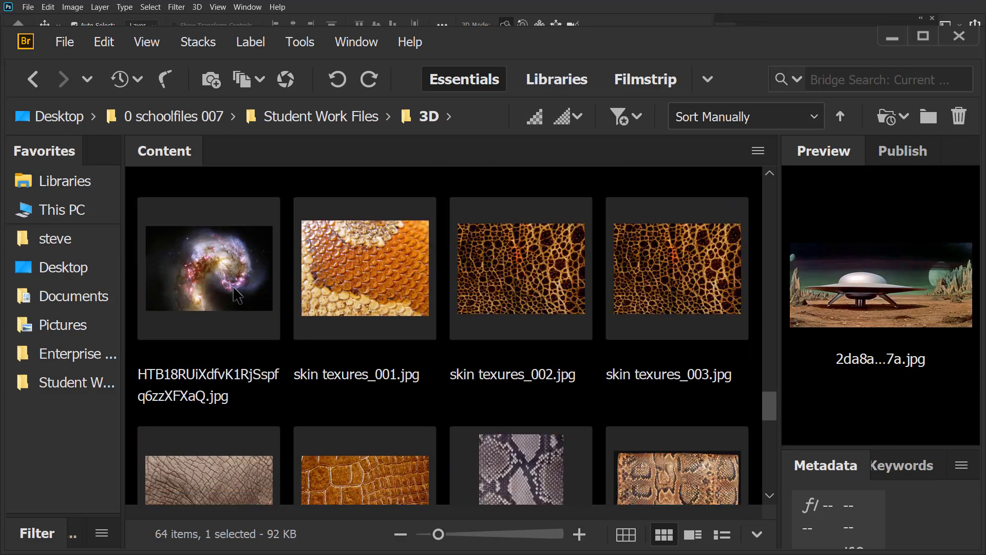
click(233, 295)
double_click(233, 295)
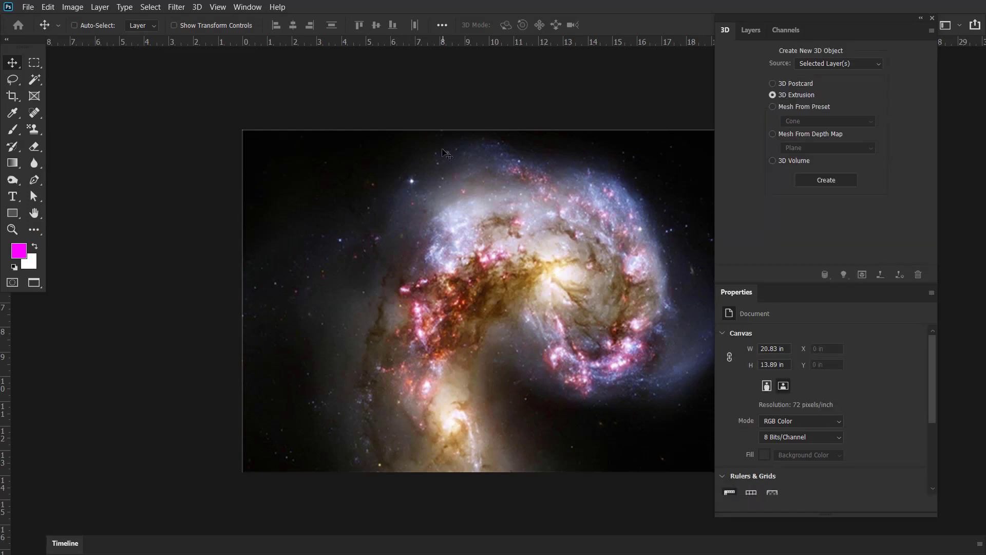
Step: Change to the standard screen mode and float the galaxy image in its own window over the C57D.psd document
key(f)
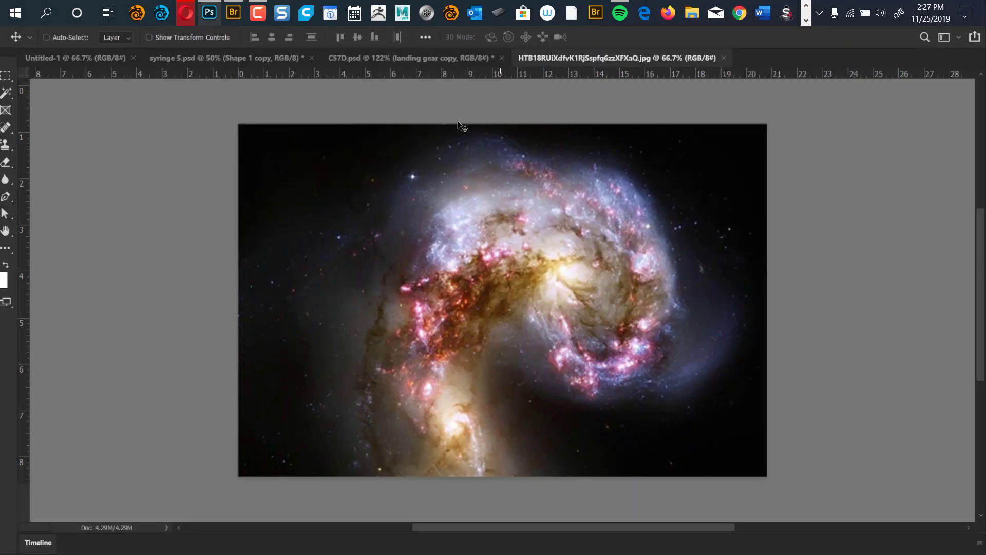
drag(555, 72, 620, 125)
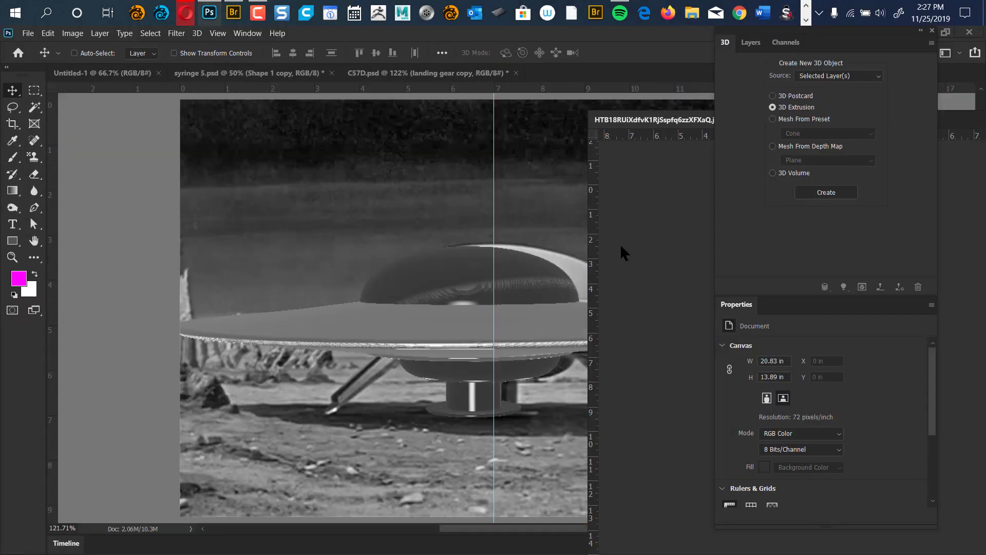
Step: Copy the galaxy image into the C57D.psd document as a new layer and close its floating window
drag(680, 303, 409, 319)
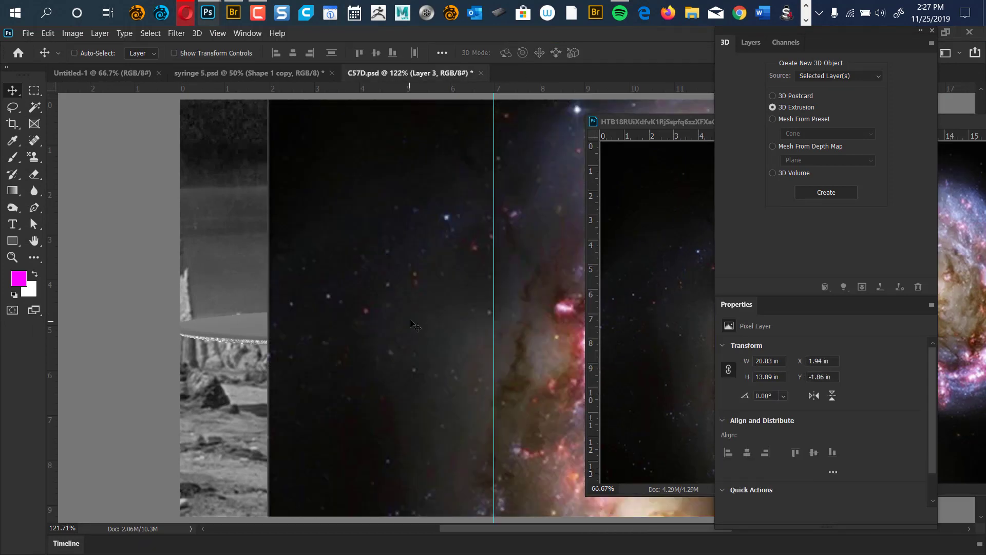
double_click(668, 125)
click(703, 154)
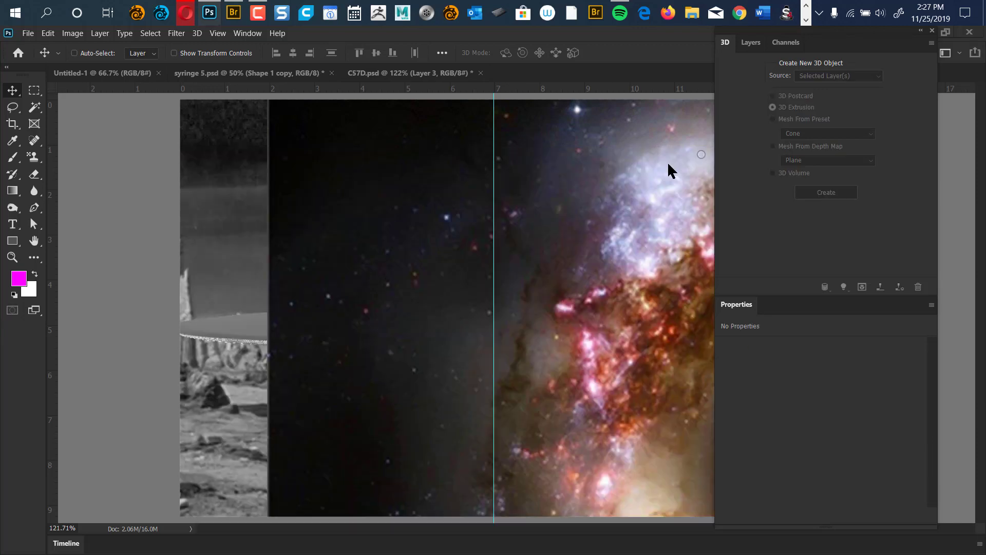
Step: Move the galaxy layer below the landing gear copy layer and reposition it to about X -0.61 in, Y -1.94 in behind the saucer
drag(815, 30, 839, 45)
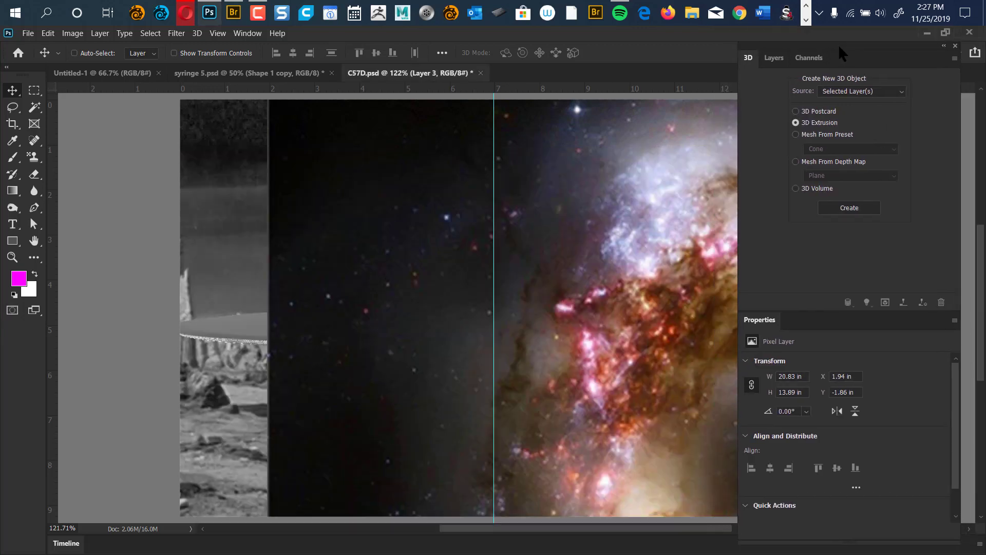
drag(954, 309, 947, 250)
click(777, 59)
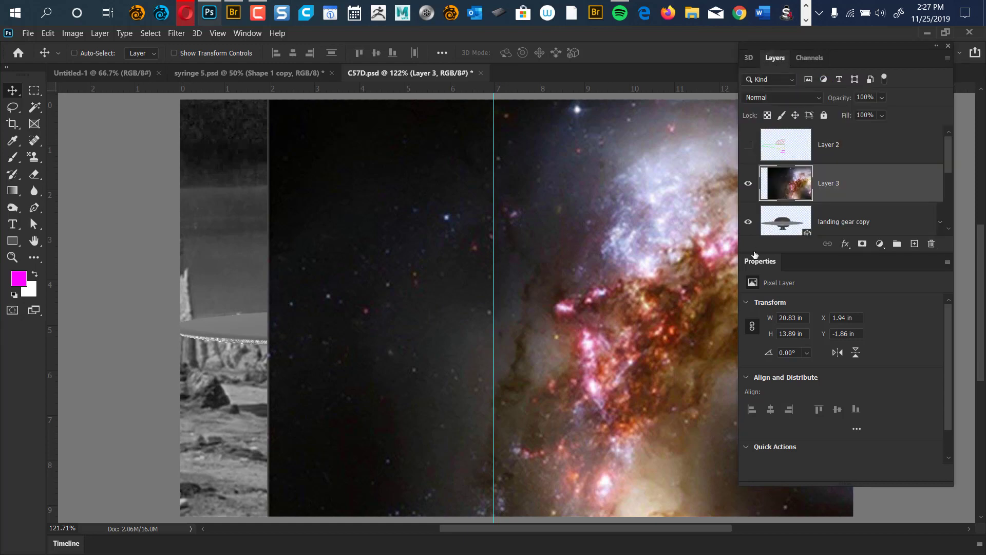
drag(945, 251, 947, 345)
drag(853, 190, 853, 248)
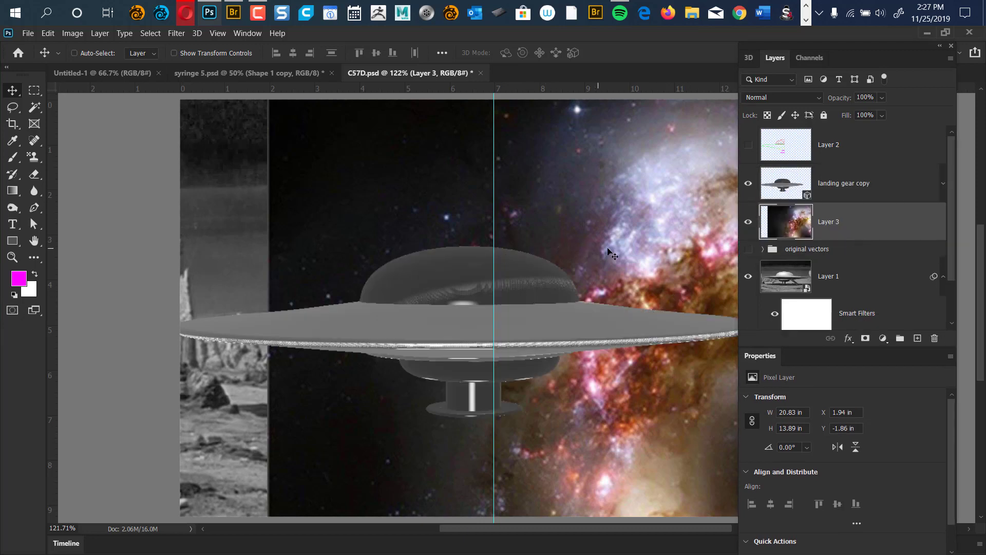
drag(654, 255, 569, 250)
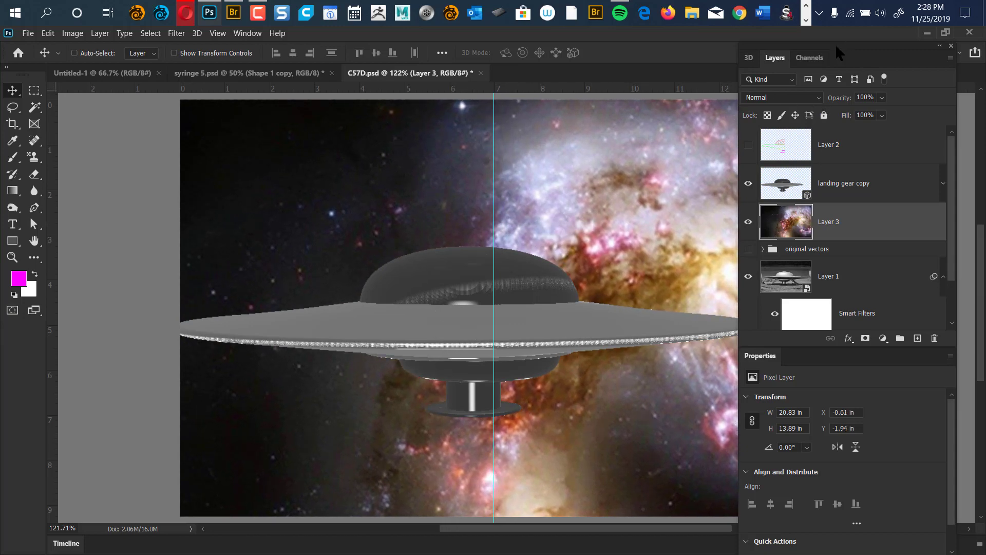
Step: Select the landing gear copy layer and open its 3D Environment properties
drag(835, 44, 837, 94)
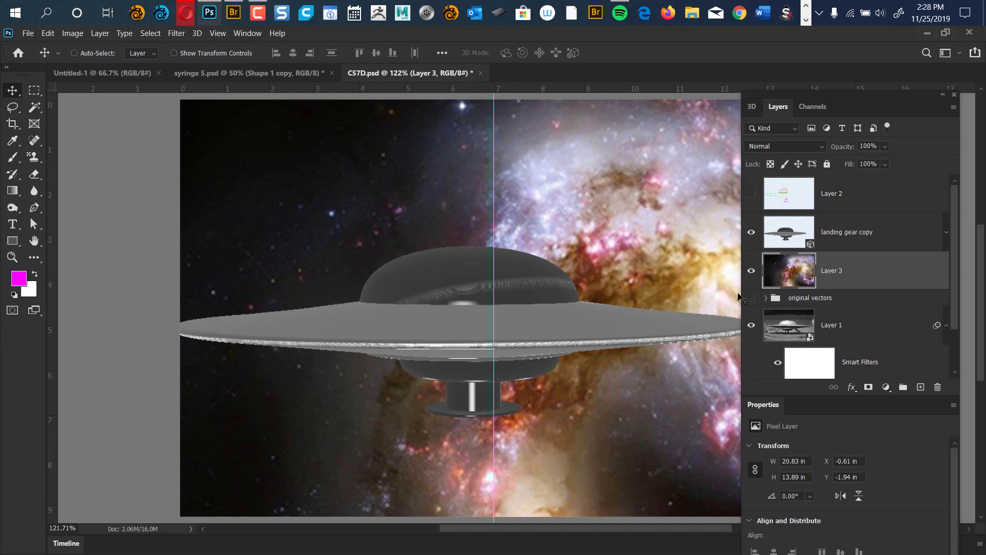
click(753, 106)
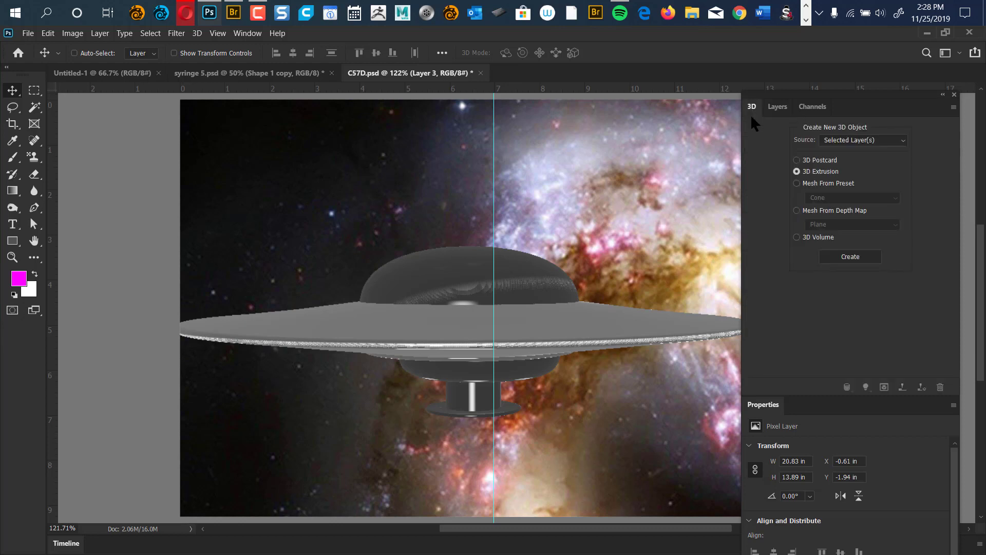
click(777, 107)
click(854, 232)
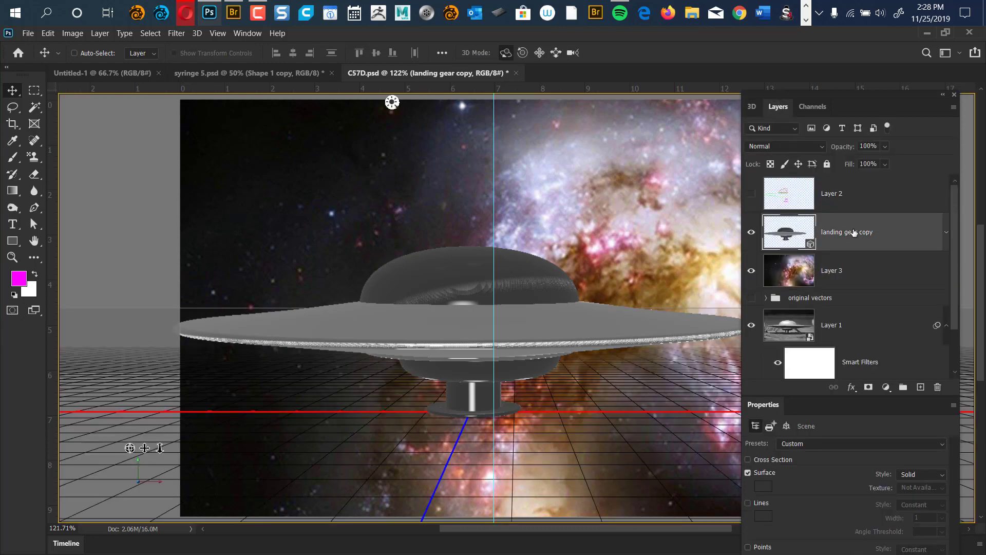
click(753, 107)
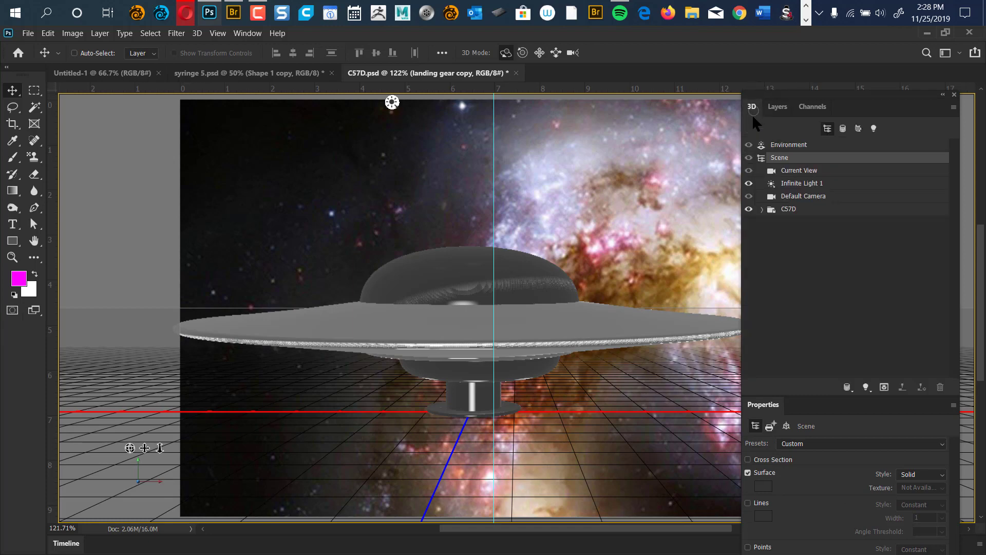
click(887, 224)
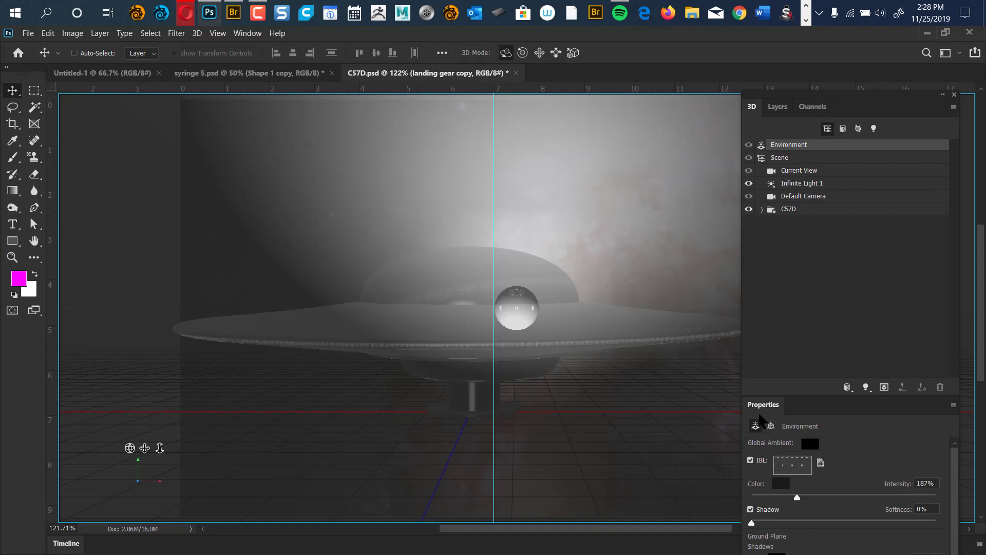
Step: Turn off the environment's IBL and rotate Infinite Light 1 slightly over the saucer
click(750, 461)
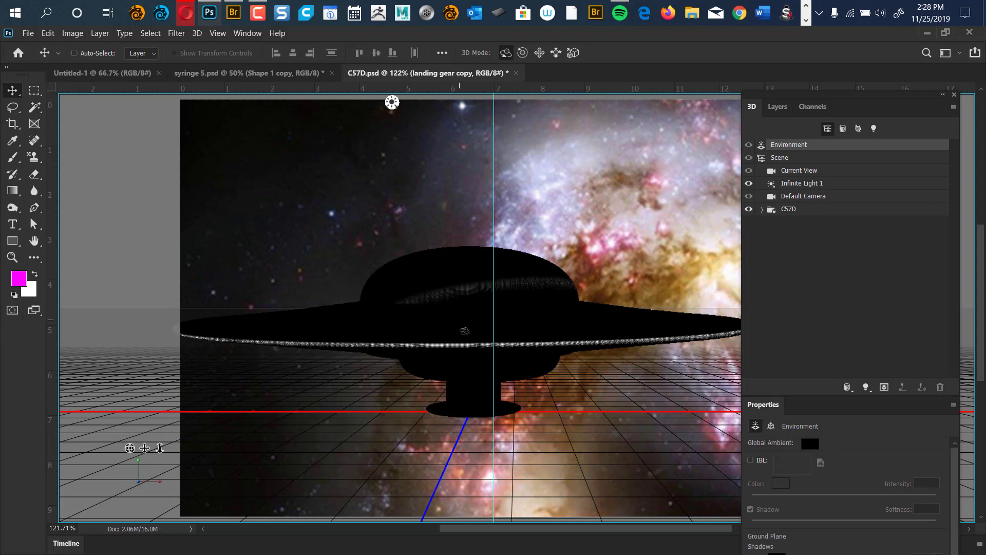
click(799, 183)
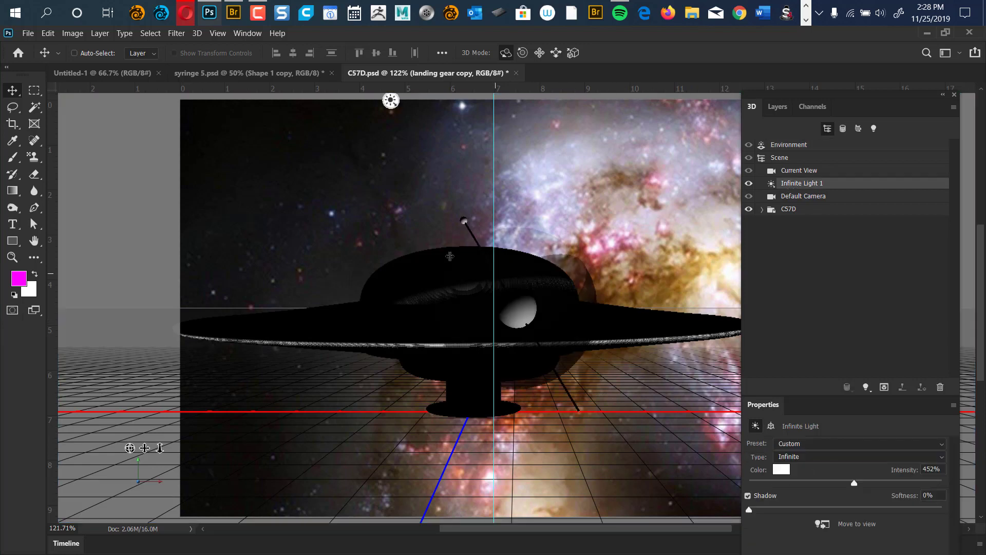
mouse_move(470, 252)
mouse_down()
mouse_move(524, 366)
mouse_move(570, 273)
mouse_move(631, 211)
mouse_move(575, 241)
mouse_move(514, 310)
mouse_move(484, 273)
mouse_move(530, 414)
mouse_move(511, 310)
mouse_move(497, 330)
mouse_move(514, 328)
mouse_up()
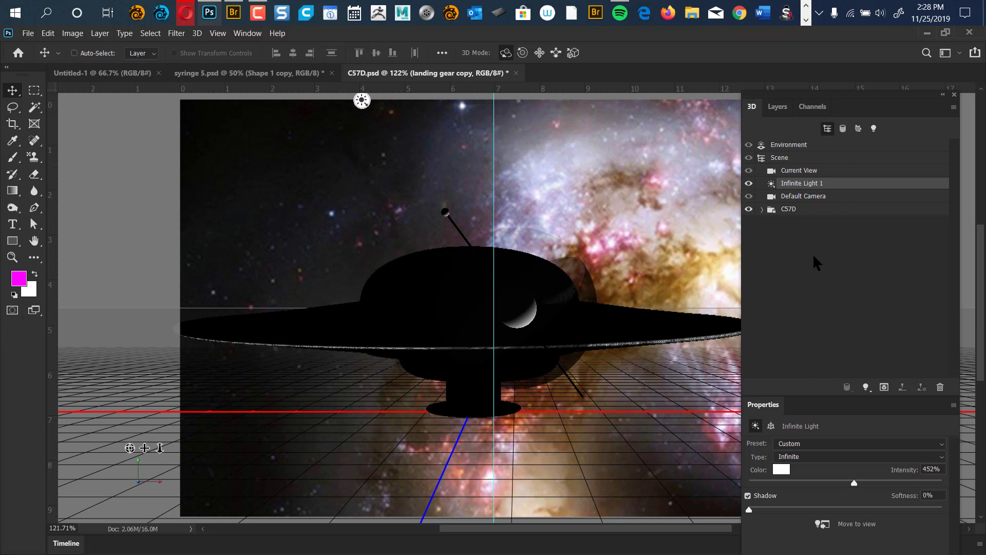
Step: Turn the environment's IBL back on, and open its Default IBL.psb texture for a look before closing it
click(786, 148)
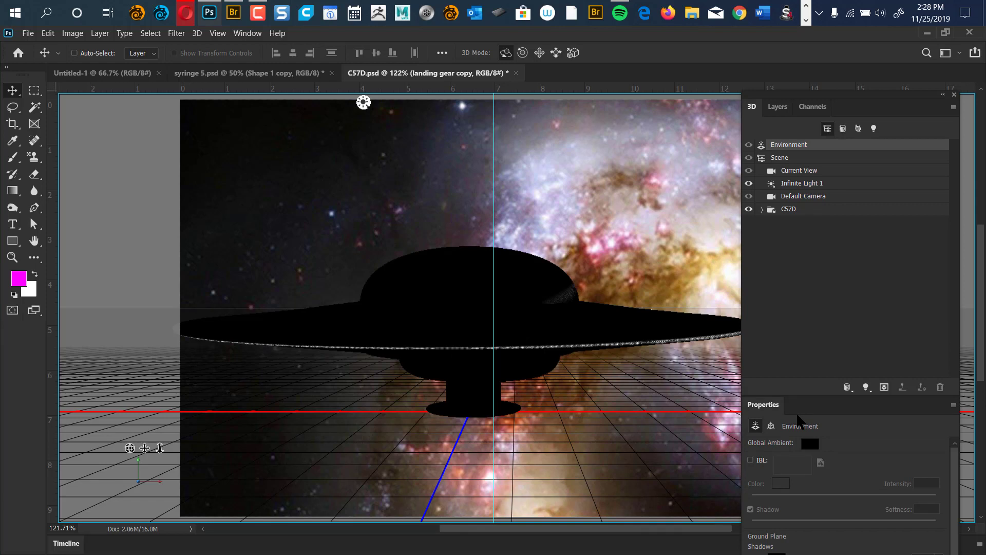
click(750, 460)
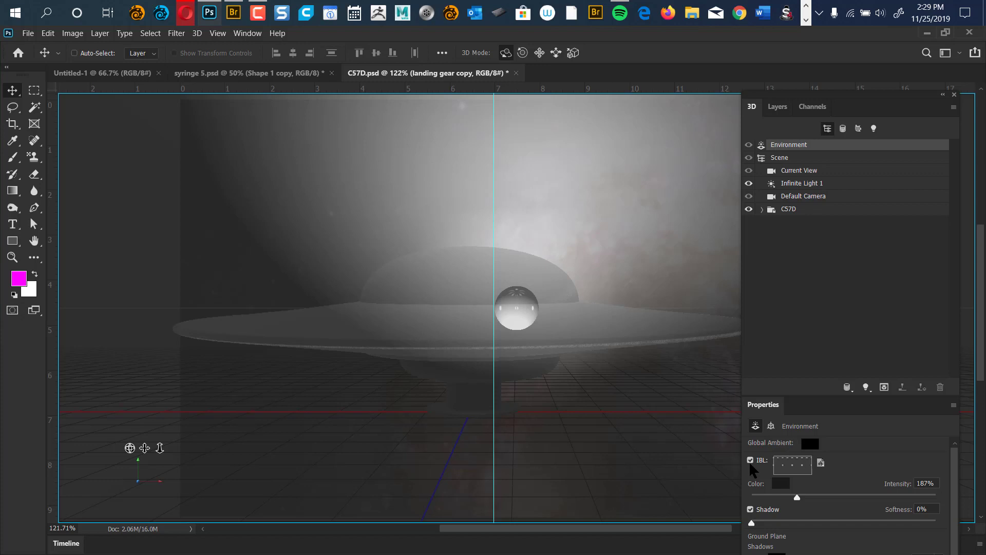
click(820, 463)
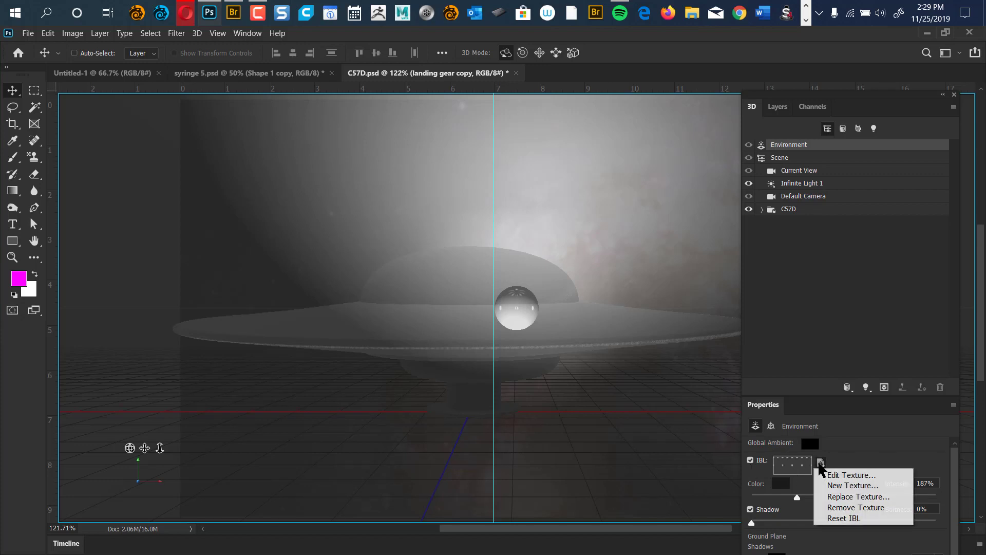
click(845, 476)
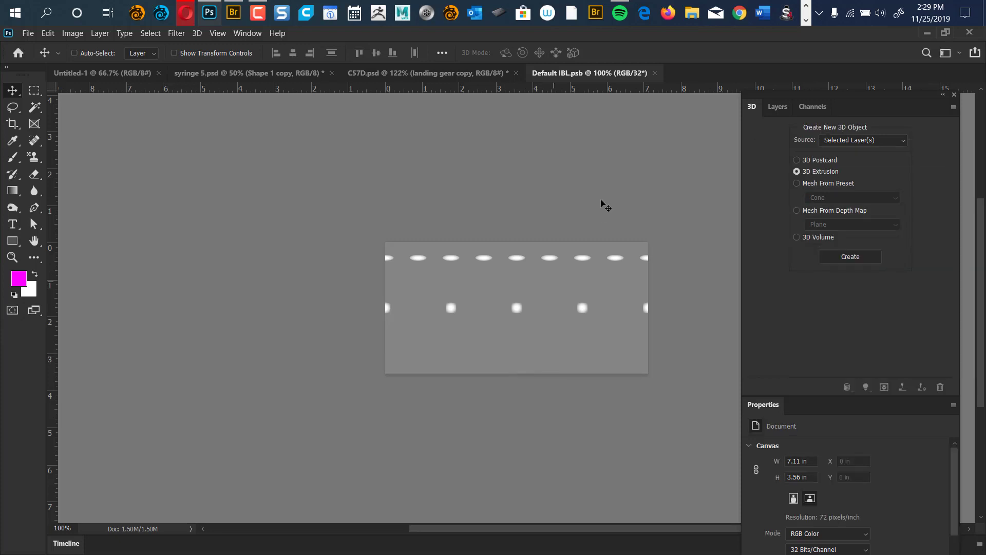
click(654, 73)
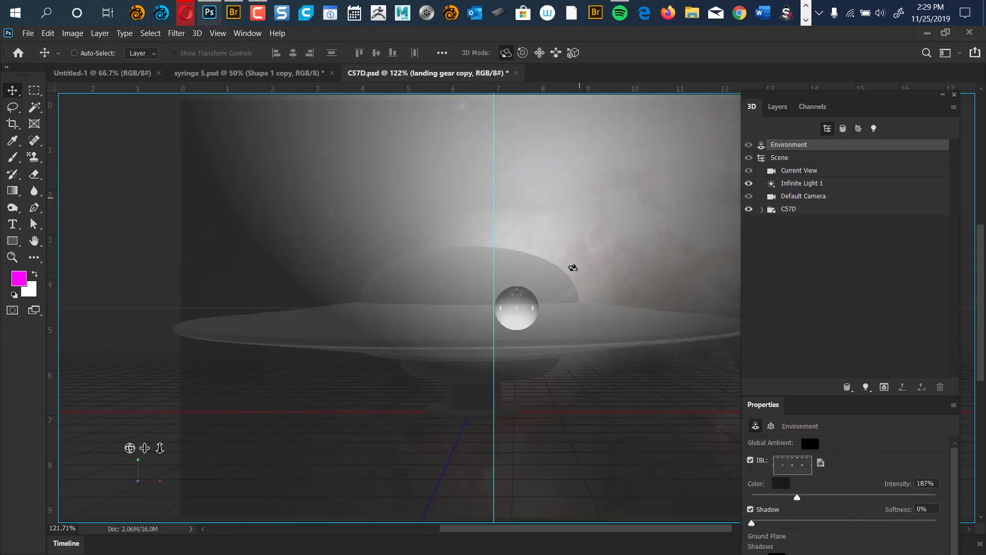
Step: Replace the environment's IBL texture with HTB18RUiXdfvK1RjSspfq6zzXFXaQ.jpg and select the C57D group
click(820, 463)
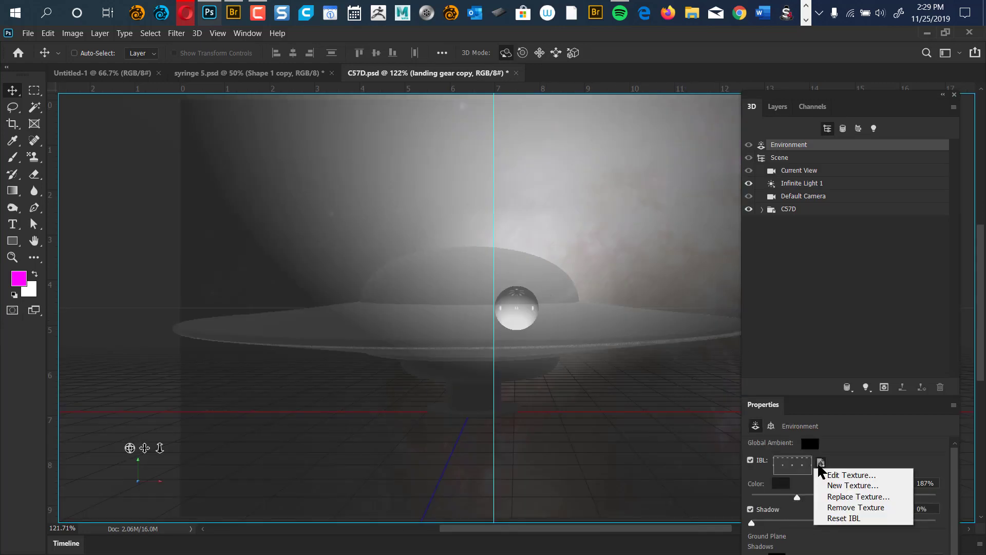
click(861, 496)
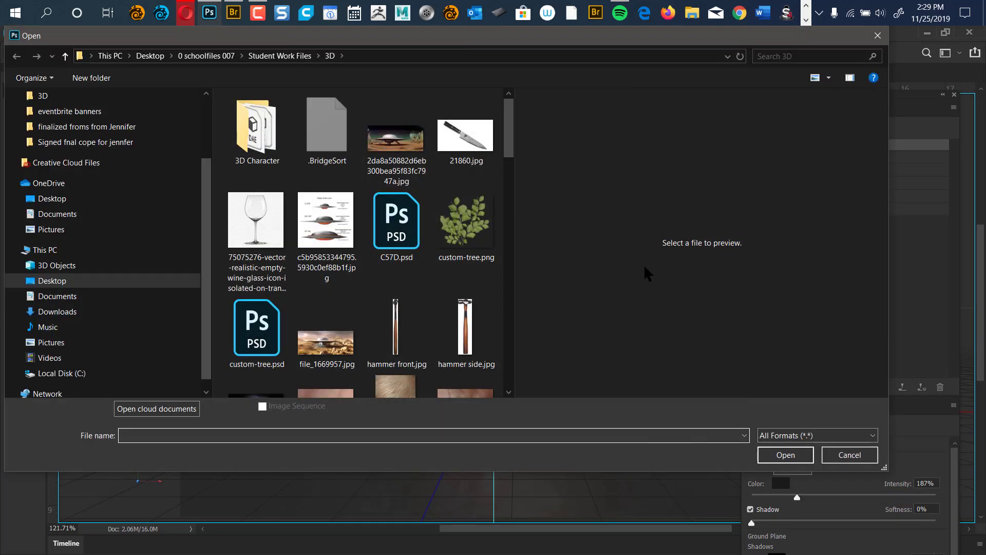
drag(510, 134, 508, 173)
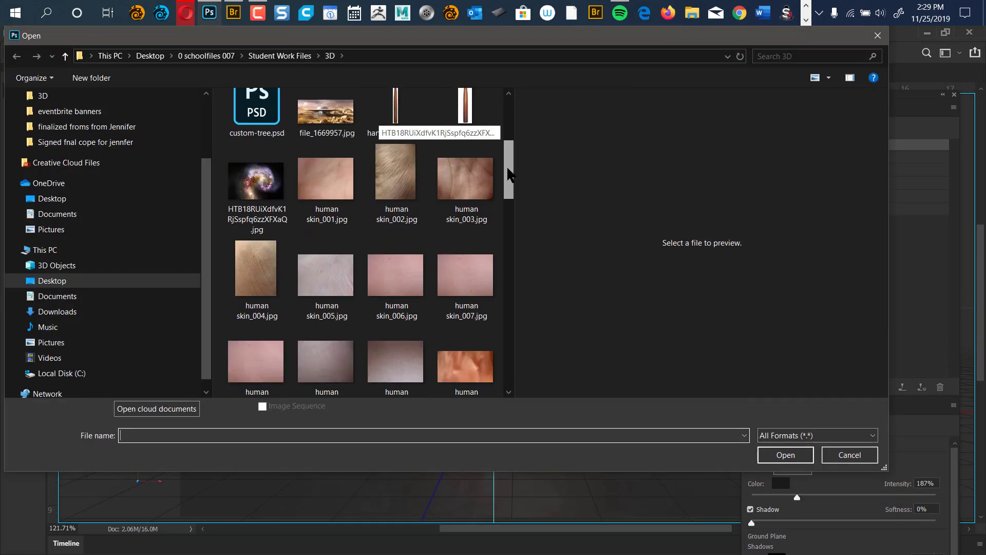
click(260, 195)
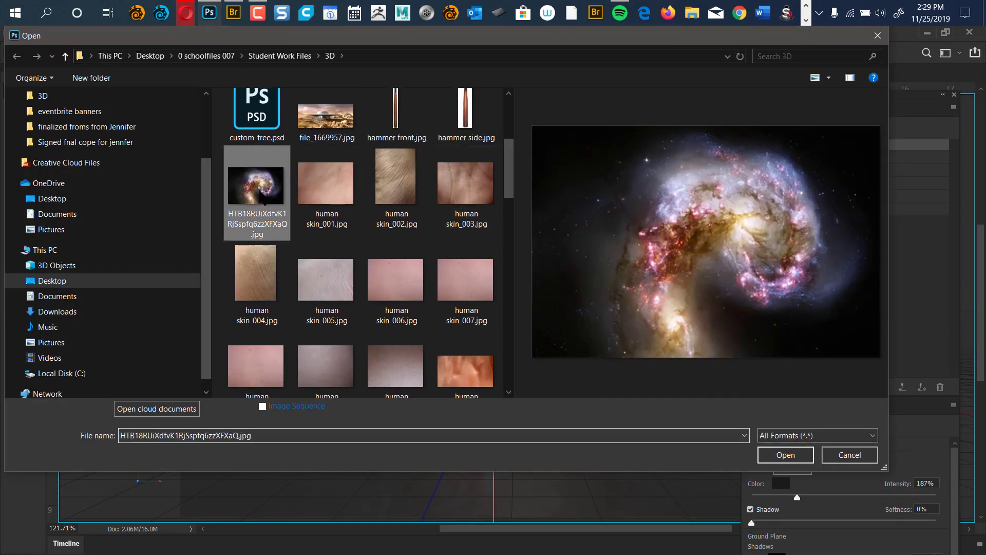
click(782, 456)
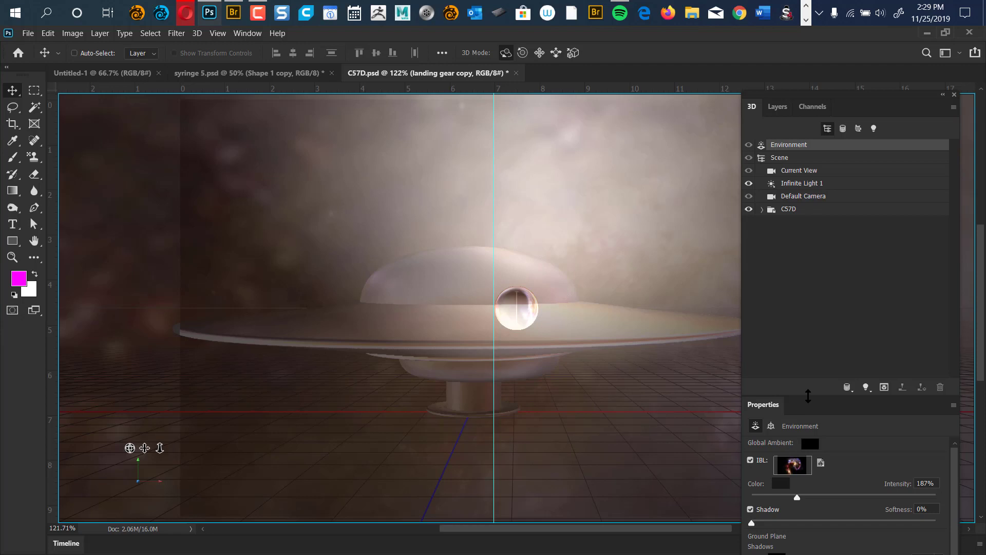
click(788, 208)
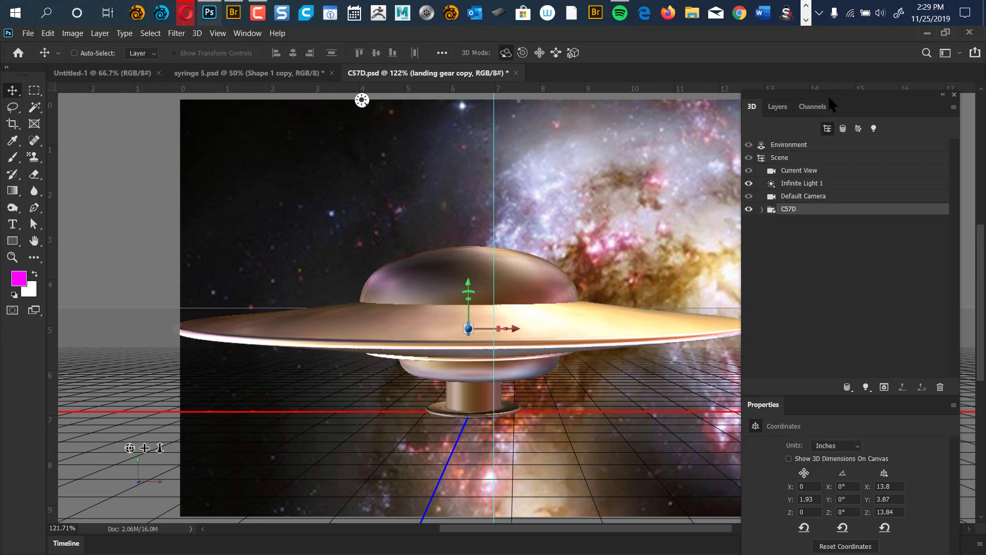
Step: Rotate the environment's IBL to about X 98.9°, Y -46.3°, Z -6.4° so the galaxy reflects on the saucer, and select Current View
drag(860, 97, 880, 62)
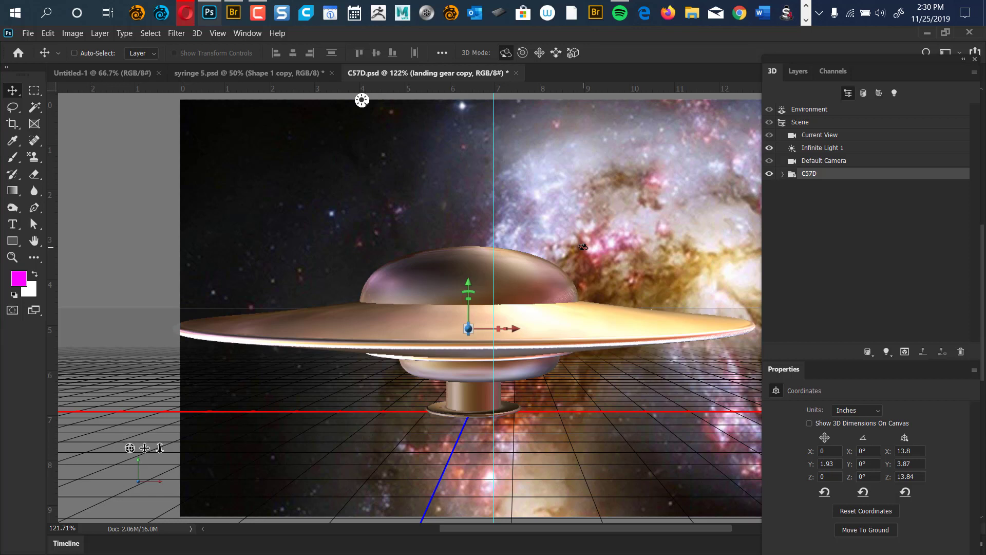
click(759, 164)
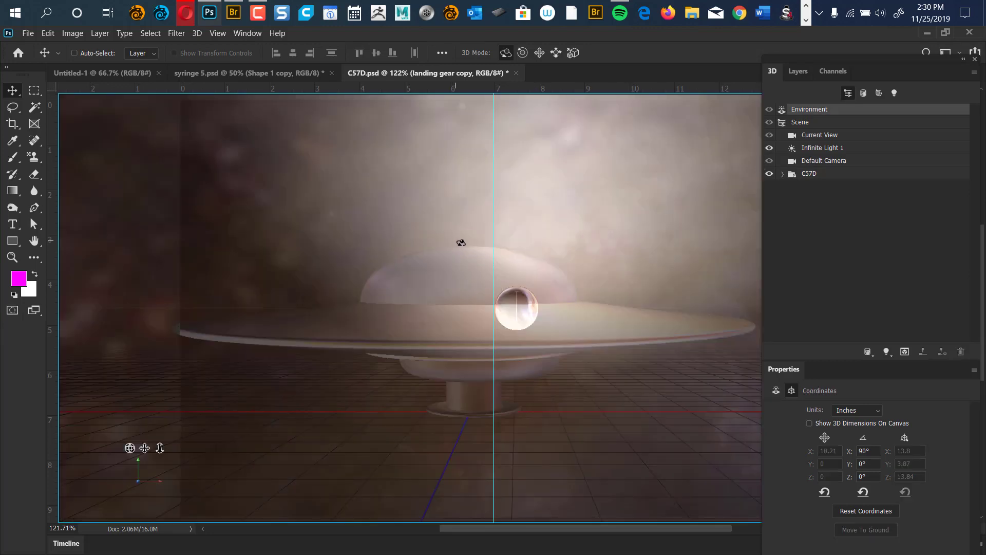
drag(460, 242, 643, 262)
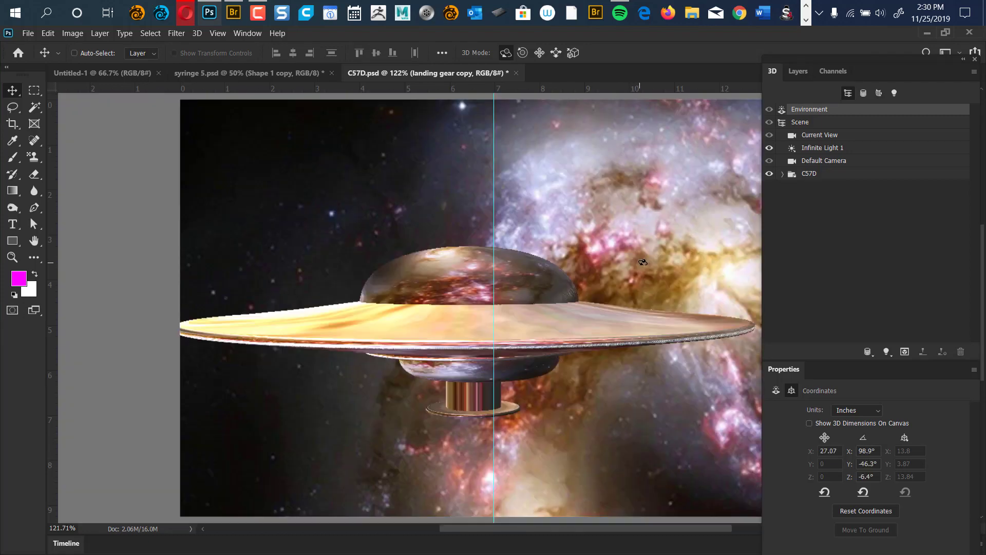
click(643, 262)
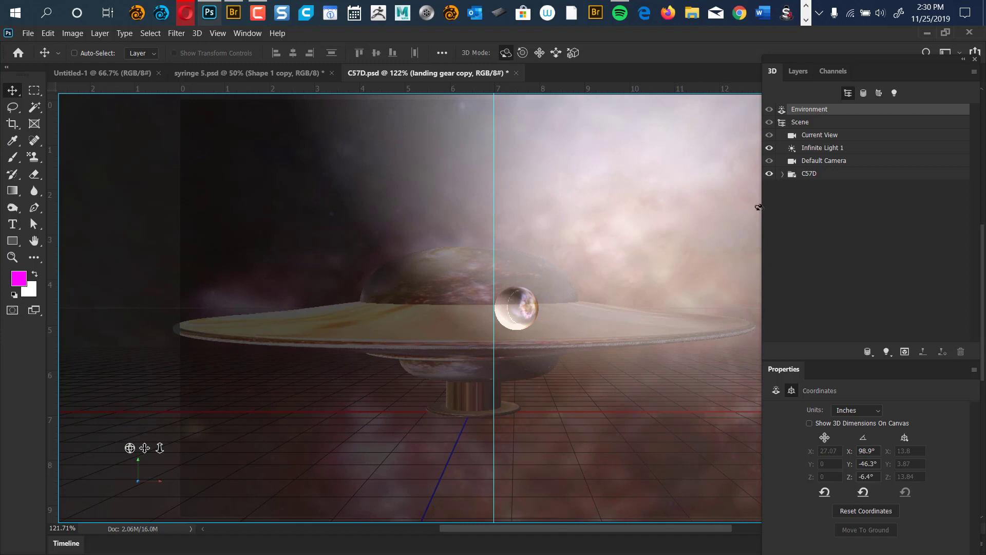
click(806, 160)
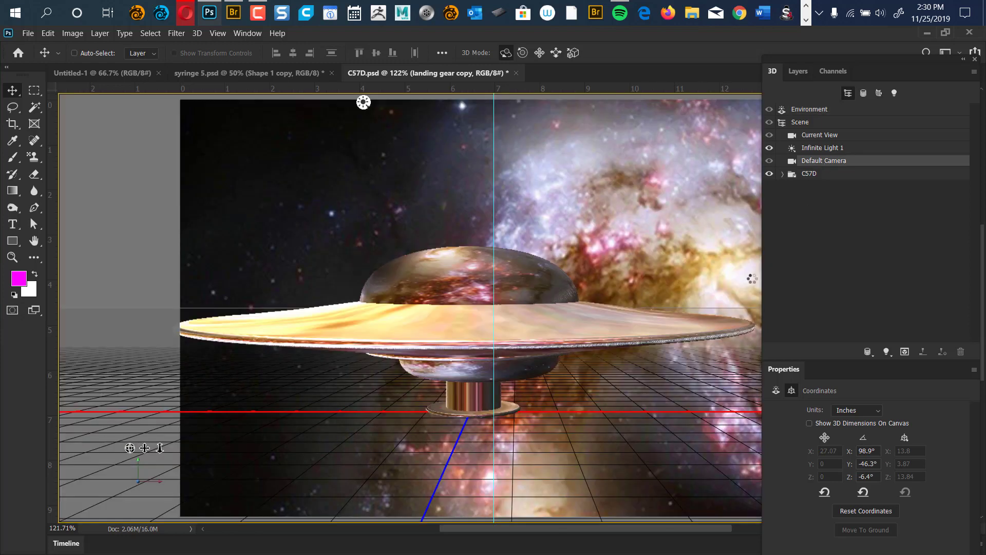
click(752, 279)
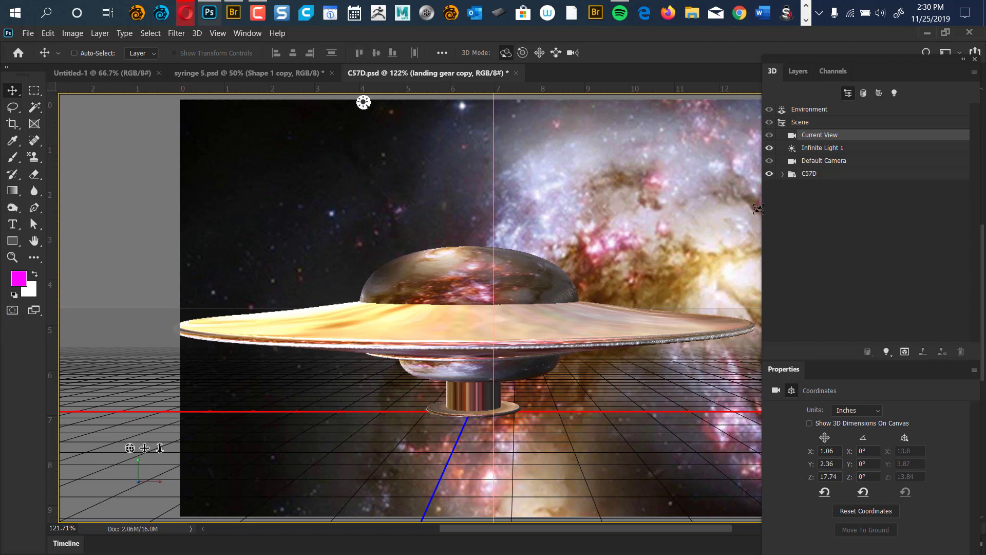
Step: Try the topo dome copy Extrusion Material at 100% Metallic, then lower its Metallic value again
click(782, 174)
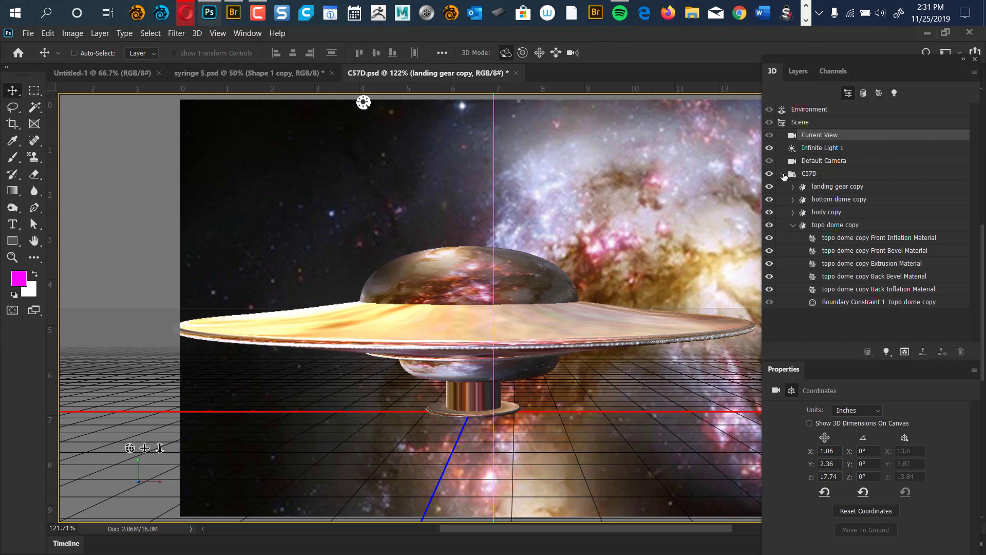
click(847, 225)
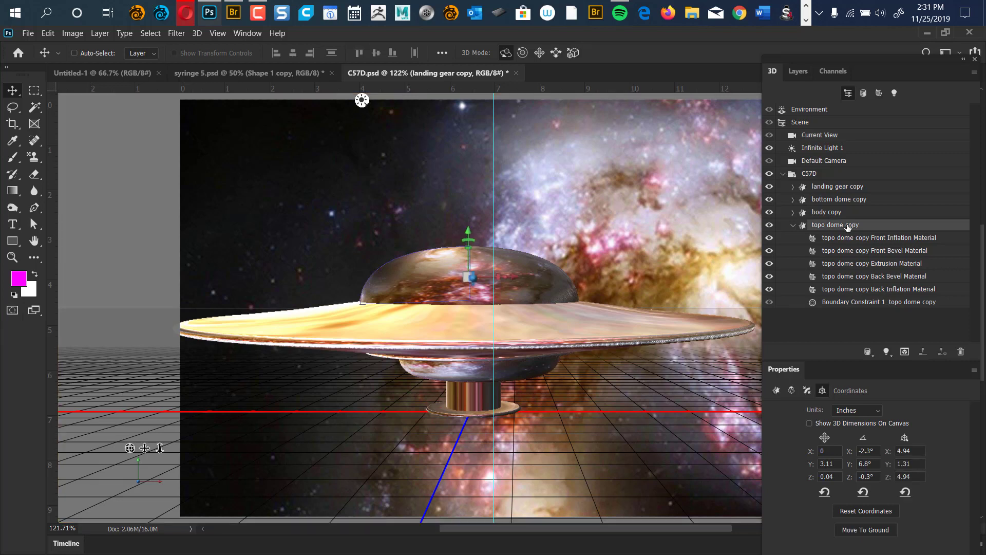
click(868, 265)
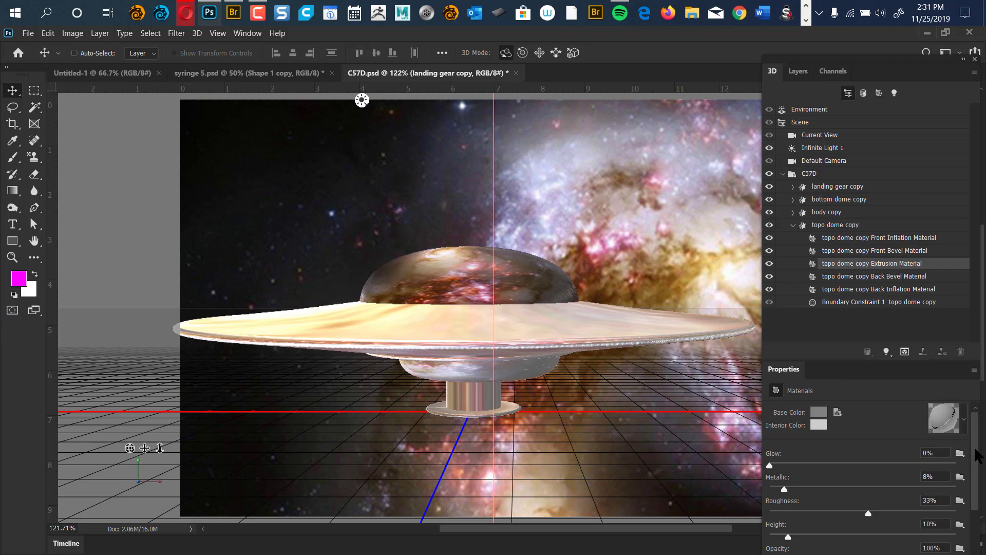
scroll(970, 476, down, 2)
scroll(969, 476, down, 3)
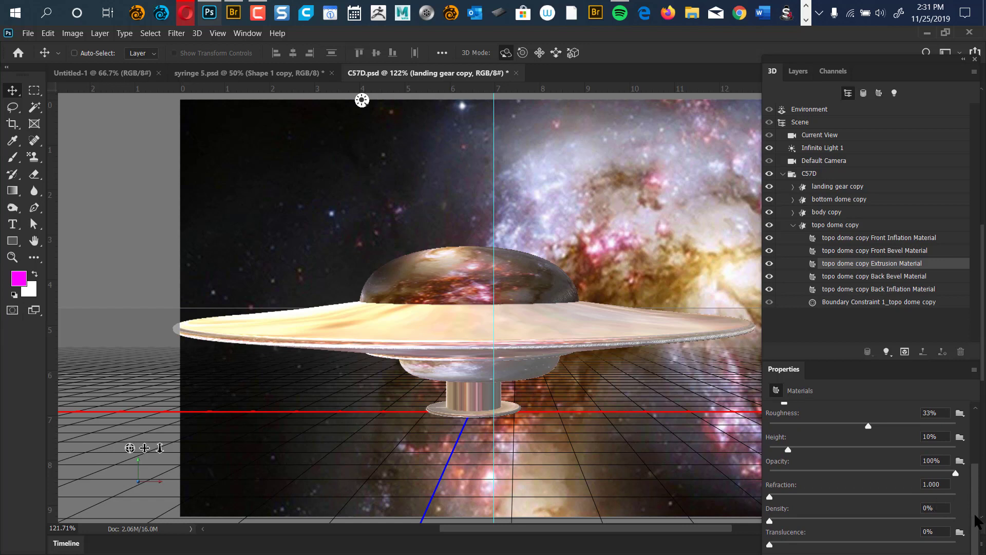
drag(976, 522, 973, 455)
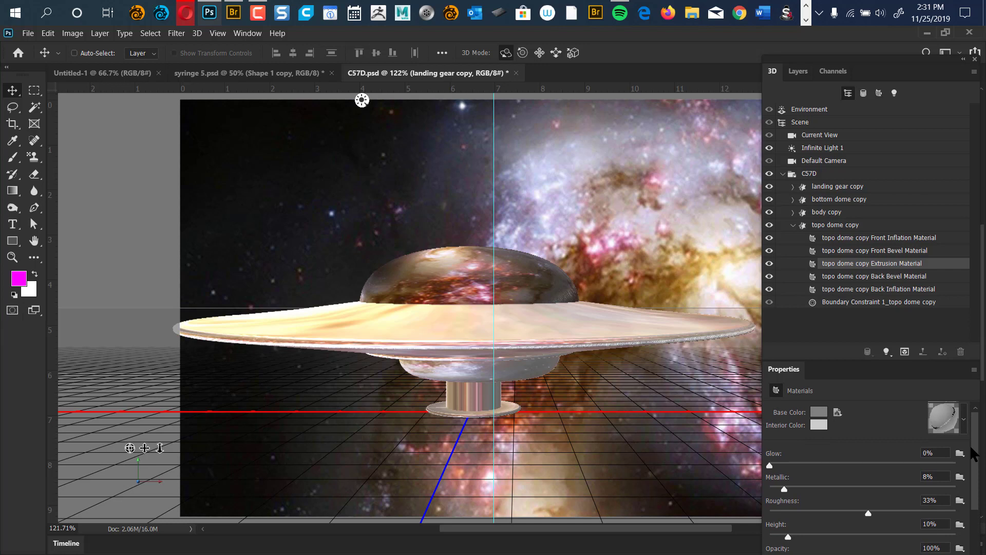
drag(785, 489, 951, 491)
click(814, 491)
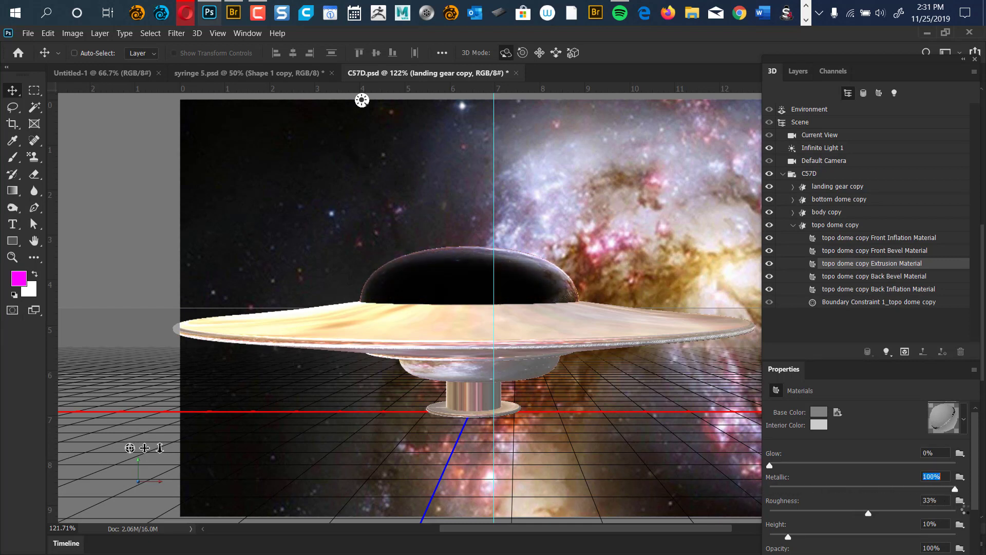
drag(951, 491, 801, 494)
click(622, 278)
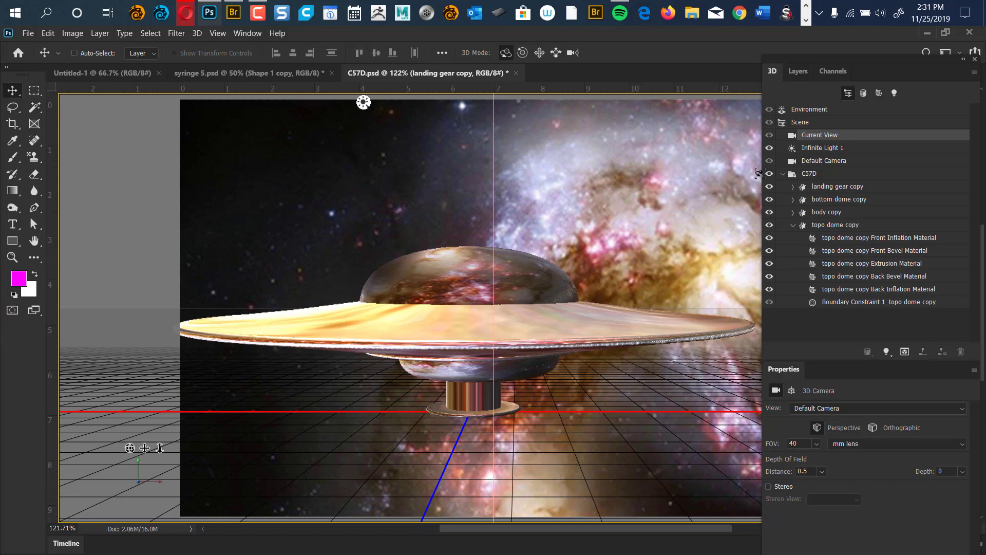
Step: Rotate the environment's IBL slightly so the galaxy reflections shift on the saucer, and select the C57D group
click(811, 110)
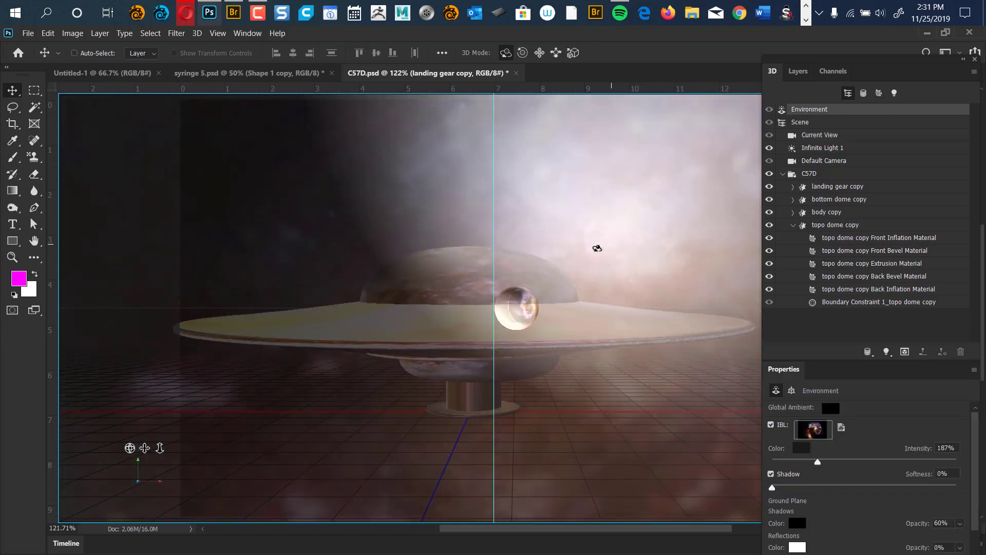
mouse_move(597, 248)
mouse_down()
mouse_move(534, 249)
mouse_move(605, 247)
mouse_up()
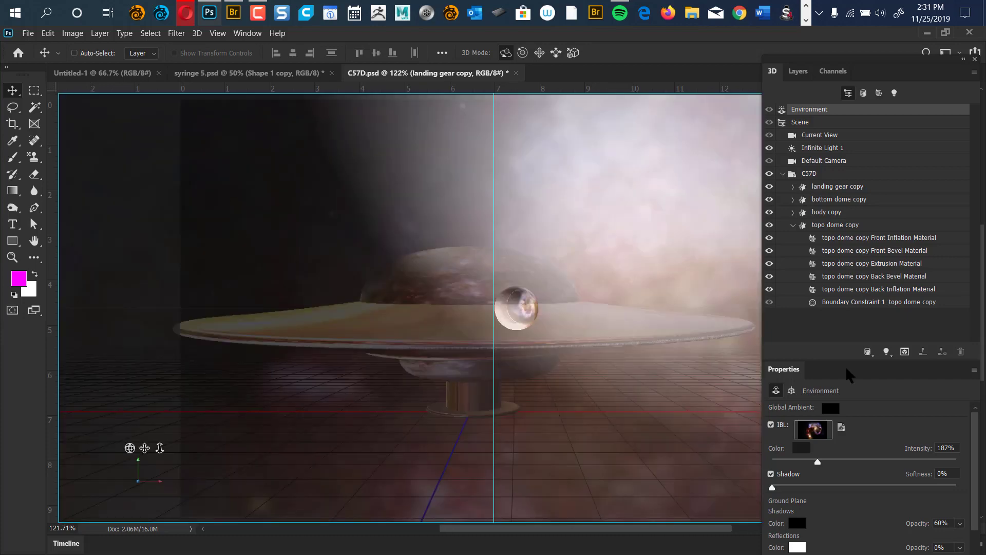
click(810, 174)
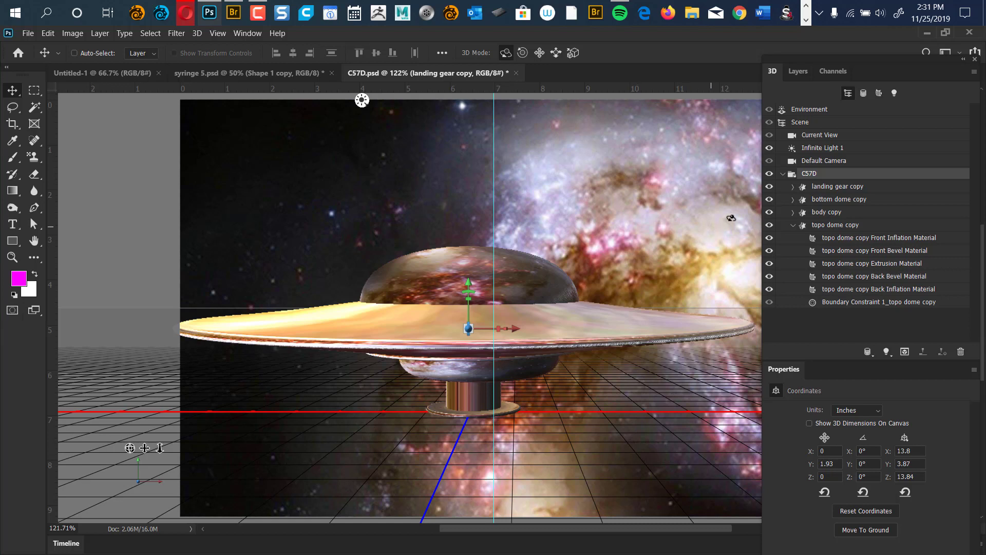
Step: Collapse the topo dome copy and C57D groups in the scene list and save C57D.psd
click(793, 225)
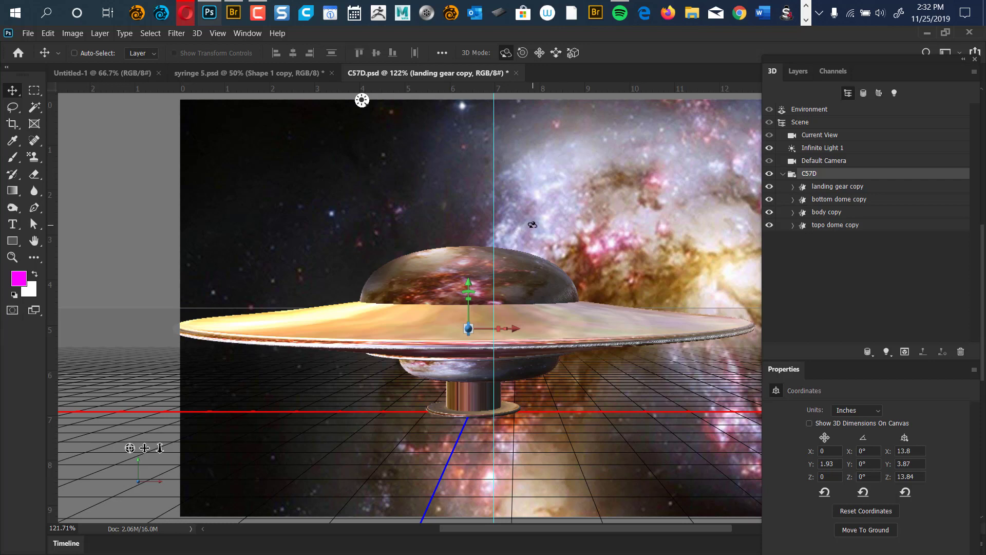
key(ctrl)
key(ctrl+s)
click(783, 175)
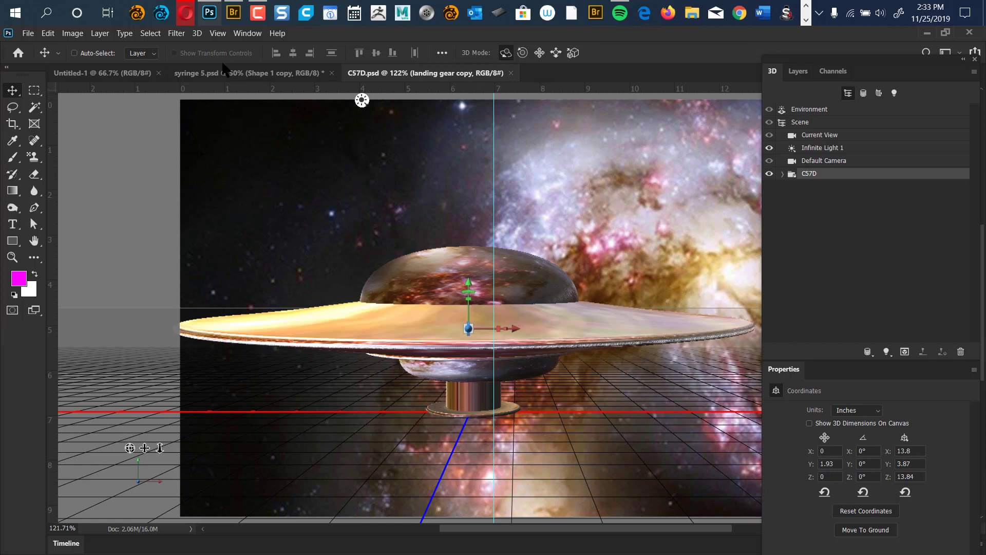
Step: Create a new 5 x 5 in document at 200 ppi and add an empty layer above the background
click(28, 34)
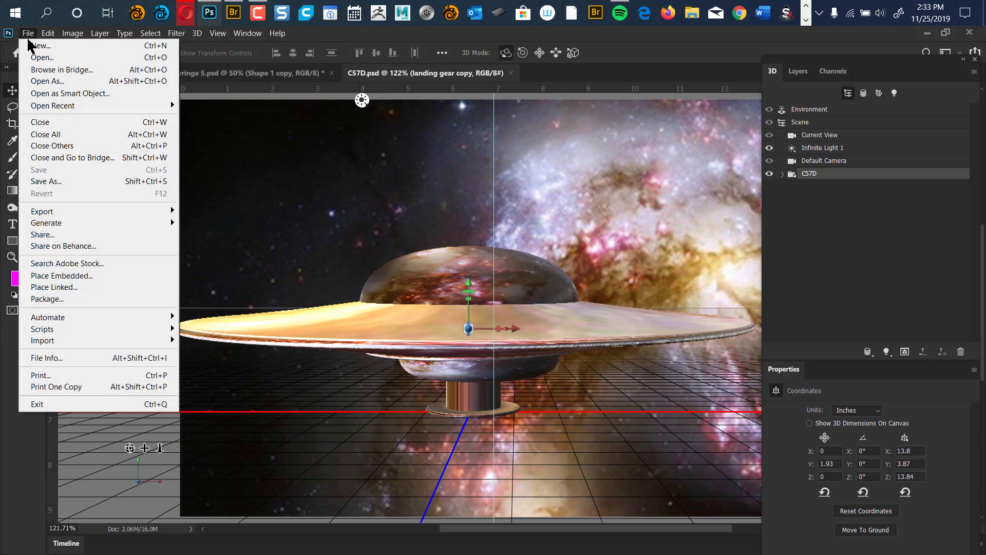
click(58, 46)
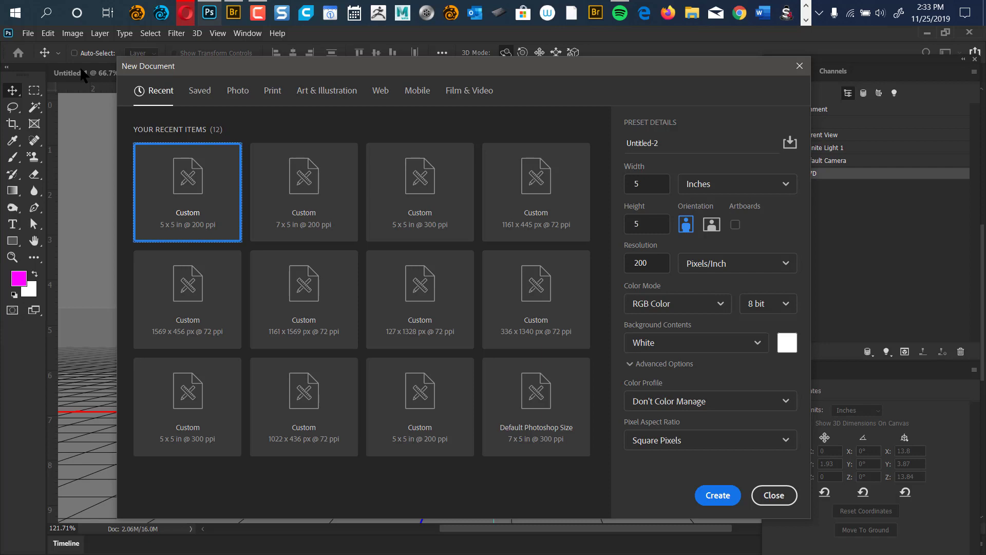
double_click(190, 206)
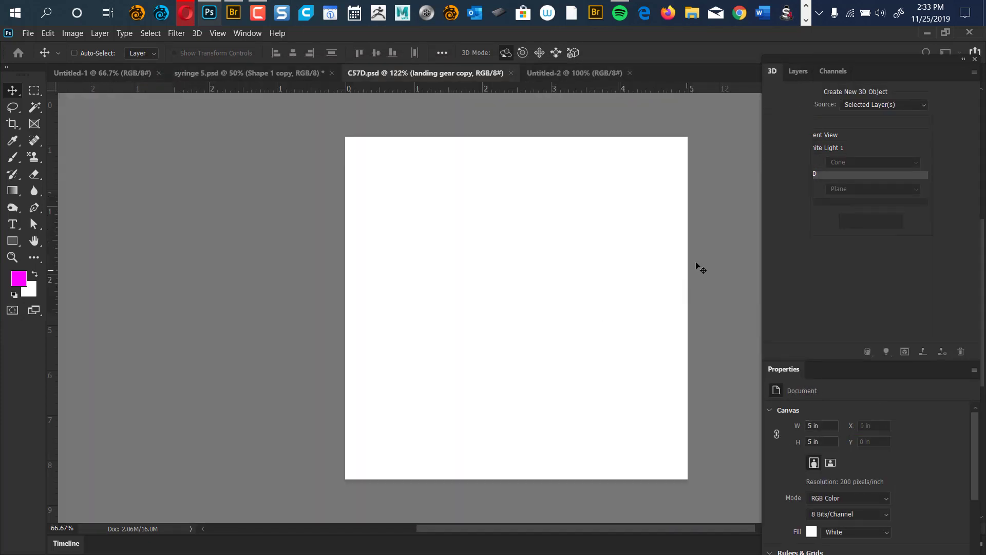
click(798, 79)
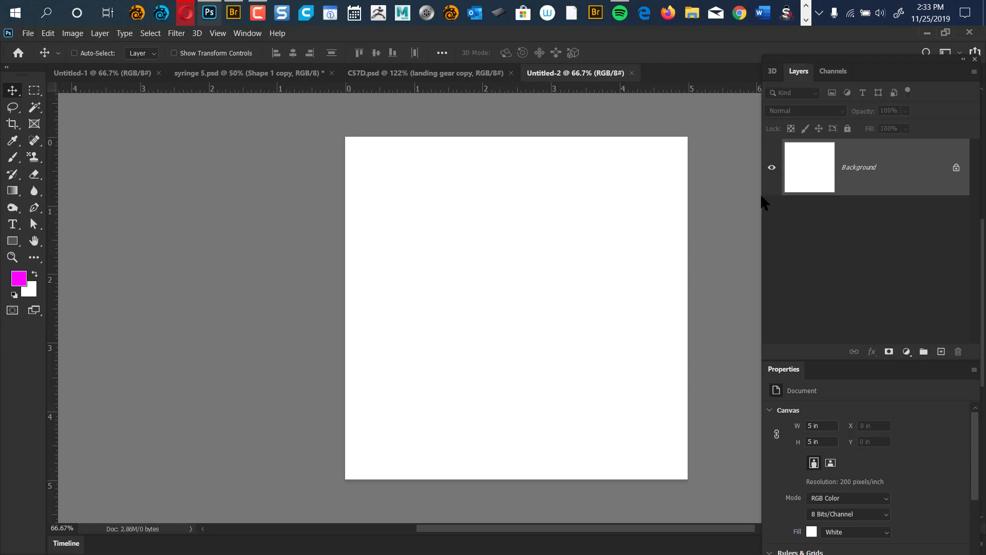
key(ctrl+shift+alt+n)
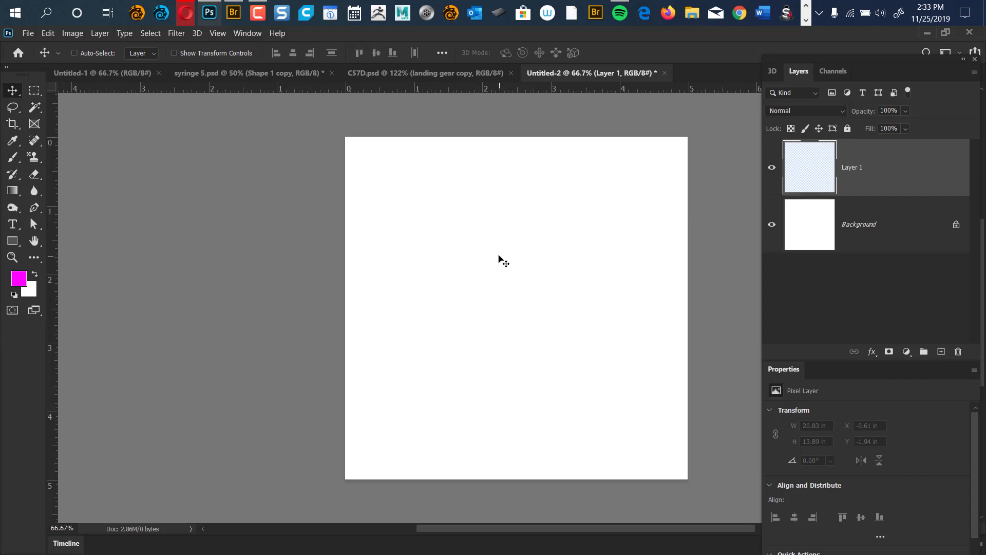
Step: Reset the colors to black and white, then set the background color to gray a9a9a9
key(d)
click(31, 294)
click(629, 210)
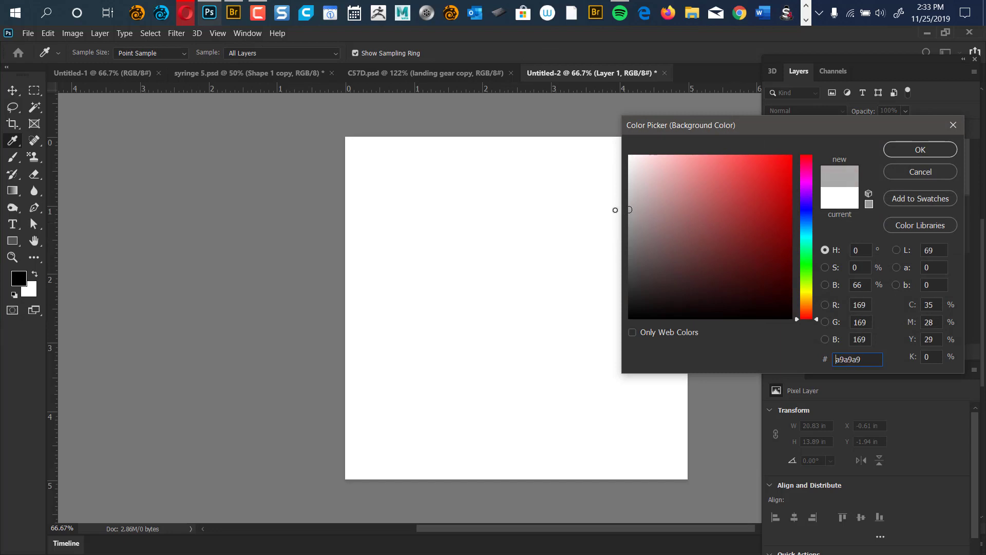
click(914, 153)
key(v)
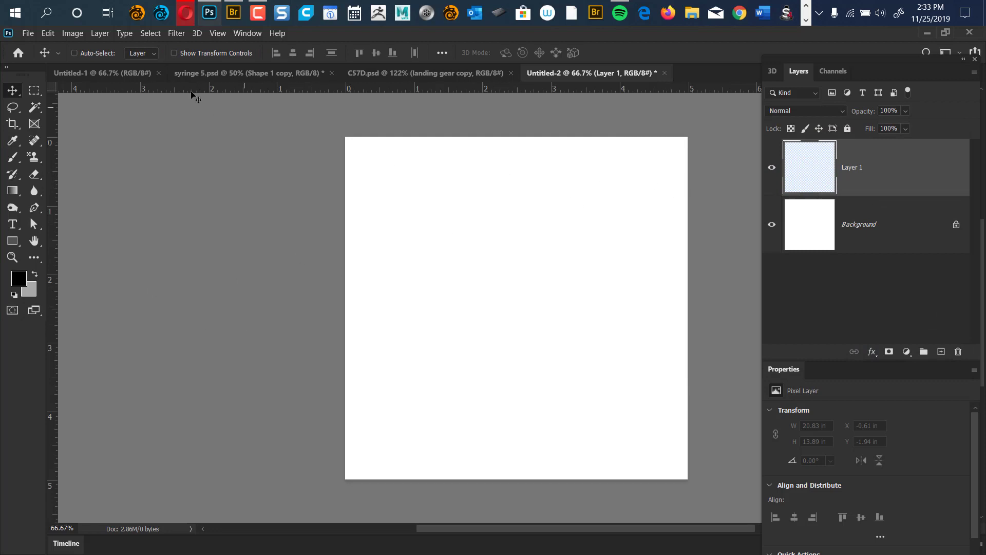
Step: Fill Layer 1 with the Clouds render filter
click(178, 34)
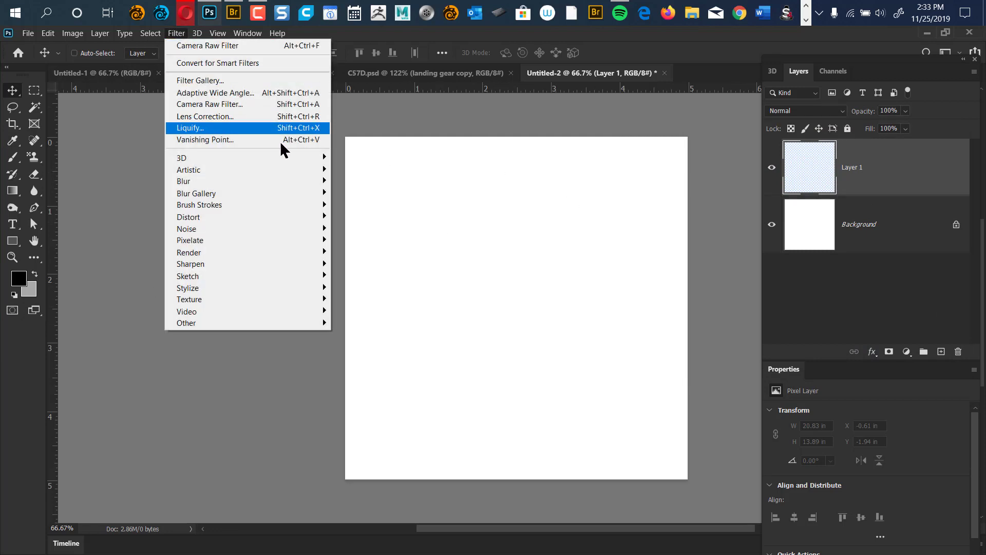
mouse_move(310, 254)
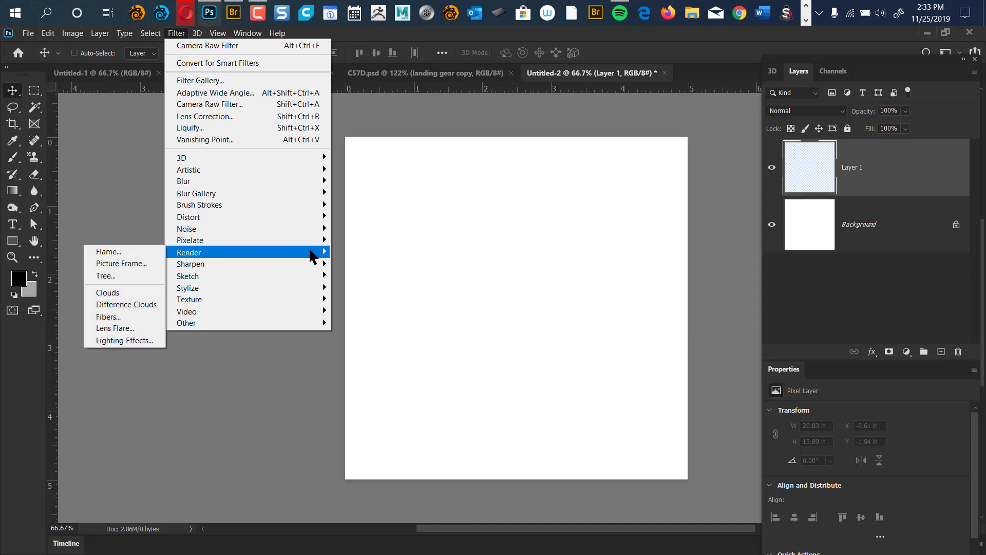
click(135, 293)
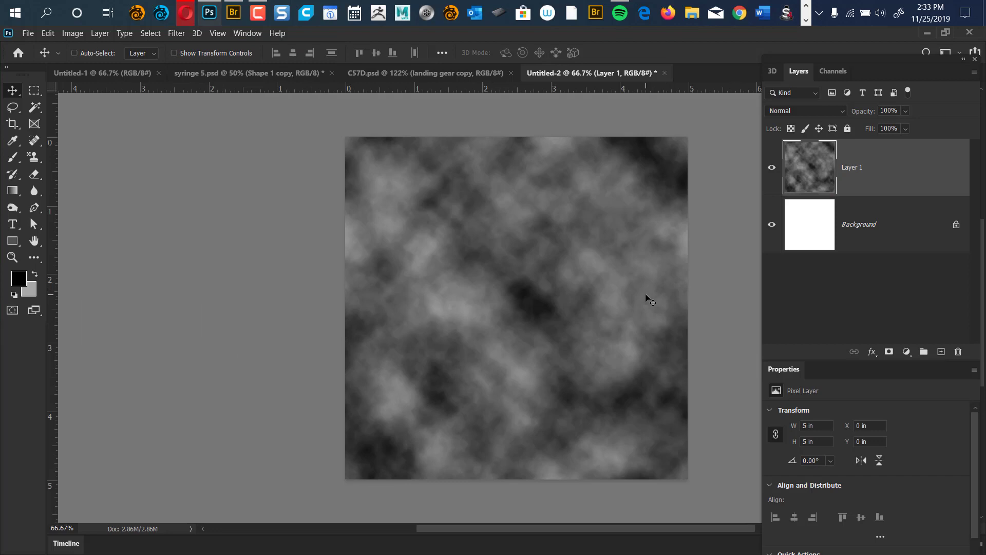
Step: Apply the Difference Clouds filter twice to Layer 1
click(176, 33)
mouse_move(252, 254)
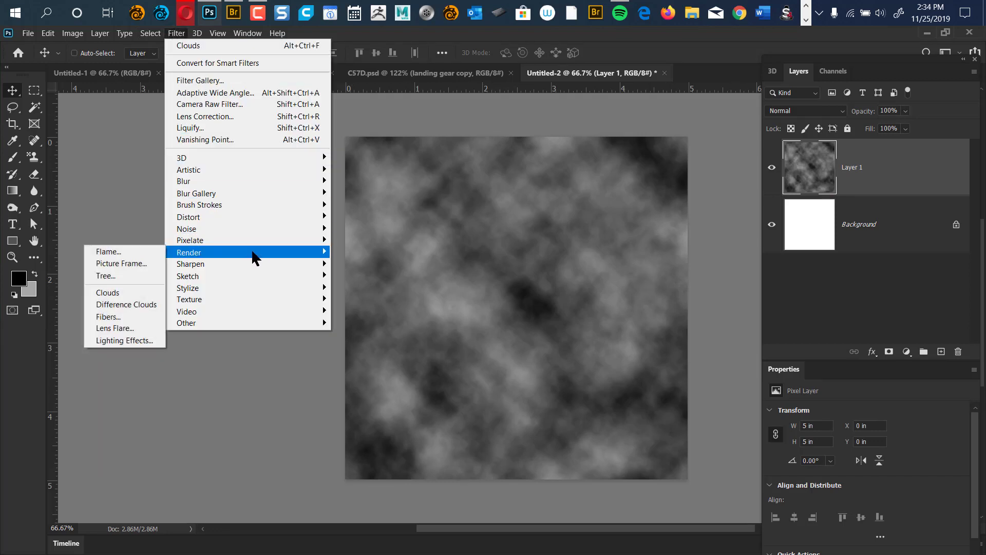
click(143, 309)
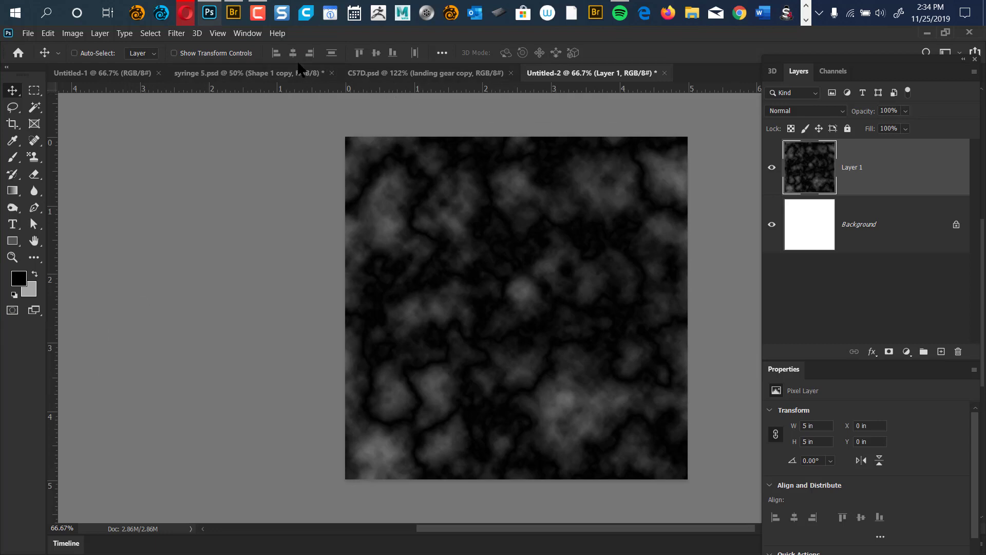
click(178, 34)
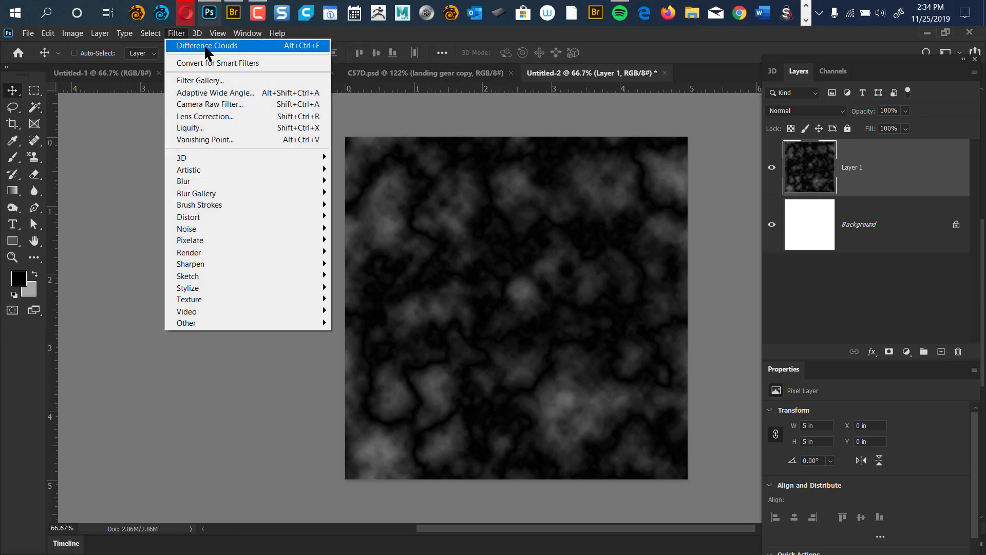
click(205, 49)
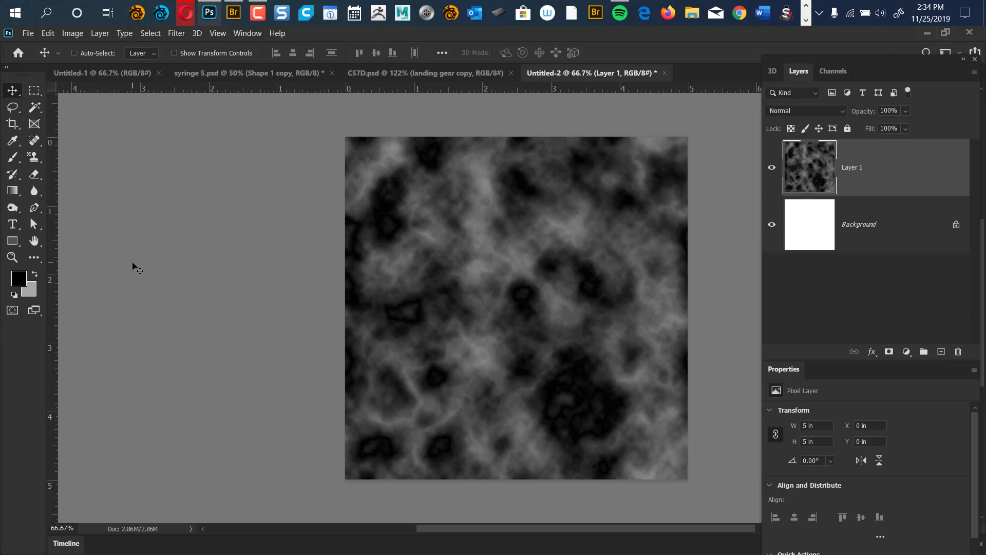
key(h)
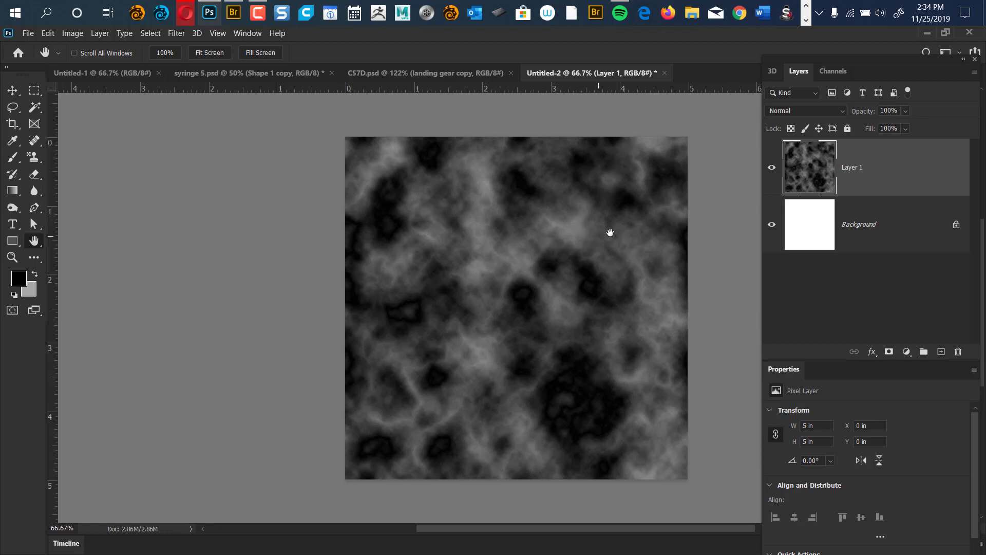
Step: Create a Plane mesh from Layer 1 as a depth map and select the Depth Map mesh
click(773, 72)
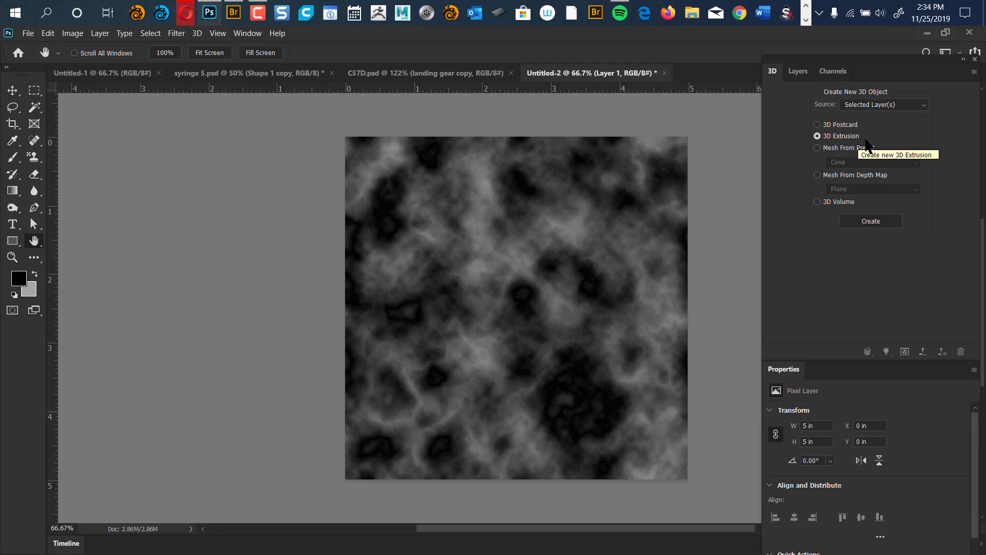
click(817, 175)
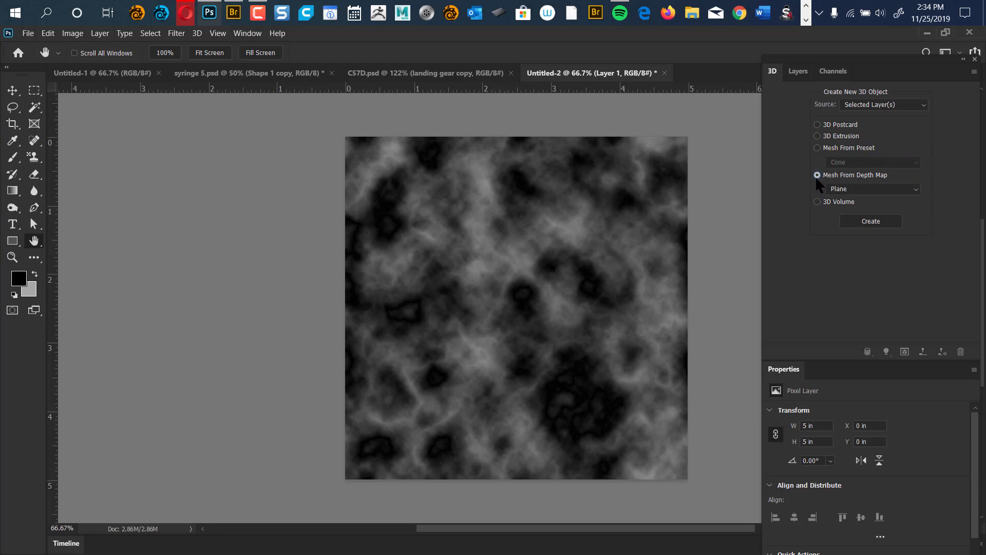
click(915, 190)
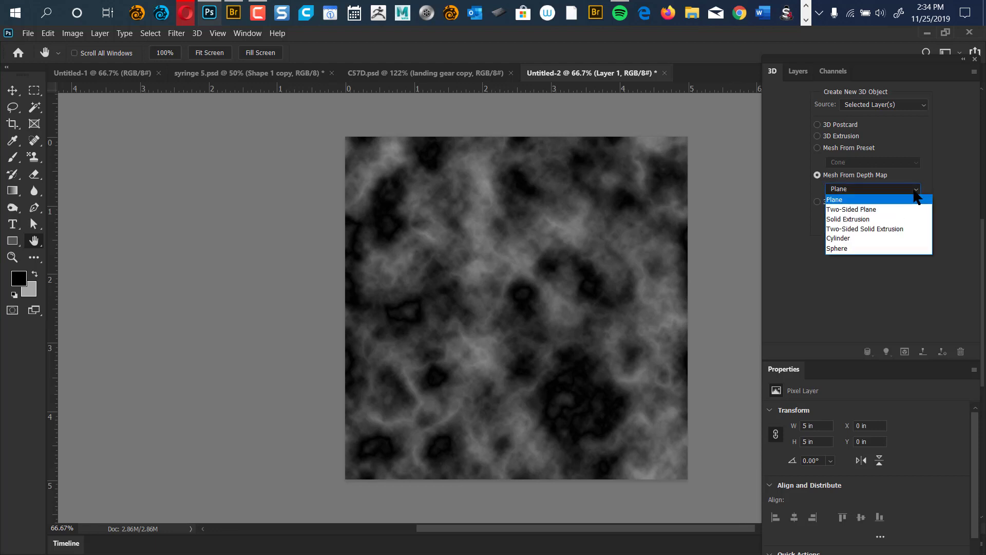
click(856, 199)
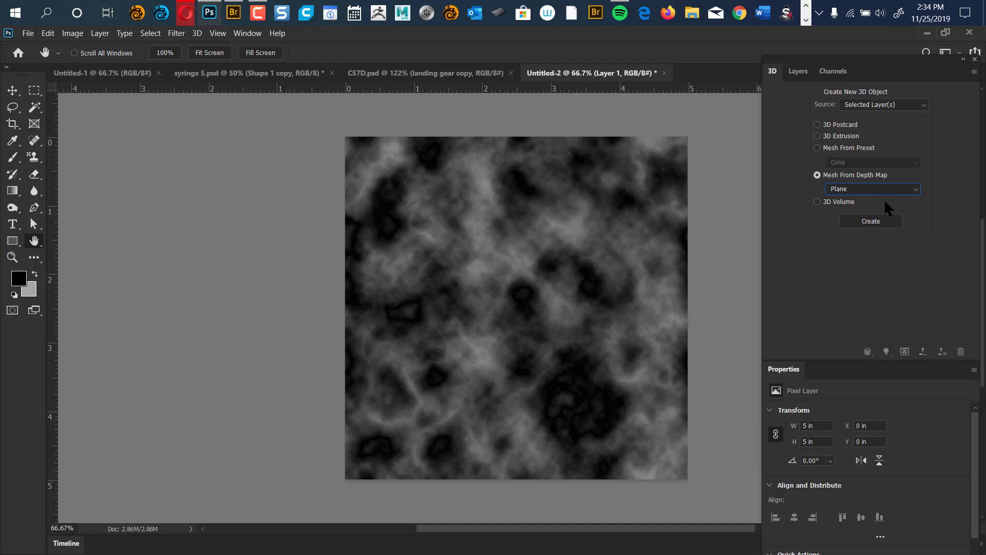
click(799, 72)
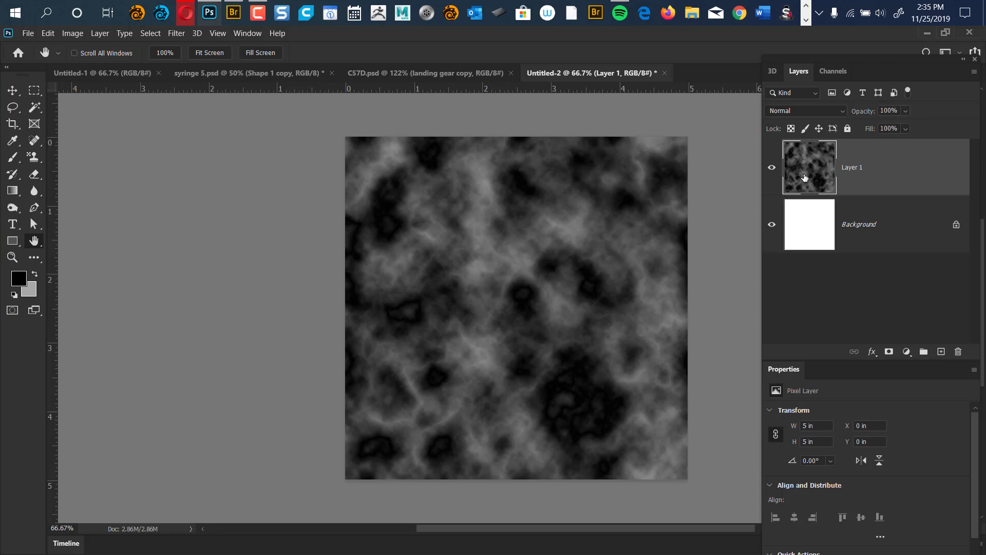
click(773, 72)
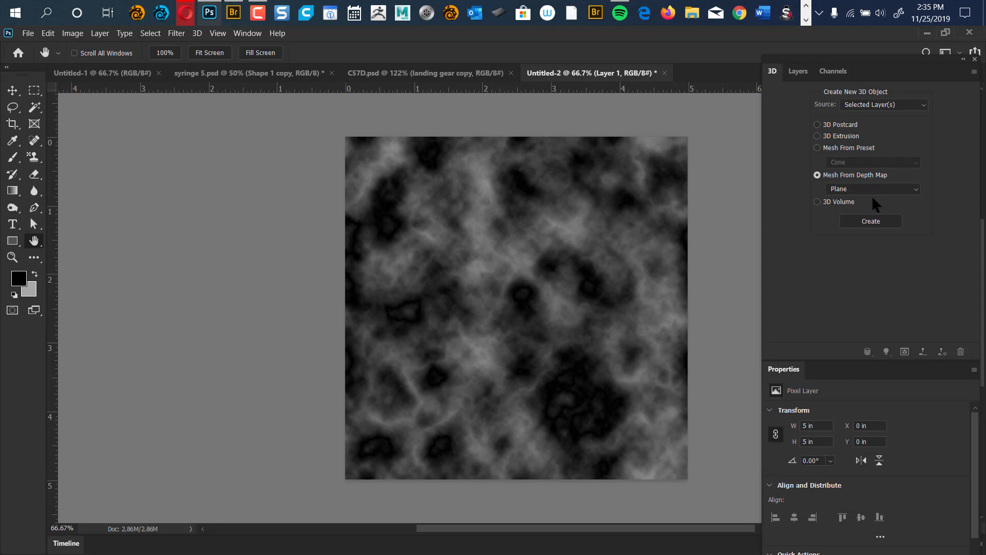
click(870, 224)
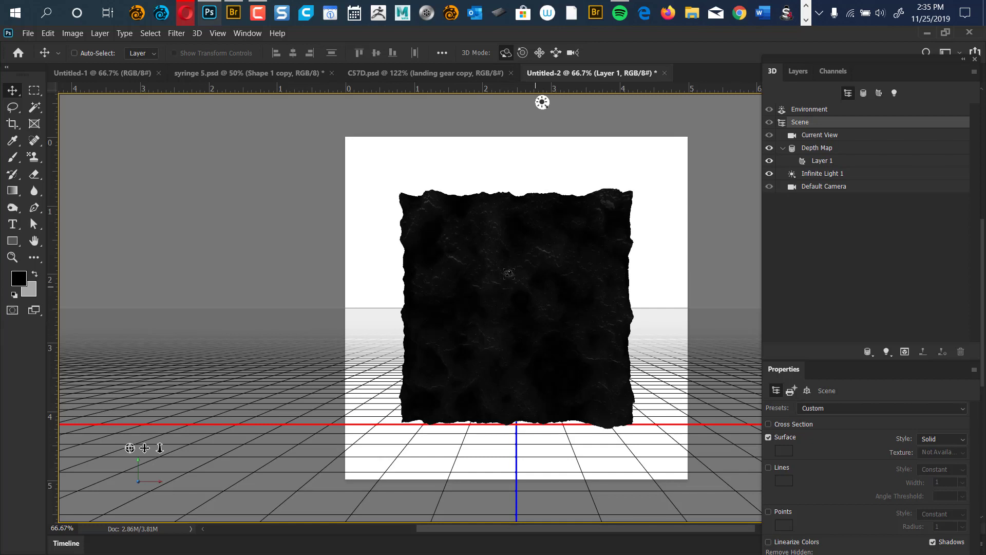
click(516, 277)
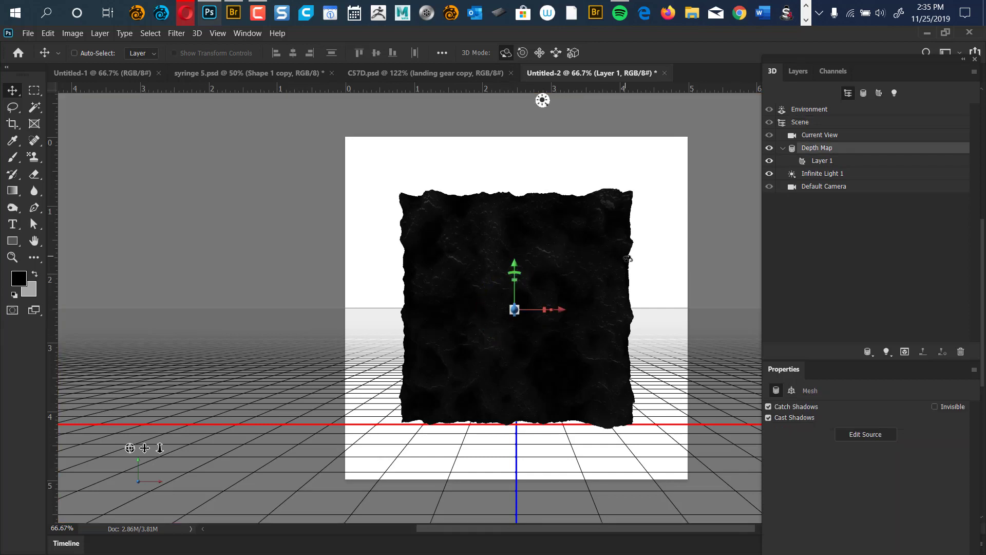
Step: Tilt the Depth Map mesh until it lies almost flat, and set the environment's IBL intensity to 326%
drag(661, 368, 640, 308)
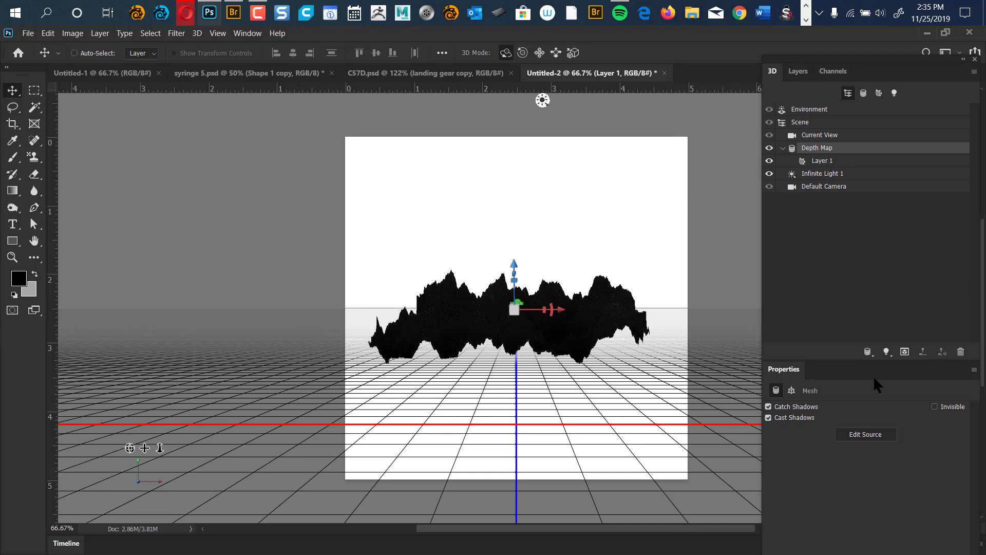
click(569, 327)
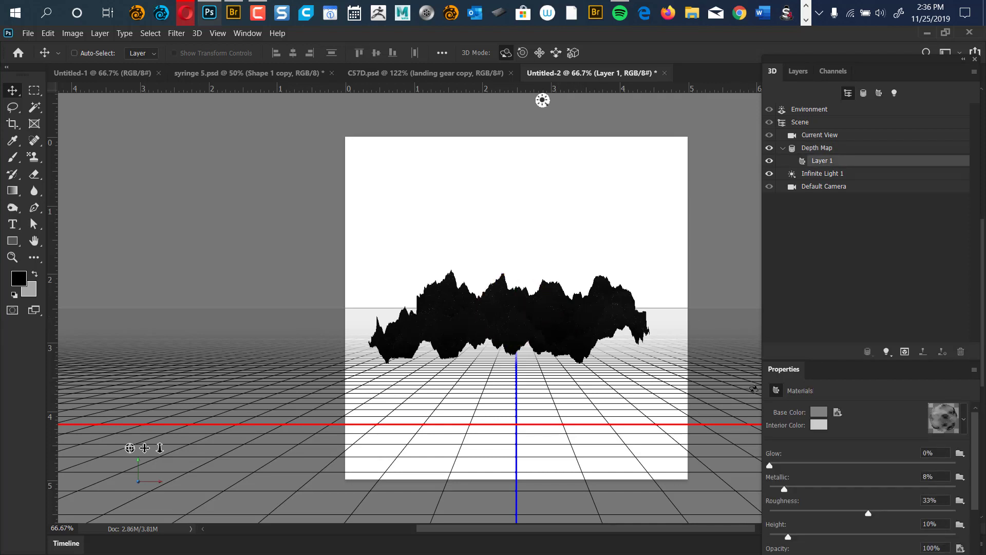
click(799, 111)
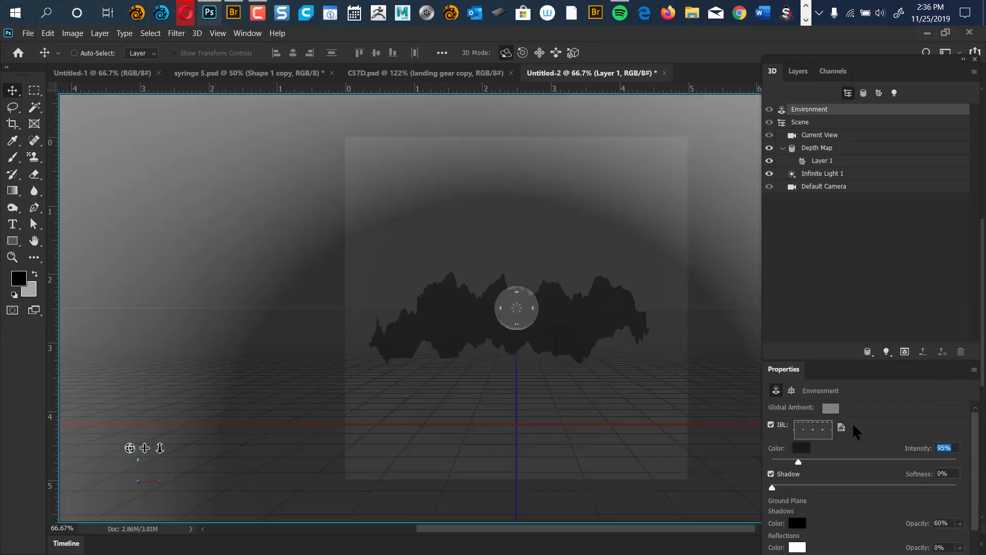
drag(799, 461, 847, 463)
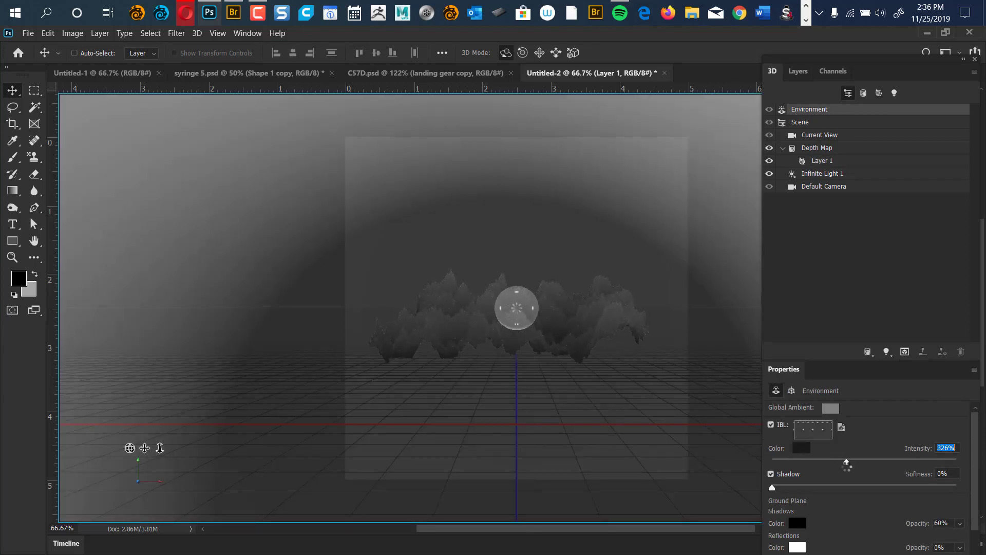
Step: Orbit the whole scene to show the terrain obliquely from above
click(820, 124)
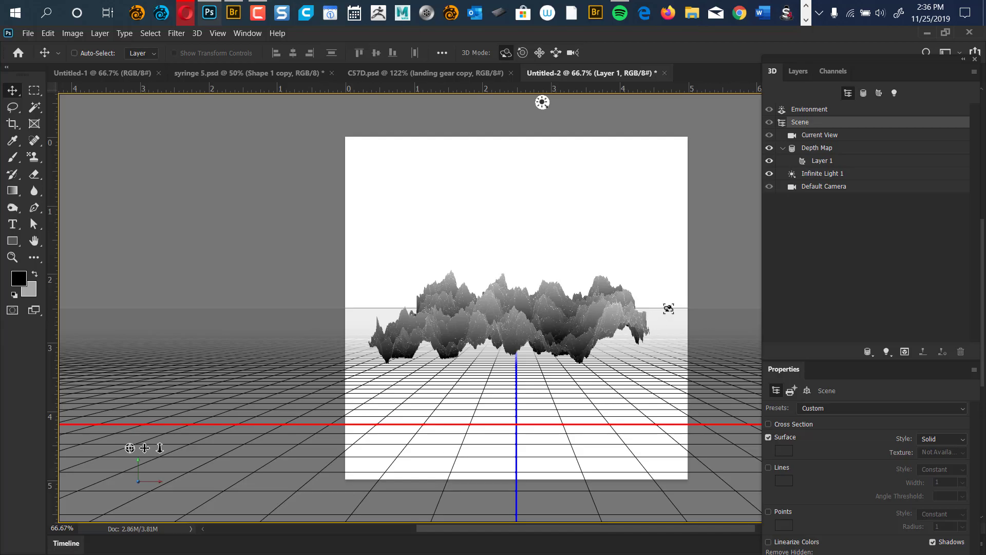
drag(665, 310, 685, 338)
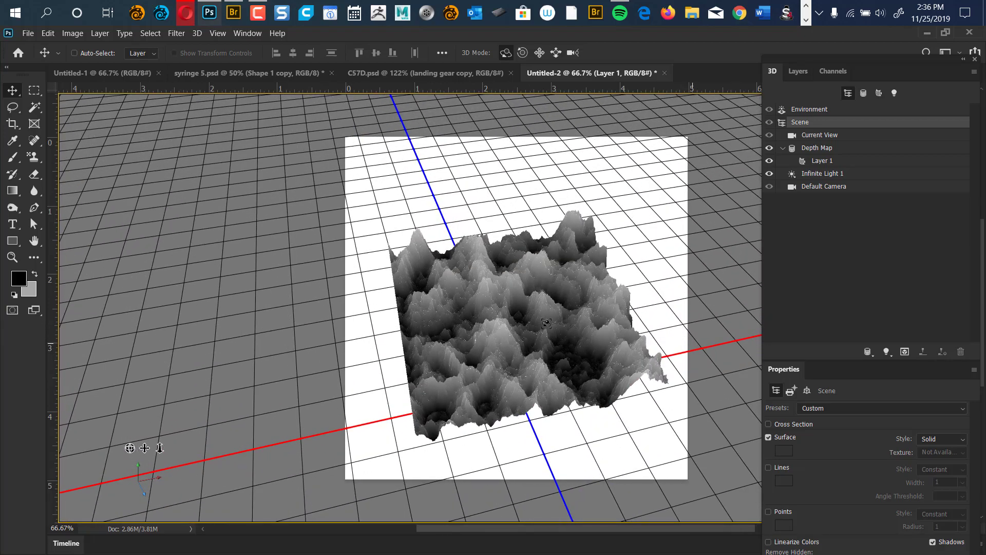
drag(546, 324, 506, 325)
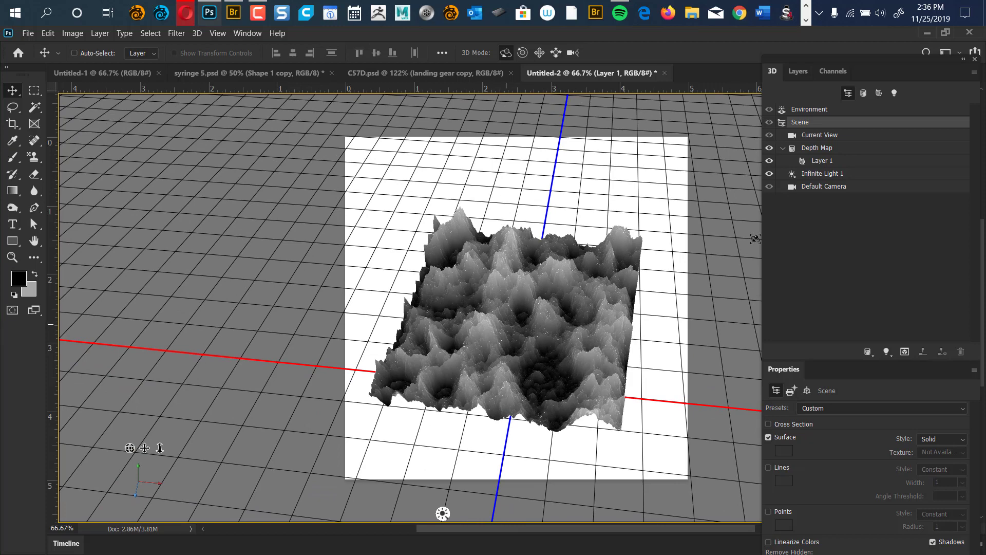
Step: Save the document as landscape in PSD format in the 3D folder, with Maximize Compatibility on
key(ctrl)
key(ctrl+s)
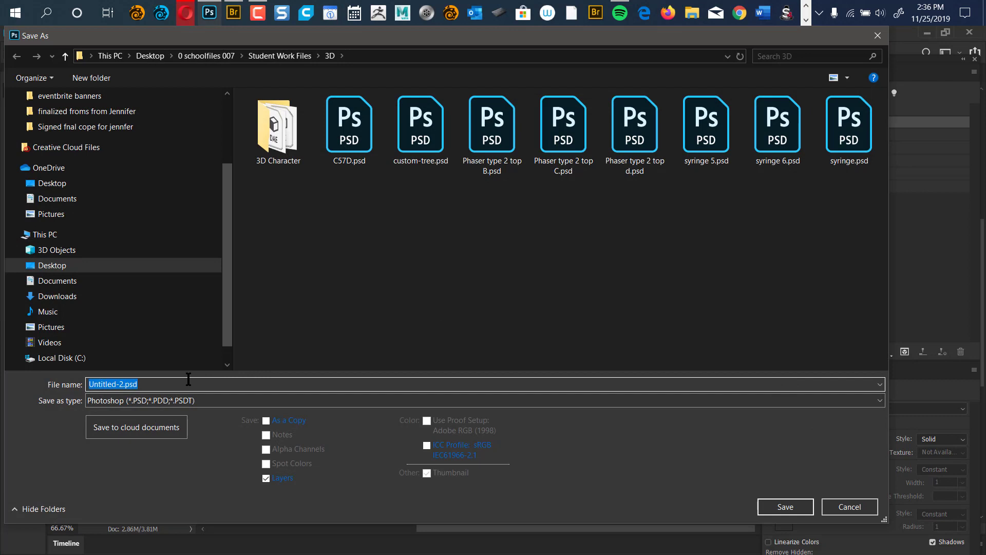
text(l)
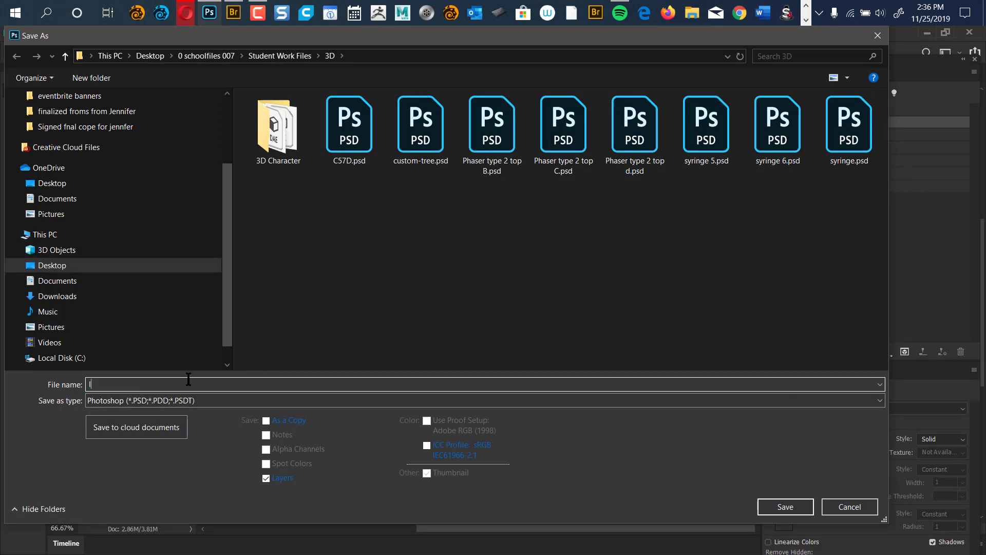
text(andscape)
key(Return)
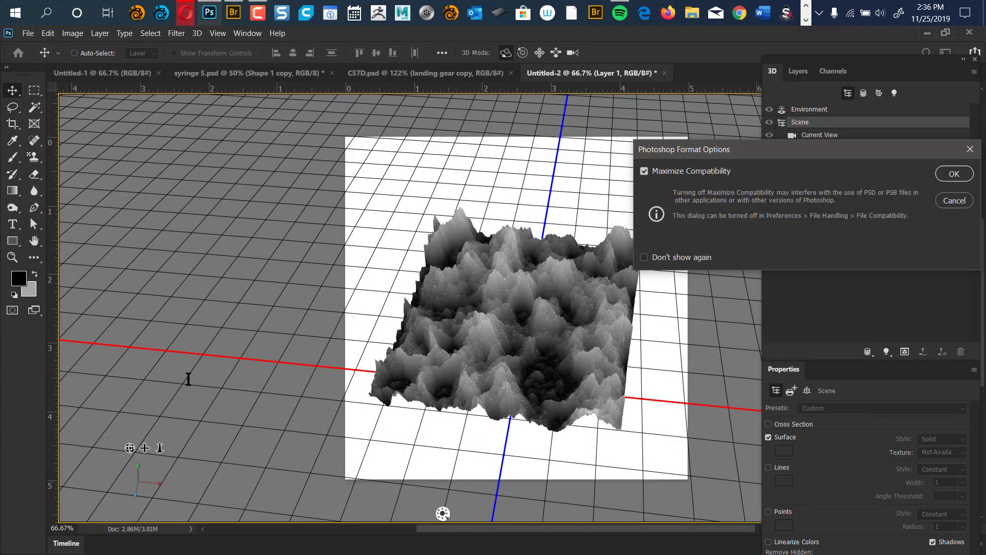
click(954, 174)
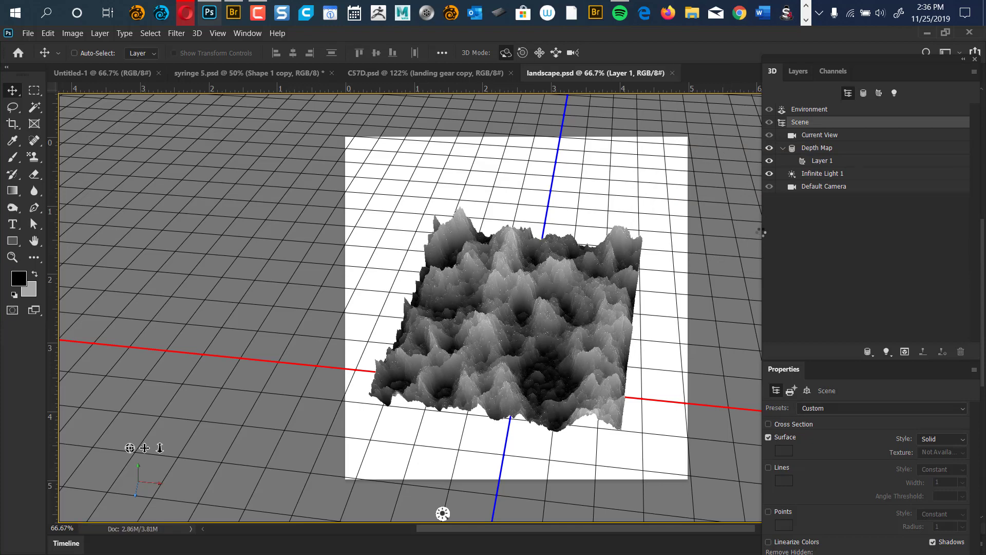
Step: Open the source image of the Depth Map mesh for editing
click(822, 148)
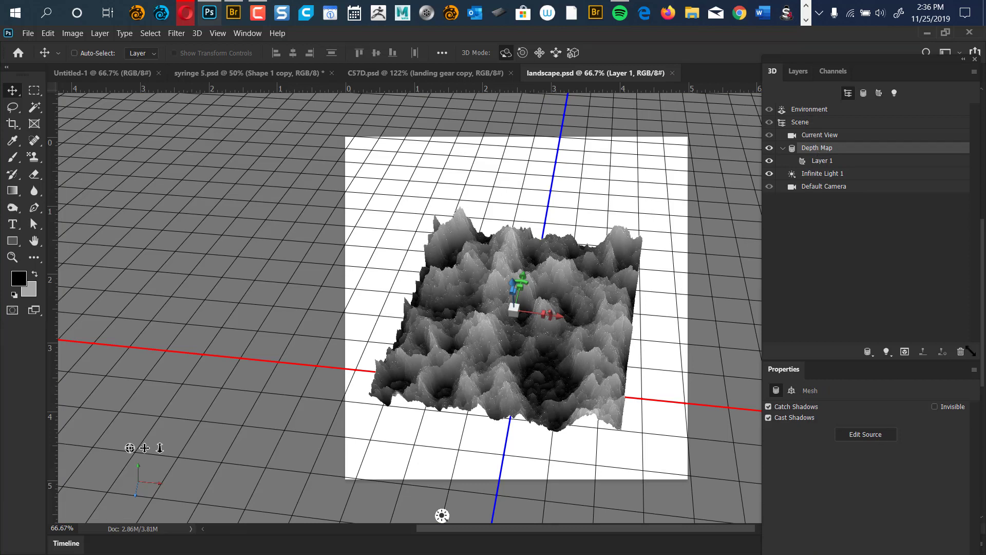
drag(971, 357, 968, 295)
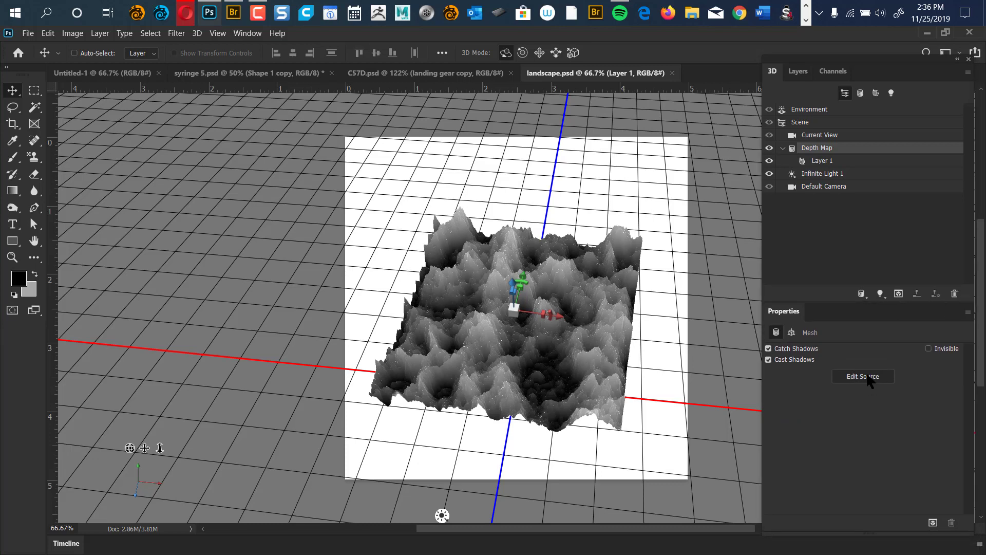
click(868, 379)
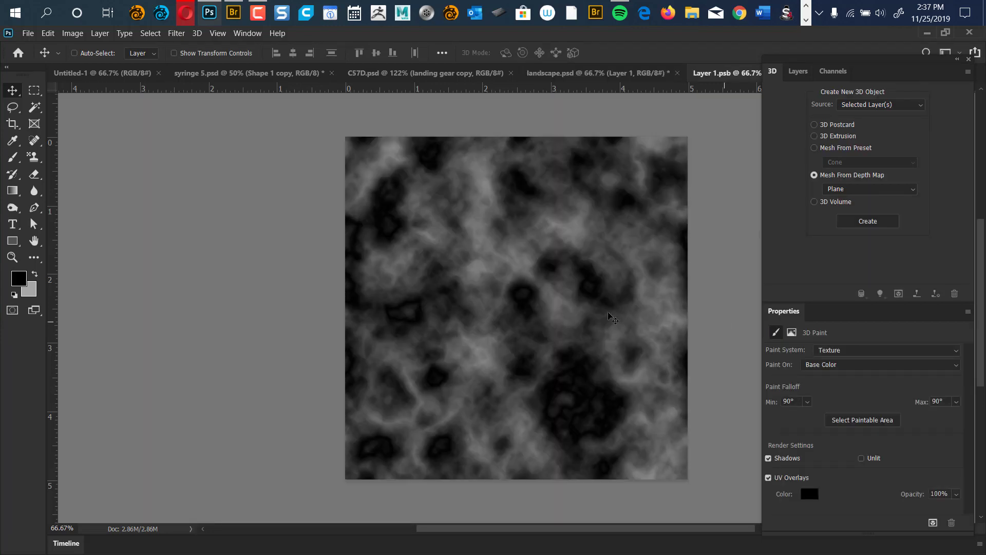
Step: Add a layer above Layer 1 and paint broad black valleys from the center to the edges with a 152 px rough brush
click(803, 76)
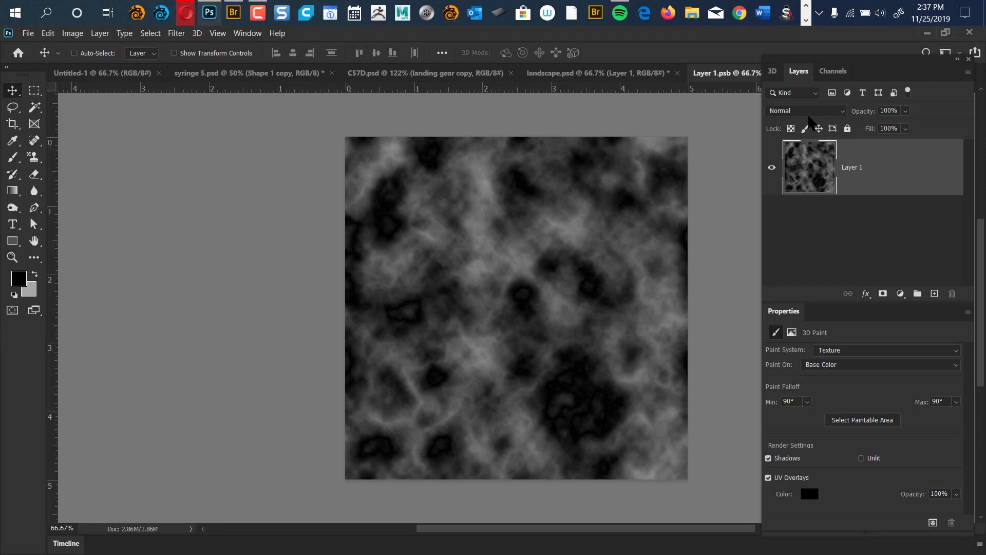
click(934, 294)
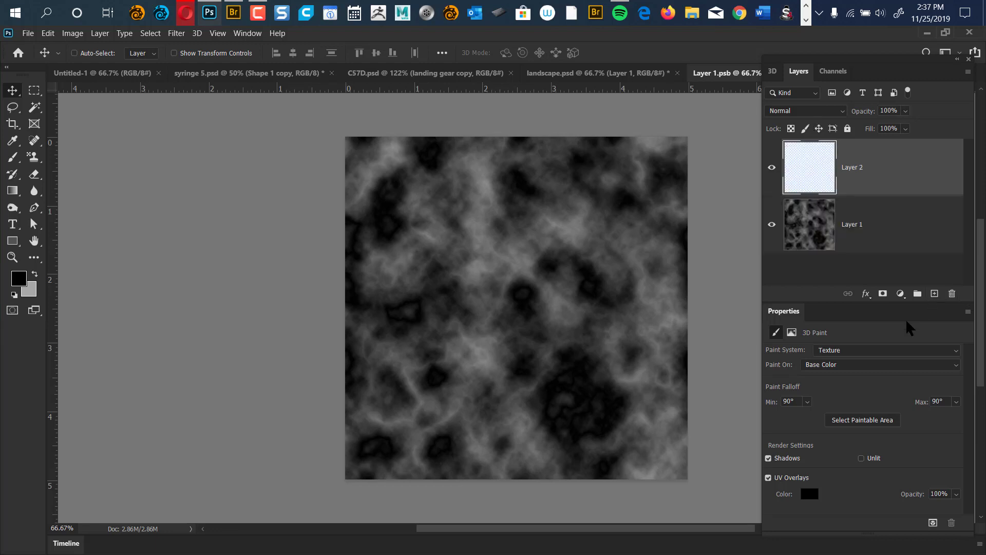
key(b)
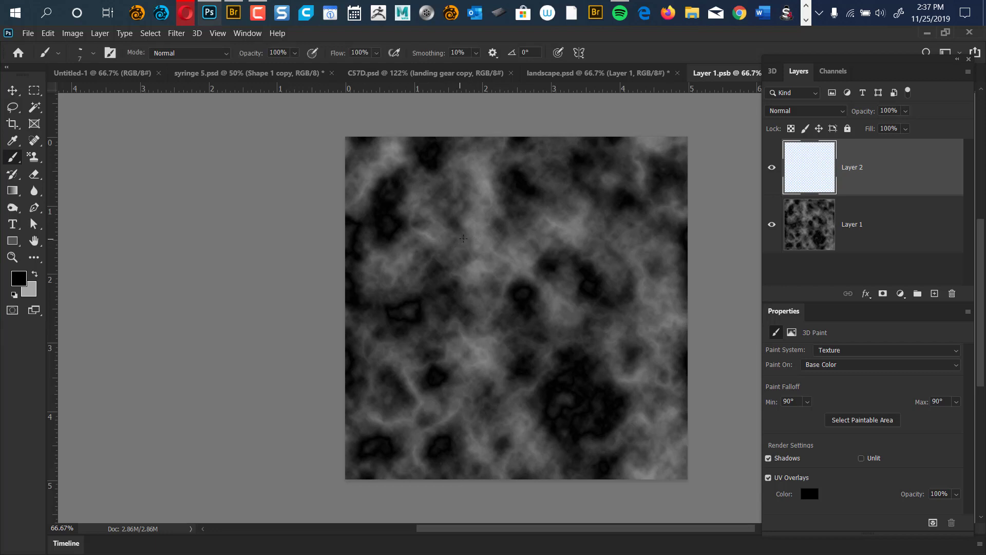
mouse_move(490, 253)
mouse_down()
mouse_move(538, 262)
mouse_move(530, 277)
mouse_up()
key(period)
mouse_move(496, 295)
mouse_down()
mouse_move(540, 300)
mouse_move(547, 315)
mouse_move(588, 302)
mouse_move(516, 332)
mouse_up()
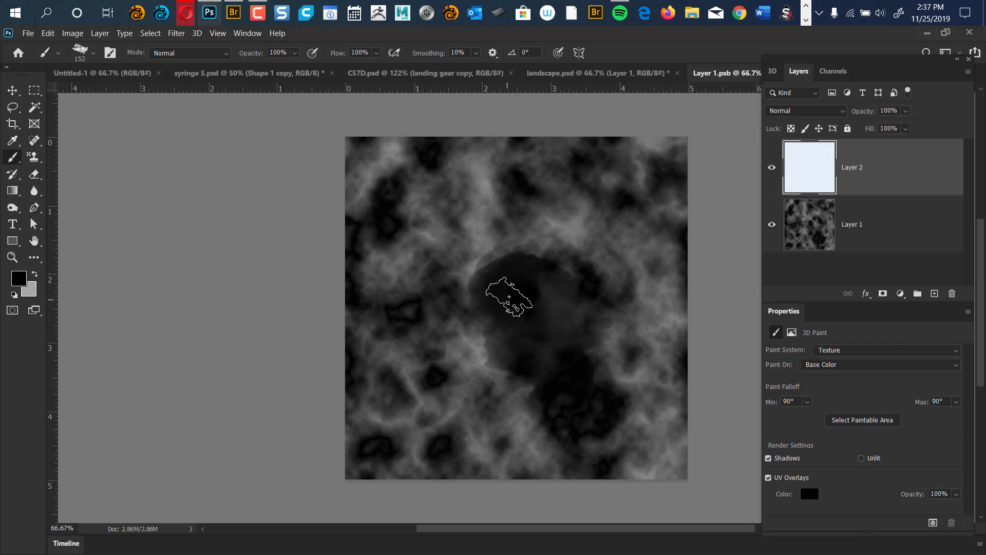
mouse_move(504, 321)
mouse_down()
mouse_move(566, 309)
mouse_move(577, 370)
mouse_move(582, 339)
mouse_move(601, 396)
mouse_move(679, 413)
mouse_up()
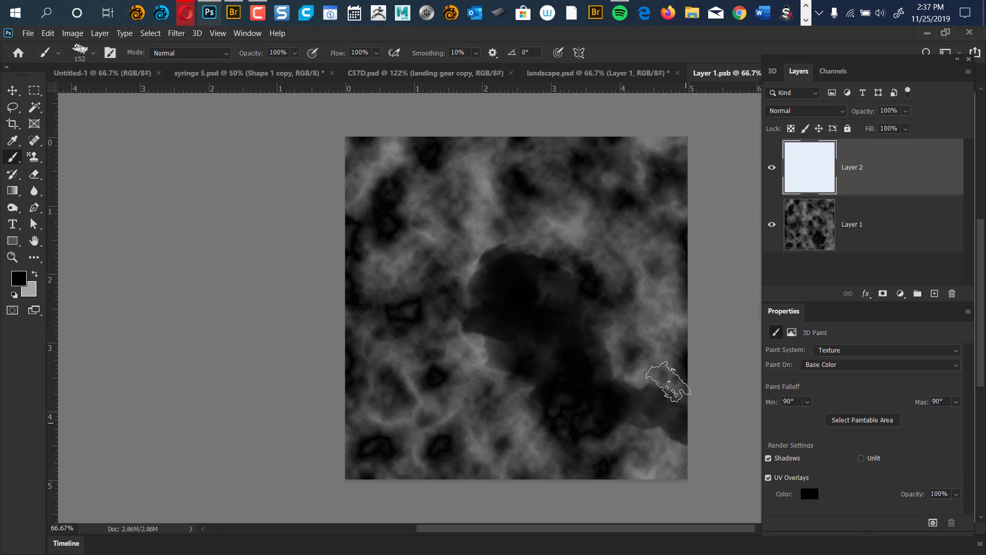
mouse_move(519, 233)
mouse_down()
mouse_move(508, 148)
mouse_move(468, 123)
mouse_up()
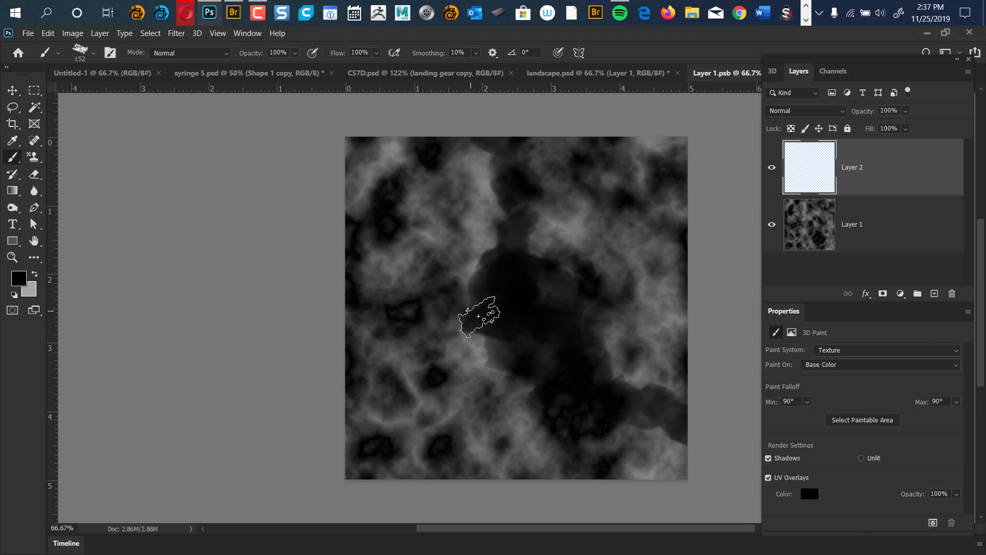
mouse_move(473, 319)
mouse_down()
mouse_move(414, 319)
mouse_move(353, 372)
mouse_move(354, 411)
mouse_up()
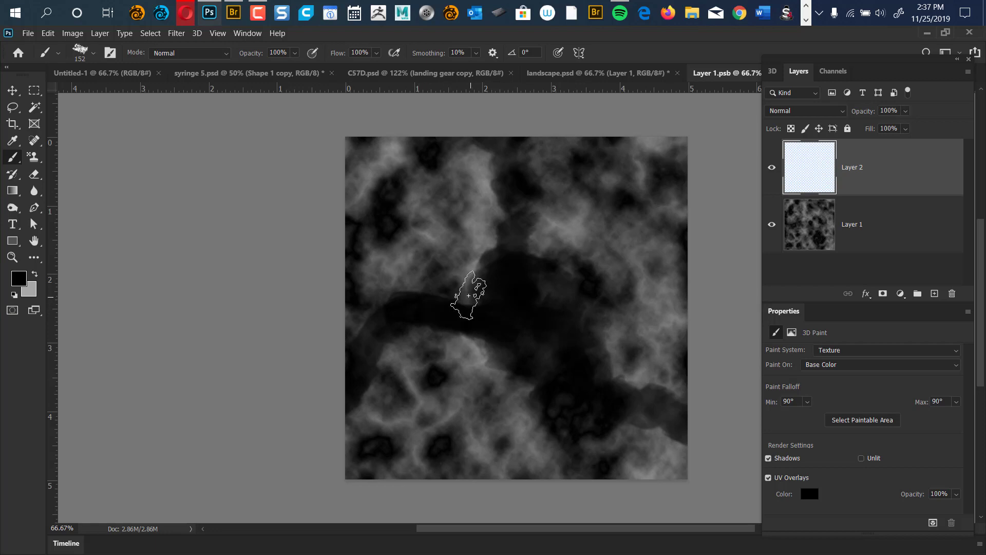
Step: Paint narrower black channels branching off the main valleys on Layer 2 with a 64 px brush
mouse_move(466, 294)
mouse_down()
mouse_move(422, 304)
mouse_move(464, 307)
mouse_up()
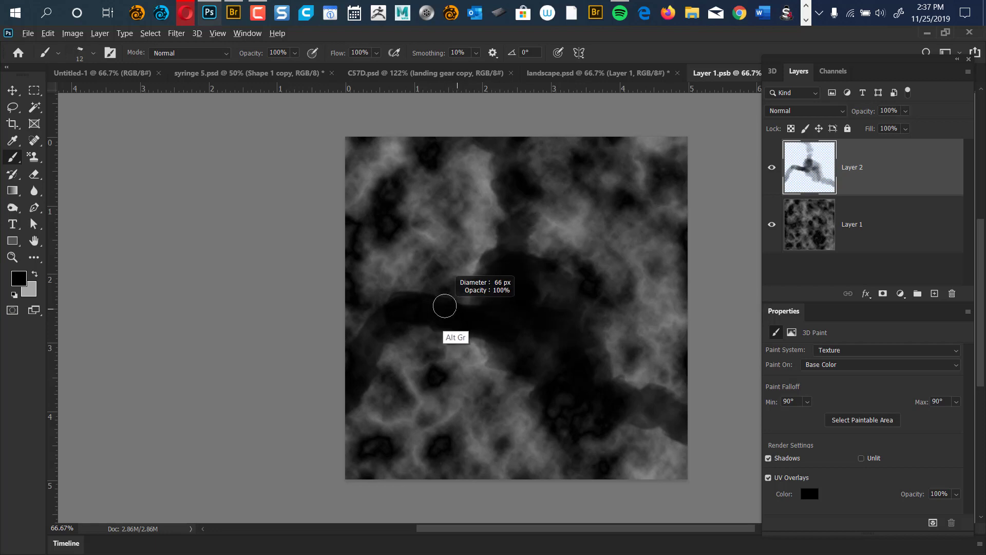
key(period)
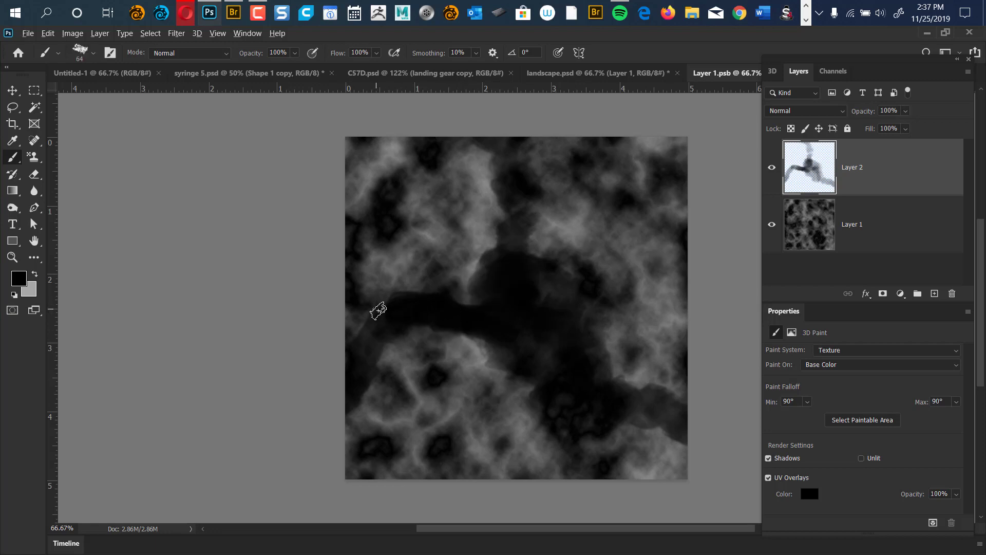
mouse_move(425, 304)
mouse_down()
mouse_move(438, 291)
mouse_move(366, 324)
mouse_up()
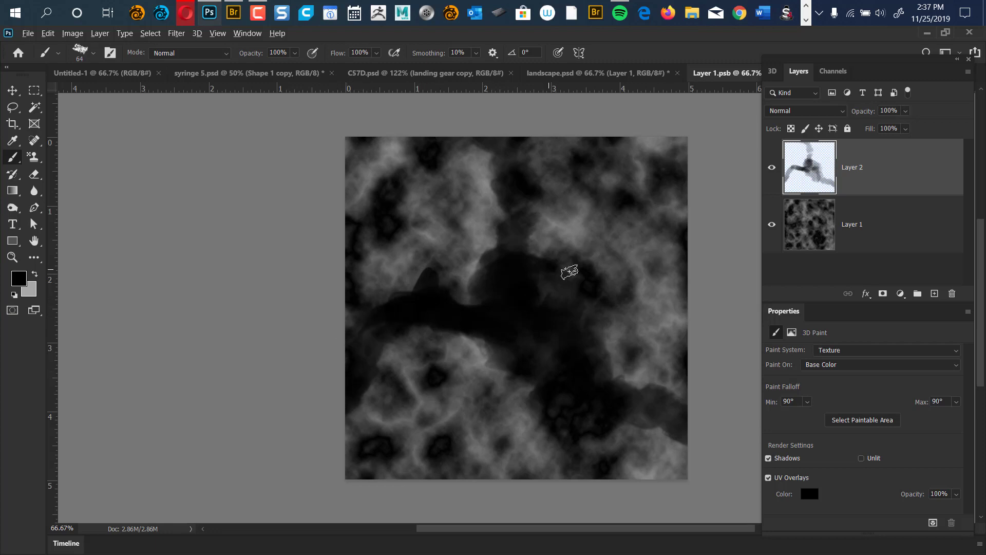
click(627, 289)
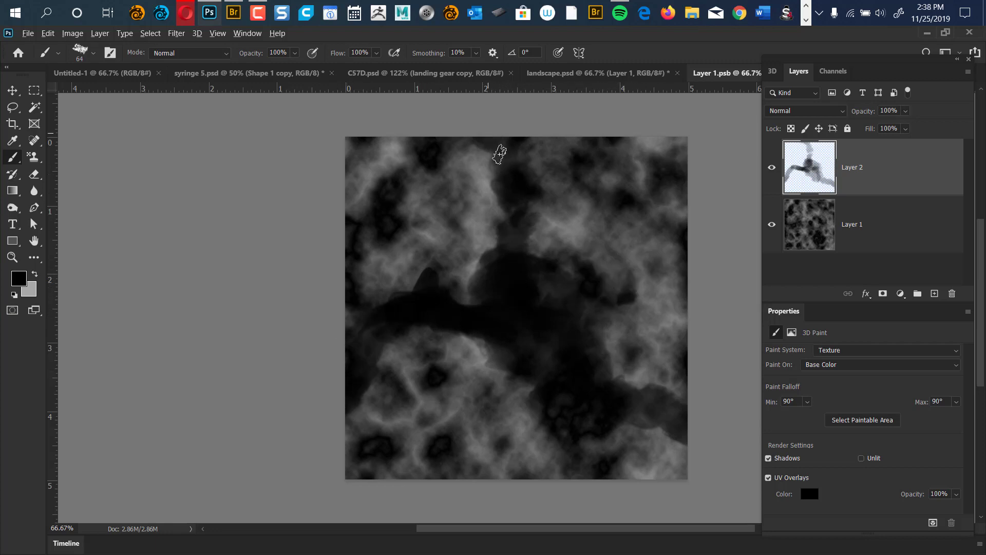
drag(665, 430, 599, 387)
mouse_move(509, 391)
mouse_down()
mouse_move(480, 395)
mouse_move(495, 412)
mouse_move(467, 417)
mouse_up()
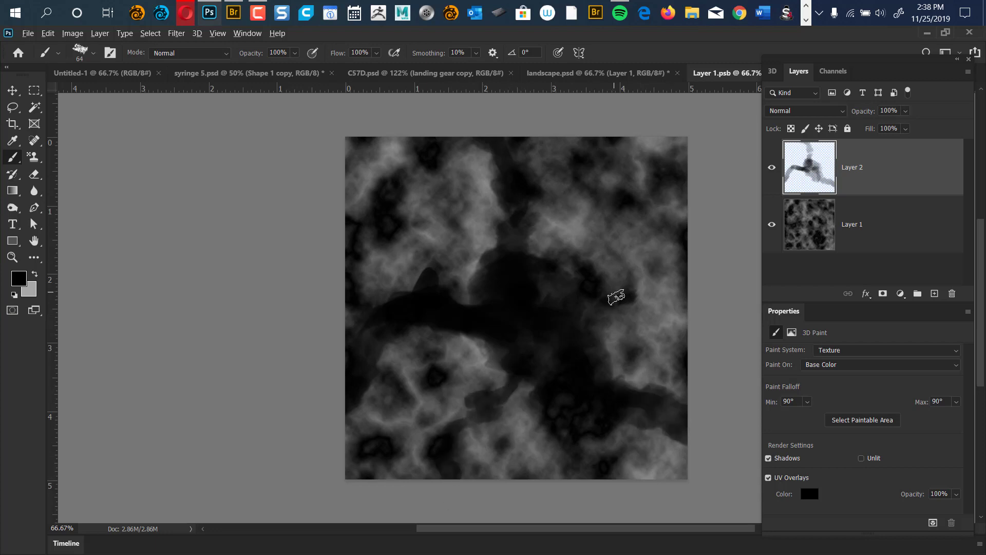
mouse_move(624, 298)
mouse_down()
mouse_move(621, 273)
mouse_move(602, 249)
mouse_move(612, 223)
mouse_move(607, 230)
mouse_move(664, 179)
mouse_move(690, 185)
mouse_move(731, 223)
mouse_up()
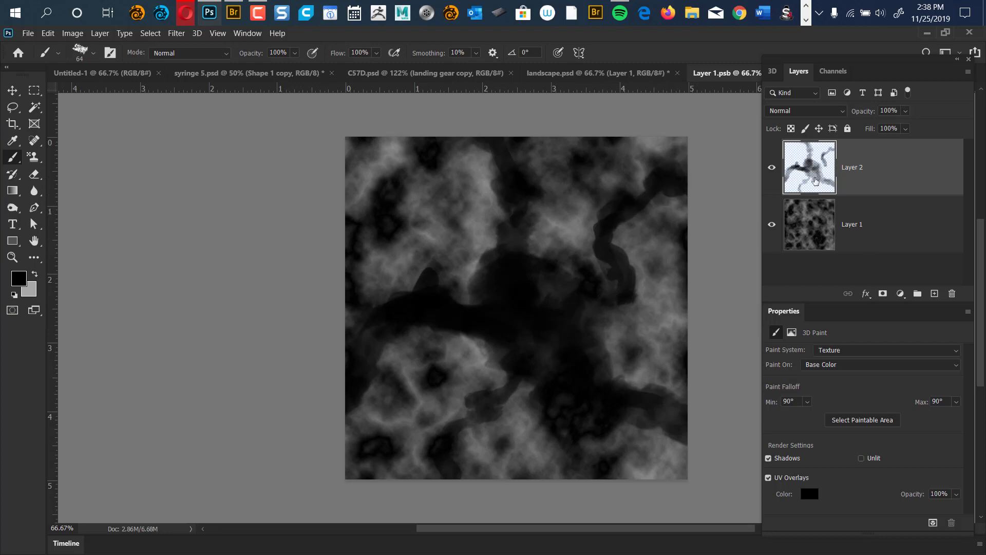
Step: Soften the painted valleys on Layer 2 with a Gaussian Blur of 15.3 pixels radius
click(176, 34)
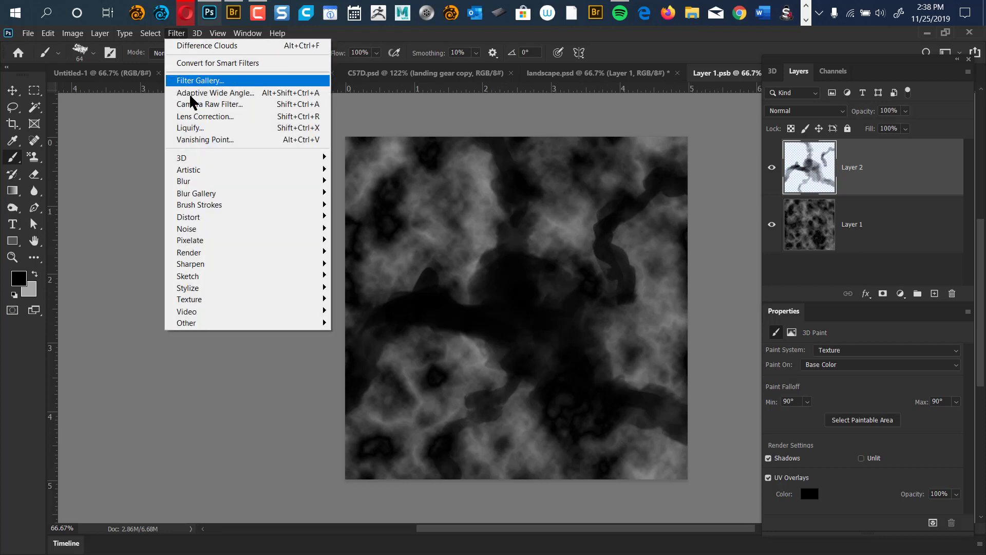
mouse_move(214, 183)
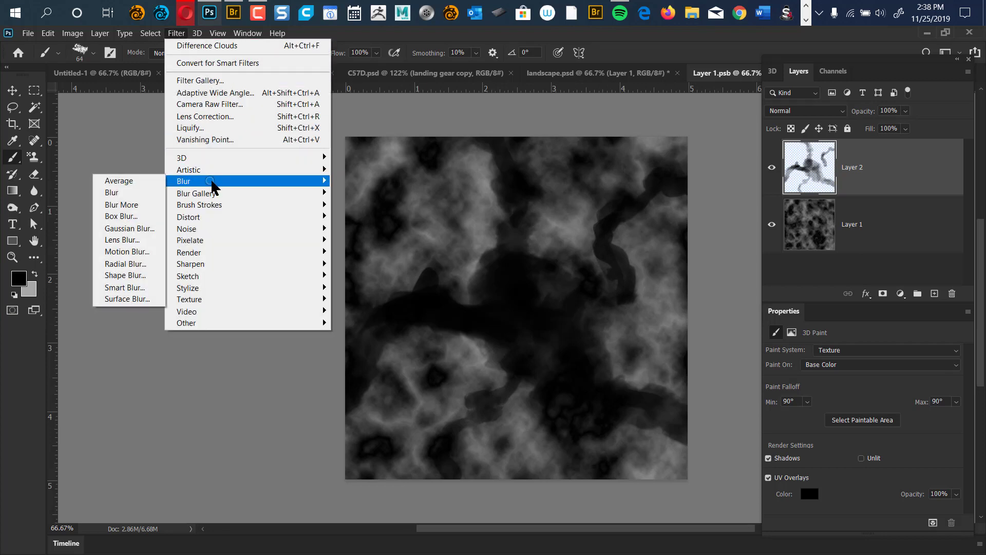
click(139, 235)
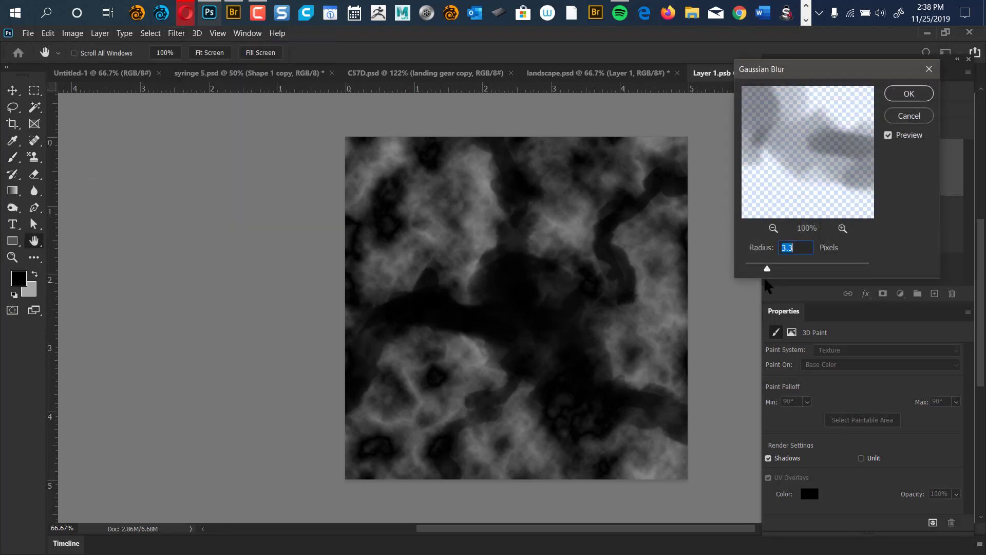
drag(768, 268, 797, 269)
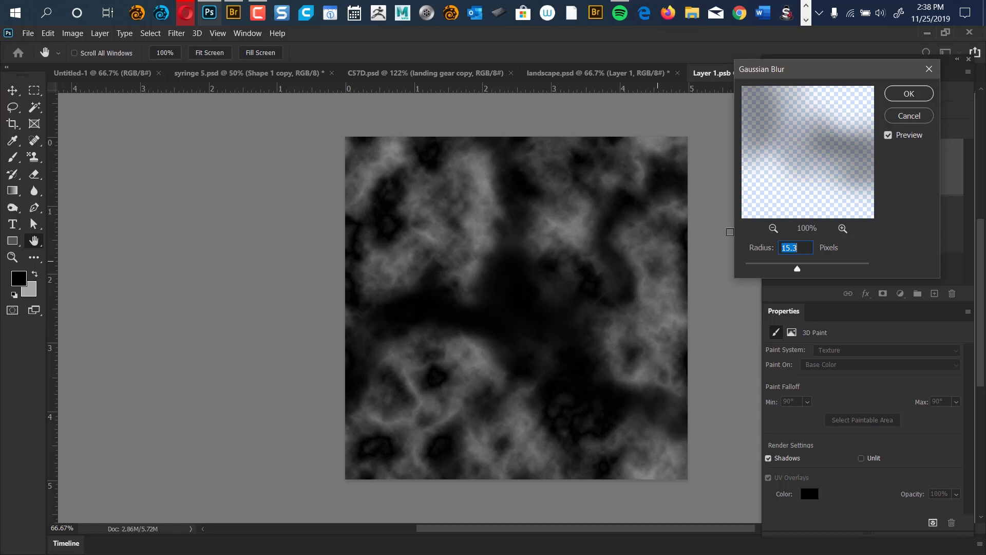
click(900, 94)
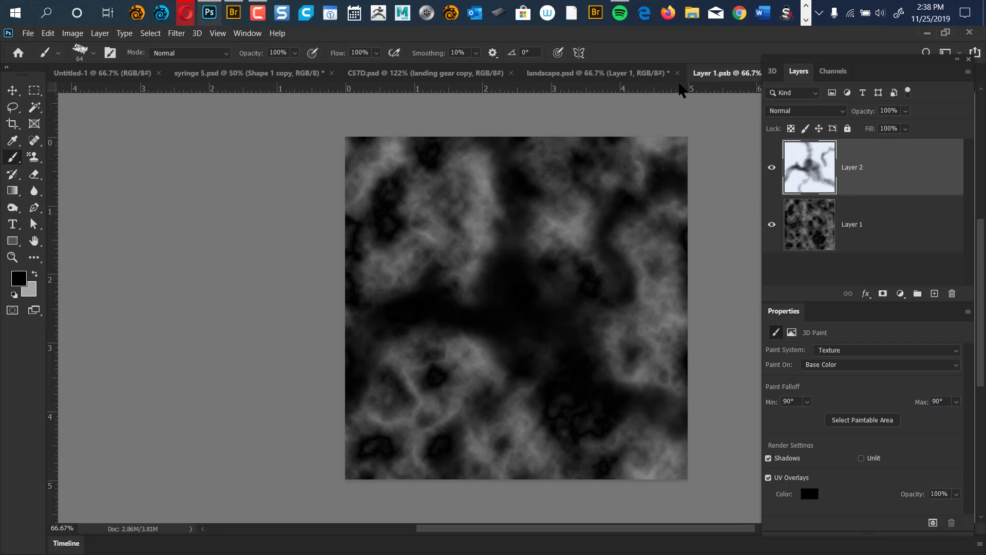
Step: Float landscape.psd in its own window beside the depth map image, and make Layer 1.psb the active document
click(628, 79)
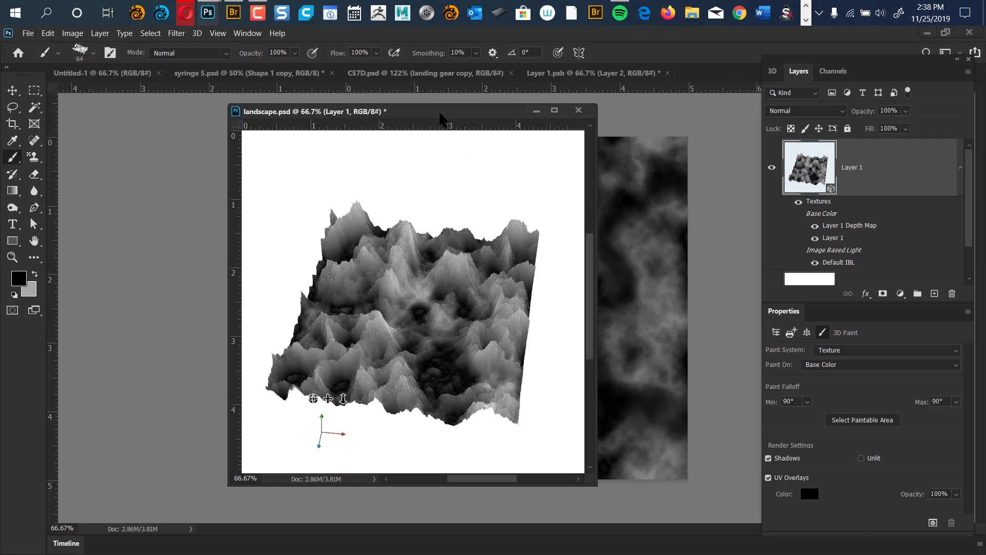
drag(439, 117, 320, 114)
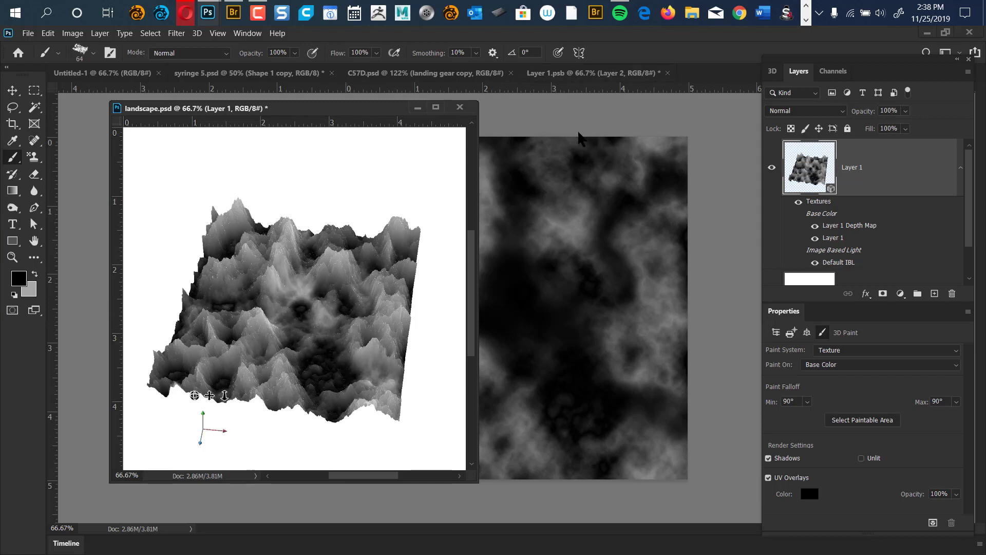
click(599, 123)
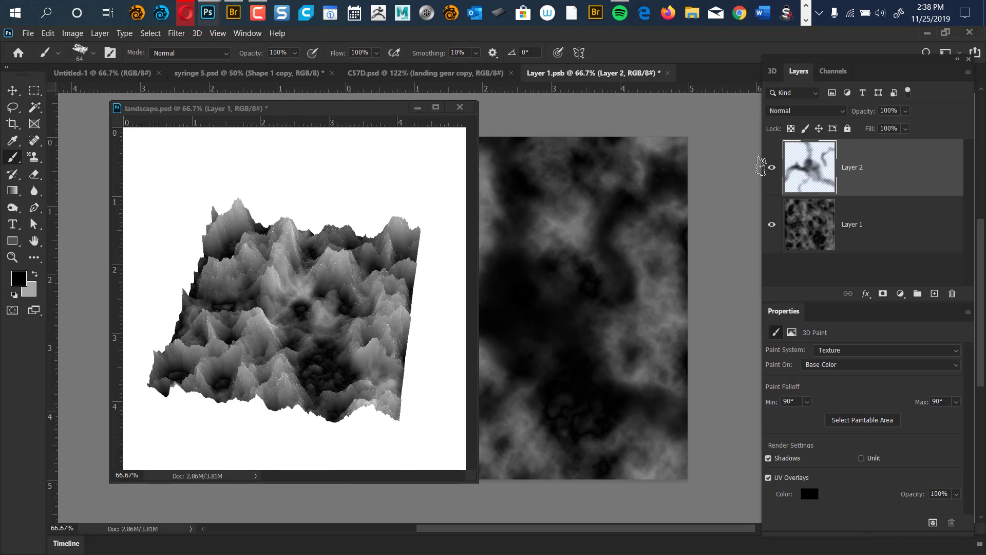
Step: Paint solid black valleys through the center of Layer 2 and out toward the image edges, and save Layer 1.psb
key(ctrl)
key(ctrl+s)
mouse_move(585, 294)
mouse_down()
mouse_move(551, 268)
mouse_move(535, 369)
mouse_move(565, 390)
mouse_move(506, 277)
mouse_move(510, 155)
mouse_move(560, 286)
mouse_move(599, 279)
mouse_move(565, 267)
mouse_up()
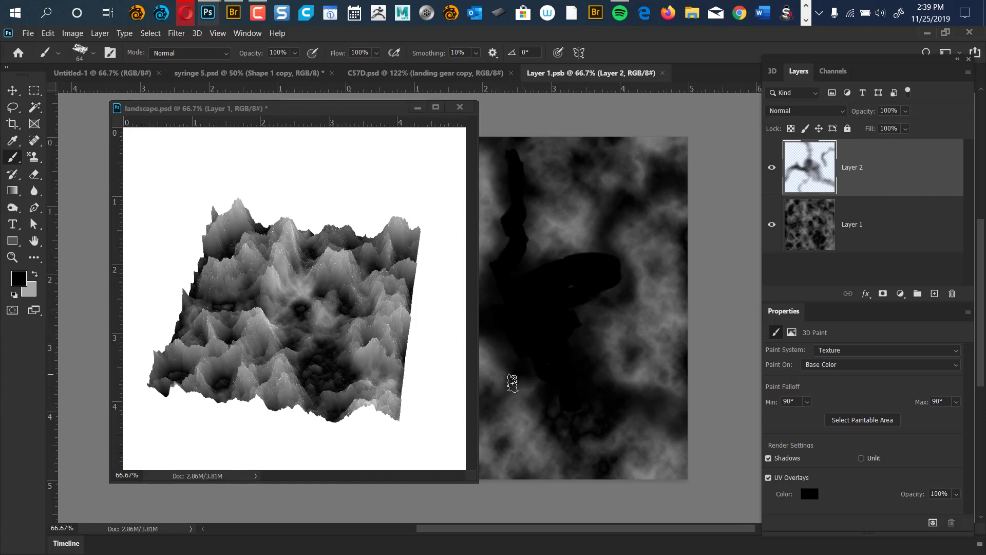
mouse_move(499, 396)
mouse_down()
mouse_move(581, 373)
mouse_move(596, 405)
mouse_move(580, 431)
mouse_move(602, 483)
mouse_up()
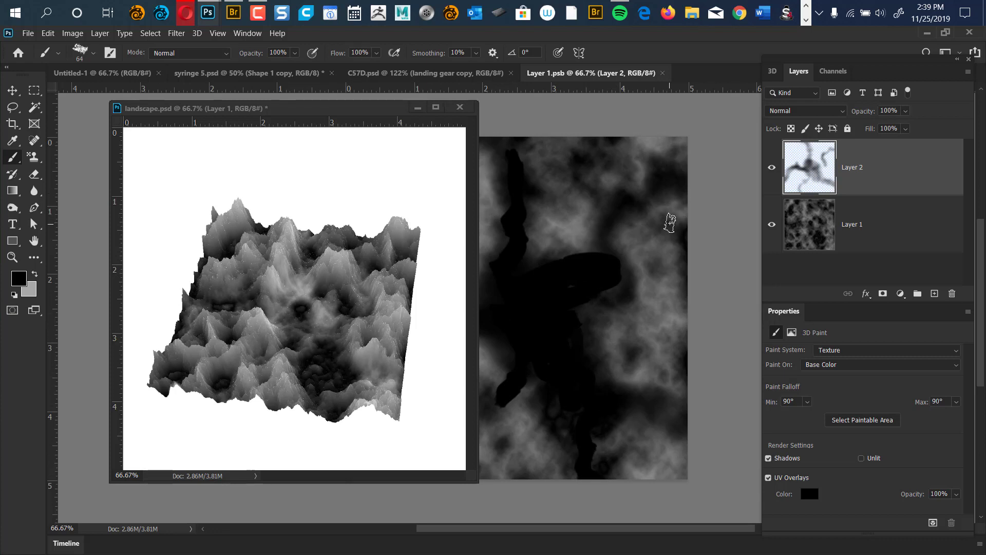
key(ctrl)
key(ctrl+s)
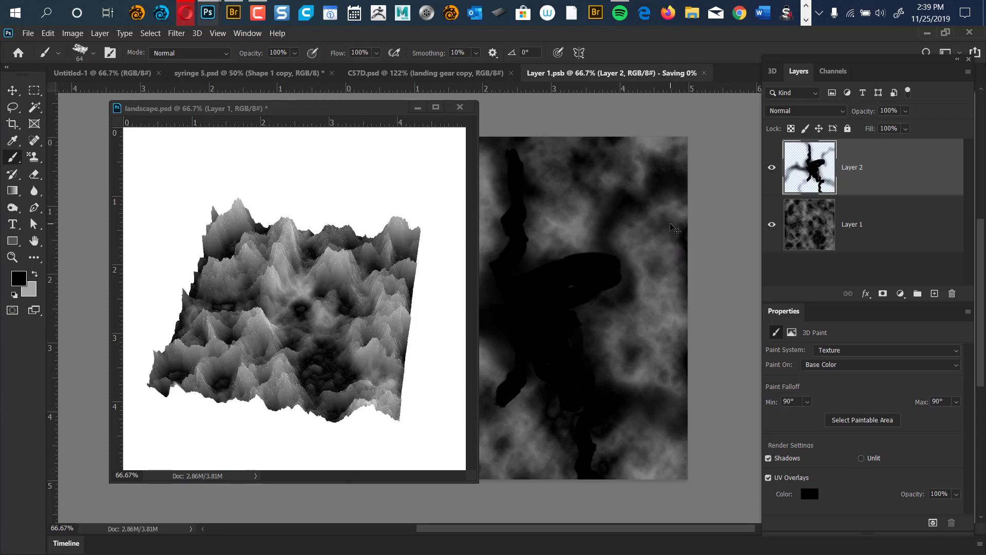
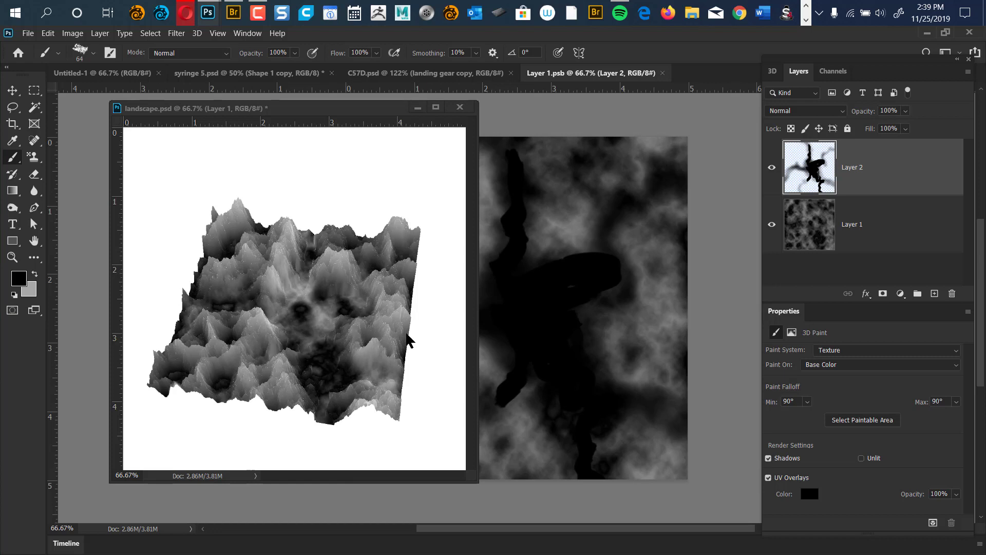
Step: Close Layer 1.psb, and save landscape.psd and dock its floating window with the other open documents
click(663, 73)
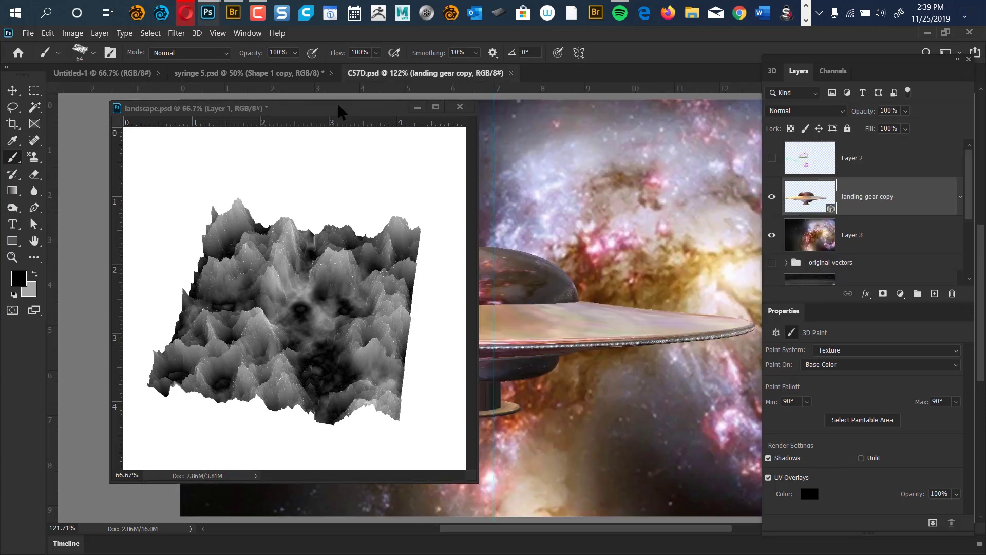
drag(359, 108, 510, 114)
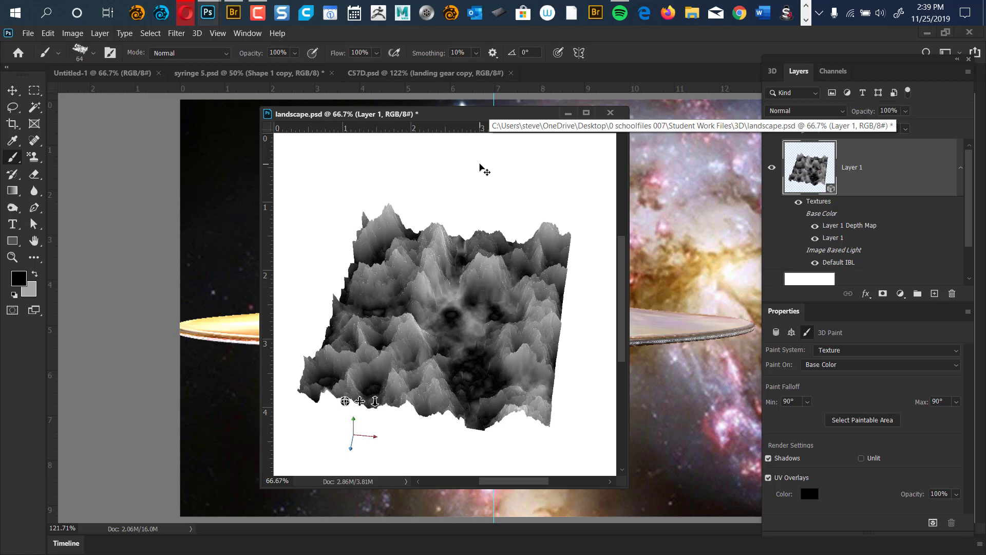
key(ctrl+s)
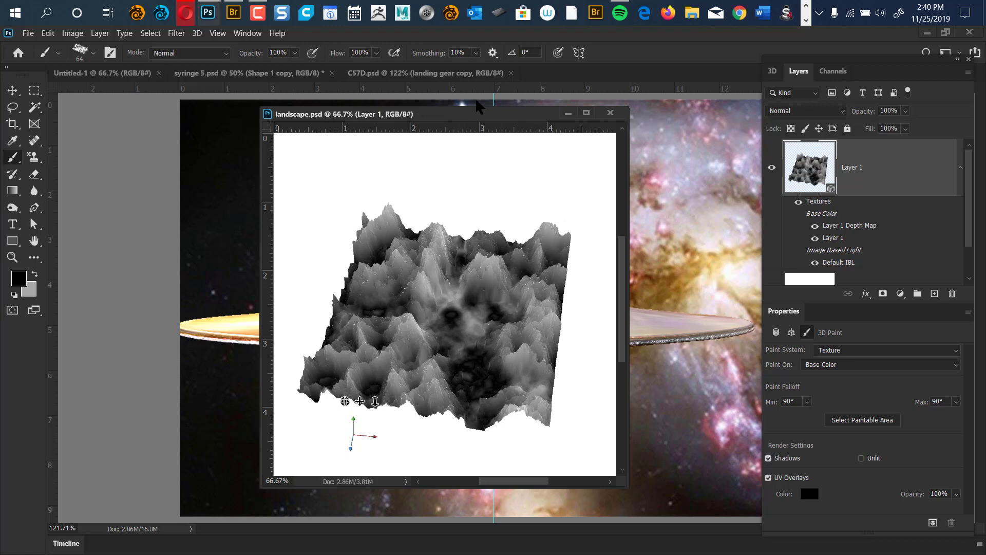
drag(478, 105, 485, 68)
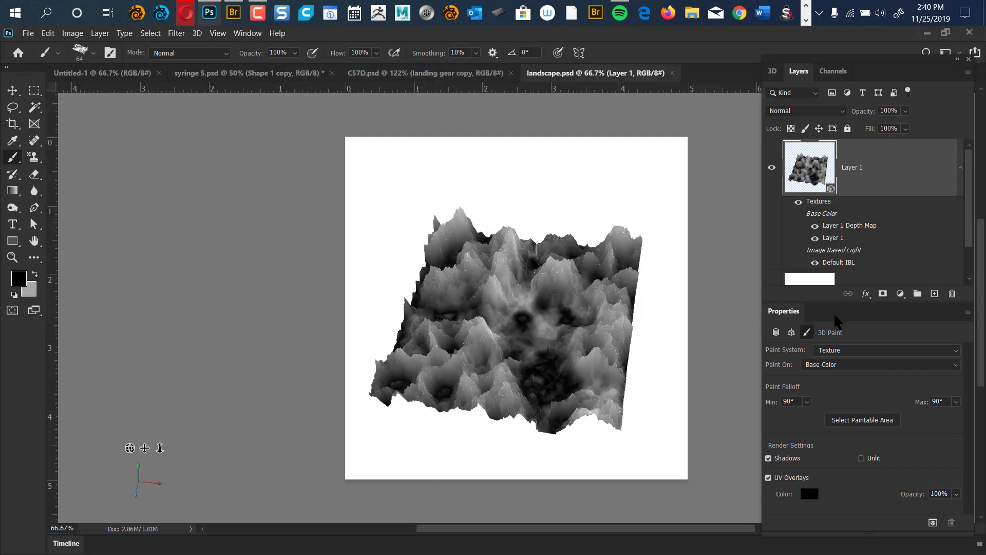
Step: Rename the Depth Map mesh in the 3D scene as terraine
click(773, 72)
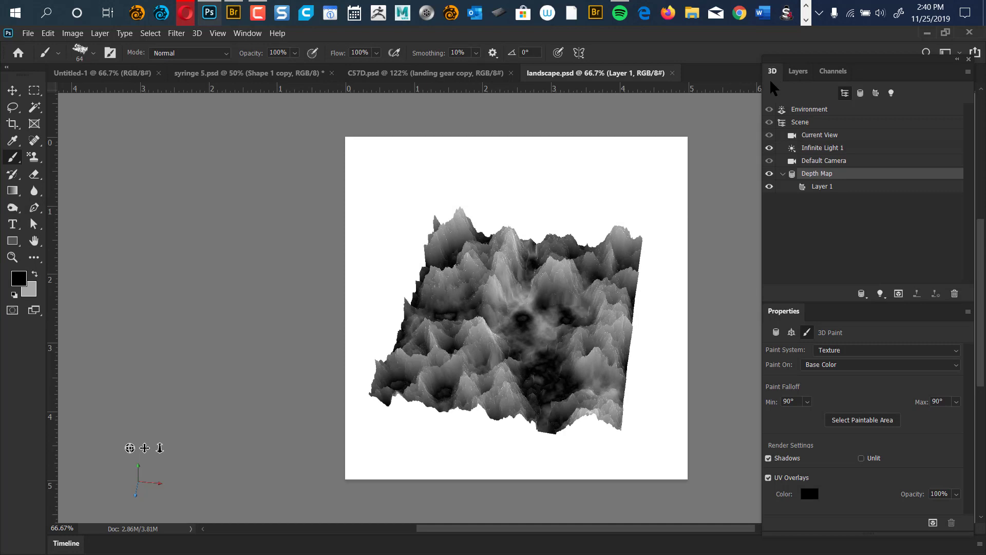
click(822, 187)
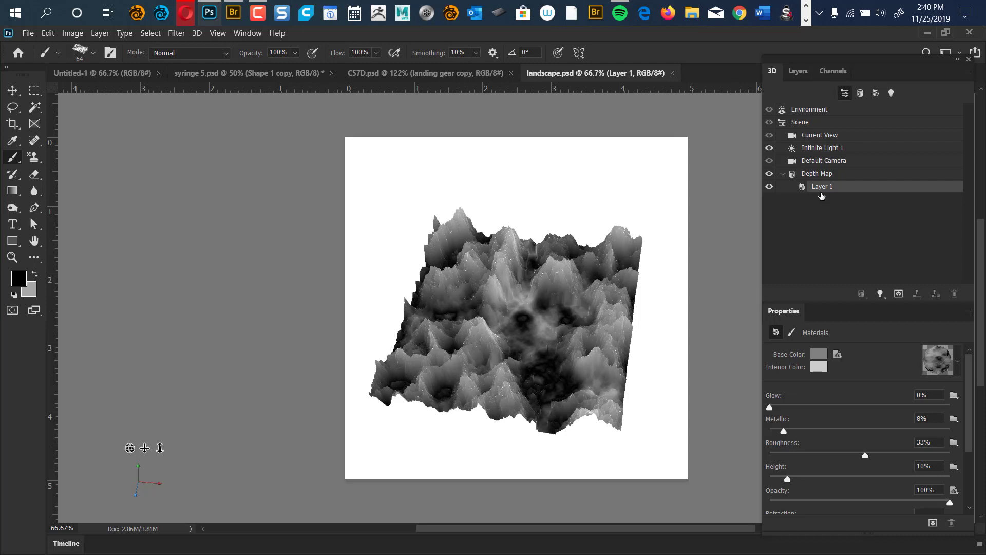
click(824, 175)
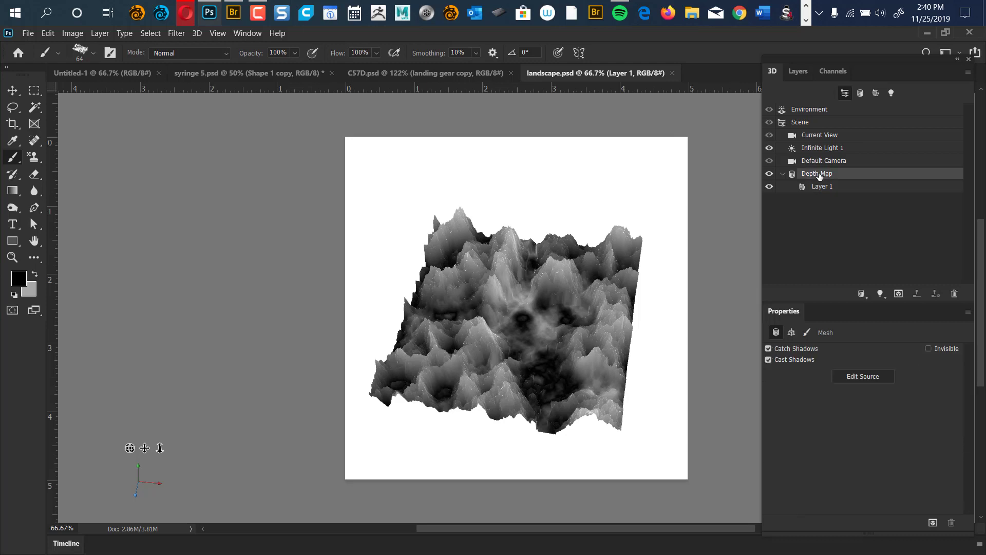
double_click(820, 174)
text(terraine)
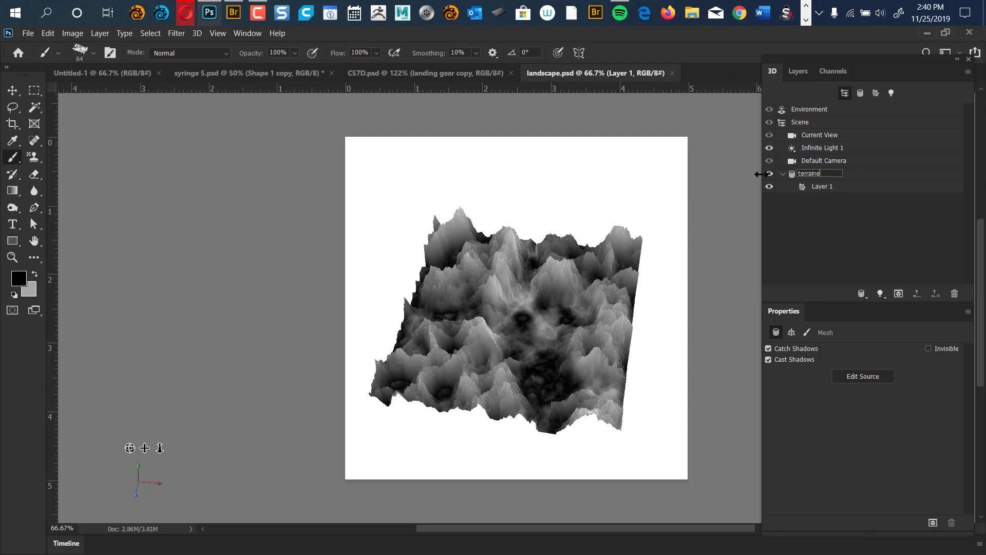
key(Escape)
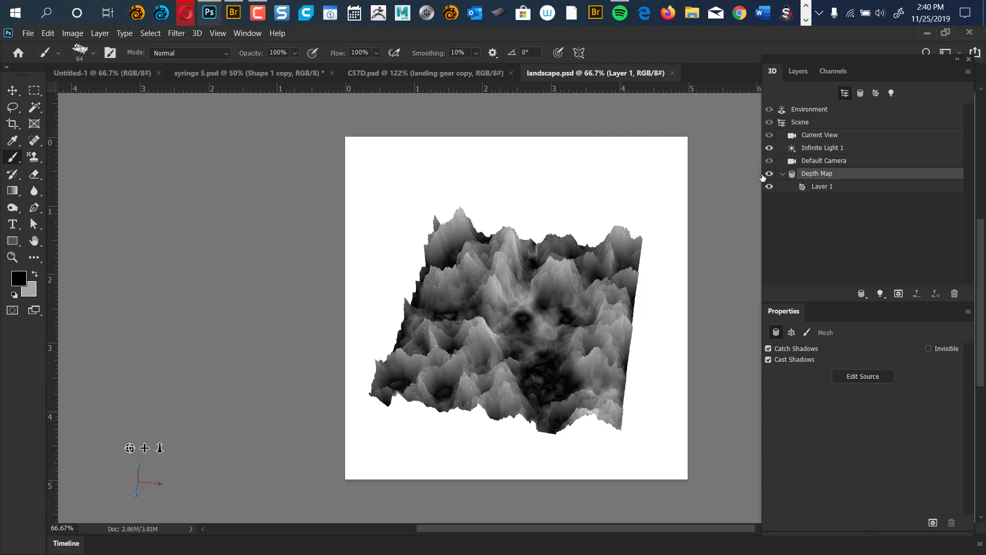
Step: Remove the Base Color texture from the terrain's Layer 1 material
click(822, 186)
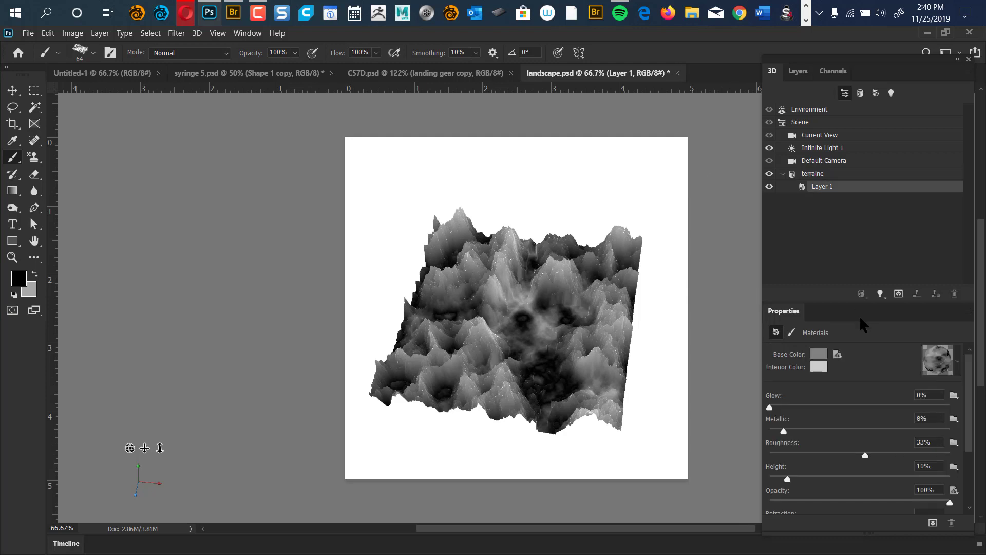
click(838, 355)
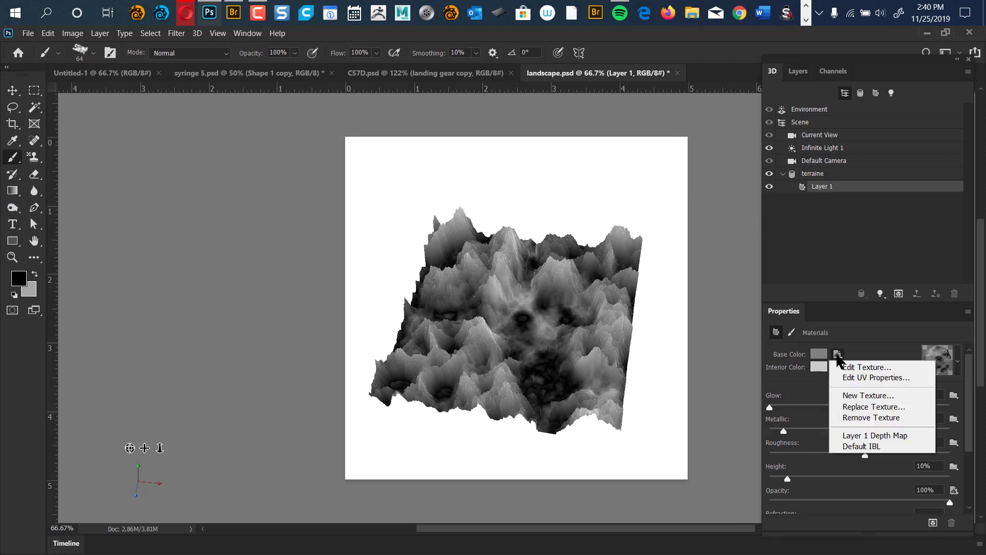
click(882, 418)
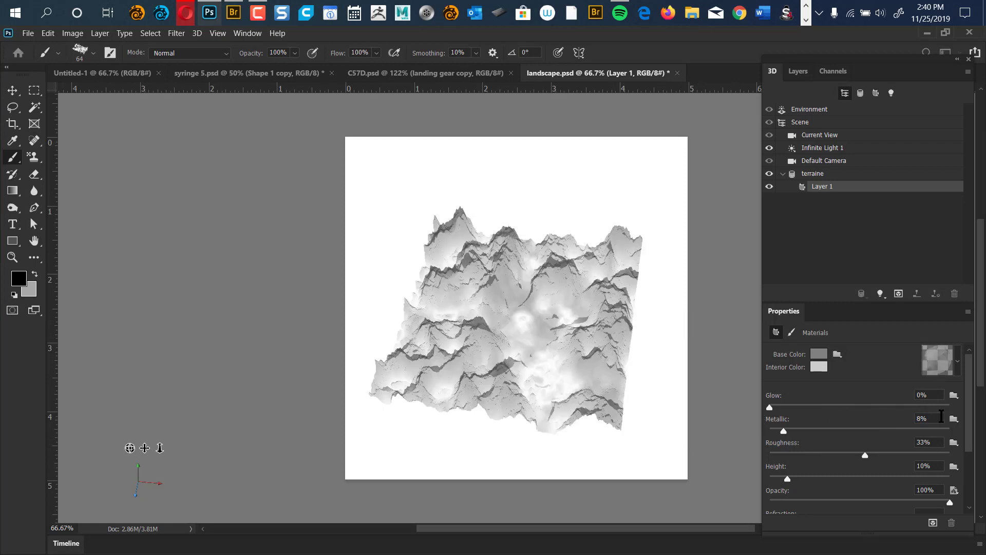
Step: Remove the Opacity texture from the Layer 1 material of the terraine mesh
drag(970, 389, 969, 431)
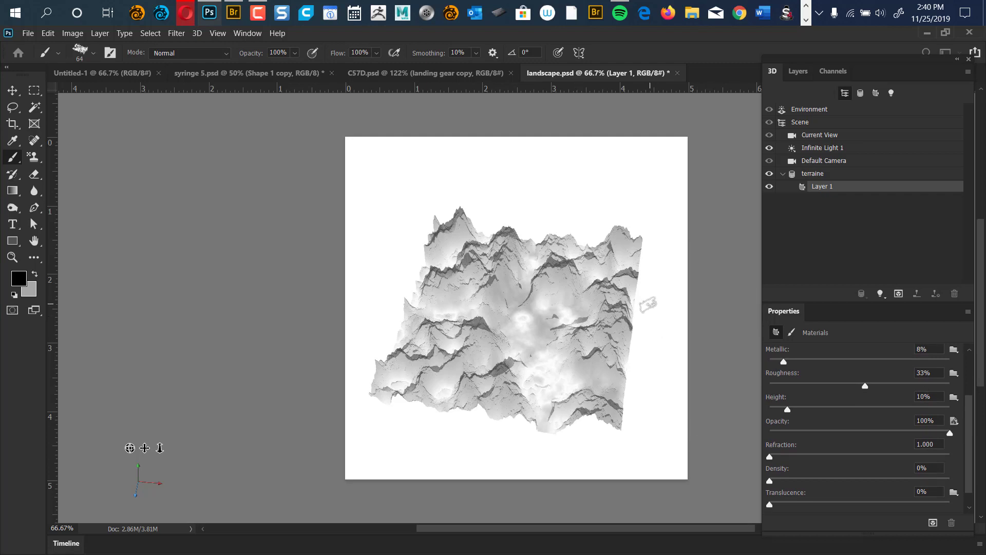
key(v)
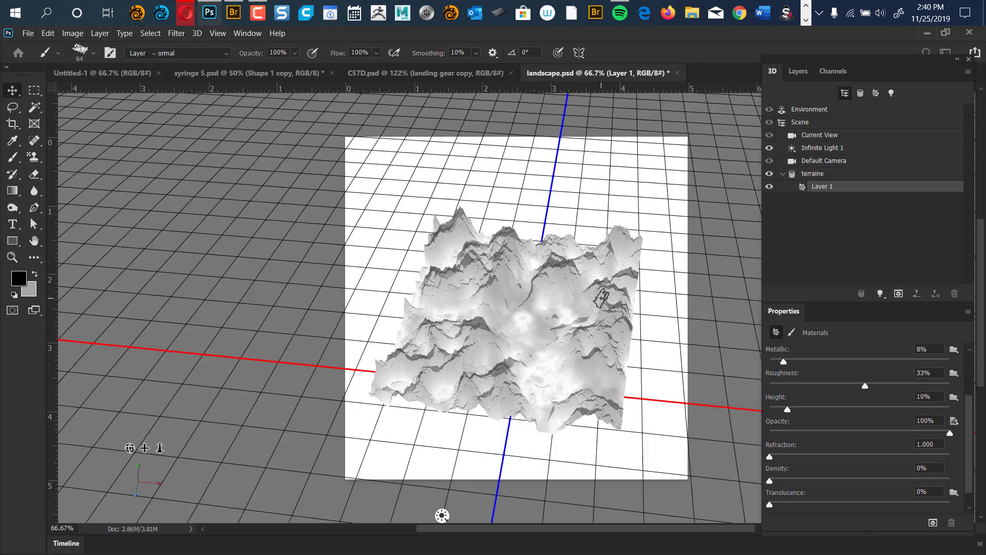
click(649, 365)
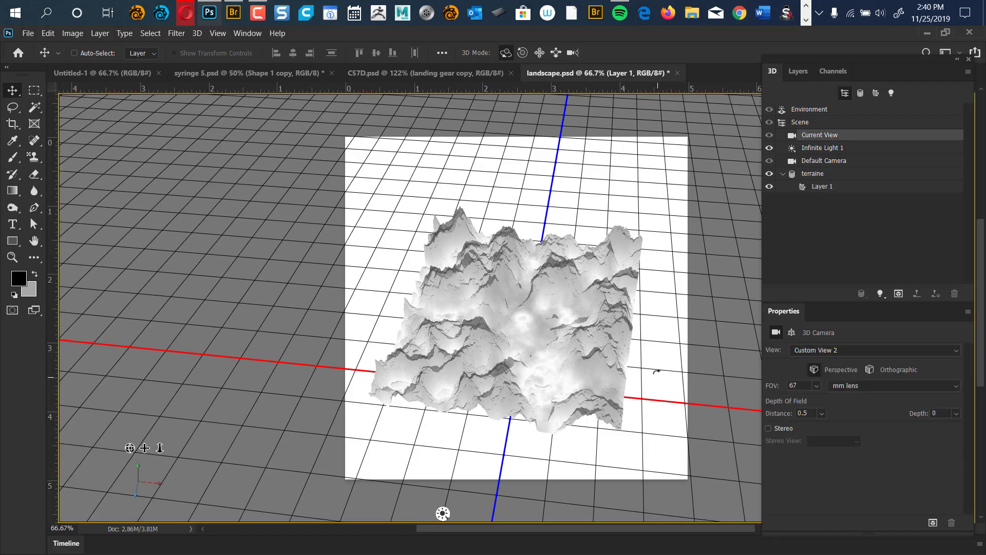
mouse_move(657, 371)
mouse_down()
mouse_move(656, 302)
mouse_move(656, 385)
mouse_move(658, 308)
mouse_move(650, 362)
mouse_up()
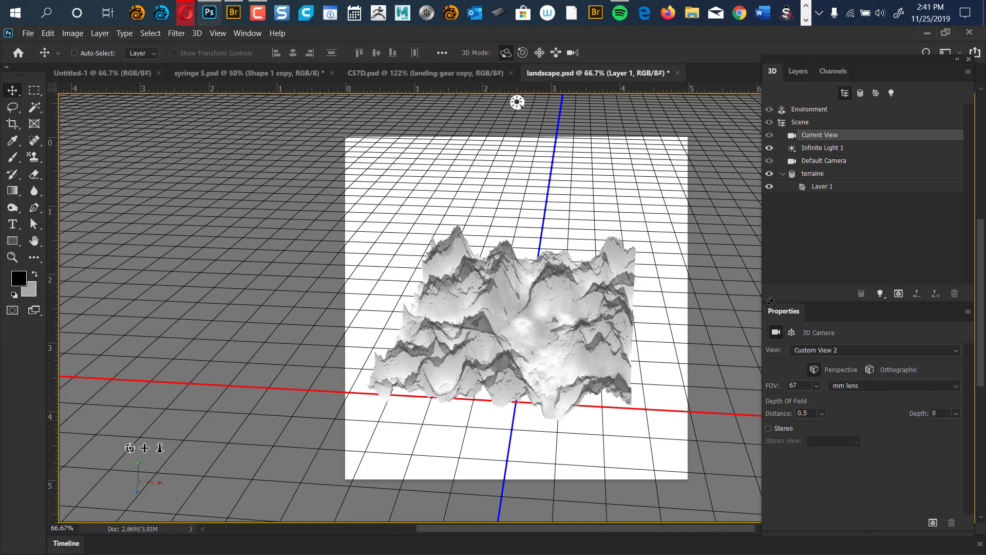
click(816, 175)
click(821, 188)
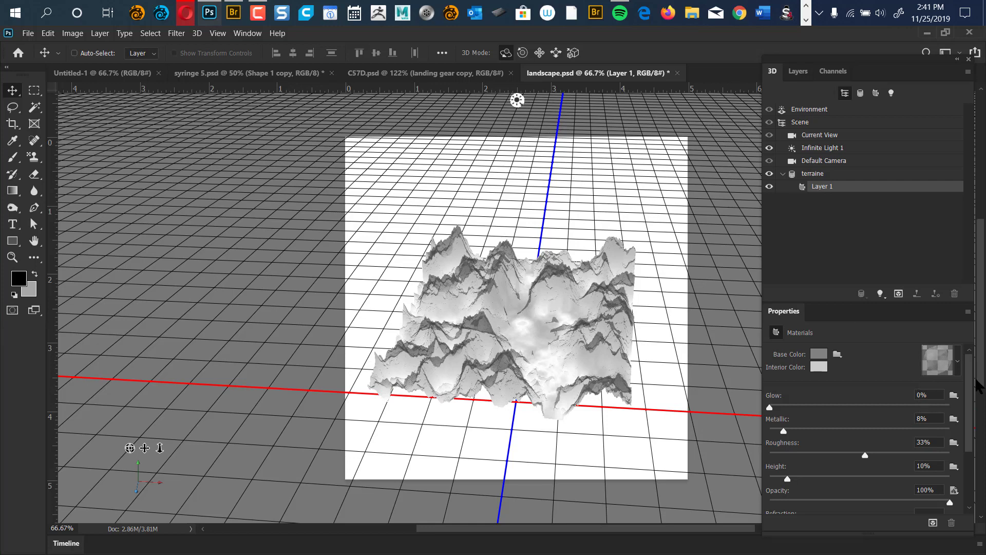
scroll(974, 390, down, 1)
scroll(974, 396, down, 2)
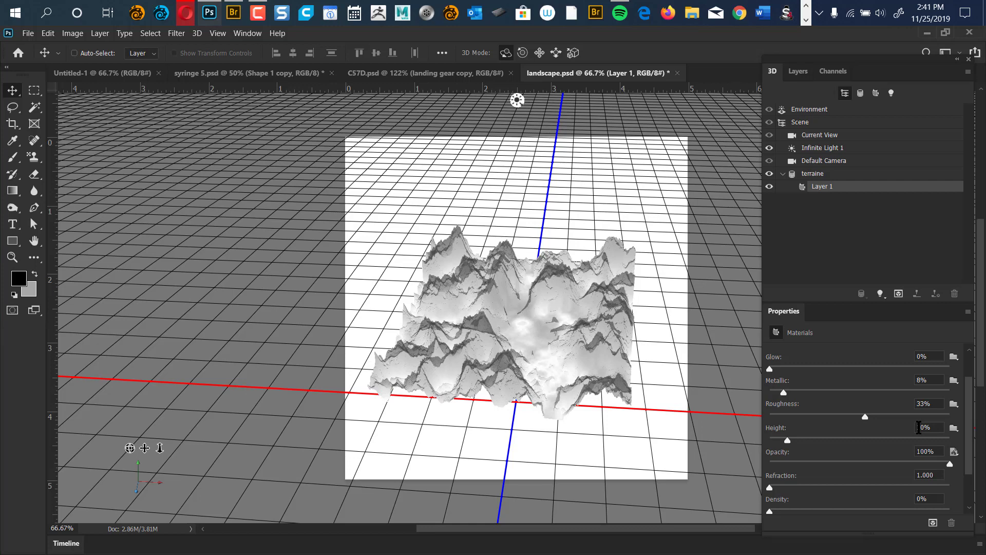
click(954, 451)
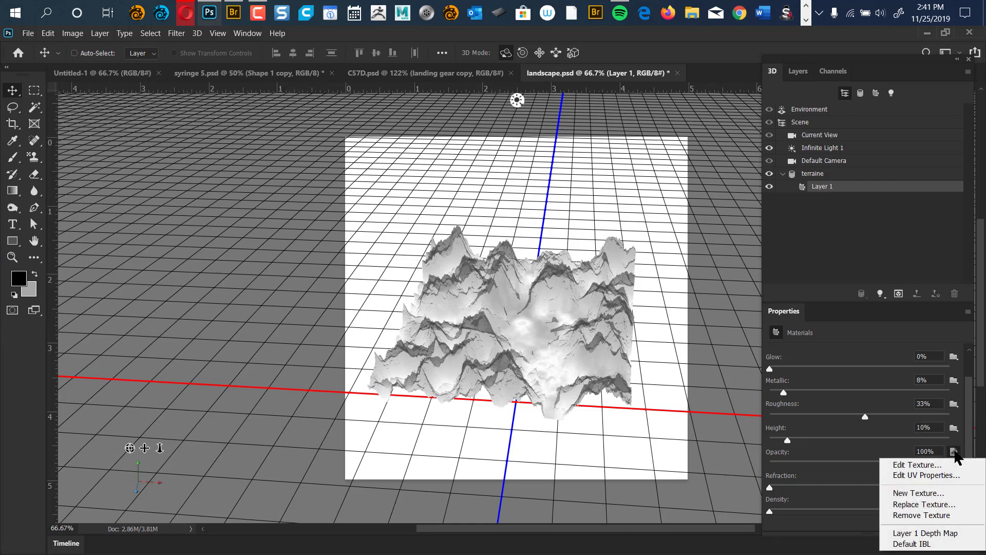
click(931, 516)
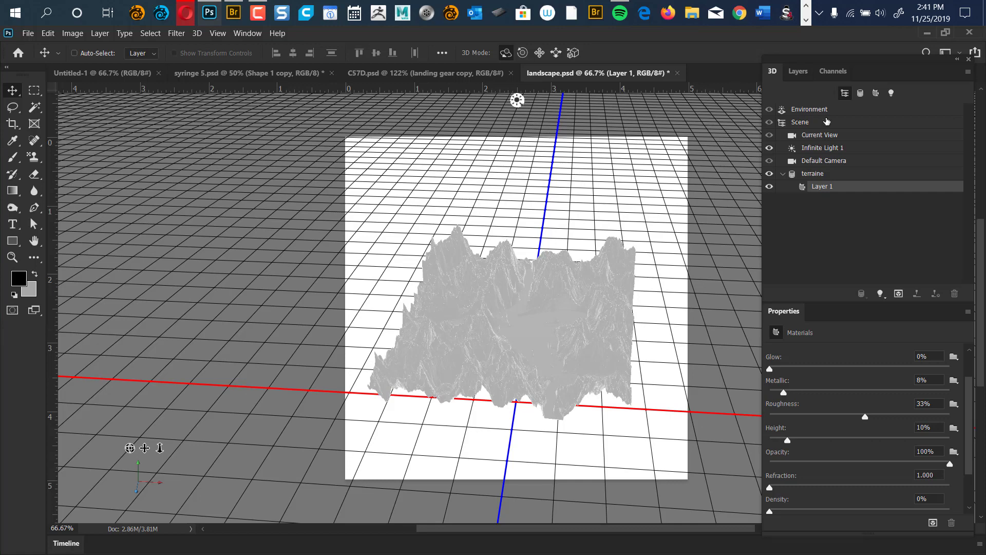
Step: Lower the environment's IBL intensity to 206% and readjust it to 288%
click(805, 109)
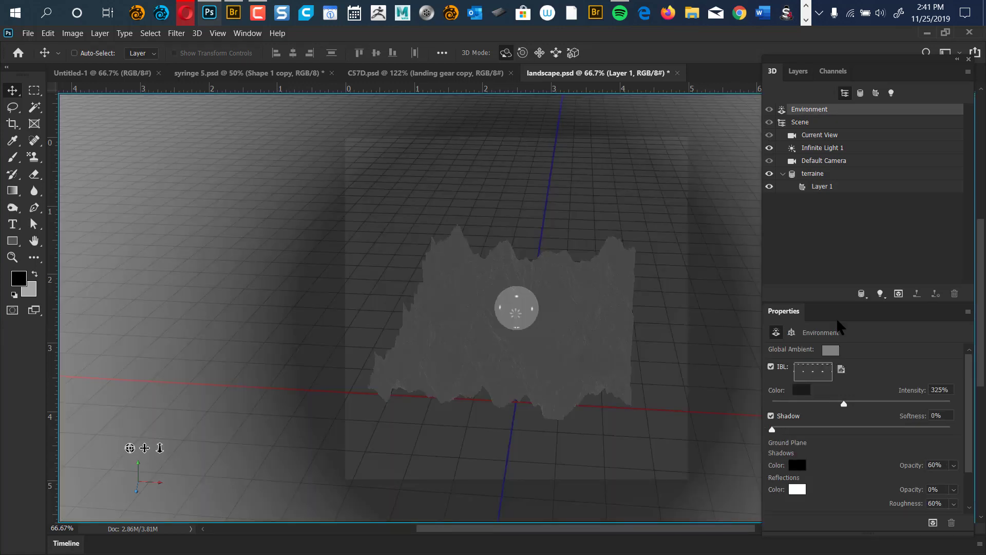
drag(844, 403, 821, 403)
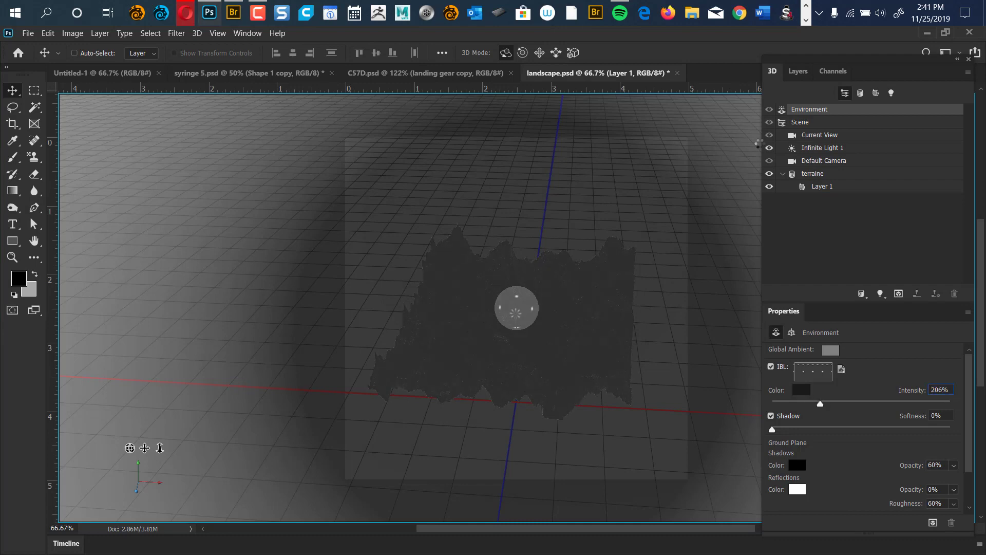
click(812, 175)
click(683, 326)
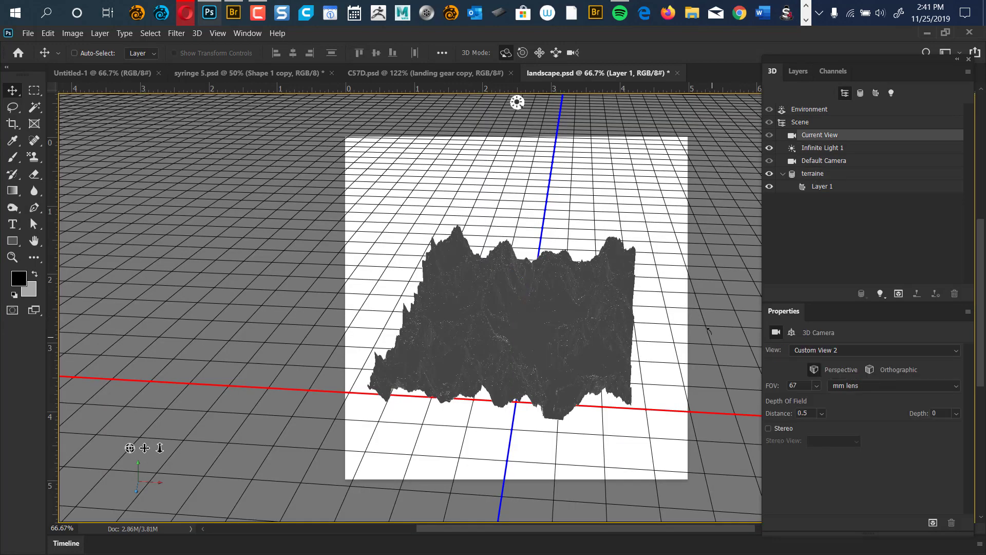
drag(708, 329, 759, 297)
click(760, 297)
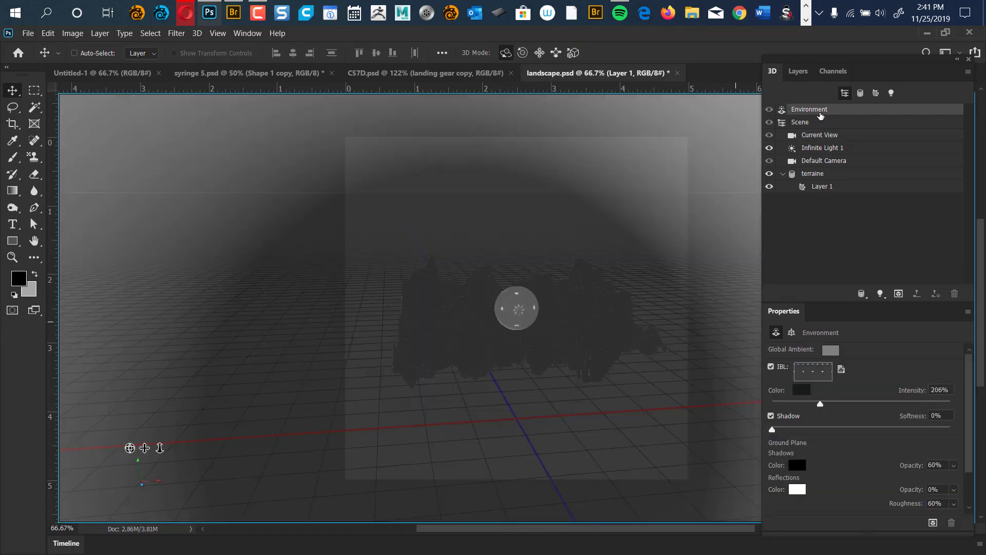
drag(821, 404, 837, 405)
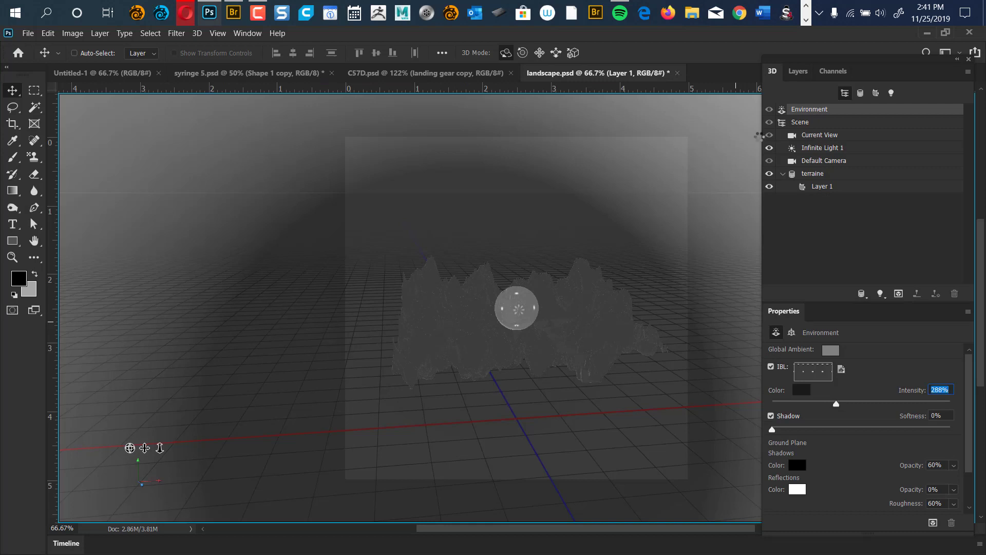
Step: Enlarge the terraine mesh uniformly and along X, and scale down its height to flatten the peaks
click(622, 99)
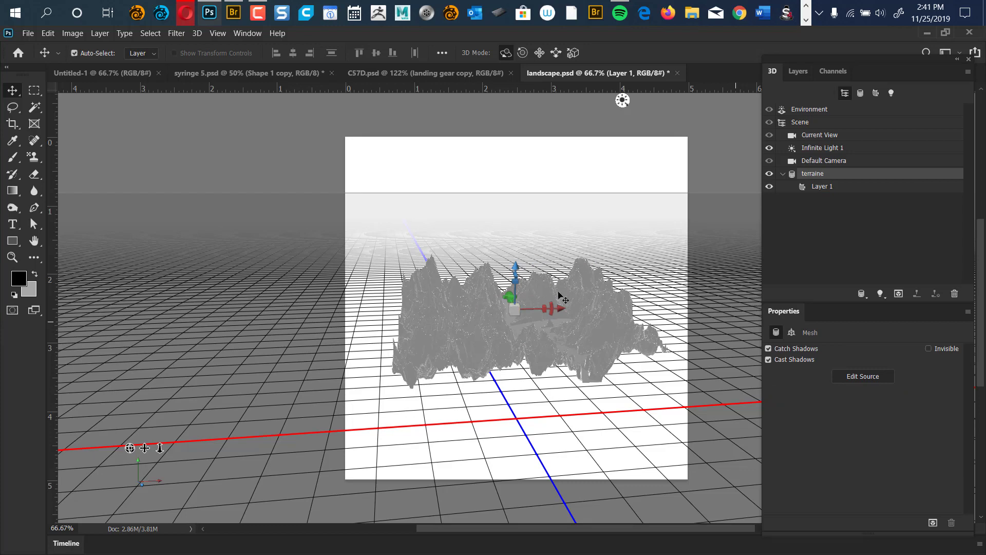
scroll(560, 298, up, 2)
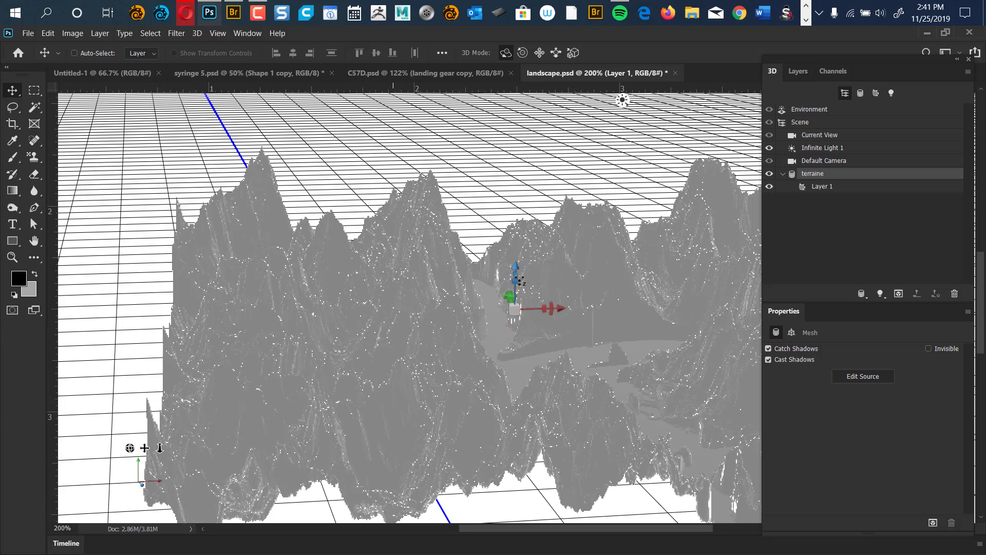
drag(524, 309, 603, 256)
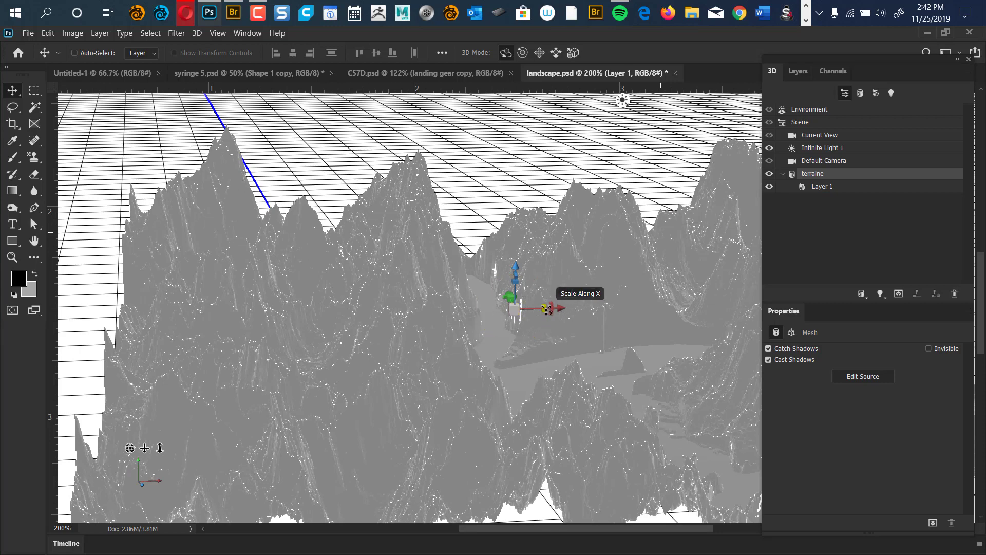
drag(546, 309, 650, 324)
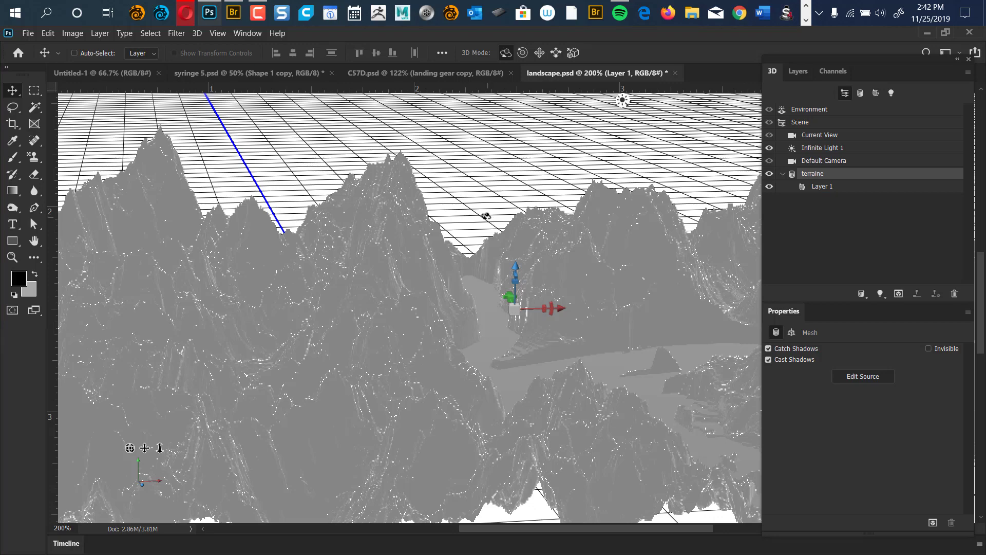
drag(487, 214, 337, 185)
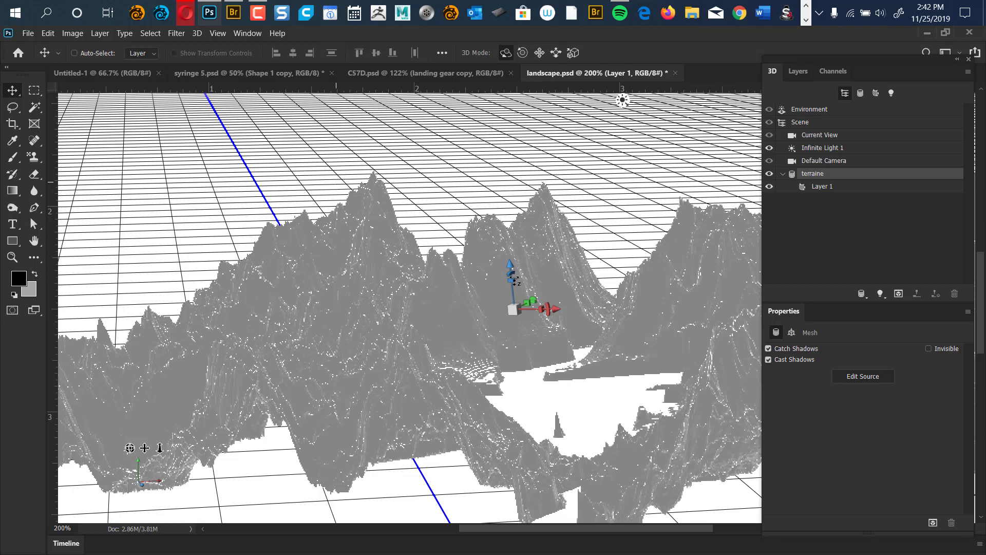
drag(512, 279, 510, 349)
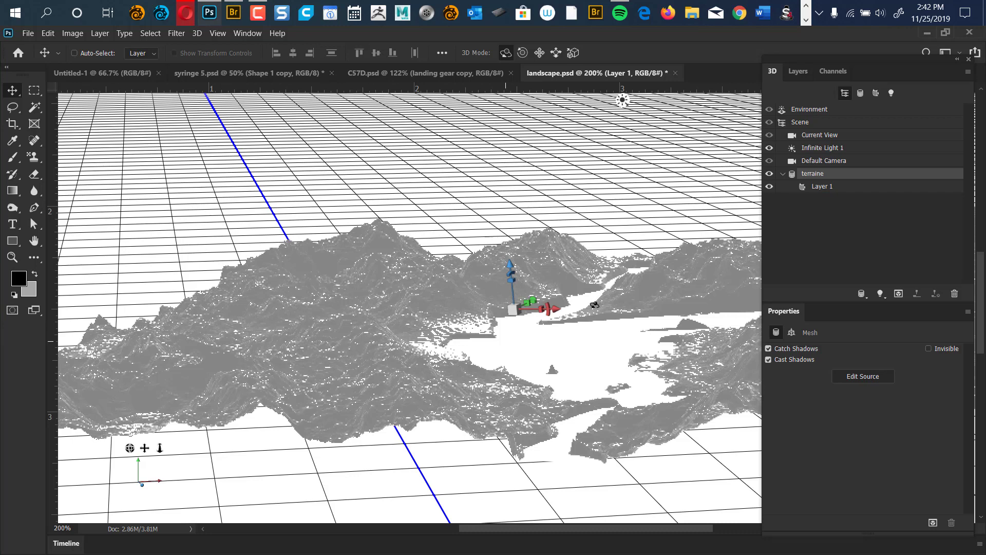
Step: Save landscape.psd and bring its layer list into view
key(ctrl)
key(ctrl+s)
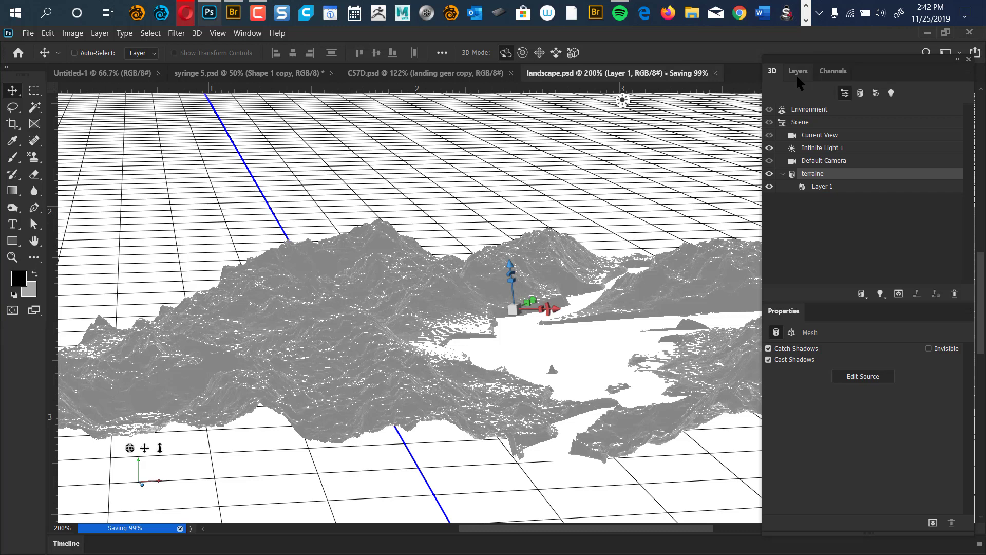
click(798, 72)
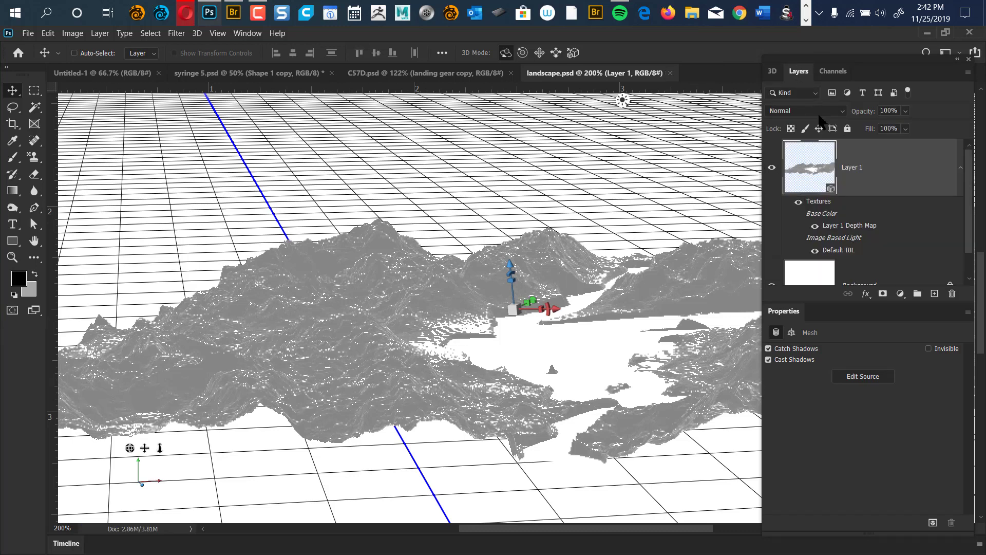
Step: Float the landscape.psd window and copy its 3D terrain layer, Layer 1, into the C57D.psd saucer document
drag(575, 73, 636, 116)
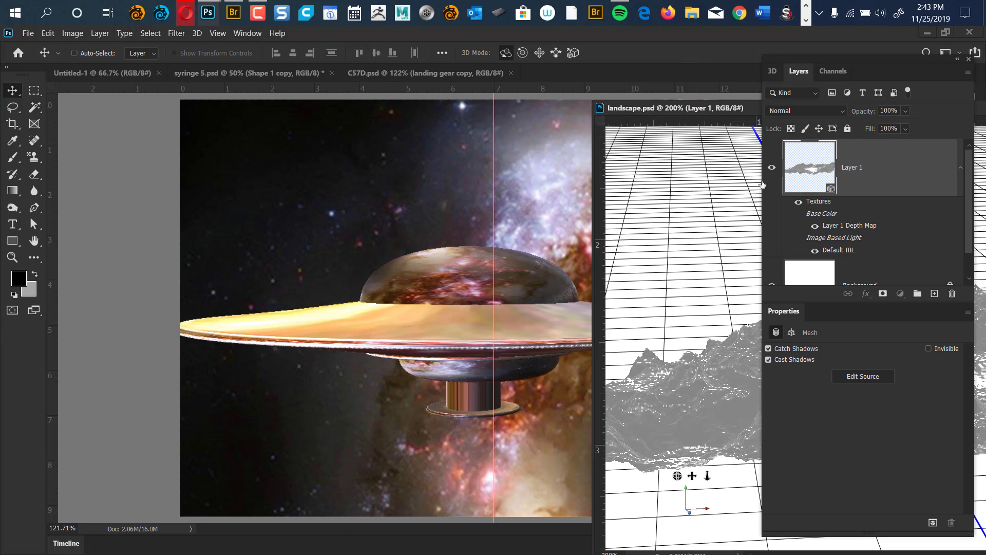
drag(810, 170, 450, 272)
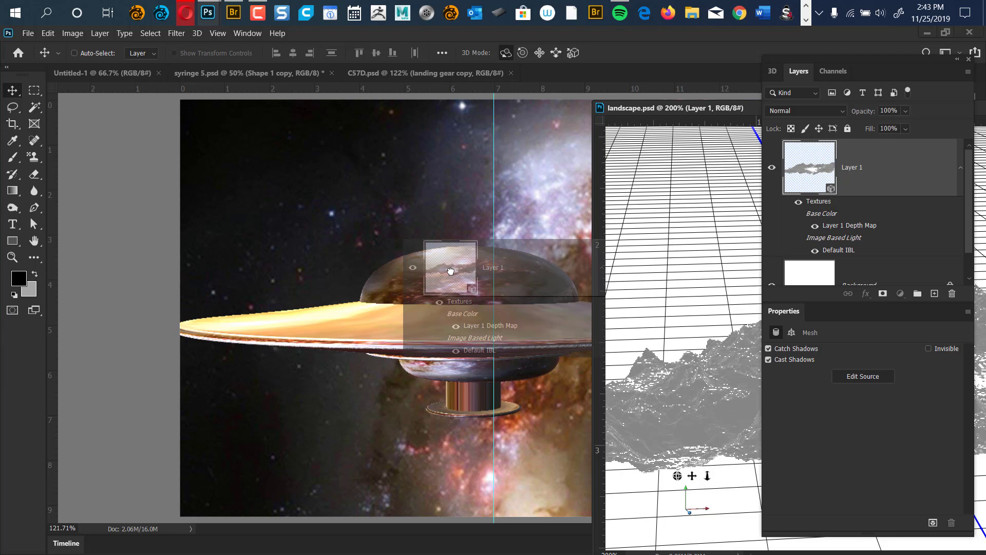
drag(450, 271, 397, 350)
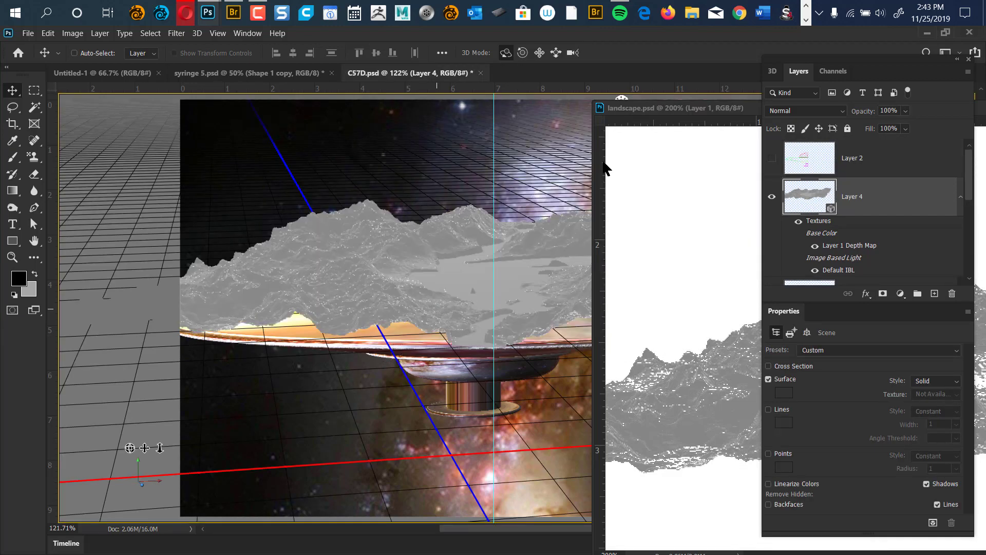
Step: Dismiss the floating landscape.psd window and return to the C57D.psd document
double_click(701, 109)
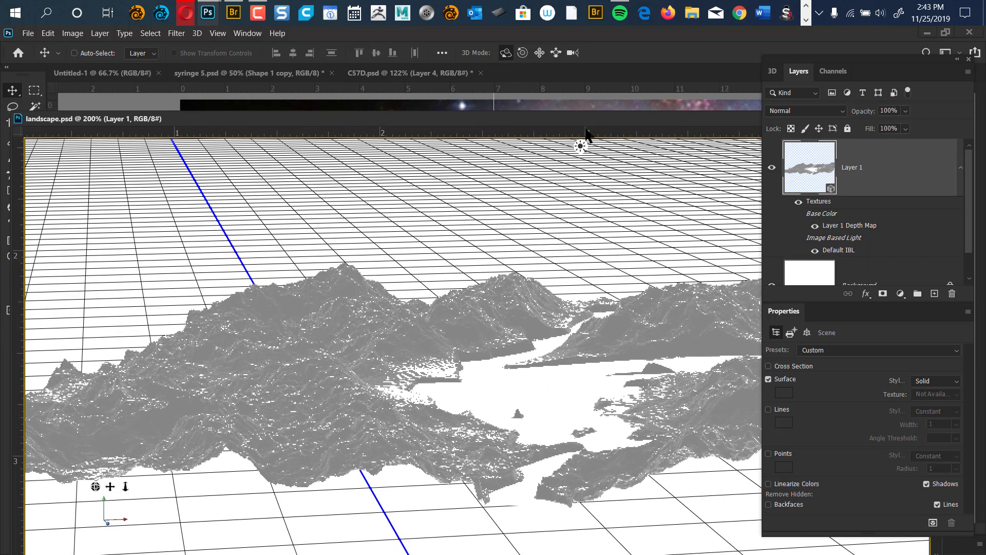
drag(614, 114, 251, 138)
click(571, 141)
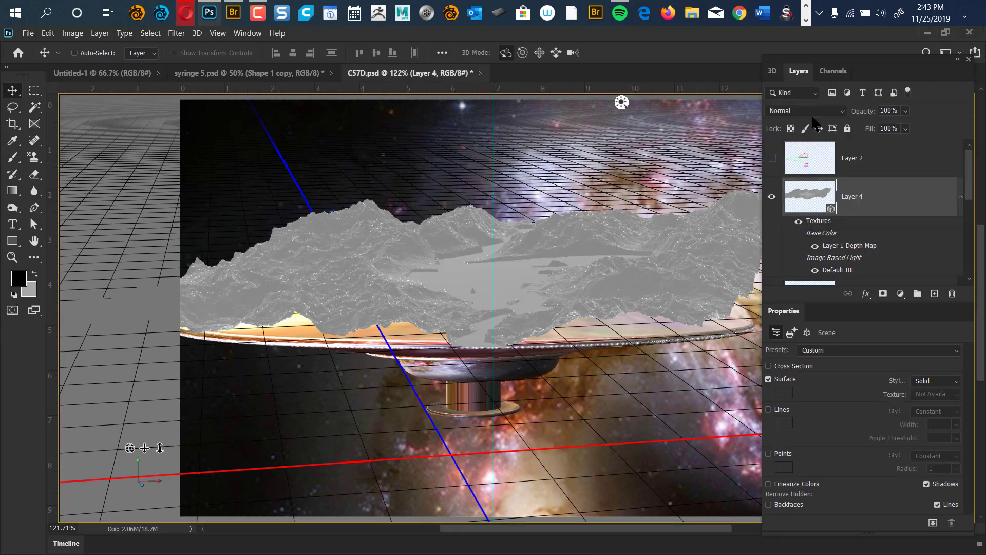
Step: Collapse the Properties panel and decline the deletion of Layer 4
double_click(926, 308)
click(952, 293)
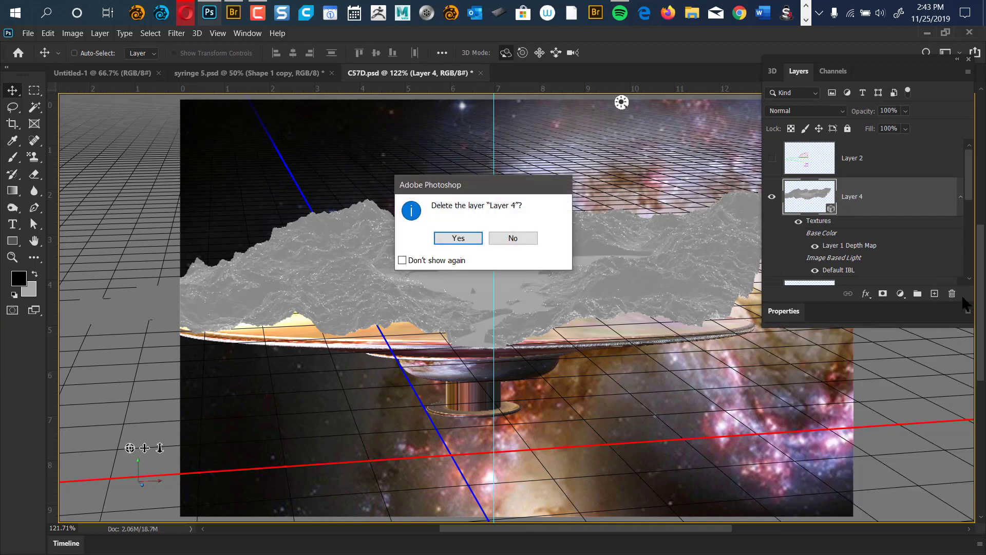
click(514, 237)
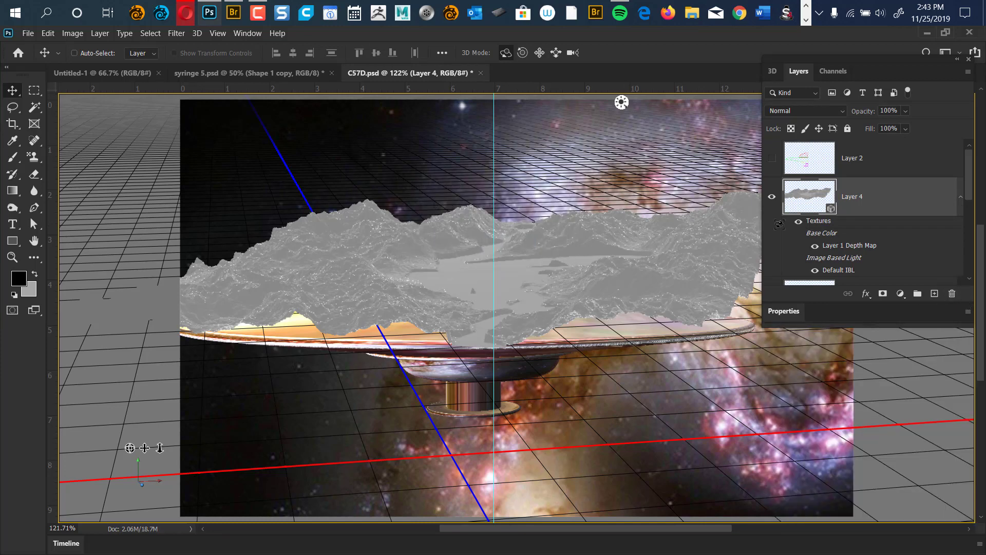
Step: Rename Layer 4 as terraine and collapse its texture list
scroll(962, 188, down, 3)
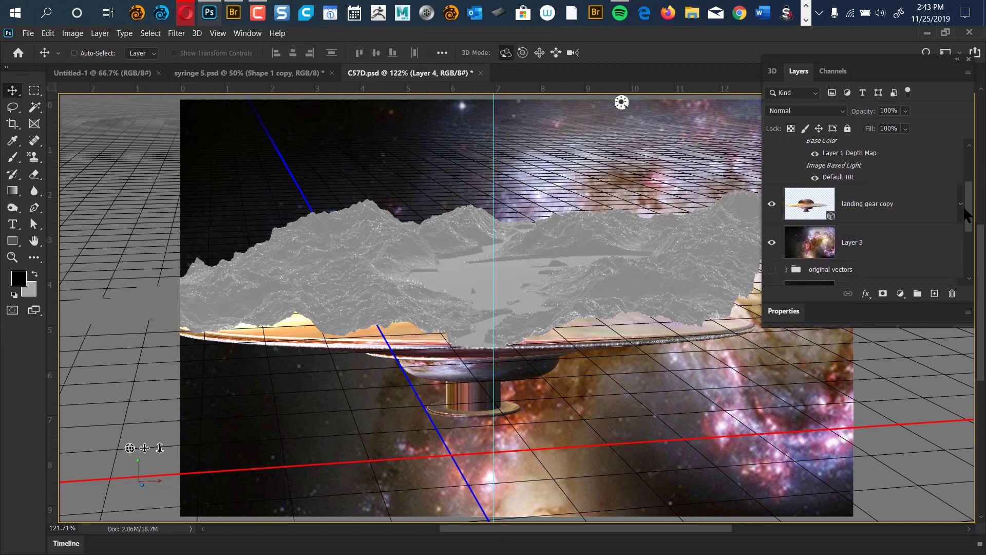
scroll(962, 188, up, 2)
scroll(962, 188, down, 1)
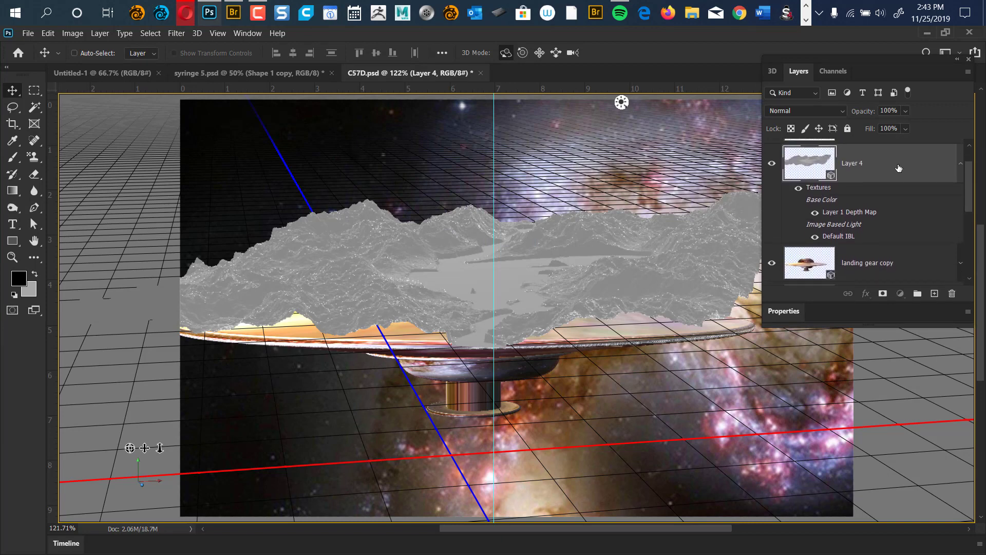
double_click(854, 163)
text(terraine)
click(960, 163)
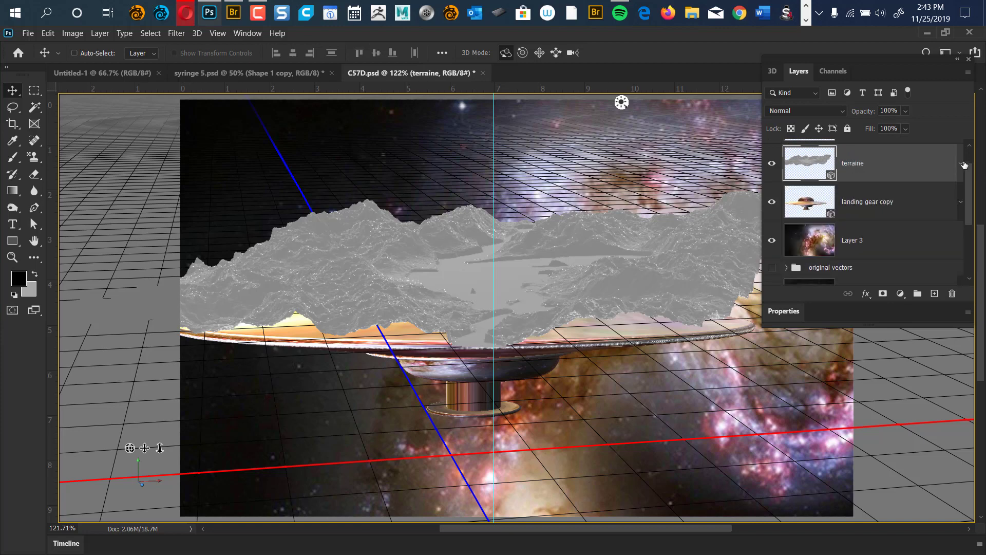
Step: Select the terraine and landing gear copy layers together
shift+click(873, 205)
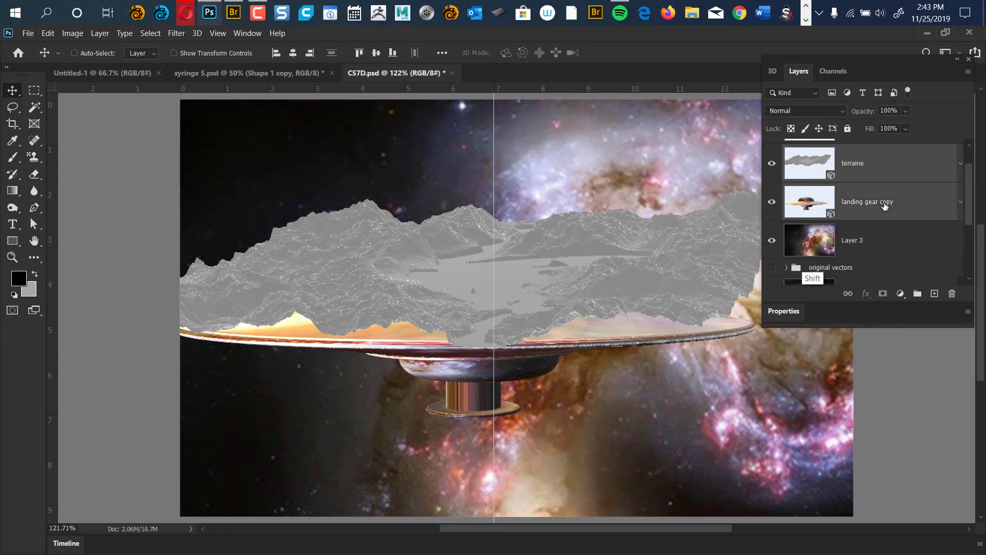
click(197, 33)
mouse_move(248, 34)
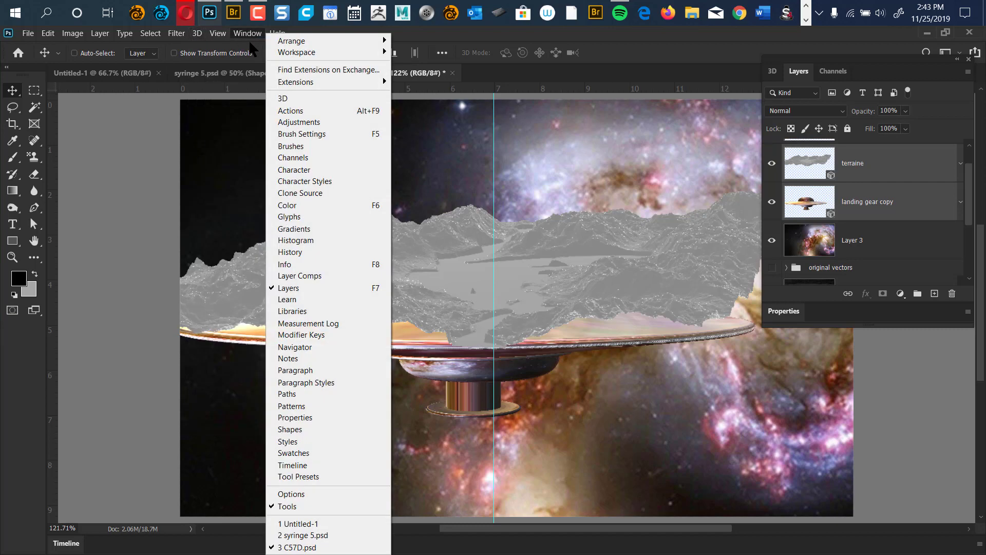
Step: Merge the terraine and landing gear copy 3D layers into a single 3D layer
mouse_move(197, 34)
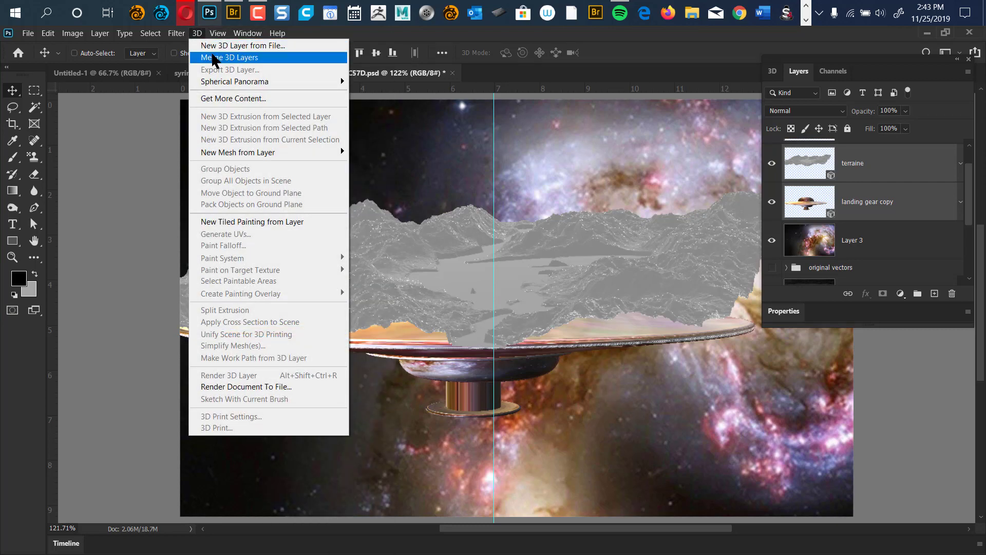
click(213, 57)
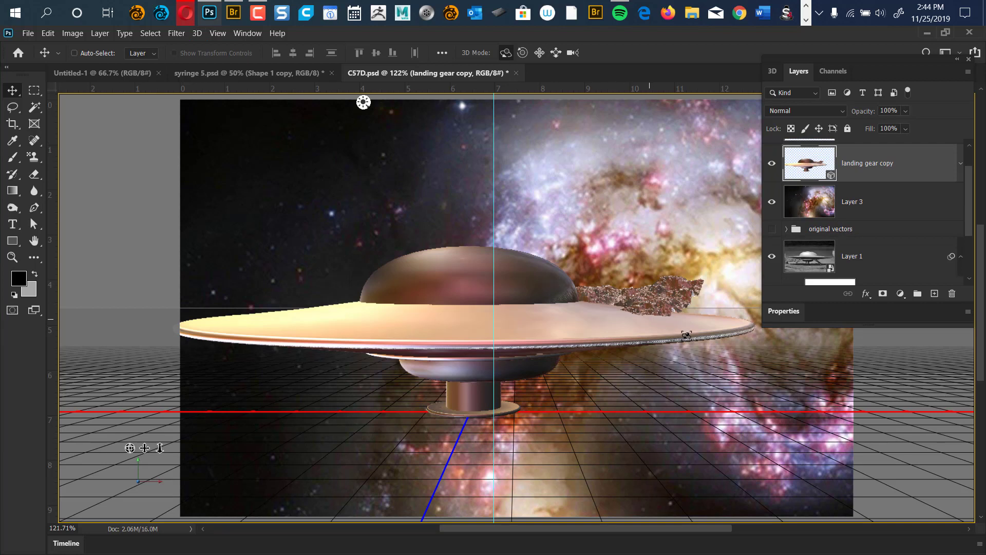
click(659, 294)
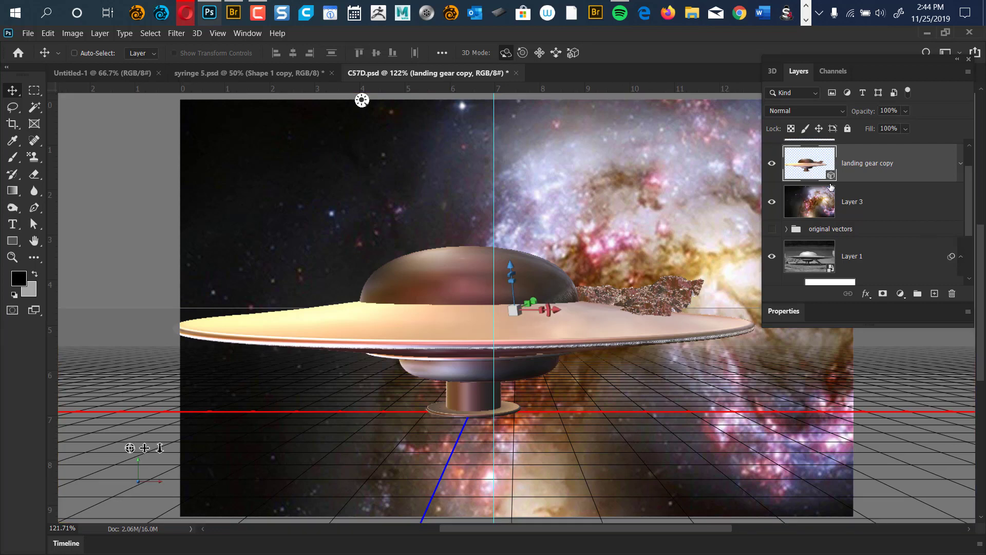
drag(971, 201, 970, 178)
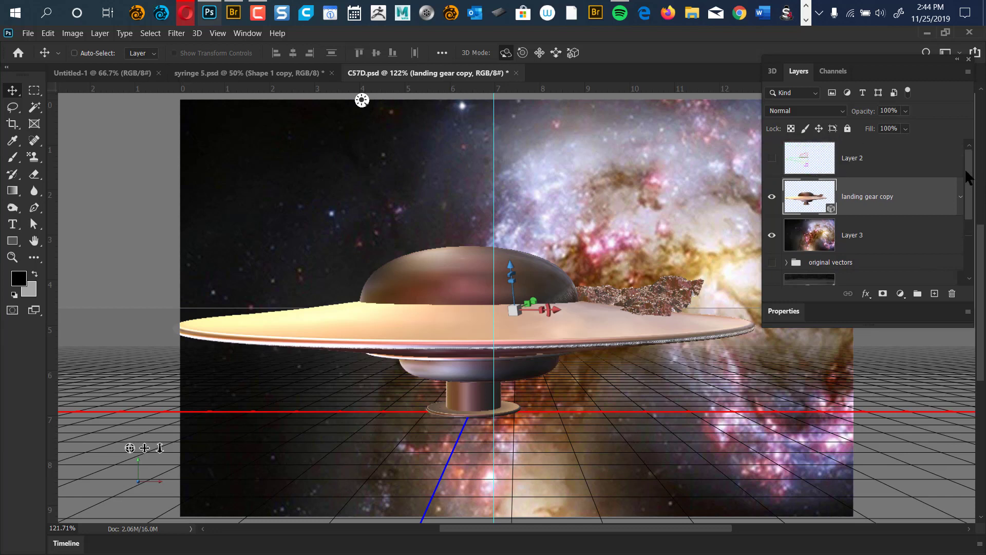
Step: Group all objects in the merged 3D scene, including the C57D saucer and the terraine
click(773, 74)
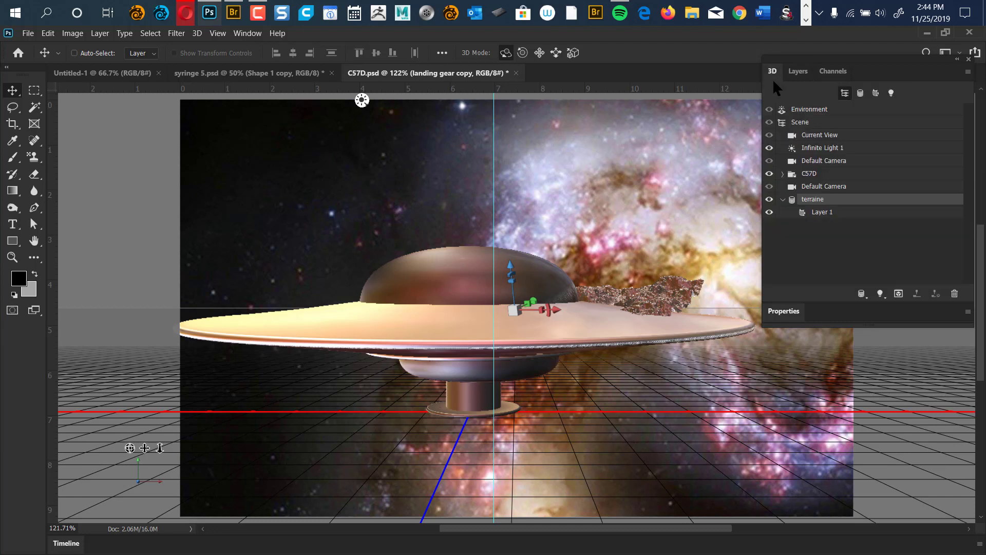
click(783, 199)
click(196, 34)
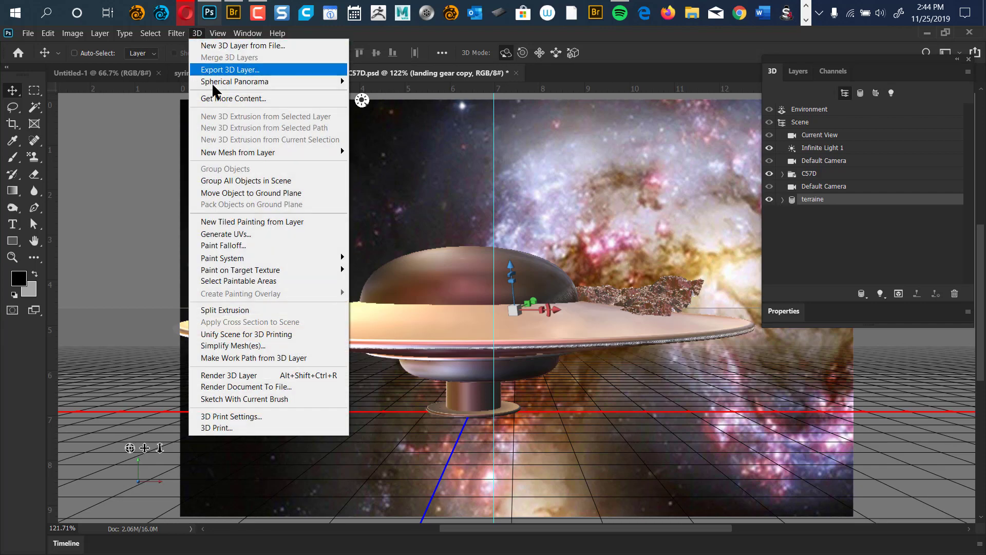
click(256, 181)
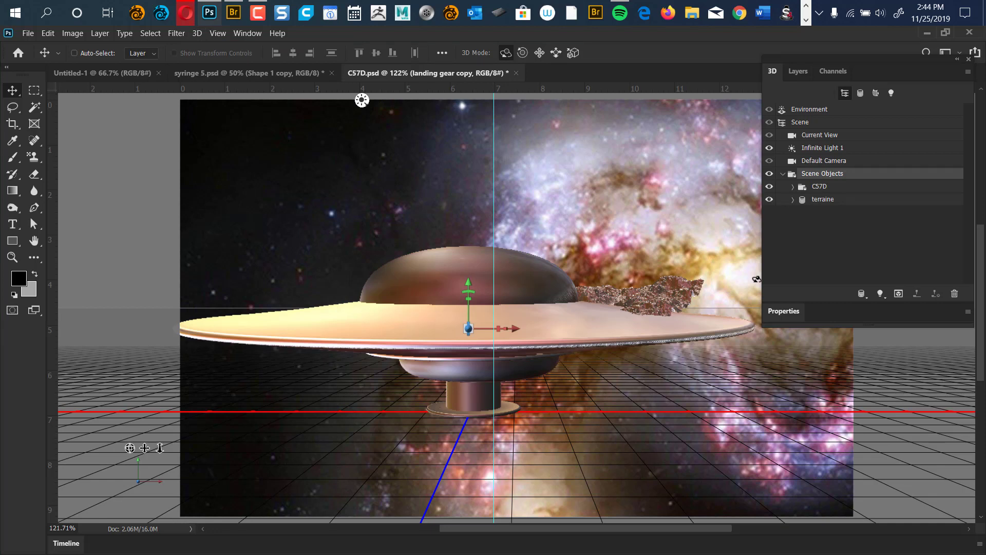
Step: Reset the terraine object's position and rotation coordinates to 0 on all axes
click(756, 279)
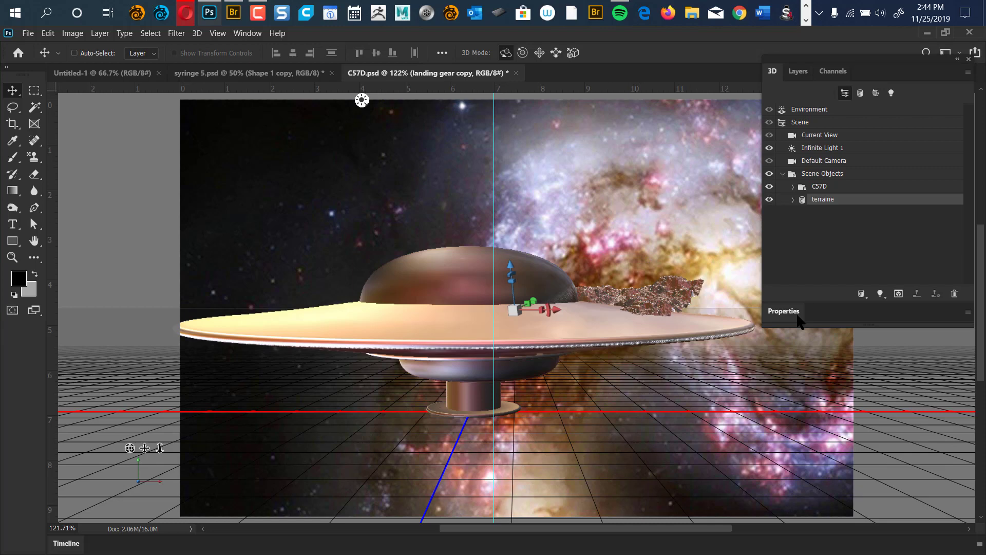
click(787, 314)
click(792, 332)
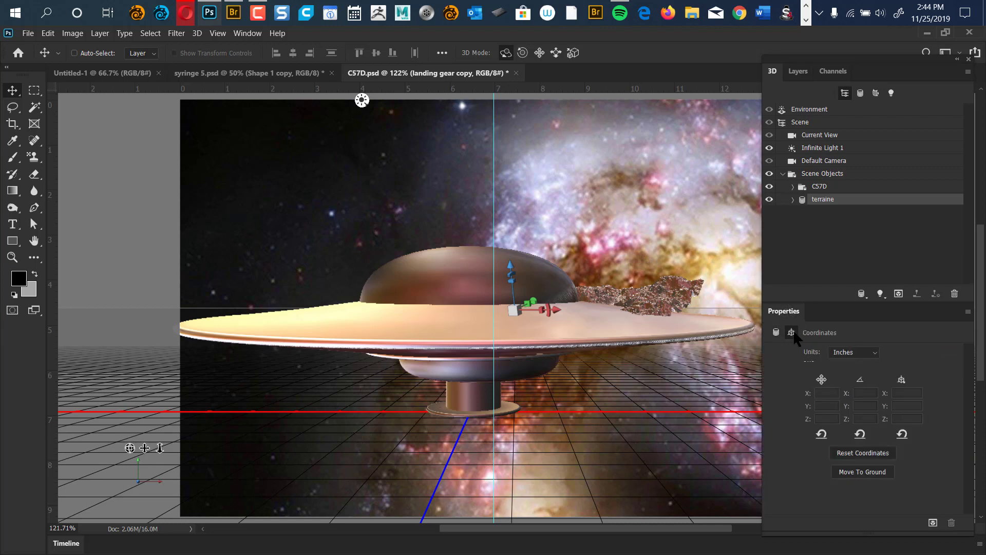
click(822, 434)
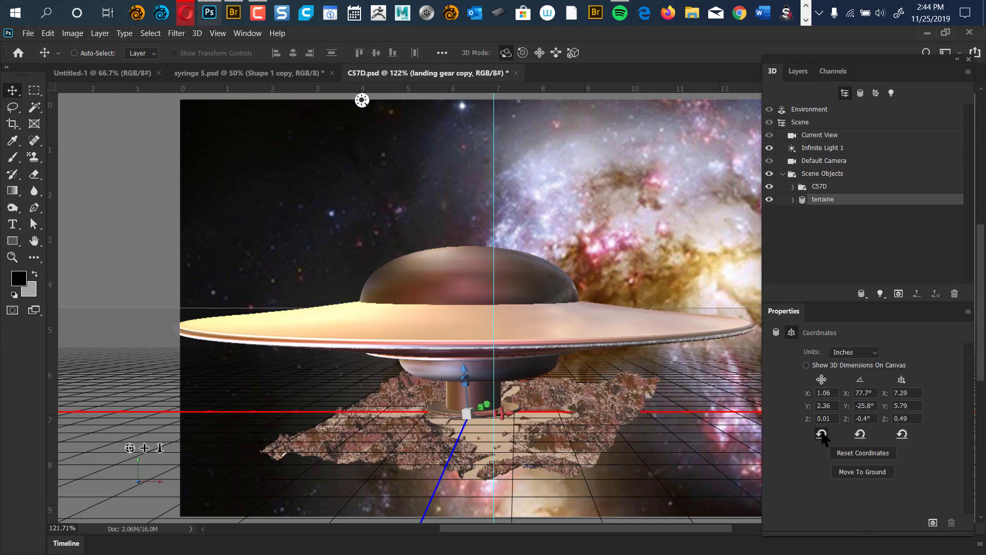
click(822, 435)
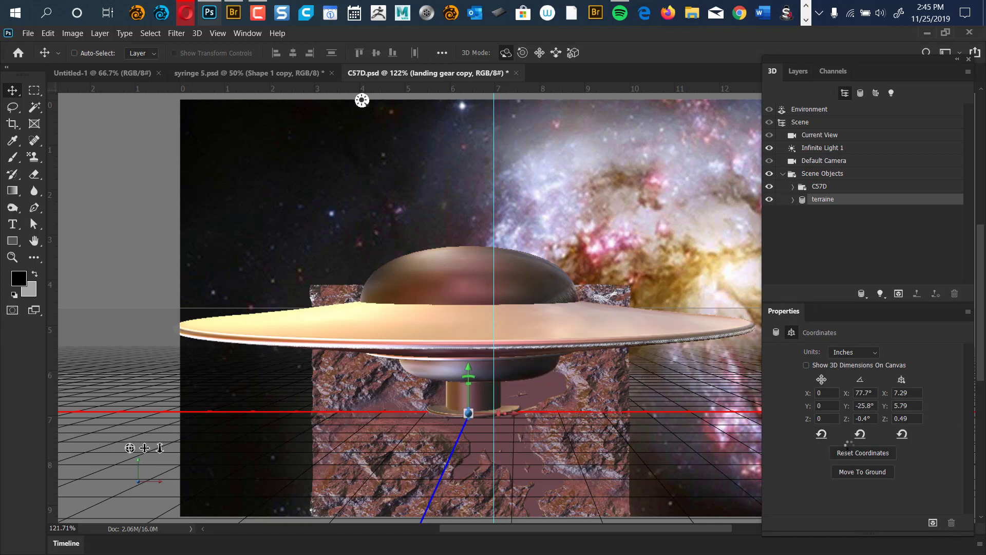
click(860, 434)
Step: Rotate the terraine about its X axis to about 88.4° so it lies flat beneath the saucer, checking from the side
click(827, 139)
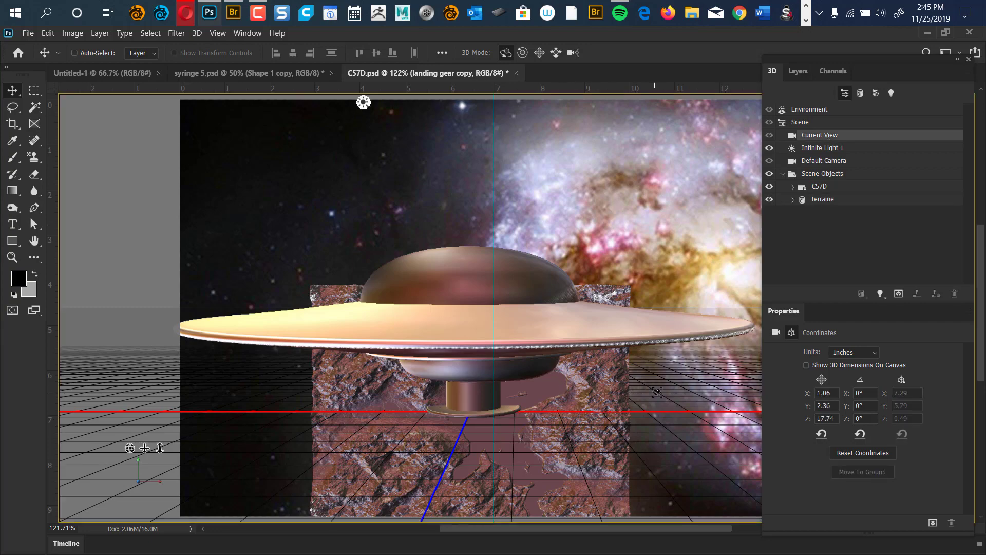
drag(661, 399, 537, 398)
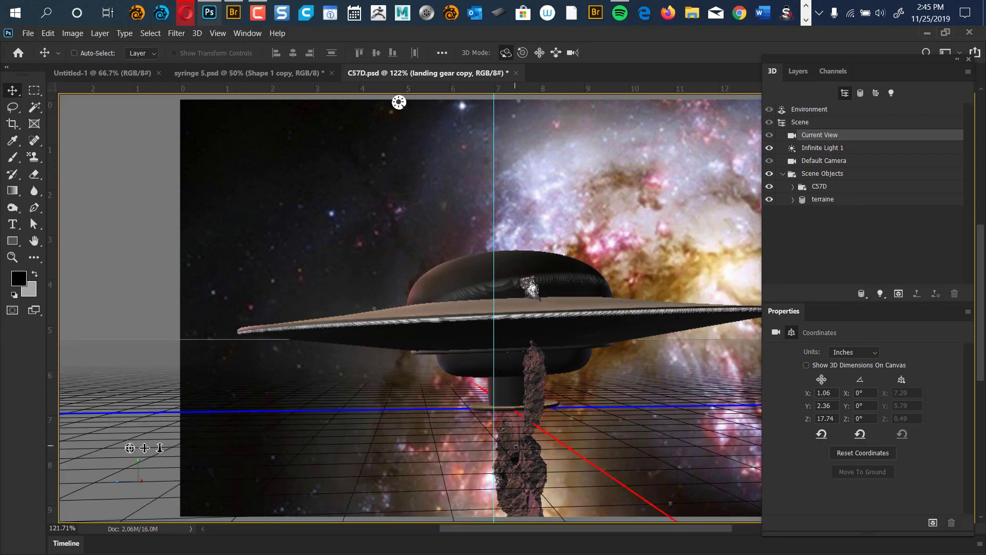
click(537, 398)
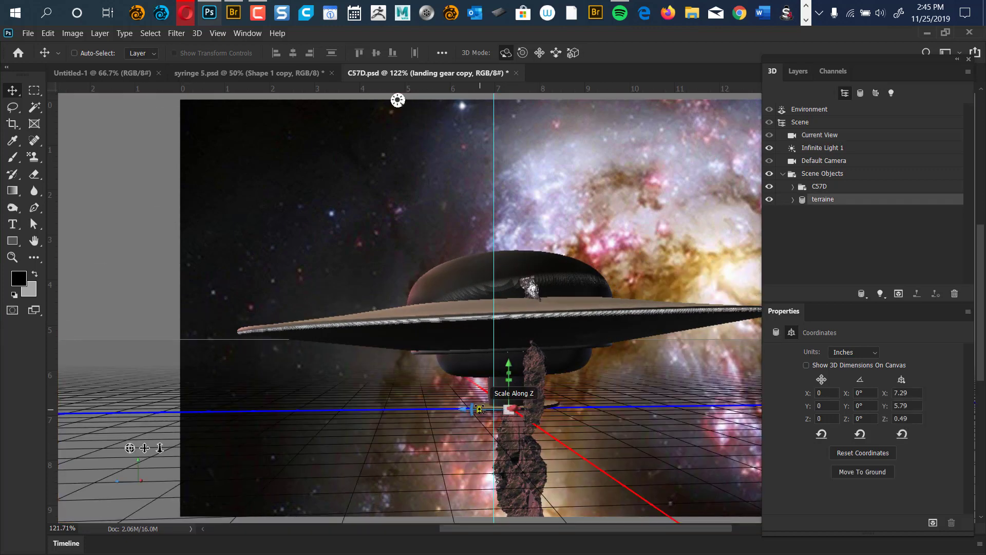
drag(475, 402, 492, 386)
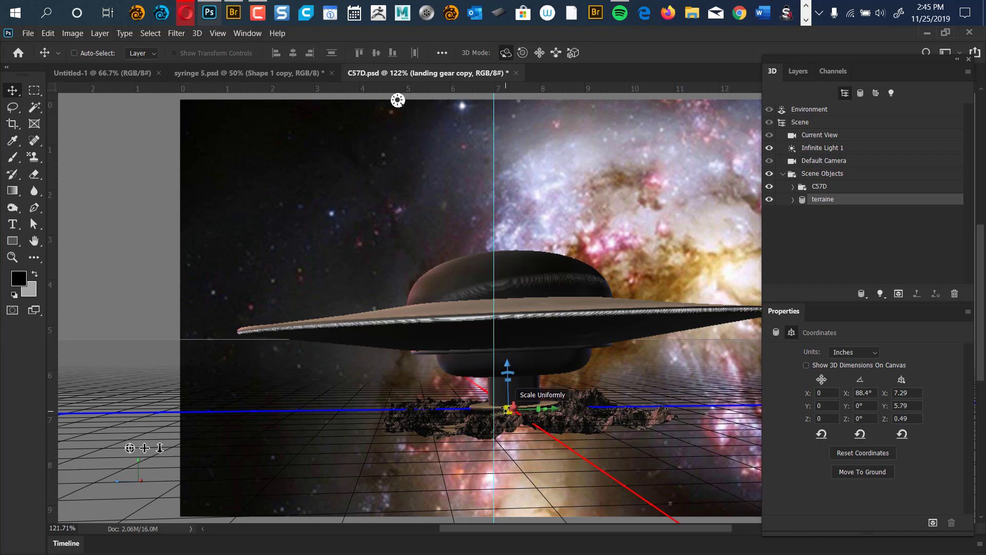
Step: Scale the terraine uniformly up to about 39.49 × 31.35 × 2.63 inches
drag(507, 410, 843, 186)
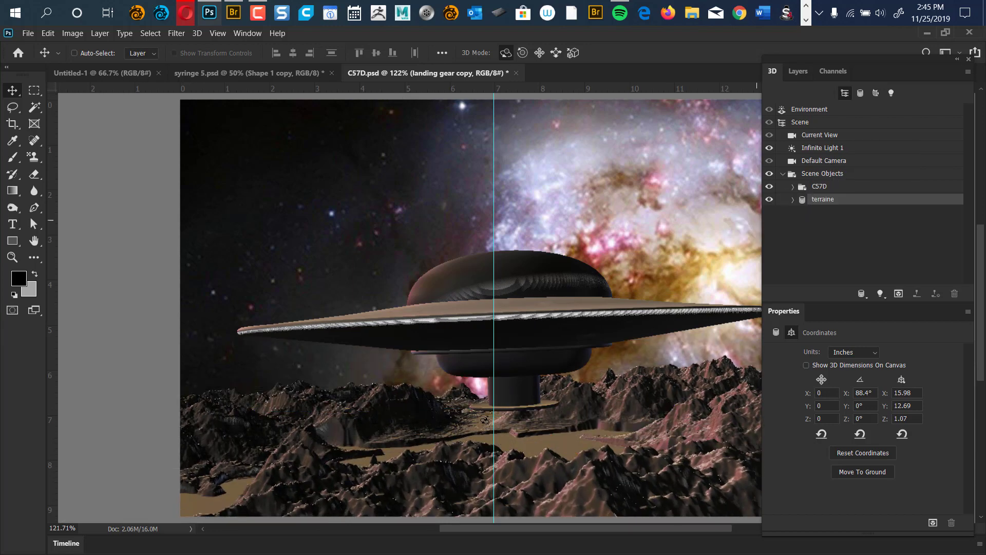
drag(506, 411, 884, 222)
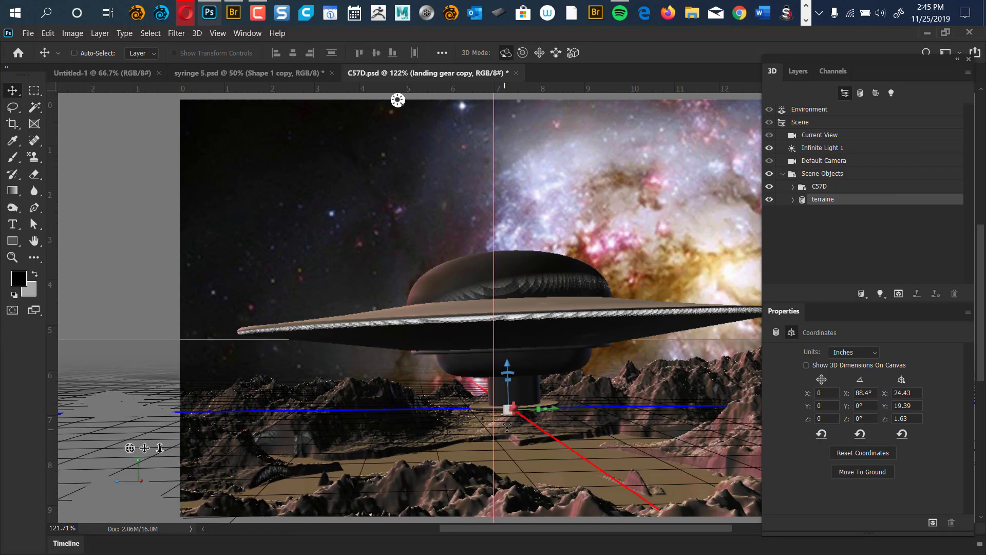
drag(514, 402, 901, 199)
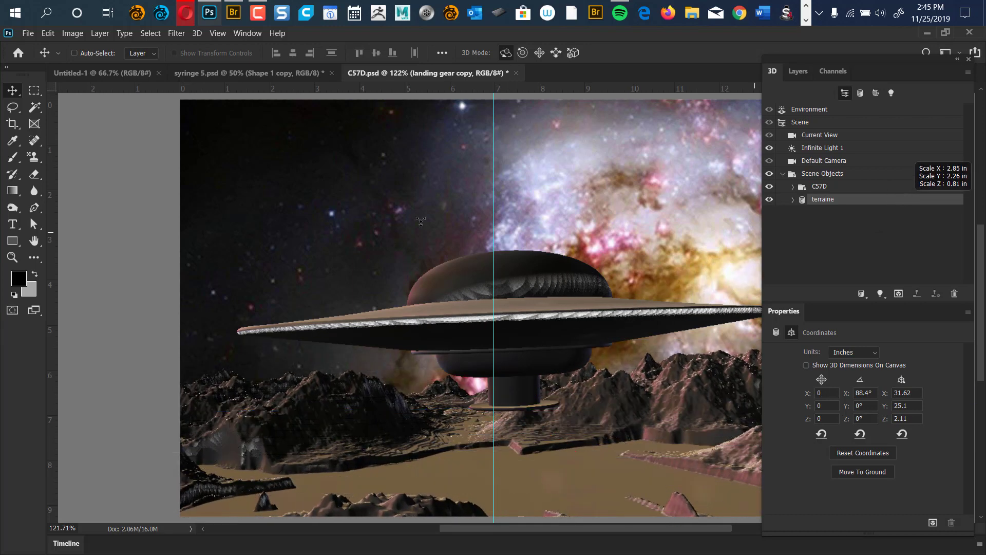
Step: Switch to full-screen mode with the menu bar and orbit the Current View camera to about 14.7° around Y
key(f)
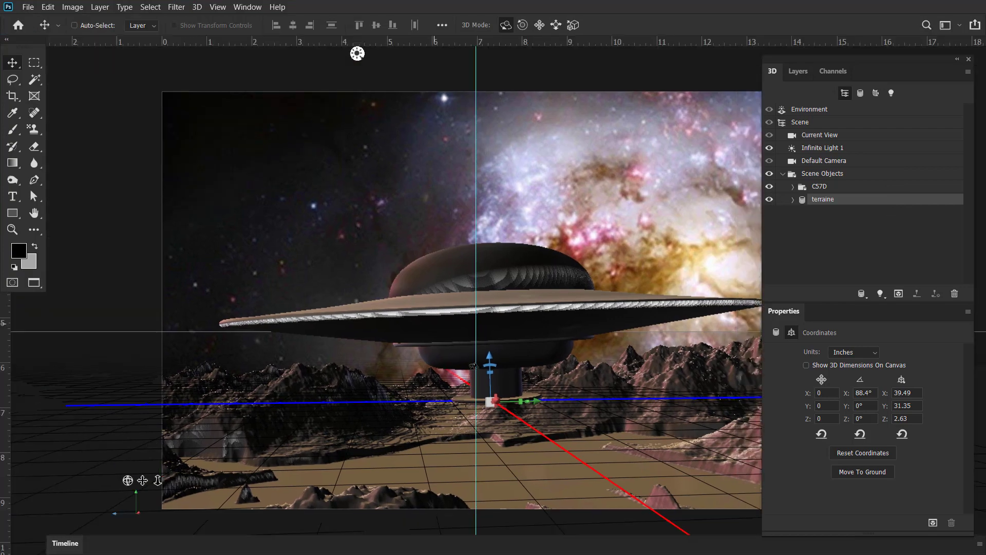
click(823, 136)
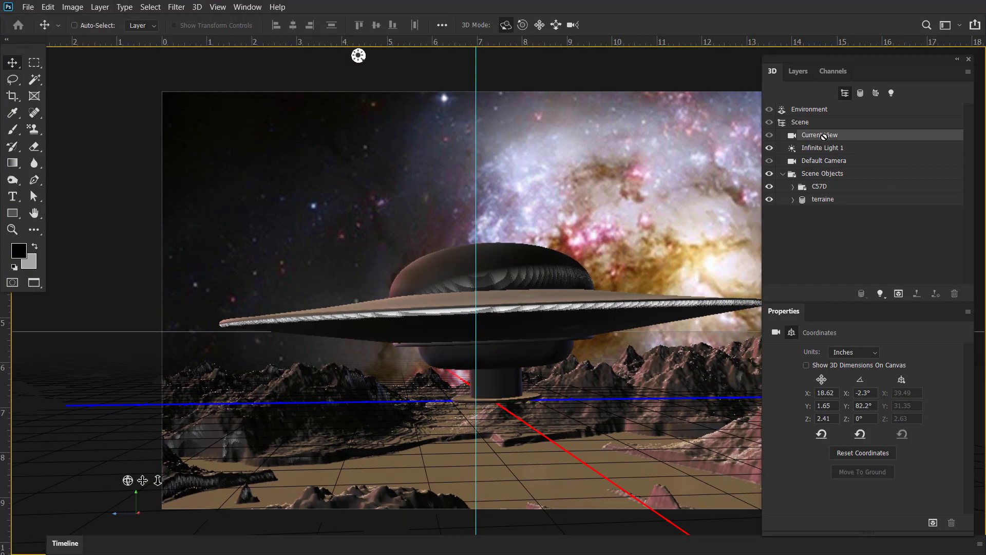
drag(304, 266, 404, 266)
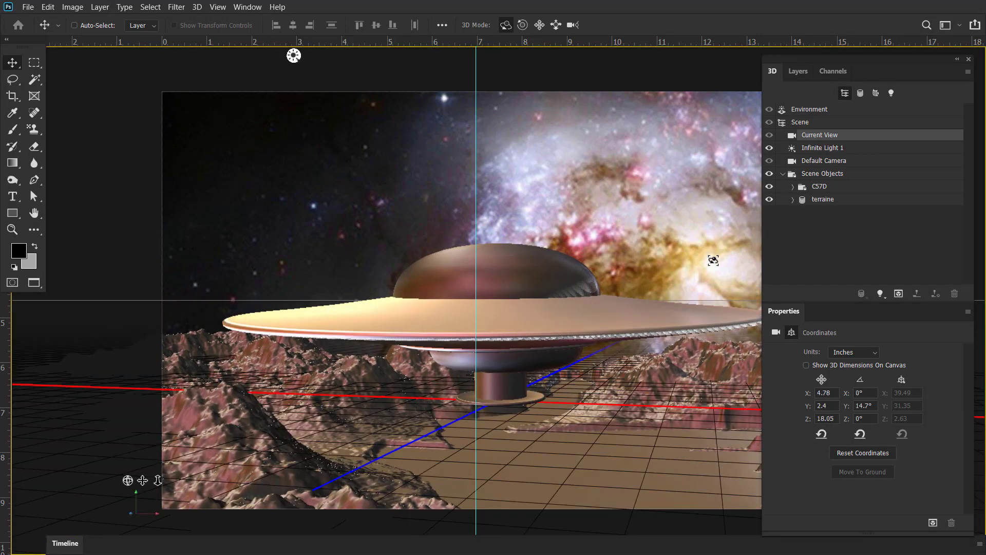
Step: Enlarge the terraine uniformly to about 67.92 × 53.92 × 4.53 inches to surround the saucer
click(826, 200)
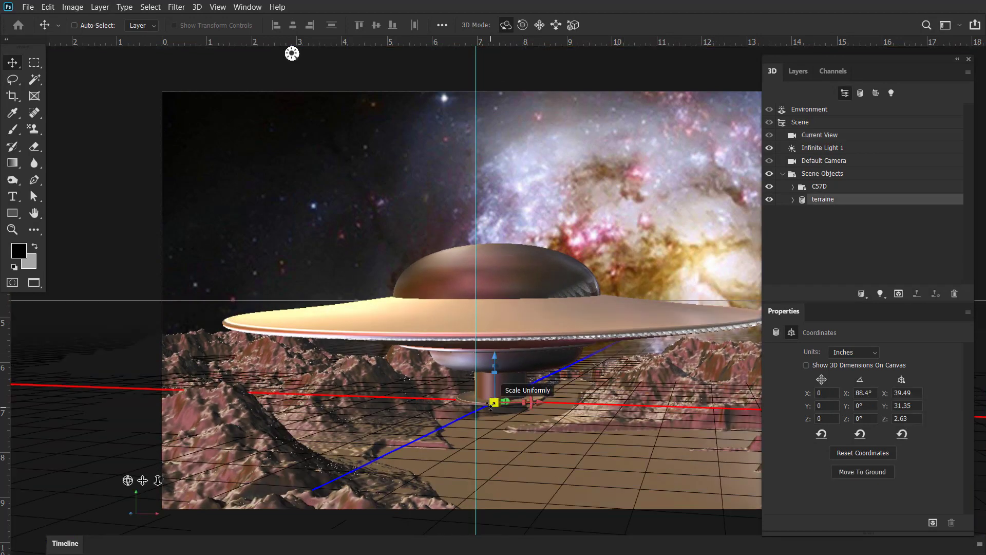
drag(585, 366, 903, 224)
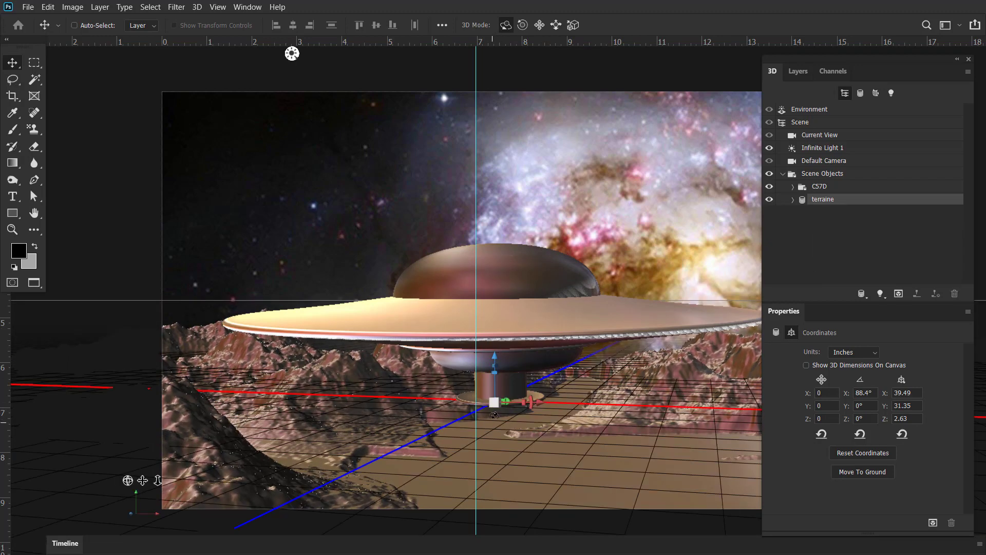
drag(531, 383, 864, 209)
drag(495, 402, 833, 211)
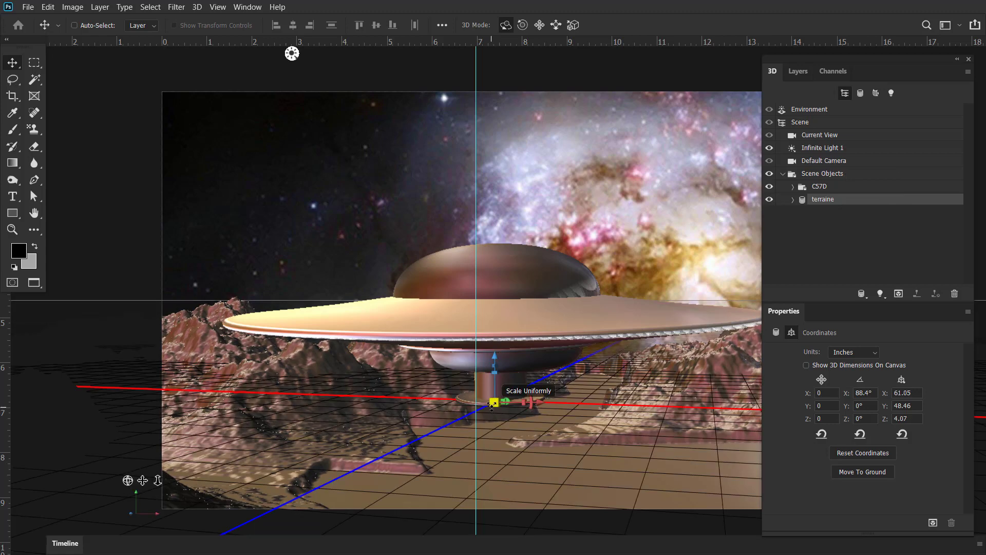
drag(495, 403, 893, 221)
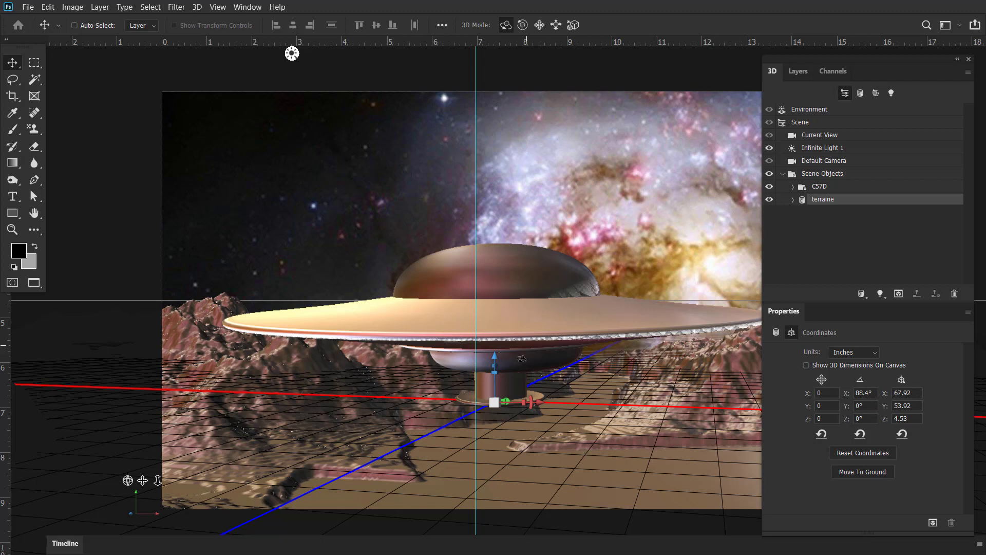
Step: Raise the terraine to about Y 2.34 inches, and move the whole Scene Objects group up to about Y 2.53 inches
drag(498, 354, 497, 309)
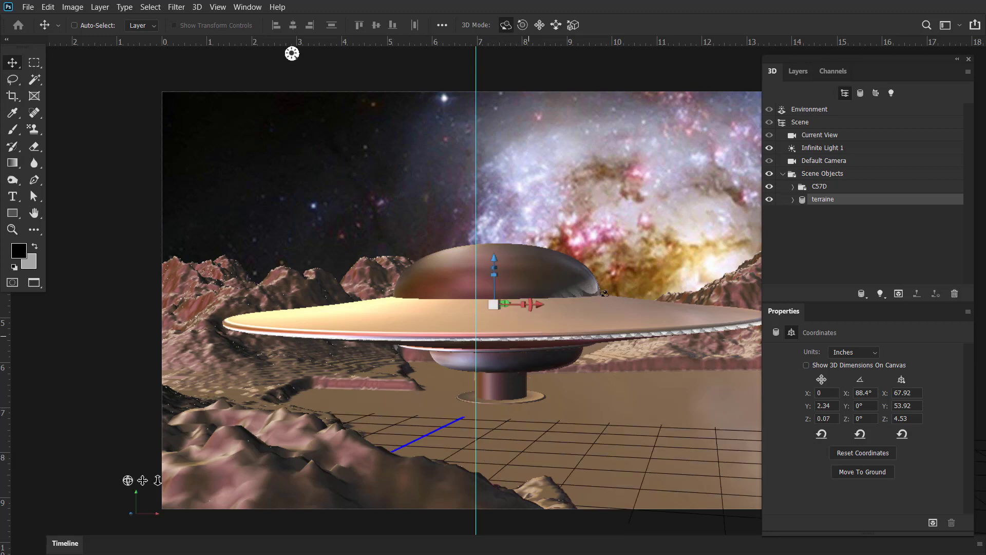
click(858, 177)
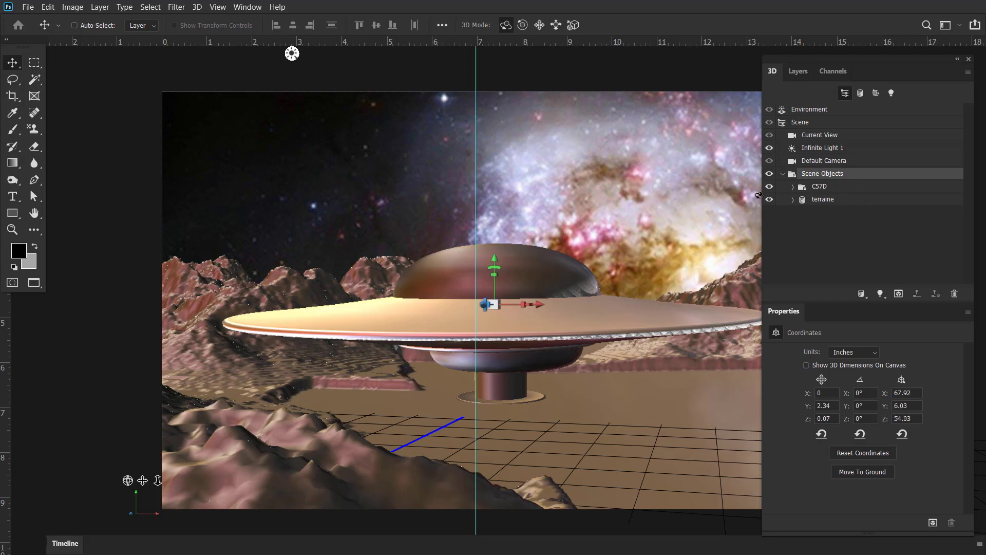
drag(493, 257, 494, 255)
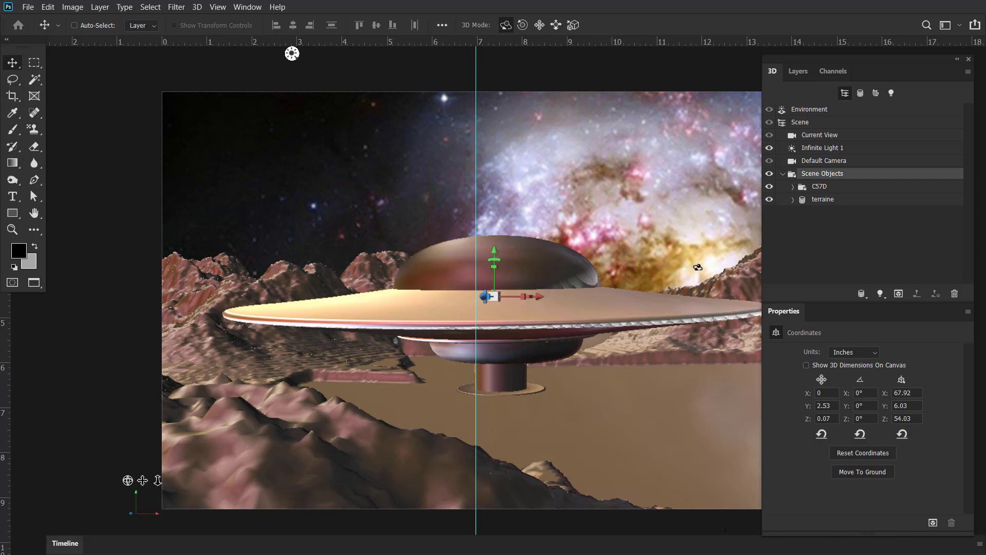
Step: Set the base color of the saucer's body copy Extrusion Material to mid gray, RGB 159, 159, 159
click(792, 186)
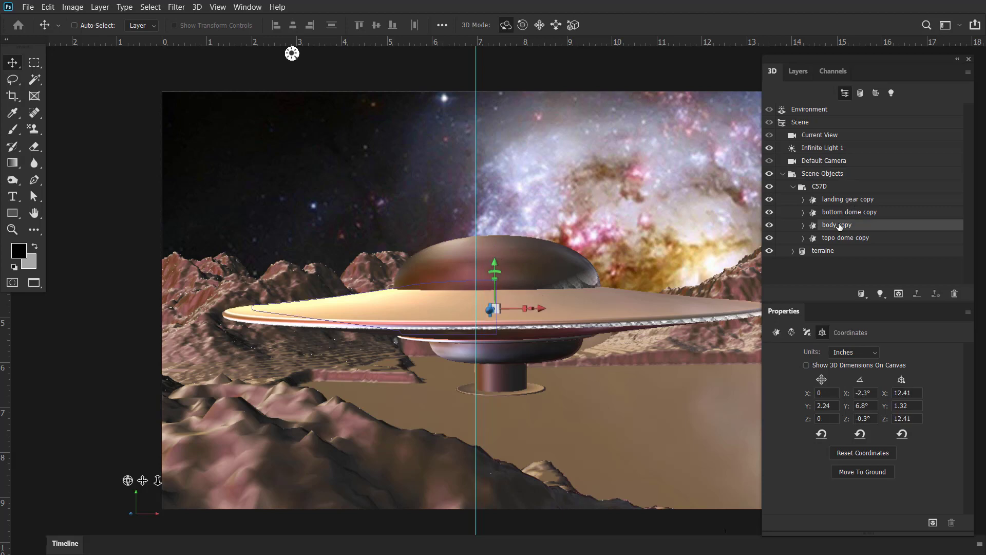
click(803, 227)
click(864, 263)
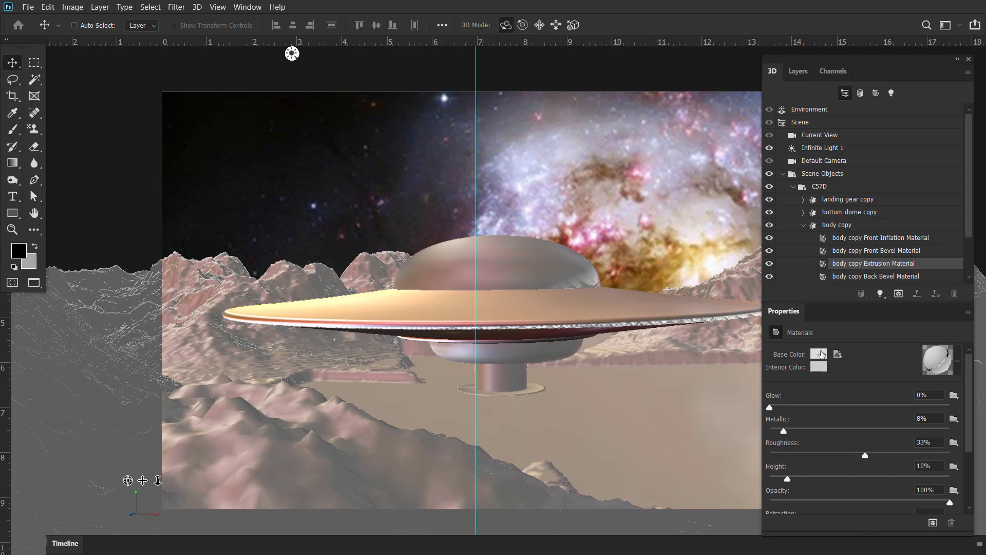
click(821, 354)
click(732, 330)
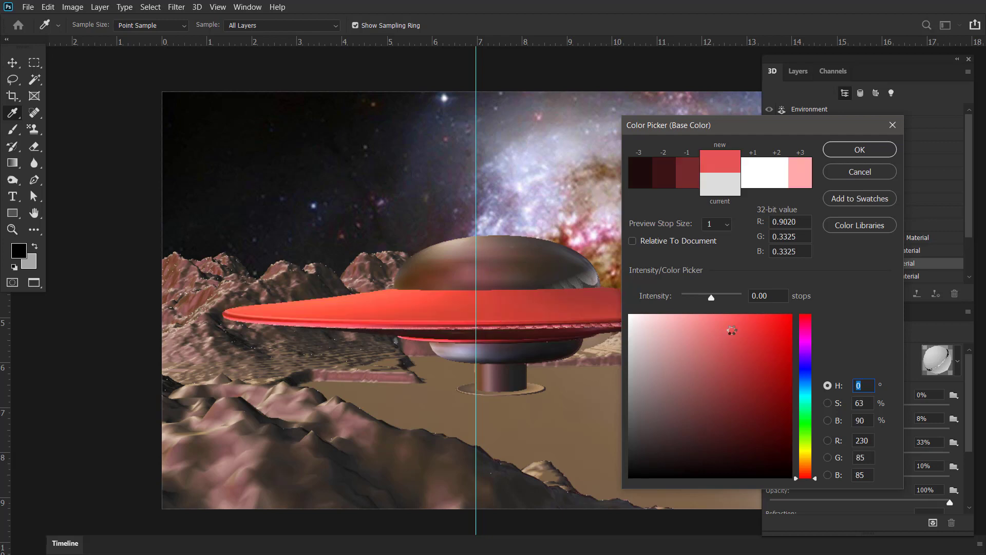
click(804, 417)
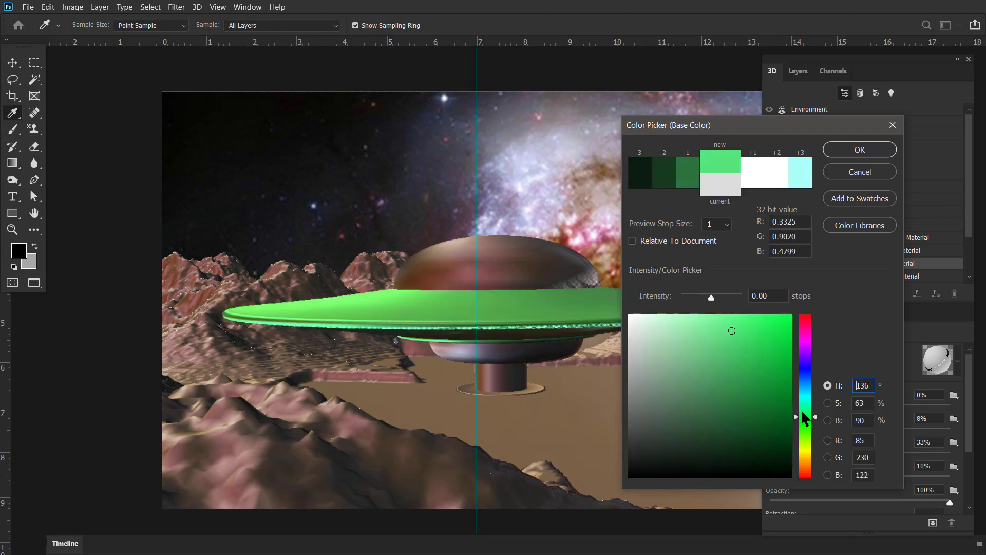
drag(804, 417, 807, 328)
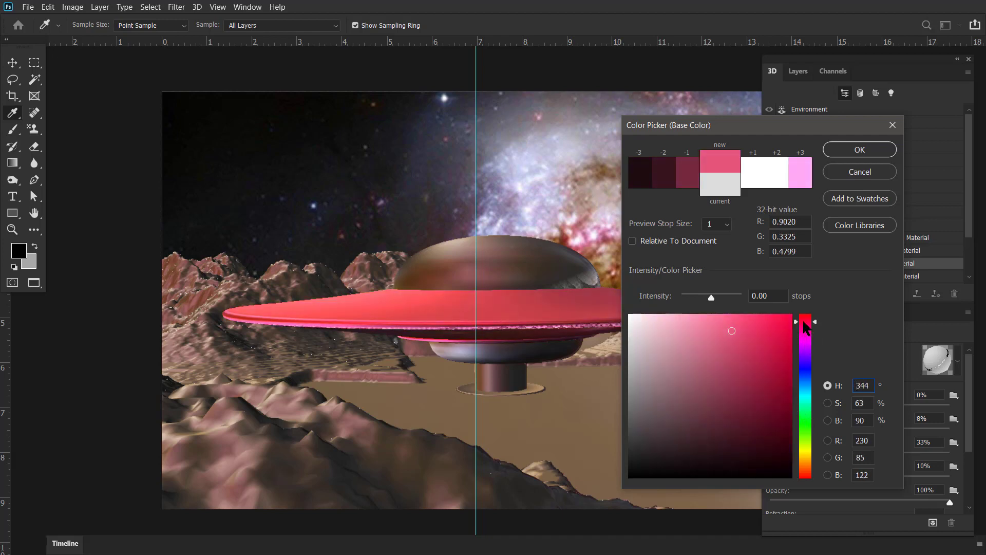
mouse_move(628, 382)
mouse_down()
mouse_move(629, 350)
mouse_move(630, 387)
mouse_move(623, 376)
mouse_up()
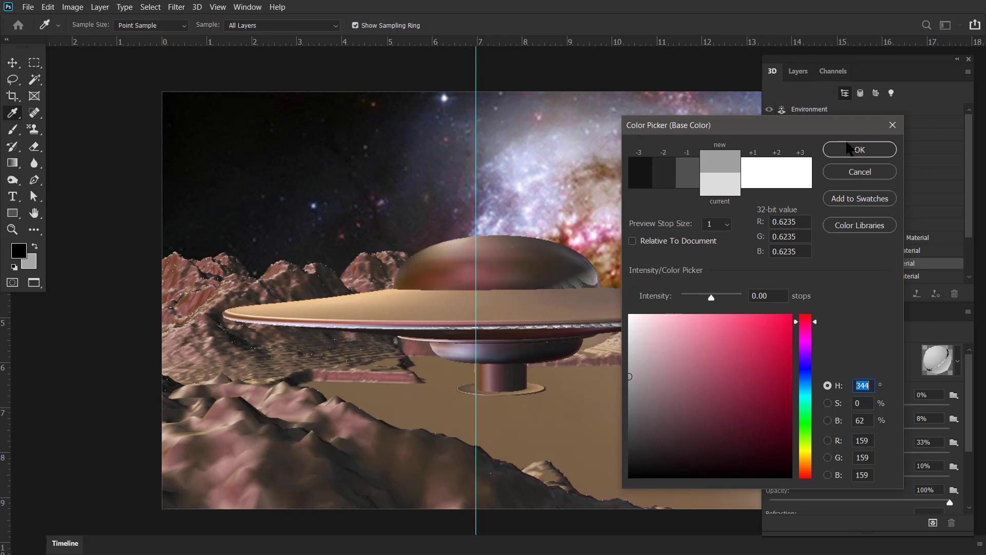
click(838, 152)
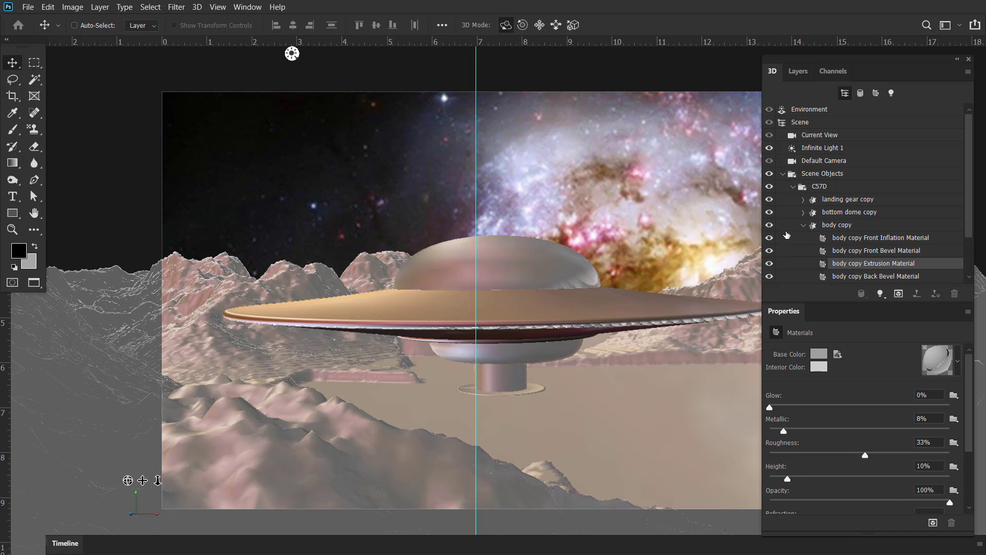
Step: Return from full-screen mode to the standard window and switch to the blank Untitled-1 document
click(820, 137)
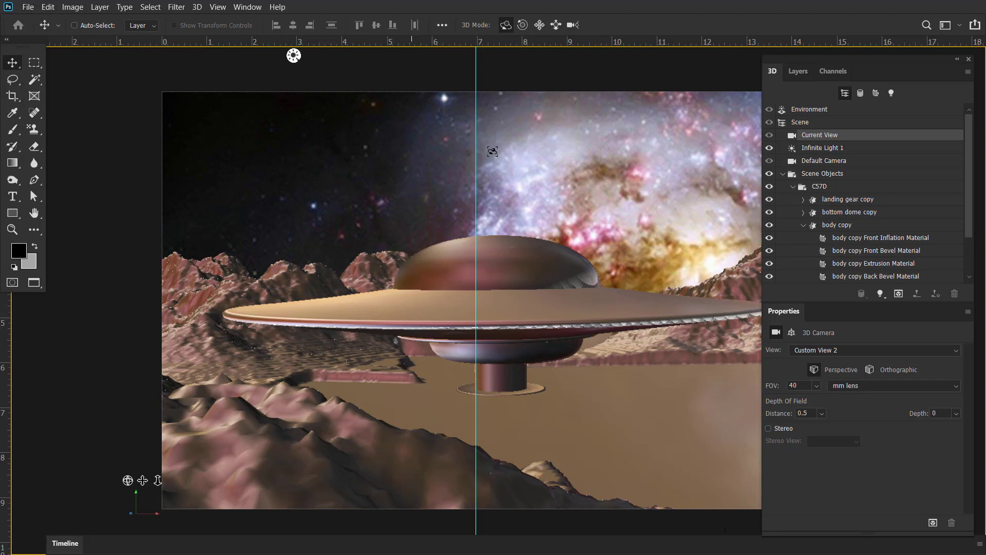
key(alt+Tab)
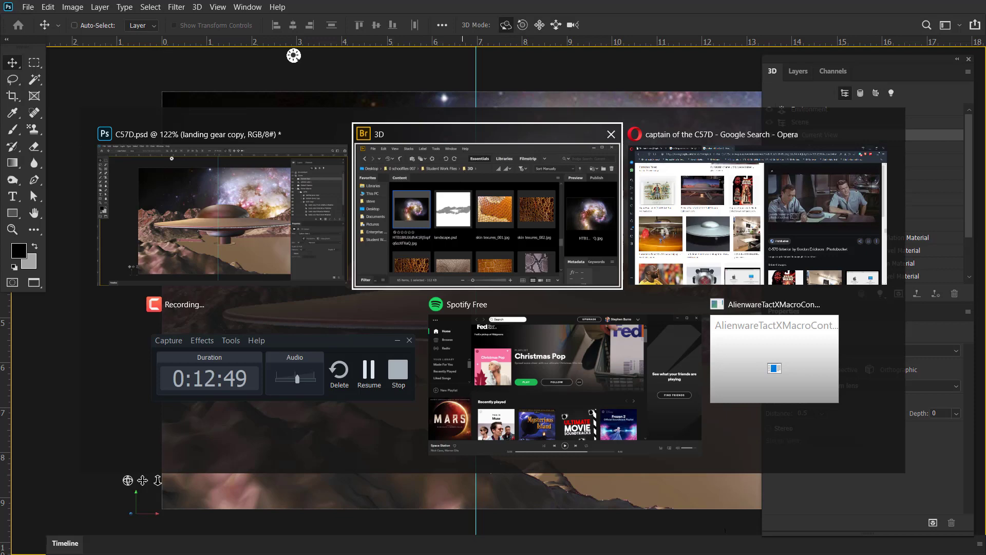
click(278, 186)
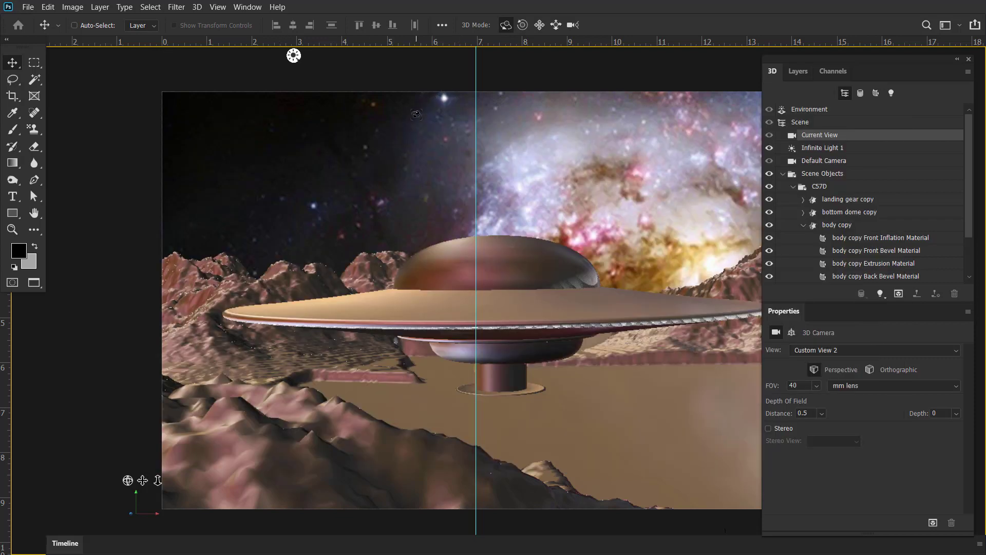
key(f)
key(f)
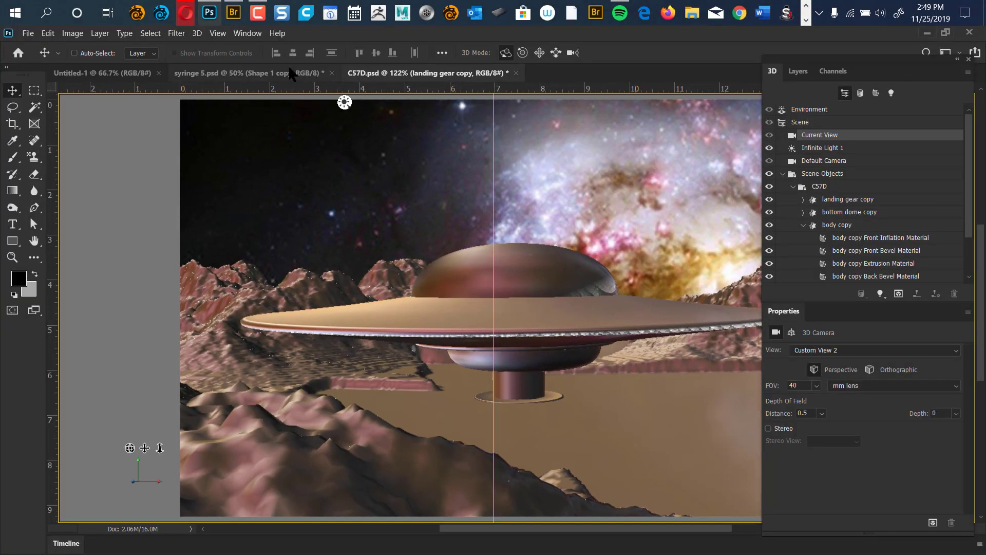
click(288, 74)
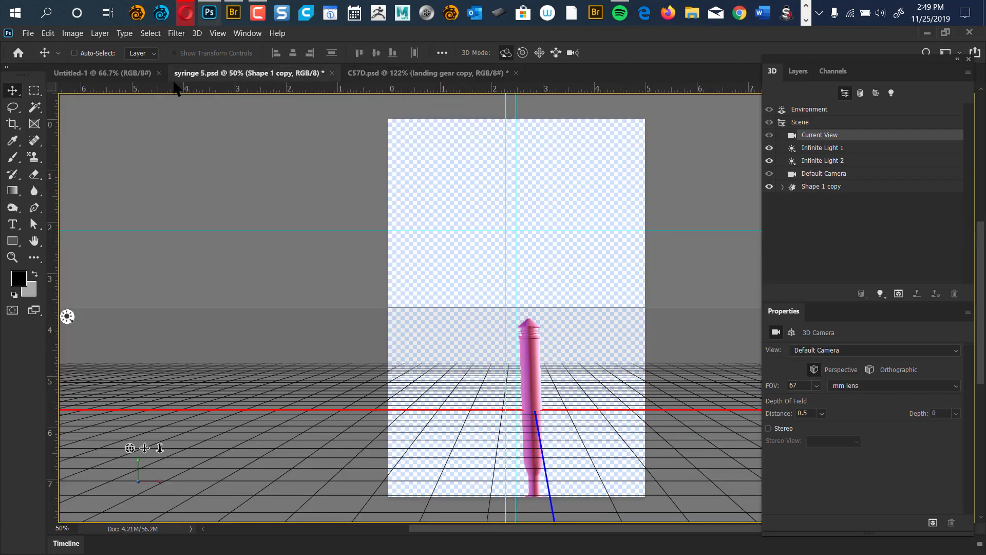
click(126, 73)
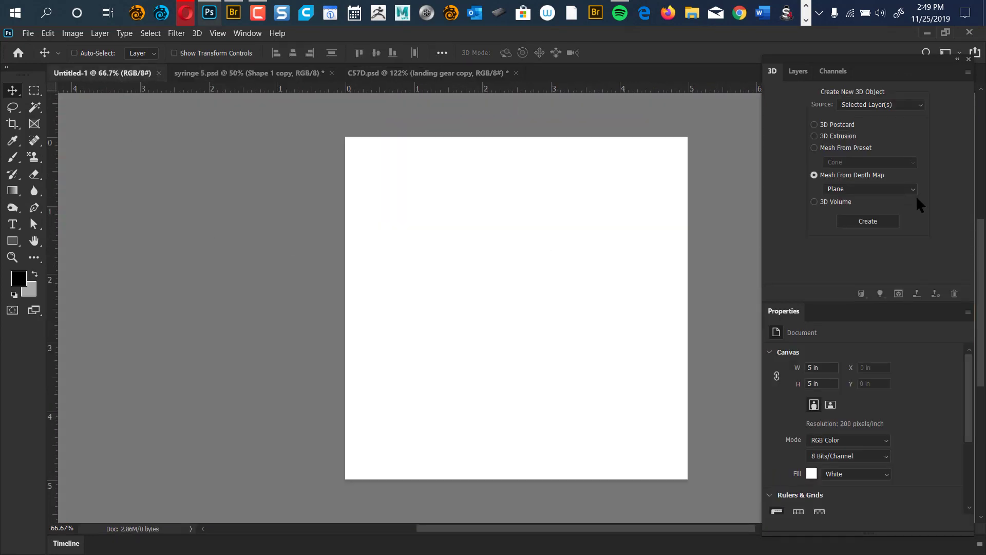
Step: Draw a rounded rectangle shape about 306 × 275 px near the middle of the white canvas
click(799, 73)
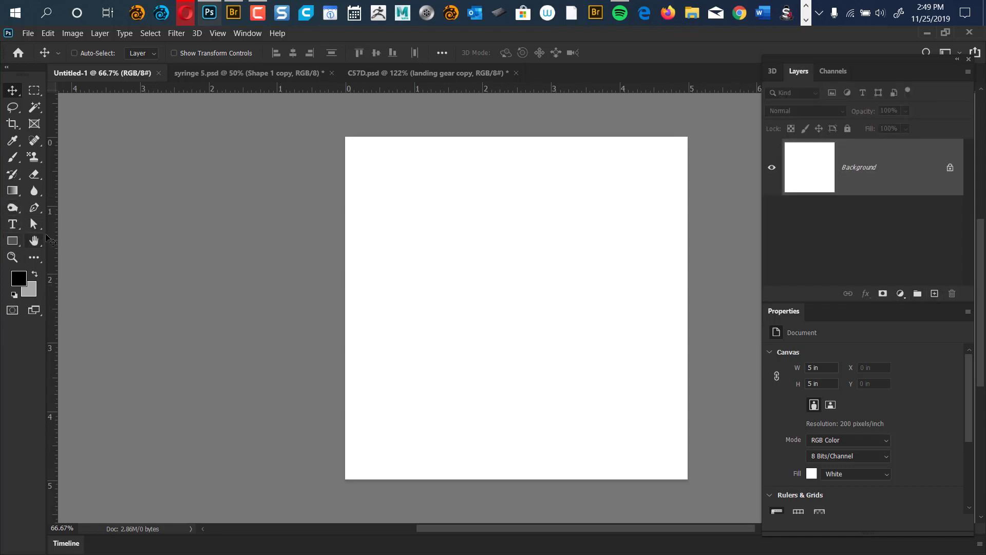
click(12, 241)
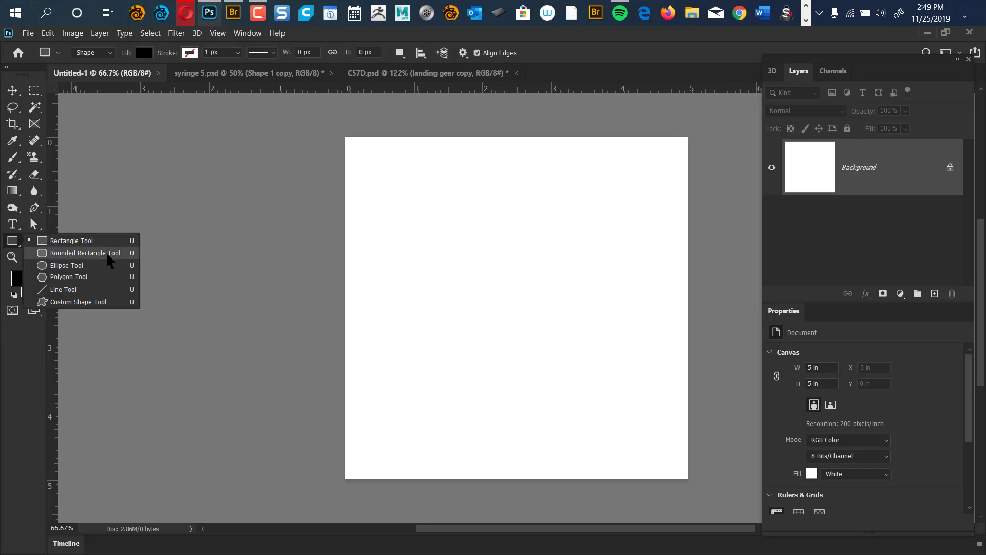
click(107, 255)
drag(457, 249, 563, 343)
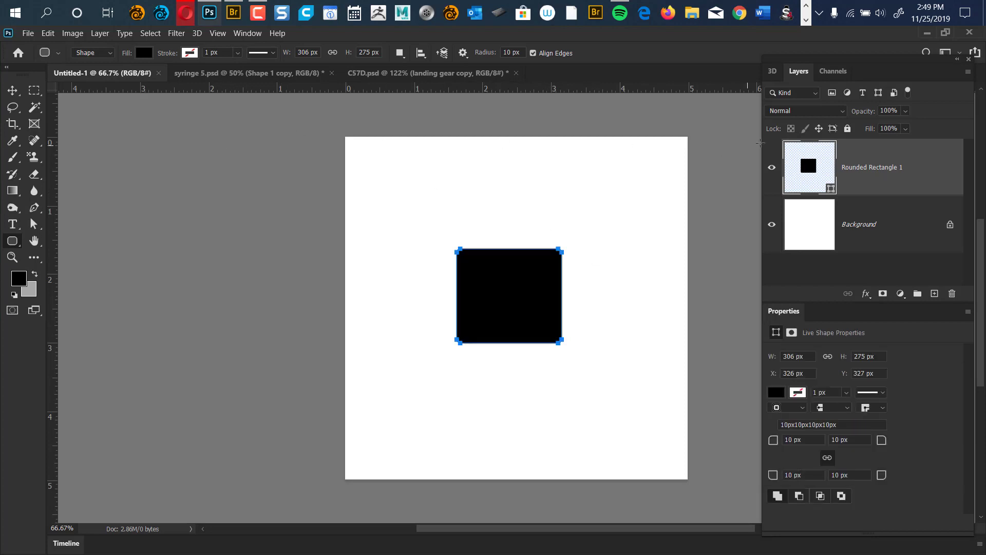
Step: Fill the rounded rectangle with mid gray and set all four corner radii to 65 px
double_click(808, 167)
click(629, 237)
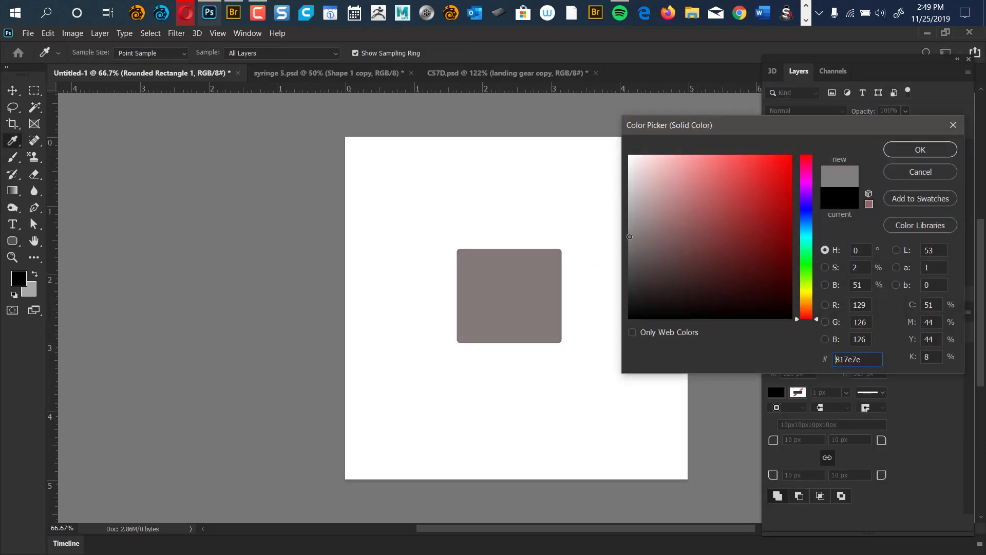
click(909, 150)
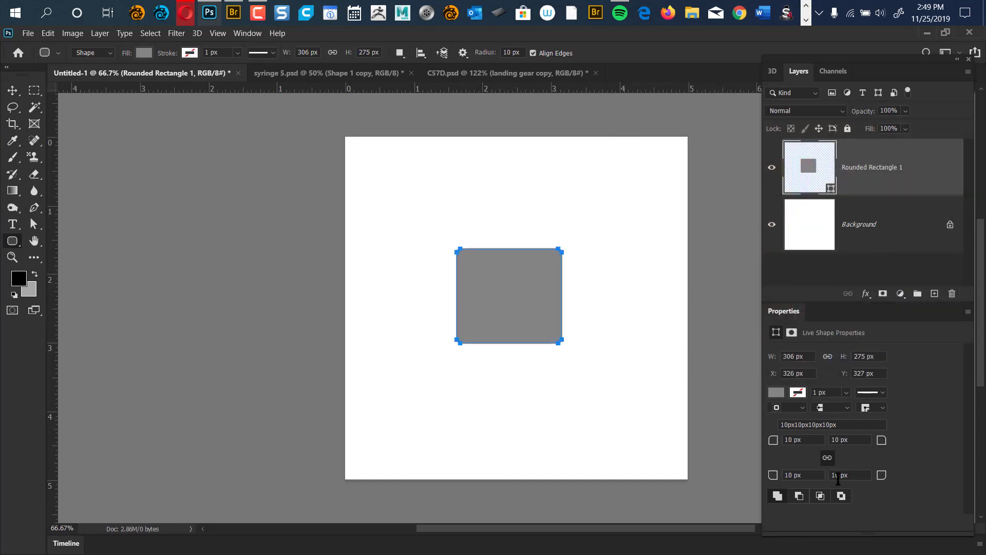
drag(882, 440, 917, 439)
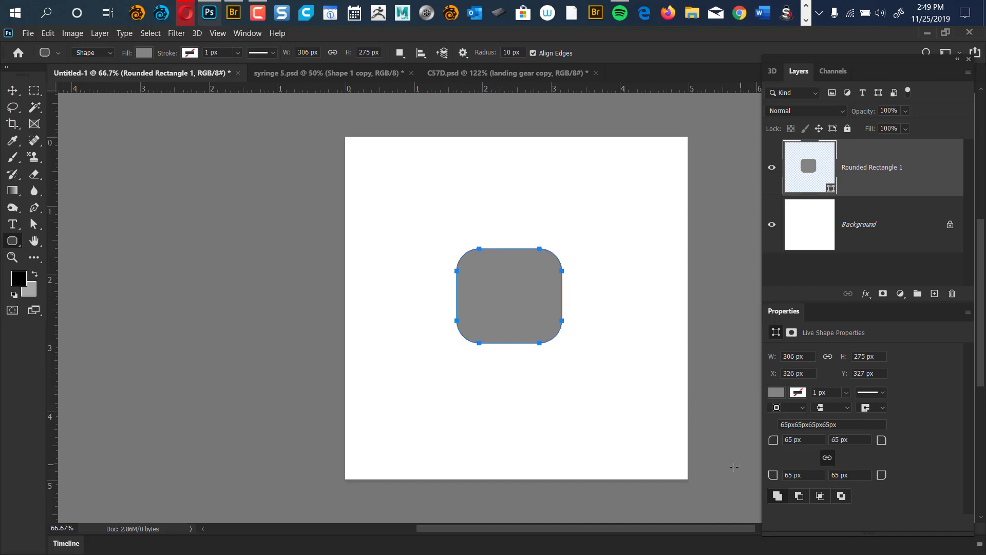
Step: Create a 3D extrusion from the rounded rectangle shape layer
click(772, 72)
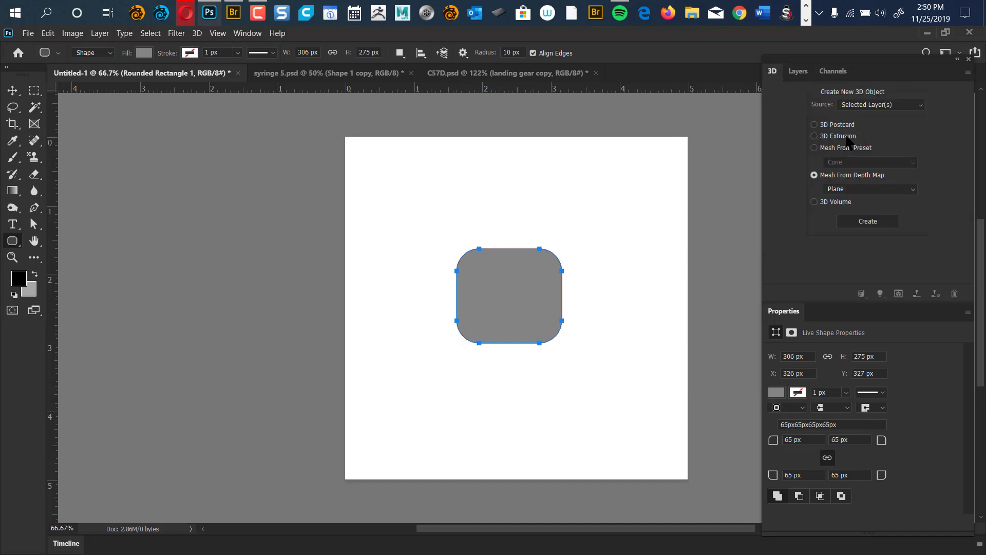
click(847, 136)
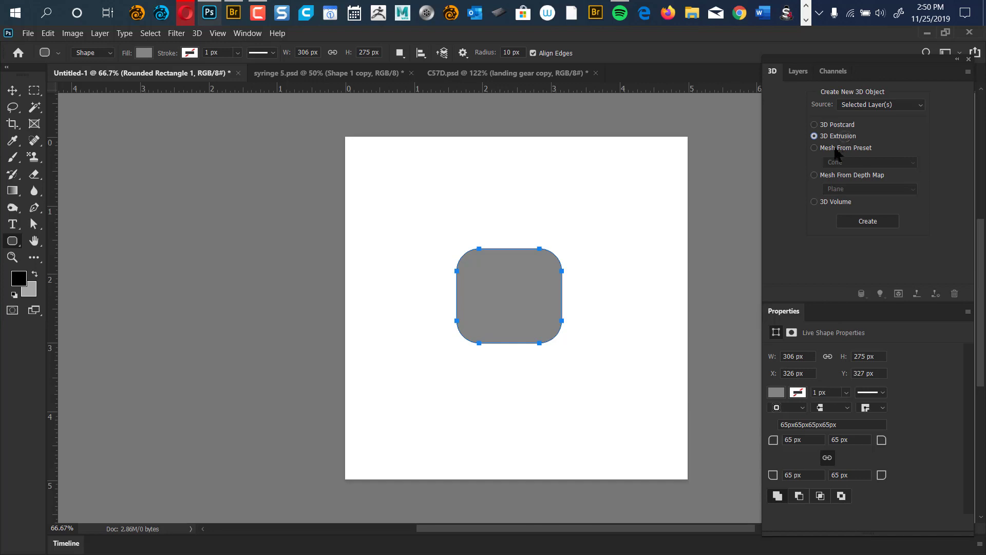
click(863, 224)
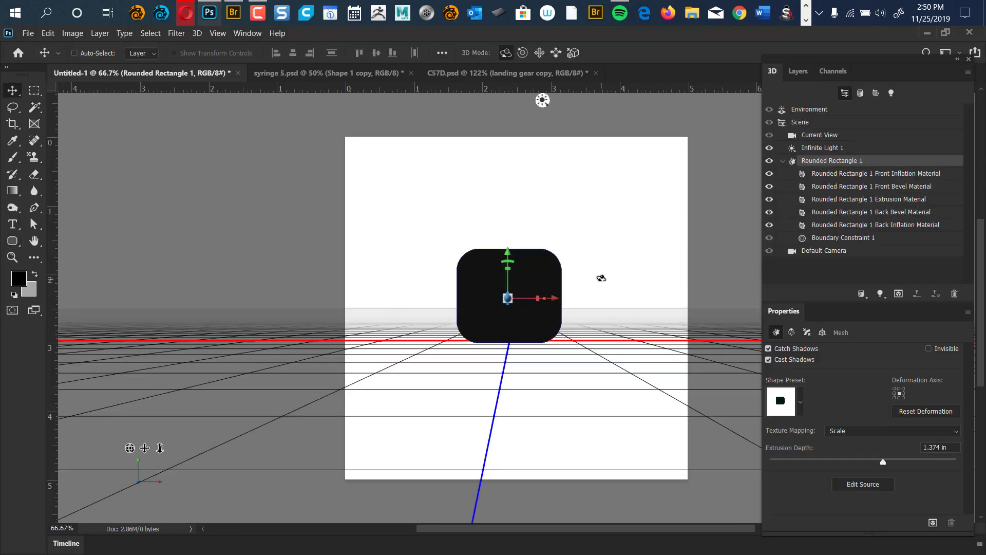
Step: Raise the environment's image-based light intensity to 142% to brighten the extruded rounded rectangle
mouse_move(595, 329)
mouse_down()
mouse_move(526, 425)
mouse_move(607, 334)
mouse_move(618, 355)
mouse_move(591, 280)
mouse_move(590, 333)
mouse_up()
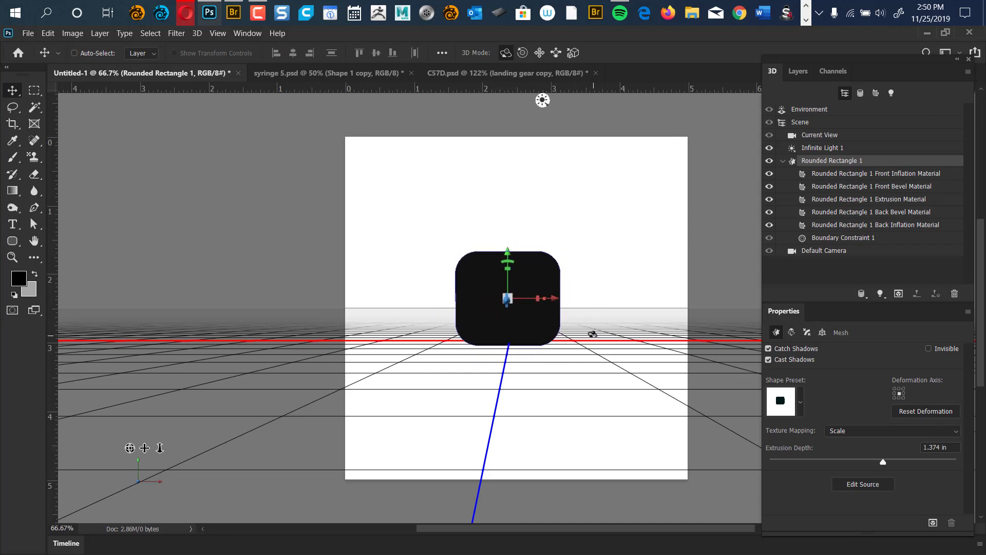
click(586, 370)
drag(588, 370, 615, 324)
click(824, 138)
click(810, 109)
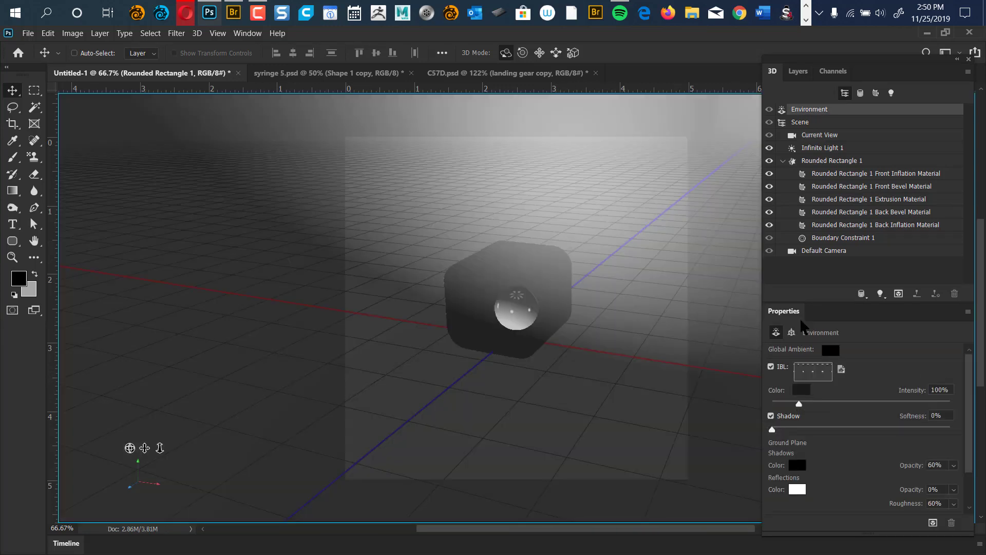
drag(799, 403, 807, 404)
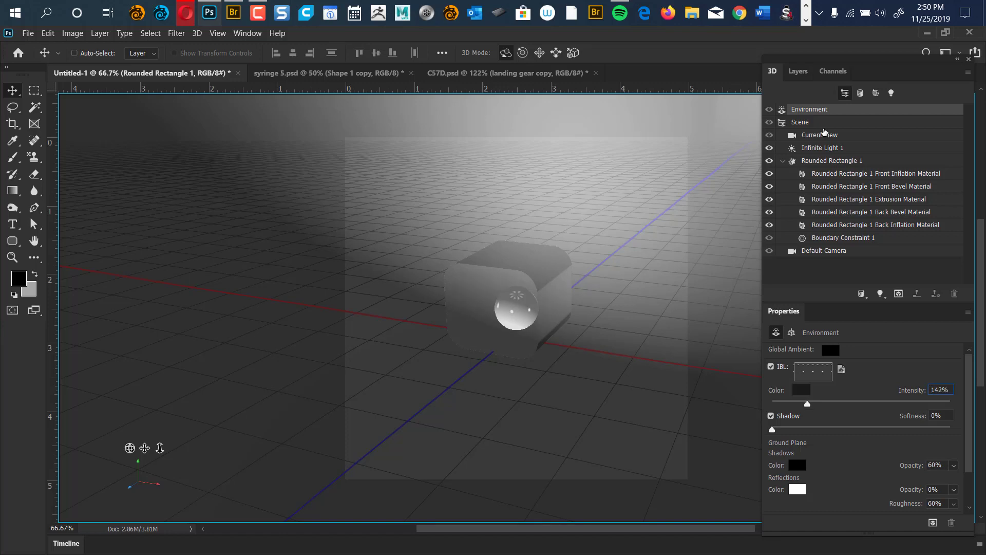
click(817, 122)
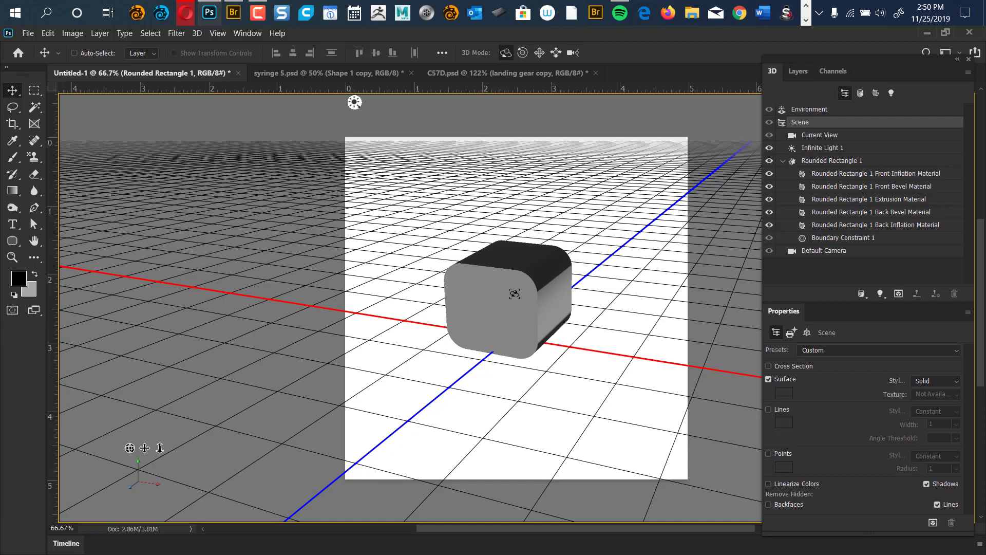
Step: Try the curled-loop shape preset on the Rounded Rectangle 1 mesh, and replace it with the box-like preset beside it
click(514, 294)
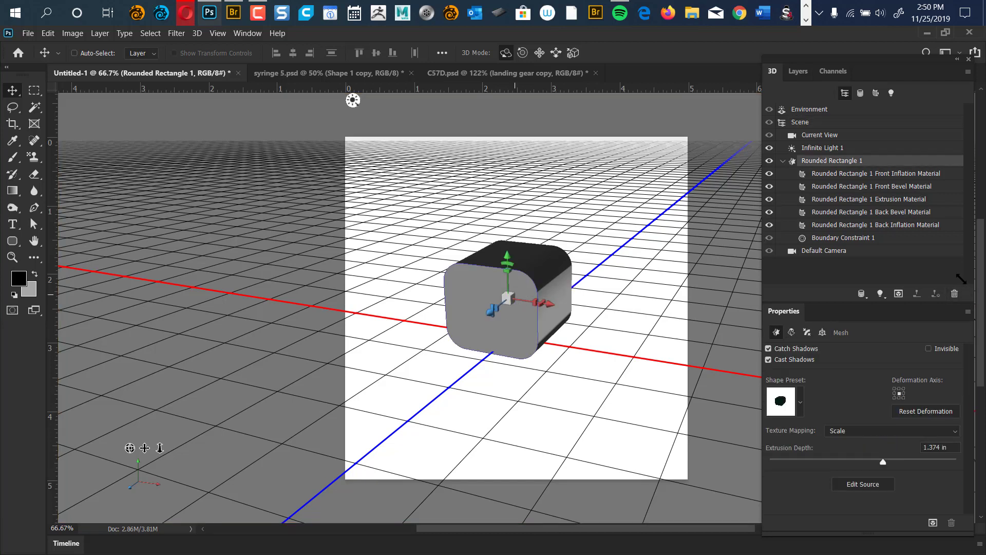
drag(960, 279, 960, 242)
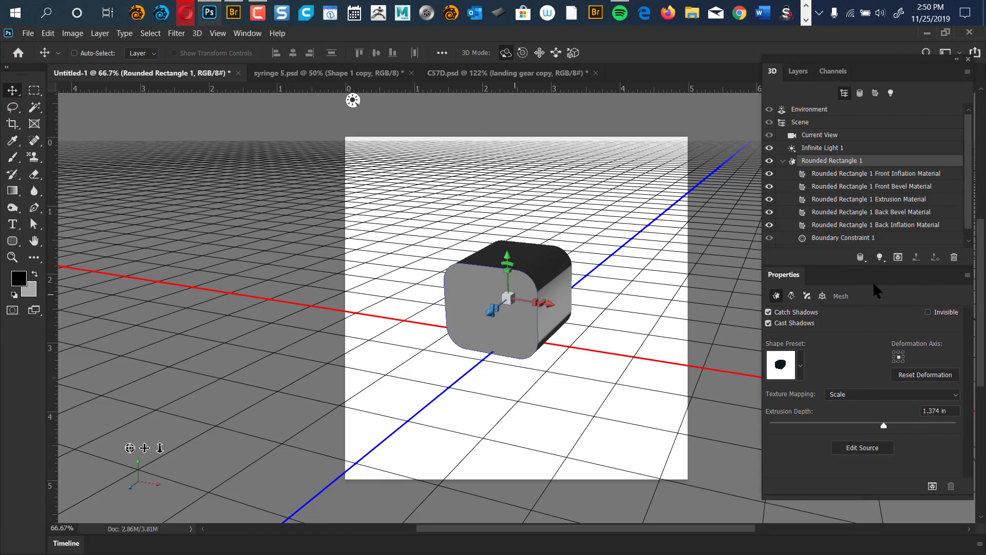
click(800, 365)
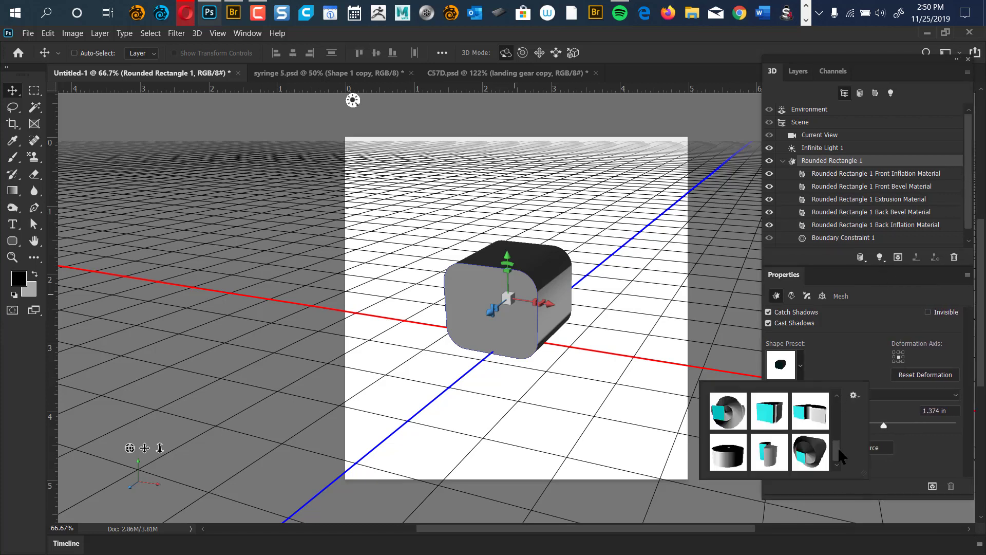
click(728, 411)
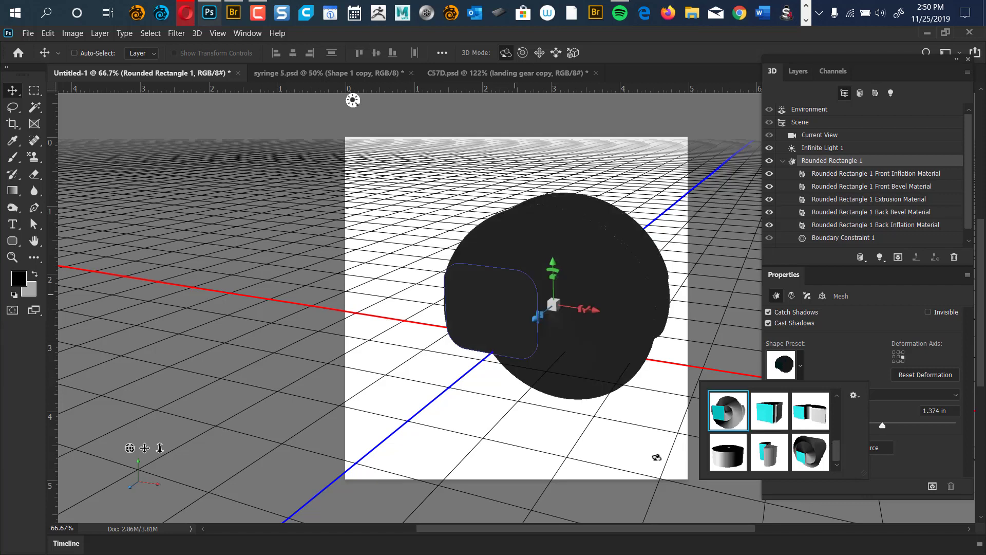
click(769, 410)
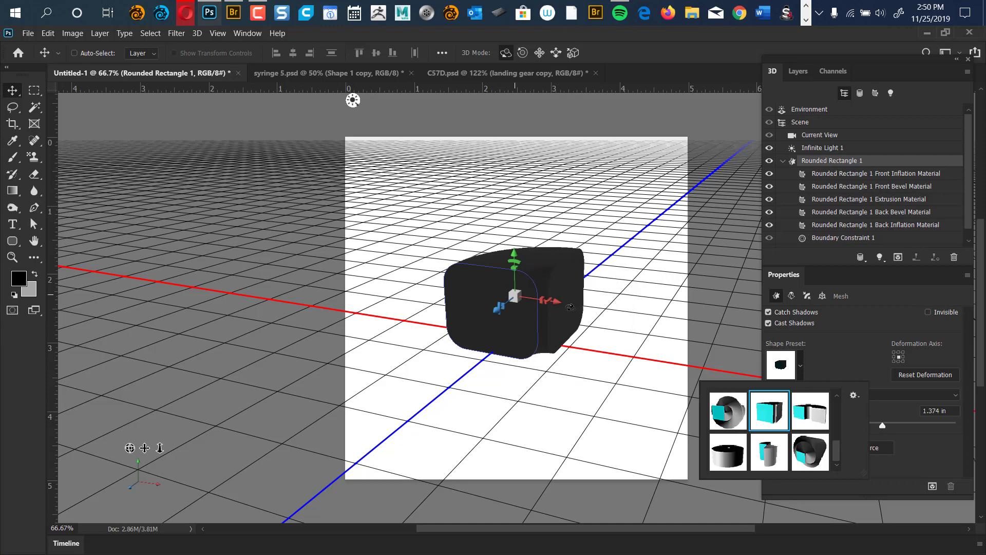
Step: Set the environment's image-based light intensity to 224%
click(478, 405)
drag(469, 414, 759, 195)
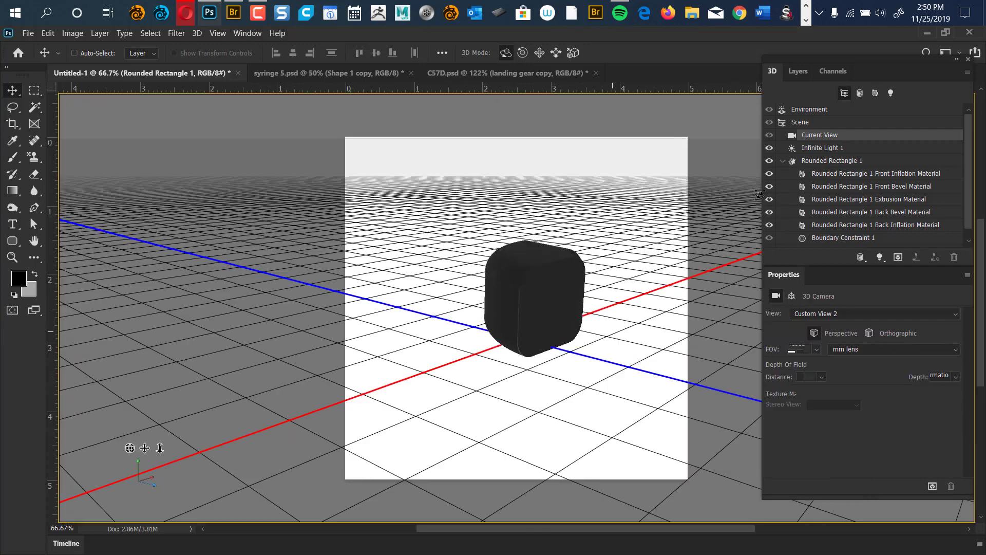
click(809, 112)
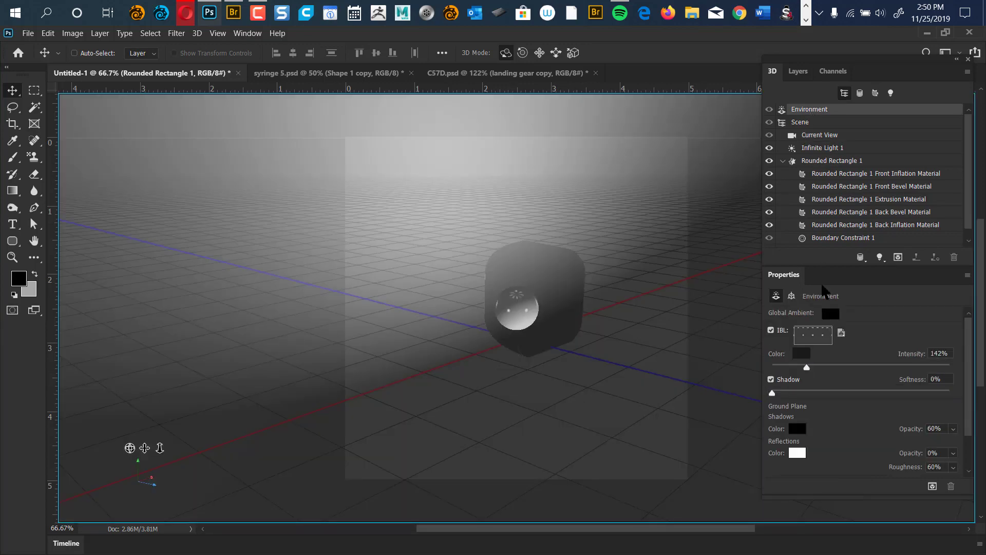
drag(806, 367, 829, 368)
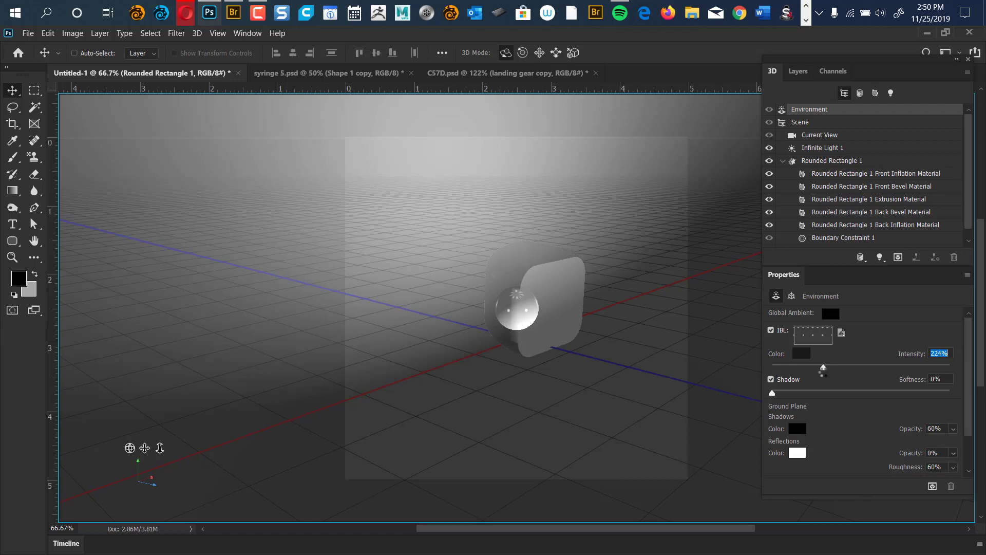
click(820, 135)
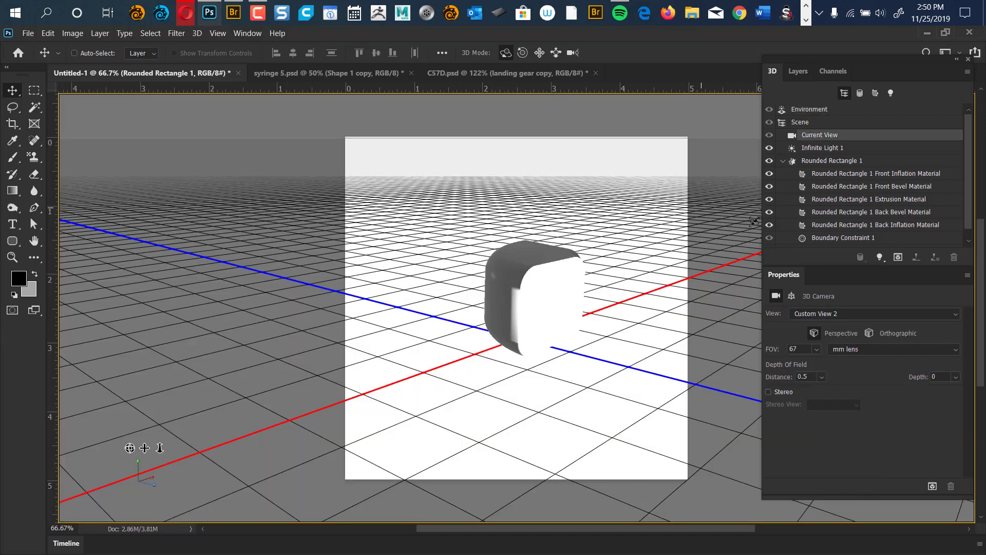
Step: Try the Bend Center and Coil shape presets on the Rounded Rectangle 1 mesh, and replace them with the sideways-bend preset
click(830, 161)
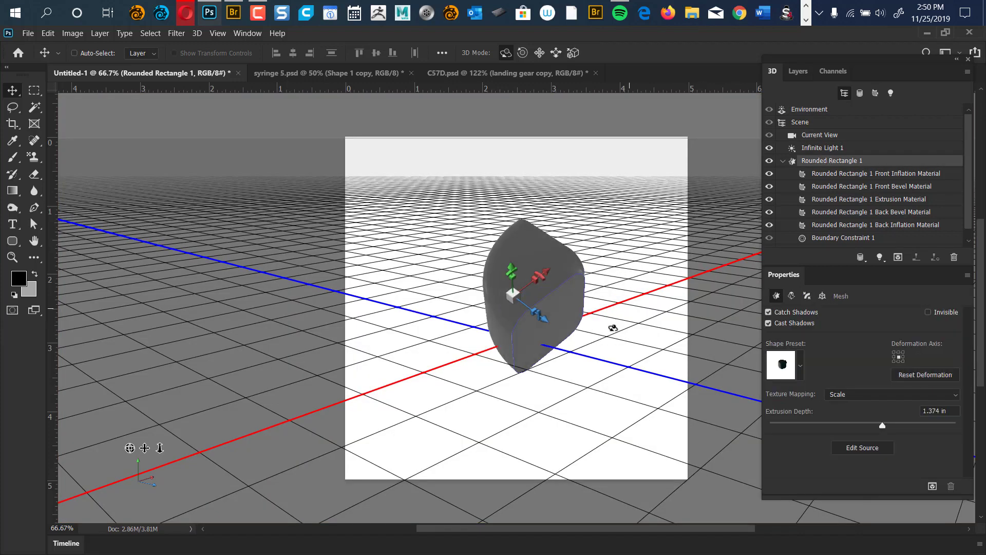
drag(618, 231, 570, 323)
click(643, 324)
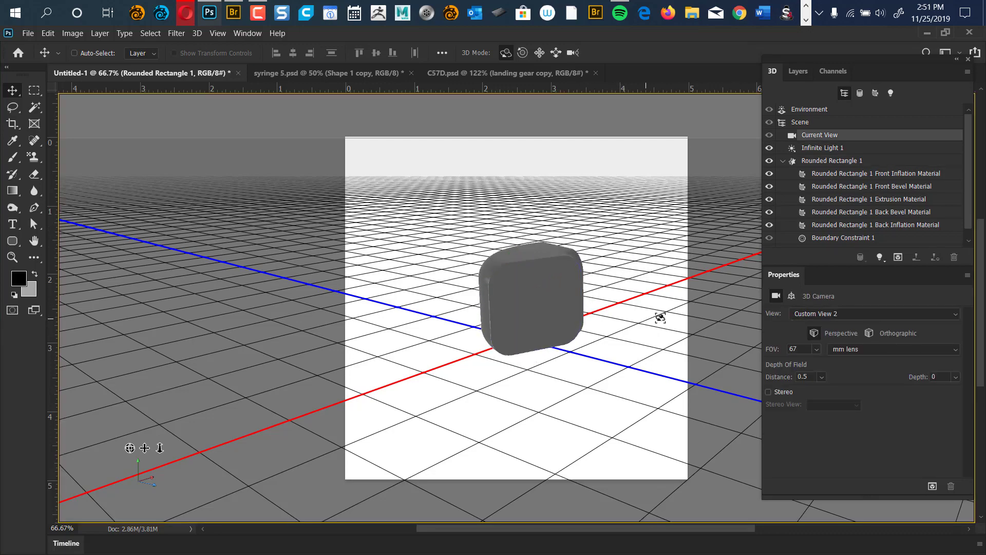
drag(656, 319, 680, 235)
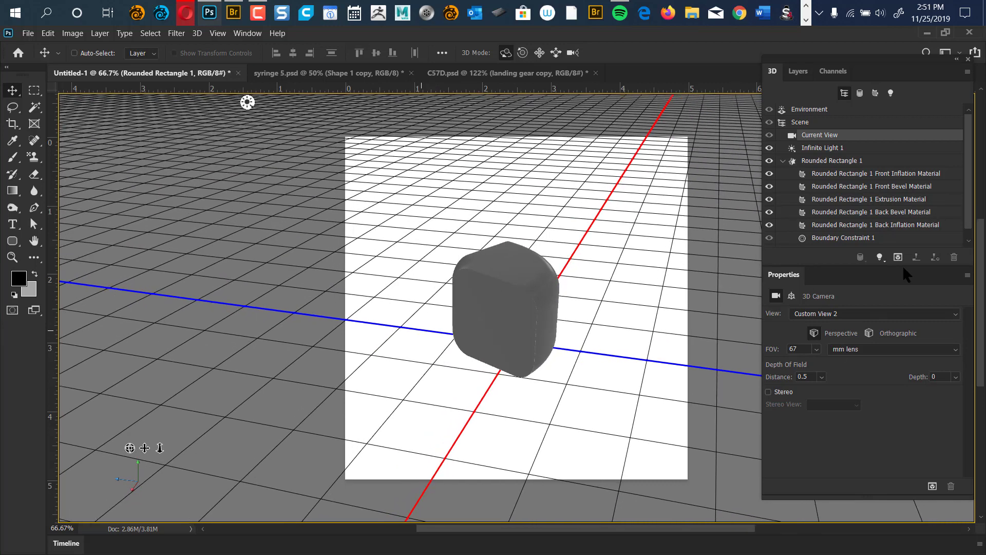
click(830, 161)
click(800, 365)
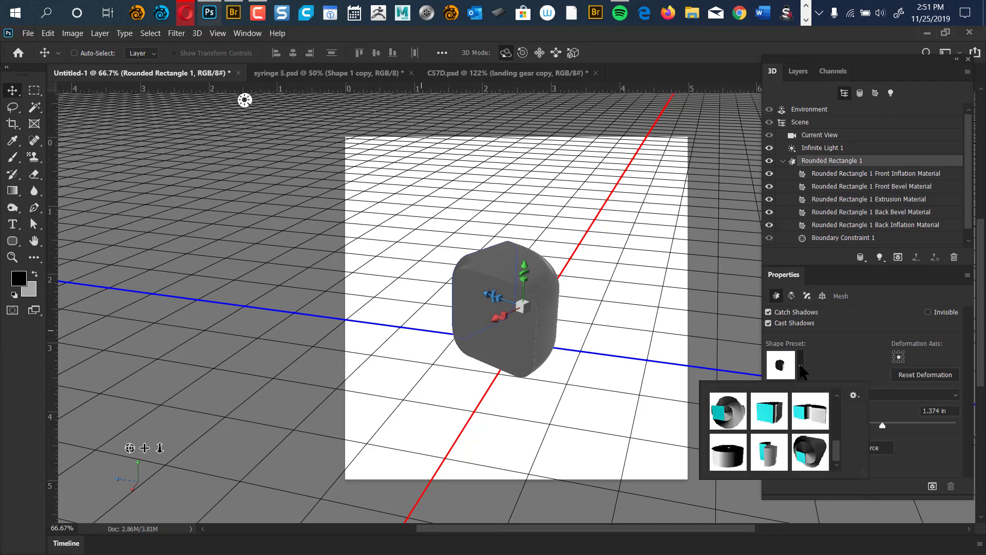
click(785, 456)
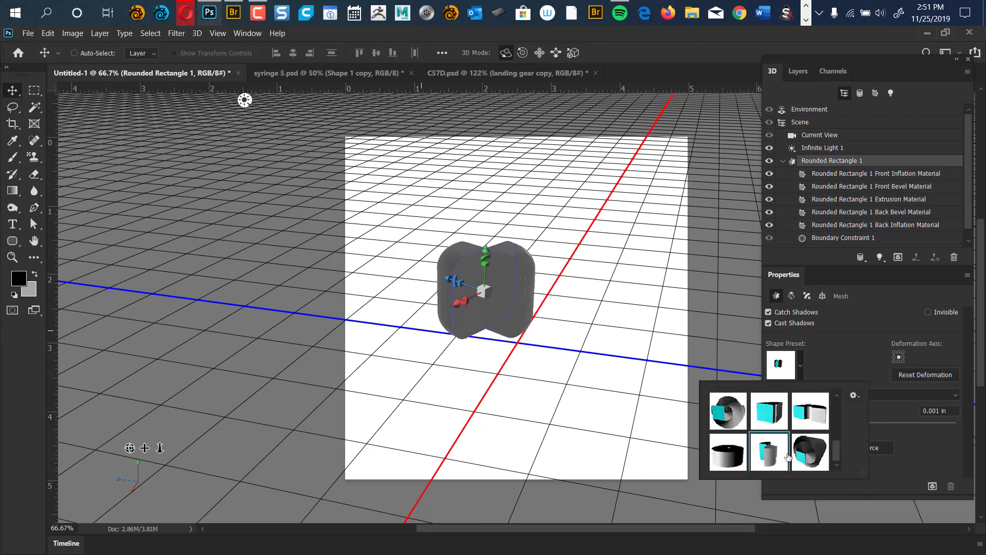
click(817, 452)
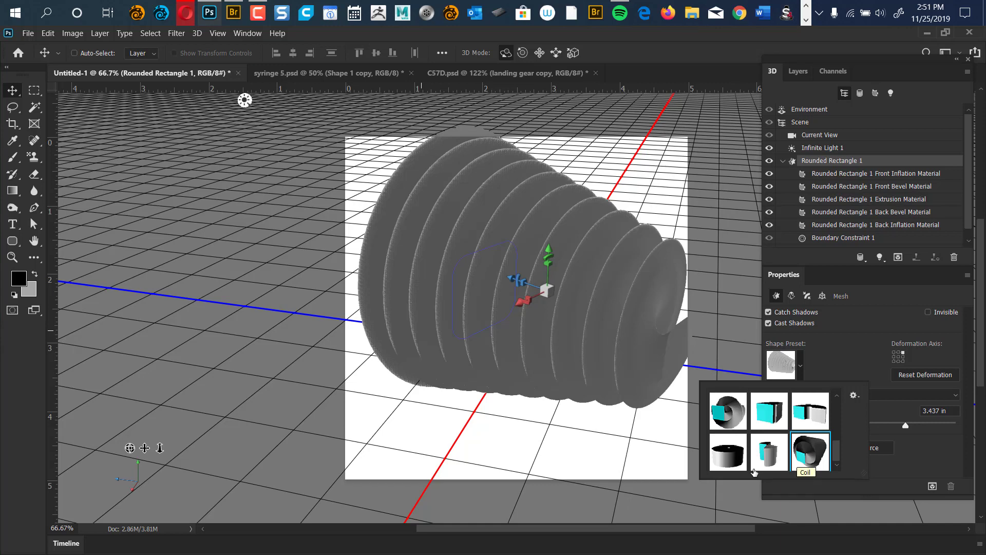
click(812, 420)
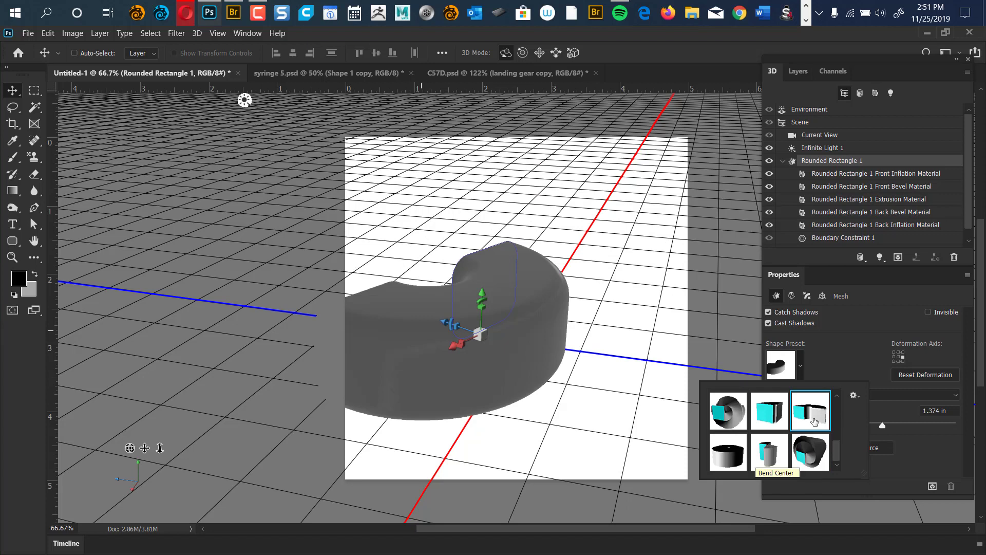
Step: Orbit, pan and slide the Current View camera to examine the bent rounded rectangle from slightly different angles
click(851, 279)
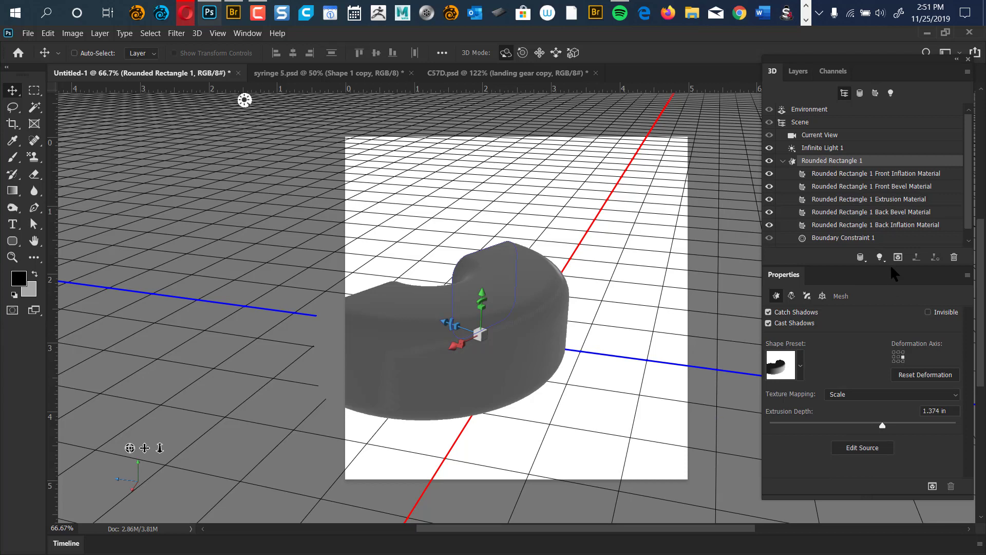
click(872, 200)
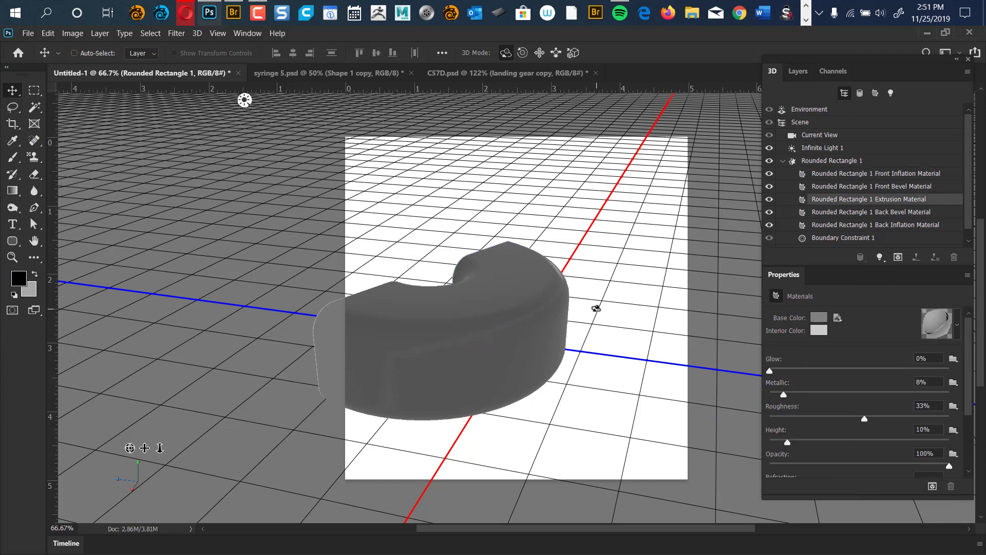
click(819, 134)
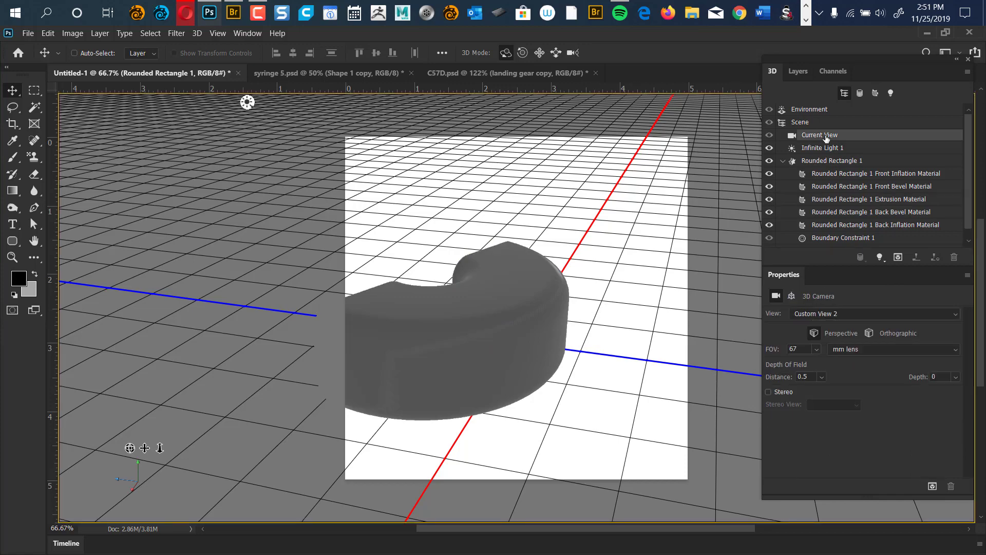
mouse_move(615, 278)
mouse_down()
mouse_move(614, 267)
mouse_move(606, 282)
mouse_up()
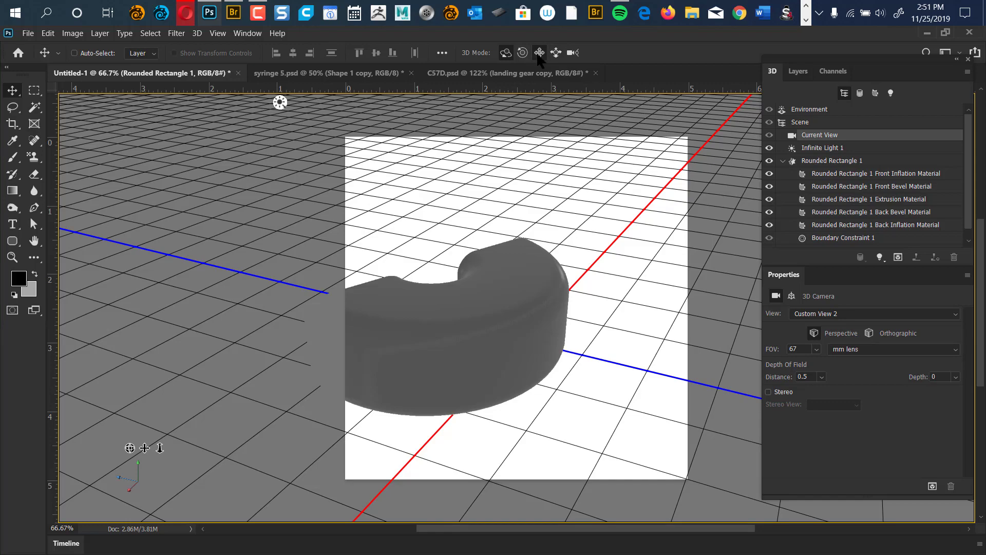
click(540, 53)
drag(451, 225, 545, 212)
click(556, 52)
drag(635, 294, 588, 336)
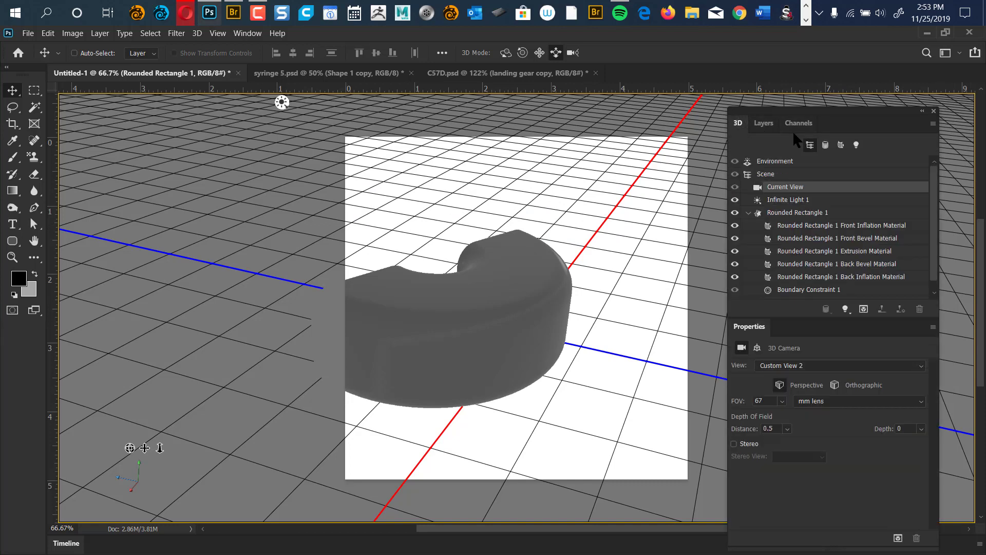
Step: Select the Rounded Rectangle 1 Extrusion Material, and reposition and enlarge the floating 3D settings window to show more material options
click(856, 251)
scroll(933, 240, down, 1)
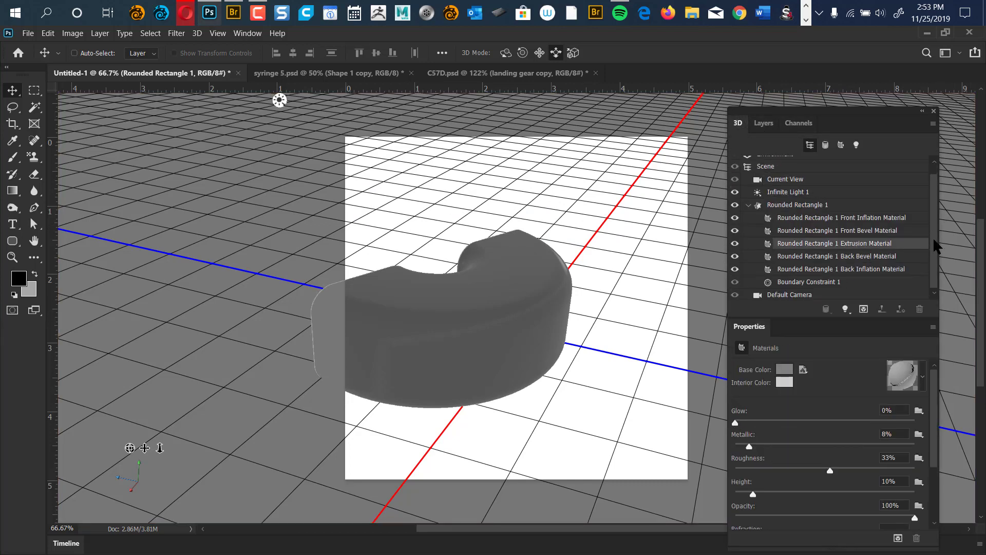
drag(879, 111, 864, 30)
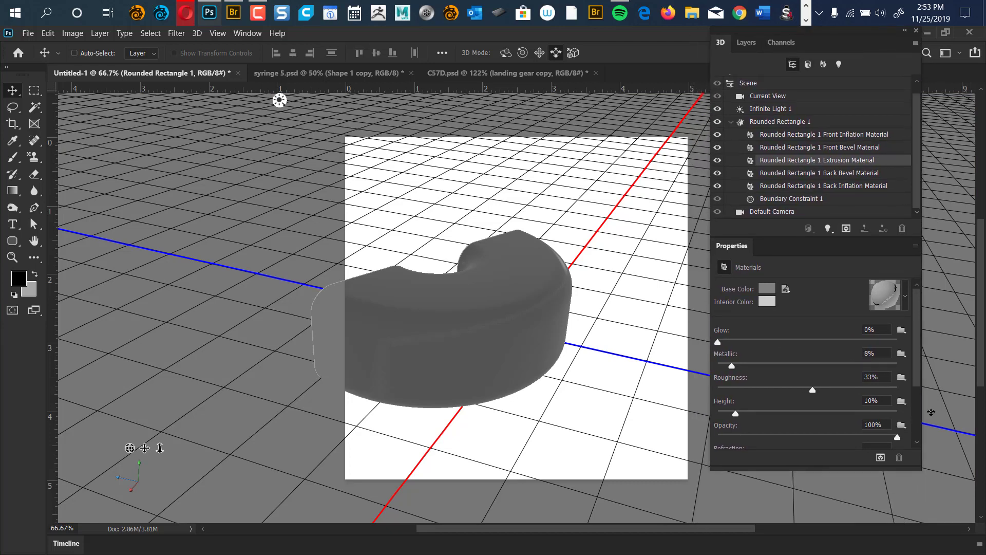
drag(917, 467, 949, 517)
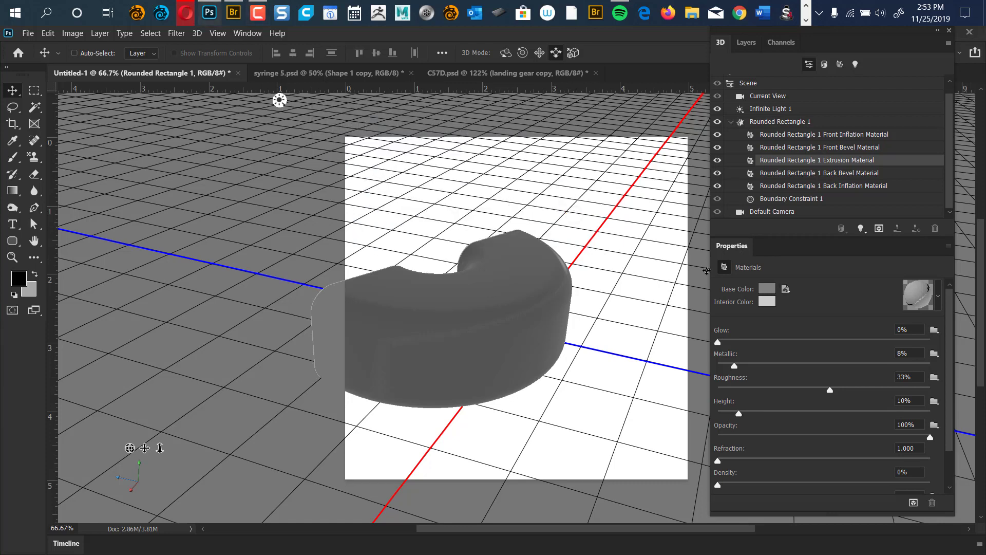
Step: Try the yellow gold, copper-orange and black-and-white checkered material presets on the Rounded Rectangle 1 Extrusion Material
click(939, 295)
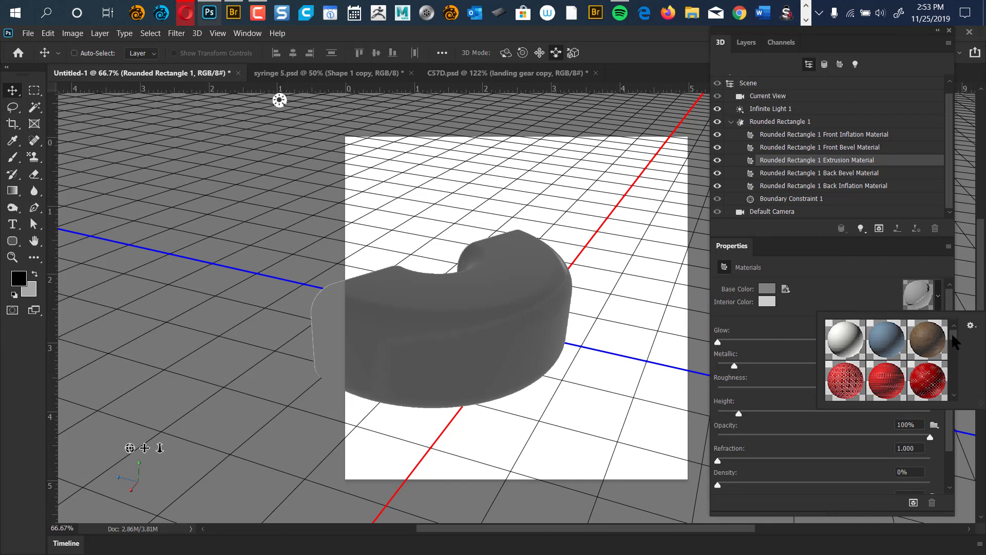
drag(954, 331, 949, 358)
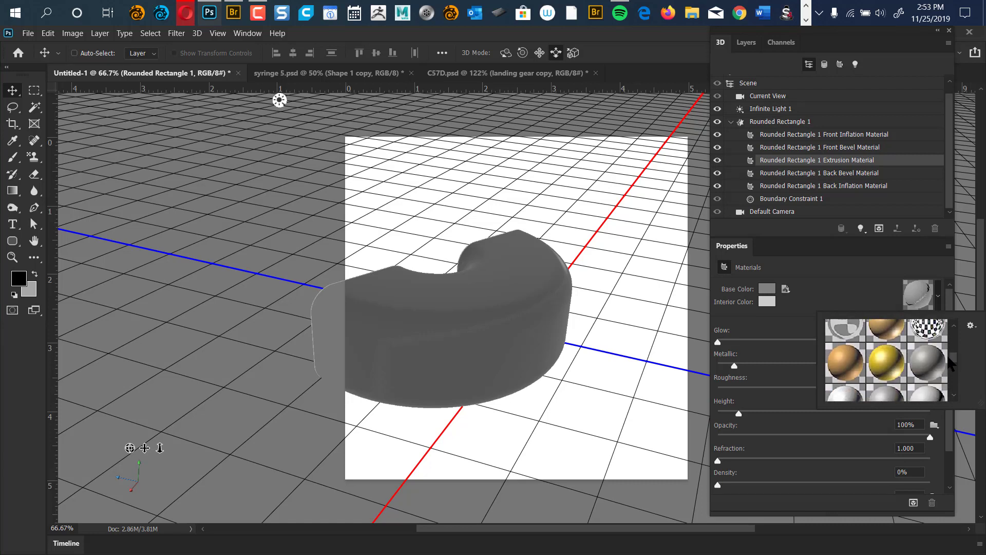
click(884, 360)
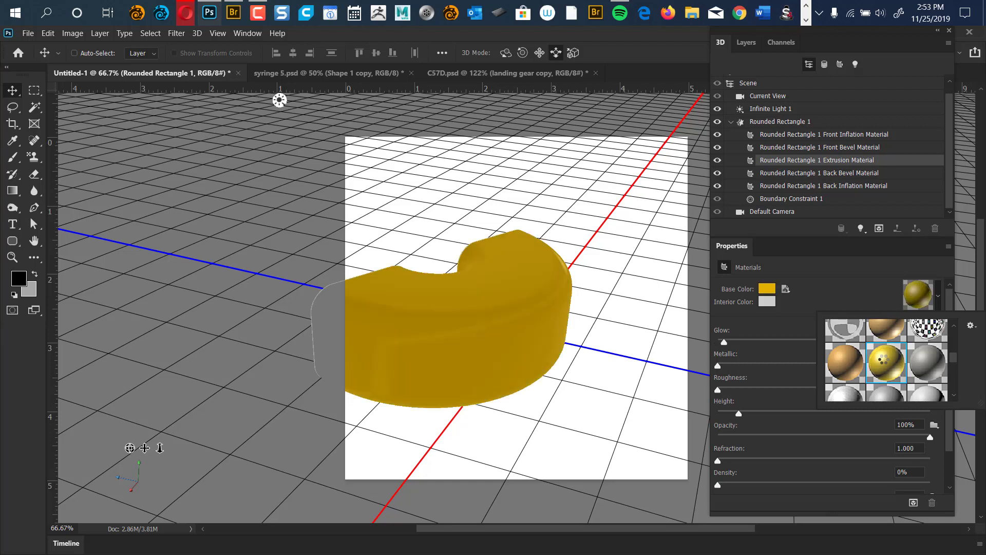
click(845, 362)
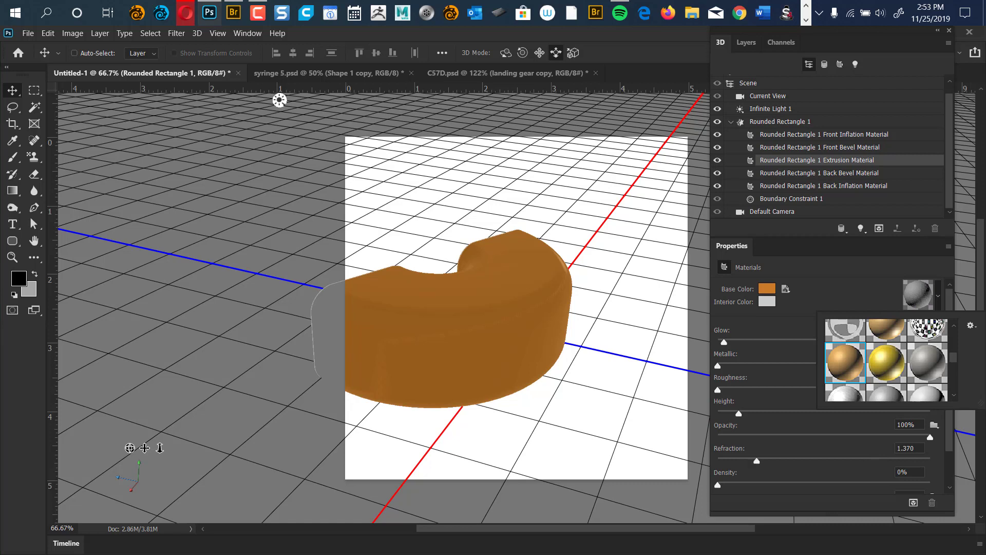
click(927, 329)
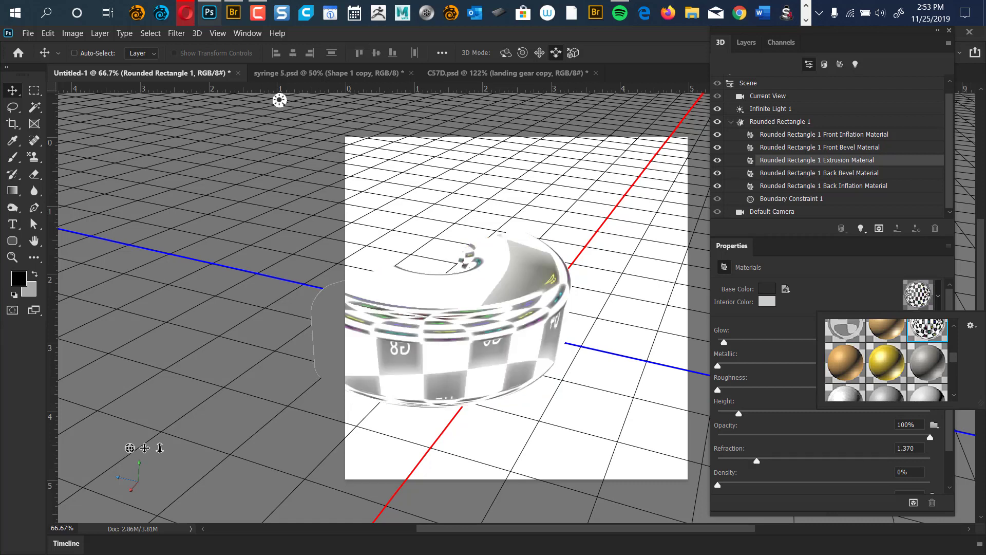
Step: Try the first glossy blue preset on the extrusion material and orbit the camera to see the bent shape's side
drag(951, 355, 948, 375)
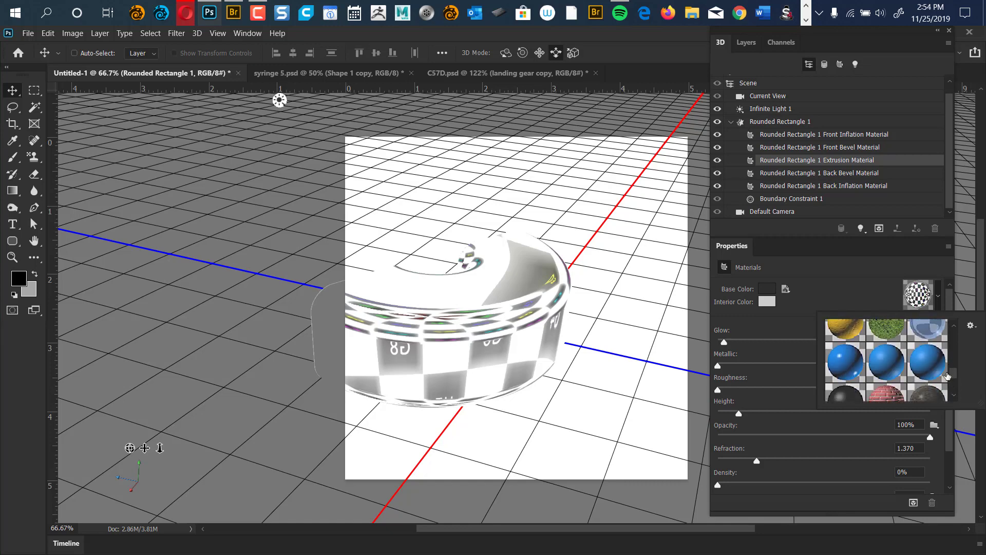
click(845, 366)
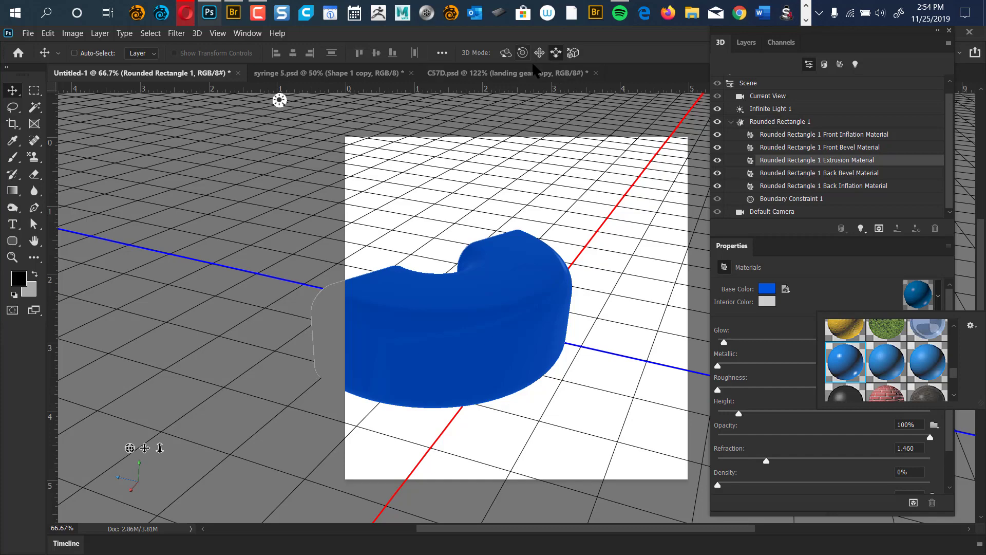
drag(600, 298, 655, 382)
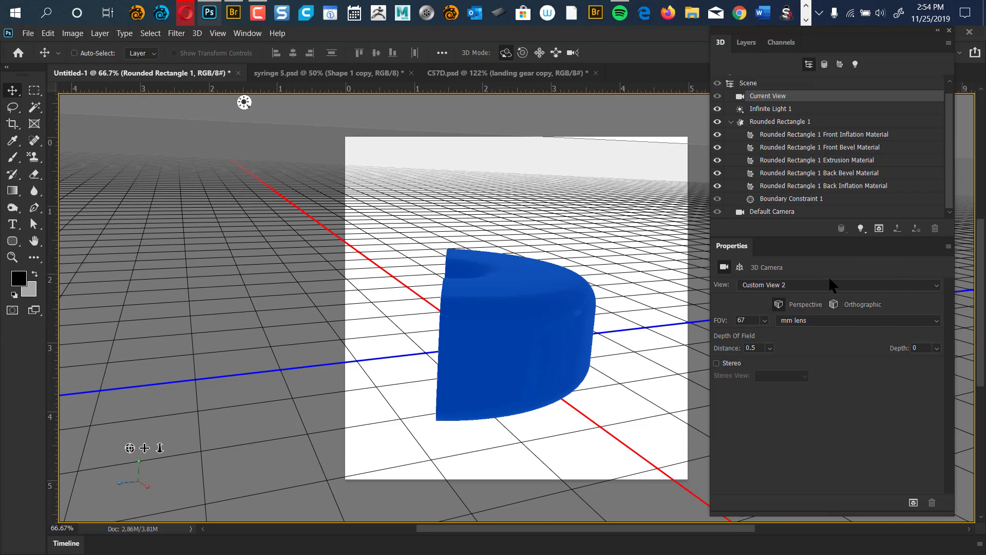
Step: Try the rough tan stone-like preset on the Rounded Rectangle 1 Extrusion Material and orbit the camera around the textured shape
click(786, 161)
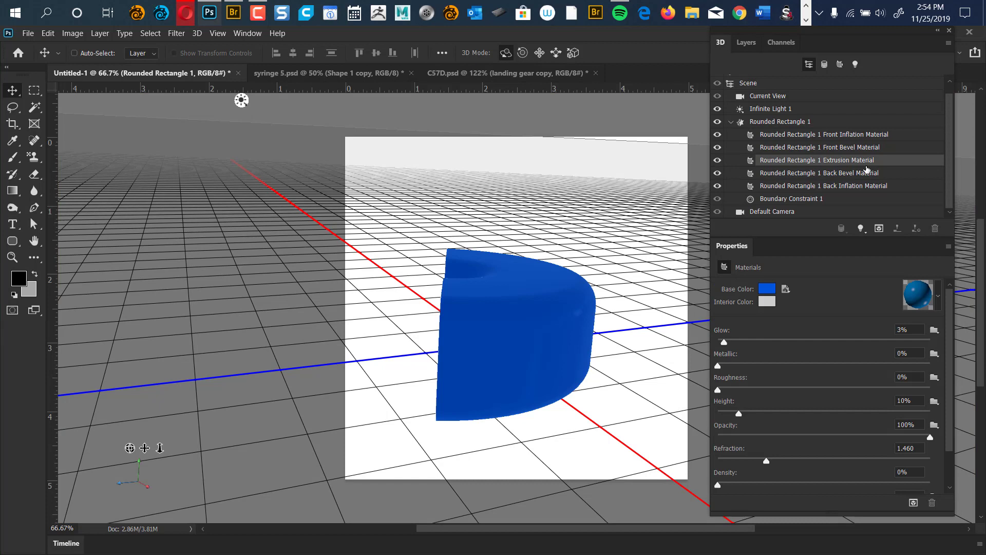
click(939, 297)
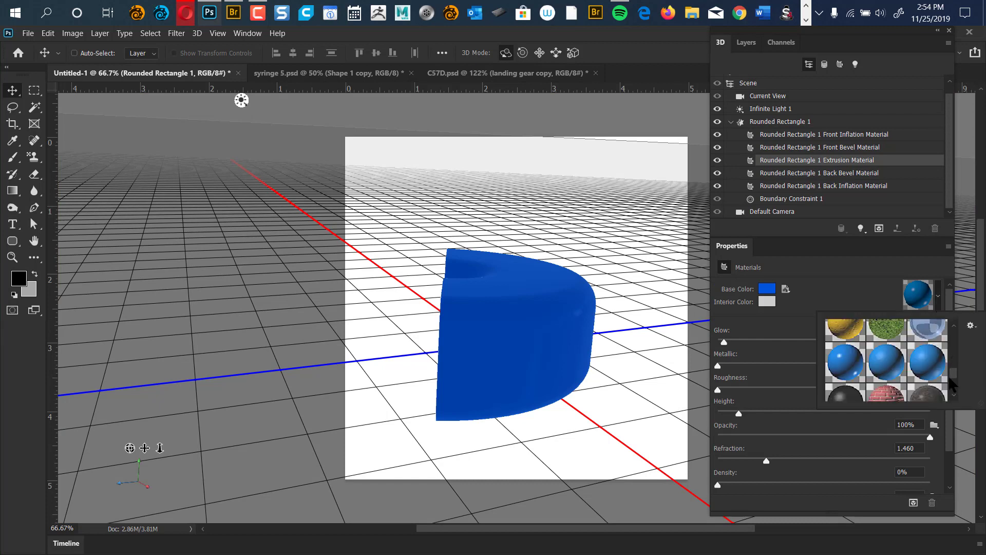
drag(950, 368, 950, 381)
click(886, 378)
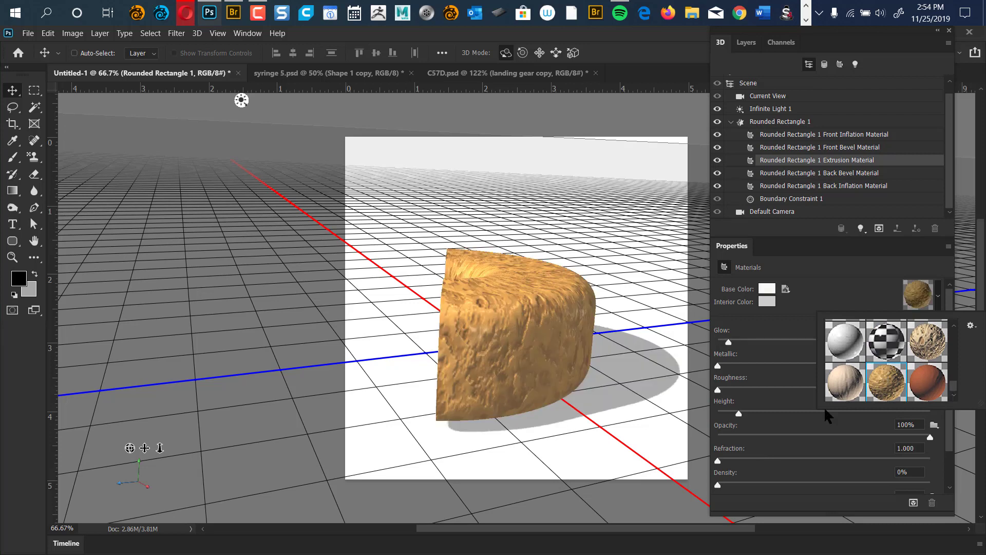
click(614, 335)
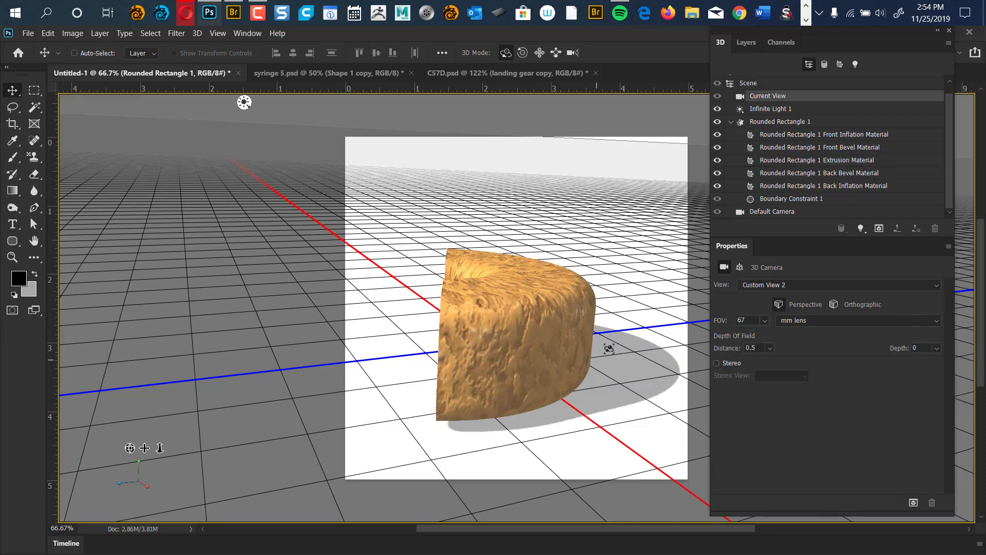
drag(607, 346, 820, 278)
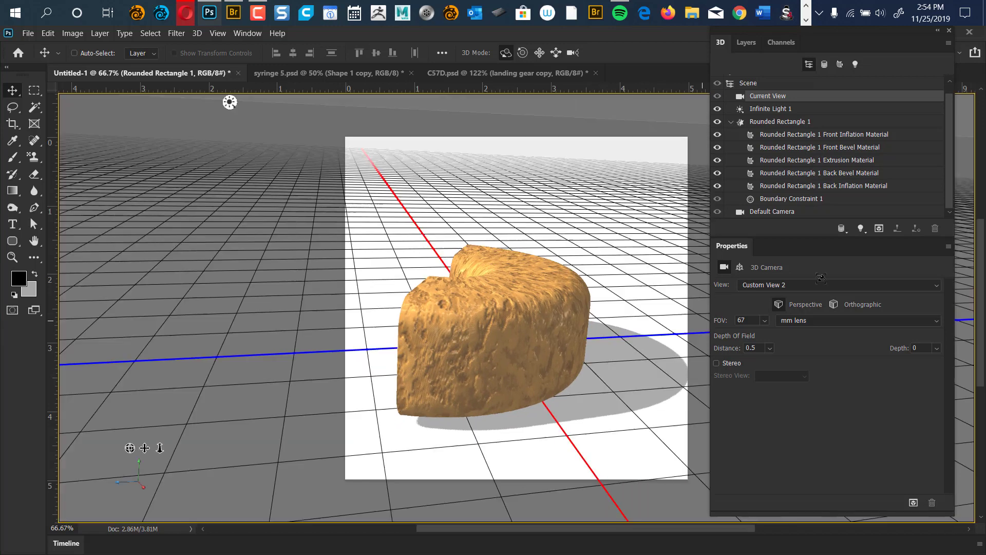
Step: Try the green grass material preset on the Rounded Rectangle 1 Extrusion Material
click(826, 162)
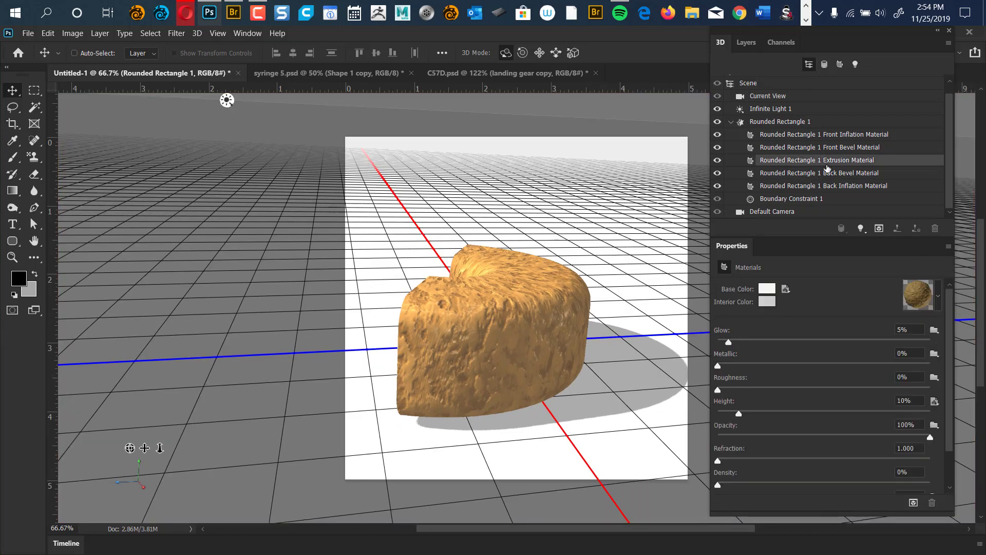
click(938, 295)
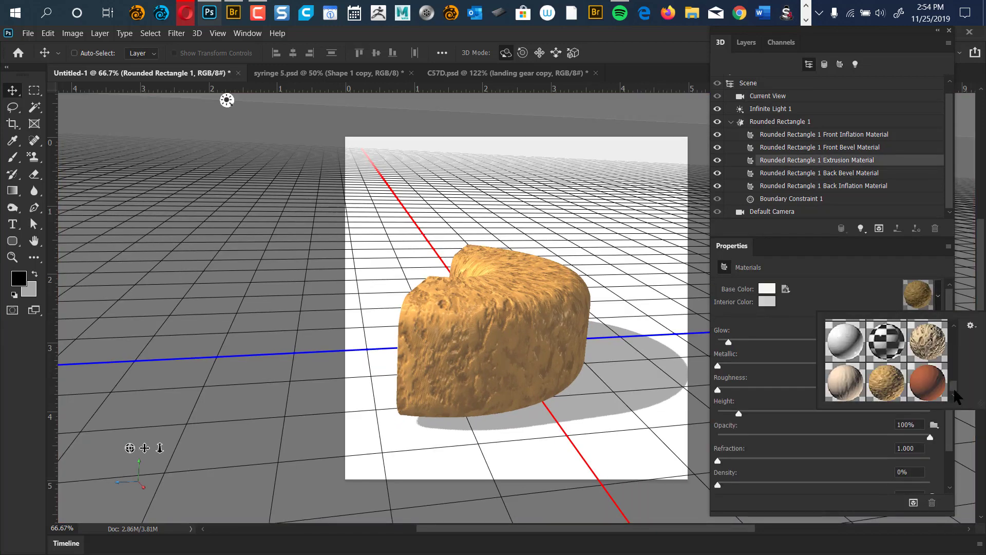
mouse_move(954, 387)
mouse_down()
mouse_move(951, 361)
mouse_move(948, 371)
mouse_up()
click(884, 349)
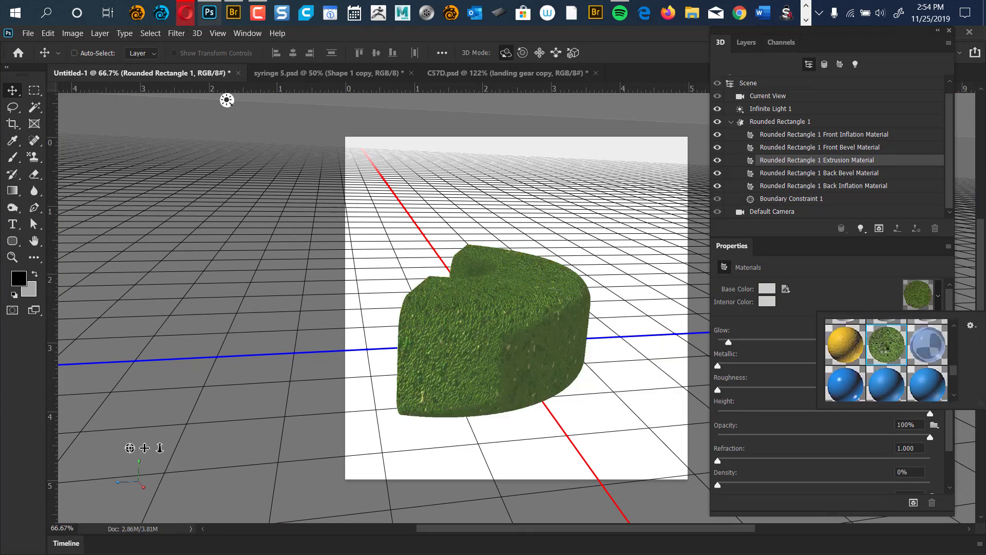
Step: Try the first two patterned red presets on the extrusion material, replace them with the perforated dotted red preset, and orbit around the result
drag(951, 370, 953, 325)
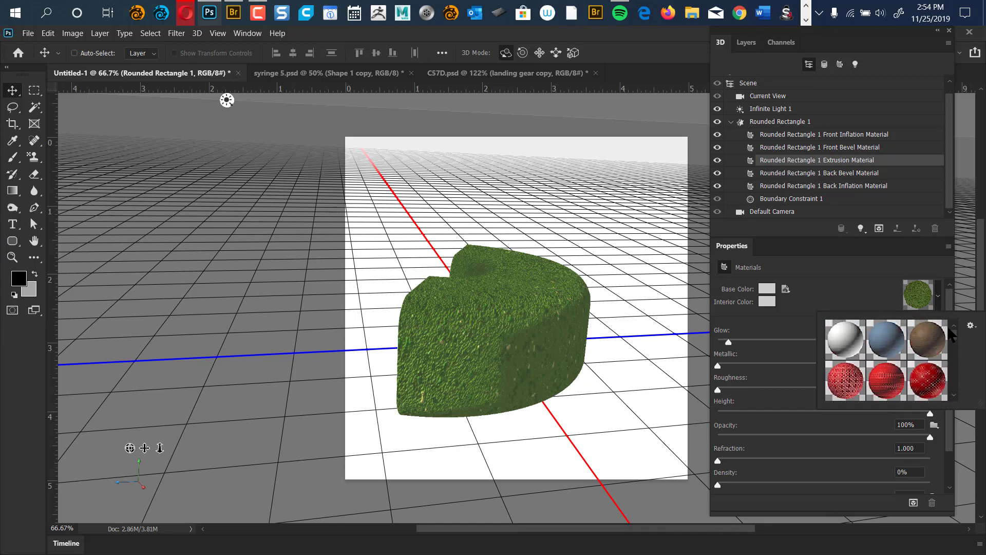
click(948, 333)
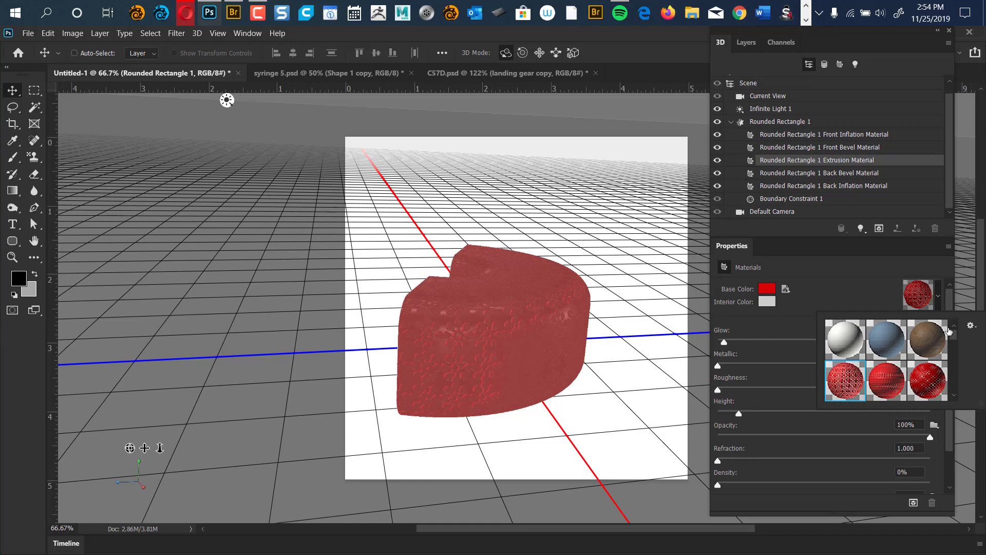
click(891, 380)
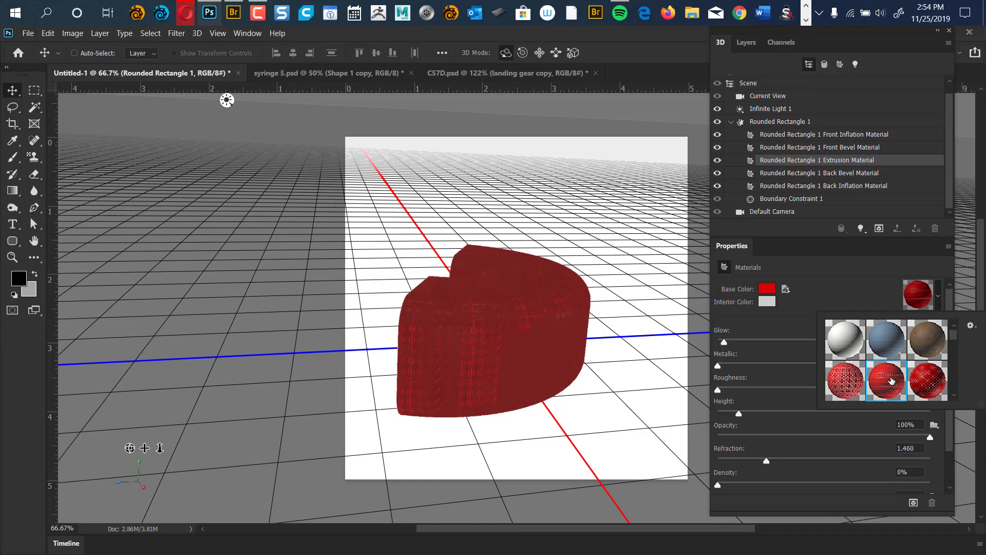
click(927, 380)
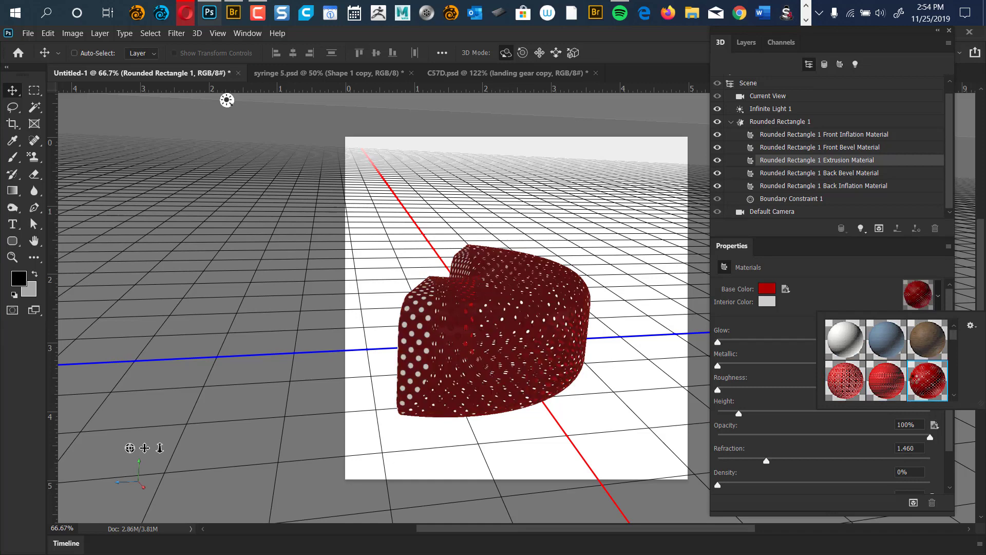
click(564, 412)
click(593, 398)
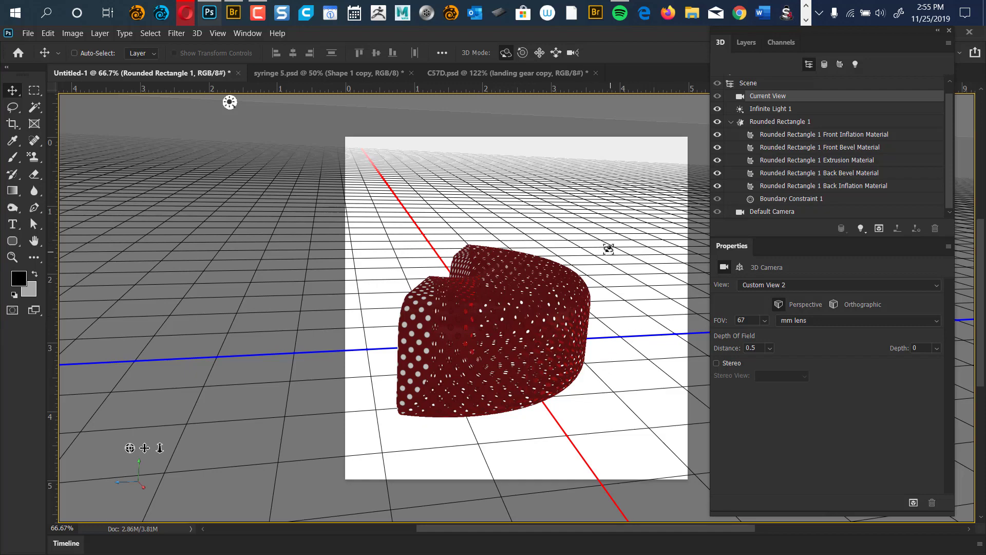
drag(607, 257, 710, 235)
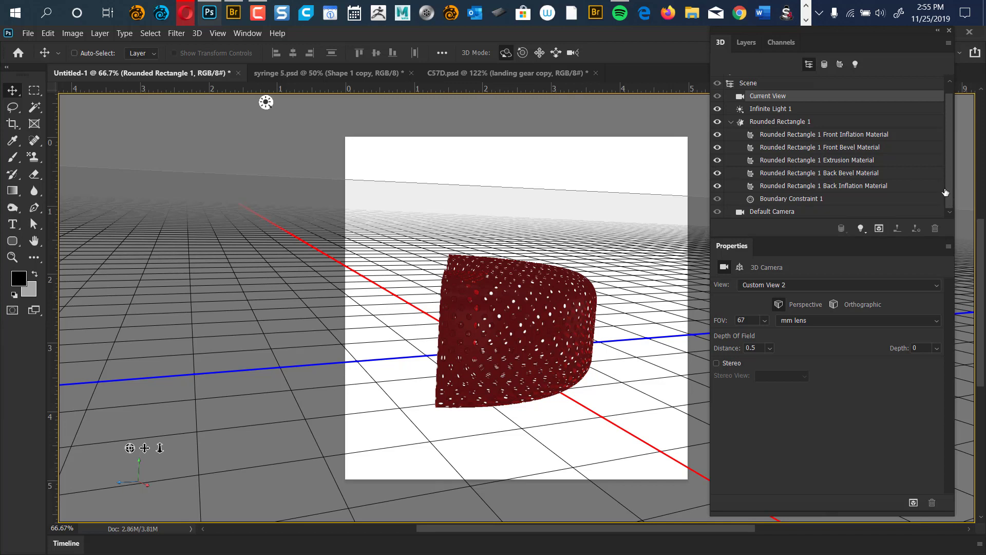
Step: Move the floating 3D settings window across the document and view the extrusion material preset library's management options
click(850, 161)
click(938, 295)
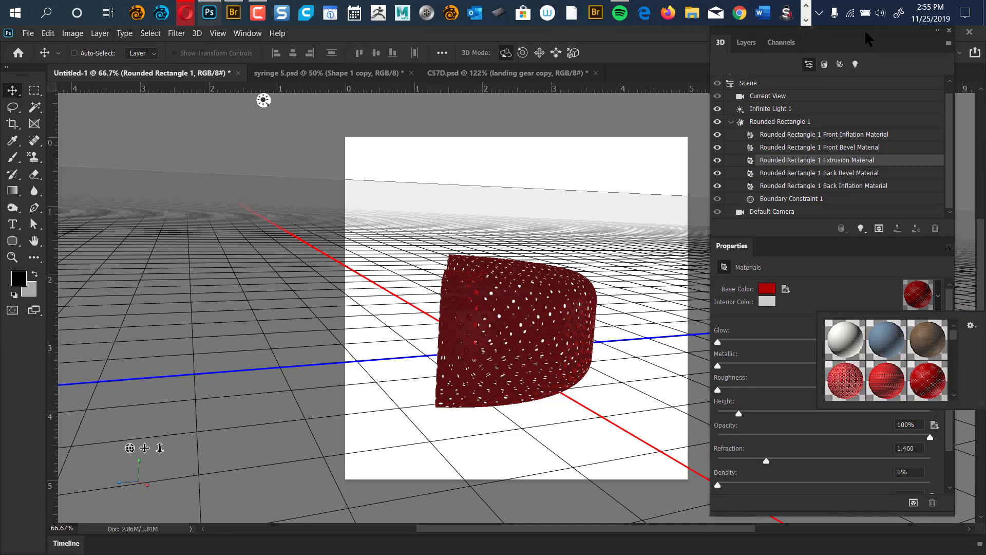
drag(868, 33, 306, 34)
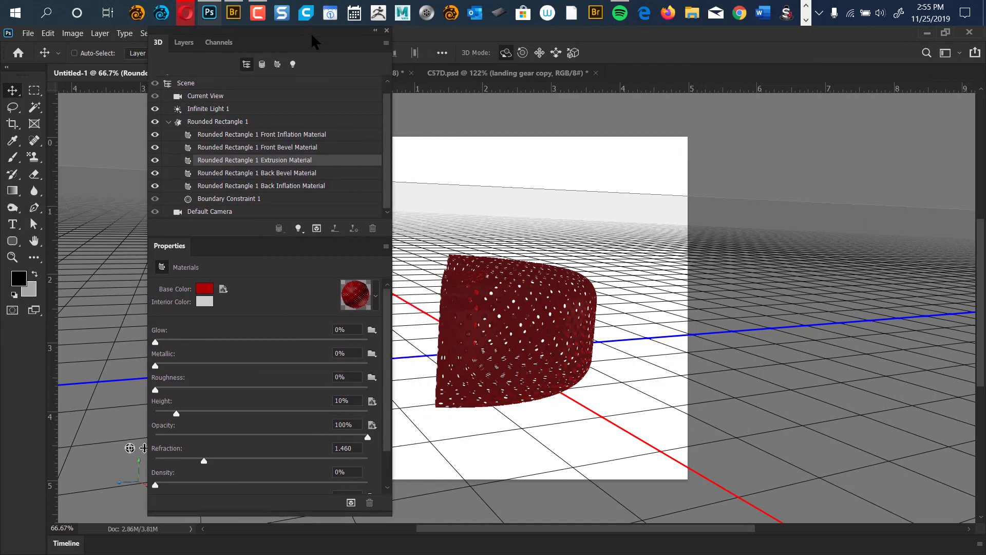
click(376, 296)
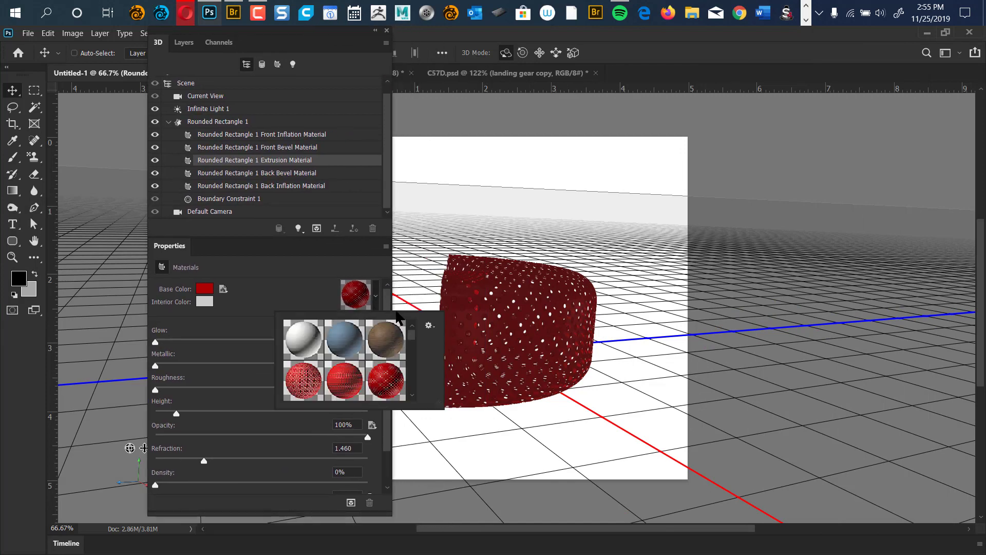
click(429, 325)
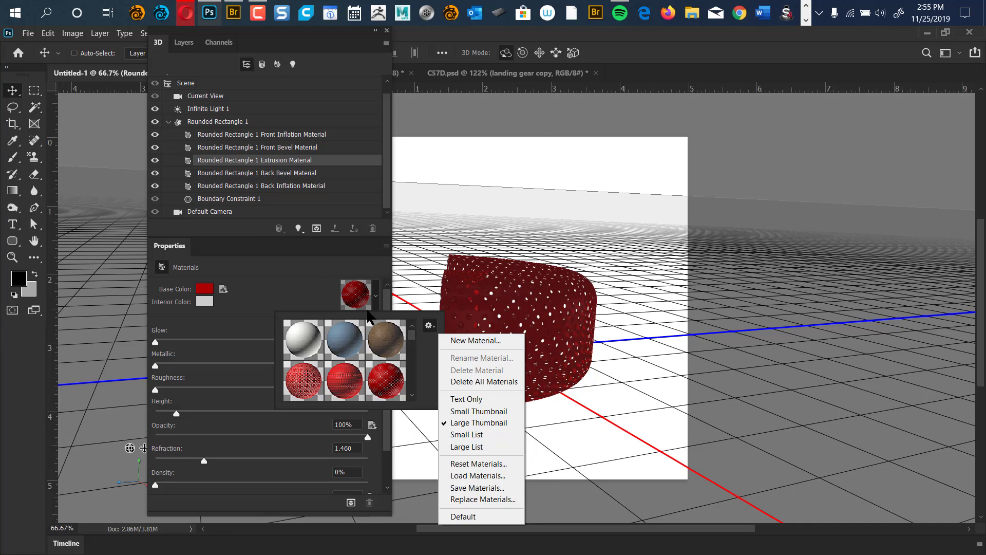
click(288, 294)
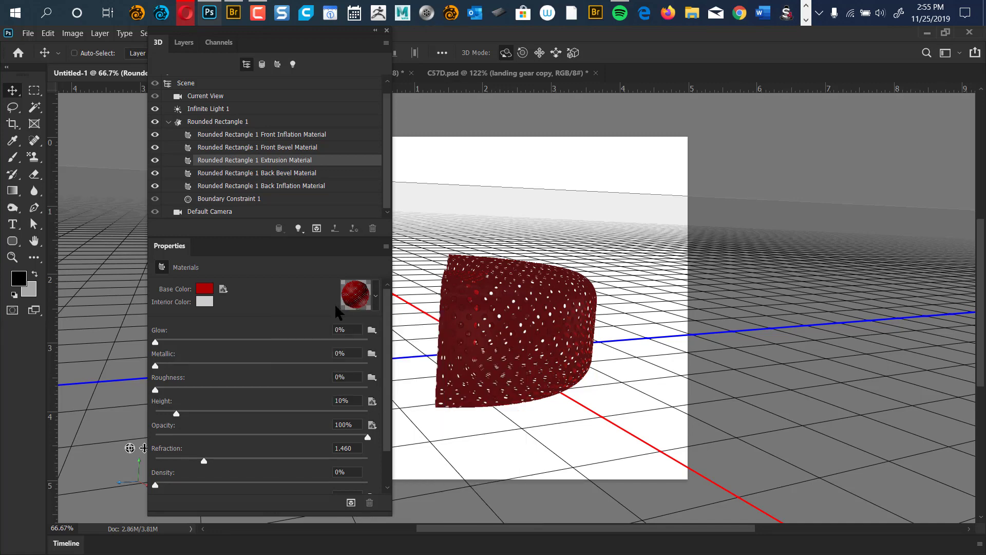
Step: Give the Rounded Rectangle 1 Extrusion Material a green base color with hue 140, 43% Metallic and 20% Glow
click(204, 289)
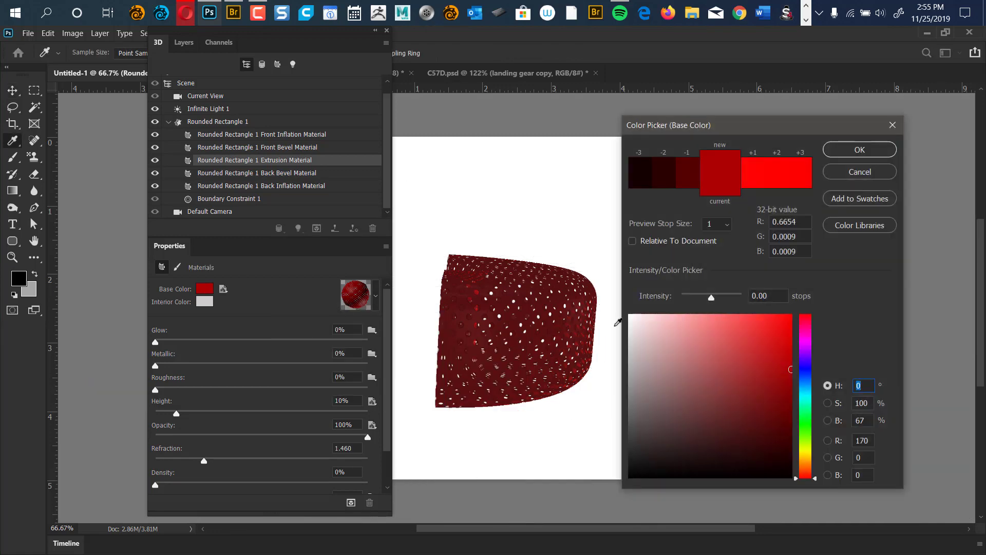
text(144)
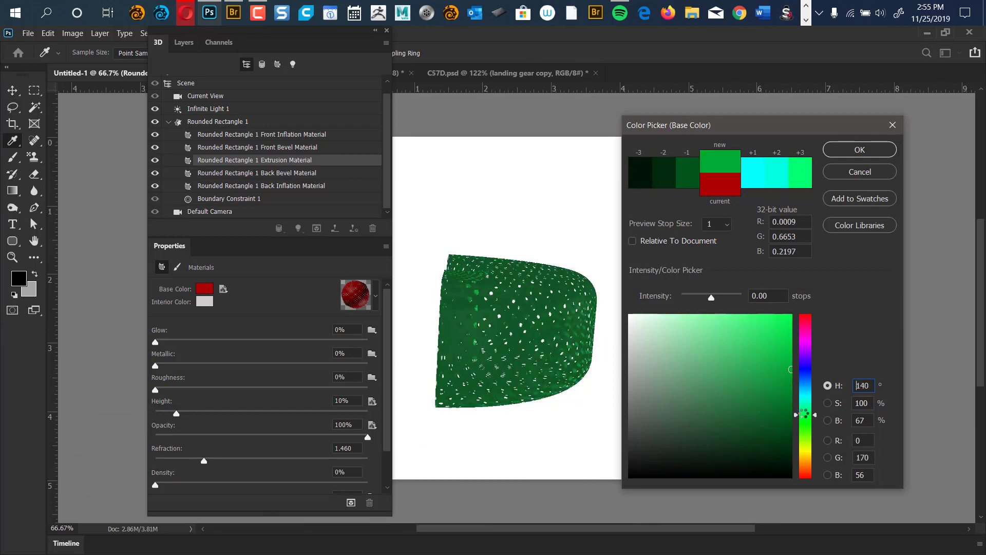
click(860, 150)
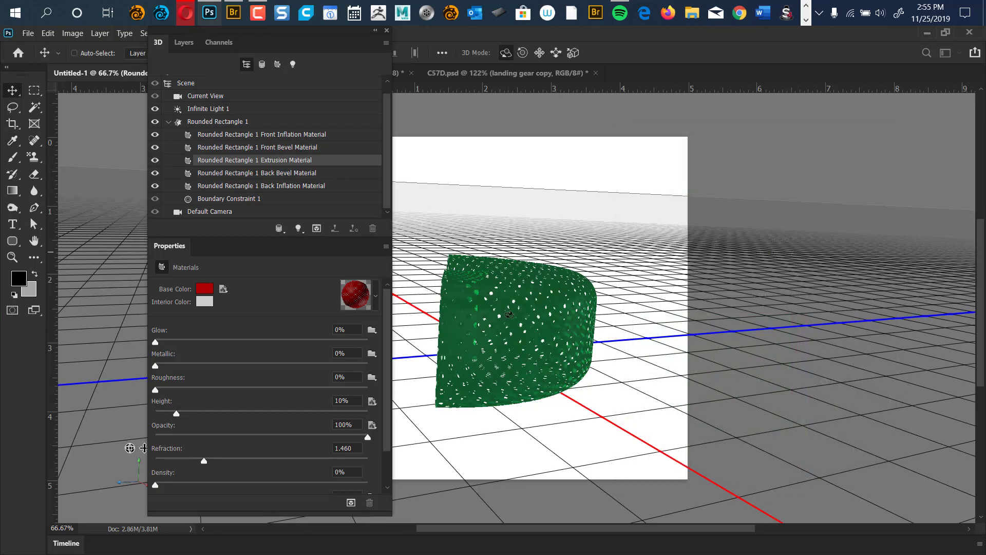
drag(155, 365, 246, 369)
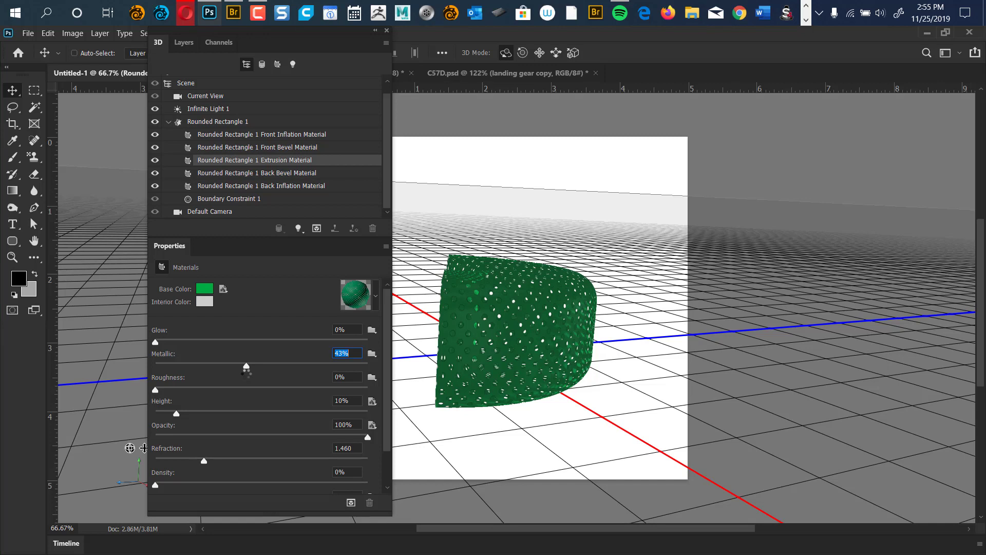
drag(155, 341, 199, 341)
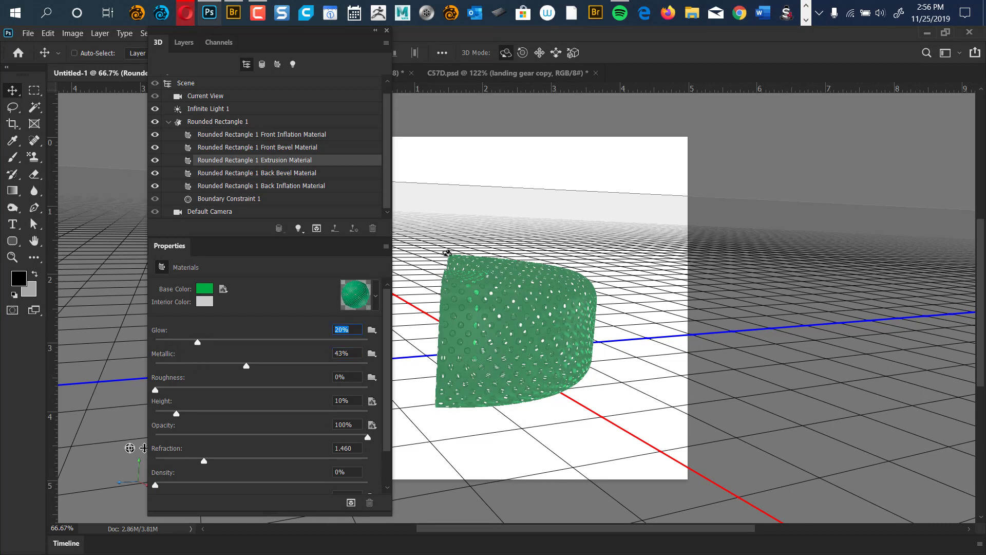
Step: Save the green perforated material as a new preset named "my own style green" and check for it at the end of the material library
click(375, 296)
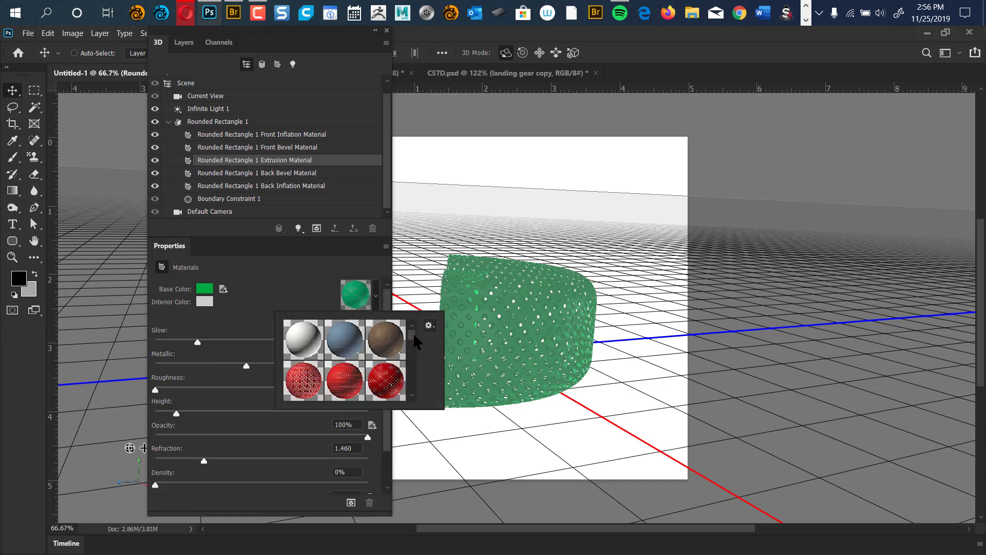
click(429, 325)
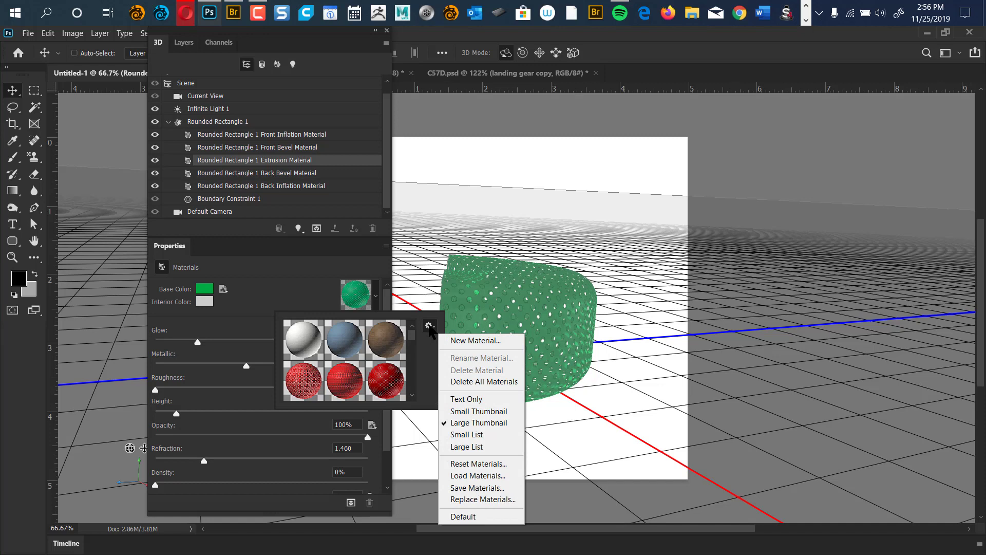
click(489, 341)
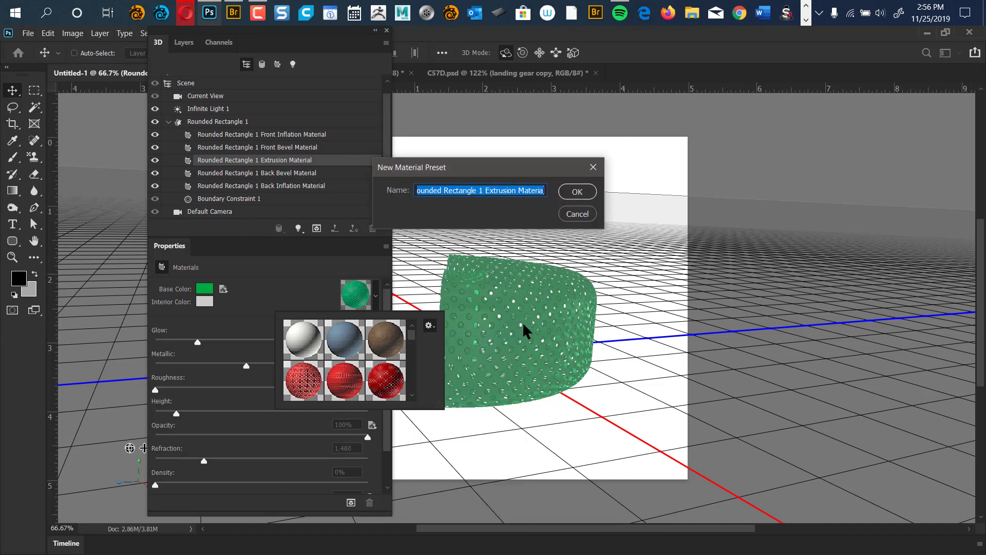
text(my own style green)
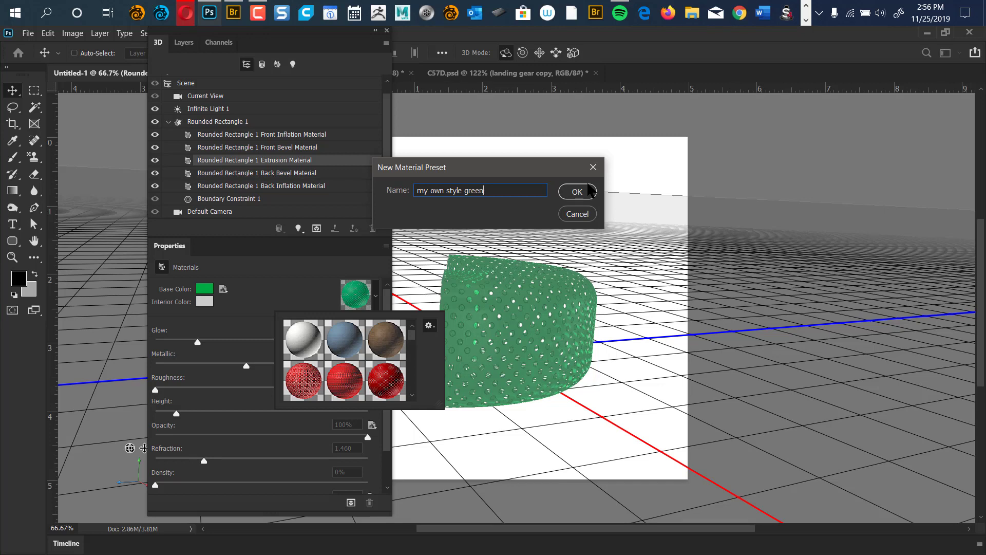
click(576, 191)
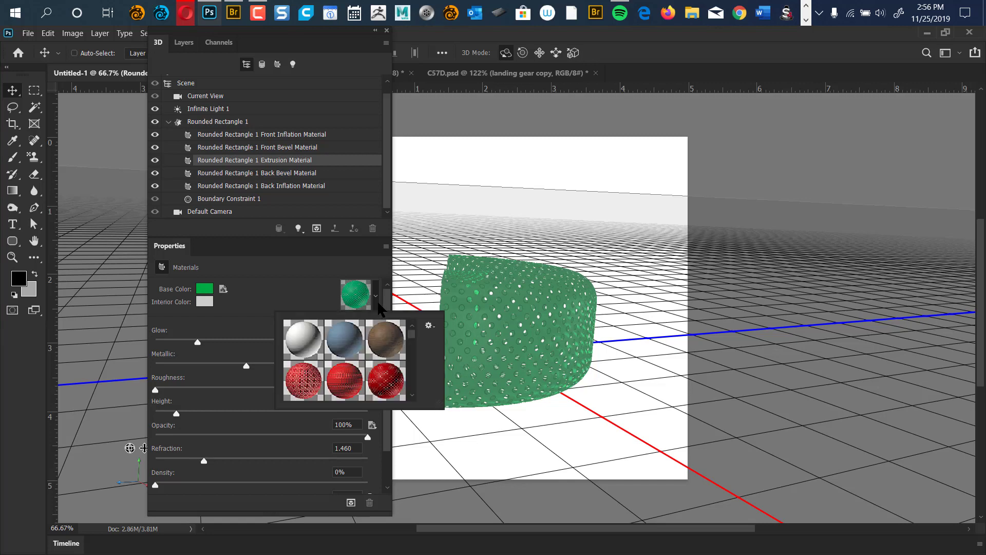
scroll(413, 380, down, 2)
scroll(413, 384, down, 2)
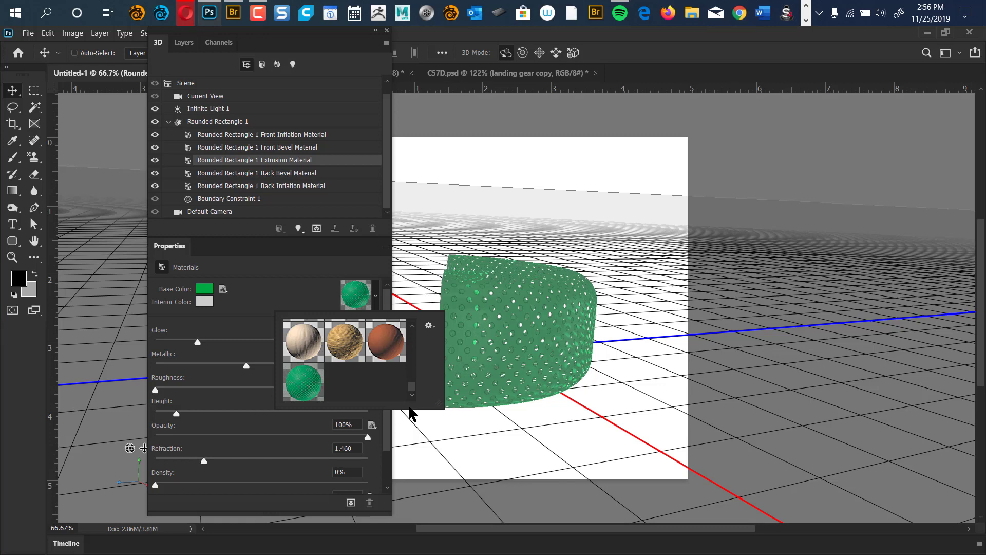
click(428, 325)
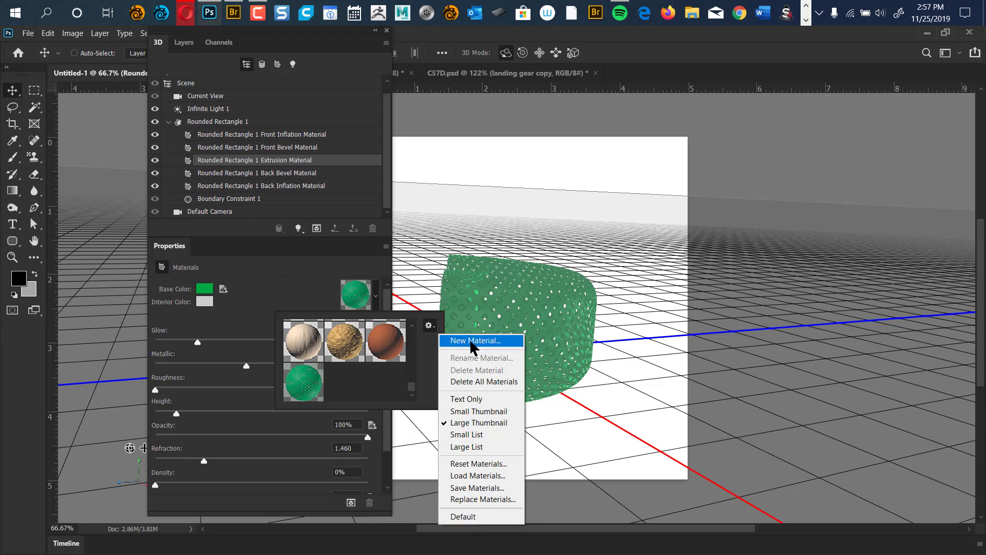
click(338, 267)
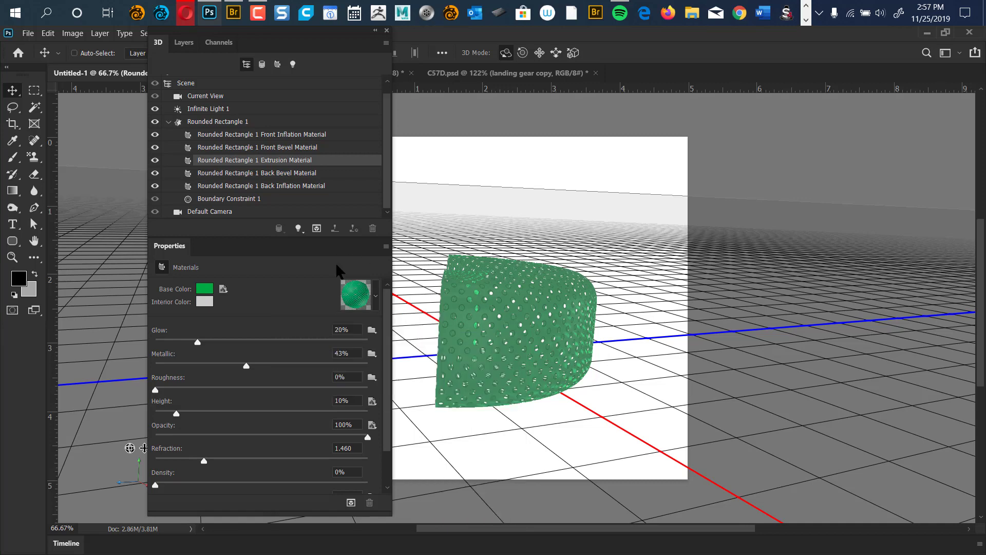
Step: Move the floating 3D settings window clear of the extruded shape and open the Get More Content web page for 3D
drag(287, 34, 813, 50)
click(277, 33)
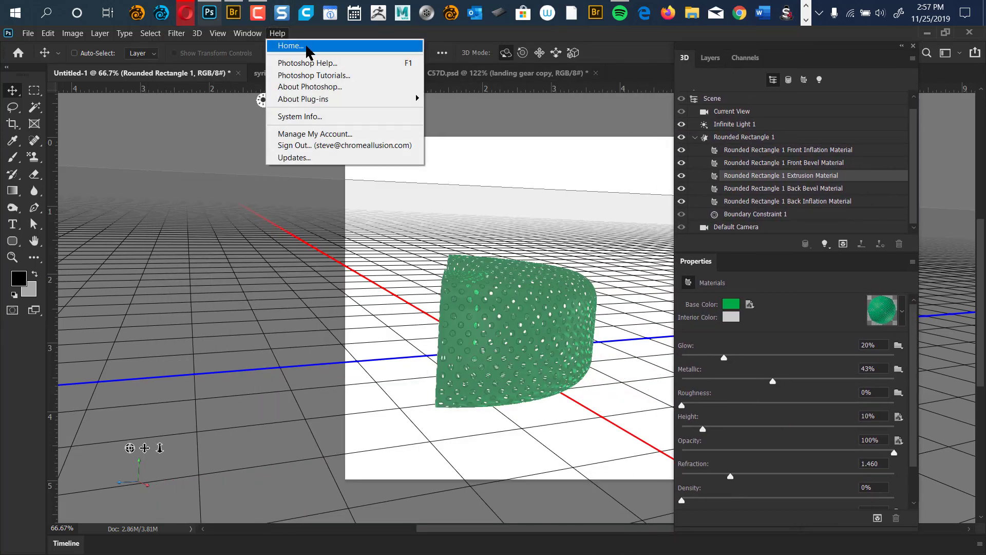
click(197, 33)
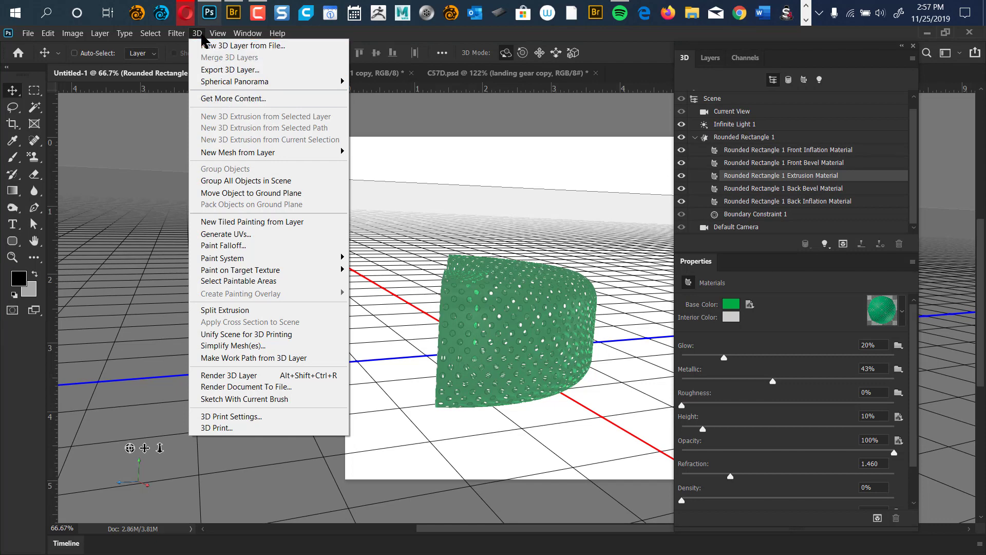
click(227, 99)
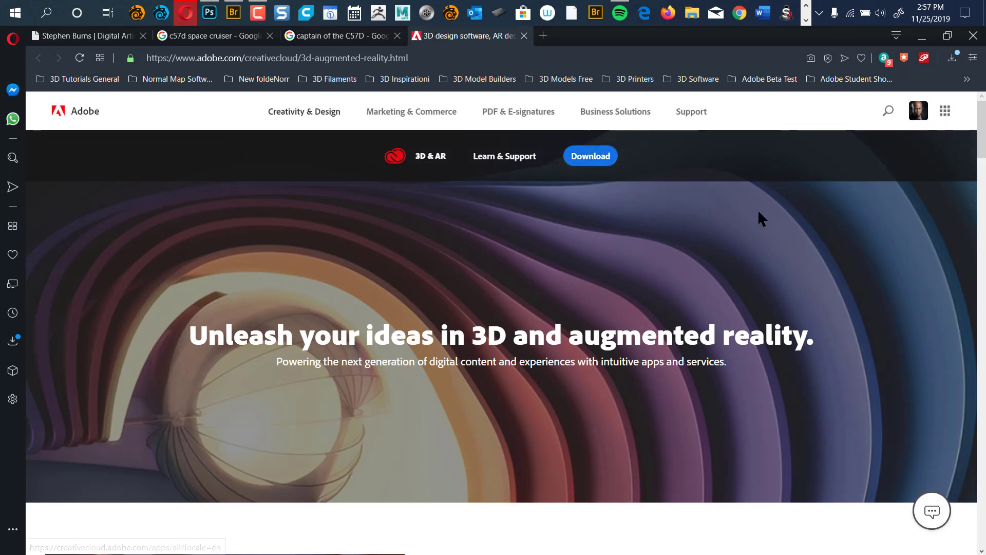
Step: Skim Adobe's 3D & AR page, go to its app downloads and look through the desktop apps for Fuse CC (Beta)
drag(981, 149, 947, 466)
scroll(948, 466, up, 4)
scroll(949, 464, down, 10)
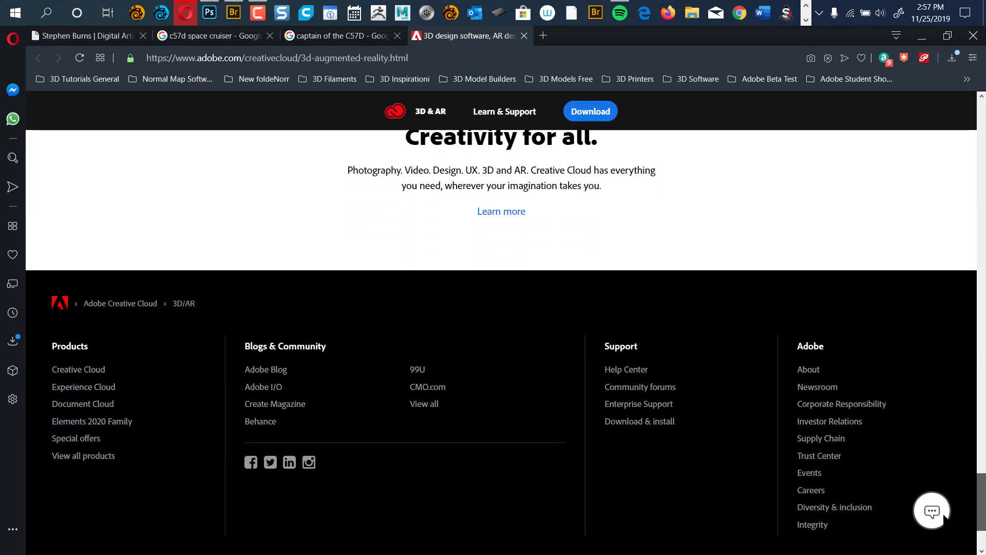
scroll(956, 350, up, 7)
scroll(954, 348, up, 15)
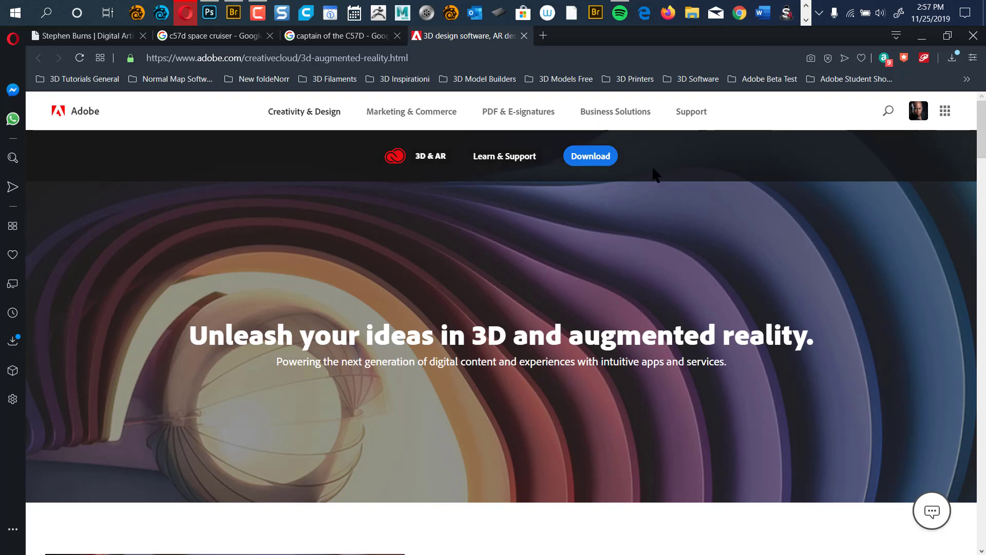
click(595, 156)
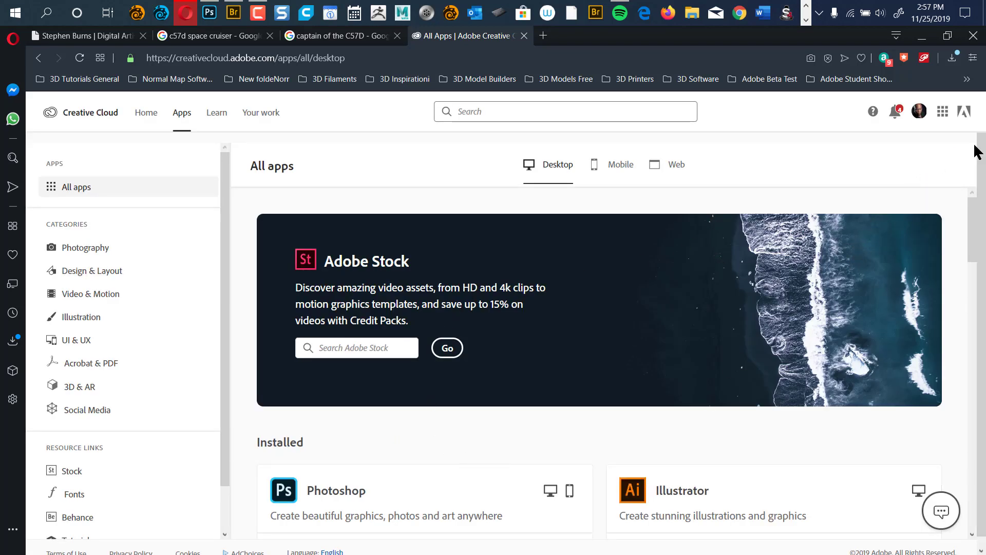
scroll(977, 195, down, 1)
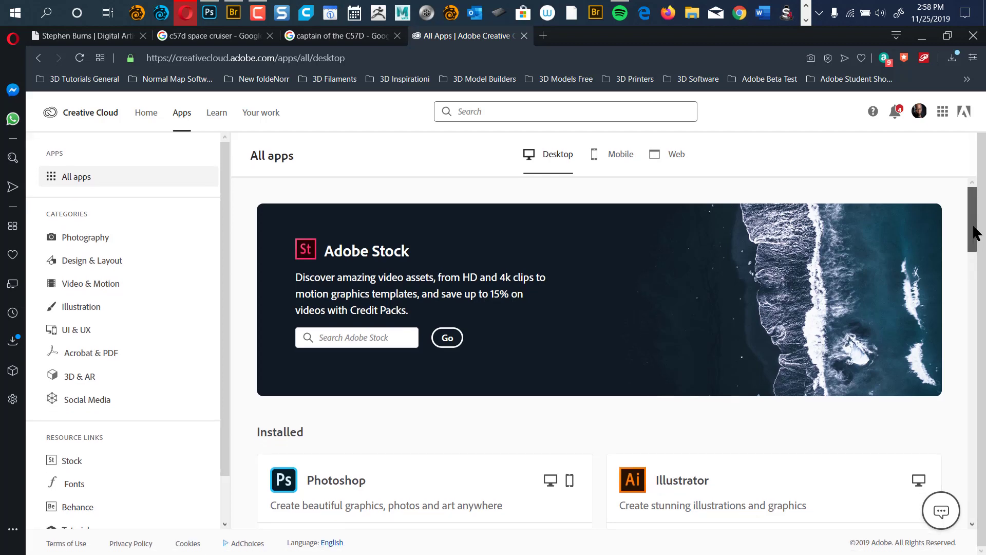
drag(976, 233, 965, 436)
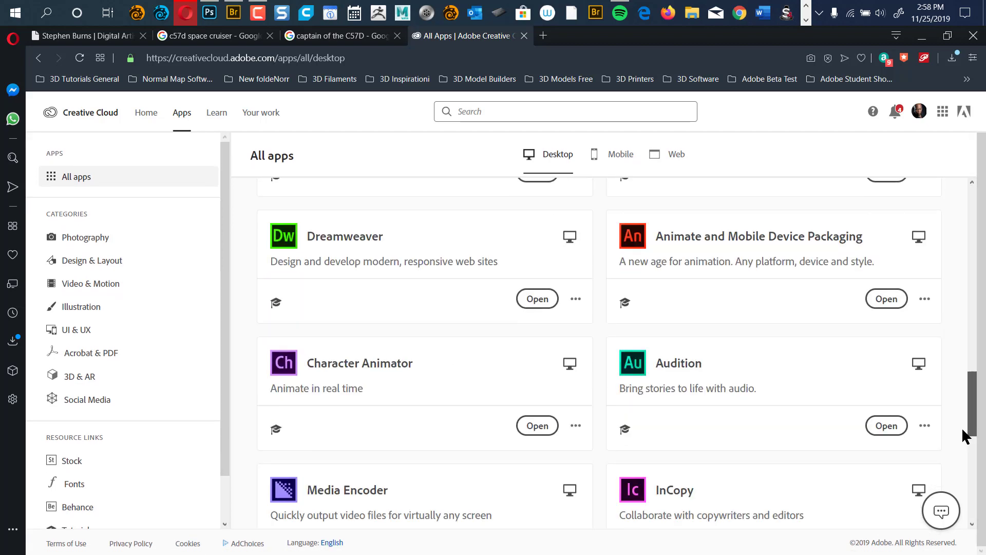
scroll(961, 432, down, 3)
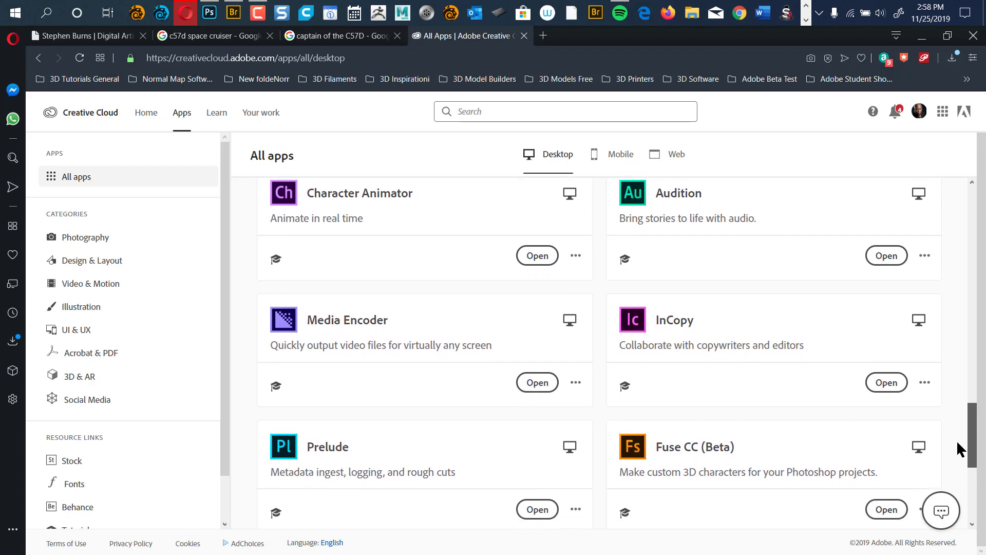
scroll(956, 440, down, 5)
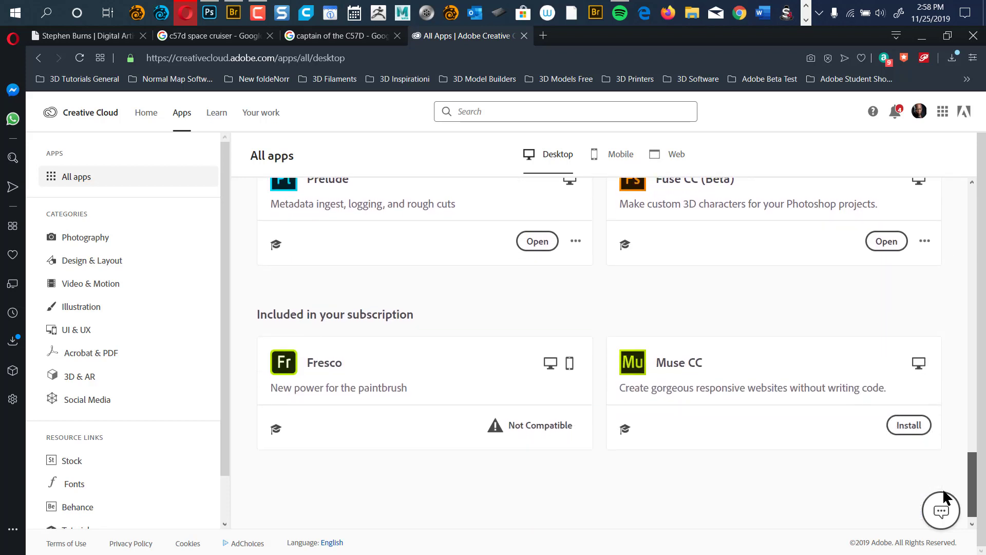
scroll(942, 488, up, 2)
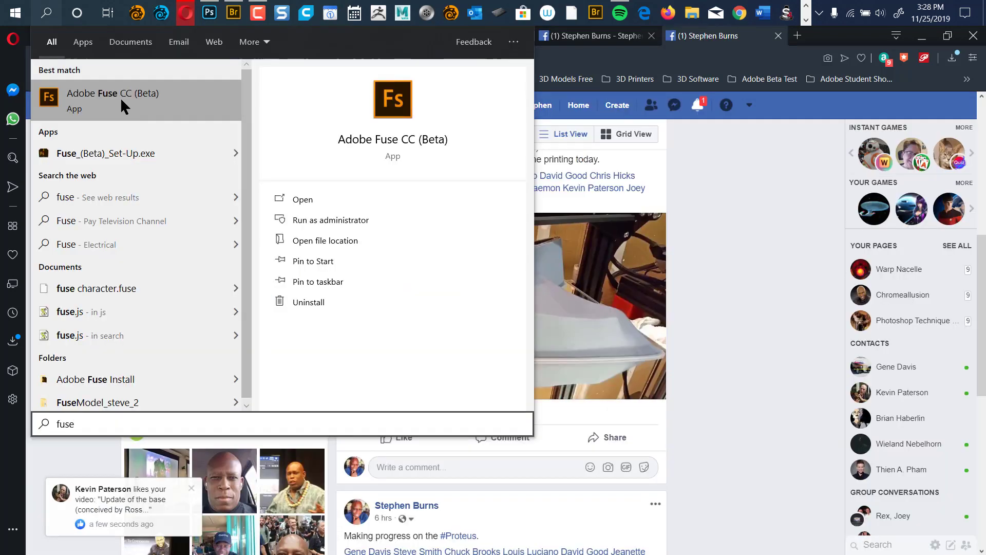
Step: Launch Adobe Fuse CC (Beta) from the system search results and maximize its window
click(120, 97)
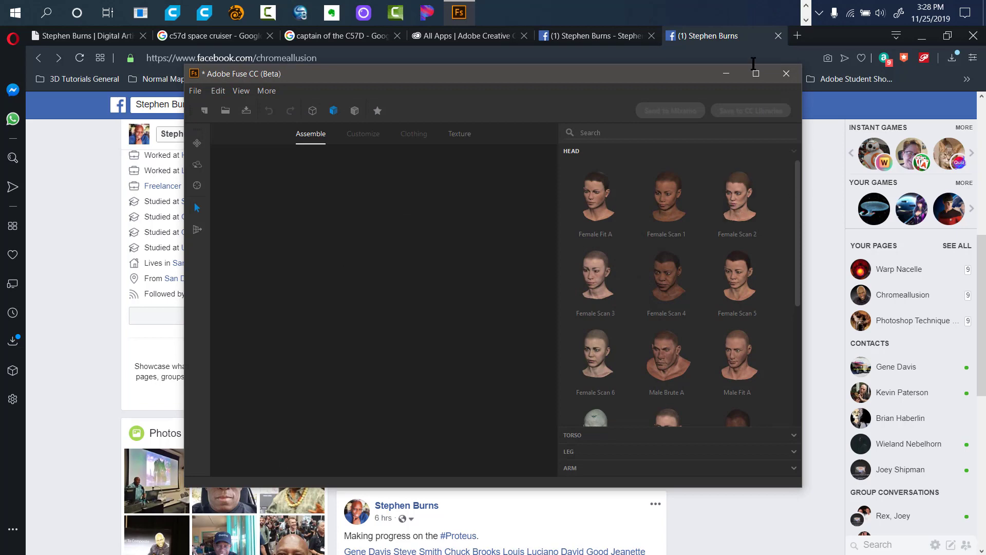
click(756, 74)
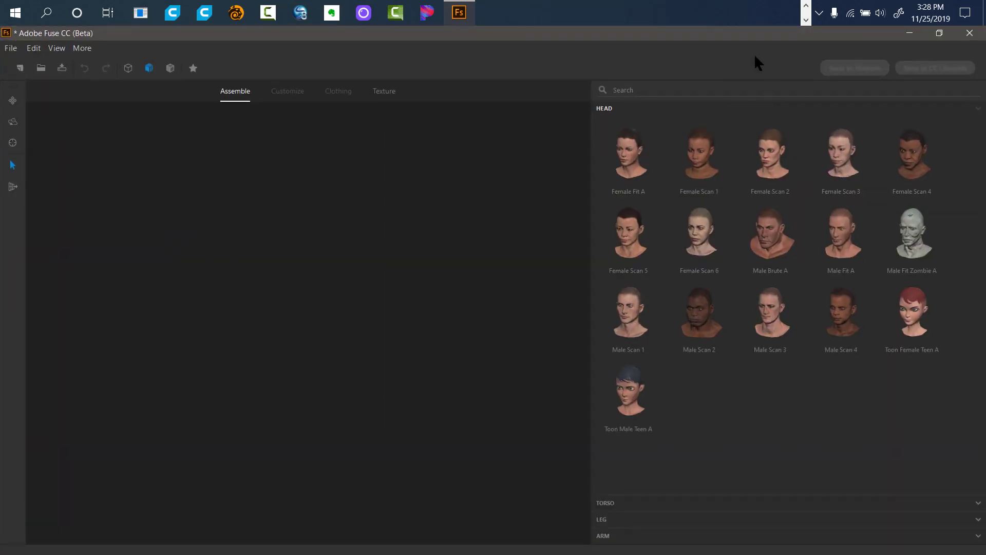
key(alt+Tab)
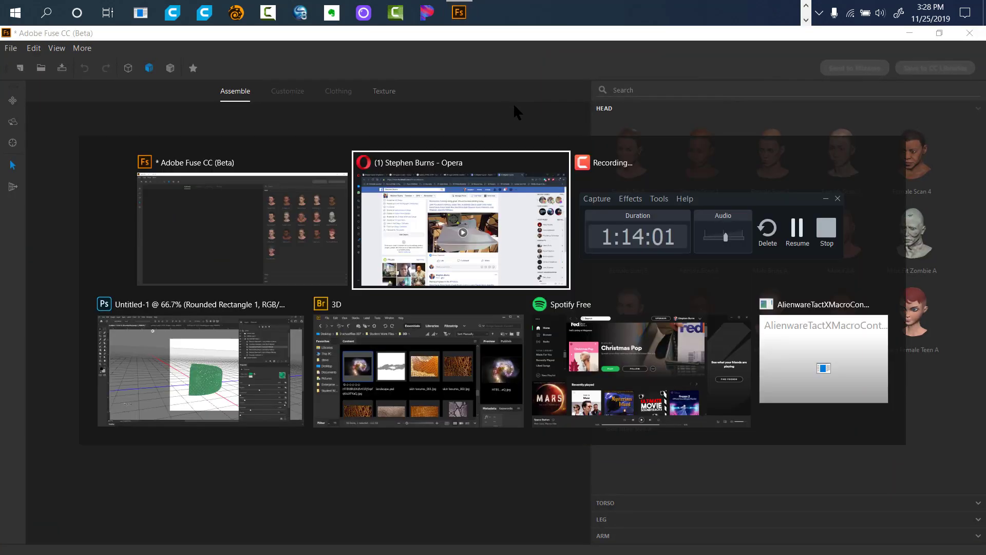
click(679, 187)
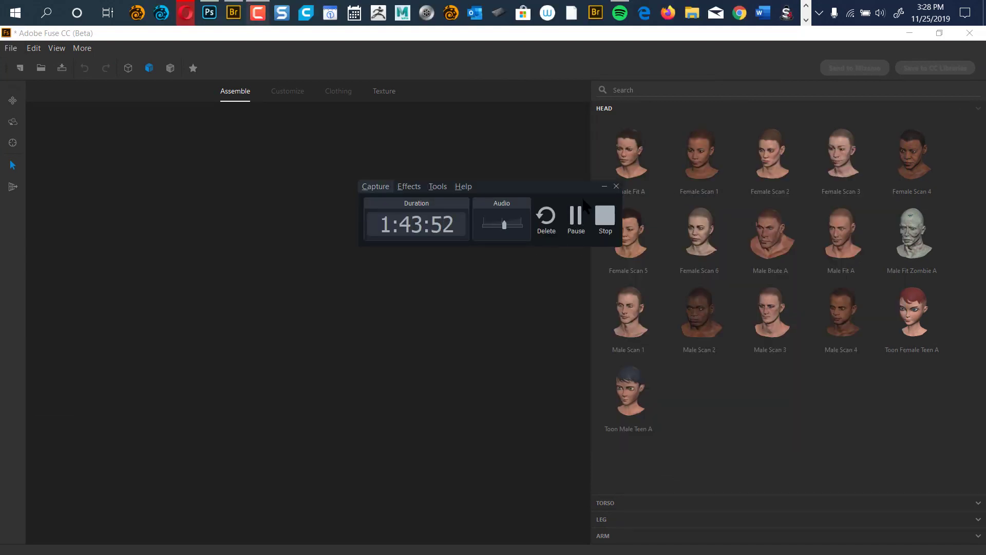
click(575, 220)
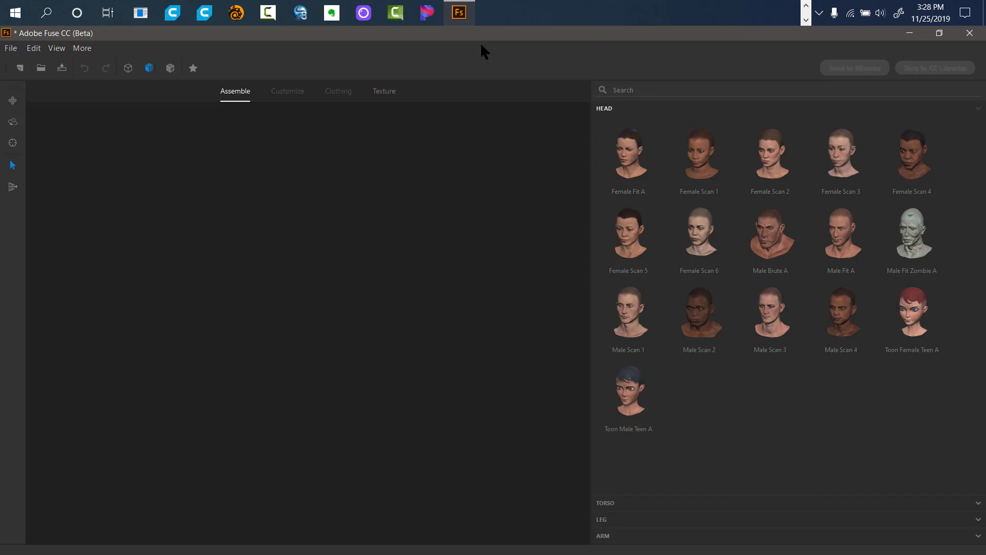
click(714, 5)
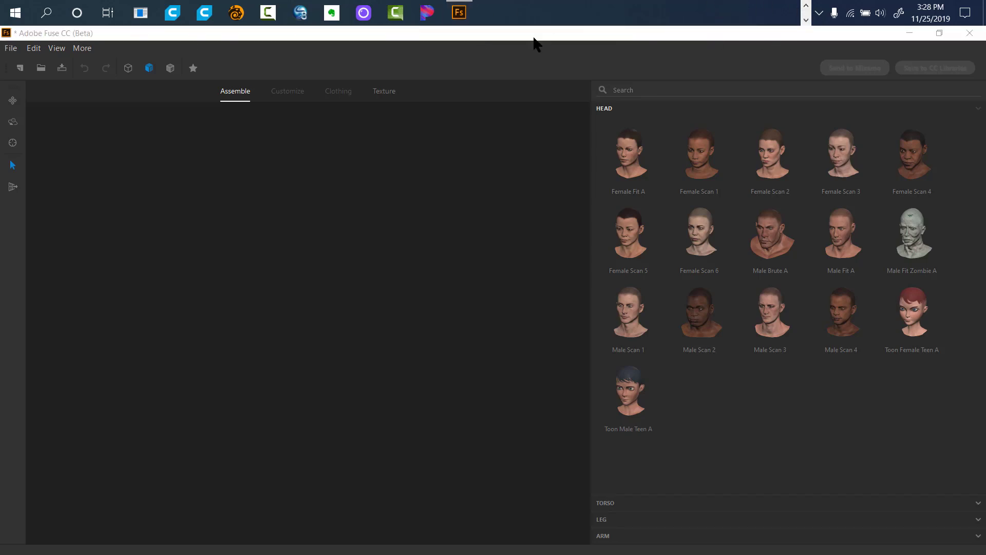
Step: Switch to the Adobe Creative Cloud desktop app and find Fuse CC (Beta) among the installed apps
click(16, 20)
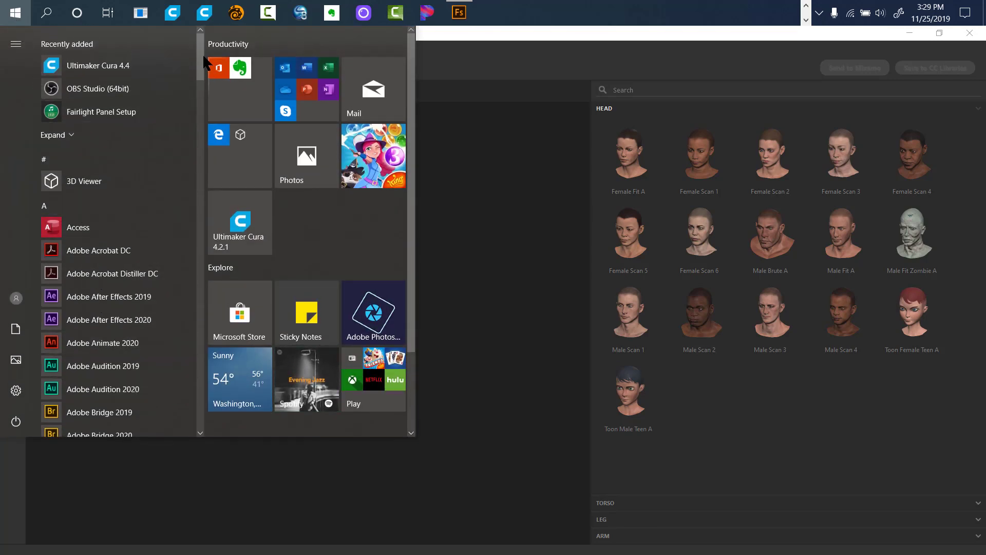
drag(202, 59, 202, 100)
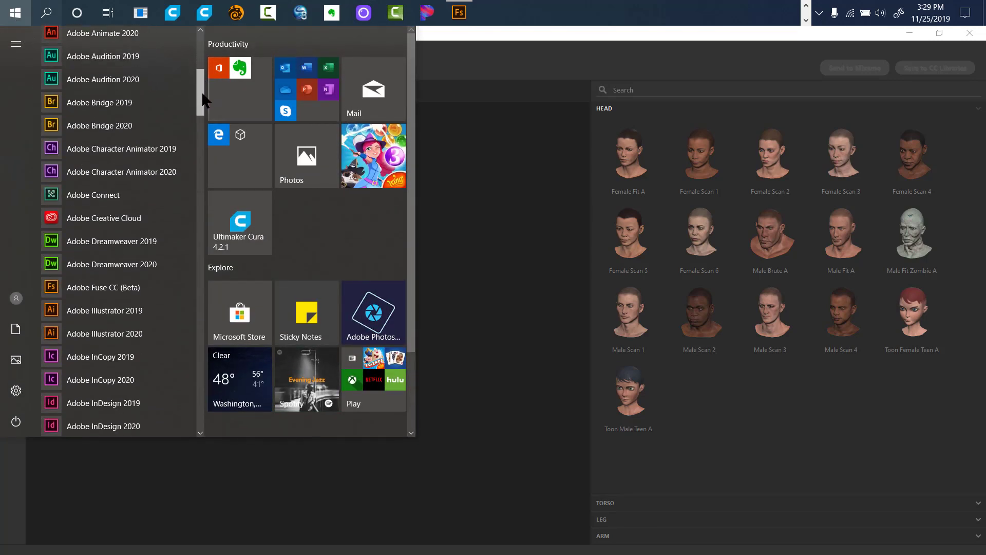
scroll(200, 93, down, 1)
click(110, 183)
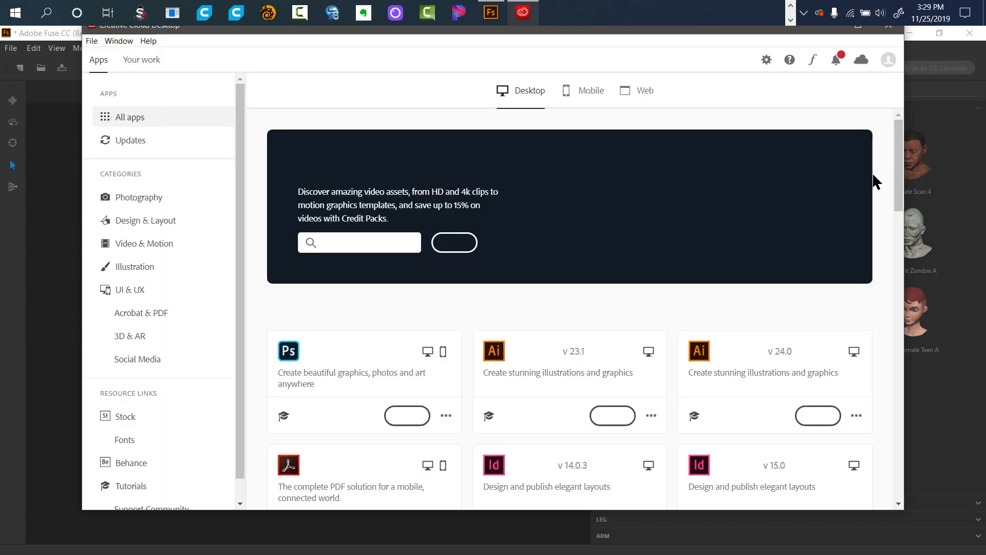
scroll(894, 177, down, 2)
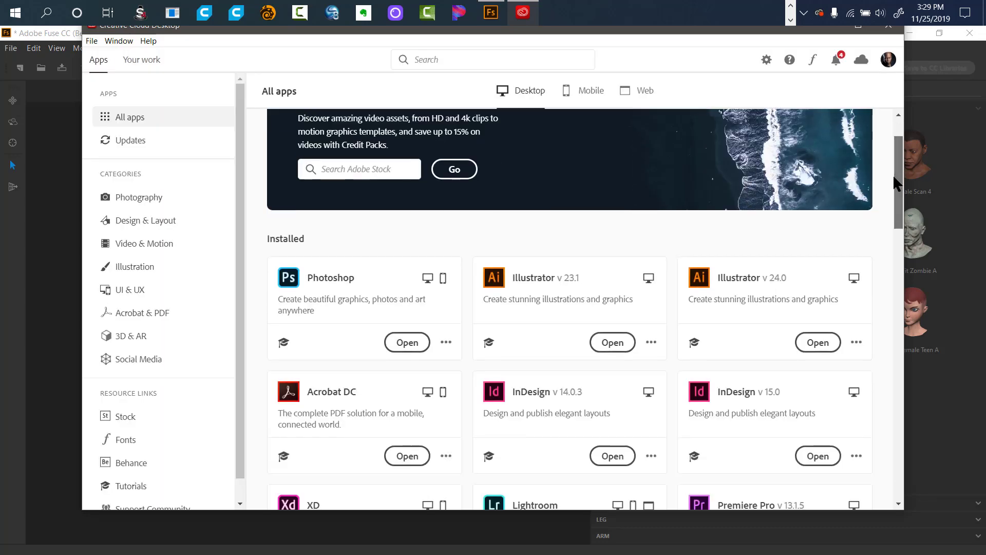
drag(895, 177, 881, 429)
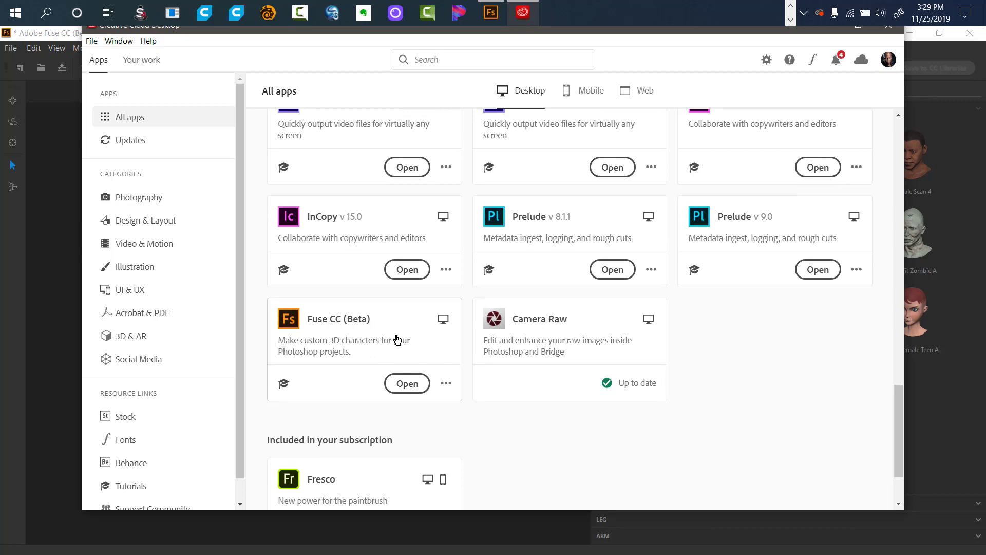
Step: Switch back to Fuse CC (Beta), add the Male Scan 2 head and try orbiting and panning around it
click(944, 100)
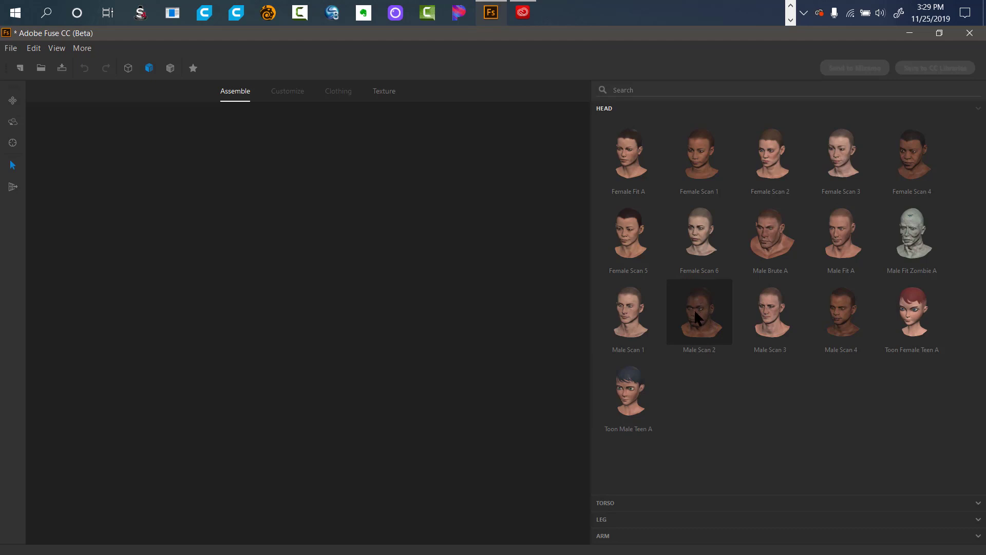
drag(347, 228, 346, 232)
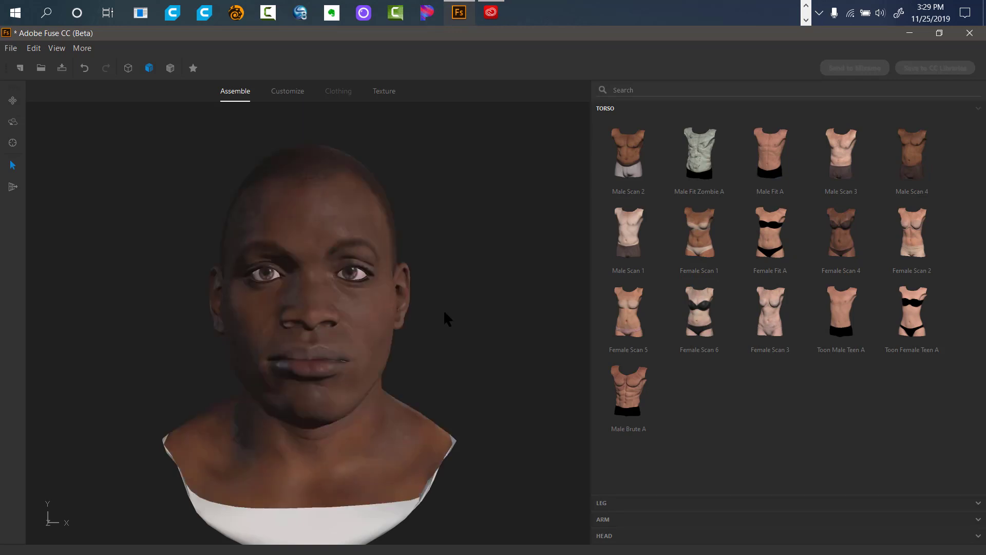
drag(160, 272, 131, 253)
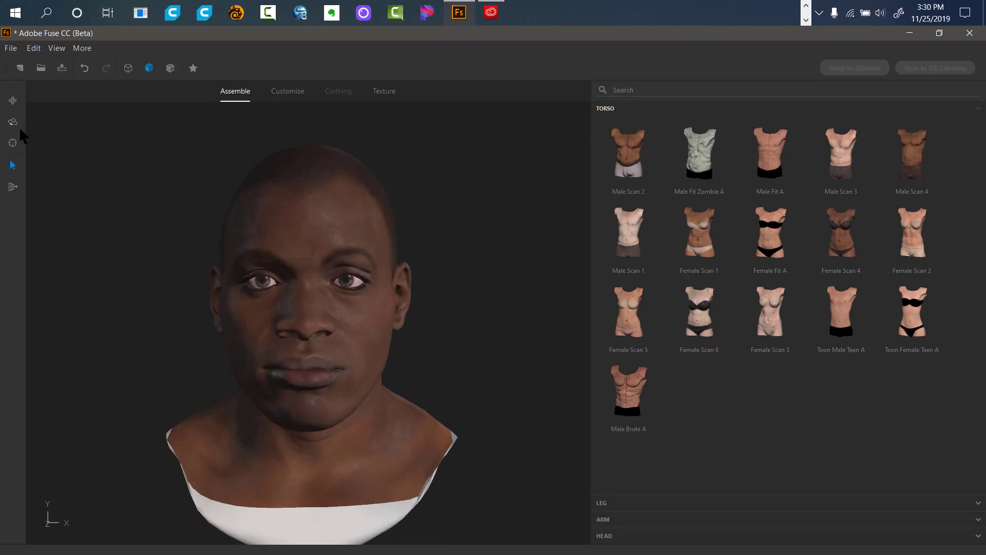
drag(485, 276, 406, 264)
click(12, 145)
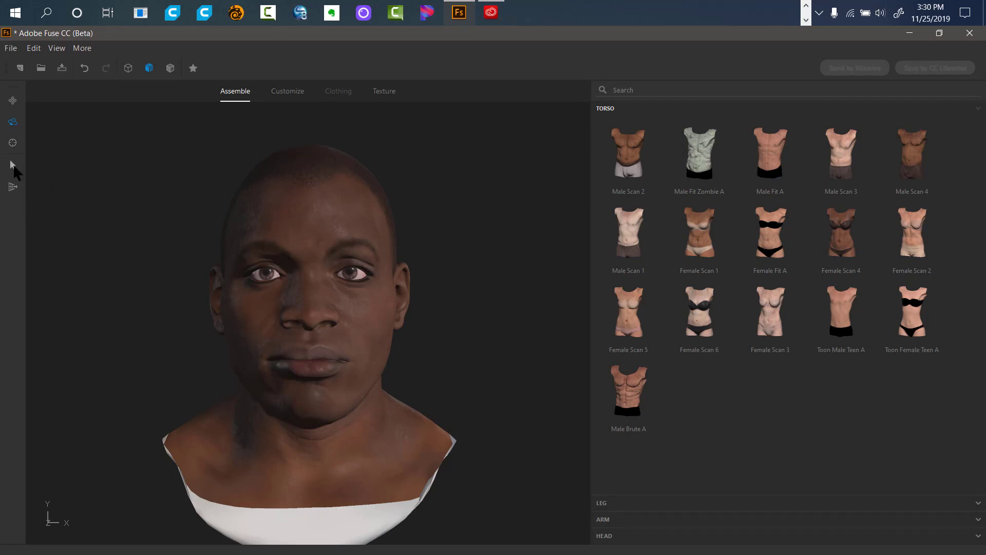
drag(144, 193, 140, 213)
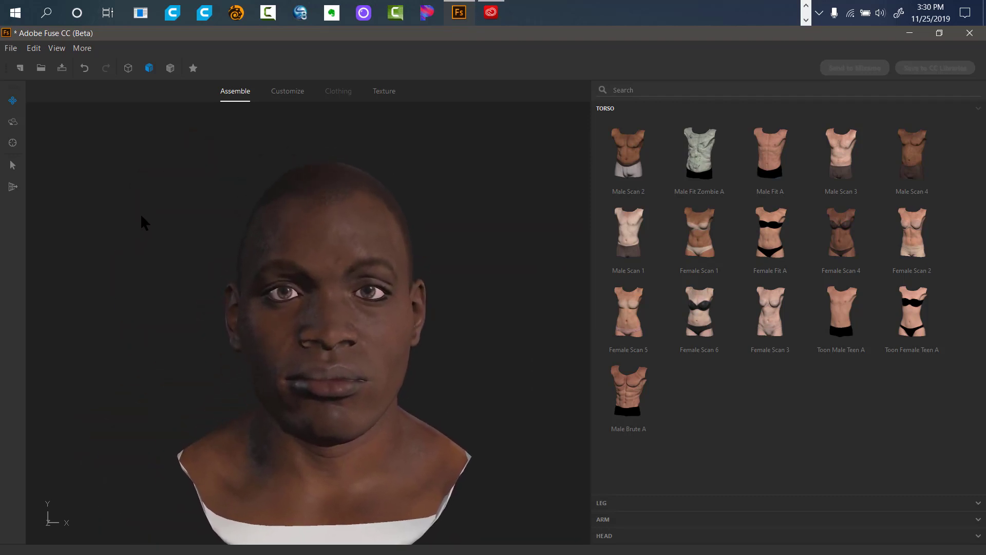
Step: Use the geometry tool with its settings closed to reshape the face and both sides of the neck
click(13, 187)
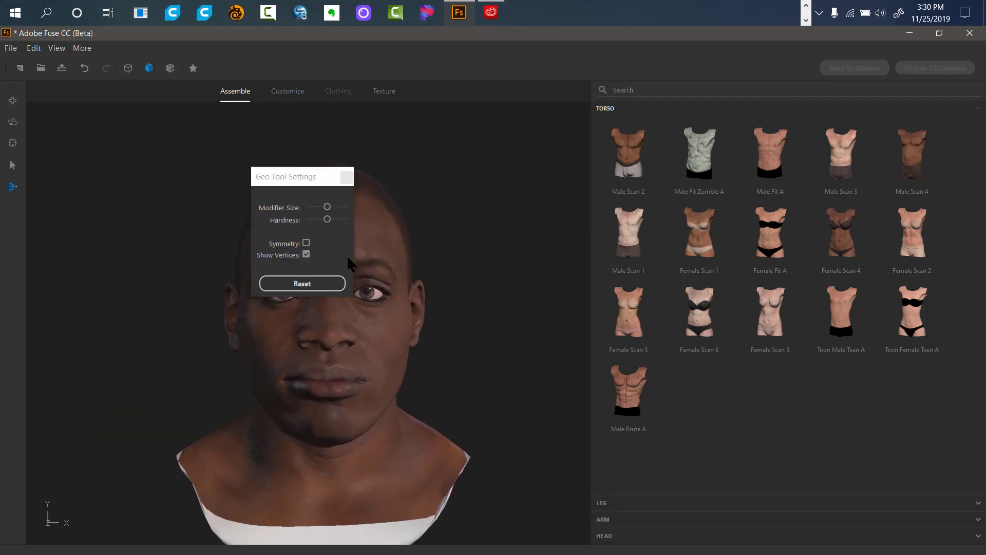
click(340, 176)
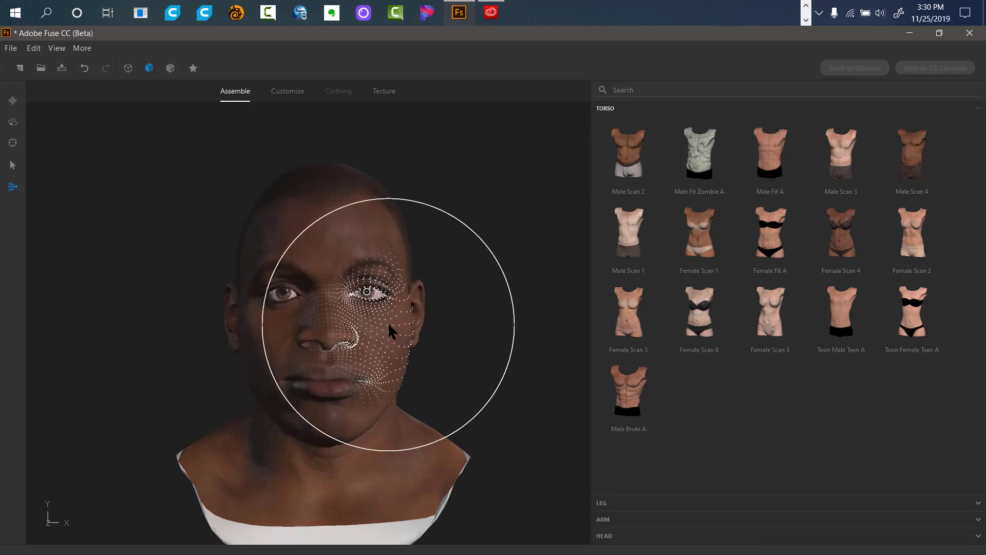
mouse_move(388, 324)
mouse_down()
mouse_move(388, 371)
mouse_move(395, 337)
mouse_move(382, 273)
mouse_move(363, 363)
mouse_move(382, 327)
mouse_move(333, 227)
mouse_move(365, 239)
mouse_move(331, 209)
mouse_move(347, 213)
mouse_move(323, 210)
mouse_up()
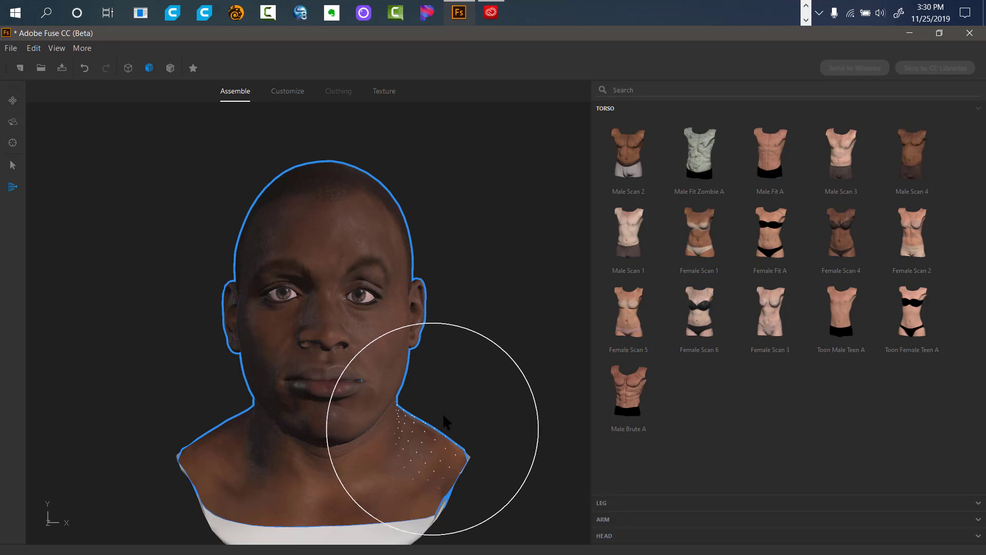
drag(445, 422, 443, 414)
mouse_move(390, 456)
mouse_down()
mouse_move(361, 467)
mouse_move(417, 459)
mouse_up()
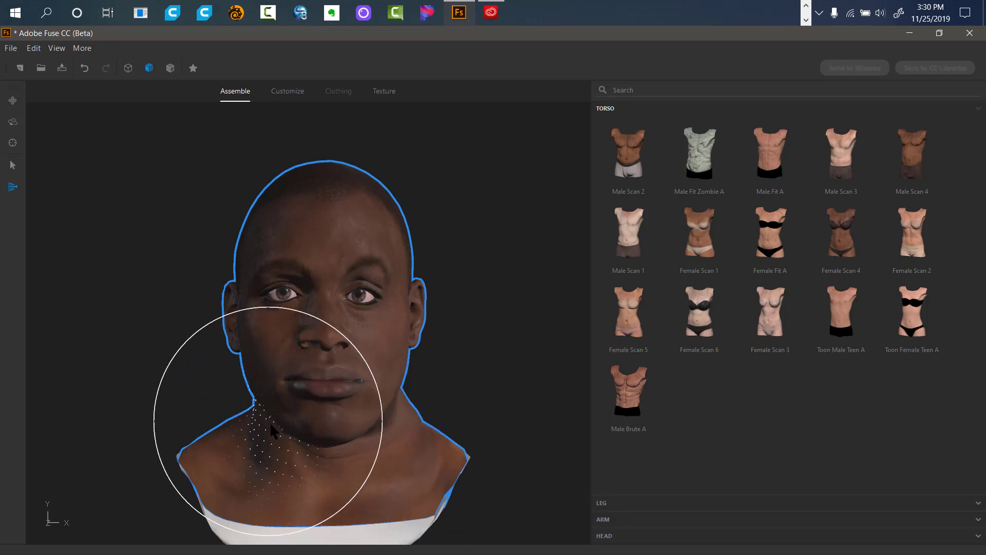
mouse_move(270, 421)
mouse_down()
mouse_move(254, 423)
mouse_move(263, 419)
mouse_up()
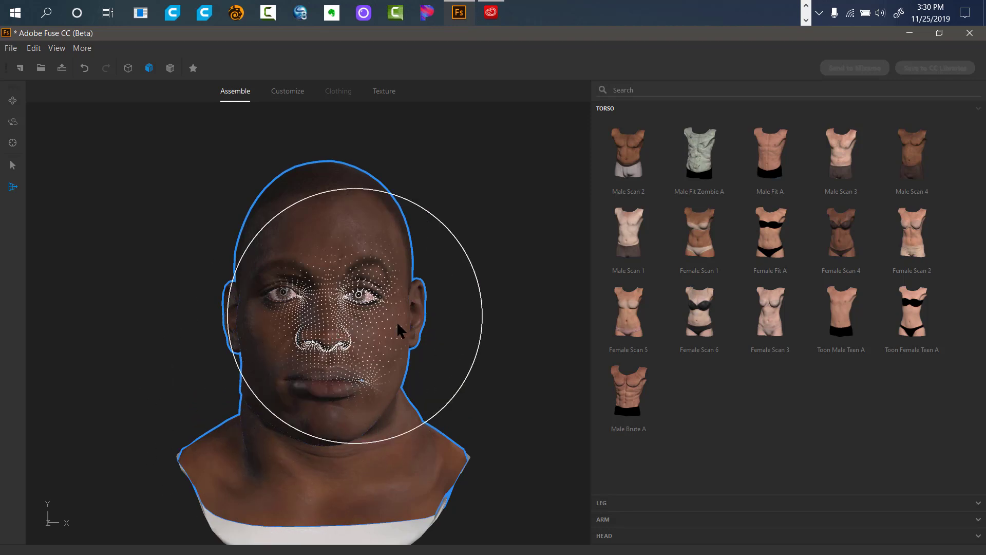
Step: Inspect the sculpted head from the side and back and undo the last geometry edit
mouse_move(399, 440)
mouse_down()
mouse_move(415, 441)
mouse_move(330, 475)
mouse_move(497, 379)
mouse_move(411, 360)
mouse_move(335, 363)
mouse_up()
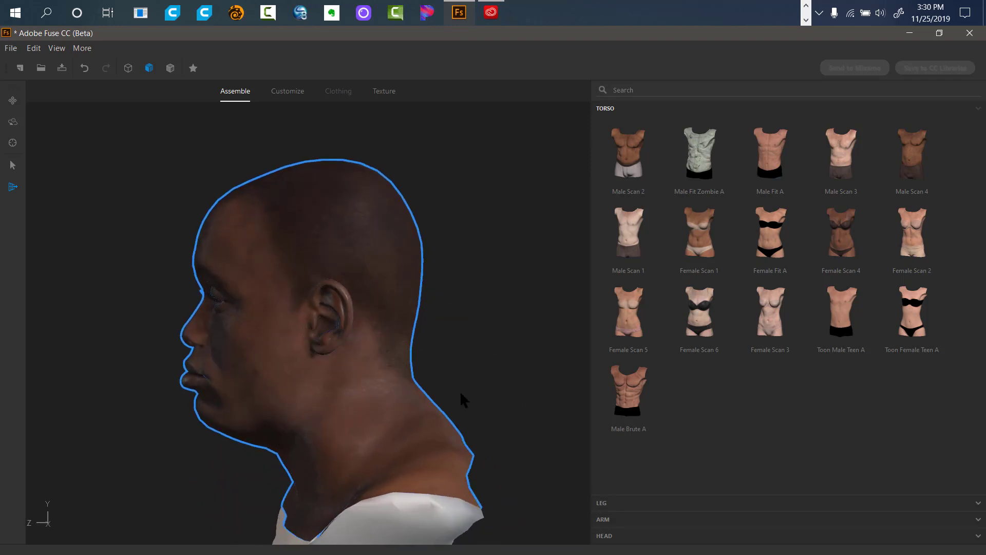
drag(460, 391, 411, 393)
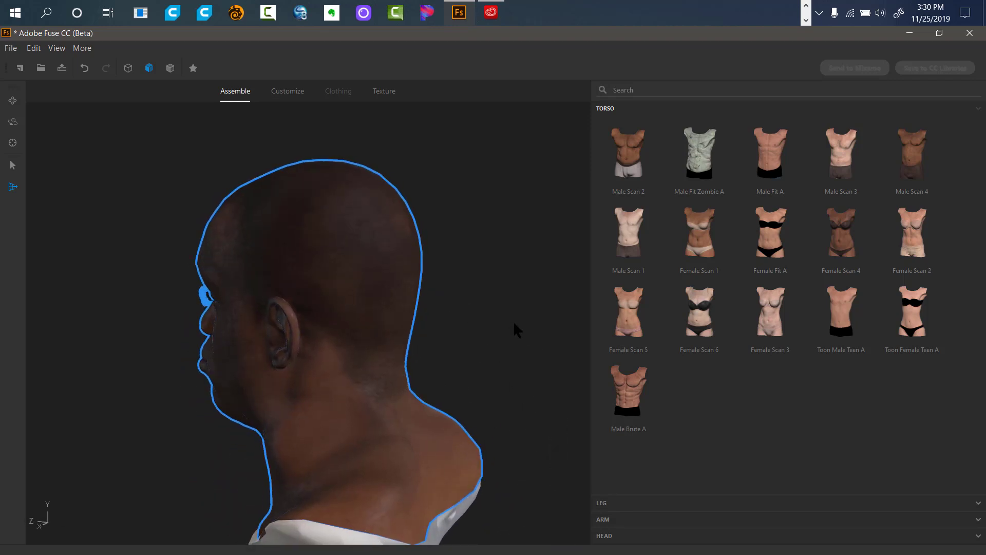
key(ctrl+z)
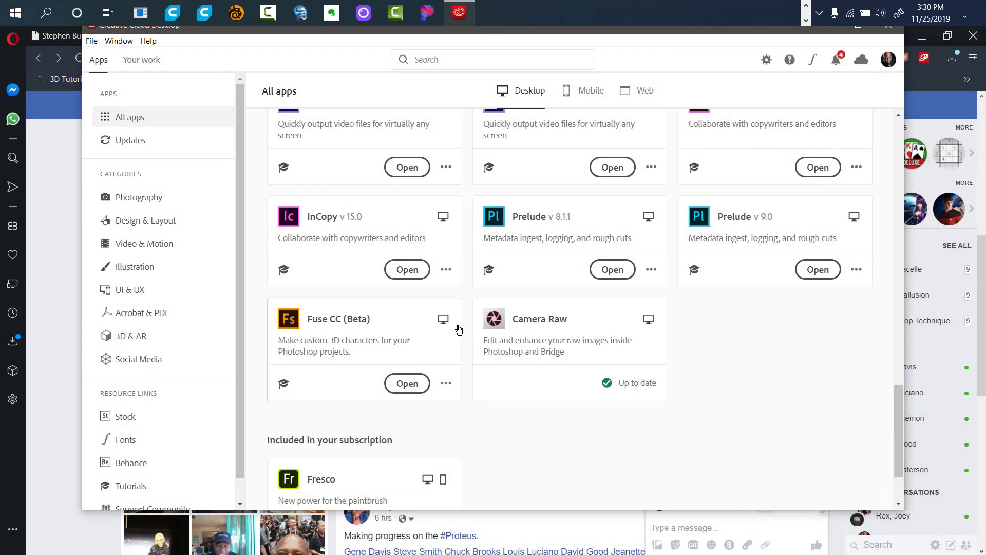
Step: Relaunch Fuse CC (Beta) and assemble a full character from the Male Scan 2 head and torso, with legs and arms
click(406, 384)
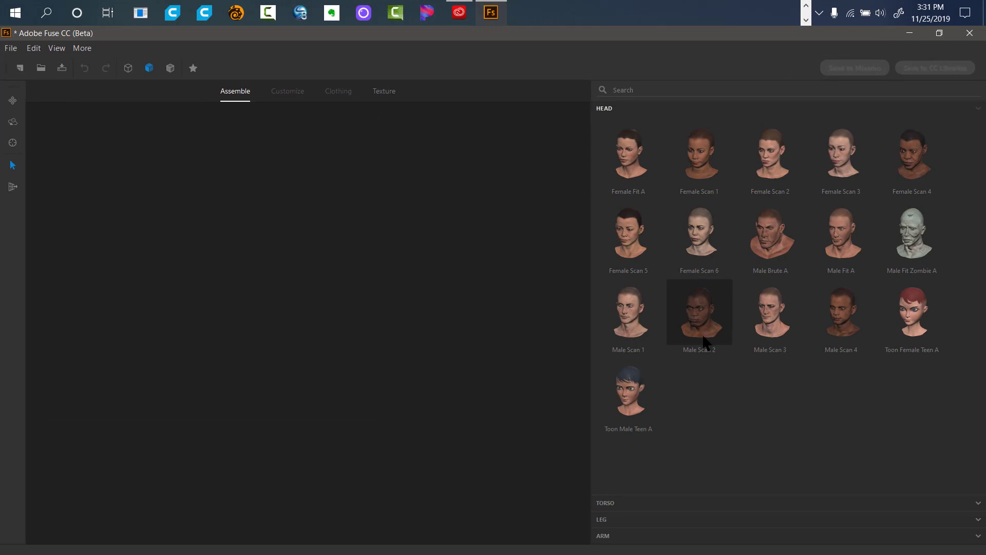
click(706, 339)
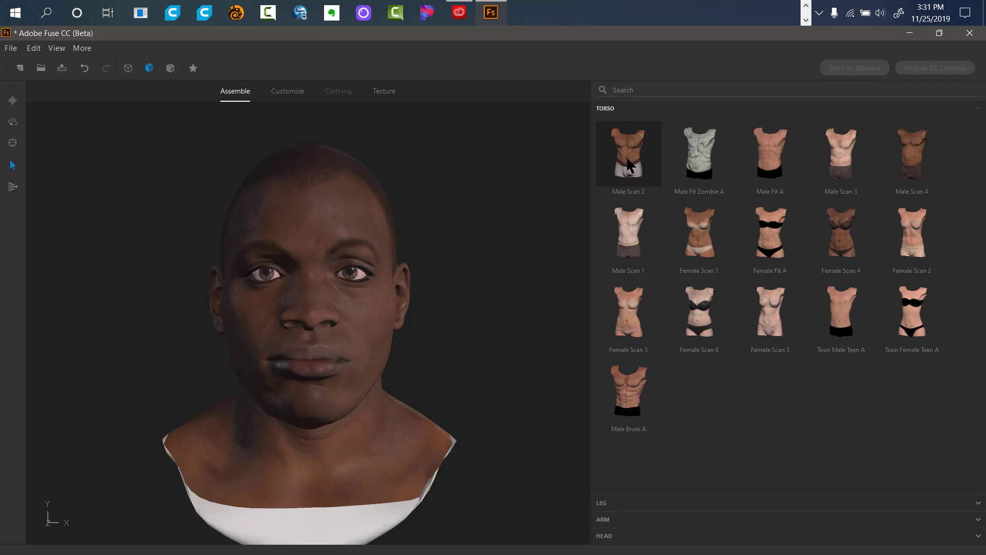
click(626, 155)
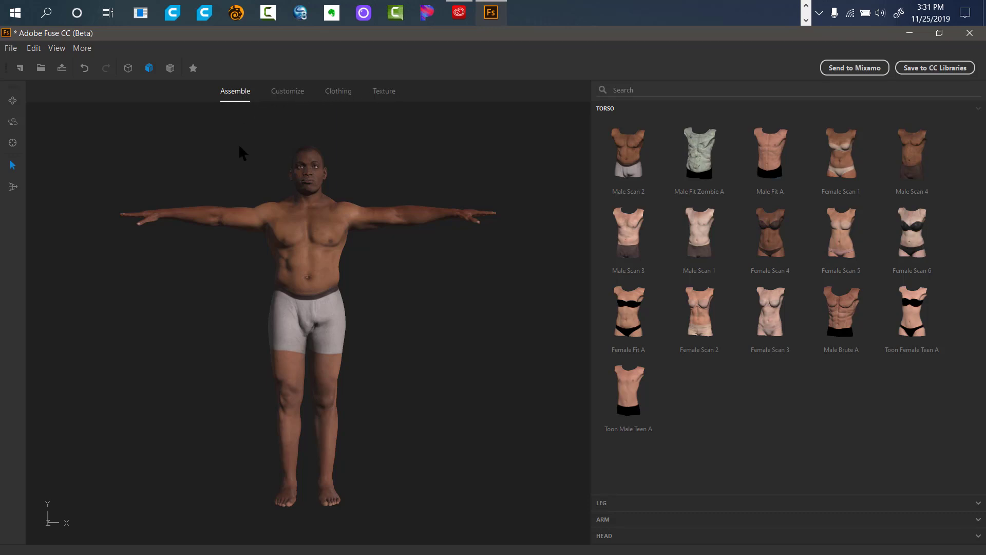
drag(240, 148, 310, 323)
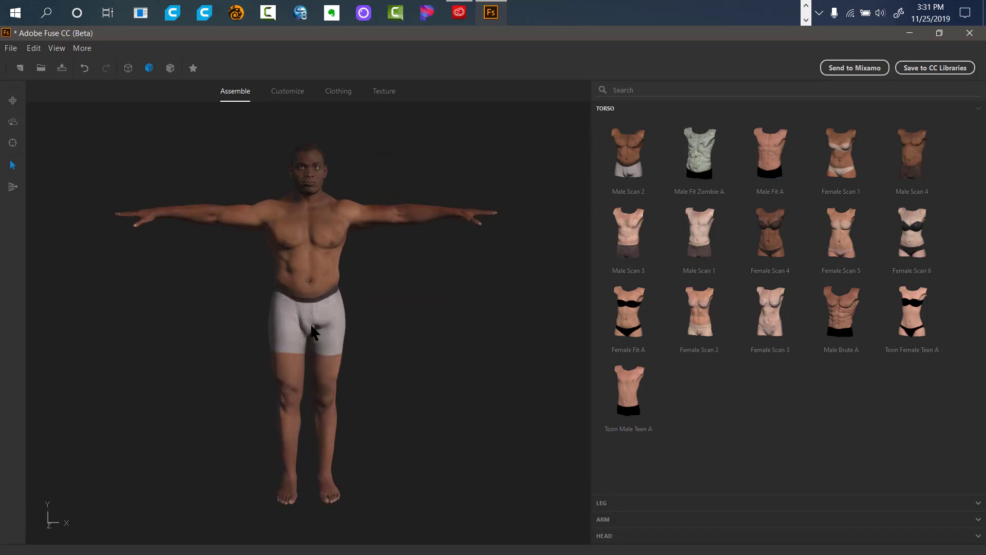
Step: Customize the arms by reducing Bicep Small / Big to -34 and Tricep Small / Big to -32, and readjust the arm shape
click(290, 95)
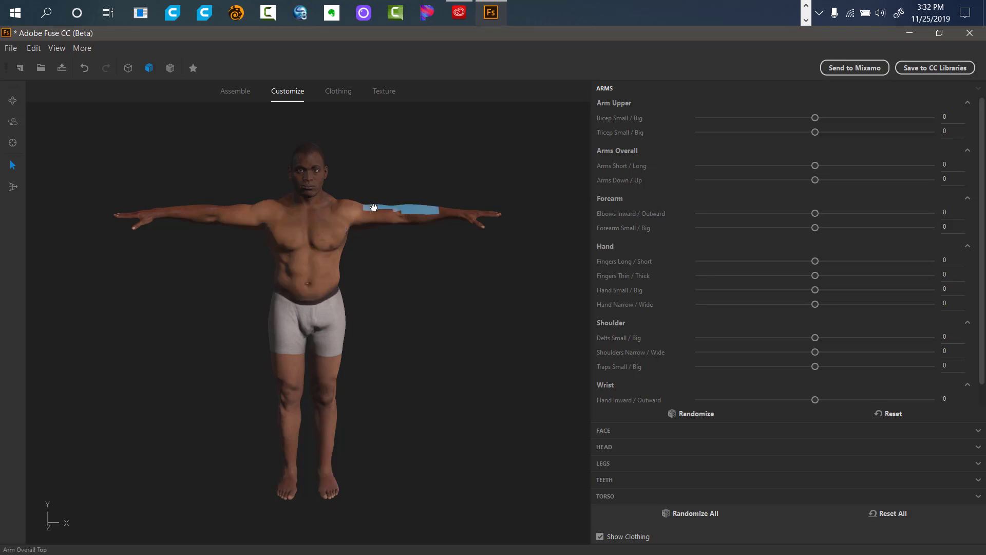
drag(375, 216, 361, 232)
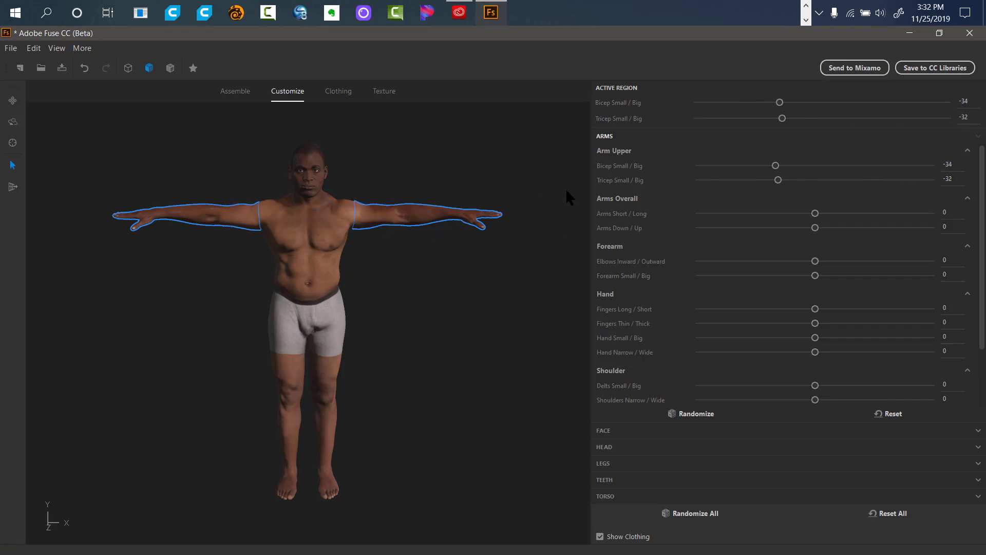
drag(779, 103, 803, 140)
mouse_move(814, 261)
mouse_down()
mouse_move(864, 262)
mouse_move(764, 260)
mouse_move(892, 268)
mouse_move(717, 258)
mouse_move(816, 263)
mouse_up()
Step: Reshape the lower body with Thighs Thin / Thick at 17, Stomach Down / Up at -27 and Stomach Out / In at 21
drag(327, 348, 331, 353)
drag(331, 387, 337, 368)
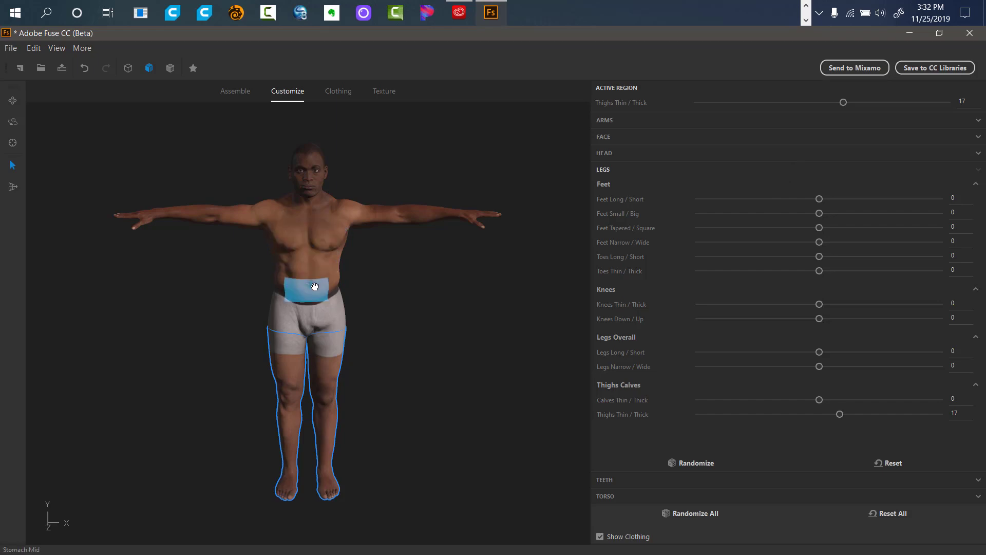
drag(315, 286, 343, 286)
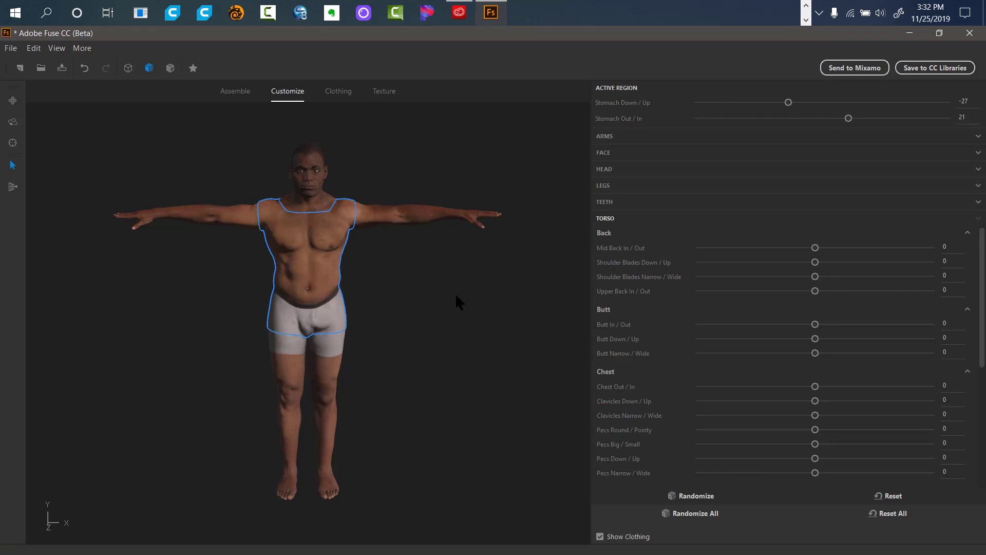
Step: Dress the character in the ACU Rolled Up Sleeves top and the ACU camouflage pants
click(338, 92)
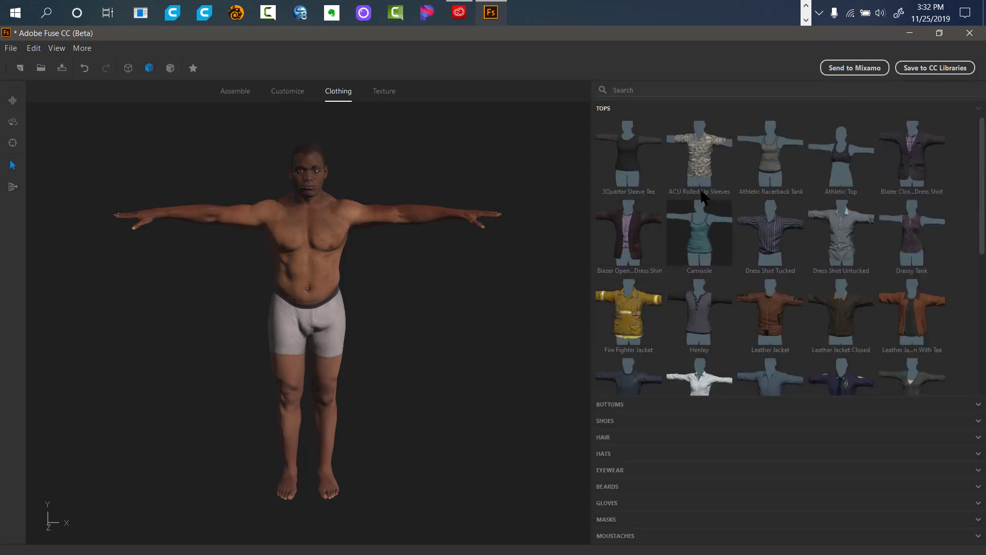
click(699, 151)
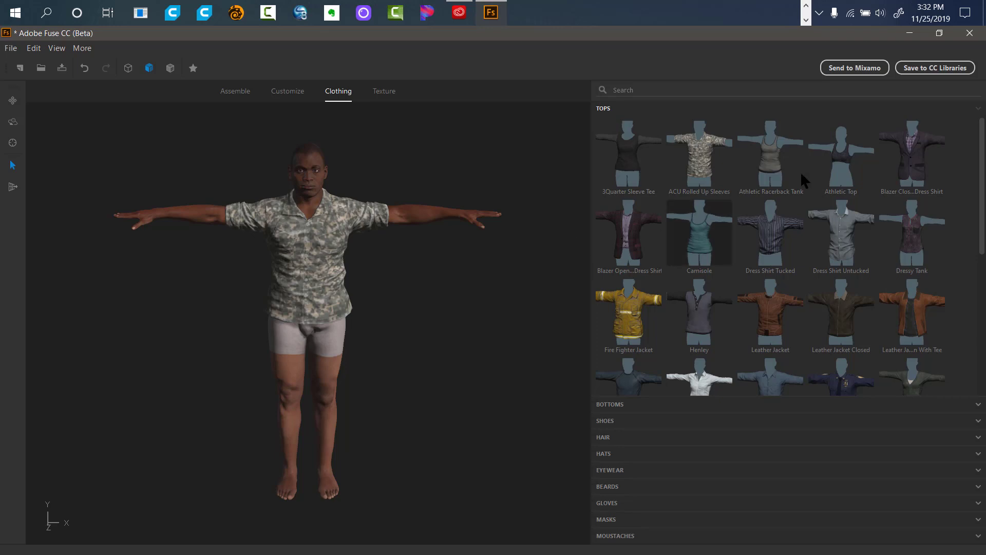
click(619, 406)
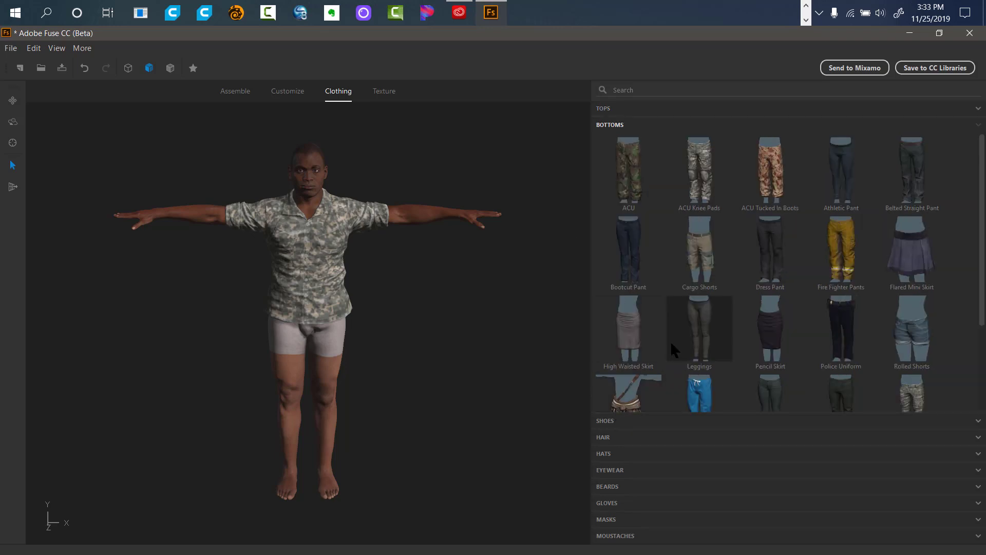
click(625, 182)
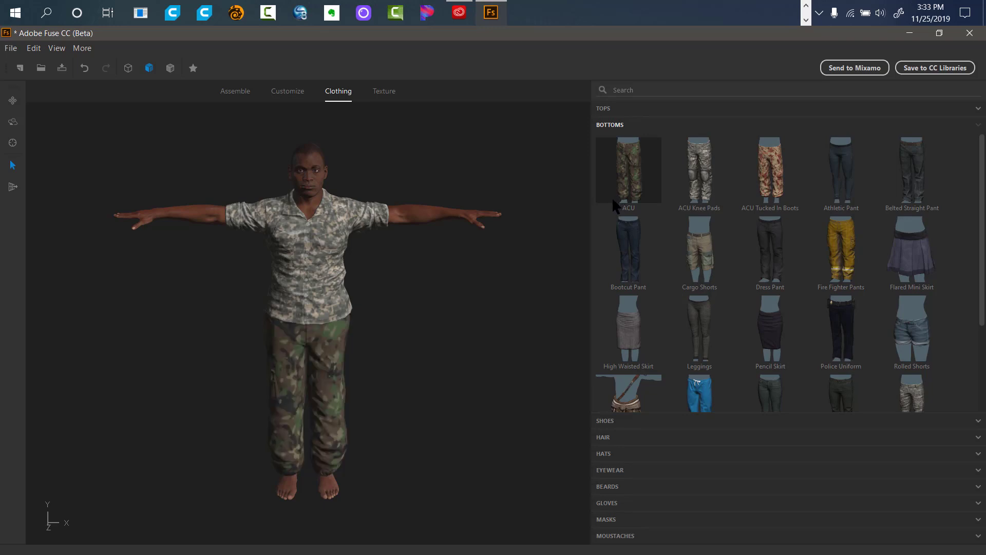
Step: Add the Tactical Boot B shoes and, skipping the hair, put the Tactical Response helmet on the character
click(614, 426)
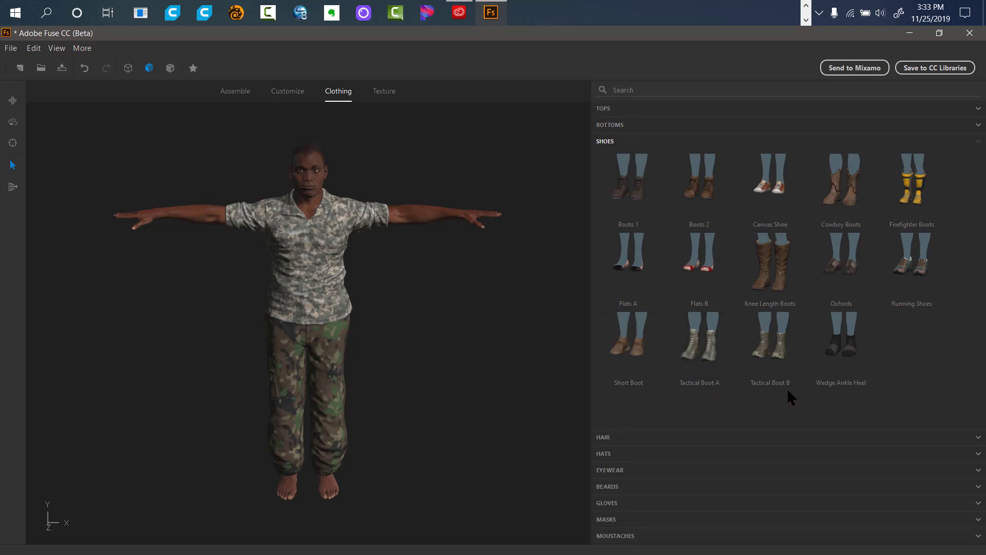
click(769, 359)
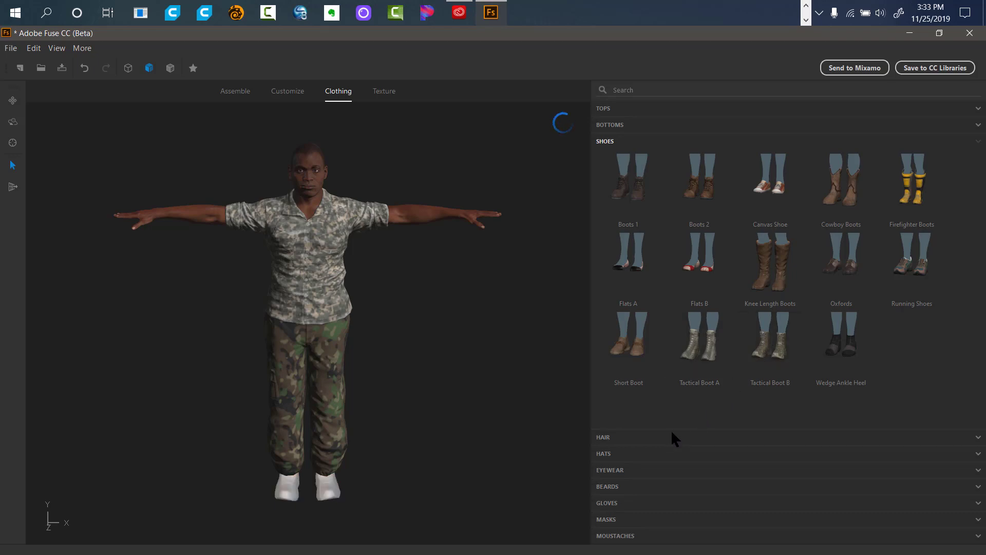
click(659, 436)
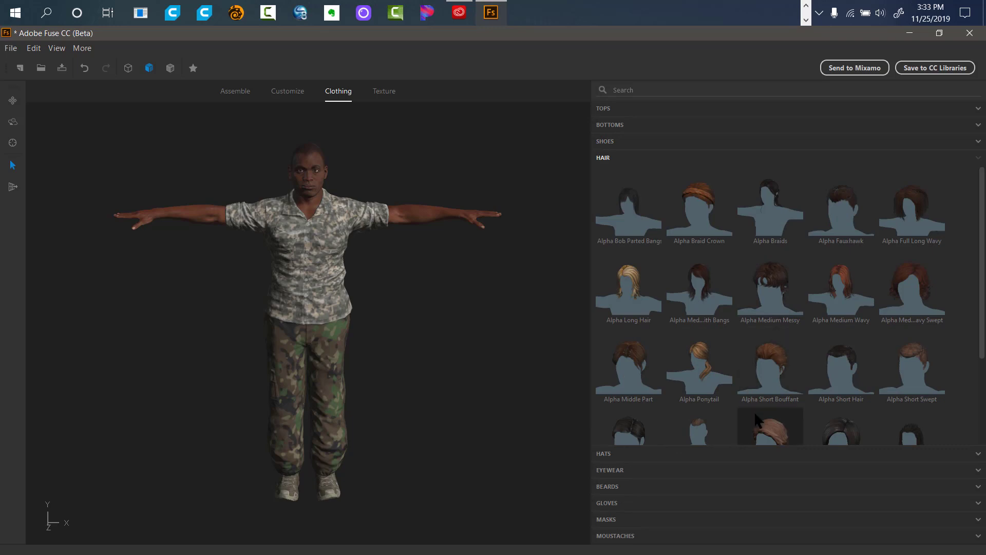
click(705, 459)
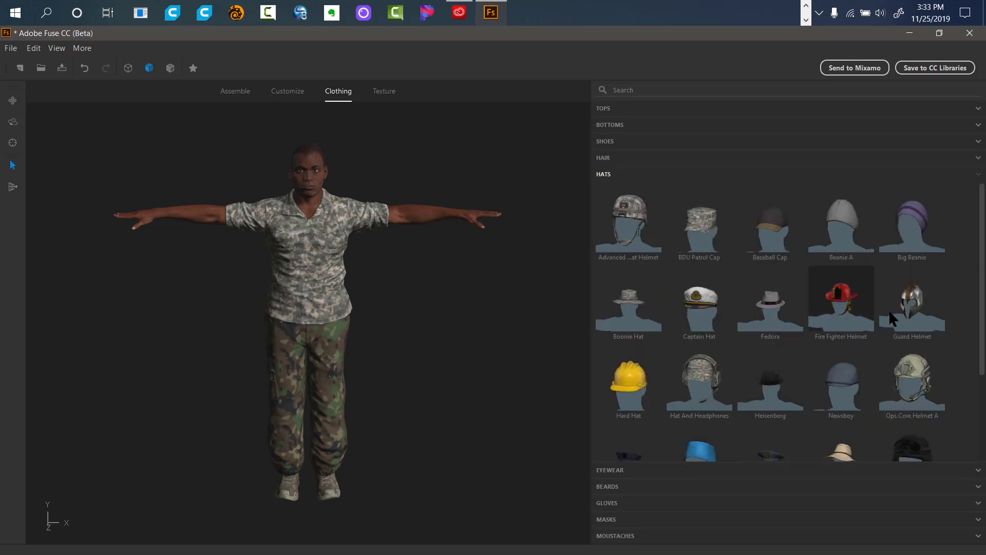
scroll(976, 331, down, 2)
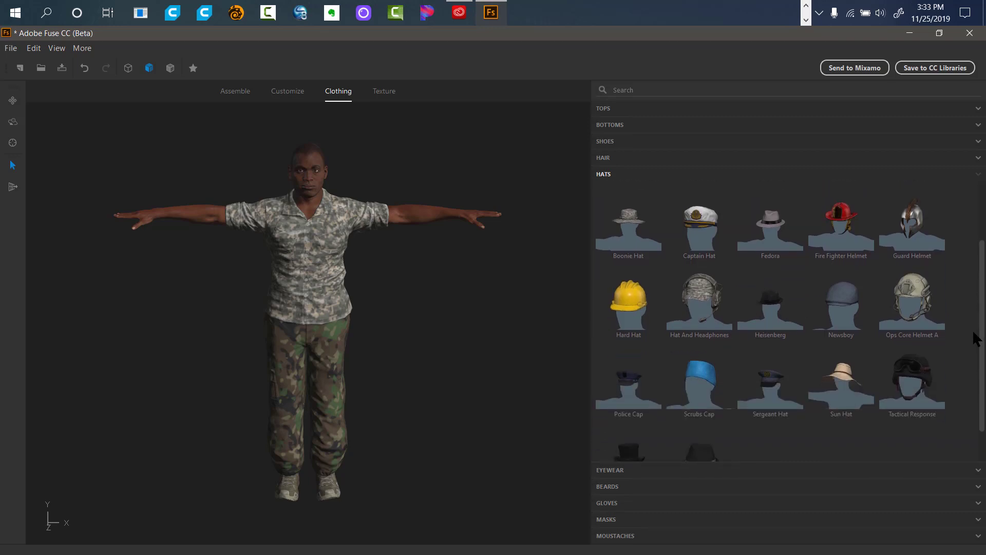
click(908, 406)
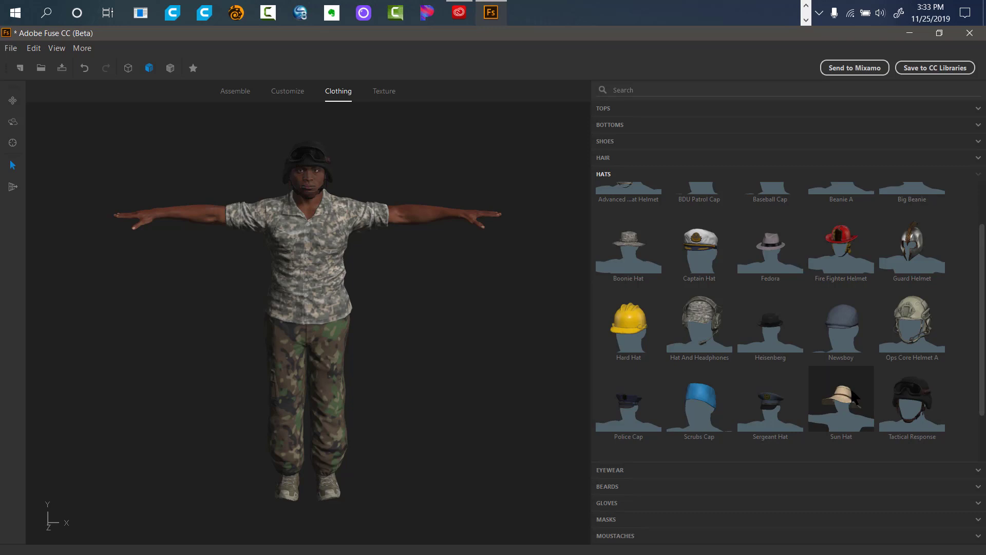
Step: Look through the eyewear and beards without choosing any, and add the Tactical Response gloves
drag(419, 329, 445, 301)
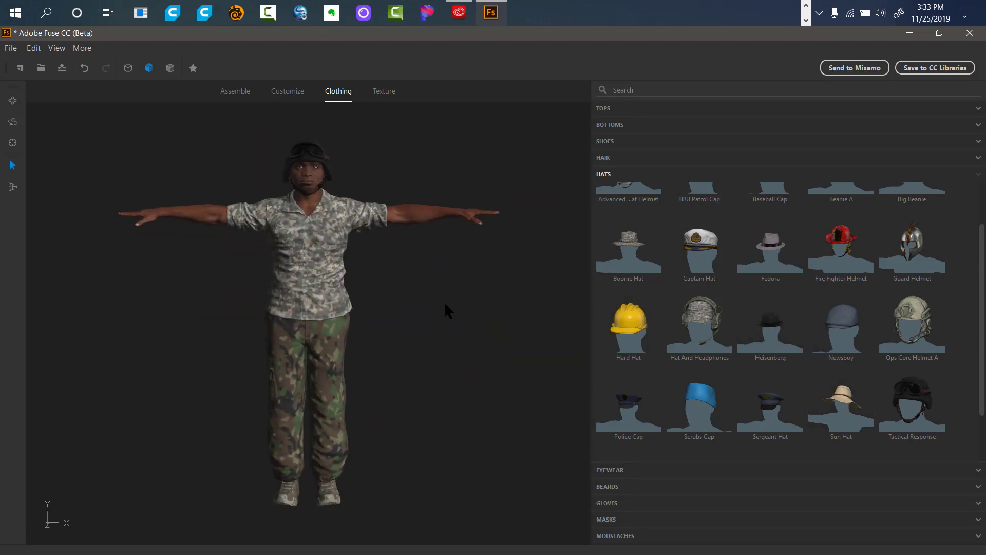
click(655, 469)
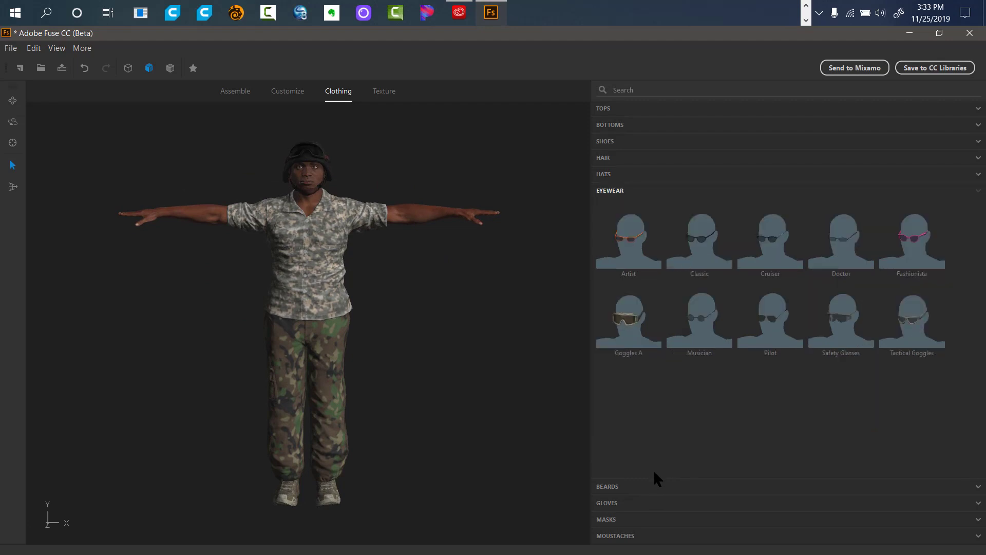
click(628, 487)
click(635, 504)
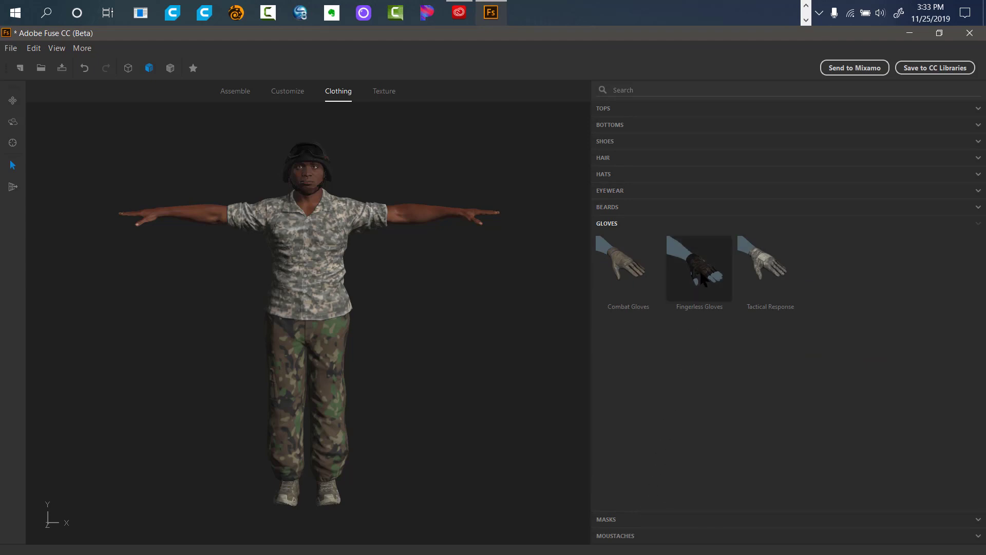
click(771, 269)
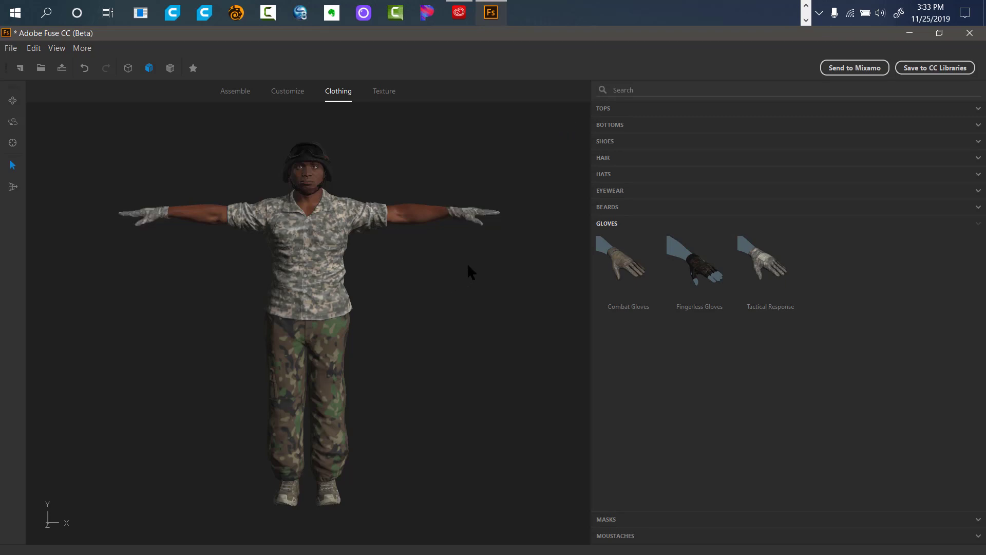
Step: Put the Gasmask Dual Canister mask on the character and look through the moustaches without choosing any
drag(467, 263, 586, 352)
click(632, 518)
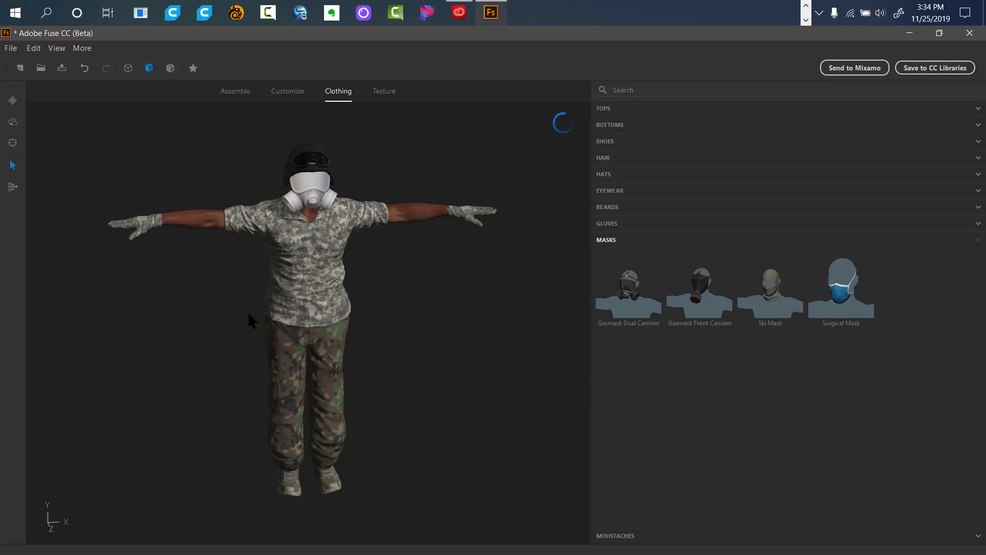
drag(245, 322, 214, 292)
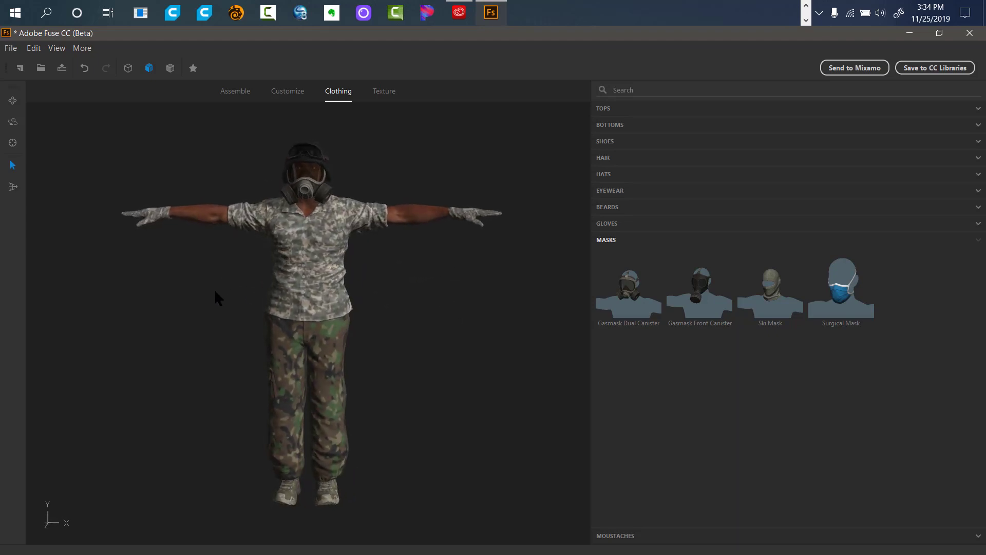
click(627, 541)
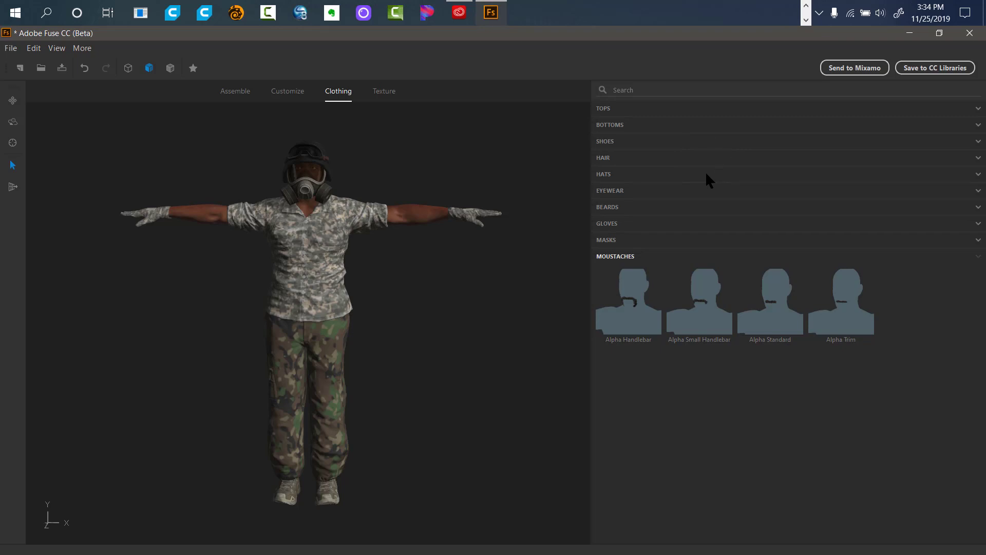
Step: Upload the dressed character to Mixamo under a new character name in place of FuseModel
click(856, 71)
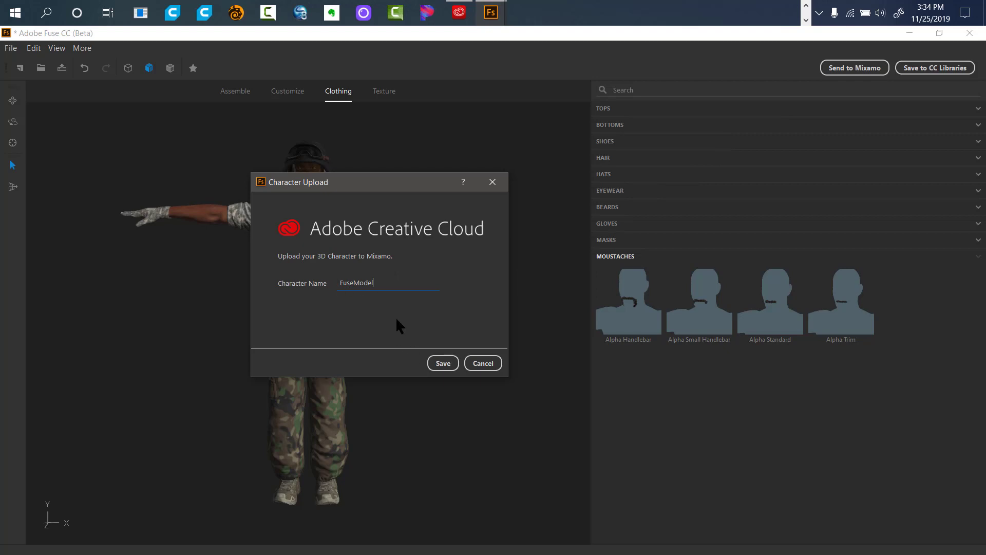
drag(386, 280, 333, 284)
text(steves mn)
click(443, 363)
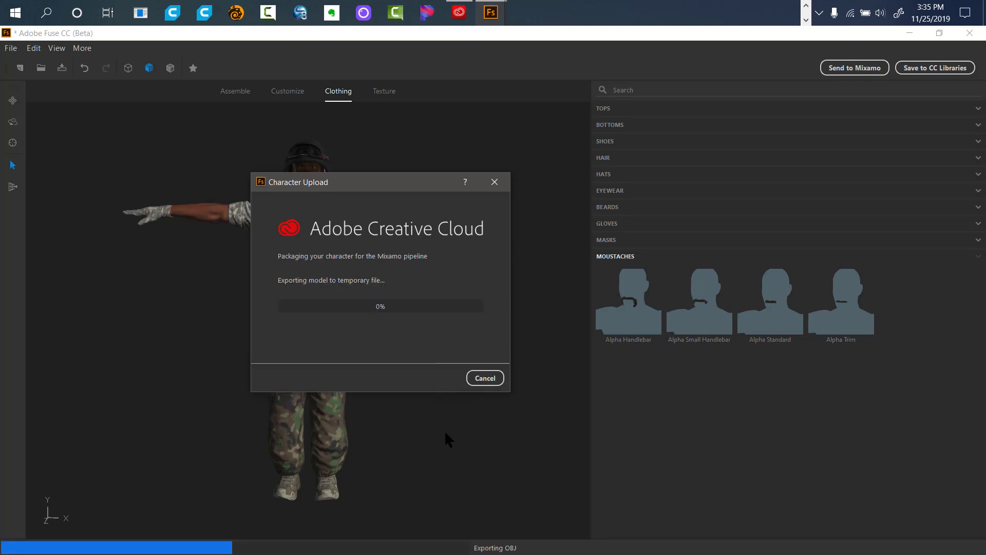
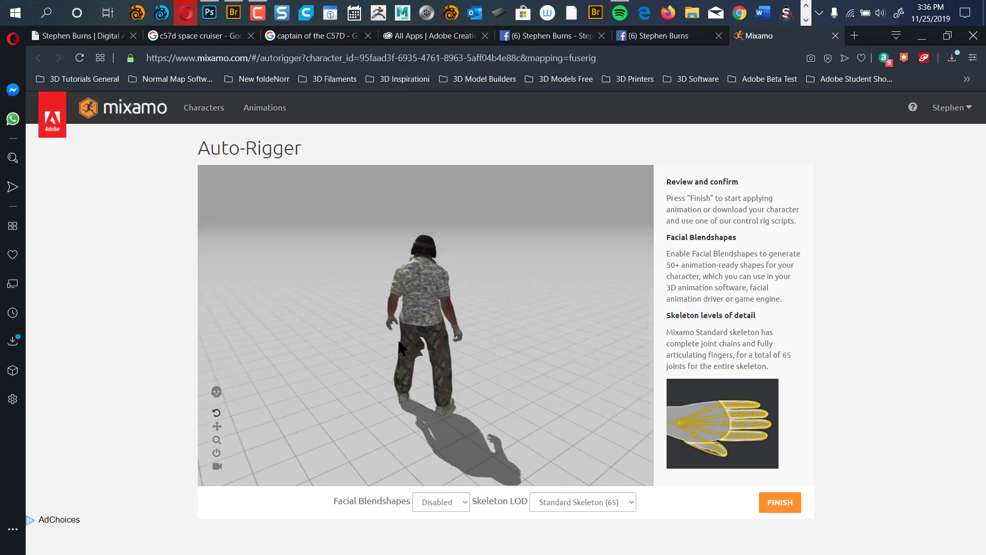
Step: Examine the rigged character in the Auto-Rigger preview from several angles by orbiting, panning and zooming
drag(331, 366, 615, 332)
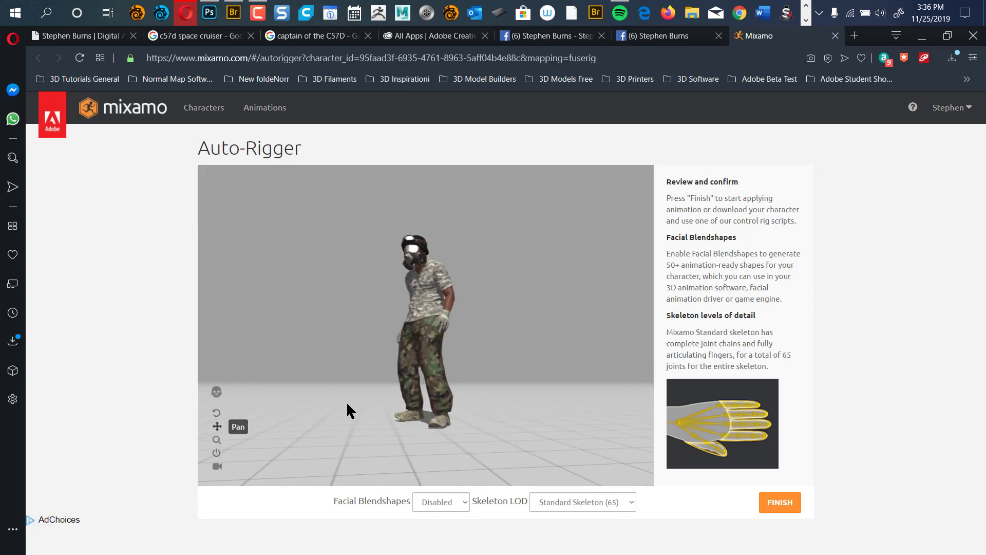
drag(347, 404, 338, 464)
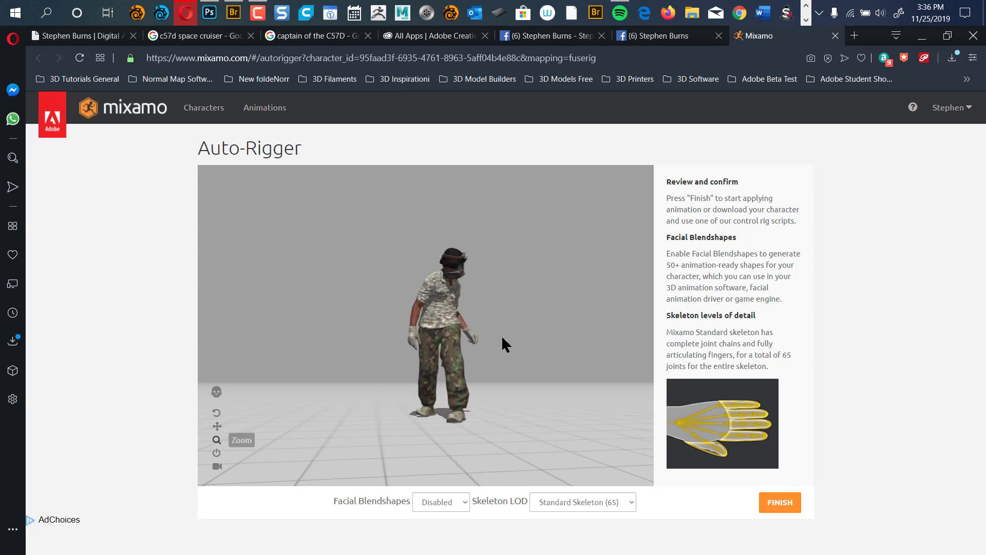
drag(502, 337, 461, 421)
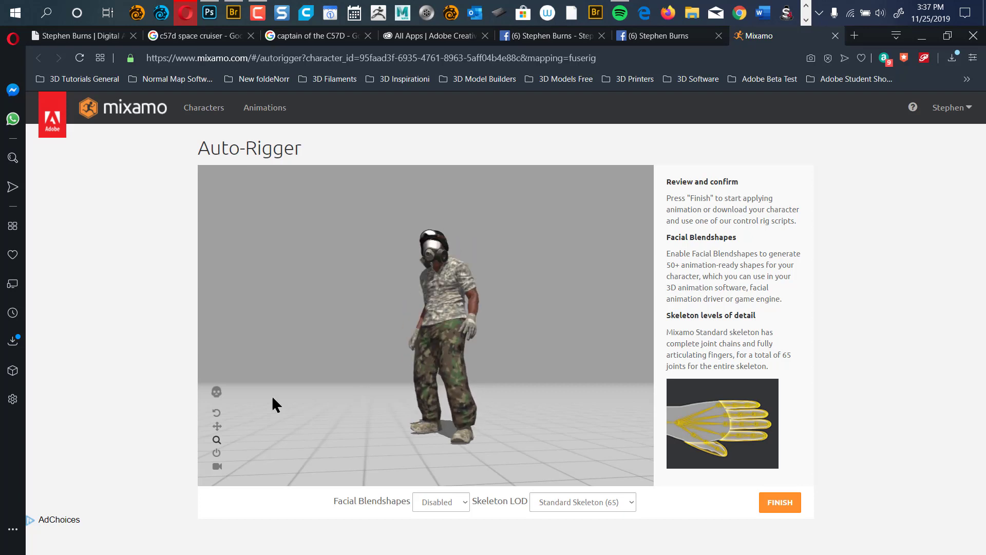
click(217, 412)
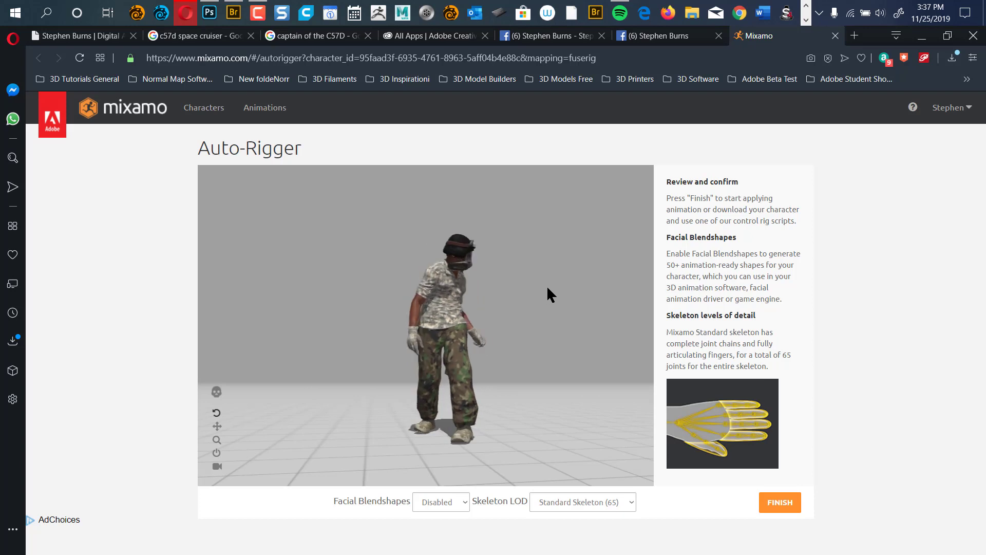
drag(546, 285, 490, 327)
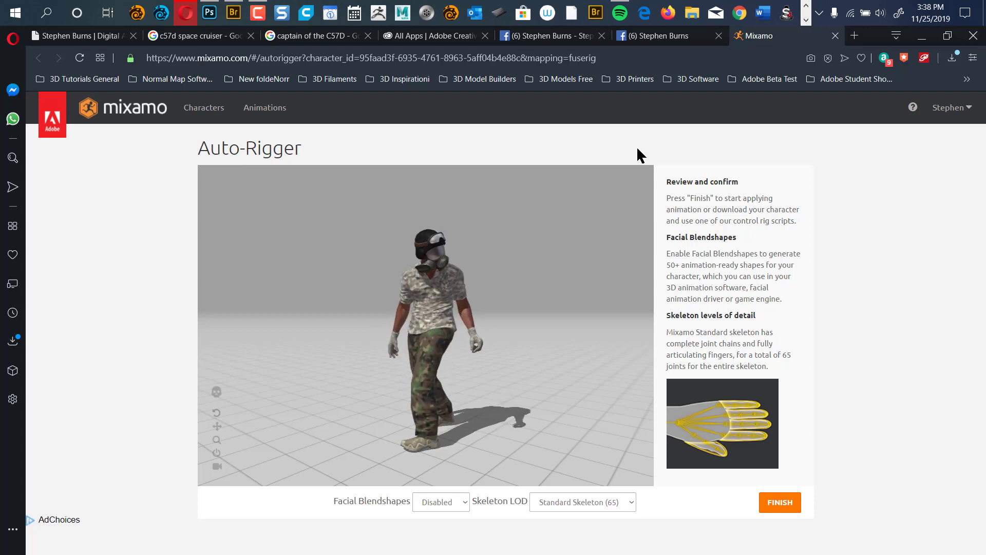
Step: Copy the Auto-Rigger page's address and load it in Firefox
click(623, 58)
key(ctrl+c)
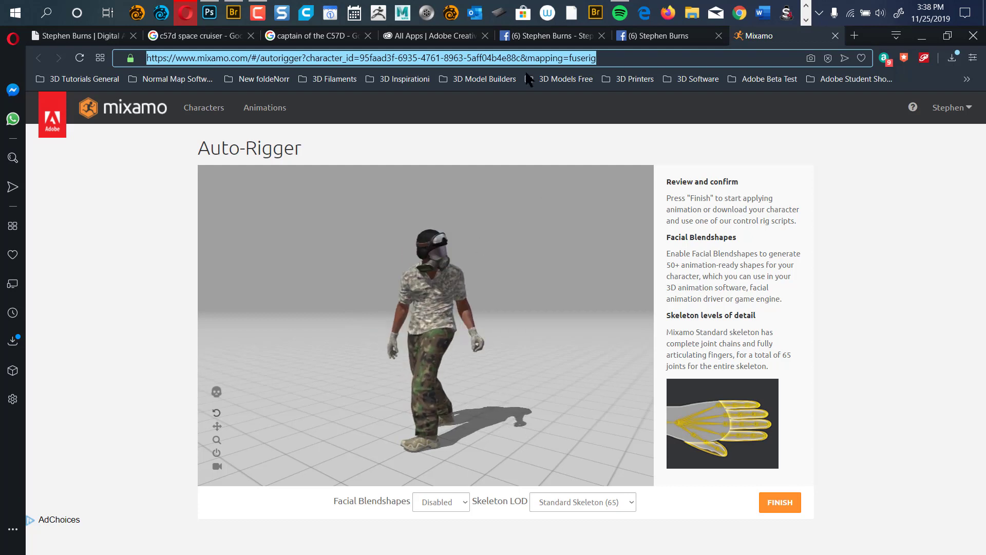
click(666, 19)
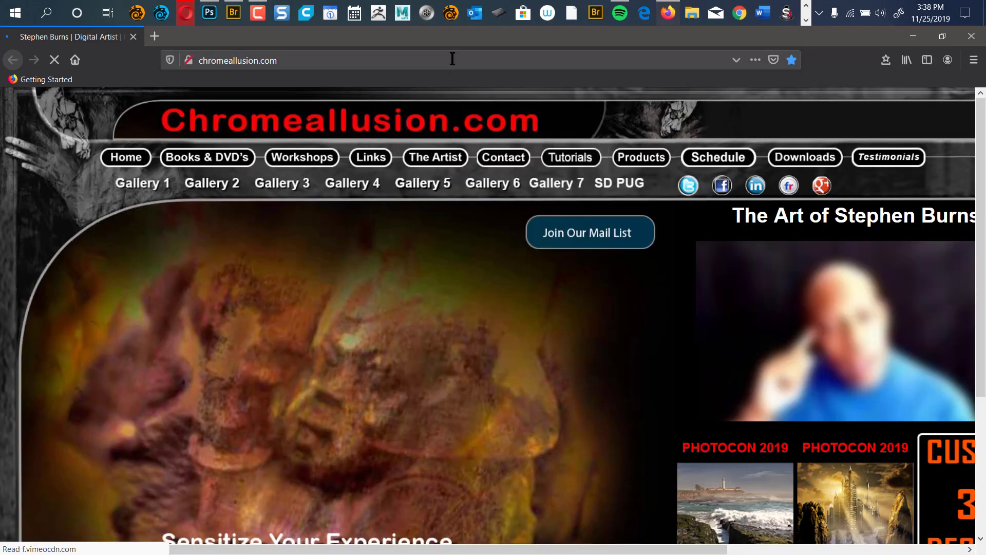
click(452, 58)
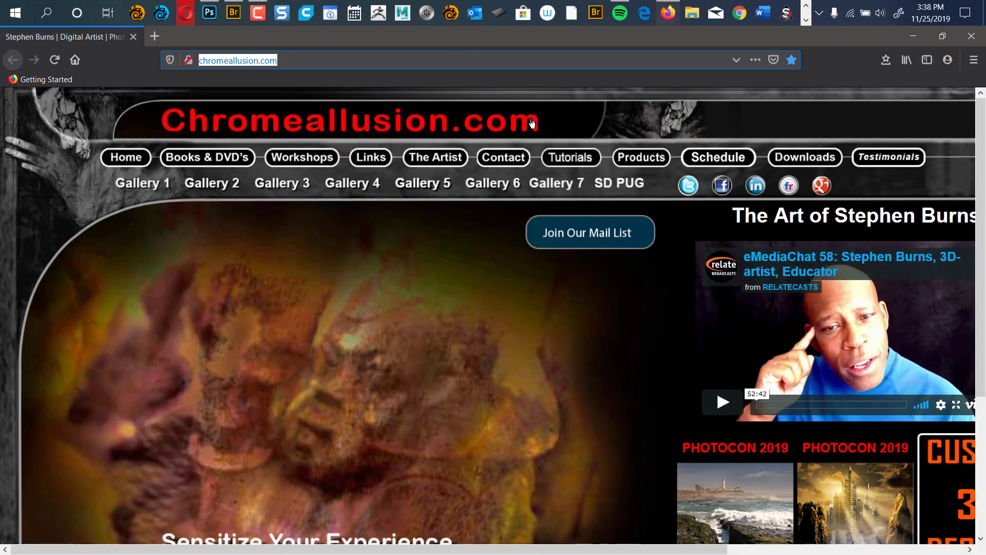
key(ctrl+v)
key(Return)
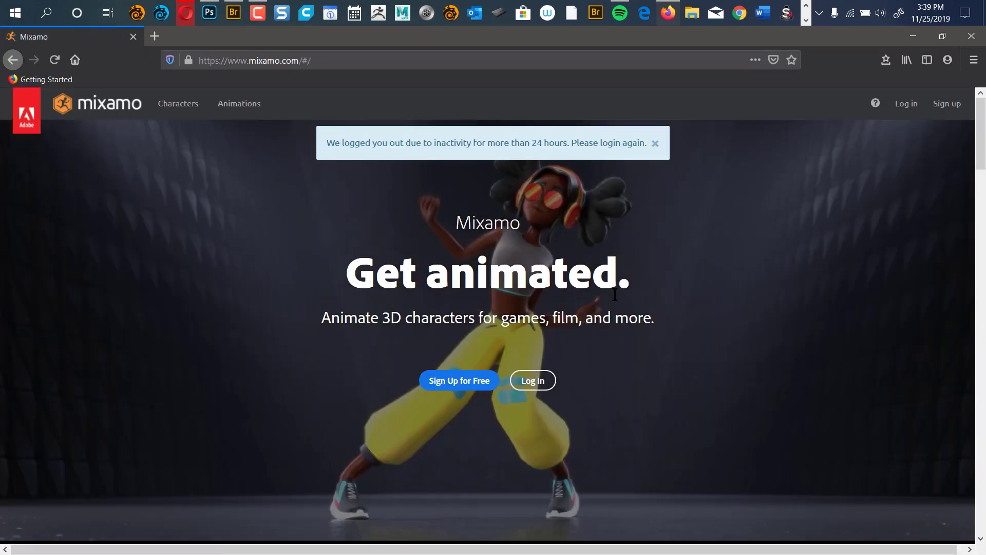
Step: Log in to Mixamo with the Facebook account, check the Auto-Rigger page in Opera and return to Firefox
click(535, 382)
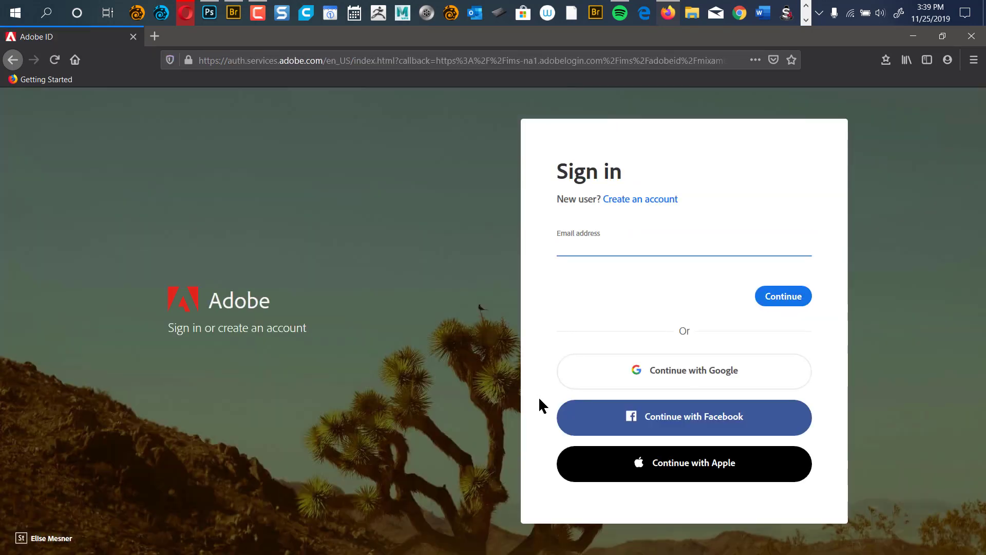
click(725, 418)
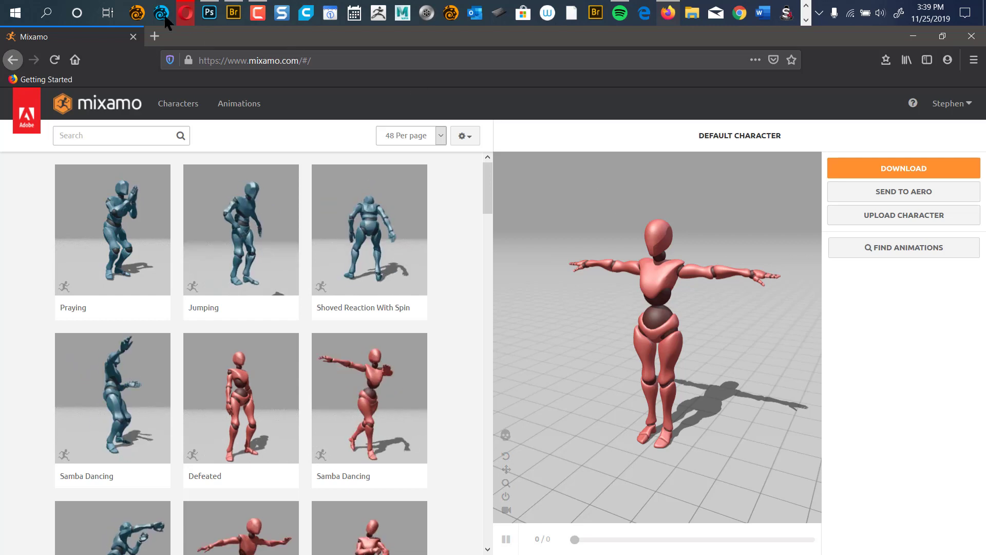
click(185, 14)
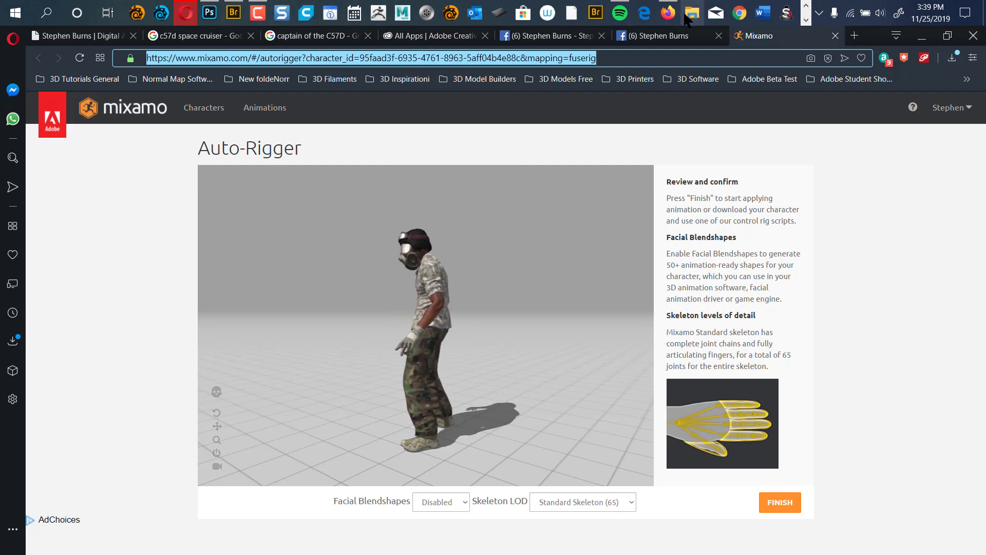
click(668, 13)
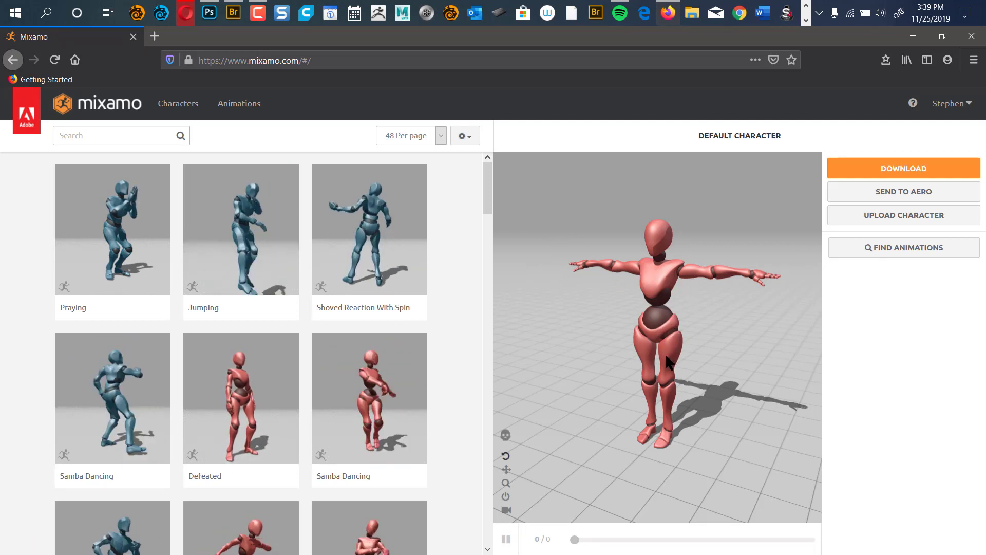
Step: Preview the Jumping, Samba Dancing and Dribble animations on the default character, then apply Zombie Stand Up and browse the remaining ones
click(242, 250)
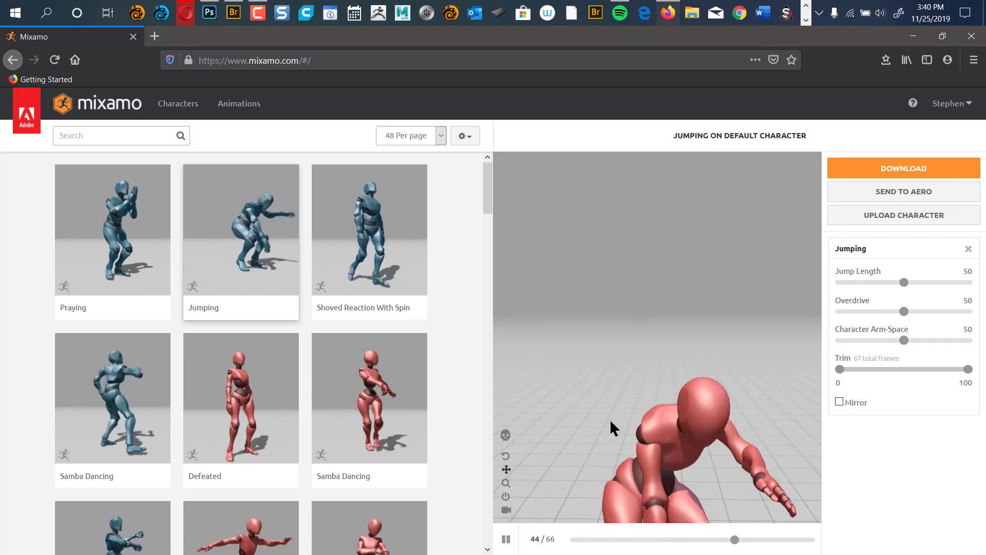
click(506, 483)
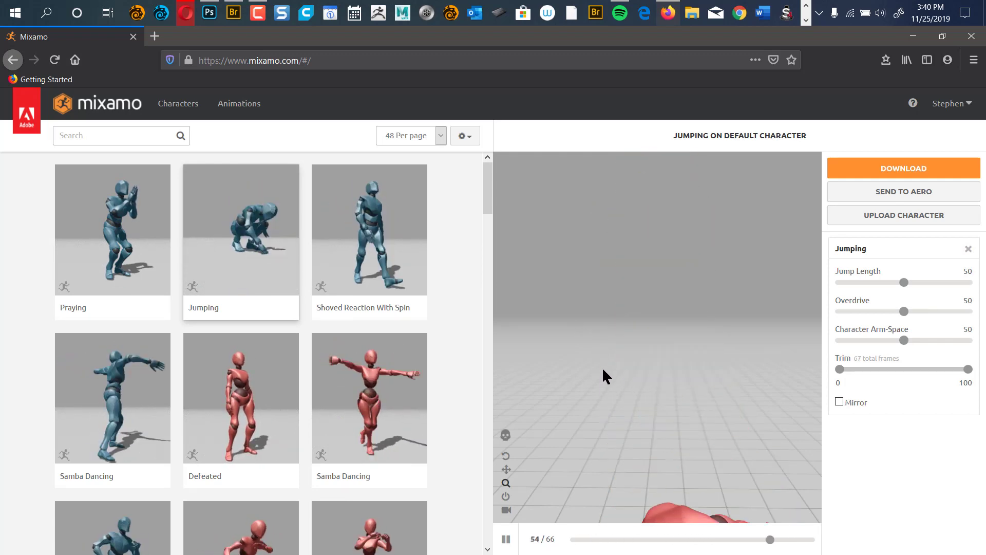
click(375, 400)
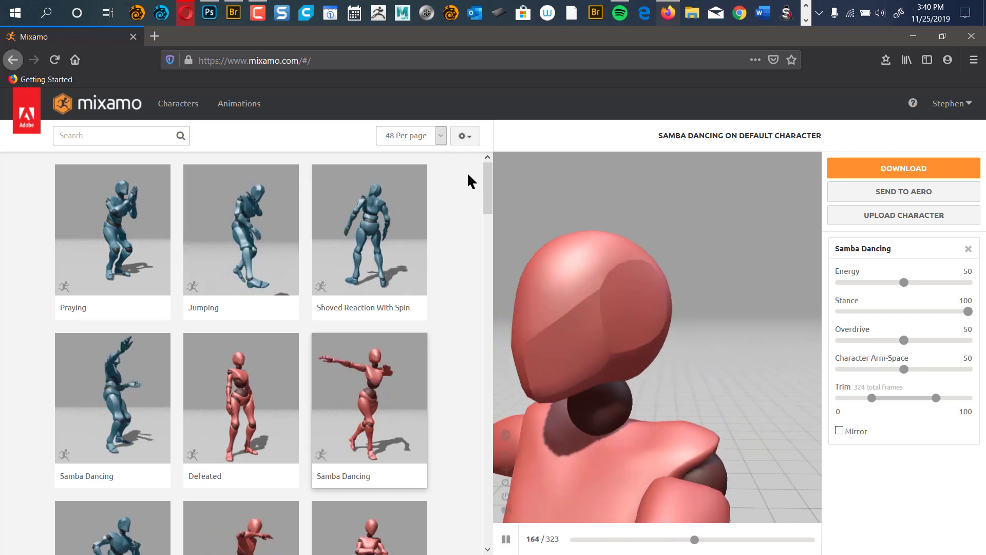
drag(484, 198, 436, 354)
click(253, 378)
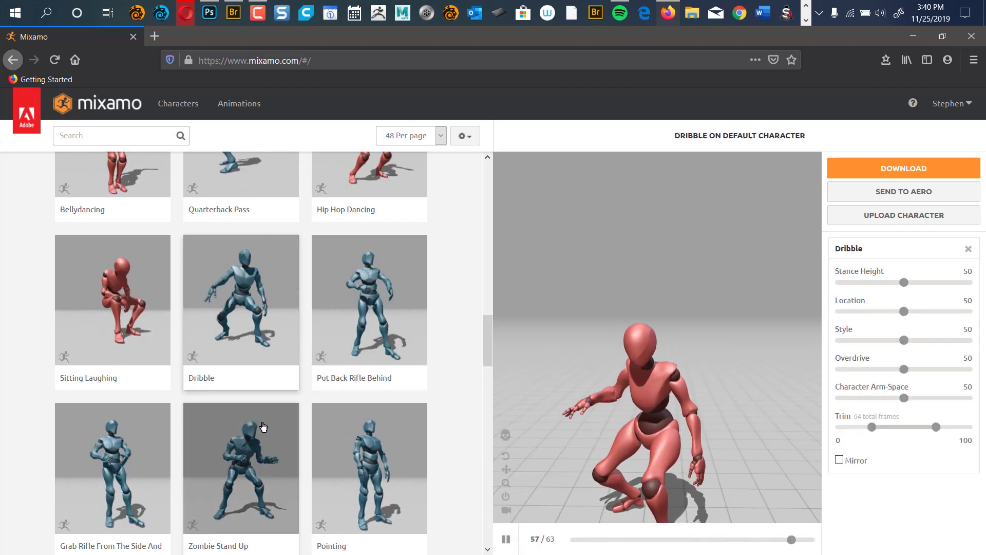
click(238, 470)
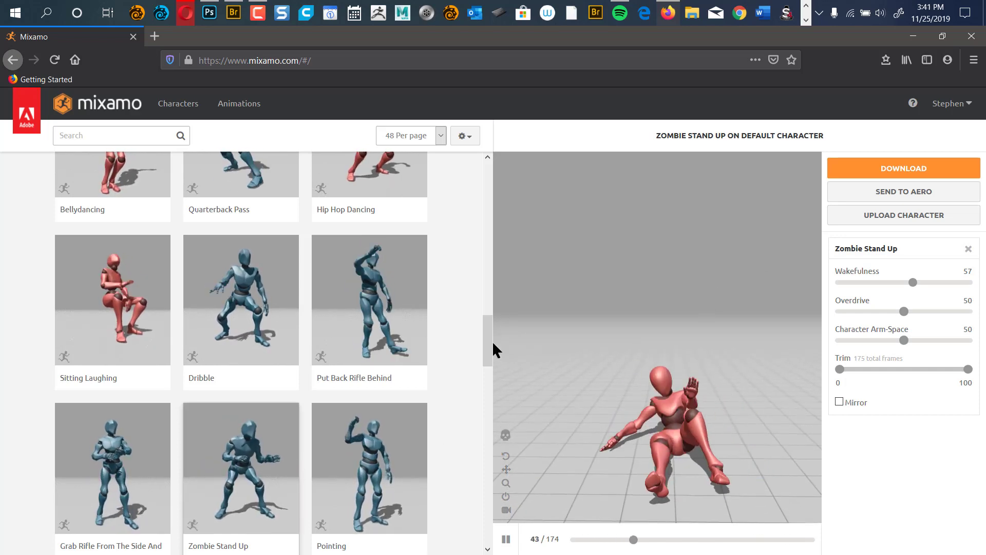
drag(488, 352, 489, 517)
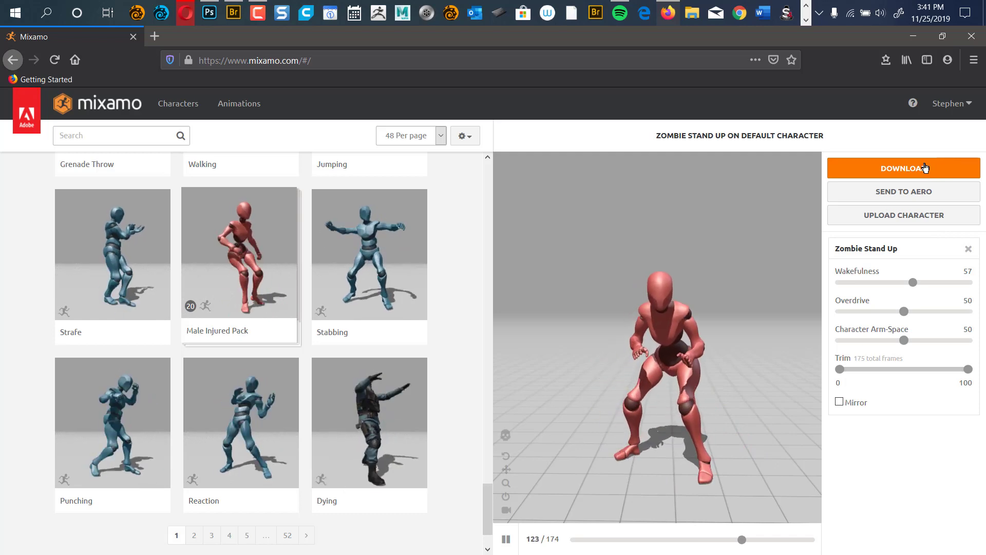
Step: Download the Zombie Stand Up animation as Collada (.dae) with skin, at 30 frames per second without keyframe reduction, and save the zip file
click(925, 167)
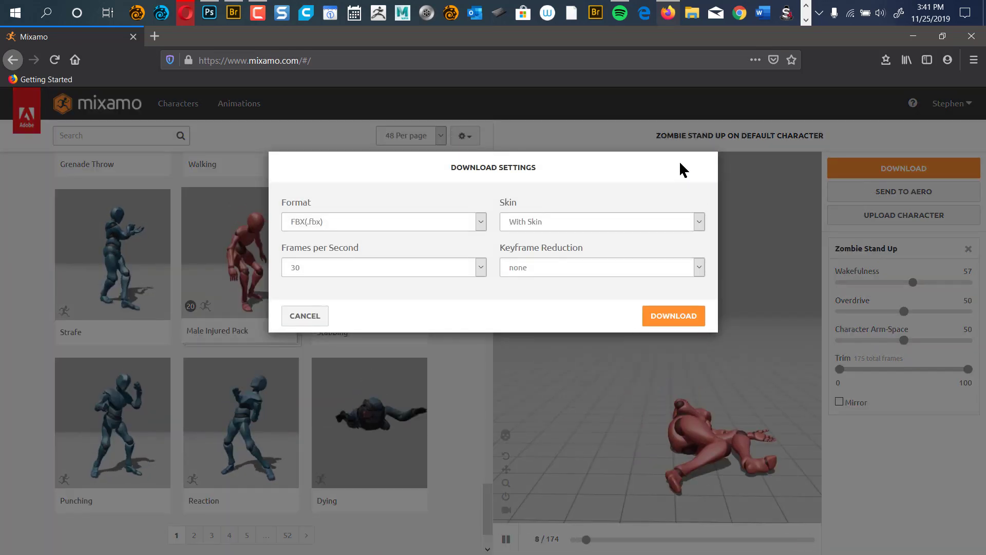
click(479, 225)
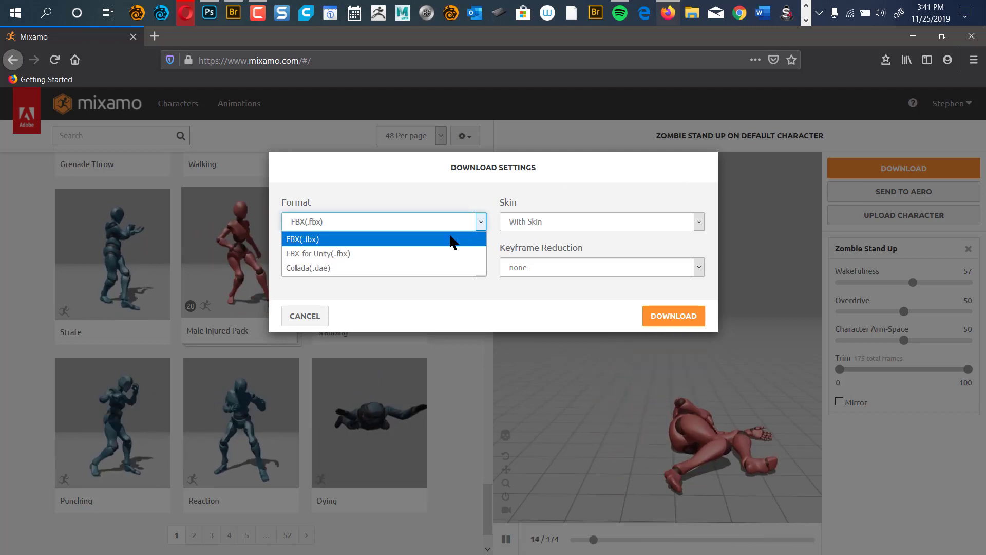
click(347, 270)
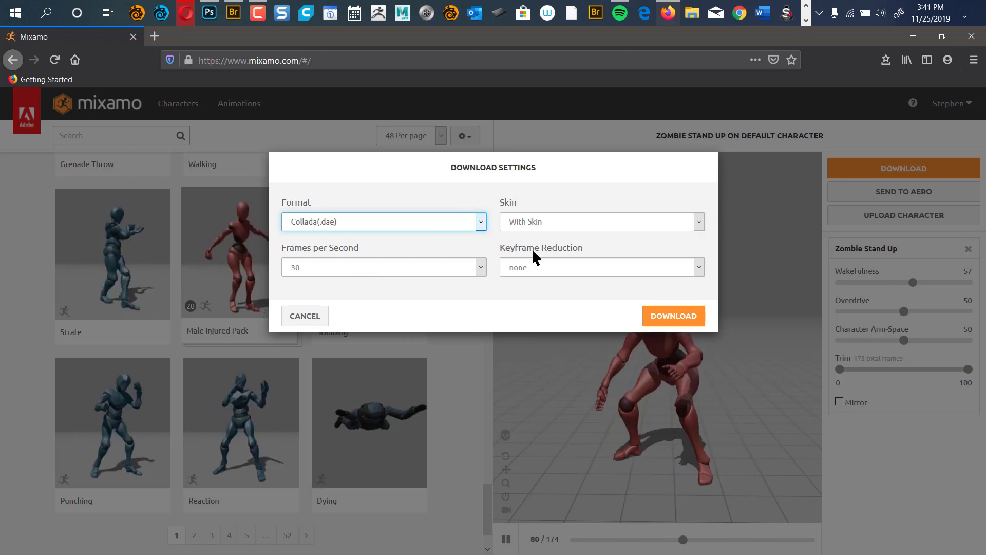
click(699, 221)
click(642, 191)
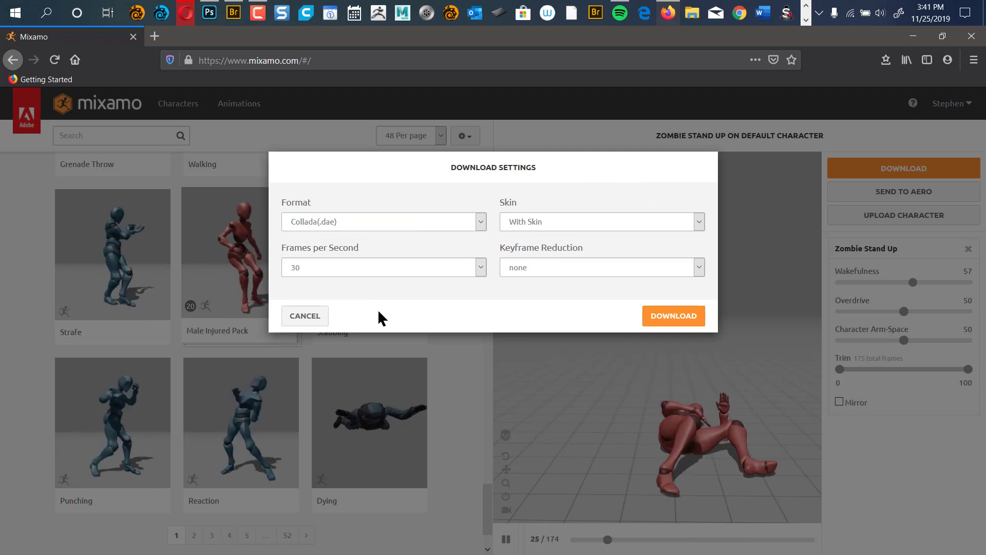
click(672, 317)
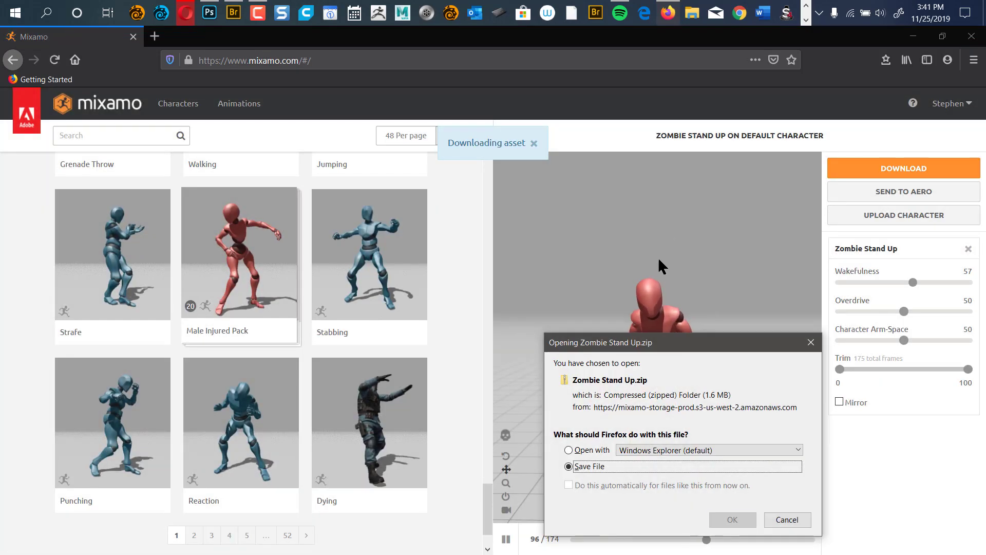
drag(694, 343, 515, 160)
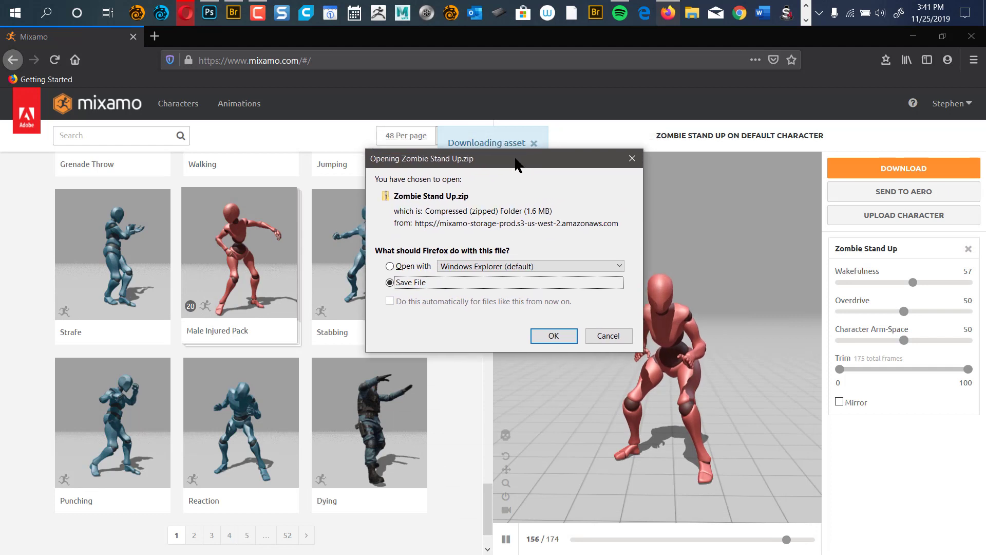
click(532, 341)
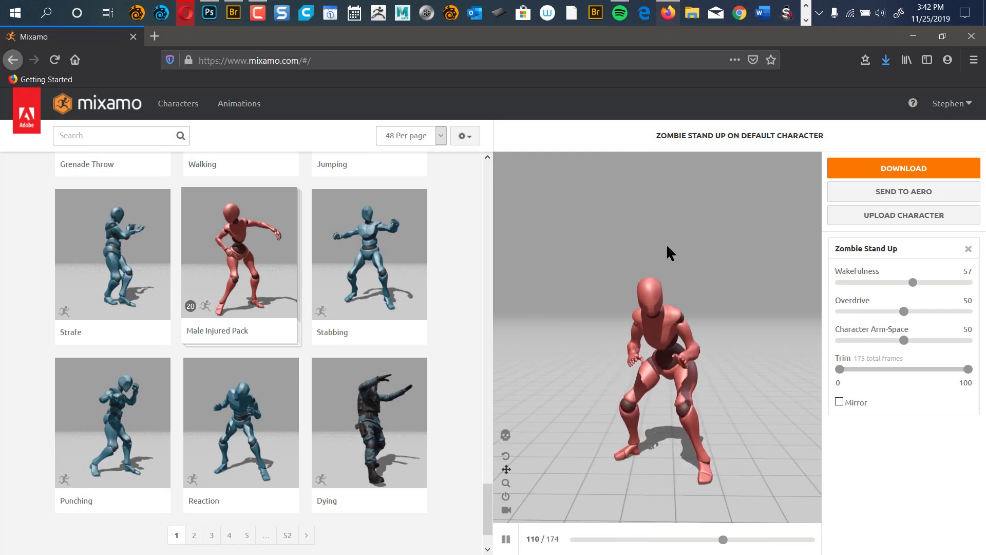
Step: Show the downloaded Zombie Stand Up.zip in its Downloads folder
click(886, 59)
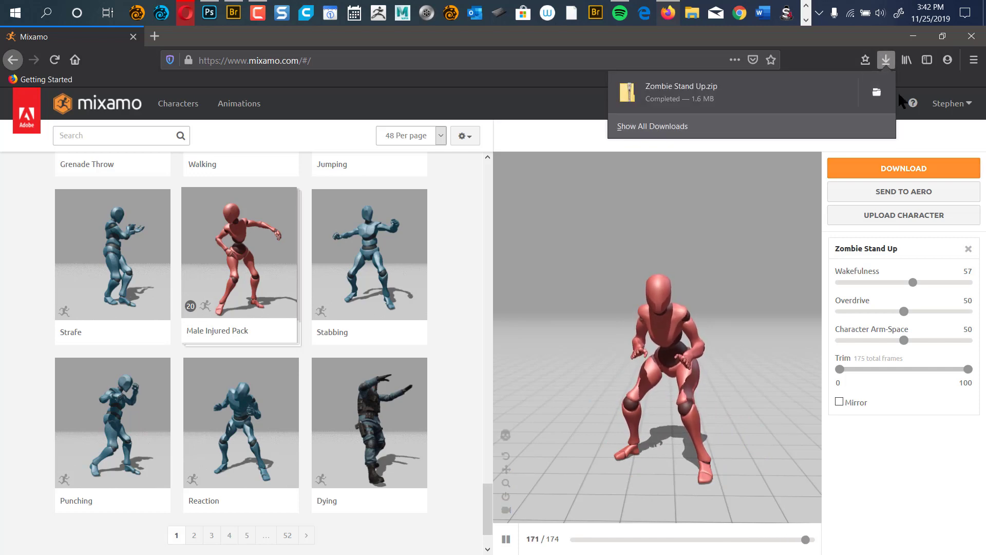
click(877, 92)
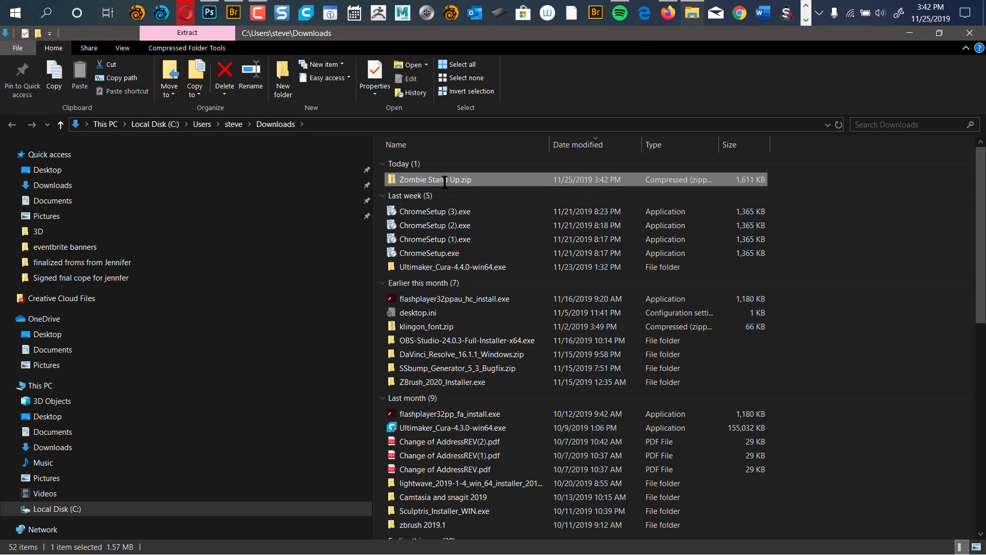
click(444, 181)
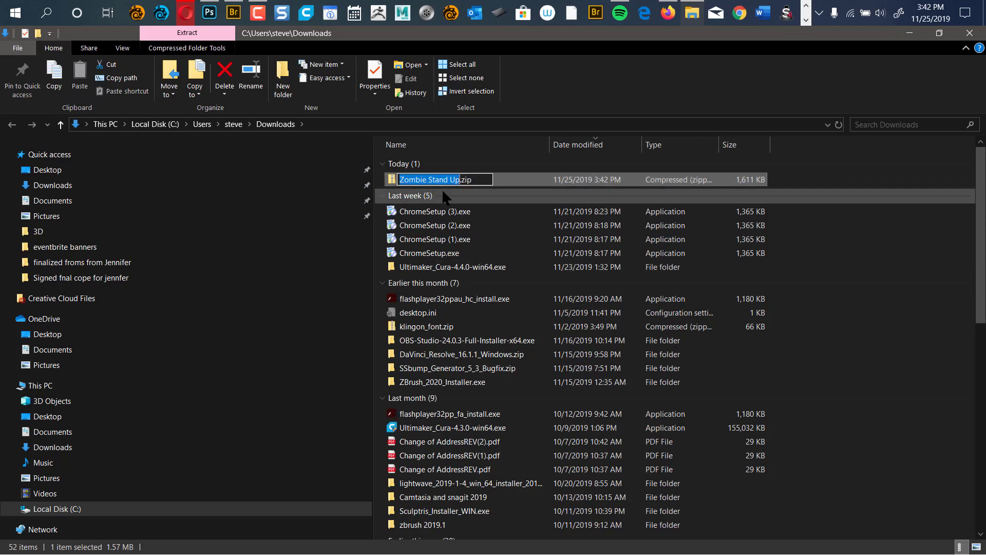
Step: Browse from the Desktop through 0 schoolfiles 007, Student Work Files and 3D into the 3D Character folder
click(71, 170)
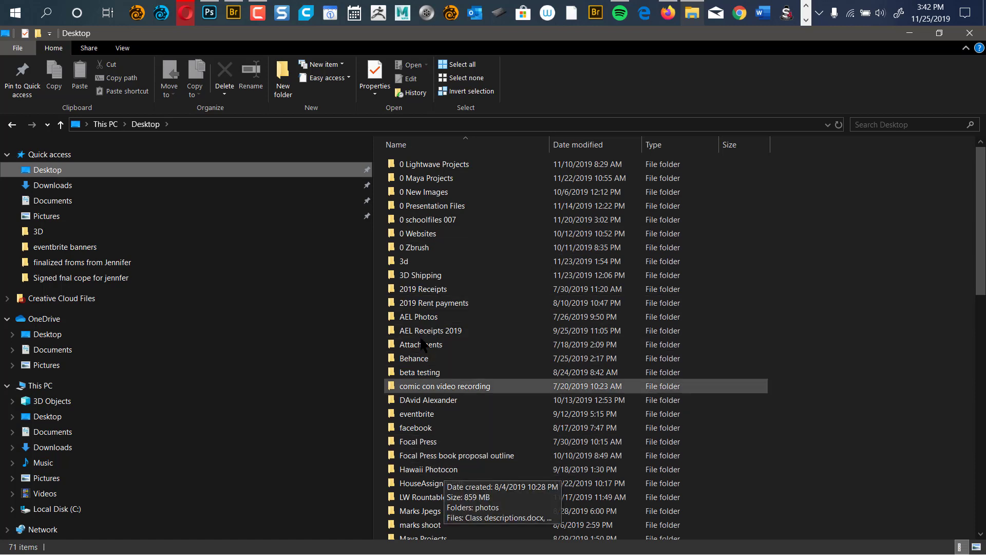
click(426, 221)
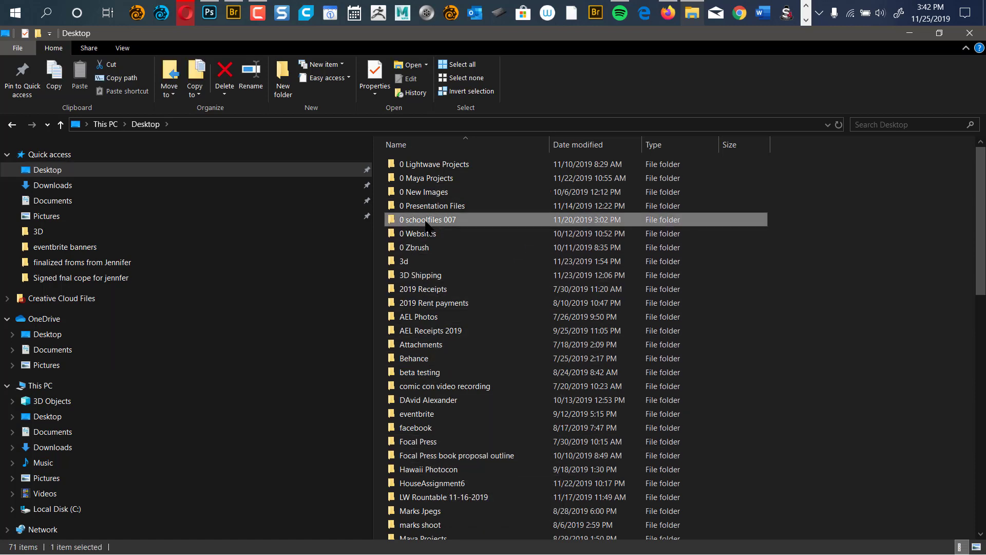
double_click(425, 222)
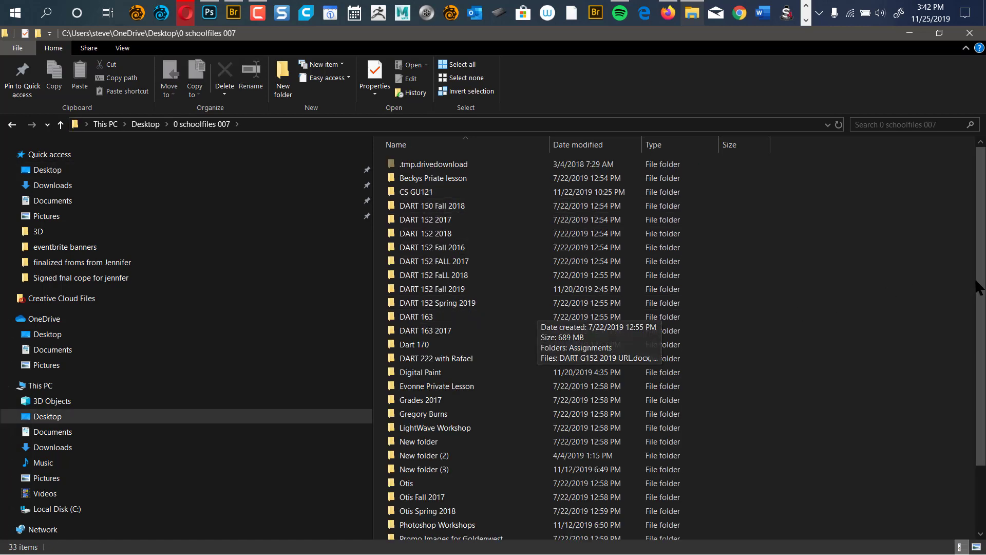
scroll(977, 287, down, 3)
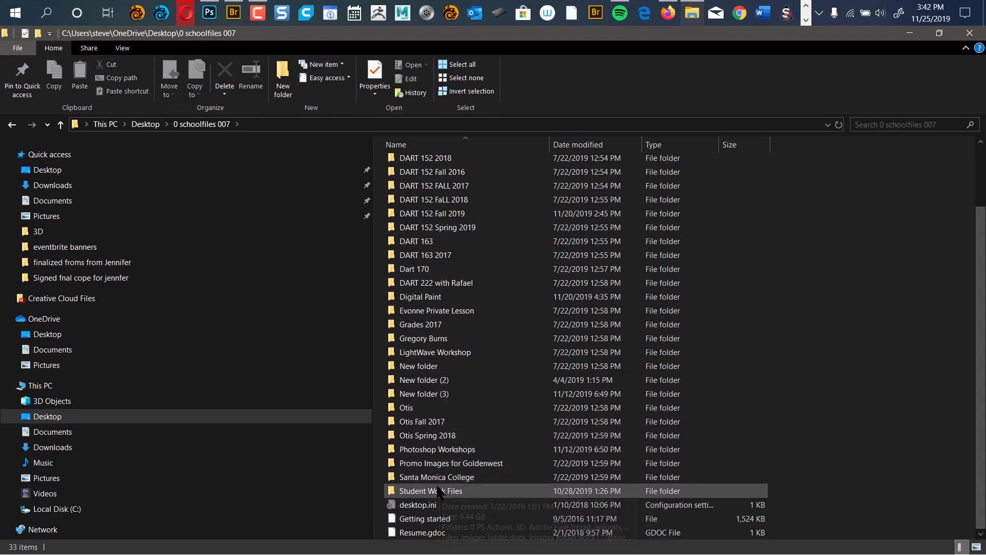
click(438, 492)
double_click(438, 492)
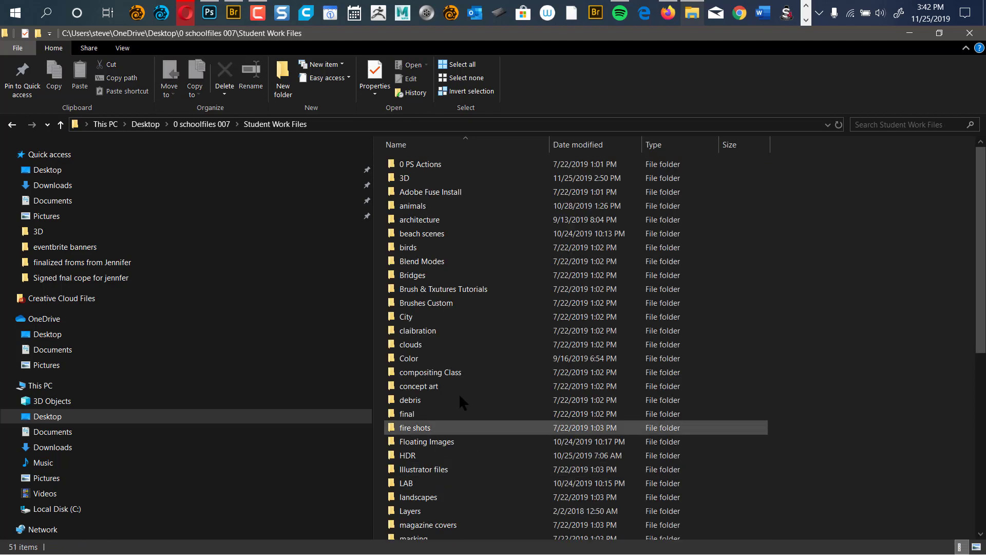
double_click(416, 189)
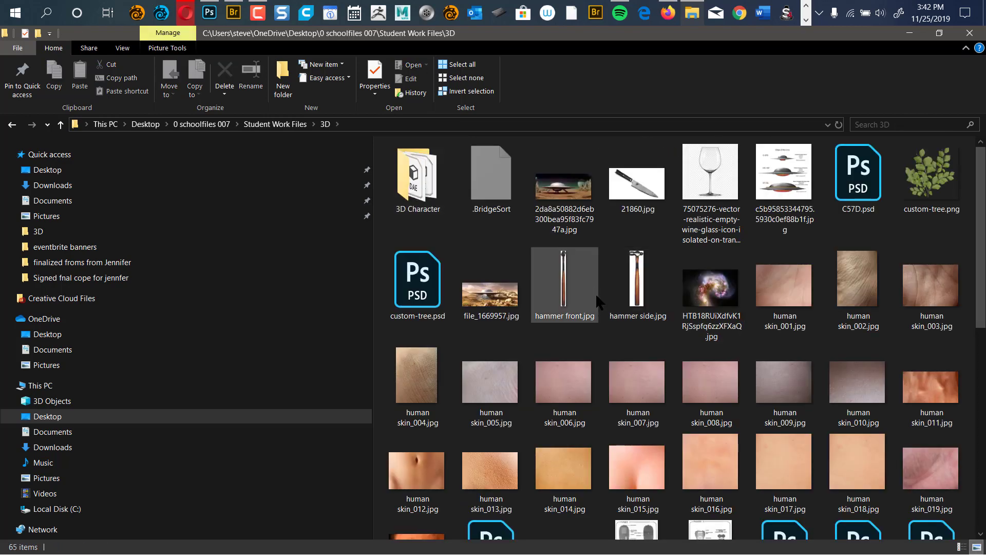
double_click(419, 193)
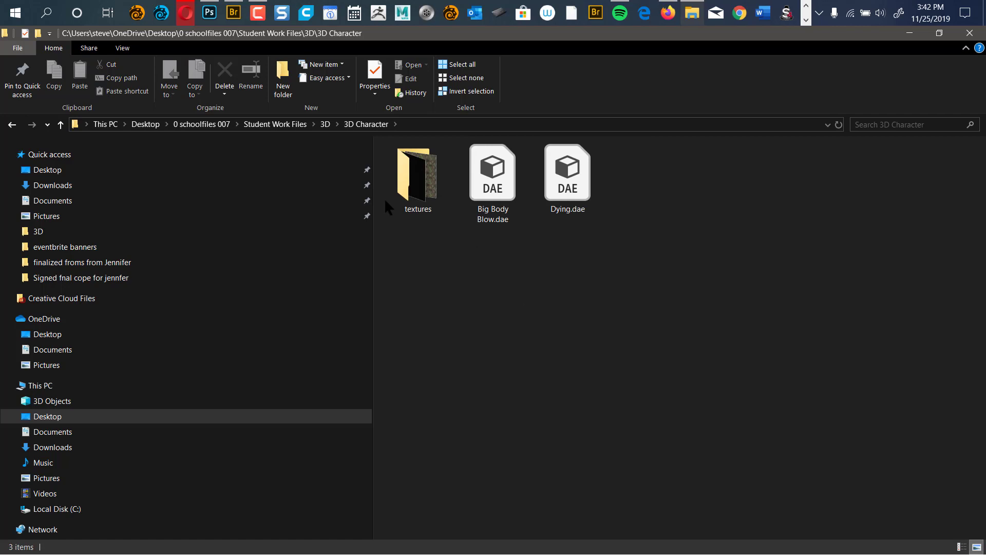
Step: Return to the 3D folder, create a new folder named "3D character 002" in it and open that folder
click(13, 125)
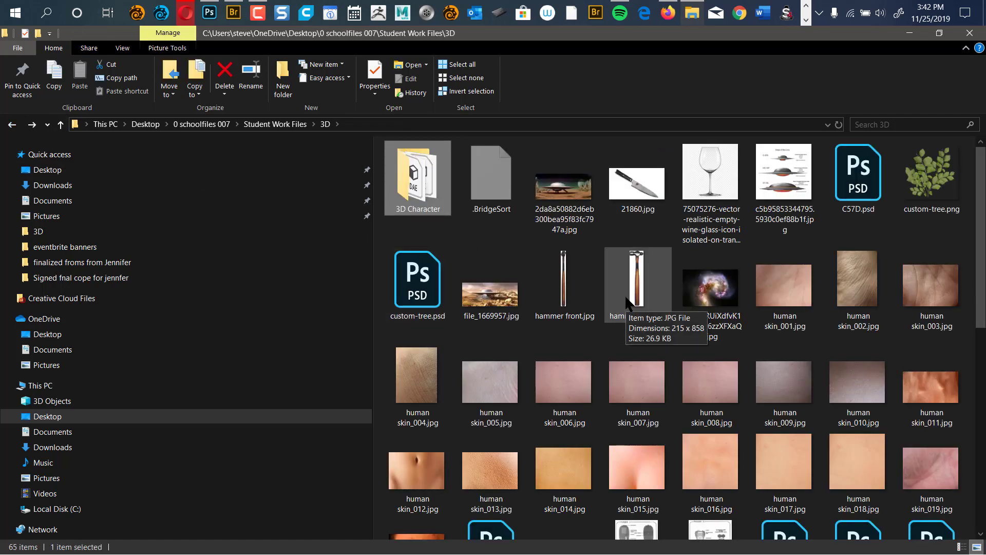
key(ctrl+shift+n)
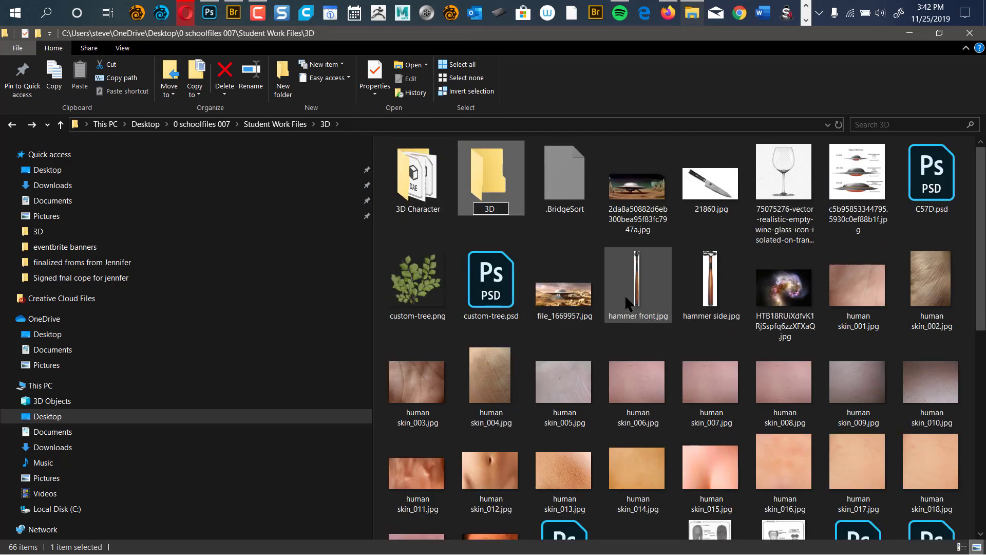
text(3D character 002)
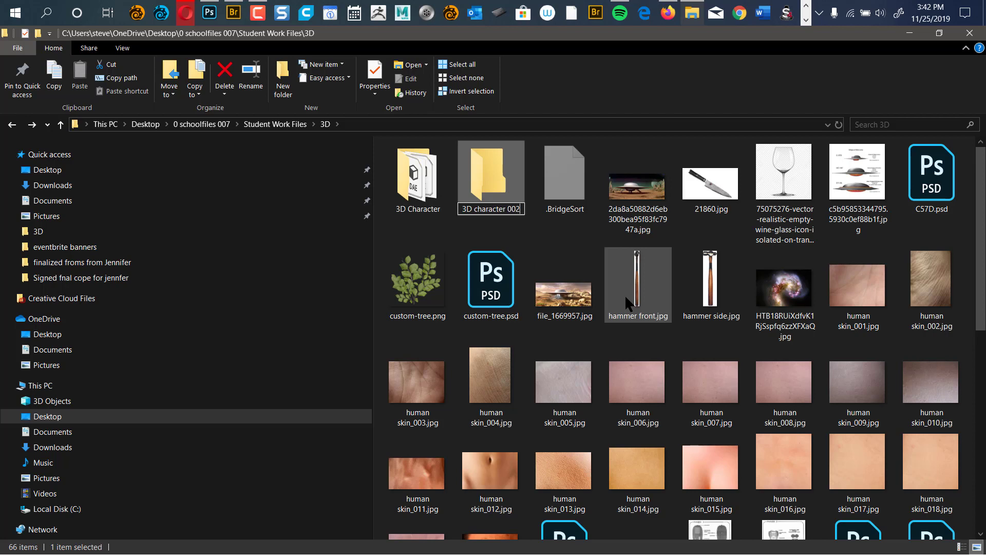
key(Return)
double_click(493, 182)
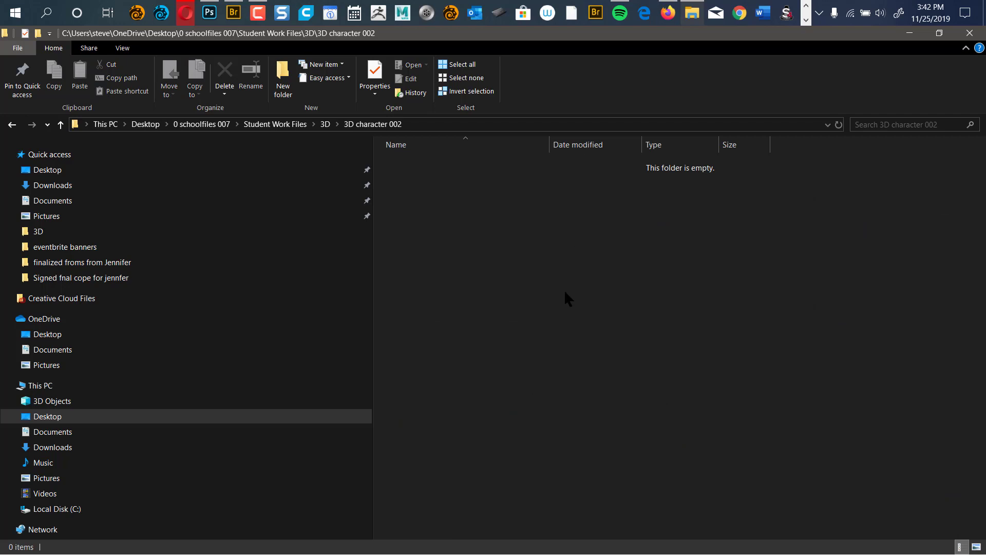
right_click(532, 240)
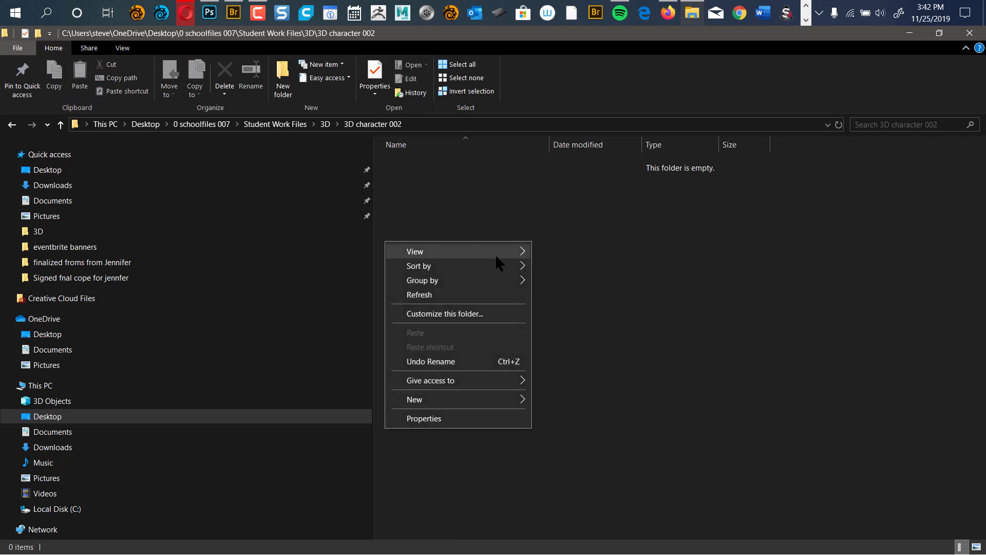
click(597, 310)
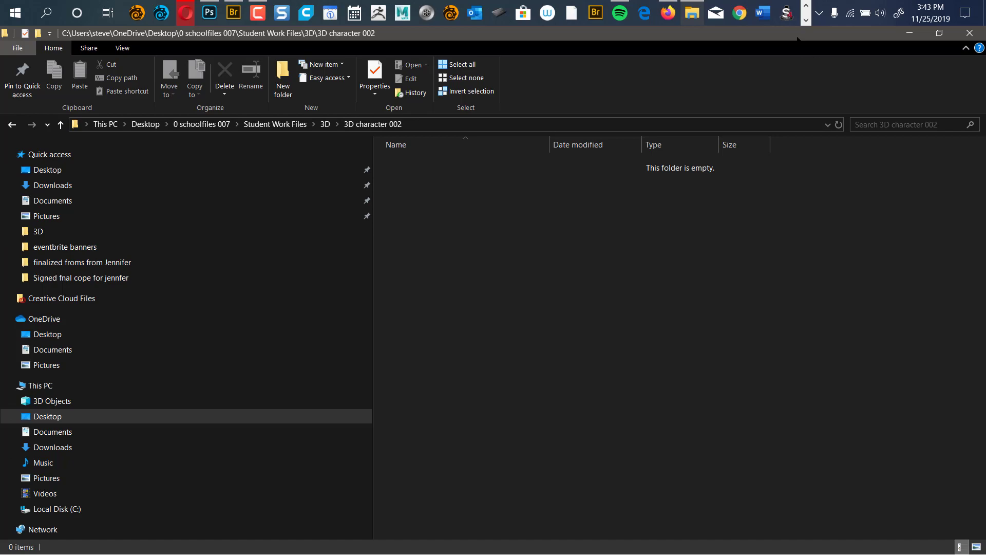
Step: Copy Zombie Stand Up.zip from the Downloads folder into the 3D character 002 folder
drag(724, 32, 635, 137)
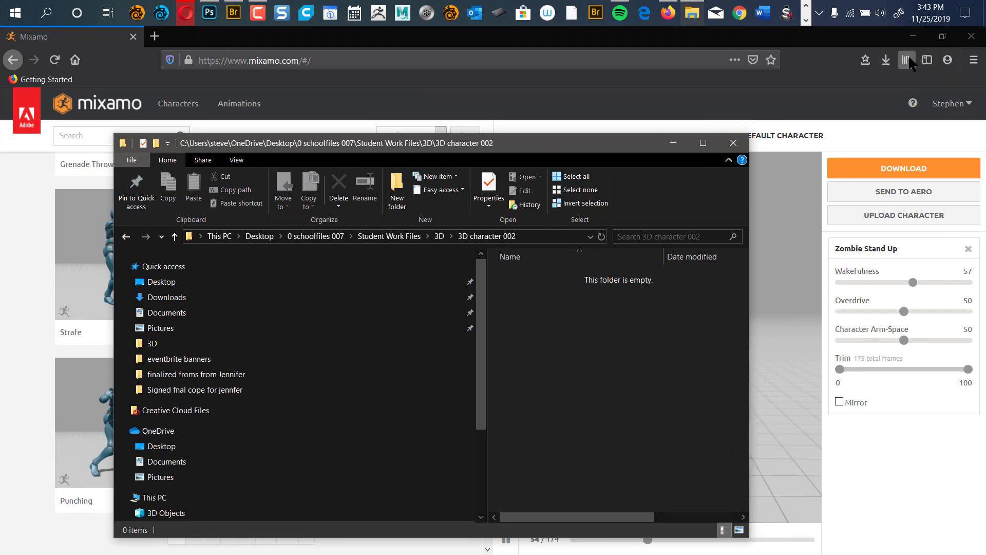
click(887, 60)
click(875, 94)
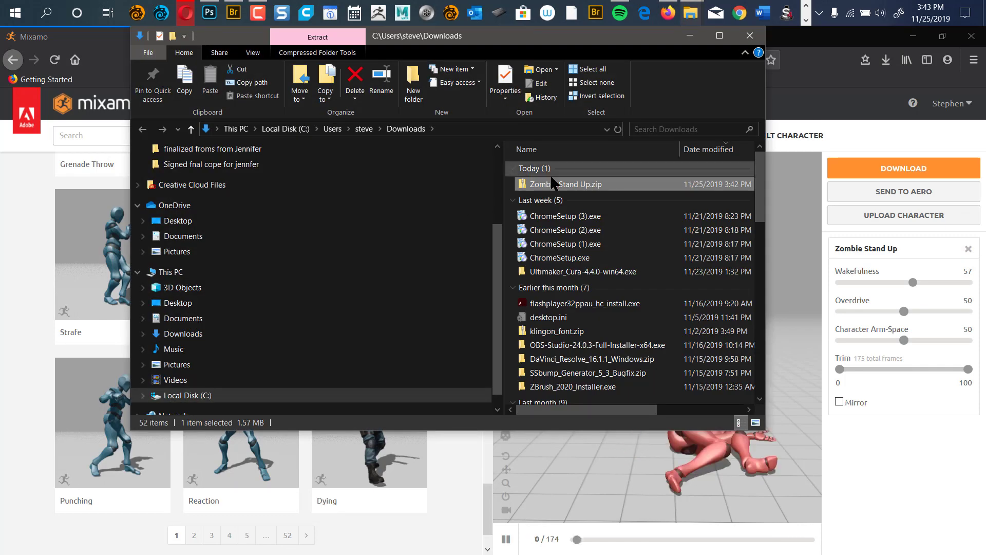
right_click(563, 186)
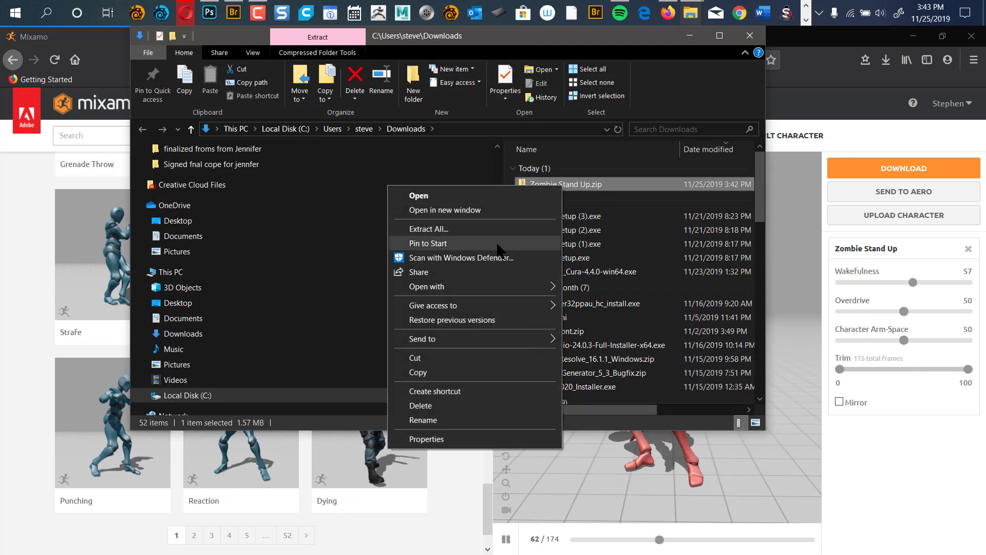
click(455, 369)
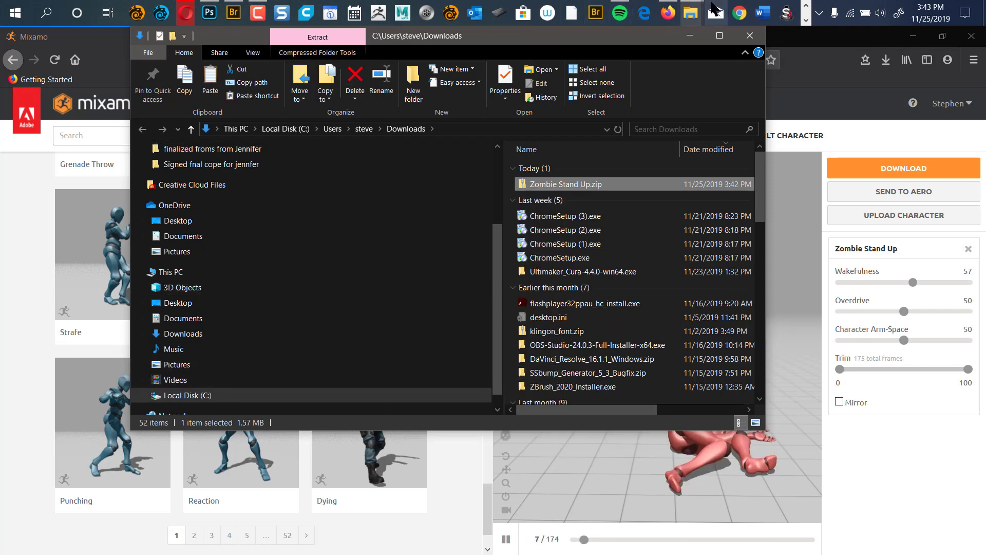
mouse_move(682, 23)
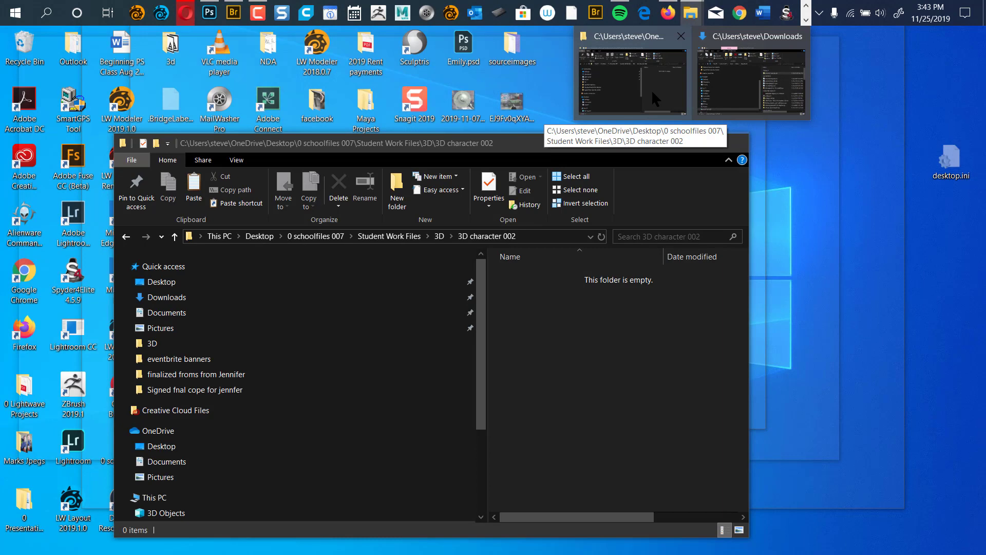
click(650, 92)
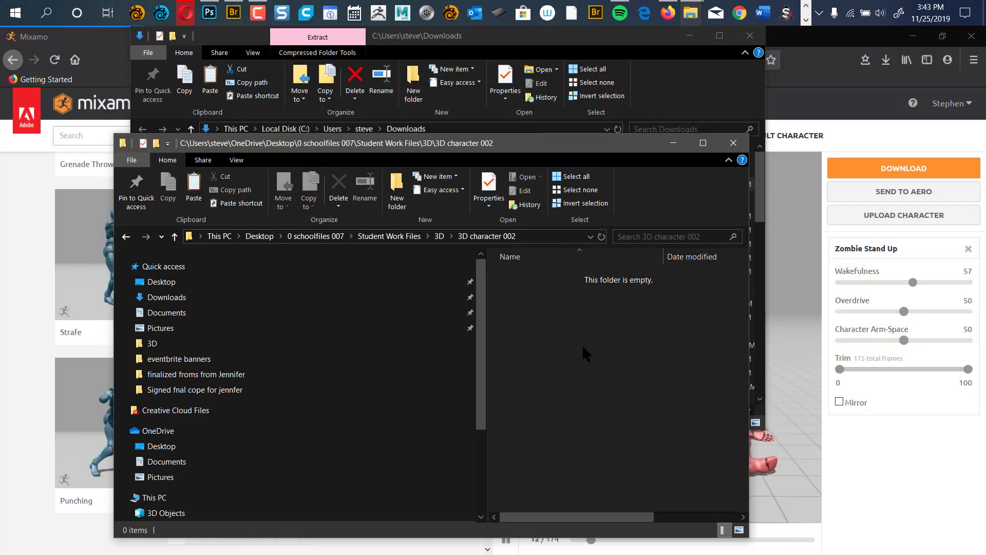
key(ctrl+v)
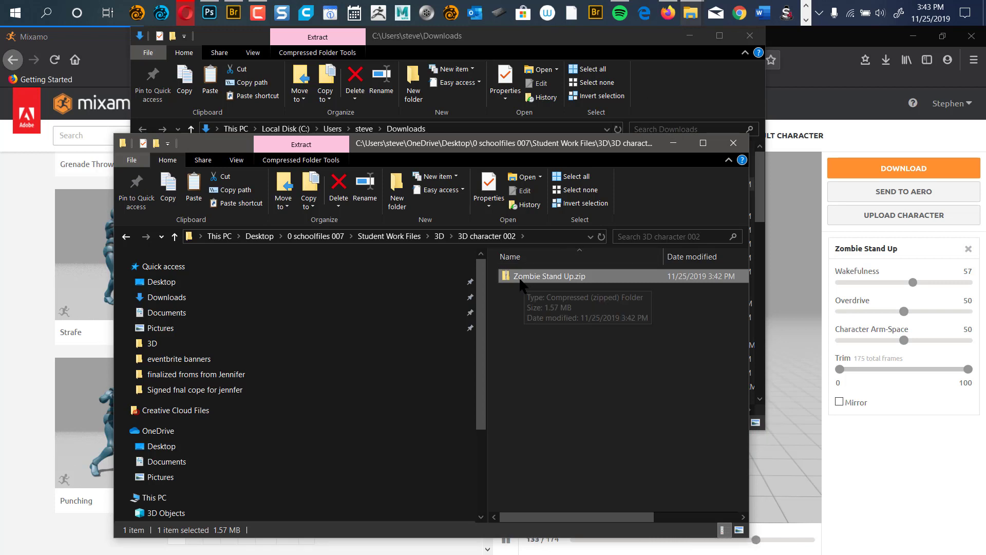
Step: Extract Zombie Stand Up.dae from the zip into the 3D character 002 folder
double_click(510, 280)
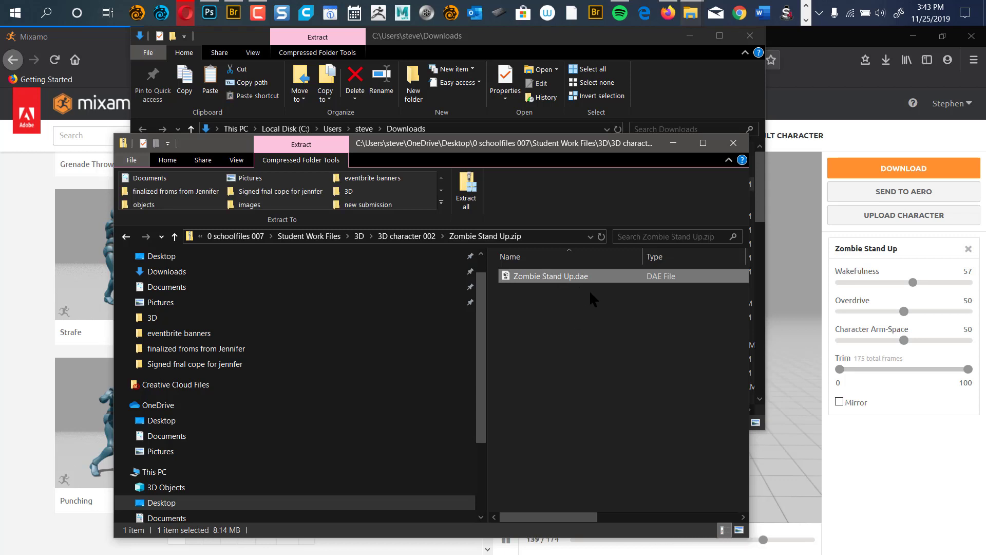
click(126, 236)
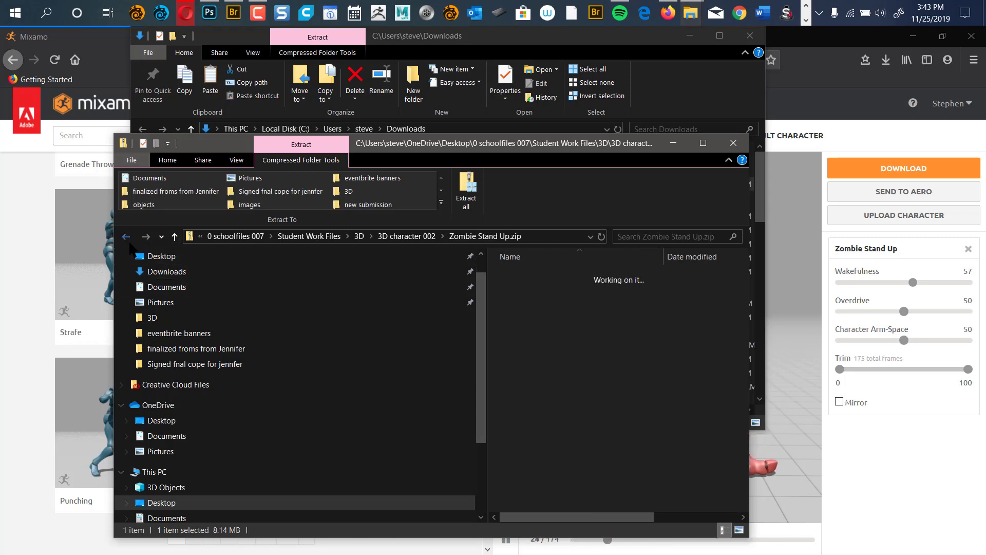
click(572, 363)
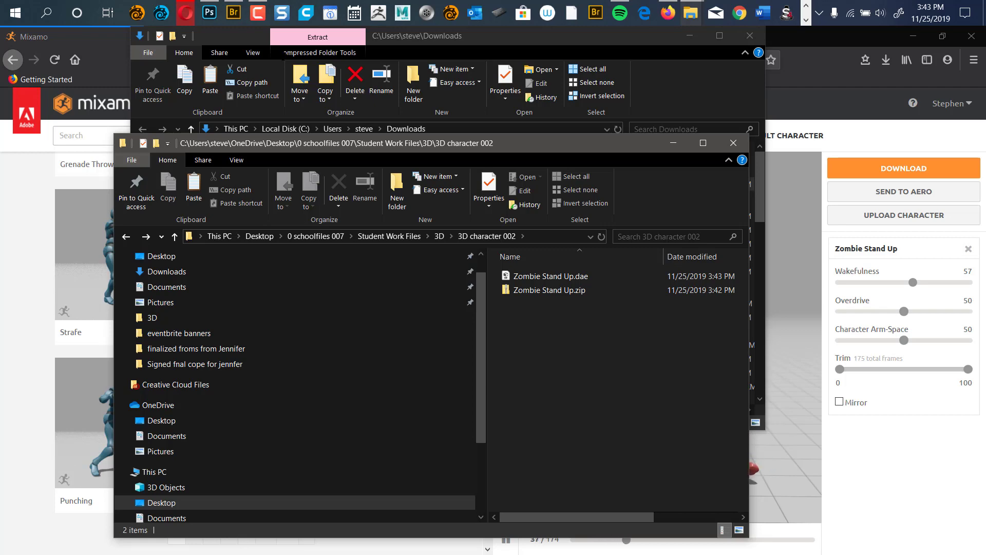
Step: Switch to Photoshop, hide the Rounded Rectangle 1 layer in Untitled-1 and add a new empty layer above it
key(alt+Tab)
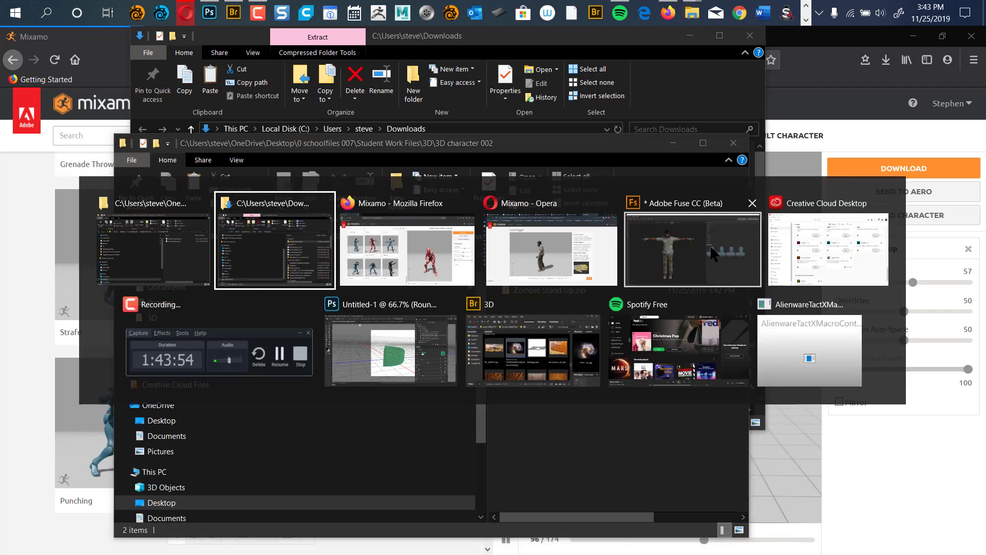
click(420, 355)
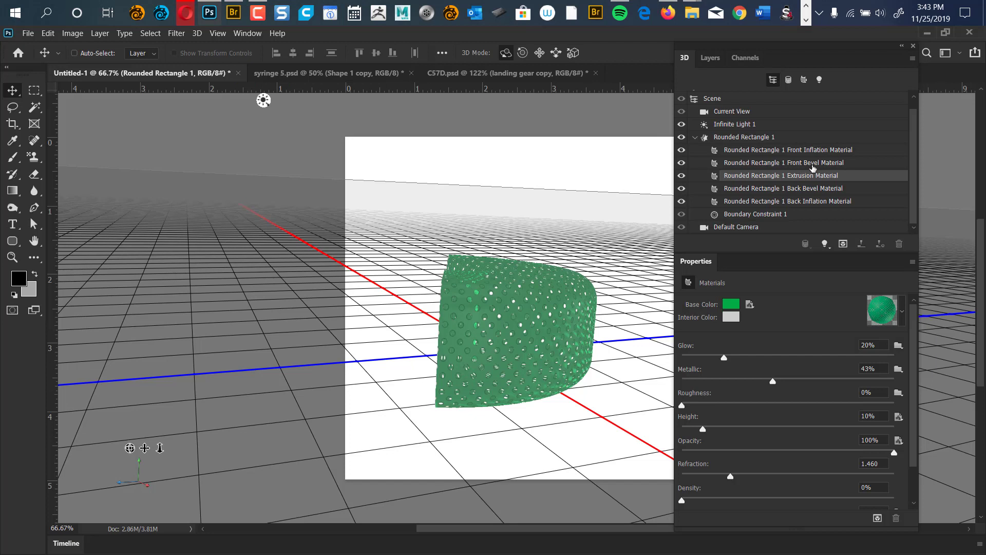
click(710, 58)
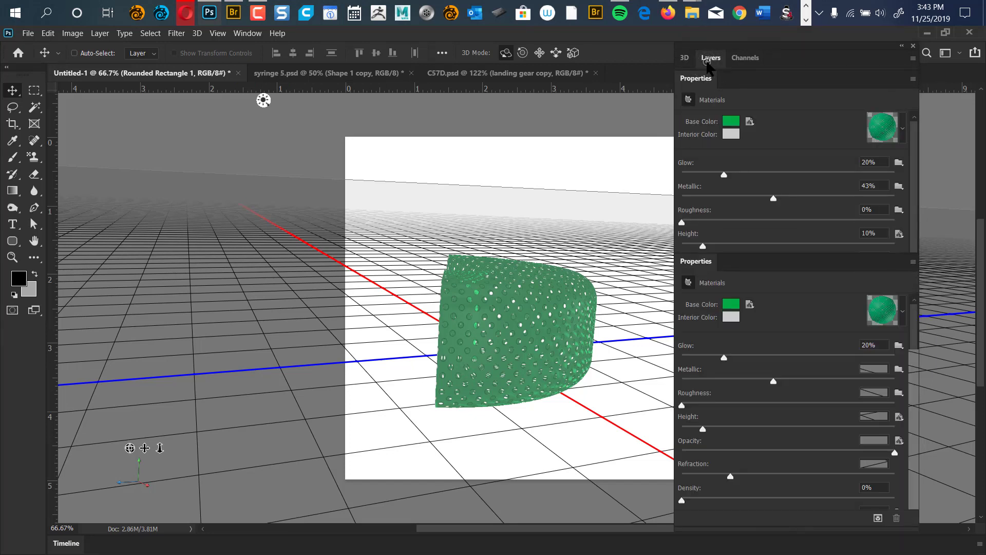
key(ctrl+comma)
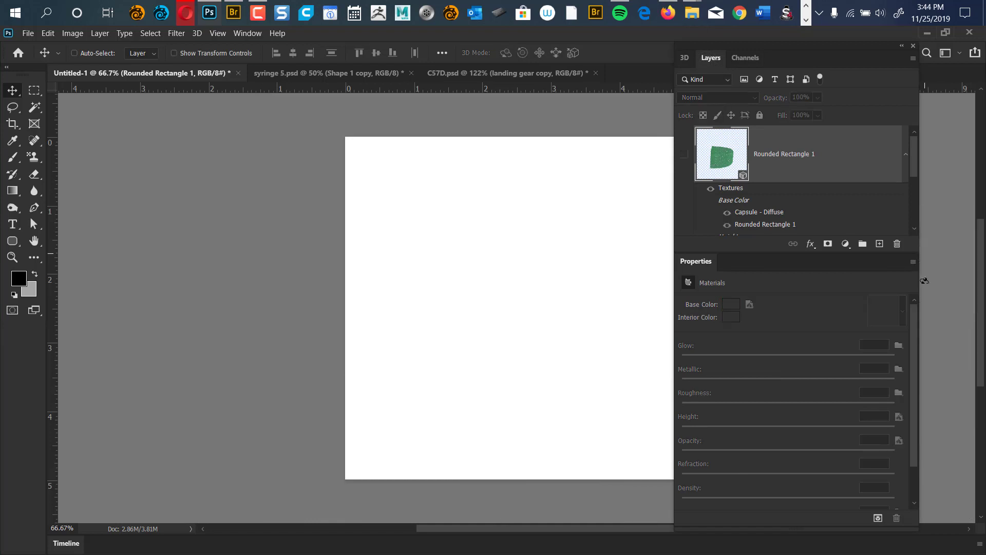
click(879, 244)
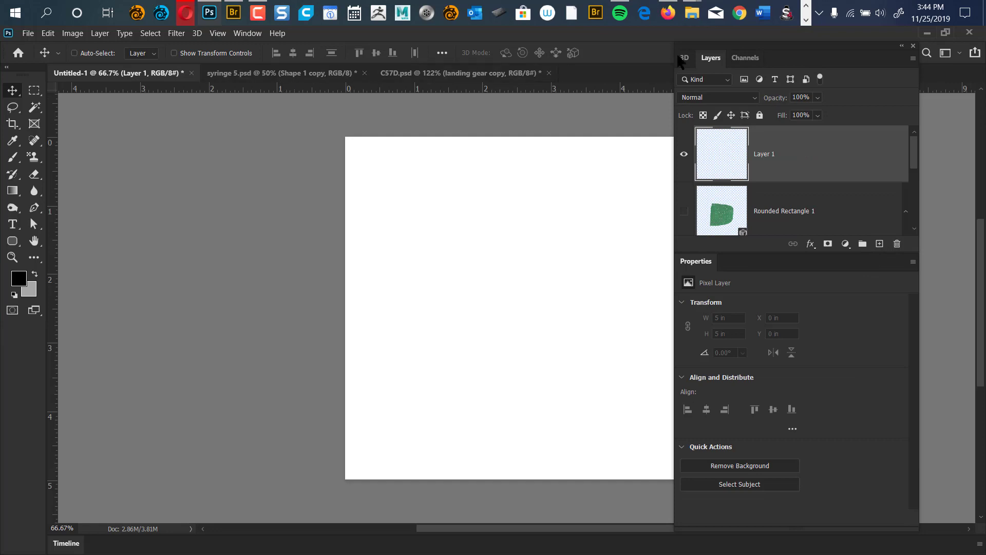
Step: Create a 3D object from the file Zombie Stand Up.dae in the 3D character 002 folder, keeping the scene size in millimeters
click(686, 59)
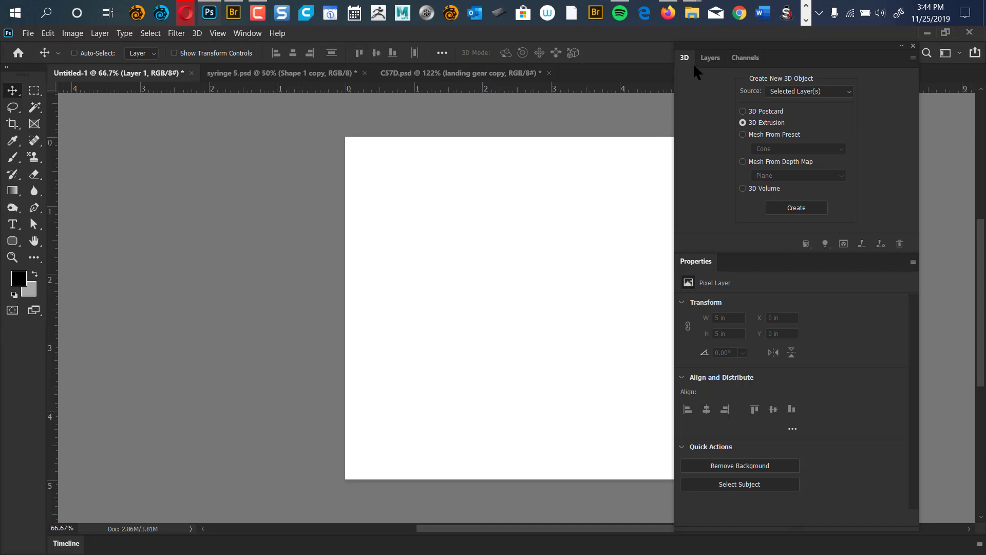
click(849, 92)
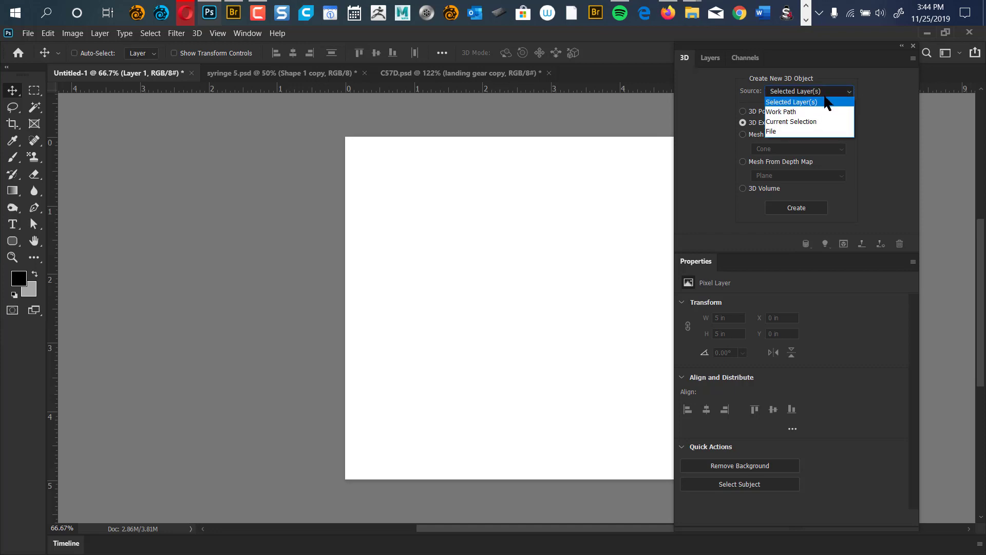
click(780, 132)
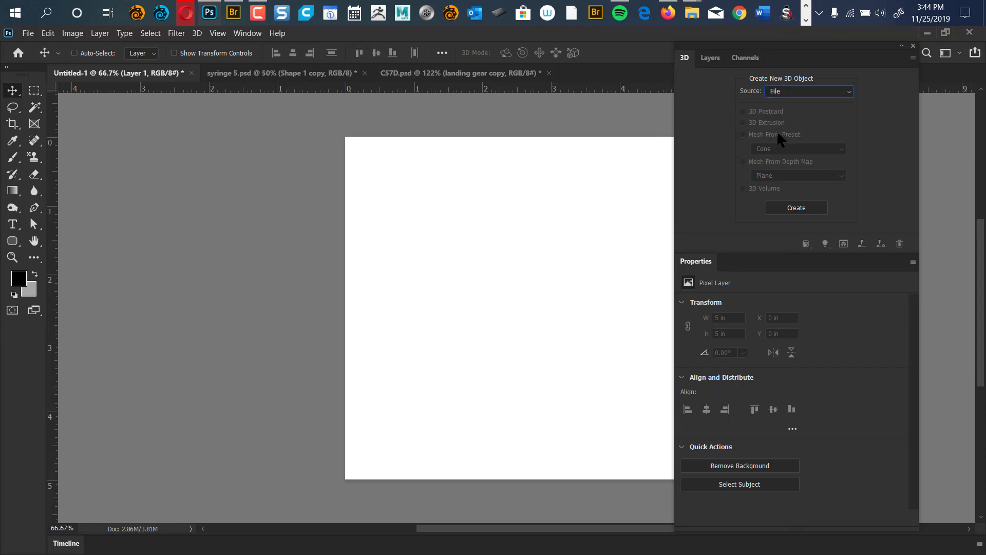
click(798, 211)
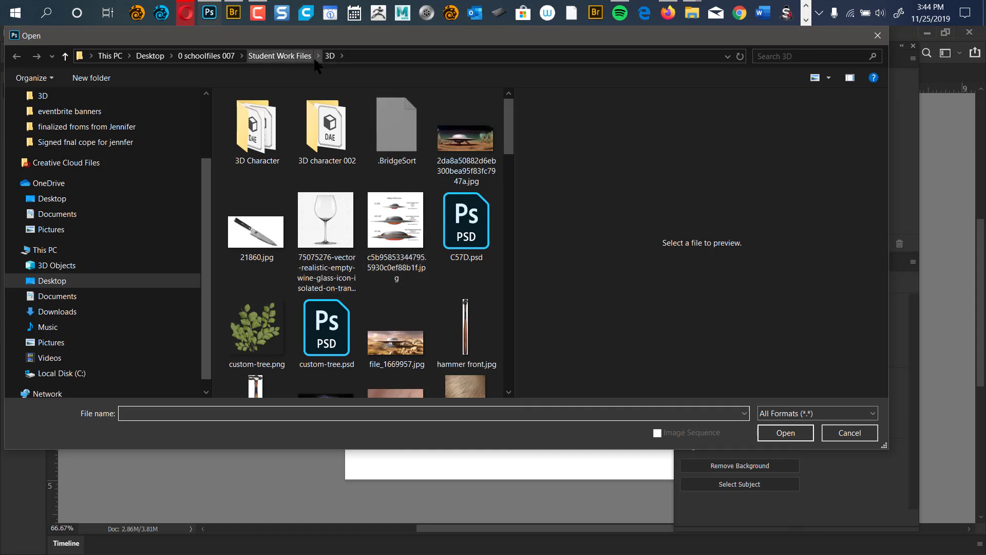
double_click(330, 133)
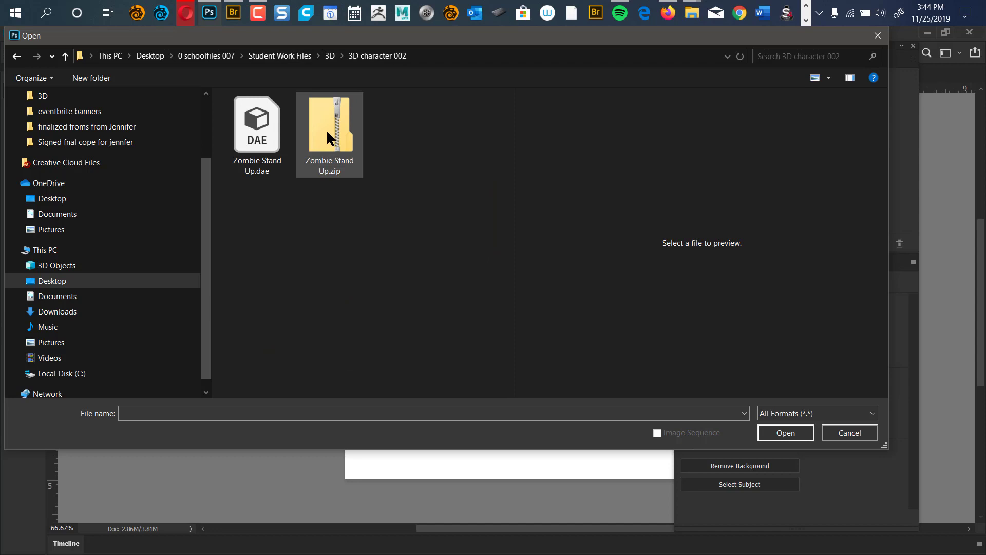
double_click(258, 126)
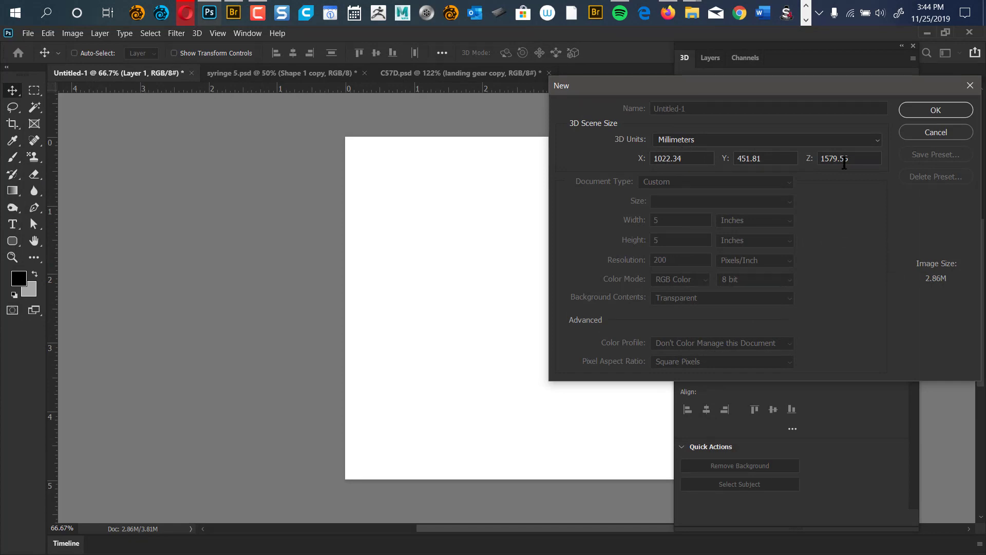
click(936, 110)
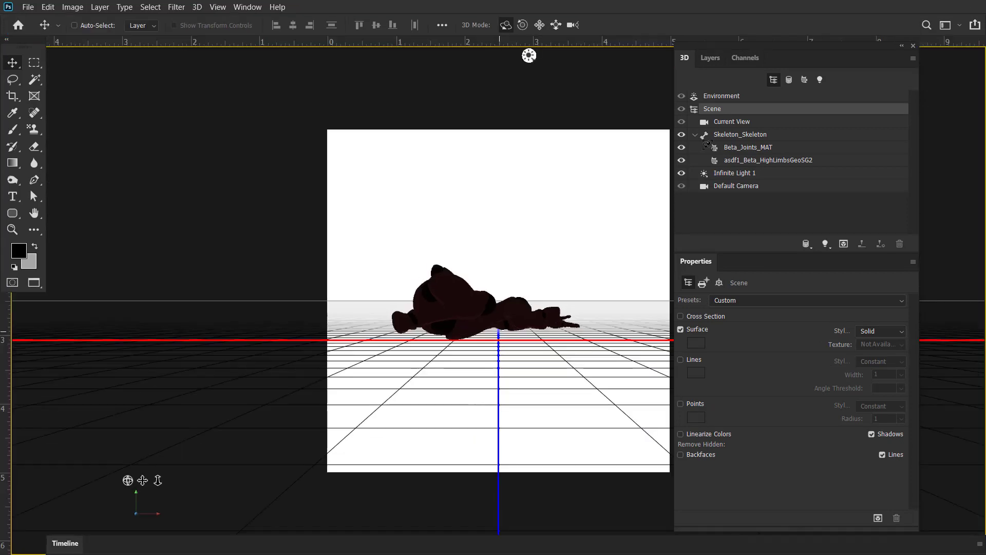
Step: Raise the intensity of the environment's image-based light to 322%
drag(759, 45, 813, 35)
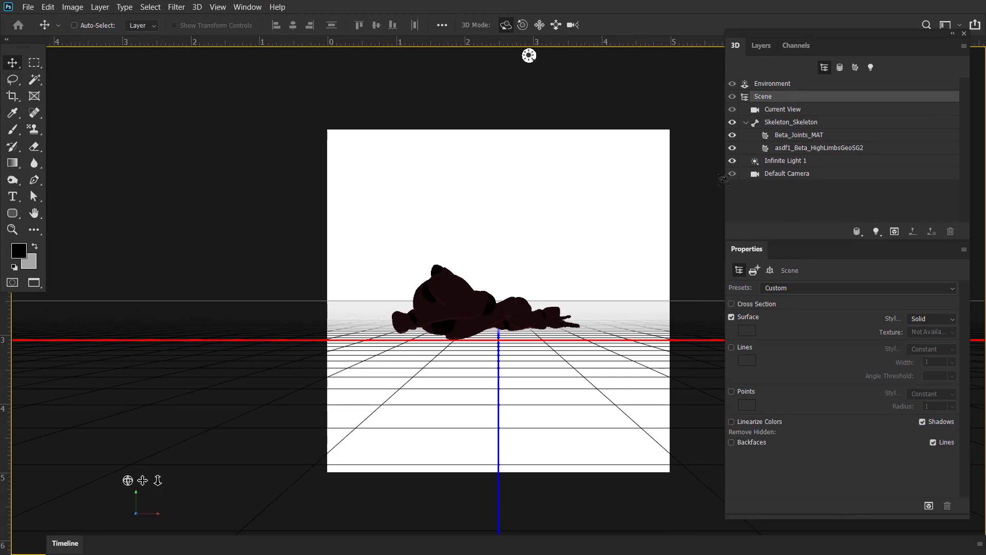
click(773, 83)
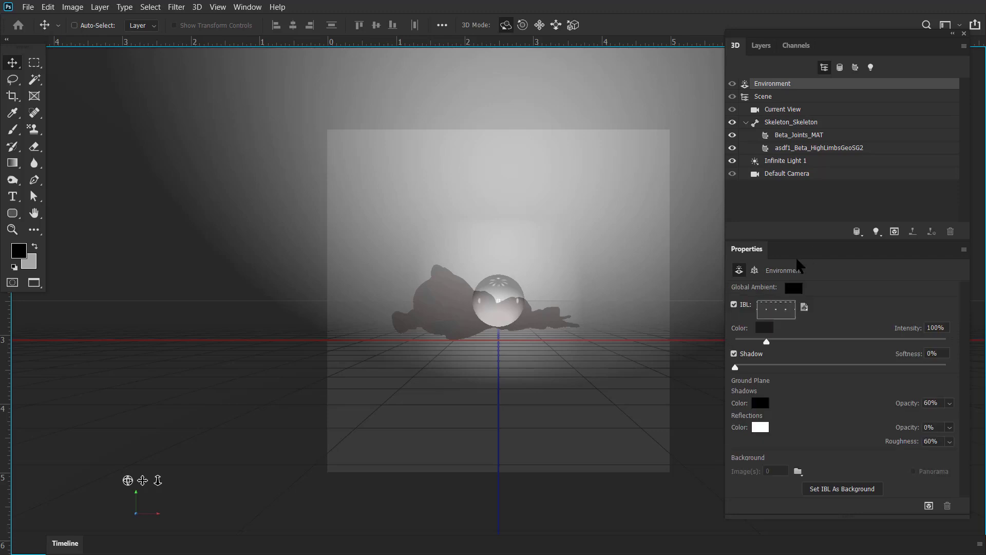
drag(766, 342, 819, 342)
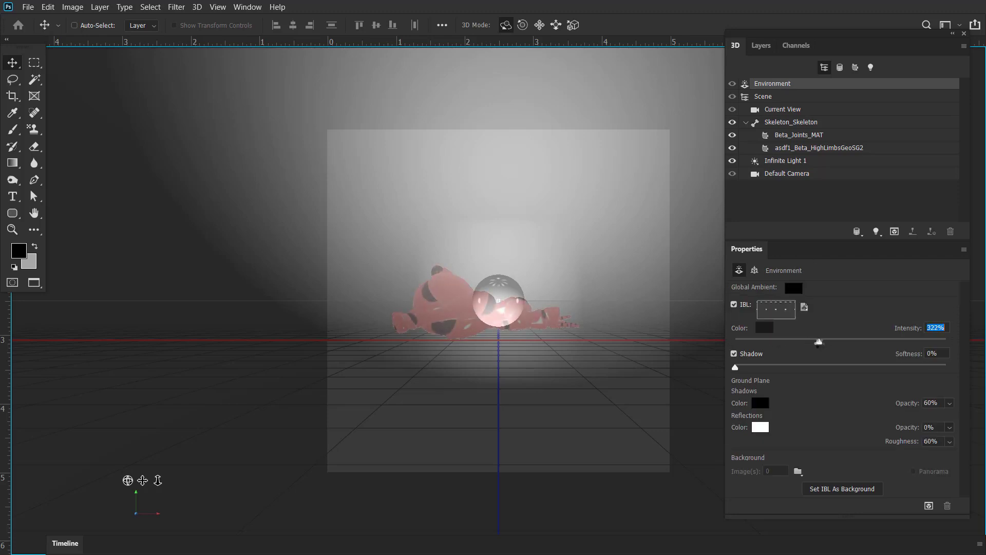
Step: Orbit the current camera view slightly to see the lying character from a higher, angled viewpoint
click(770, 108)
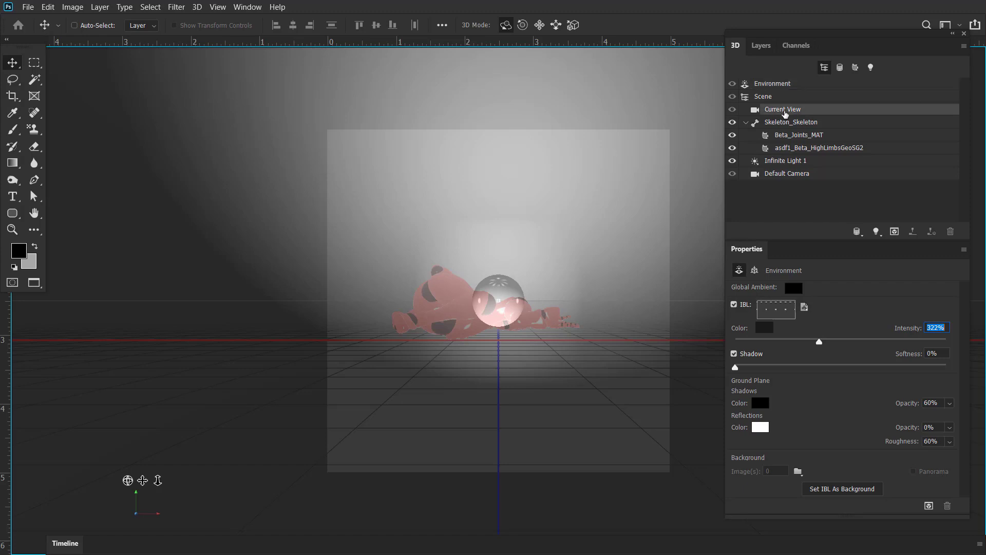
click(770, 122)
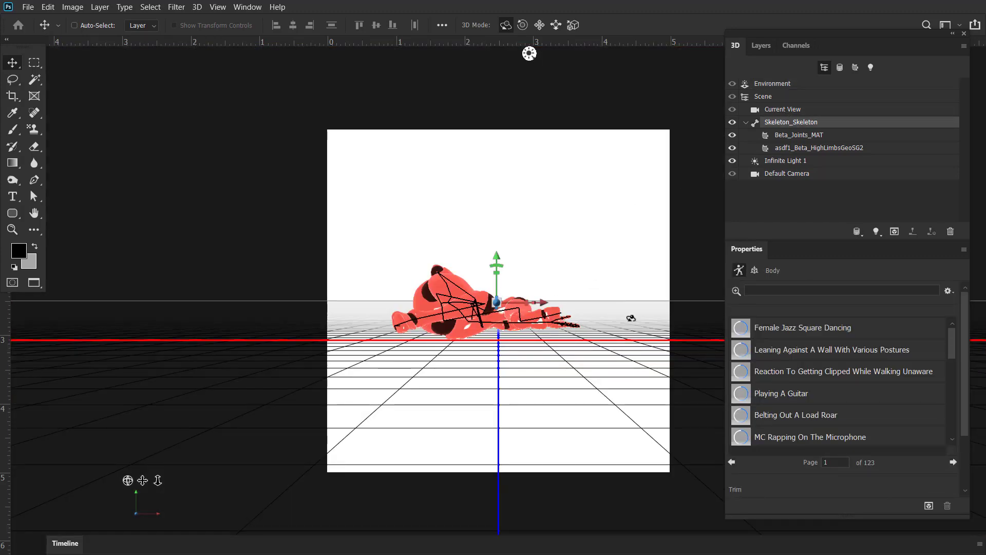
click(681, 334)
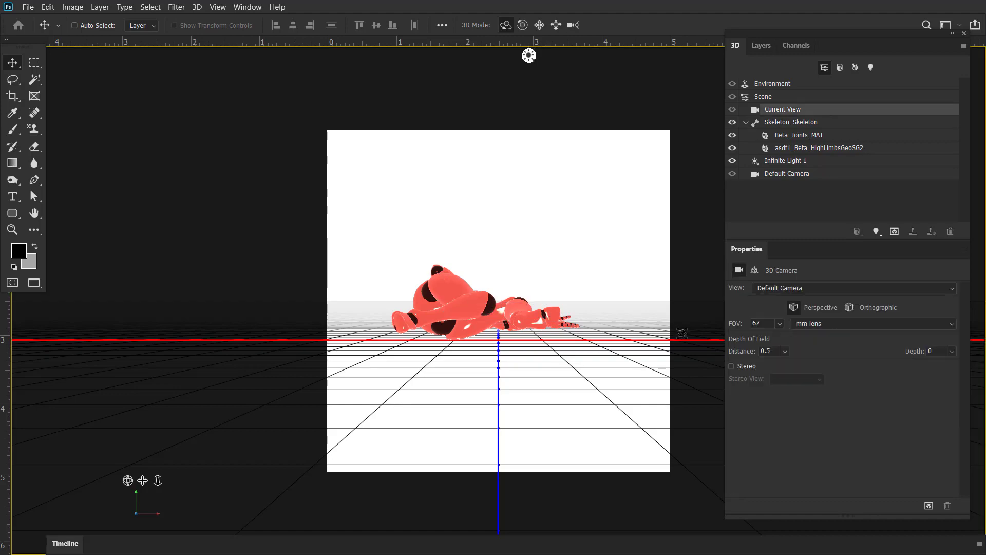
drag(682, 329, 664, 340)
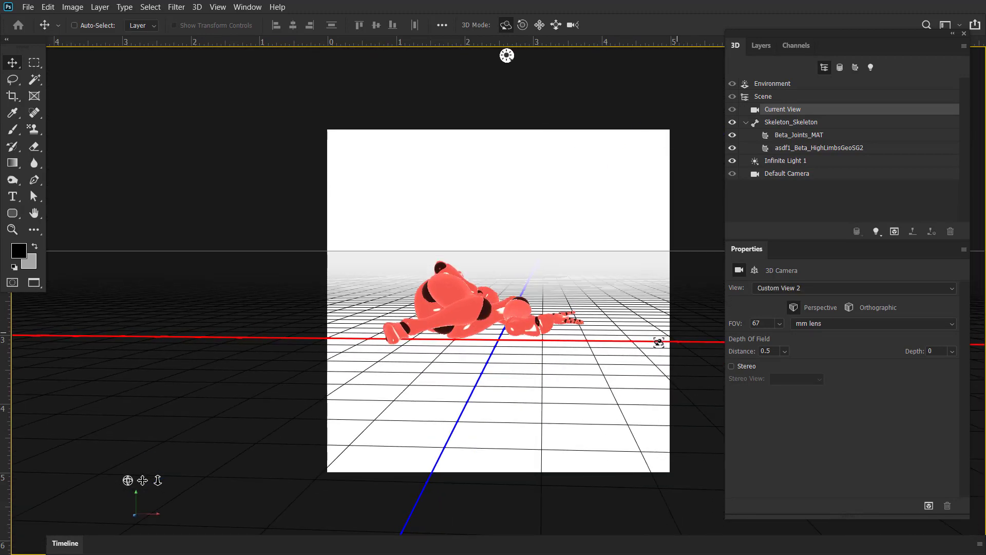
Step: Show the Timeline, create a video timeline for the document and enlarge it so all layer tracks fit
click(246, 7)
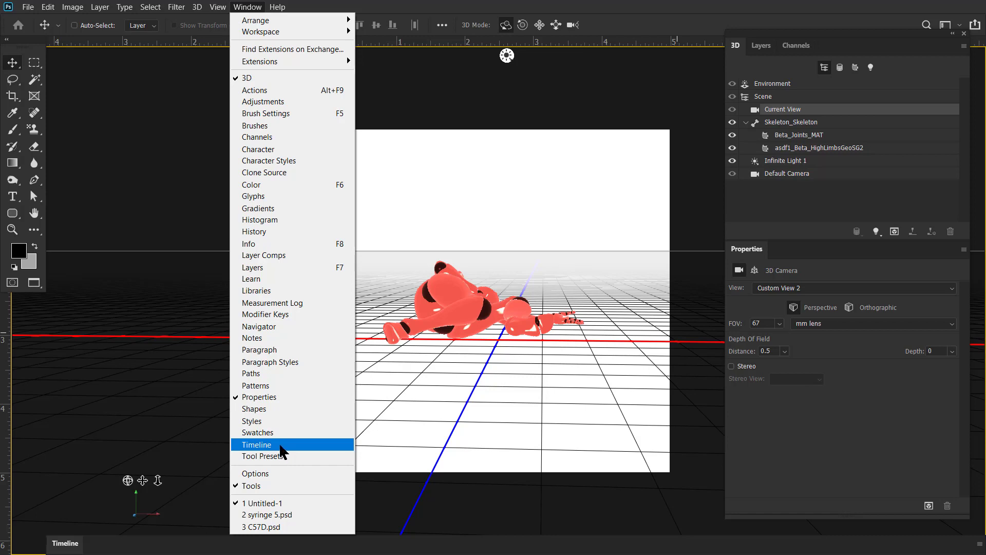
click(257, 445)
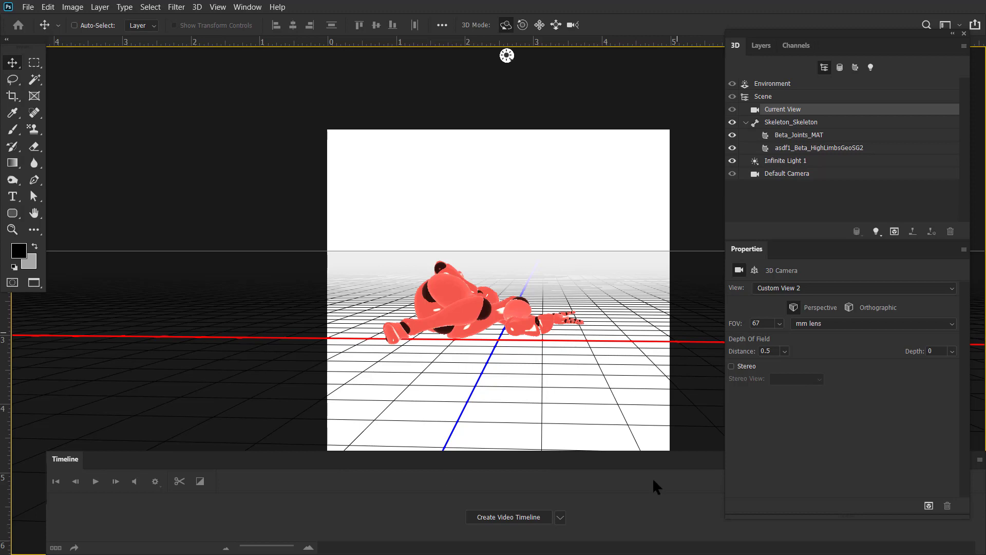
click(526, 518)
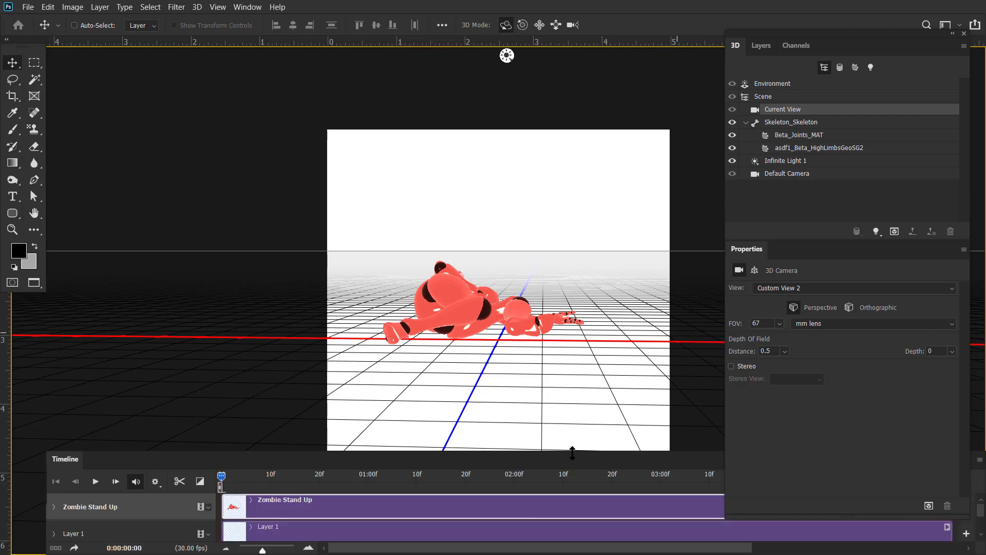
drag(575, 441, 579, 418)
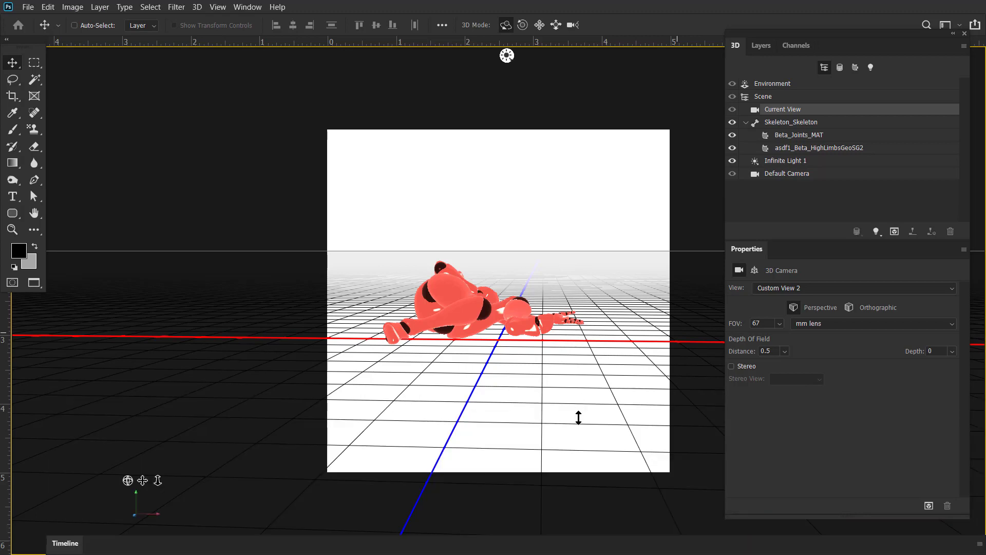
double_click(487, 546)
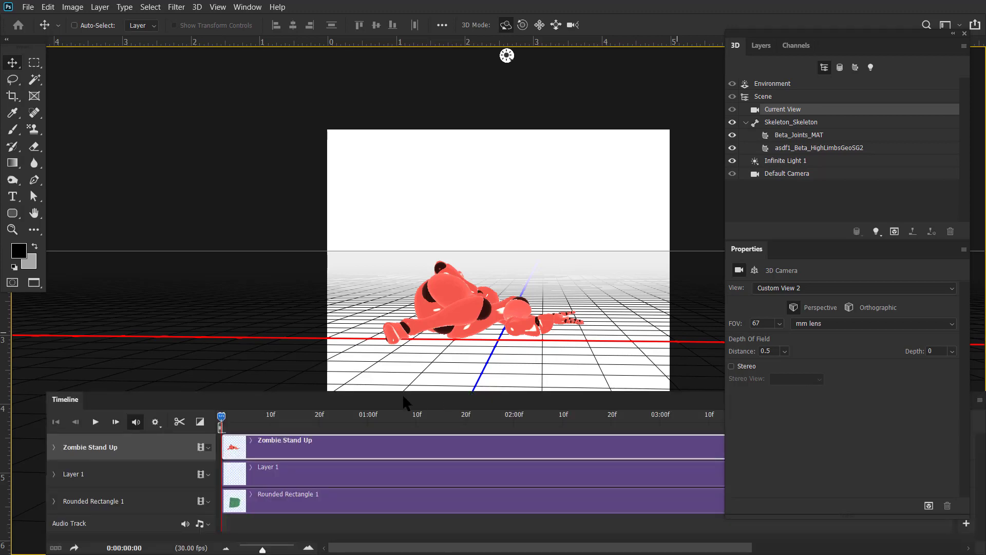
drag(380, 393, 344, 406)
Step: Delete Layer 1 and the Rounded Rectangle 1 layer from the document
click(761, 47)
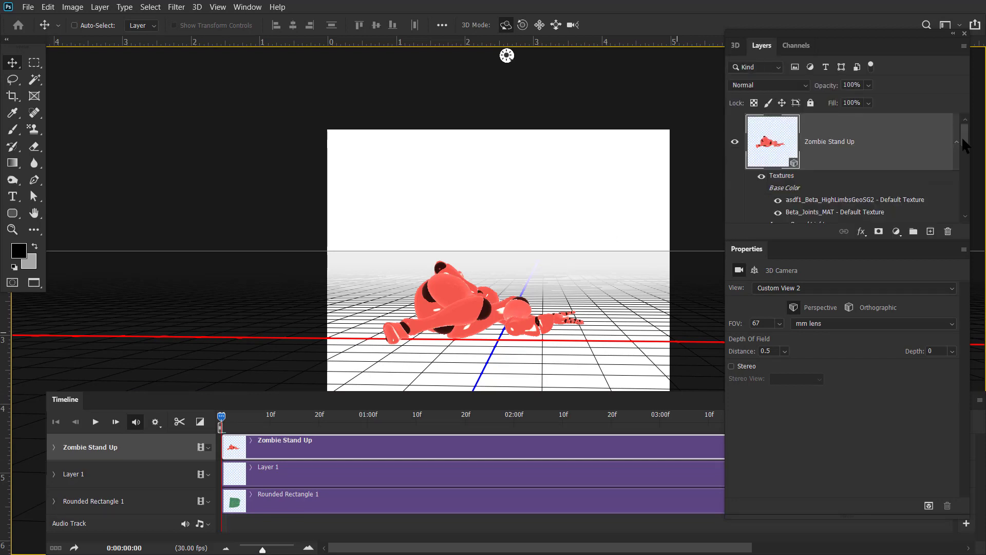
drag(964, 137, 943, 157)
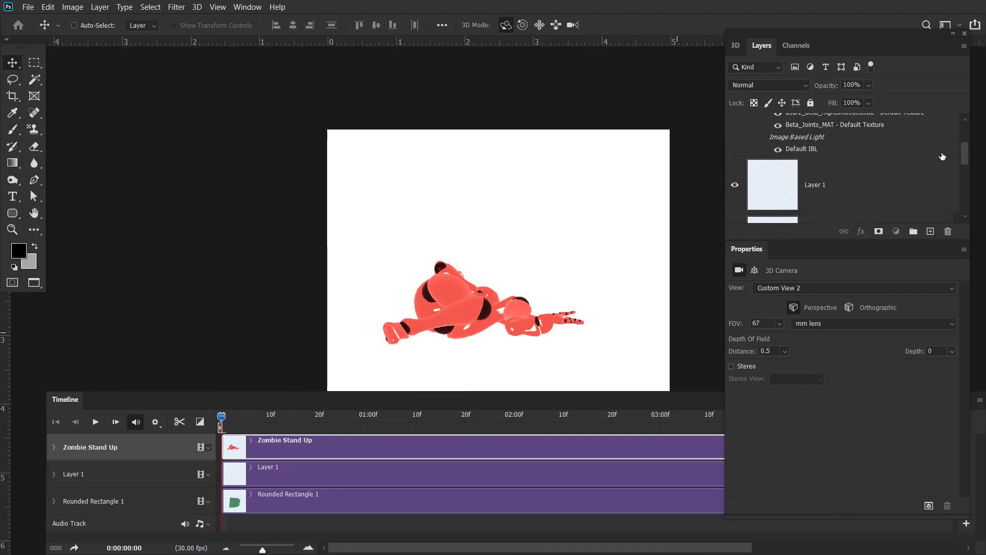
click(943, 157)
key(Delete)
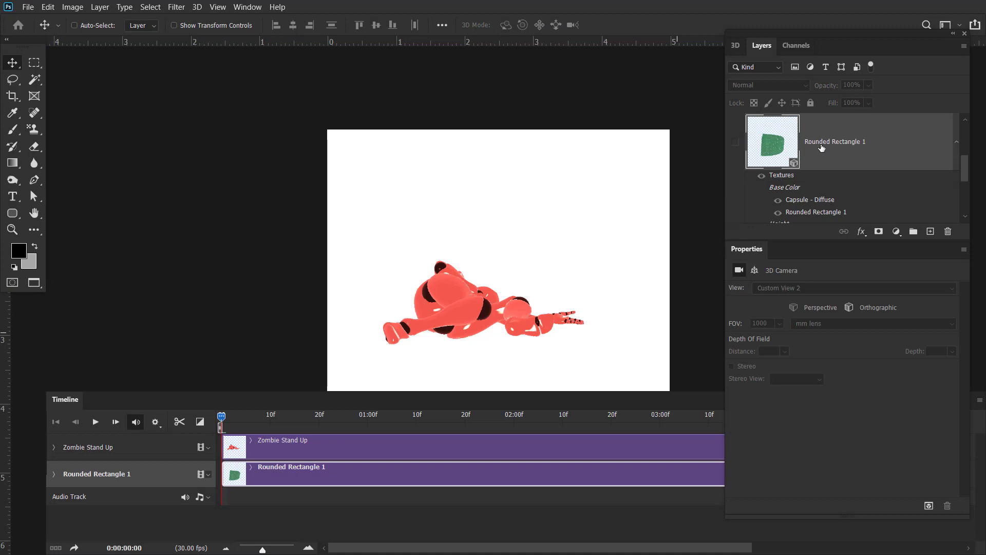
key(Delete)
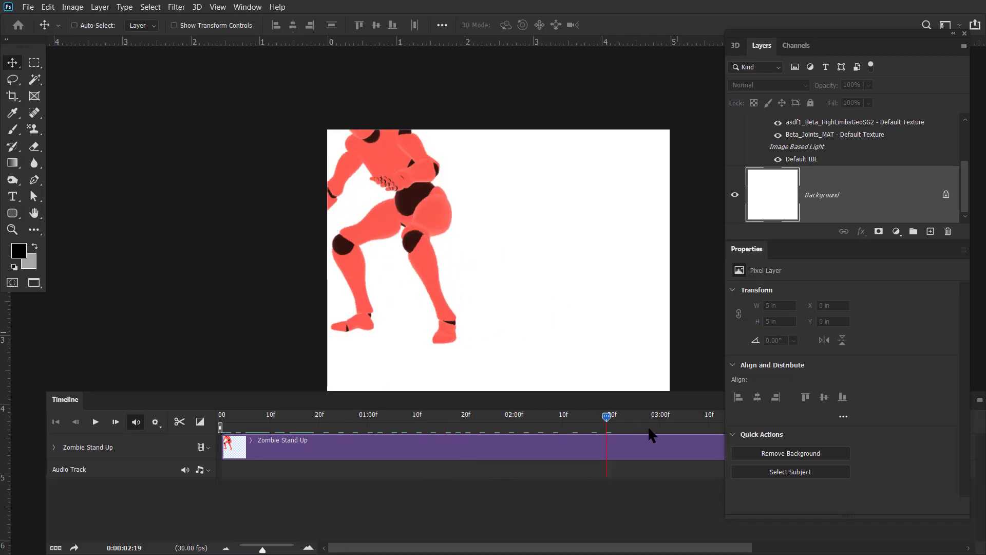
Step: Scrub through the Zombie Stand Up animation and leave the playhead at 0:00:02:29
click(588, 424)
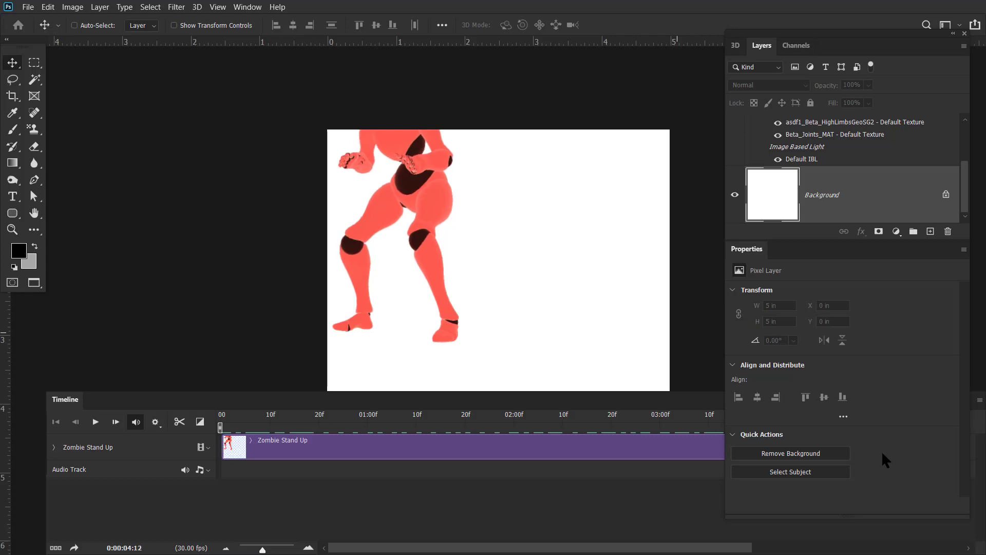
click(524, 411)
drag(503, 406, 660, 424)
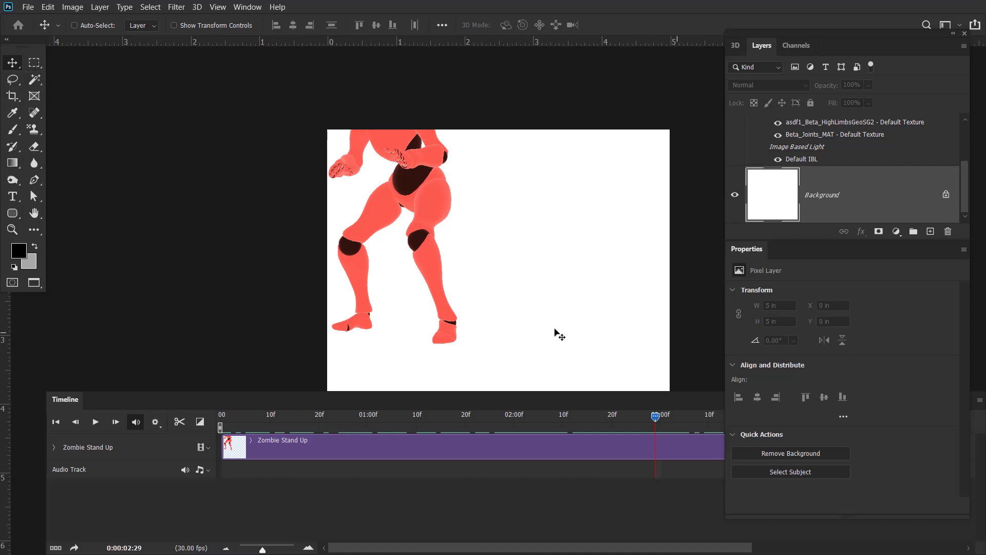
Step: Select the Zombie Stand Up layer and pan its 3D camera so the standing character is centred horizontally on the canvas
click(736, 46)
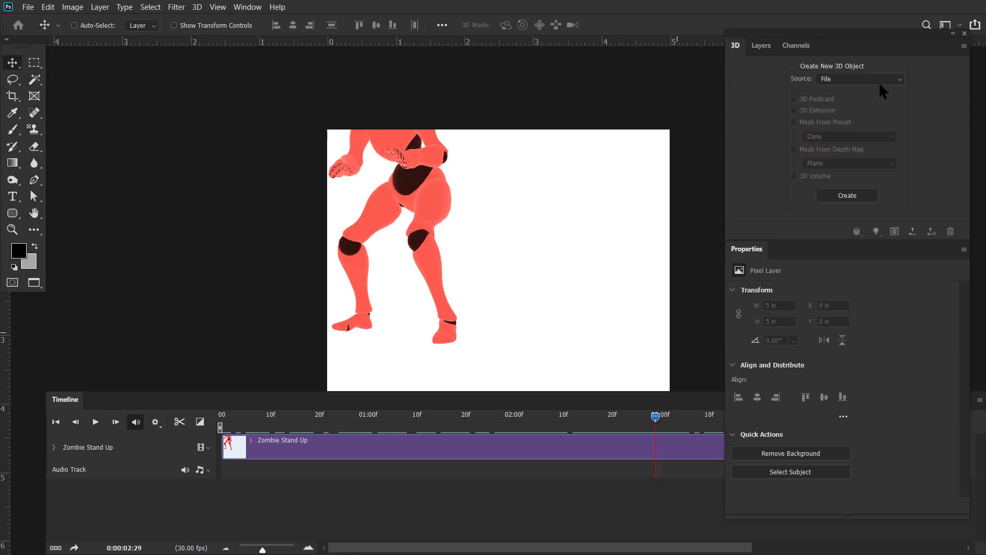
click(761, 46)
drag(966, 188, 964, 135)
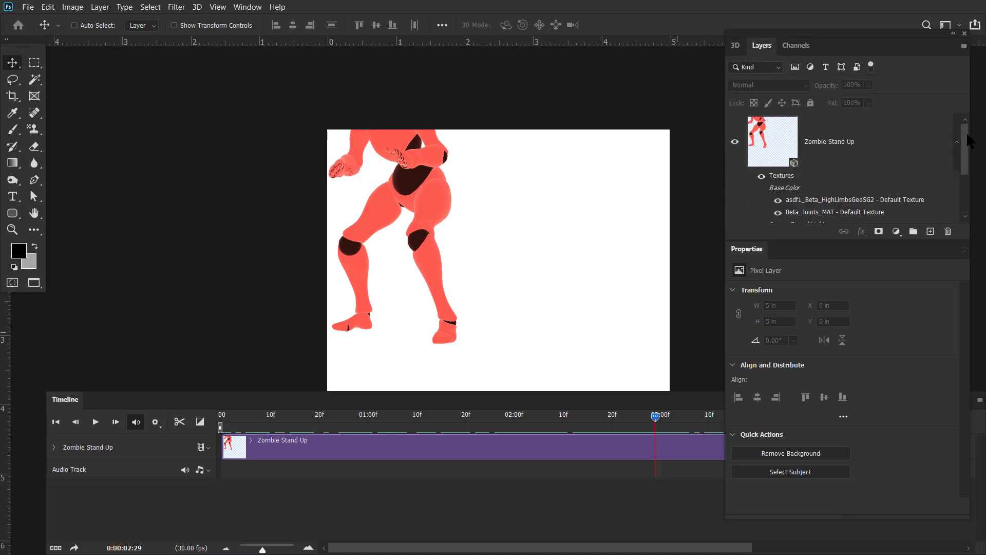
click(863, 142)
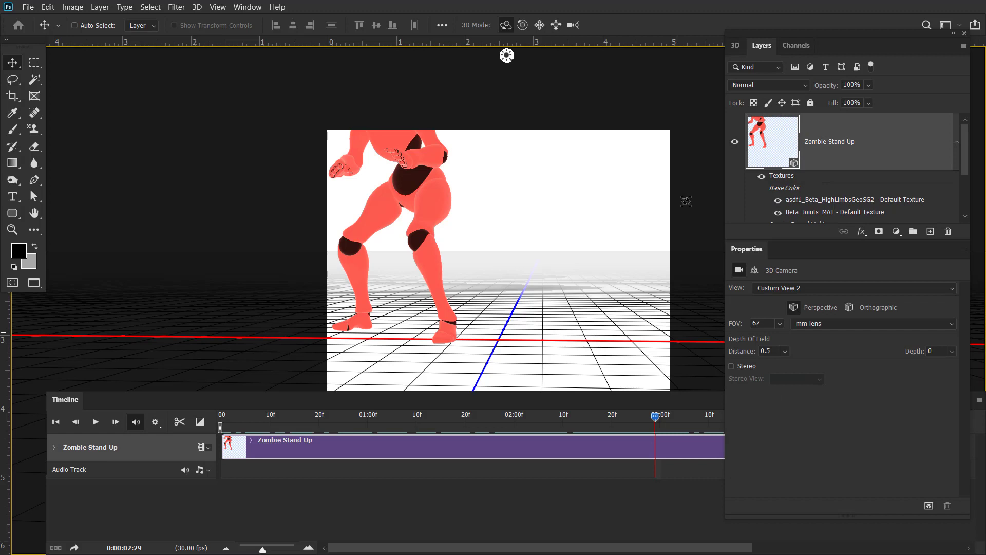
click(736, 46)
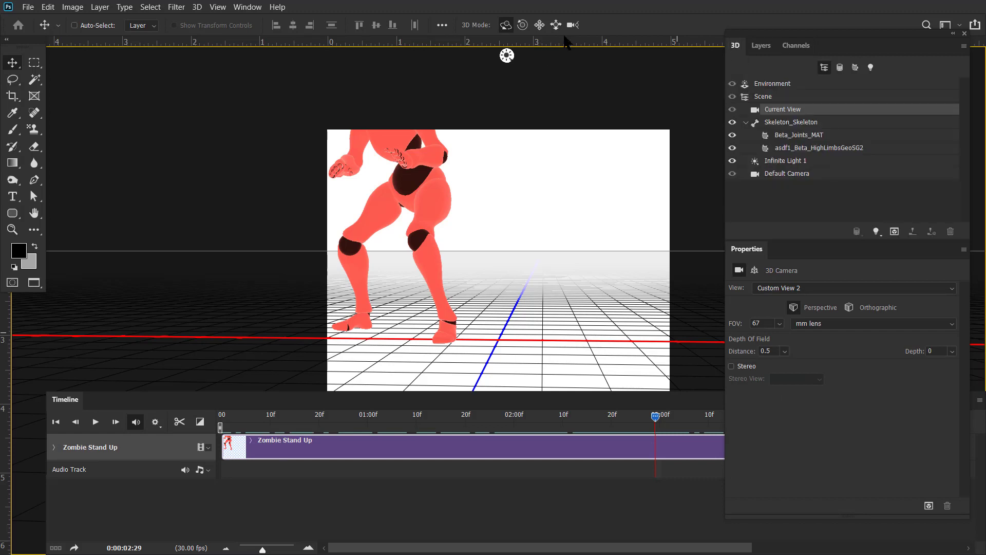
click(539, 25)
drag(542, 212, 677, 225)
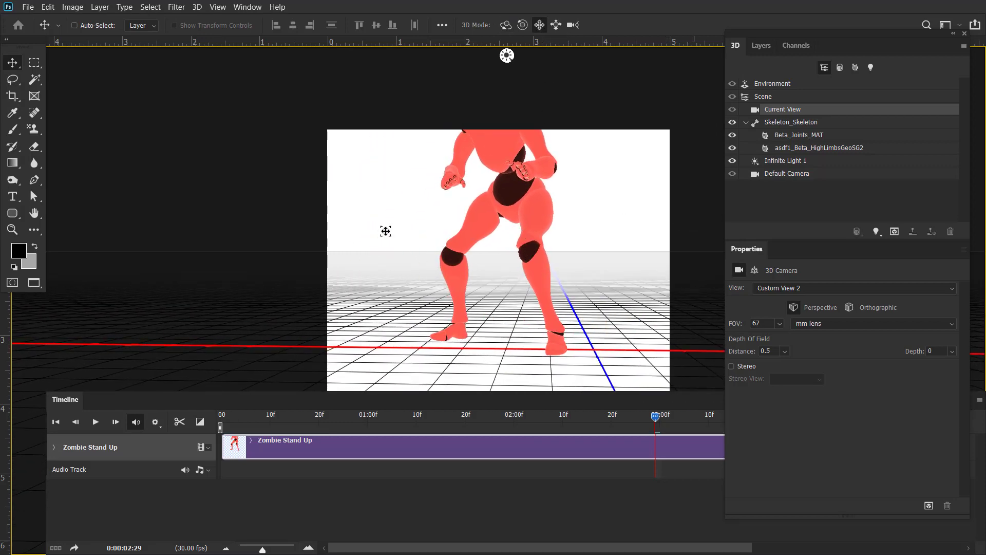
Step: Extend the canvas with the Crop tool above the character and equally on both sides so the whole figure fits
key(ctrl)
key(ctrl+minus)
key(ctrl+minus)
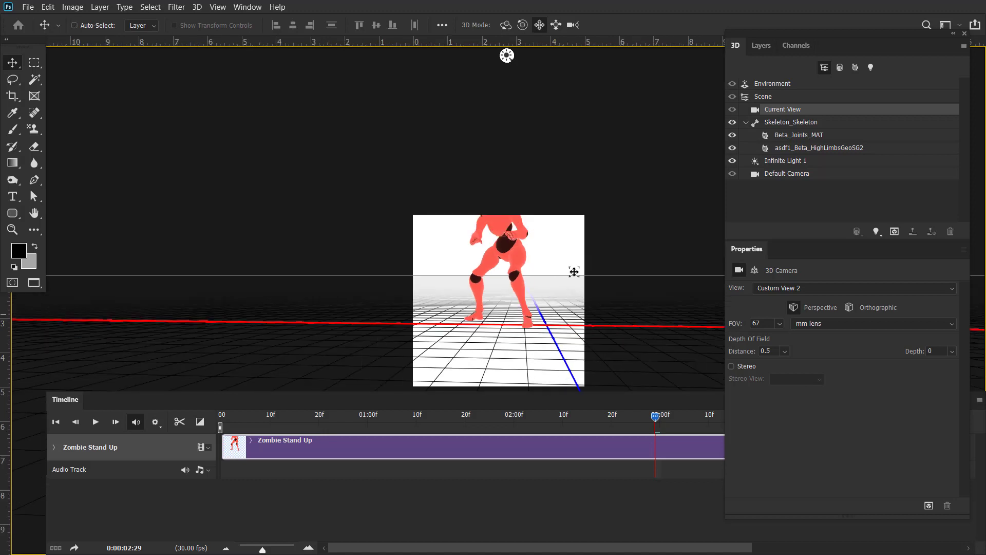
key(c)
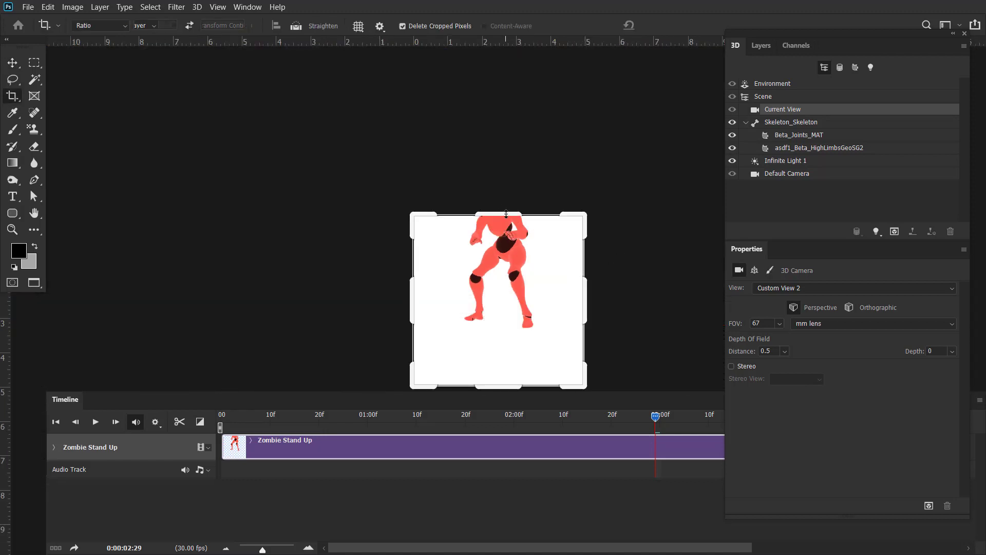
drag(500, 223, 501, 154)
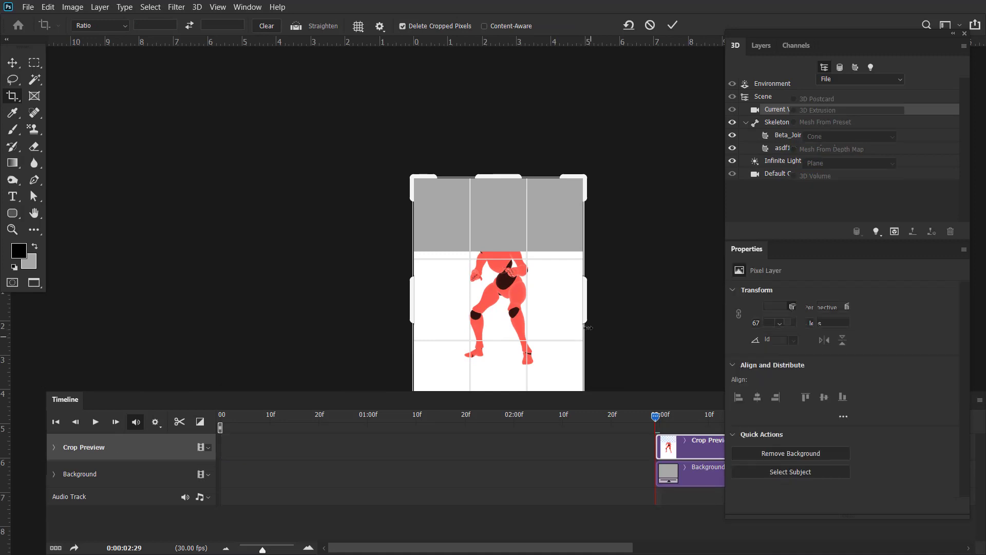
key(alt)
drag(589, 307, 648, 311)
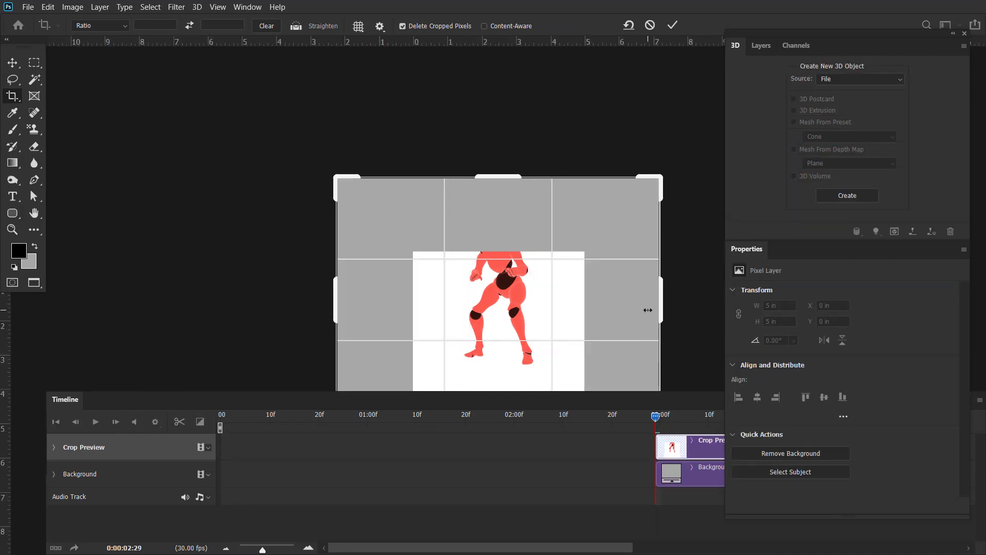
key(Return)
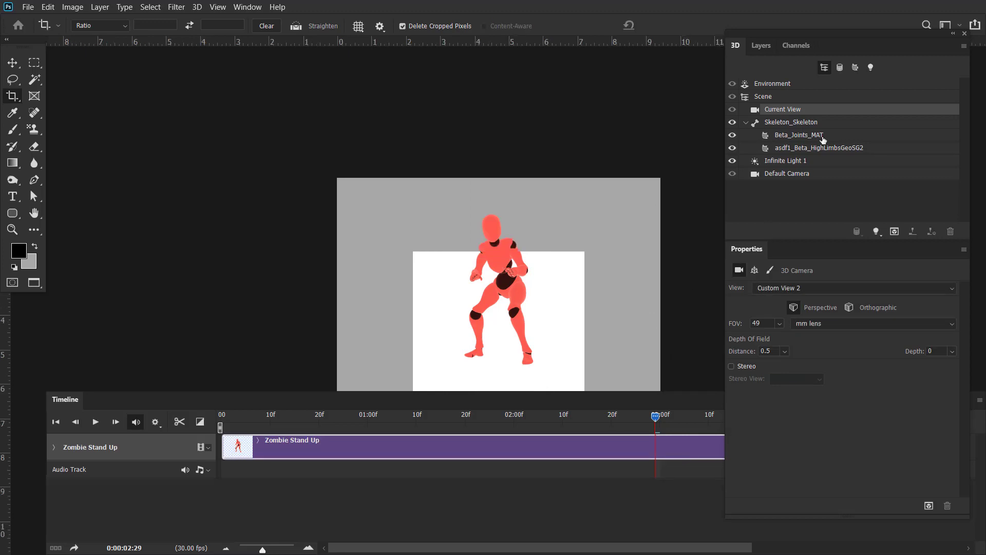
Step: Add a Solid Color fill layer with the colour #8b8b8b directly above the Background layer
click(755, 46)
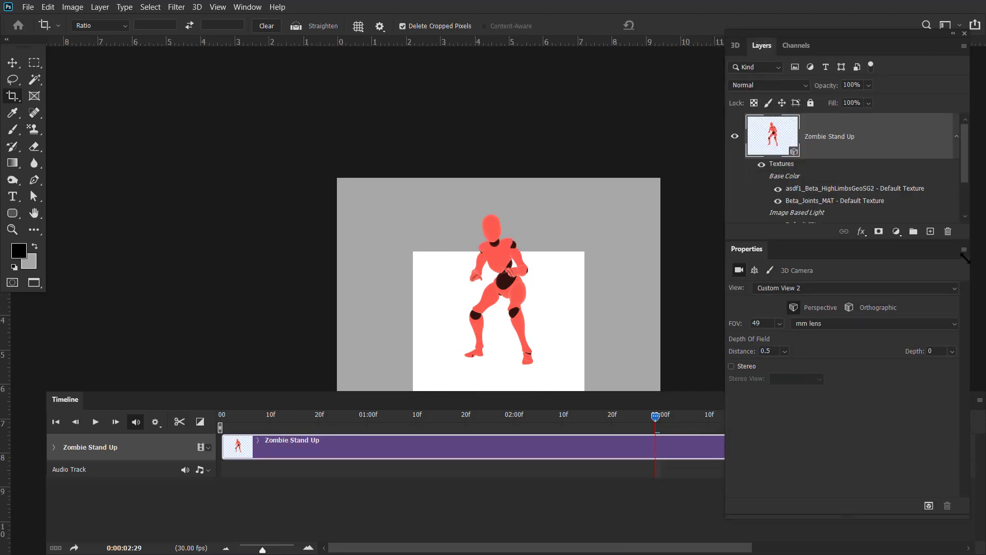
drag(965, 260, 957, 371)
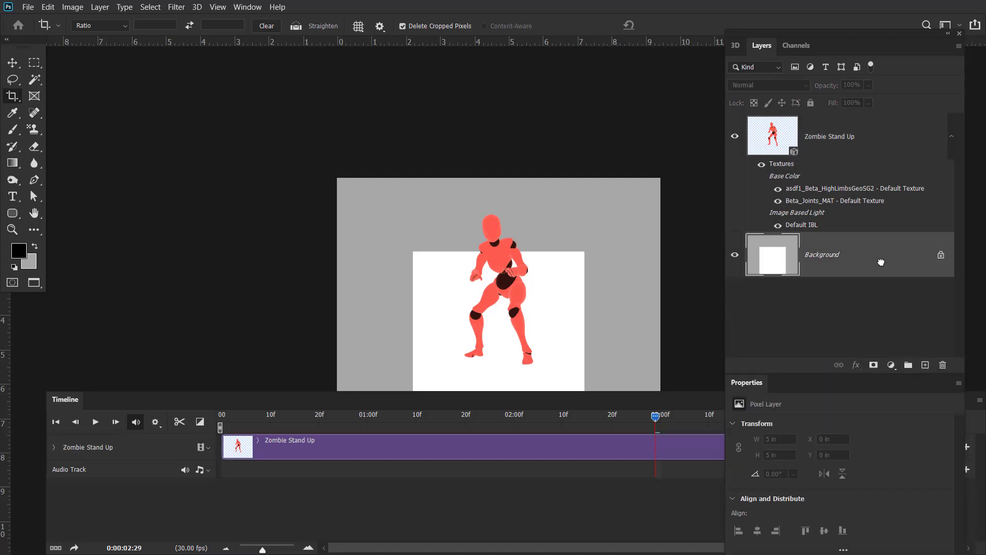
click(880, 259)
click(891, 364)
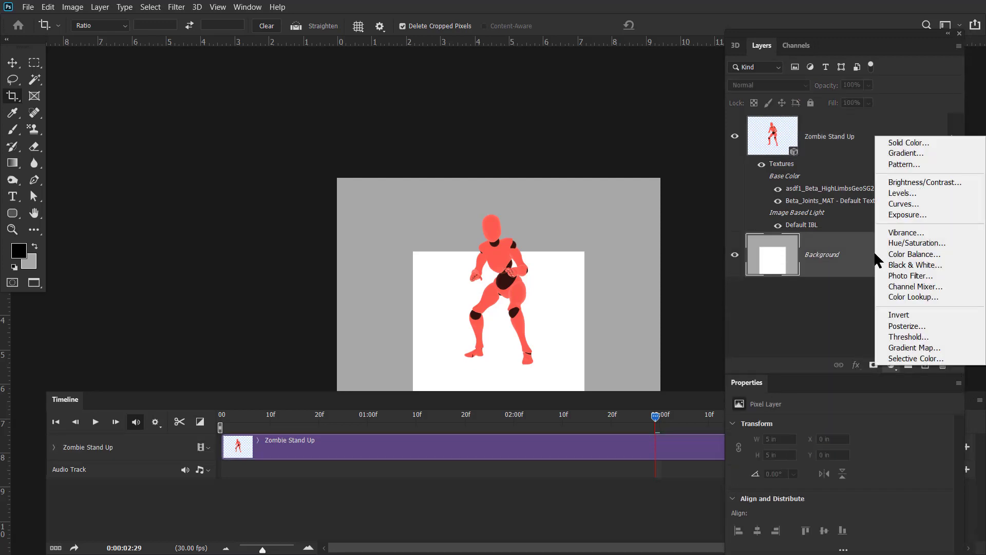
click(907, 145)
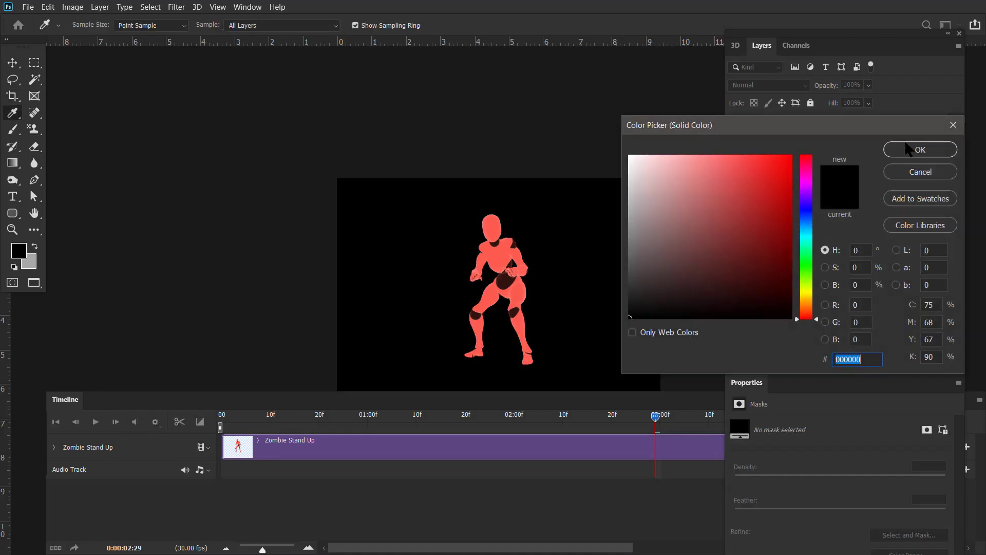
text(8b8b8b)
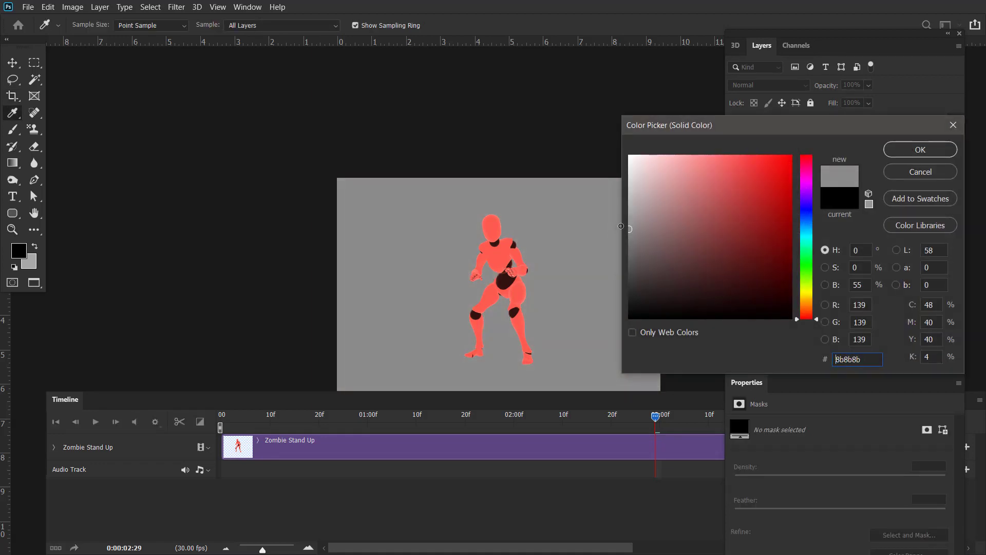
click(902, 152)
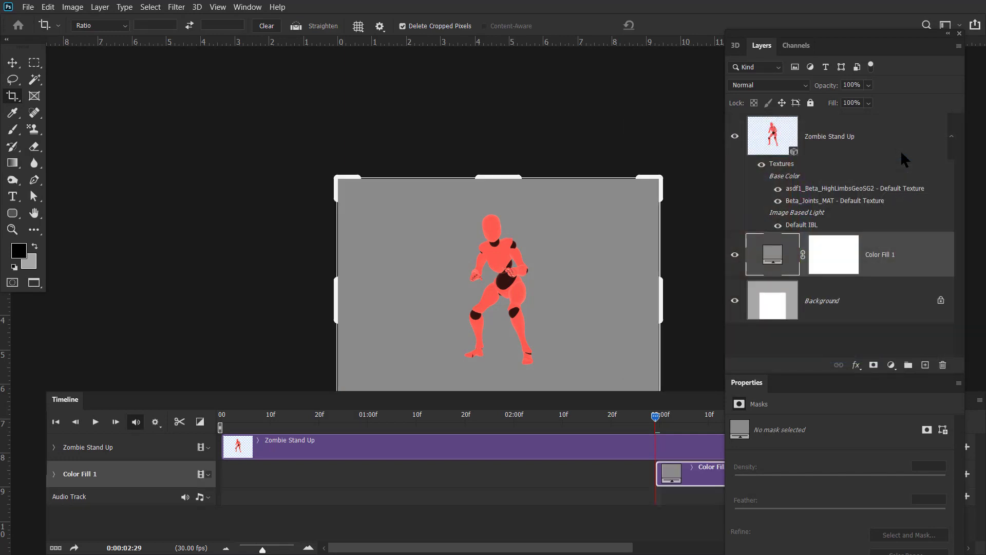
Step: Advance the playhead to 0:00:03:10 and delete the Background layer beneath Color Fill 1
drag(681, 407, 709, 426)
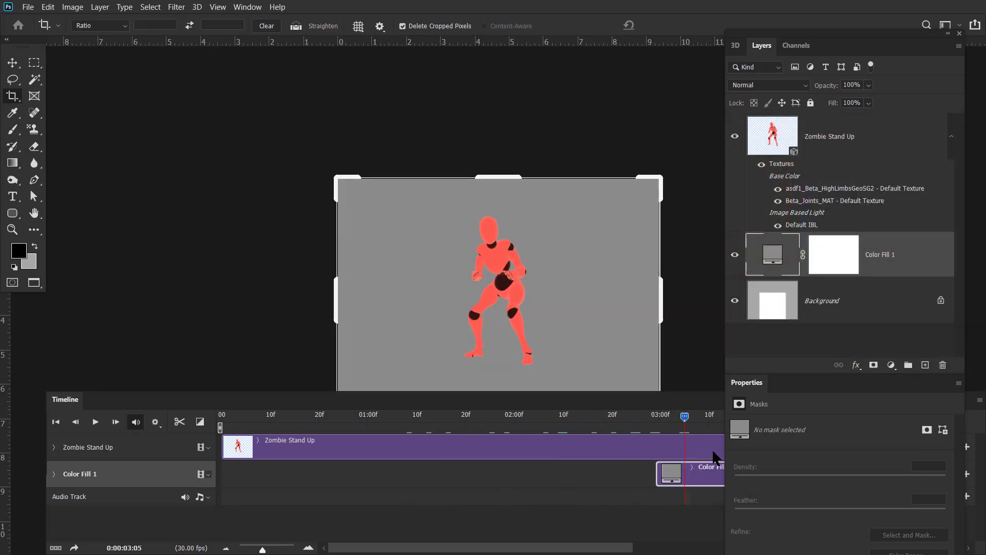
click(820, 309)
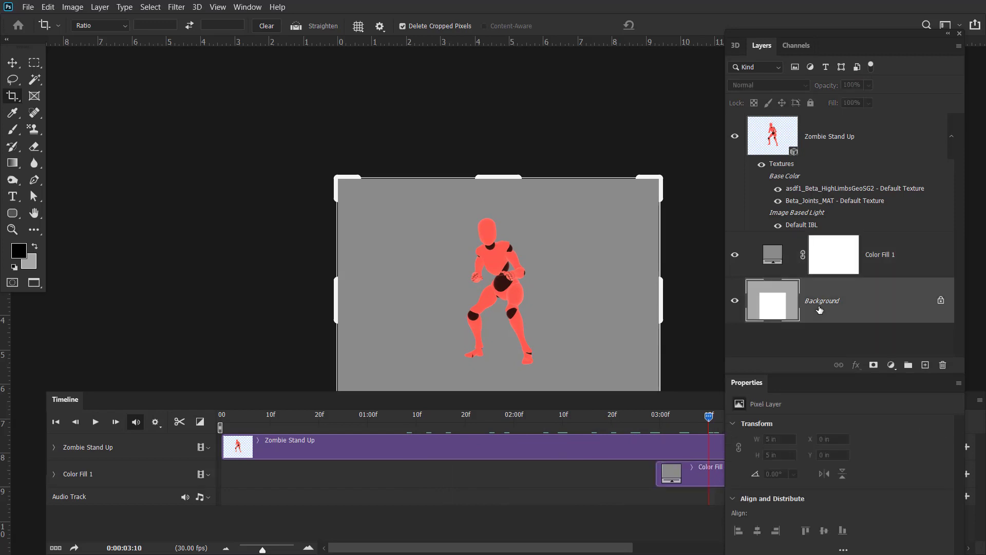
key(Delete)
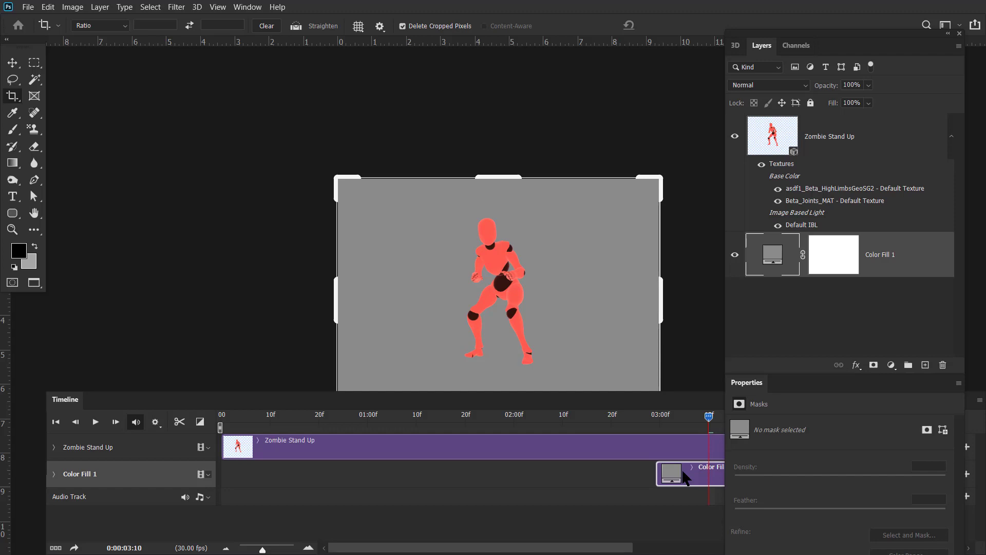
Step: Return the playhead to 0:00:00:00 and move the Color Fill 1 clip to the start of the timeline
drag(707, 420, 178, 401)
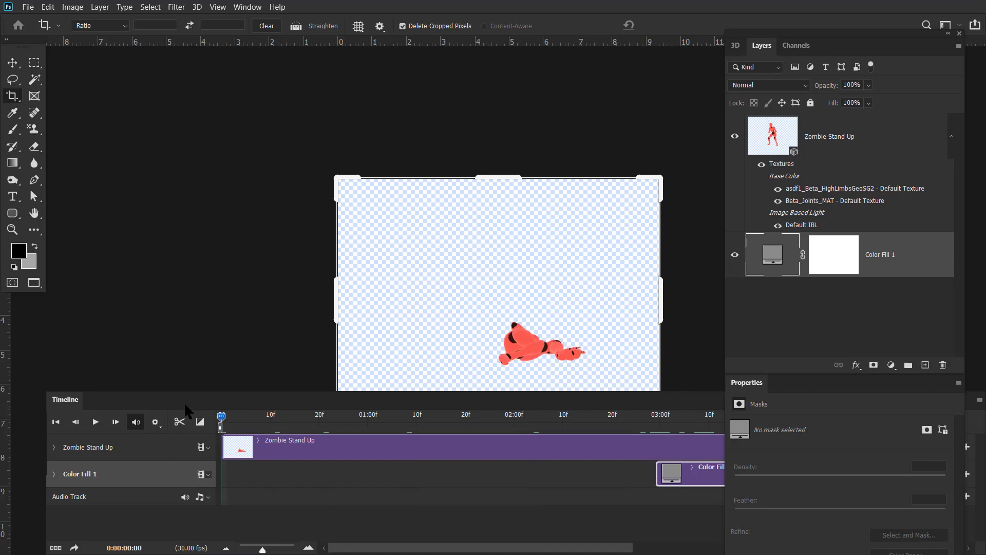
drag(658, 473, 586, 476)
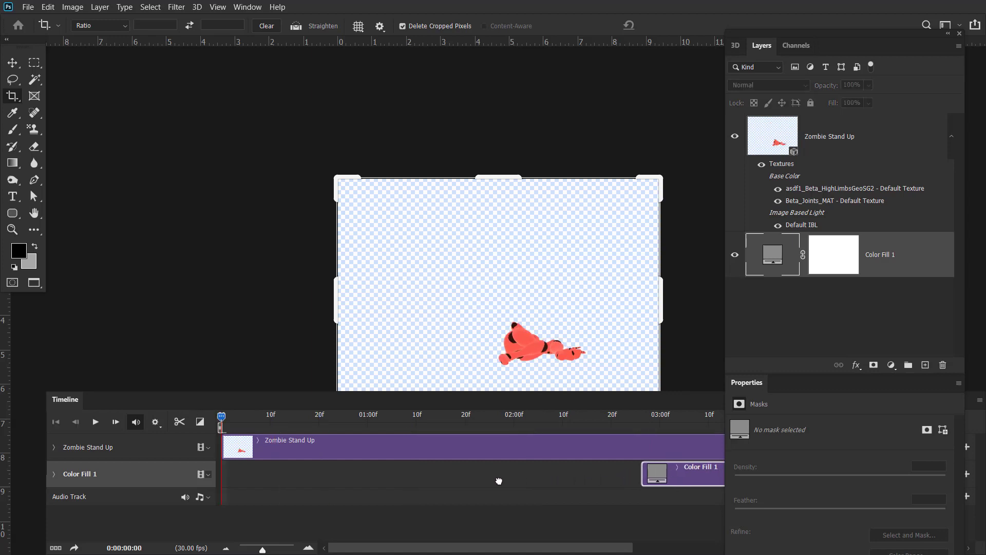
drag(499, 481, 221, 476)
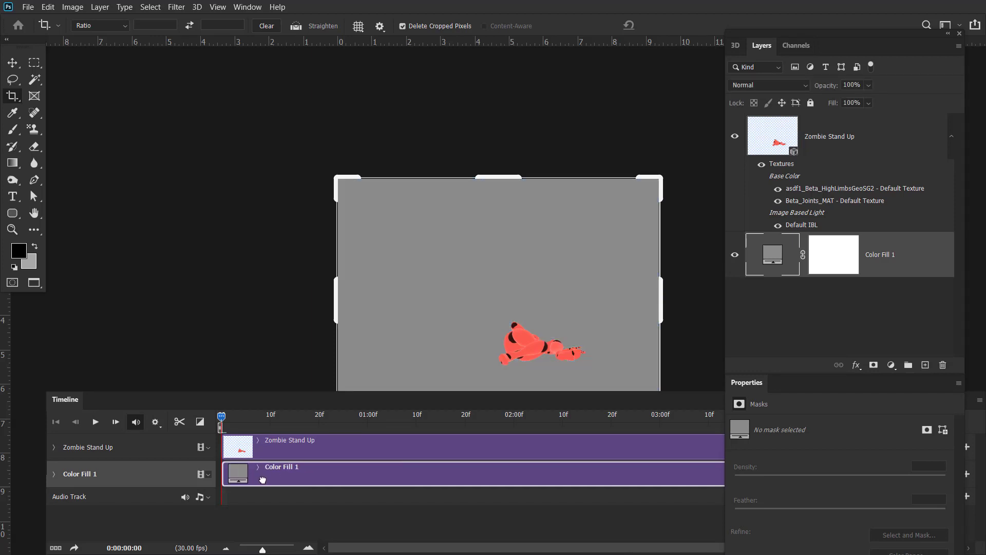
Step: Play the Zombie Stand Up animation against the grey fill and stop at 0:00:03:08
drag(221, 417, 236, 417)
key(space)
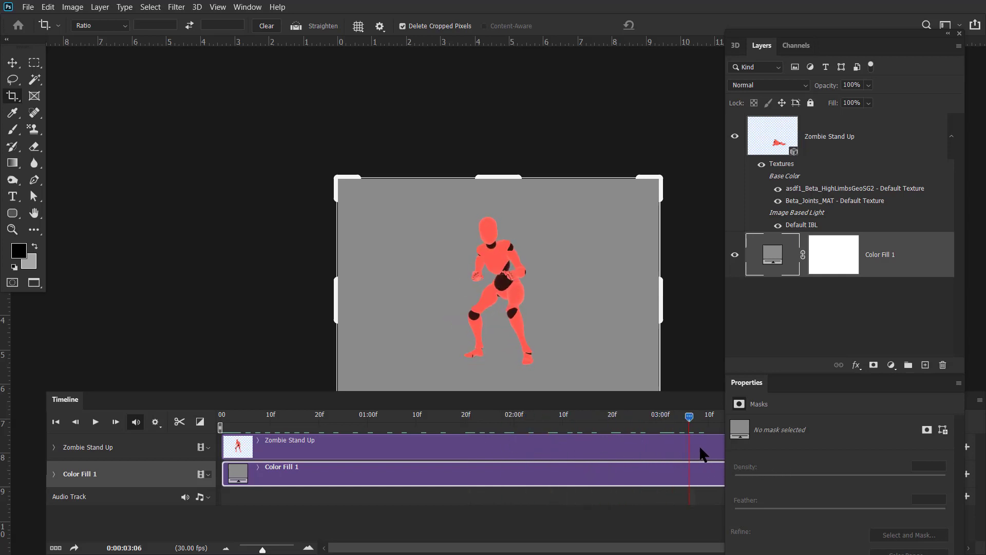
key(space)
Step: Bring the whole canvas into view above the timeline with the Hand tool, discarding any pending crop
drag(590, 193, 604, 207)
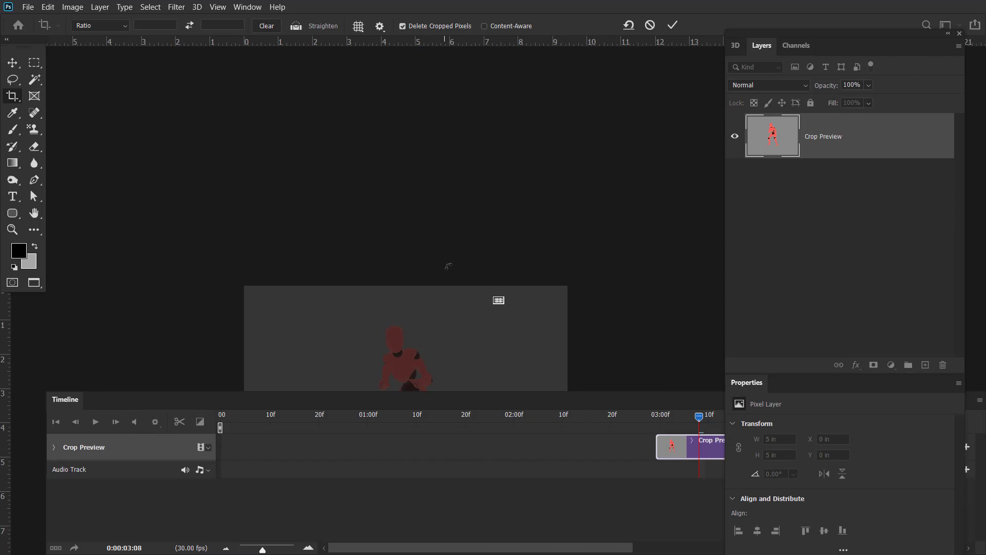
key(Escape)
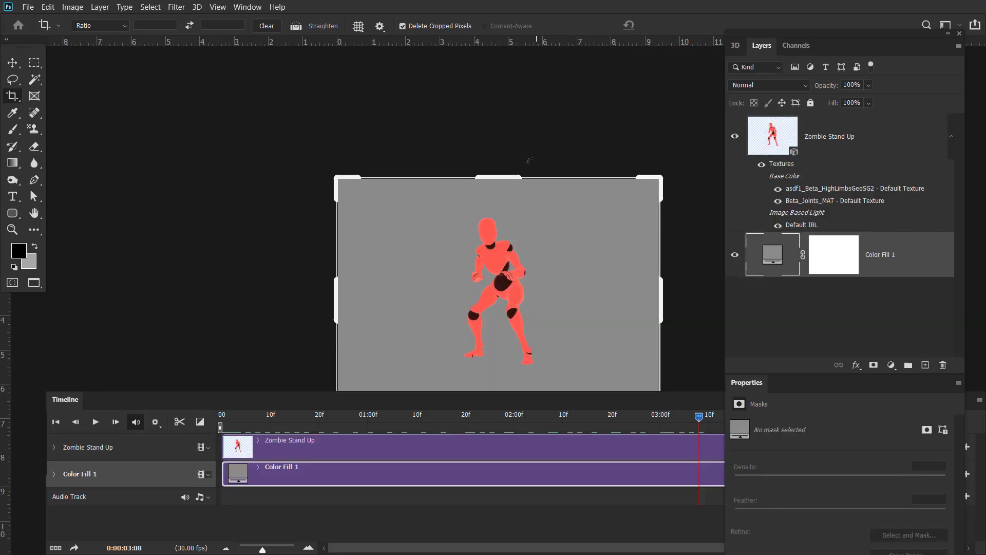
key(h)
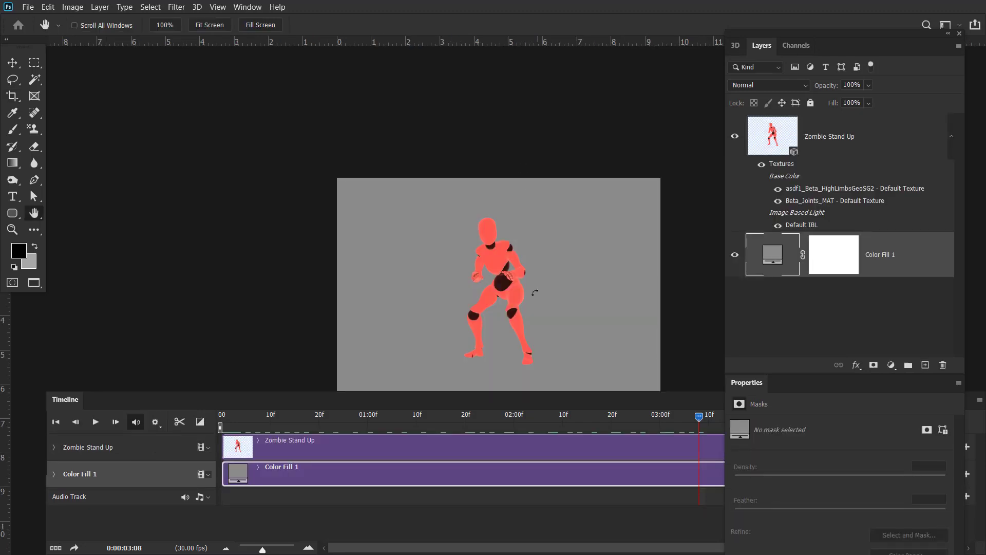
drag(533, 309, 530, 215)
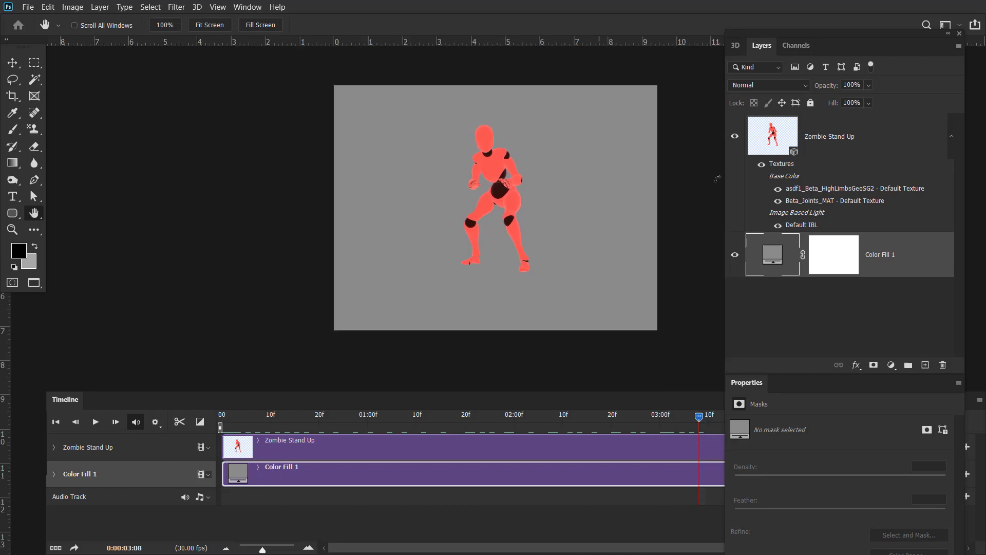